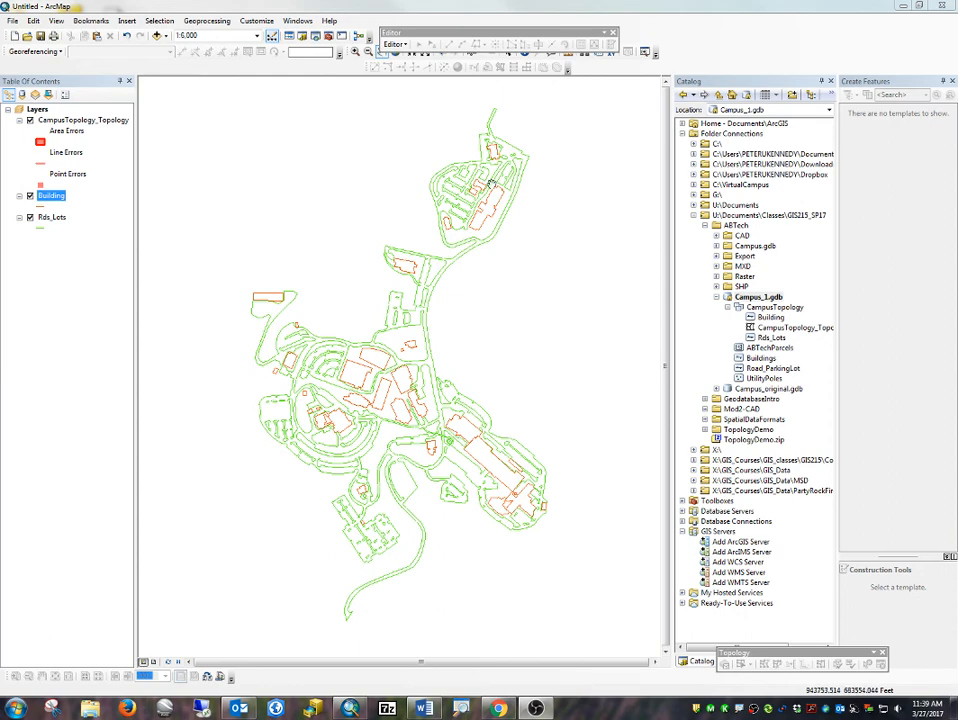
# Examine the building, road and parking lot linework across the whole campus, from the northern lots to the southern buildings.
pyautogui.moveTo(490, 186); pyautogui.dragTo(460, 323)
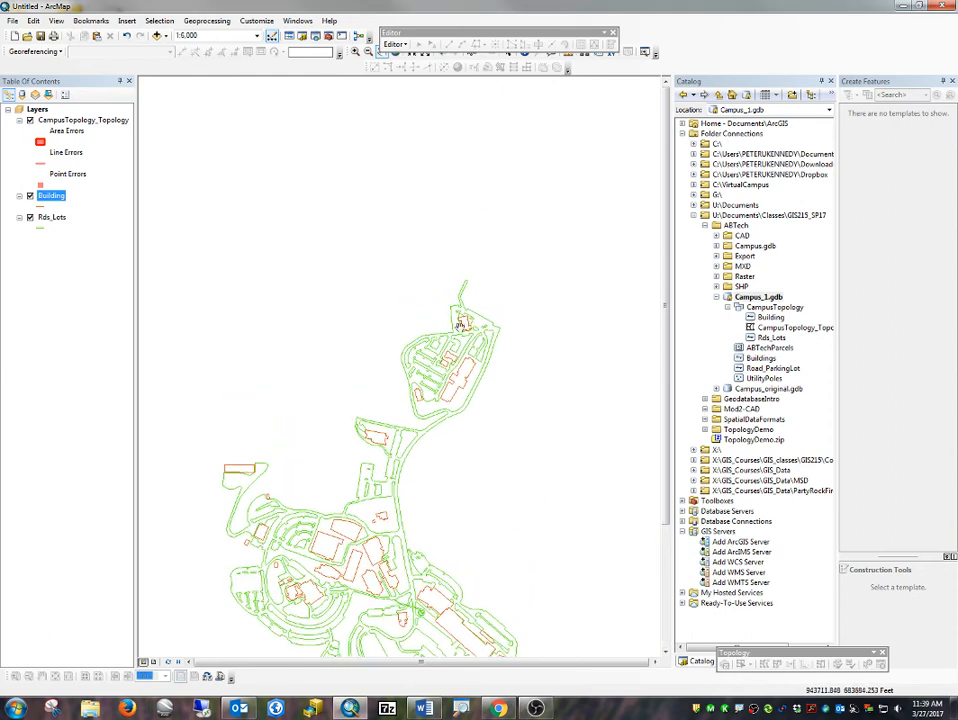
pyautogui.scroll(8, 464, 300)
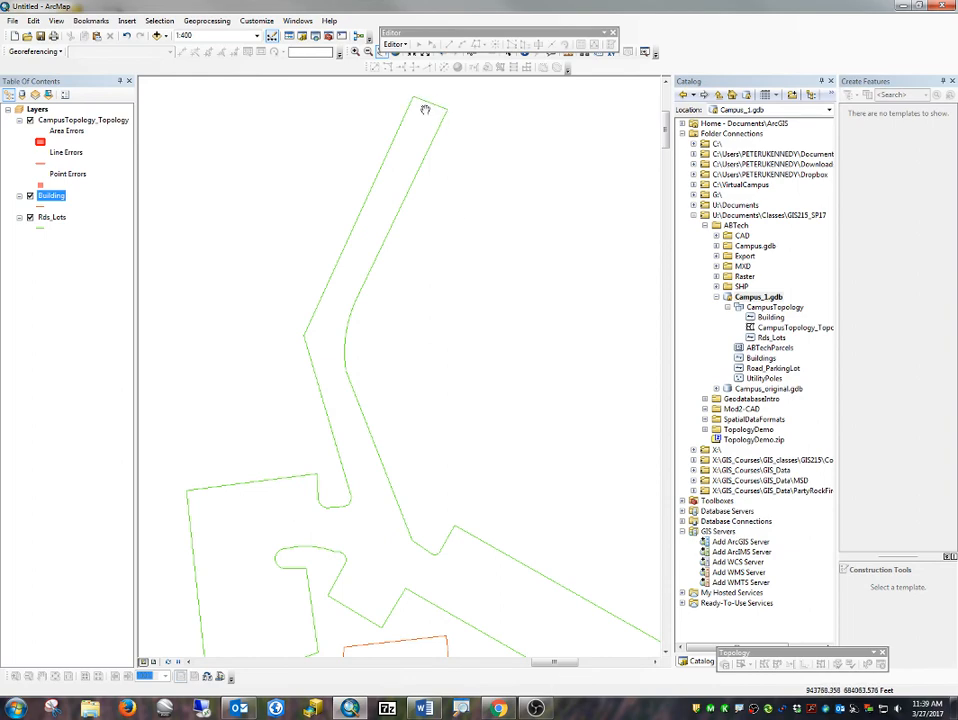
pyautogui.moveTo(498, 509); pyautogui.dragTo(456, 215)
pyautogui.scroll(2, 419, 233)
pyautogui.scroll(-3, 414, 278)
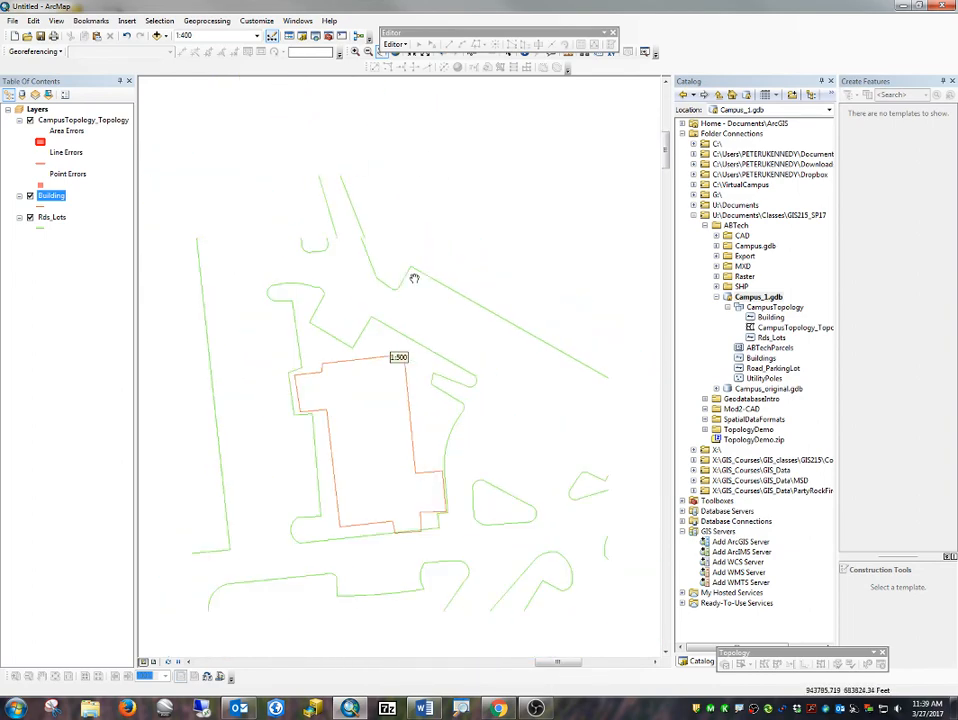
pyautogui.scroll(-2, 414, 278)
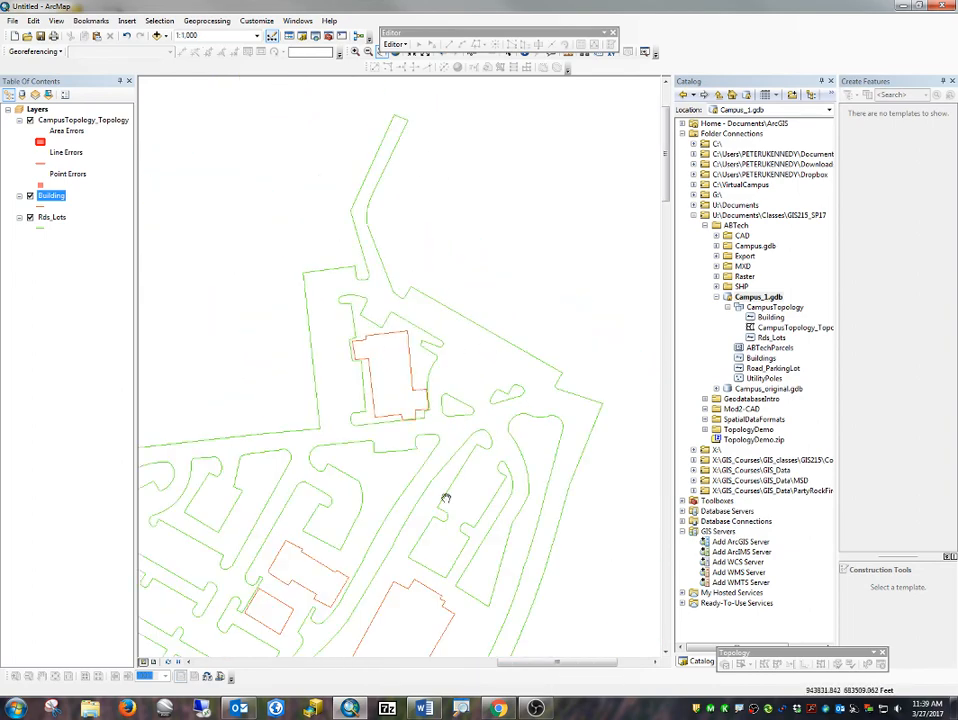
pyautogui.moveTo(445, 518); pyautogui.dragTo(585, 263)
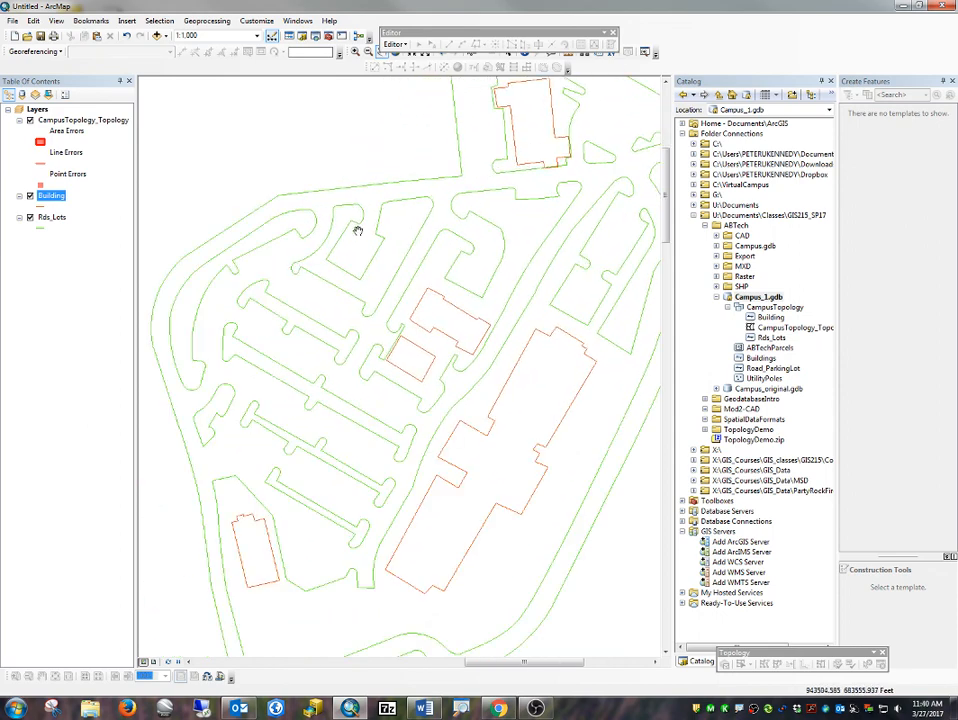
pyautogui.moveTo(445, 507); pyautogui.dragTo(283, 383)
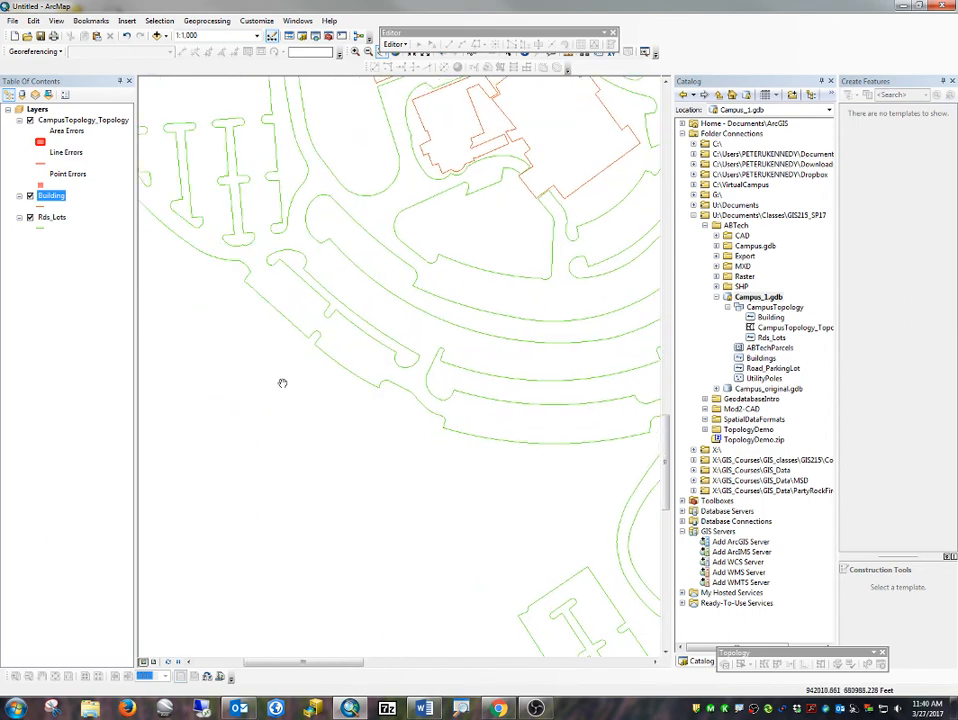
pyautogui.scroll(4, 283, 383)
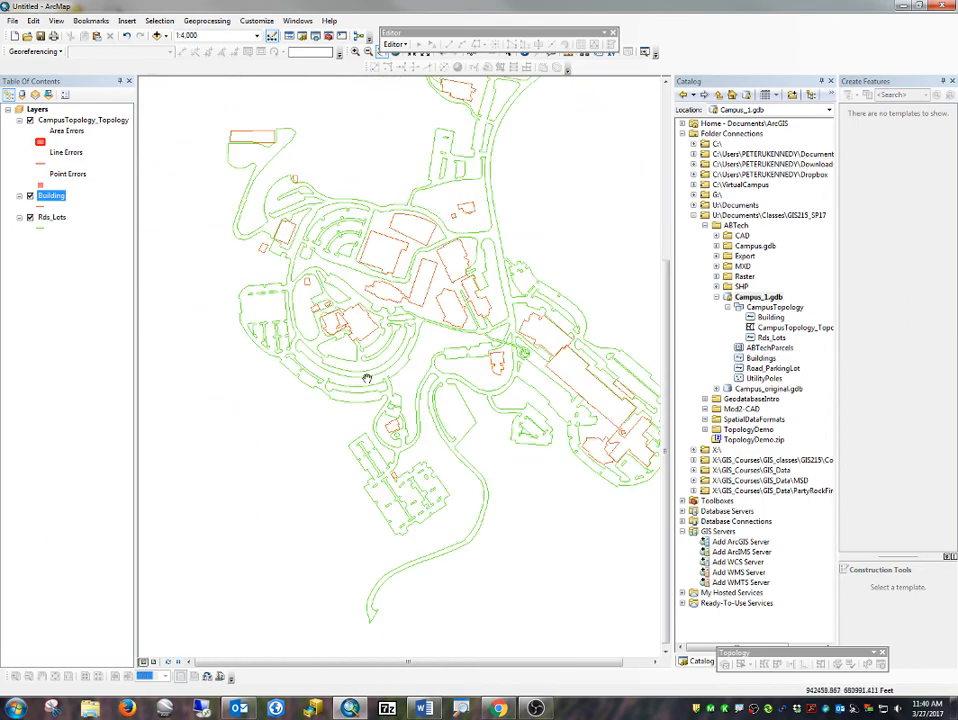
pyautogui.moveTo(367, 378); pyautogui.dragTo(366, 455)
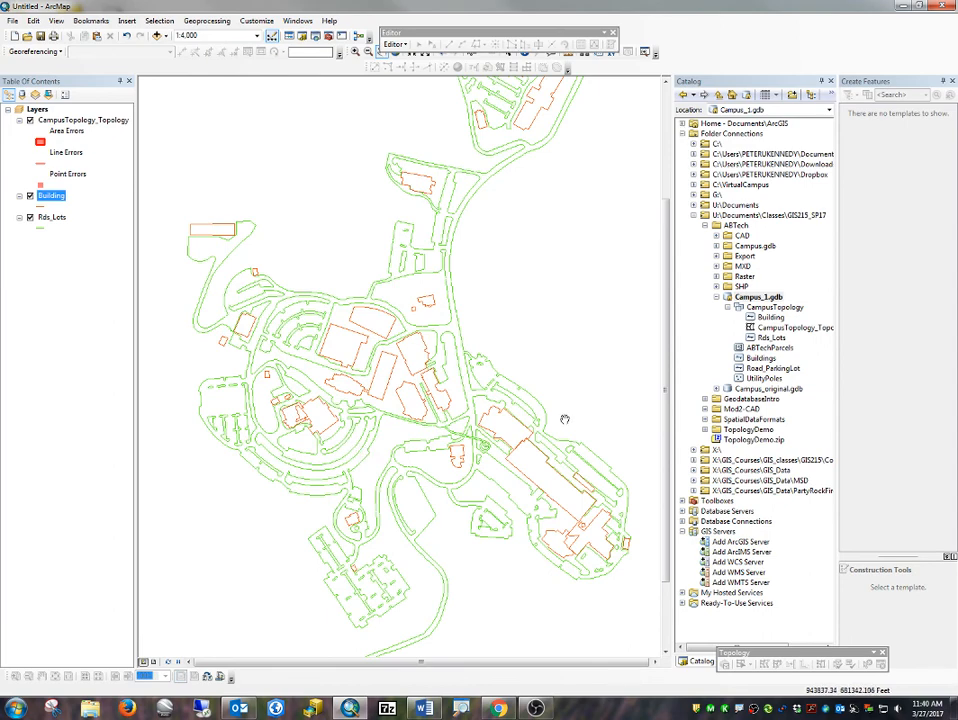
pyautogui.scroll(1, 481, 382)
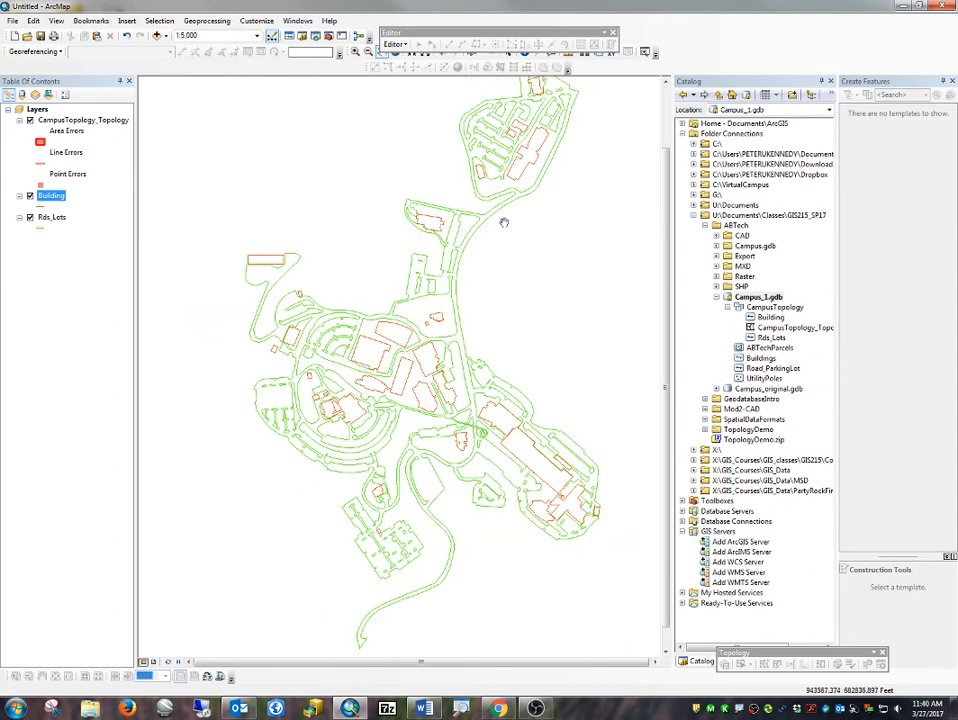
pyautogui.moveTo(520, 180); pyautogui.dragTo(465, 202)
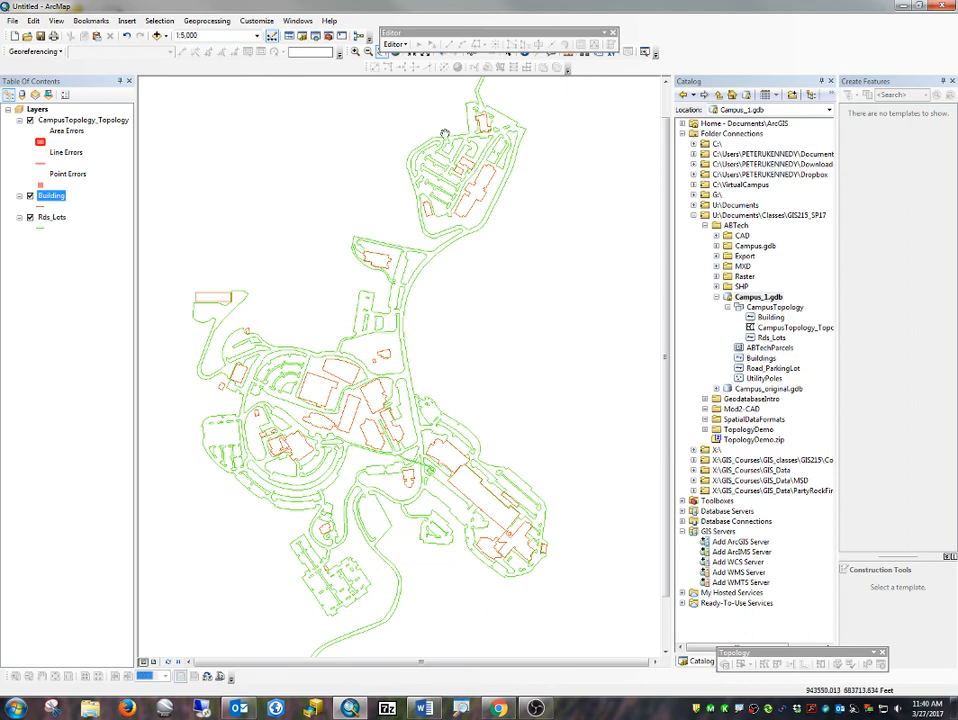
pyautogui.moveTo(443, 133); pyautogui.dragTo(446, 161)
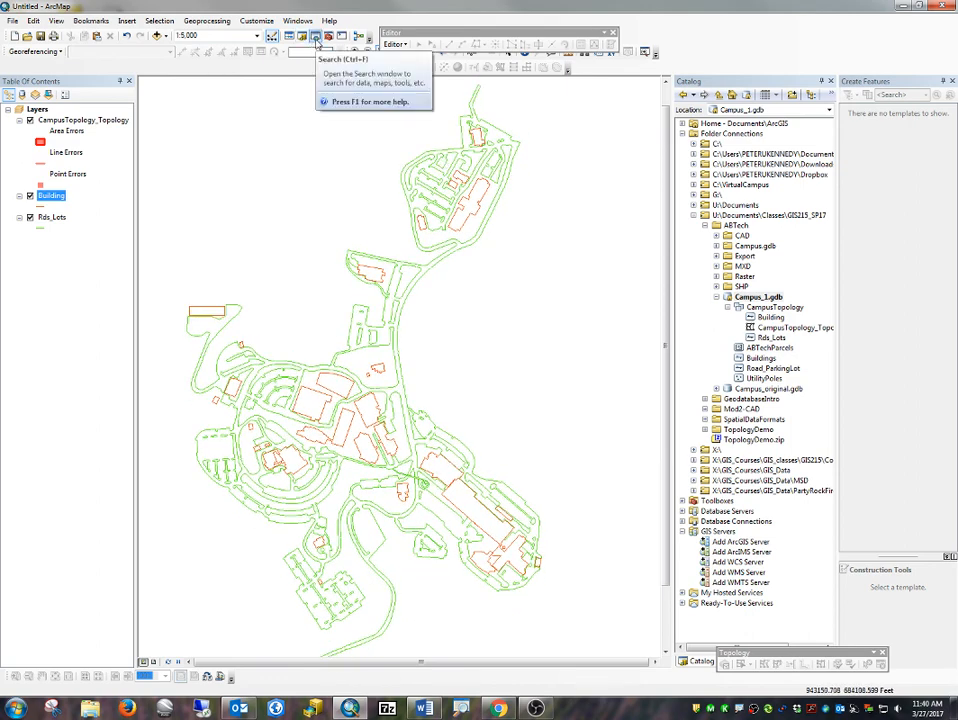
# Search for "Feature to polygon", open the Feature To Polygon tool, and reposition and shrink its dialog to uncover the map.
pyautogui.click(316, 37)
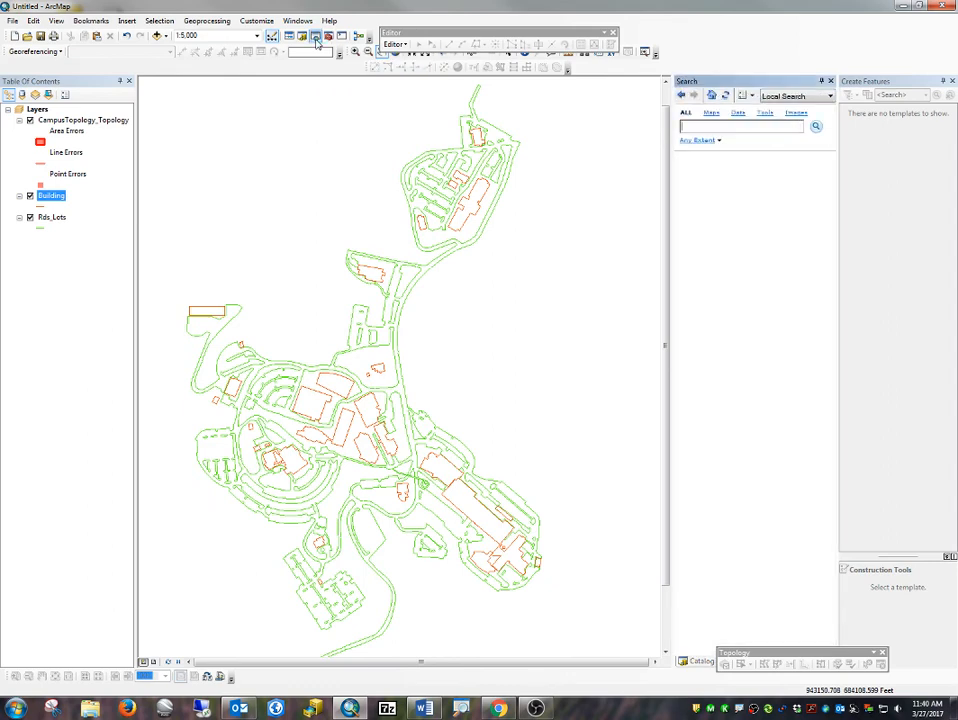
pyautogui.write('Feature to polyg')
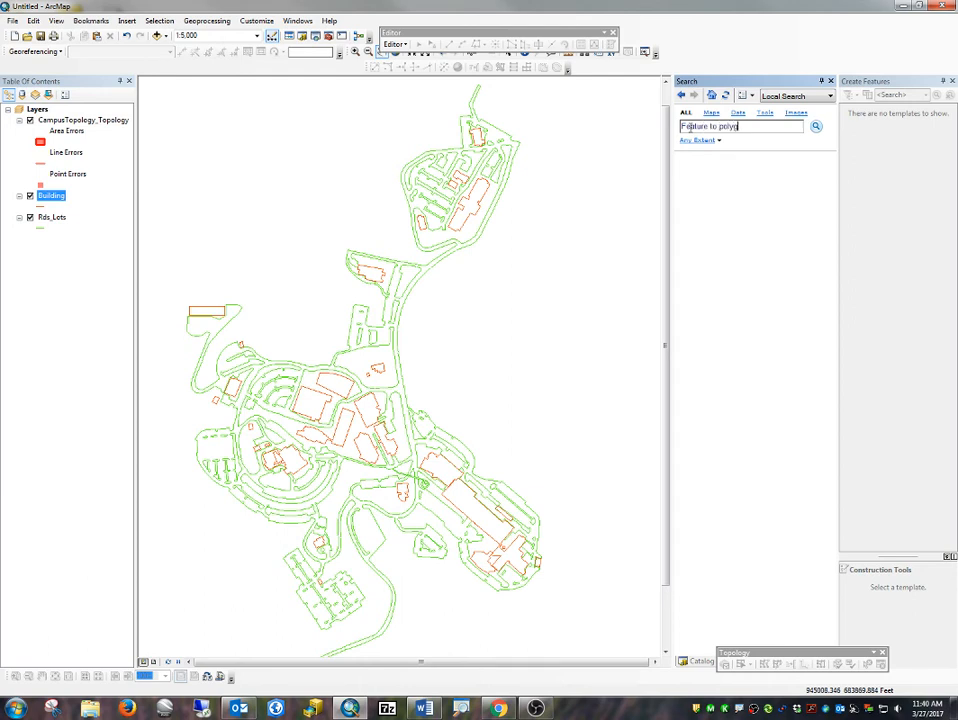
pyautogui.write('on')
pyautogui.press('Return')
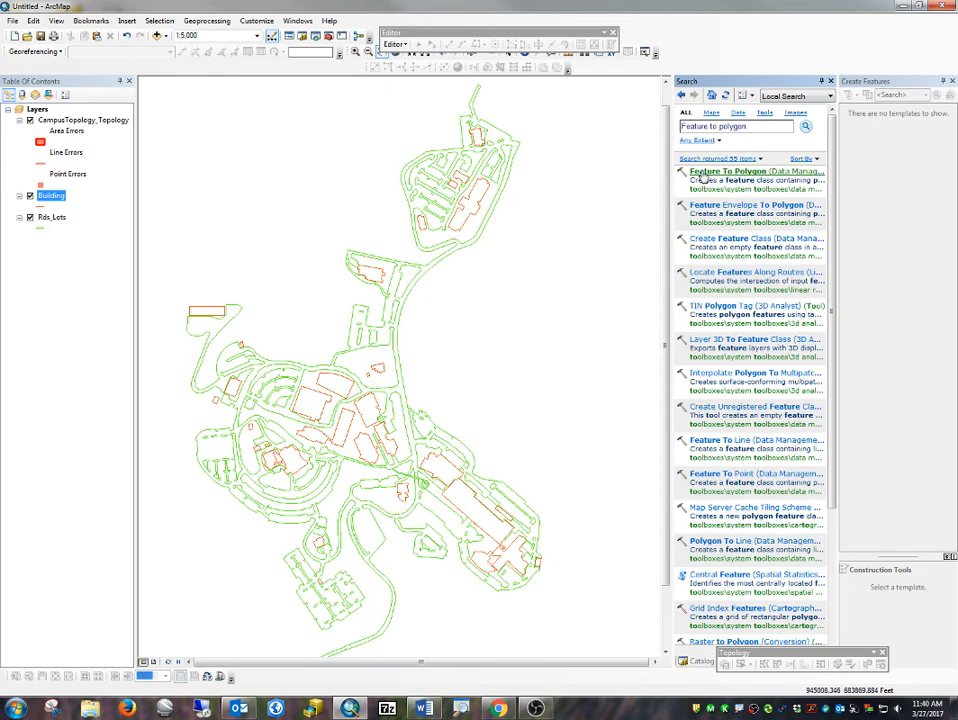
pyautogui.click(699, 171)
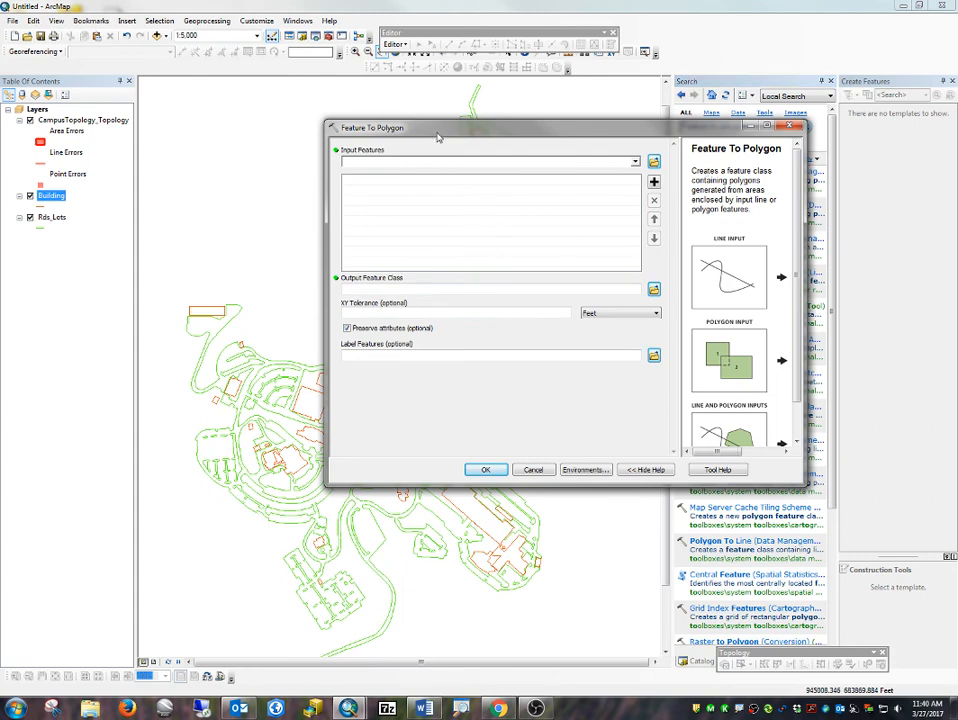
pyautogui.moveTo(437, 137); pyautogui.dragTo(579, 41)
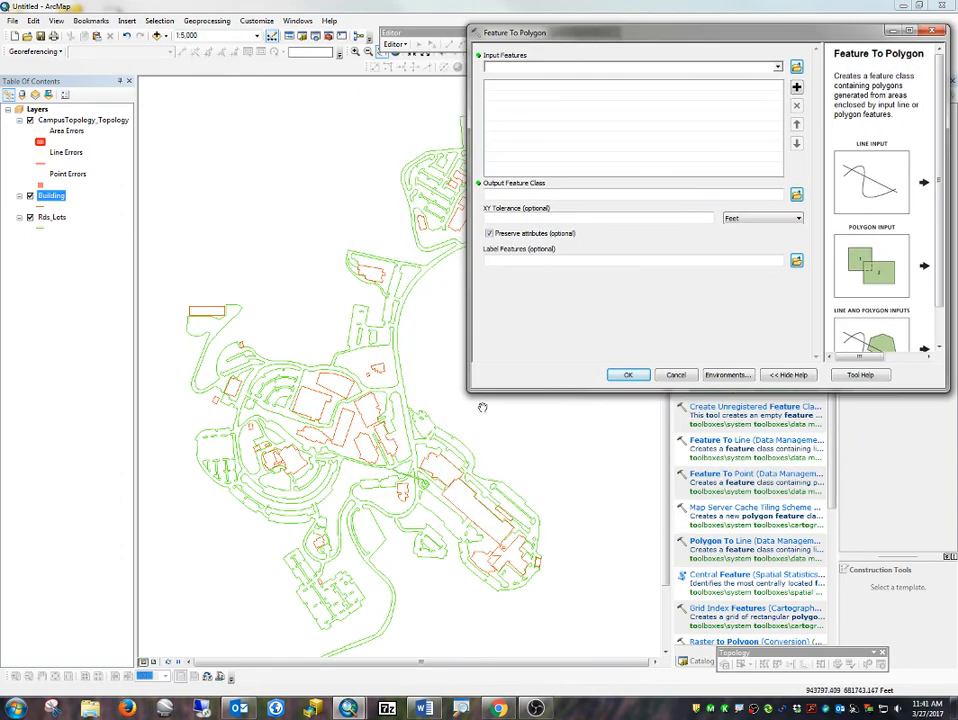
pyautogui.moveTo(468, 392); pyautogui.dragTo(453, 338)
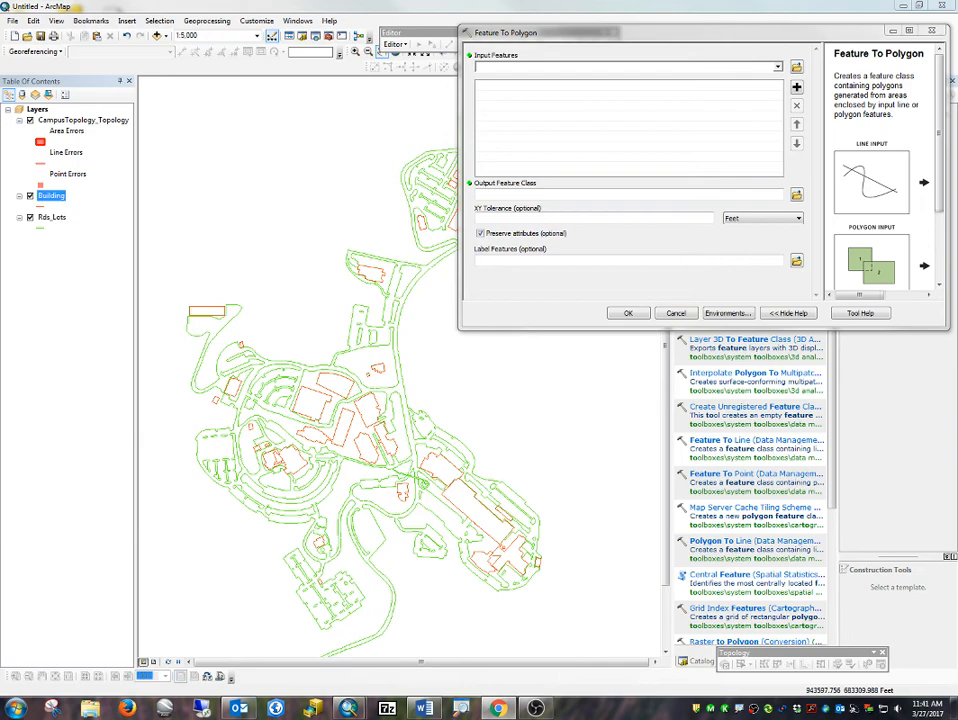
# Bring up the QGIS website in the Chrome browser and return to ArcMap.
pyautogui.moveTo(957, 145); pyautogui.dragTo(505, 25)
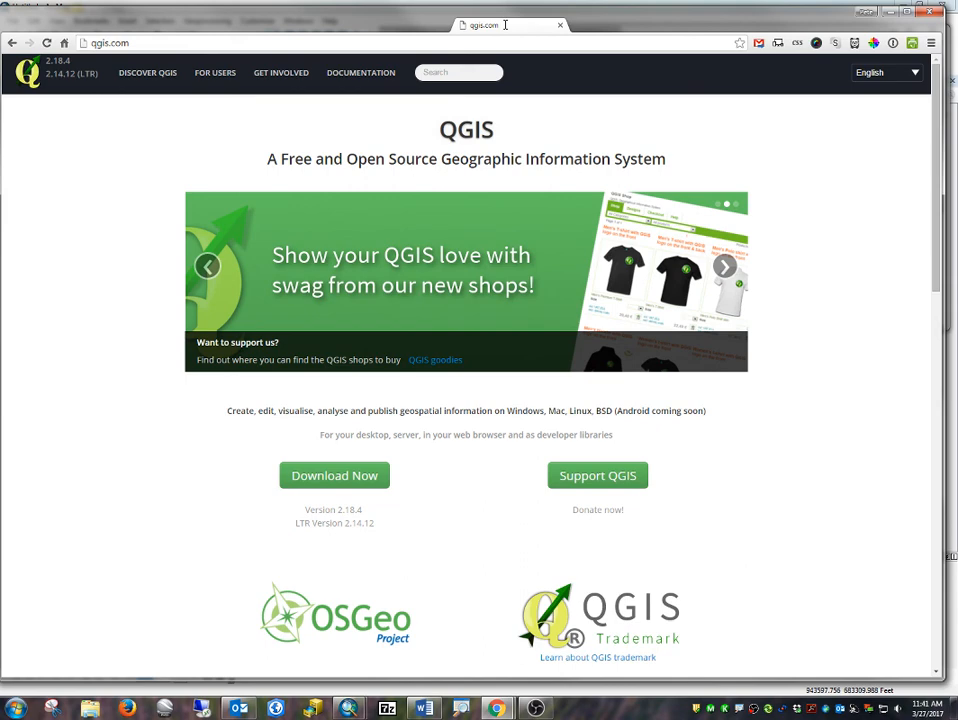
pyautogui.moveTo(505, 25); pyautogui.dragTo(504, 24)
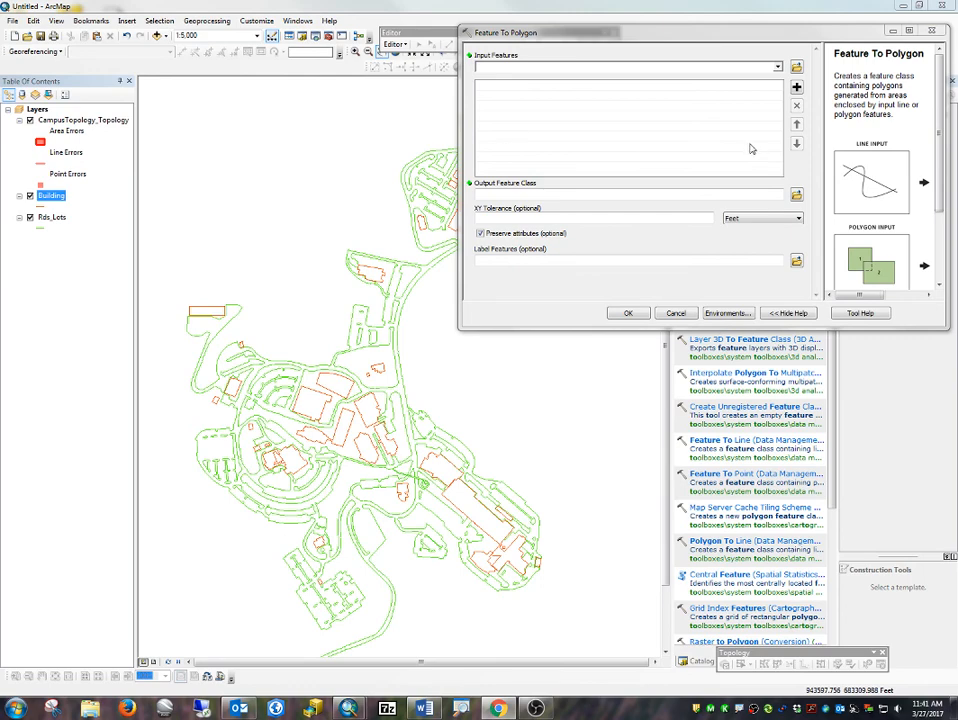
pyautogui.keyDown('ctrl'); pyautogui.click(58, 220); pyautogui.keyUp('ctrl')
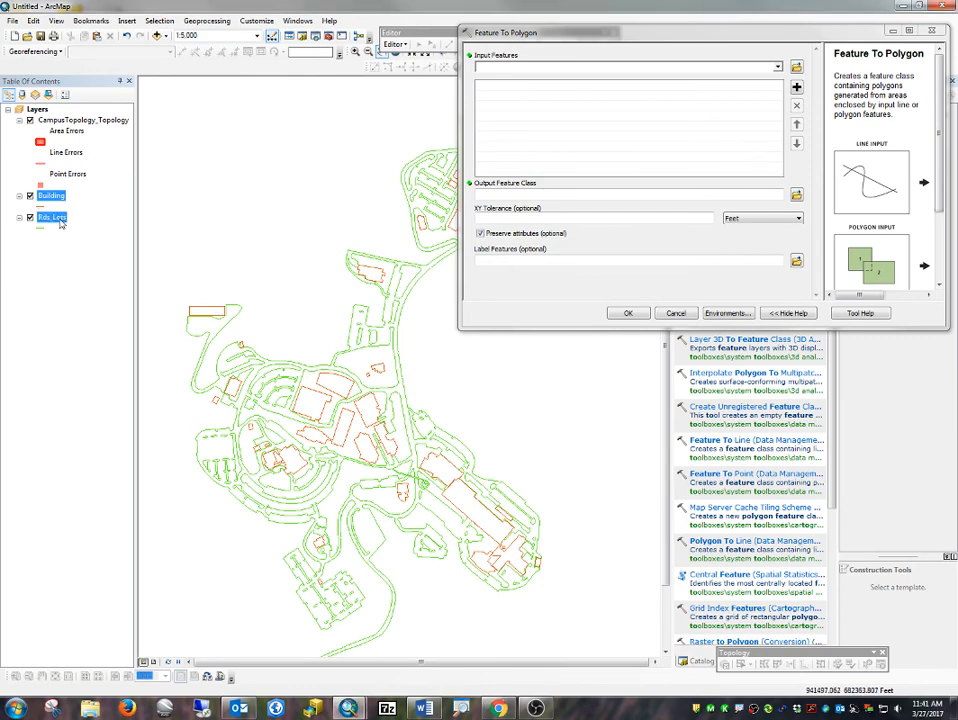
pyautogui.moveTo(60, 224); pyautogui.dragTo(520, 64)
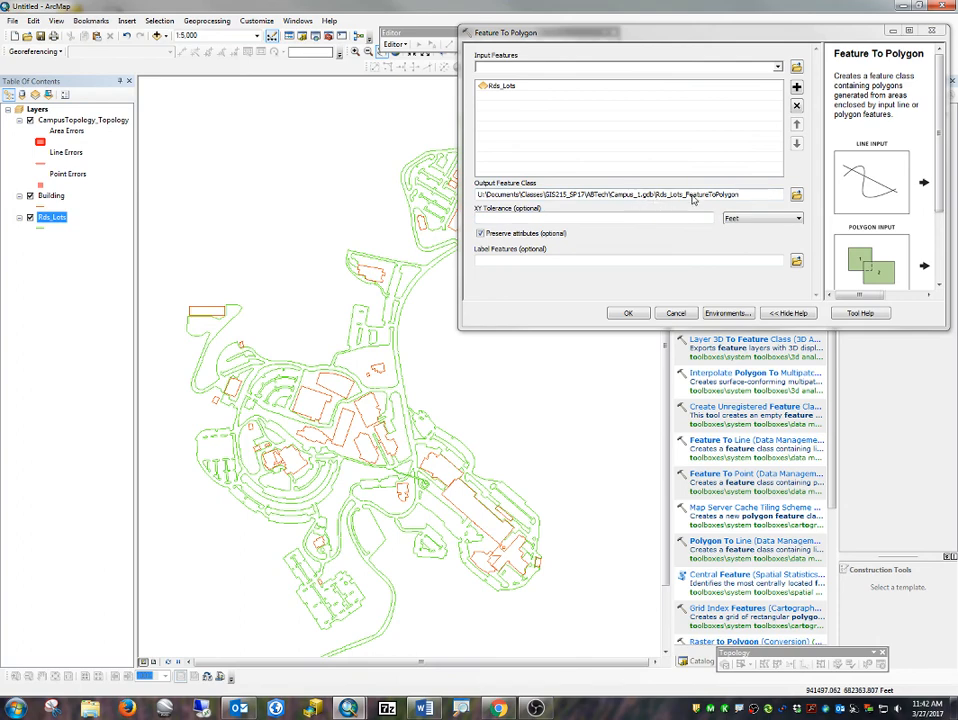
pyautogui.click(676, 314)
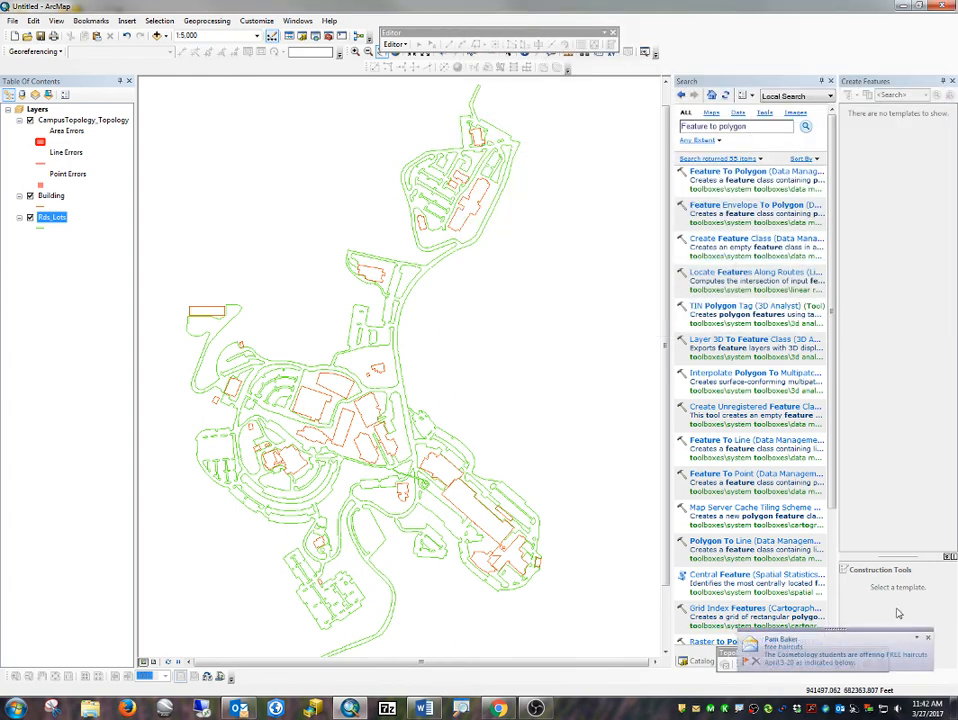
# Delete the standalone Buildings and Road_ParkingLot feature classes from Campus_1.gdb and expand the CampusTopology dataset.
pyautogui.click(699, 662)
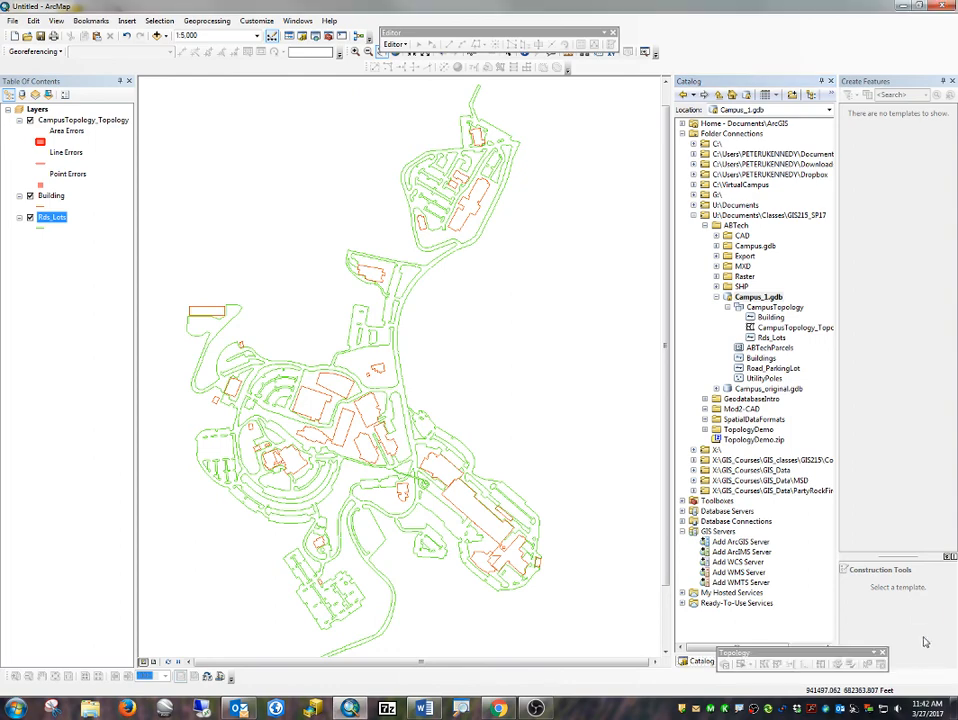
pyautogui.click(758, 298)
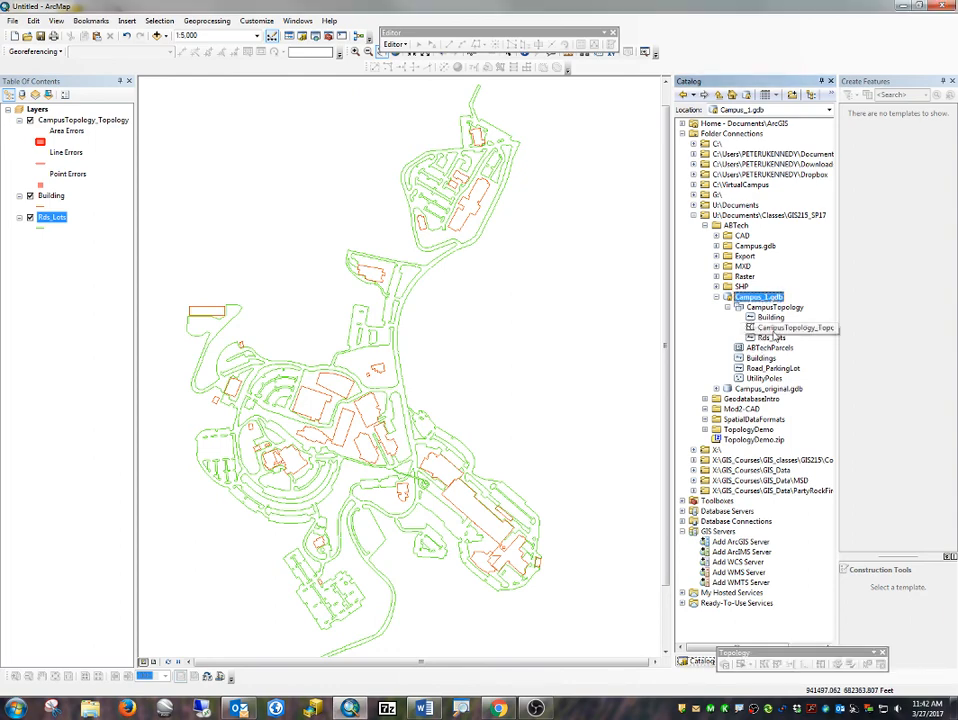
pyautogui.click(760, 308)
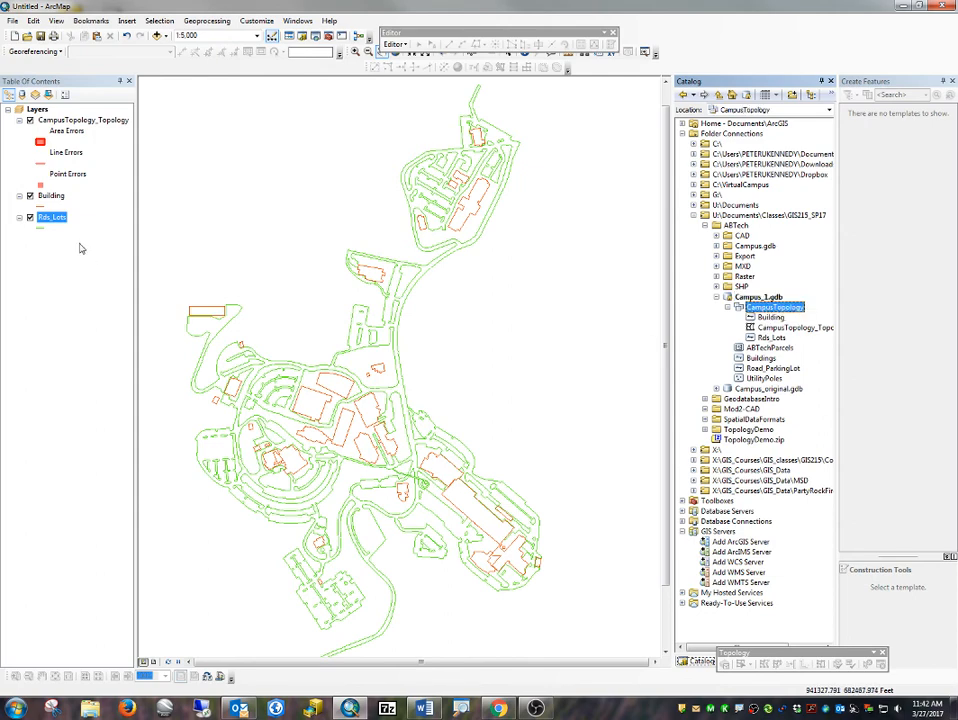
pyautogui.click(762, 358)
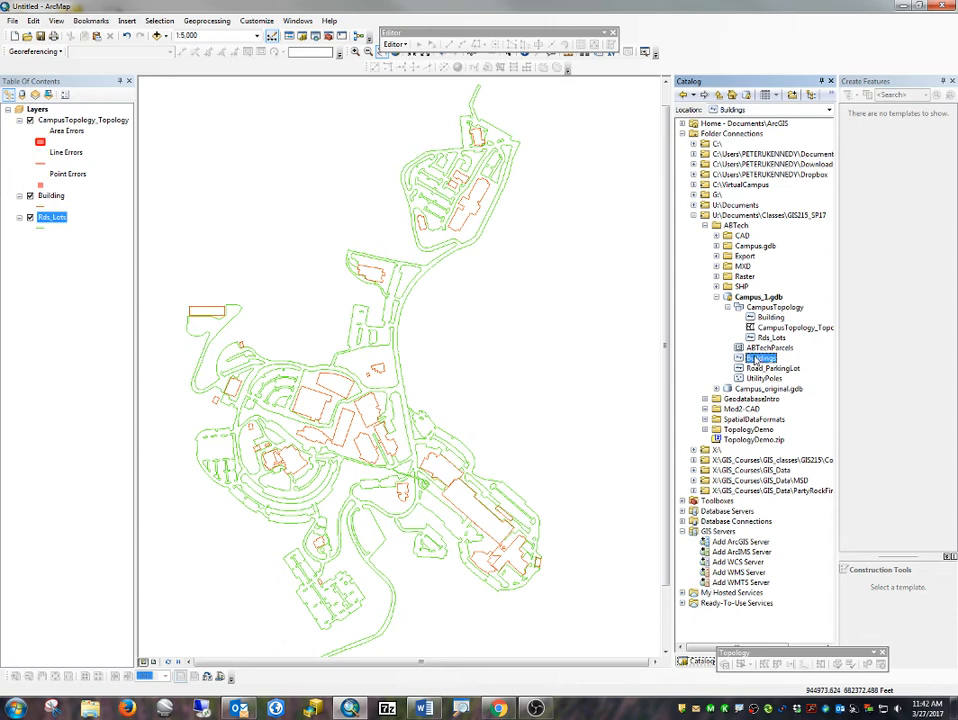
pyautogui.press('Delete')
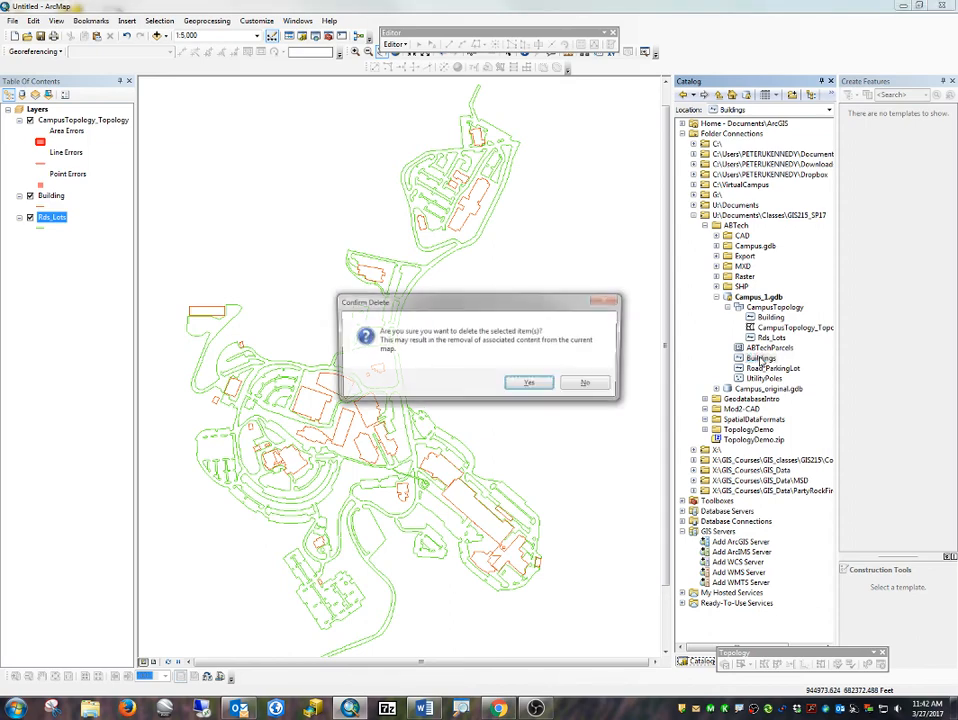
pyautogui.click(528, 386)
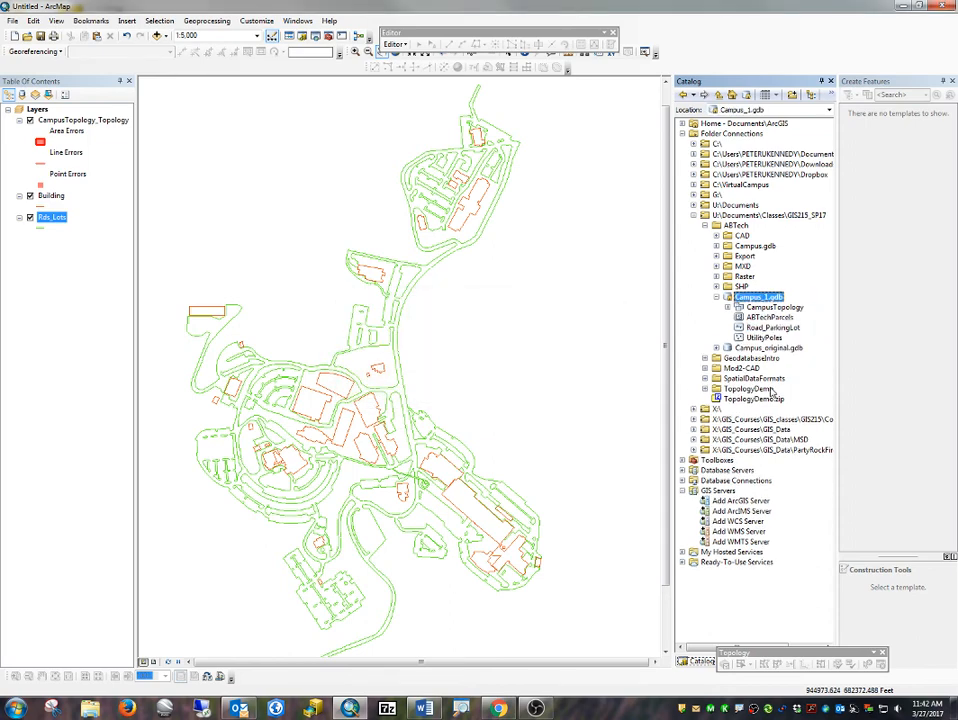
pyautogui.click(773, 328)
pyautogui.press('Delete')
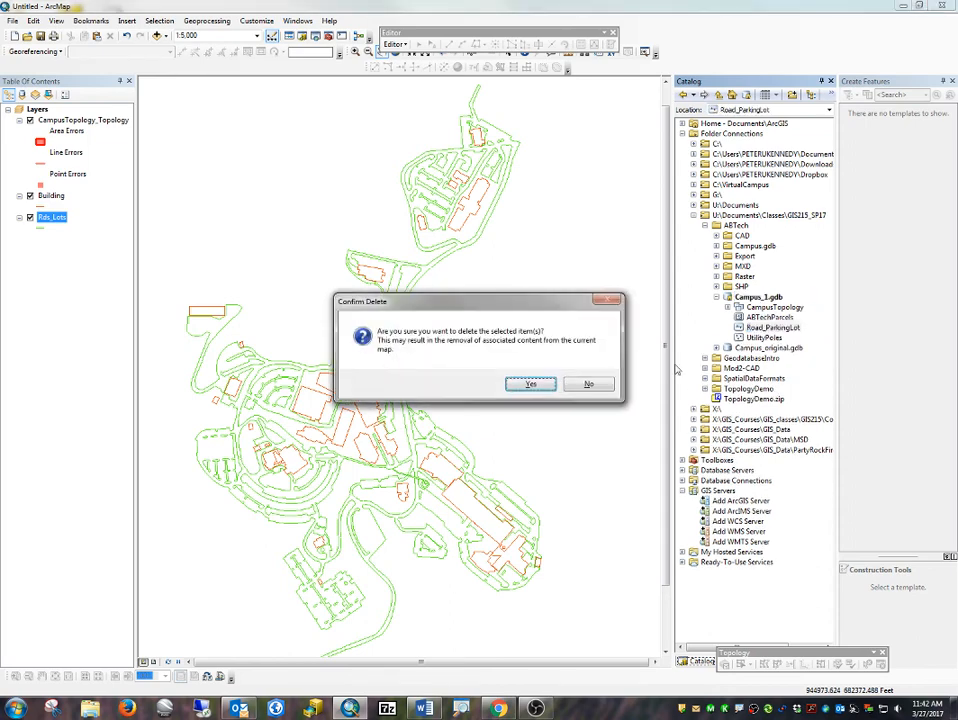
pyautogui.click(530, 386)
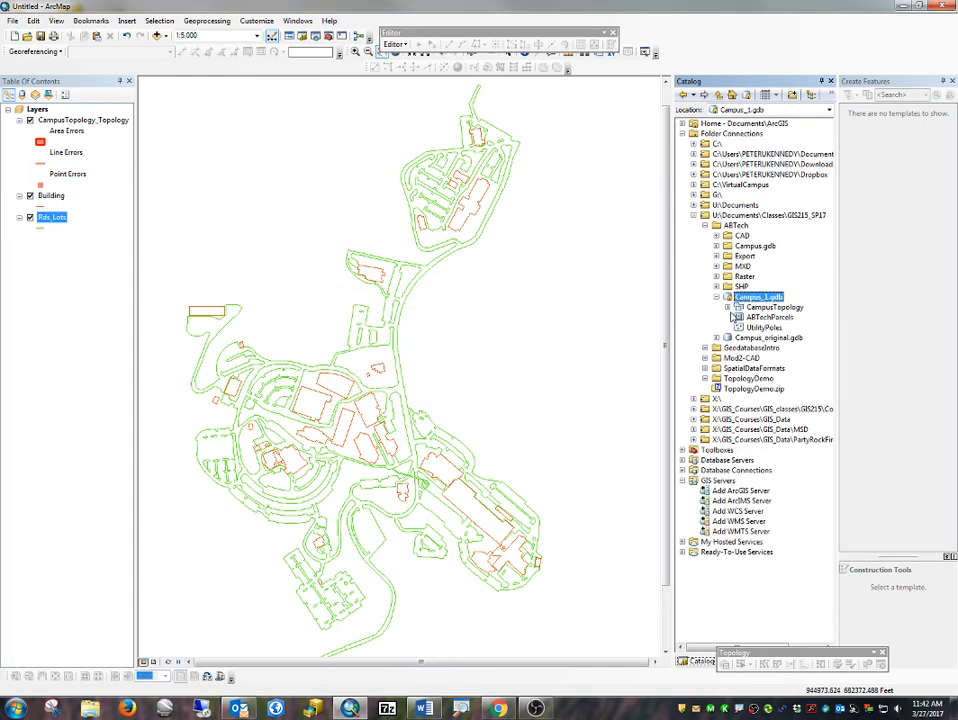
pyautogui.click(727, 307)
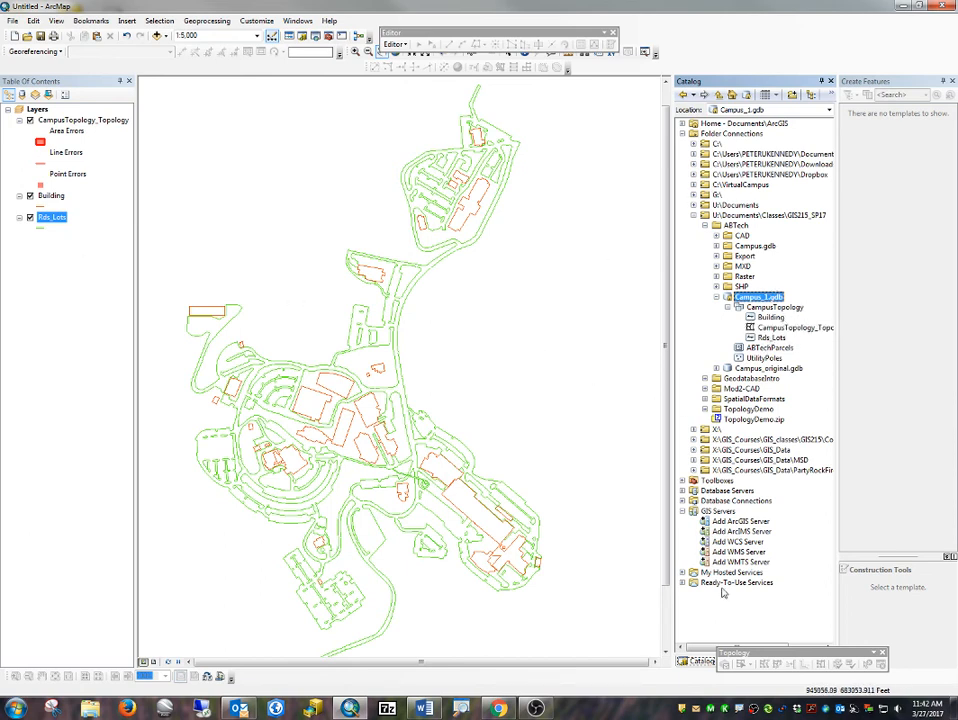
# Move the Topology toolbar out of the way and reopen Feature To Polygon with Rds_Lots as the input features.
pyautogui.moveTo(750, 660); pyautogui.dragTo(740, 52)
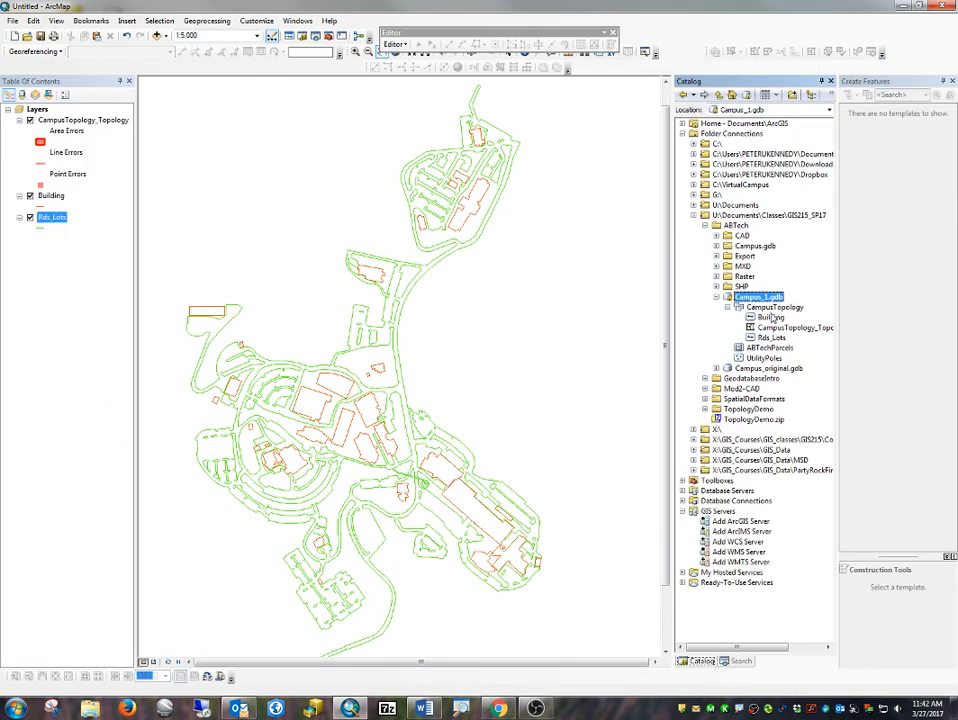
pyautogui.click(740, 661)
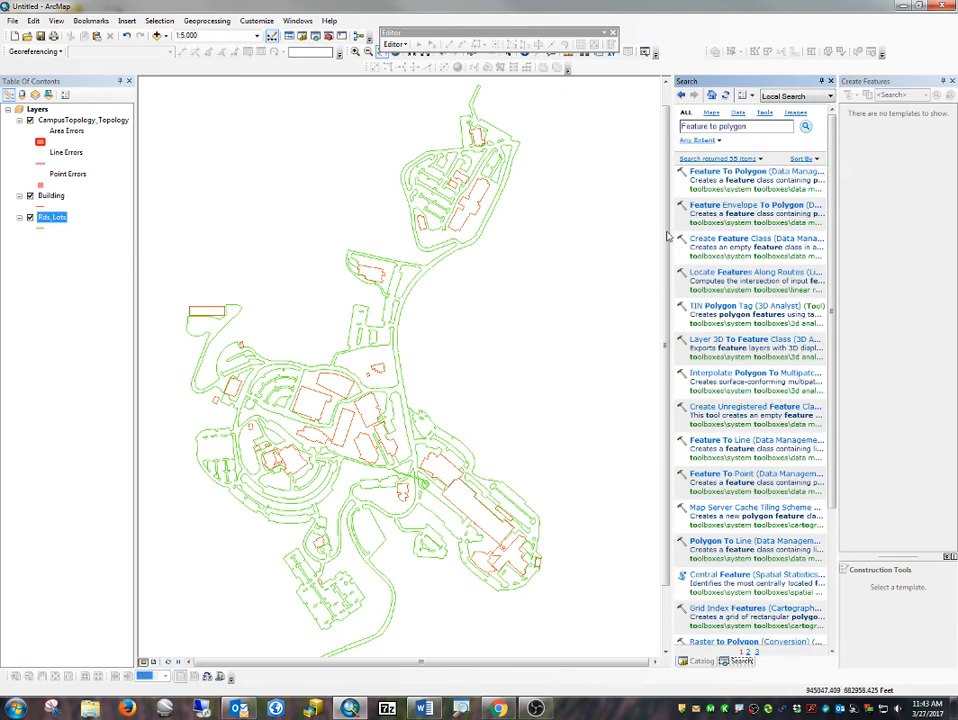
pyautogui.click(712, 176)
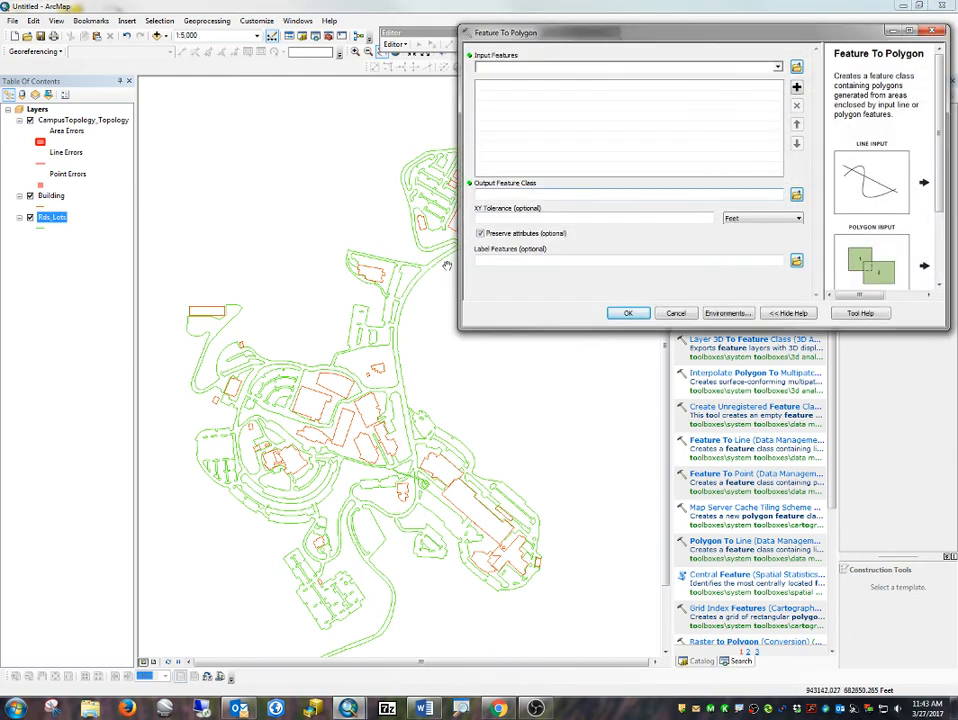
pyautogui.moveTo(55, 226); pyautogui.dragTo(492, 72)
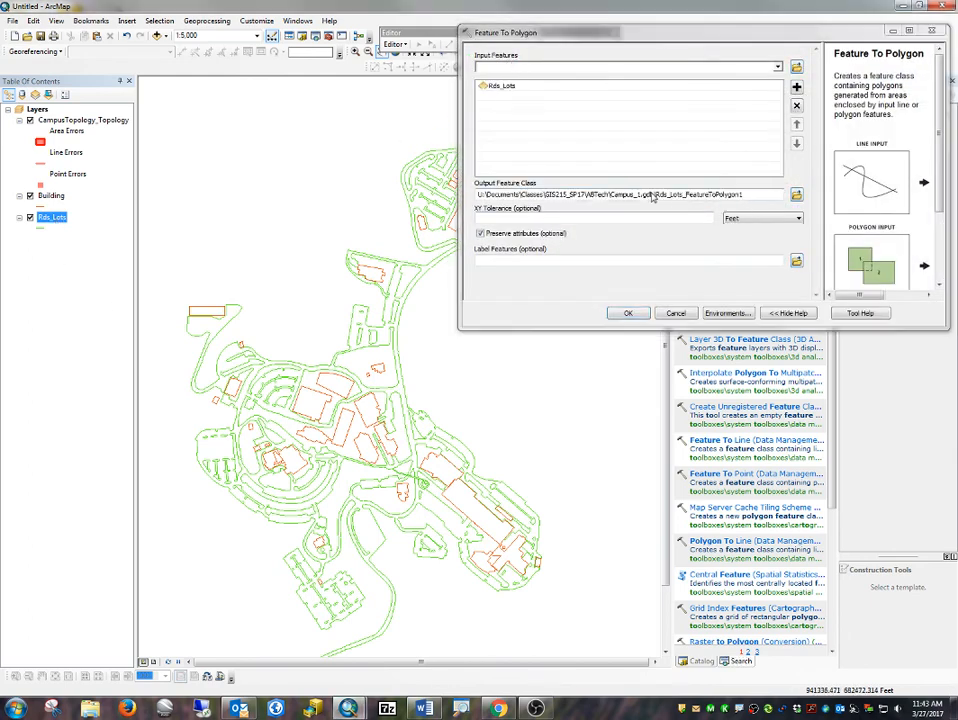
# Name the output feature class ParkingLots_Roads in Campus_1.gdb and run Feature To Polygon on Rds_Lots.
pyautogui.click(684, 196)
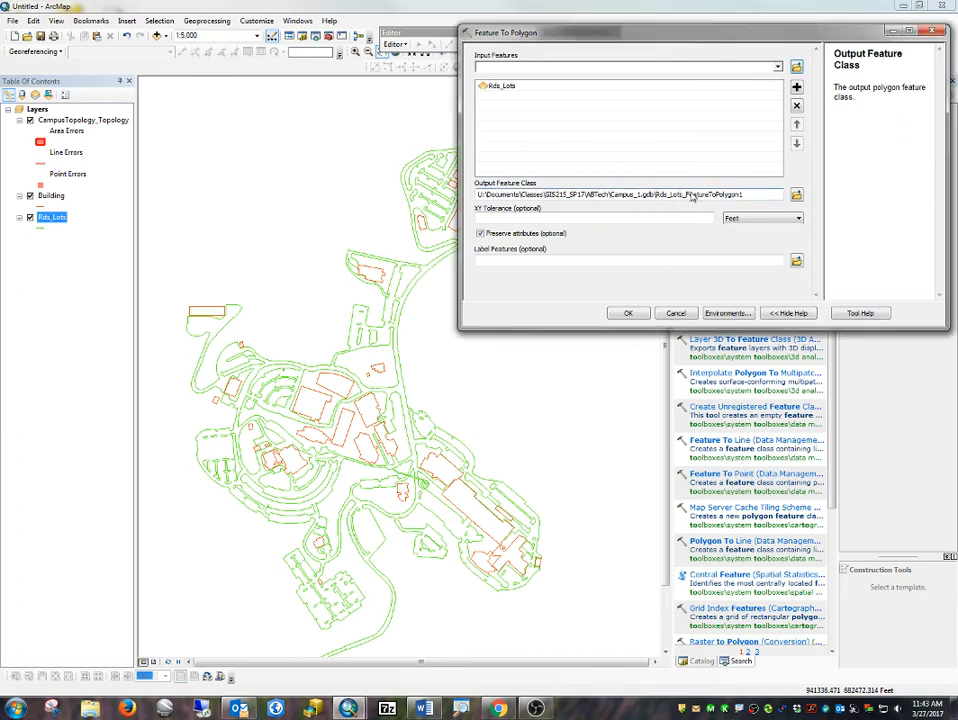
pyautogui.moveTo(686, 197); pyautogui.dragTo(793, 222)
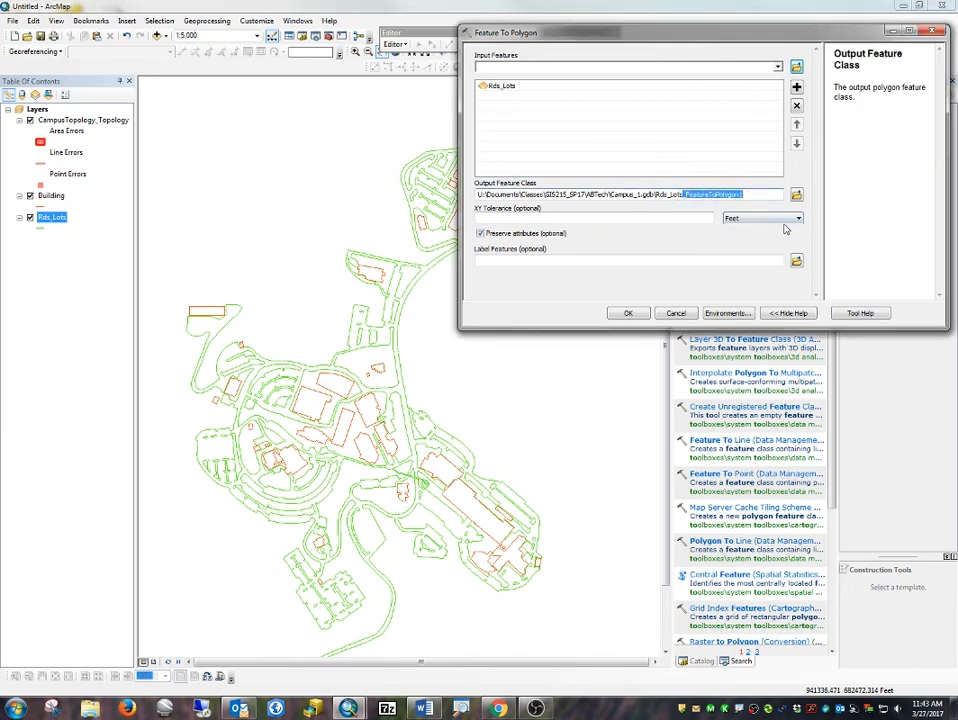
pyautogui.press('BackSpace')
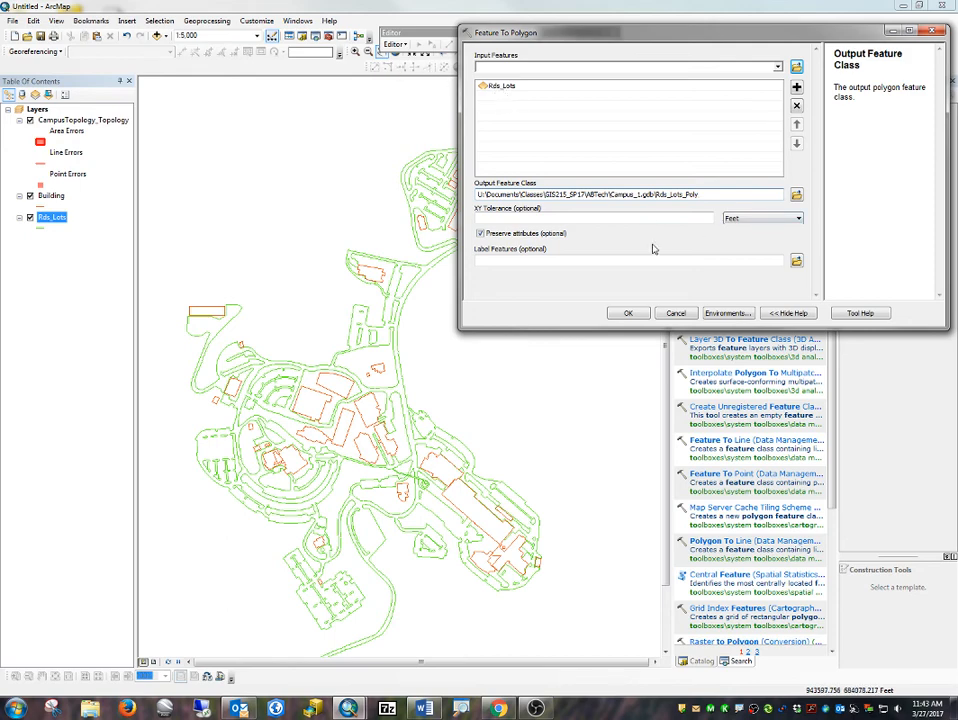
pyautogui.doubleClick(658, 195)
pyautogui.write('Parking')
pyautogui.click(628, 314)
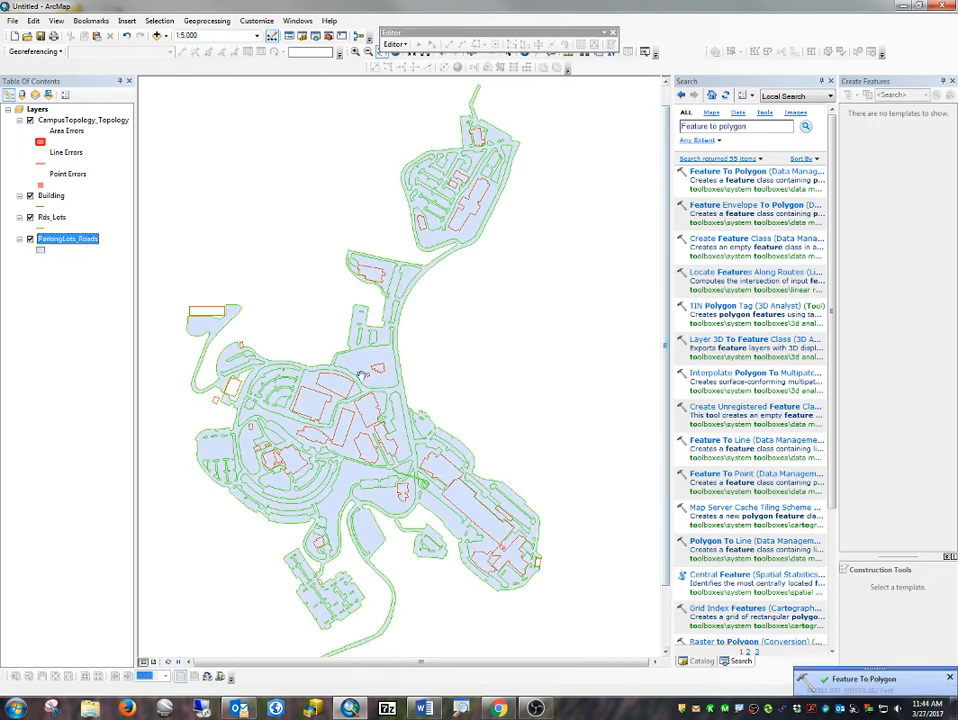
# Hide the Rds_Lots and Building line layers so only the ParkingLots_Roads polygons show on the map.
pyautogui.click(30, 217)
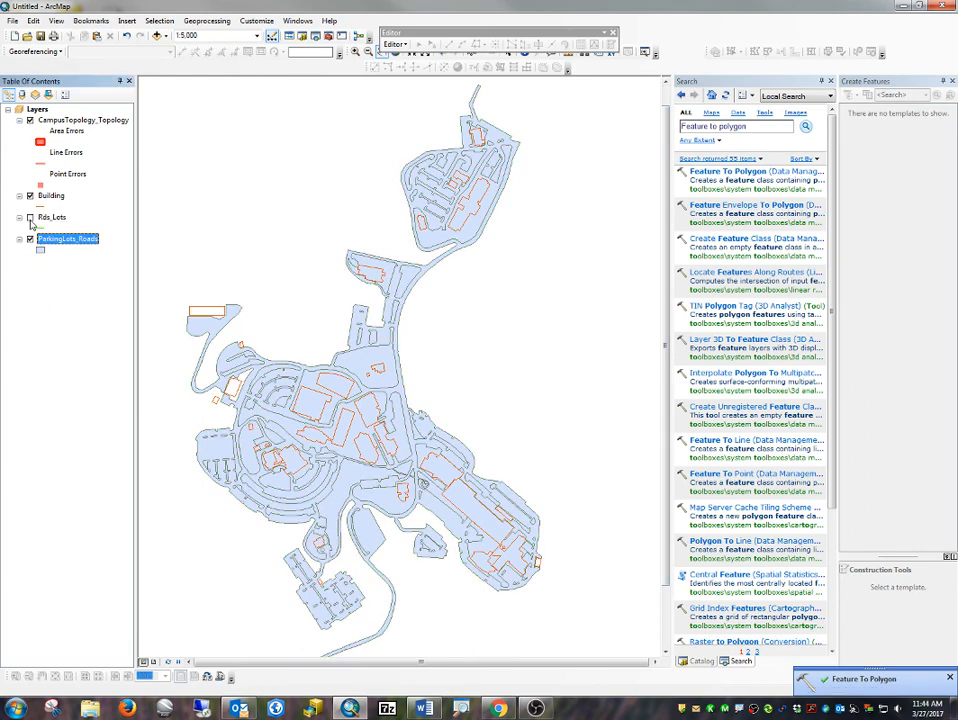
pyautogui.click(30, 196)
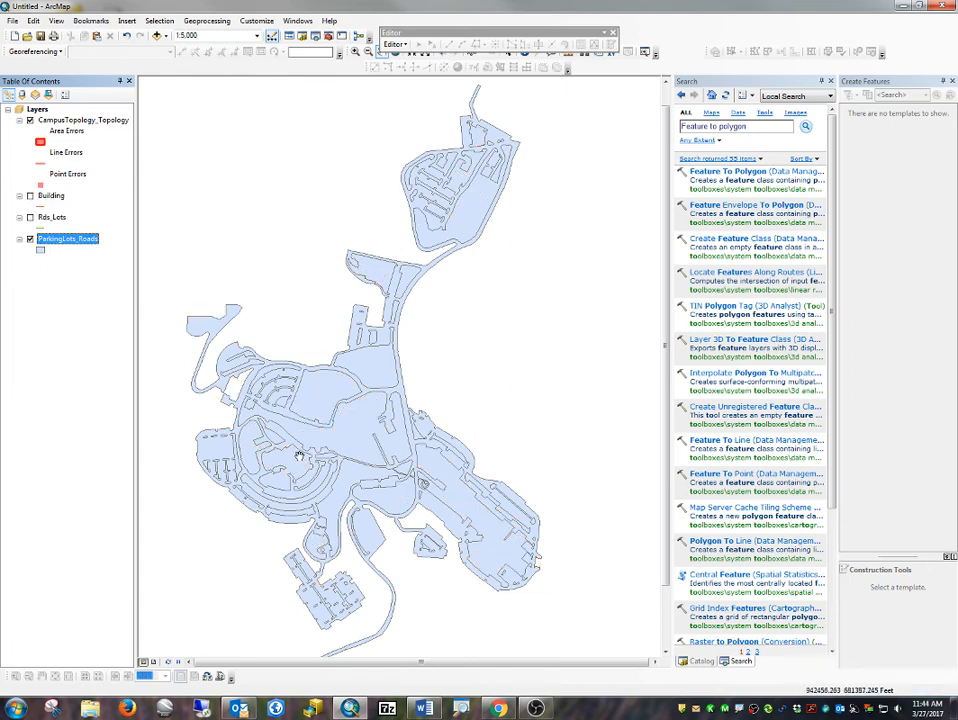
pyautogui.moveTo(363, 460); pyautogui.dragTo(395, 432)
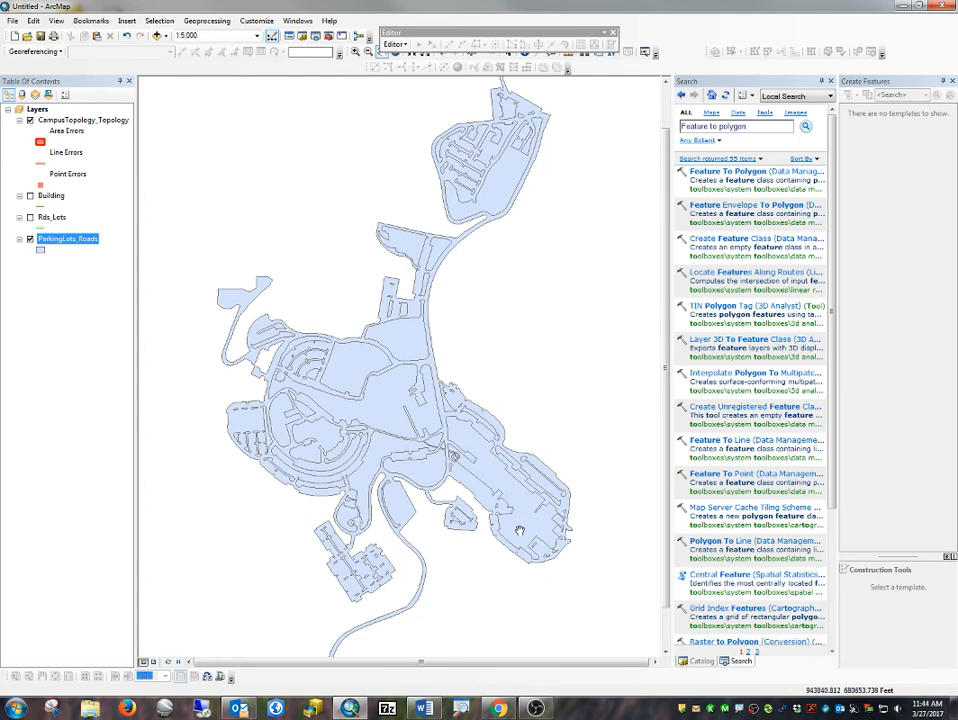
# Add the aerial images MainCampusNorth2015.sid and MainCampusSouth2015.sid from the Raster folder's 2015-1 subfolder to the map.
pyautogui.click(156, 35)
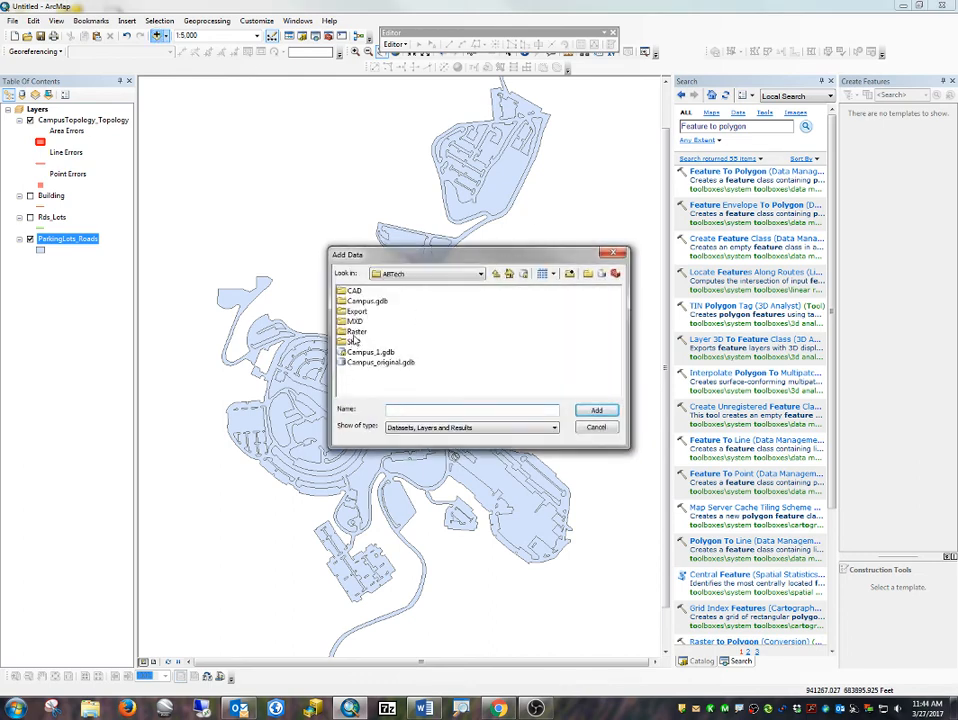
pyautogui.doubleClick(356, 331)
pyautogui.doubleClick(356, 291)
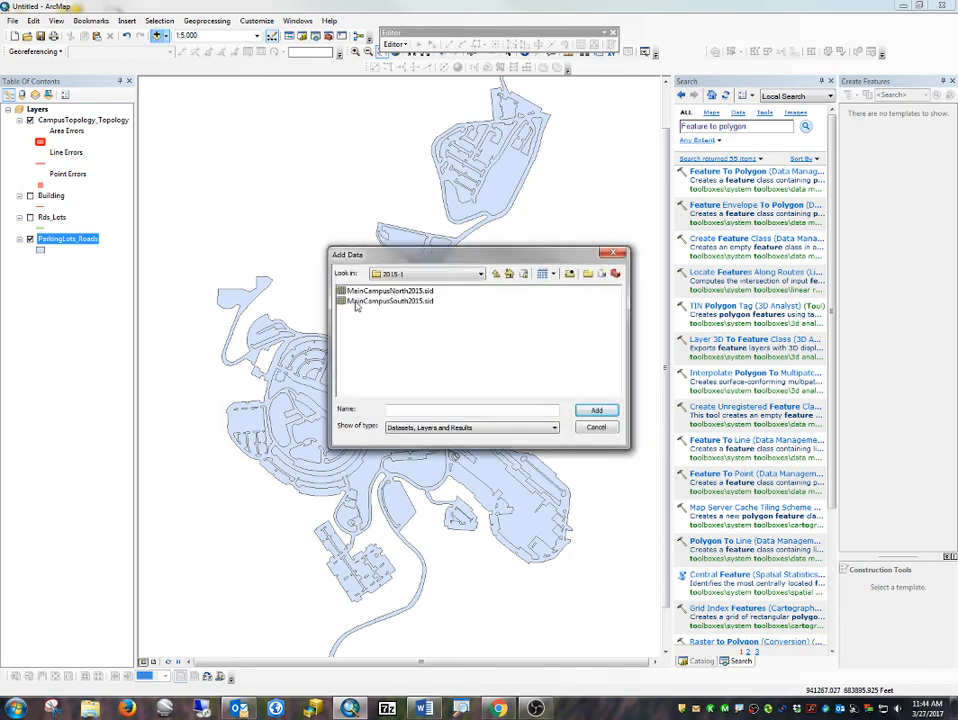
pyautogui.click(356, 301)
pyautogui.keyDown('shift'); pyautogui.click(380, 291); pyautogui.keyUp('shift')
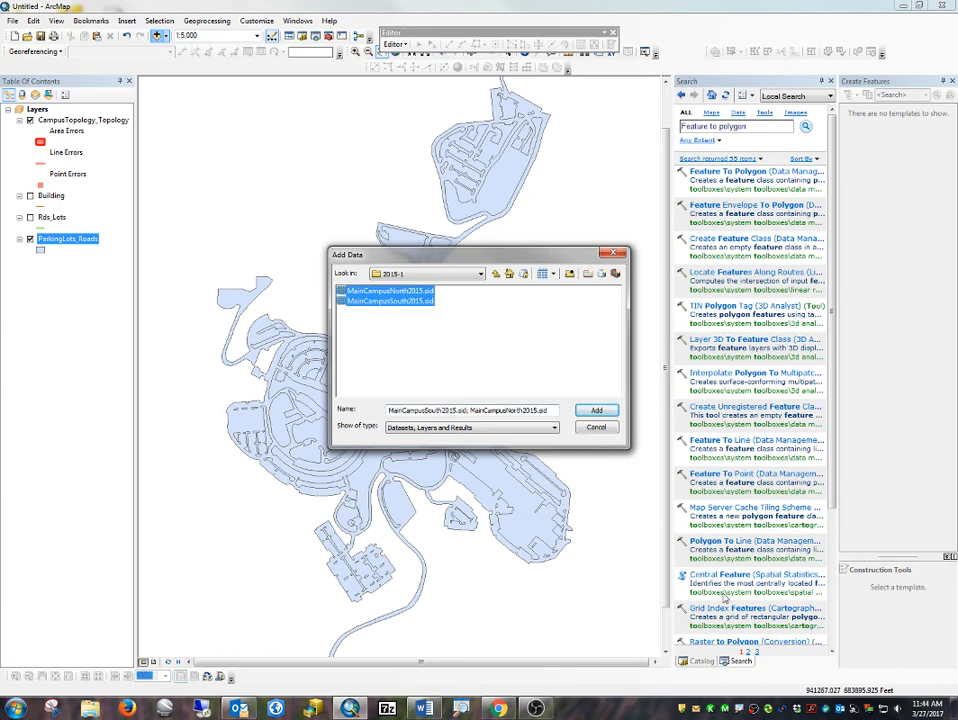
pyautogui.click(596, 410)
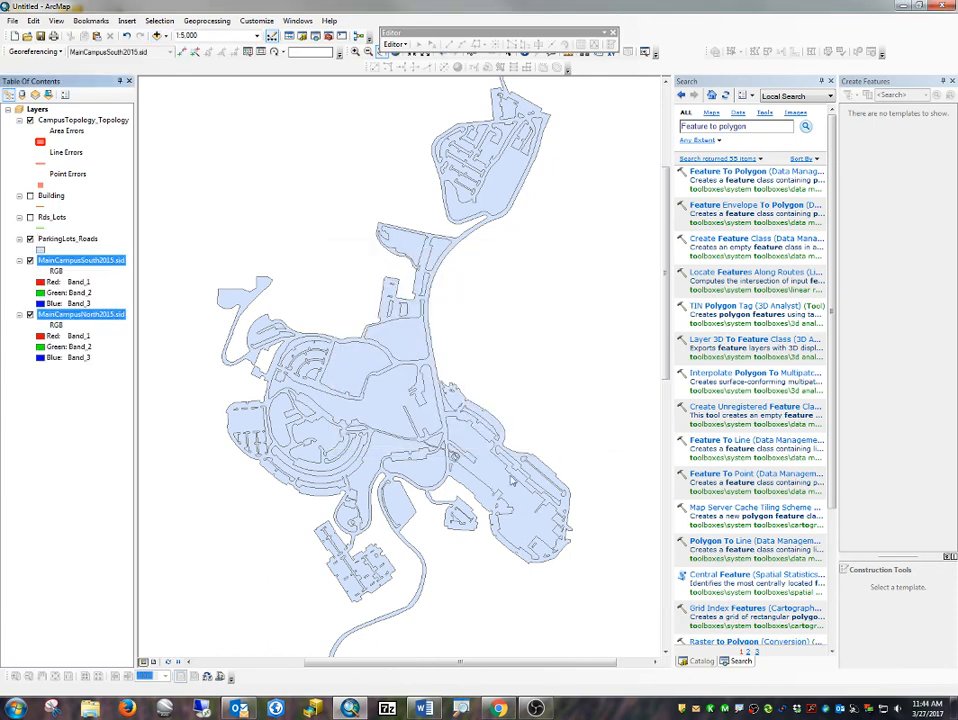
# Set the ParkingLots_Roads layer's transparency to 70%.
pyautogui.click(79, 240)
pyautogui.doubleClick(79, 240)
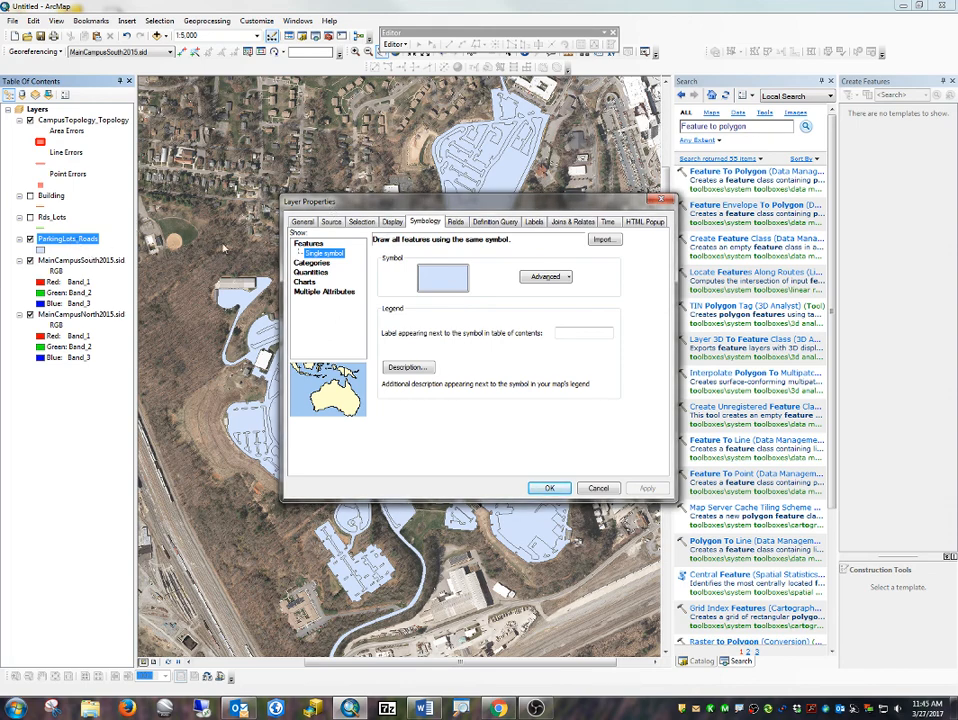
pyautogui.click(396, 224)
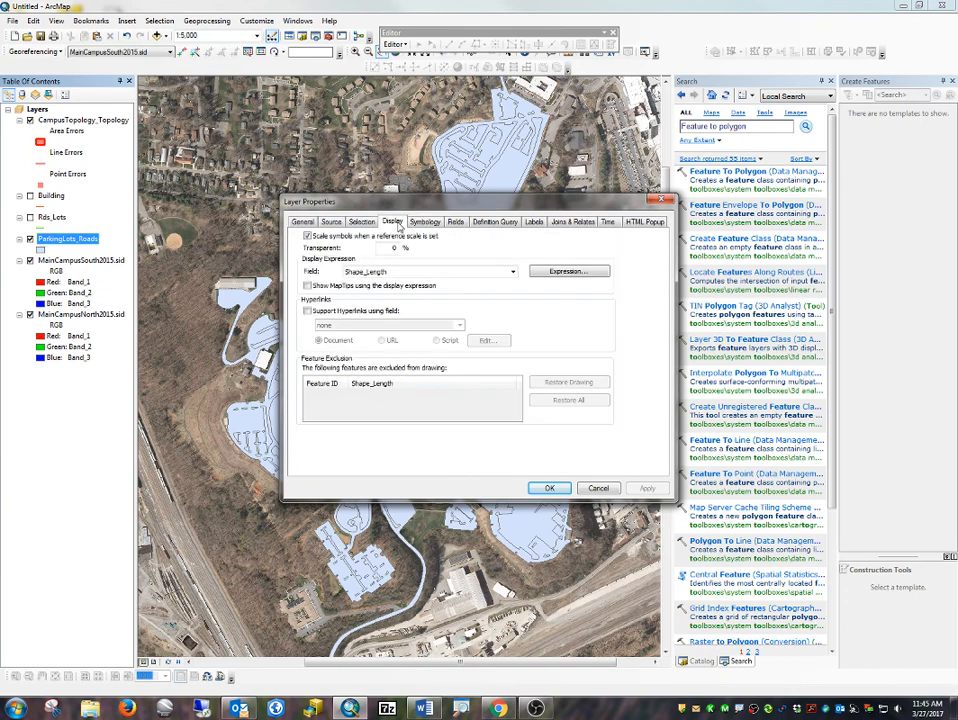
pyautogui.click(392, 248)
pyautogui.write('7')
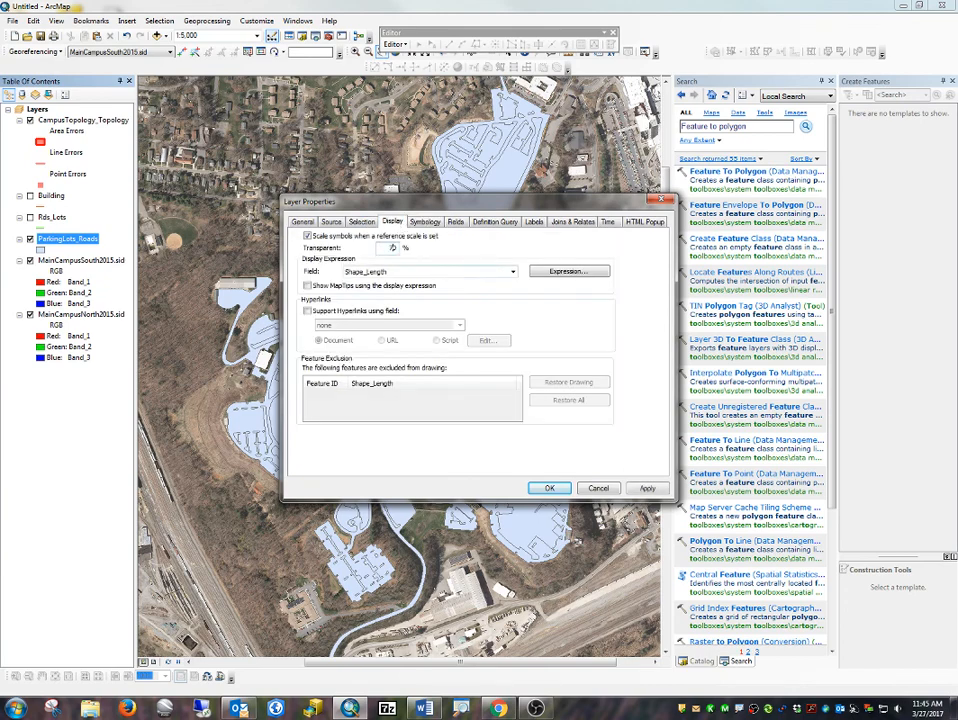
pyautogui.click(549, 488)
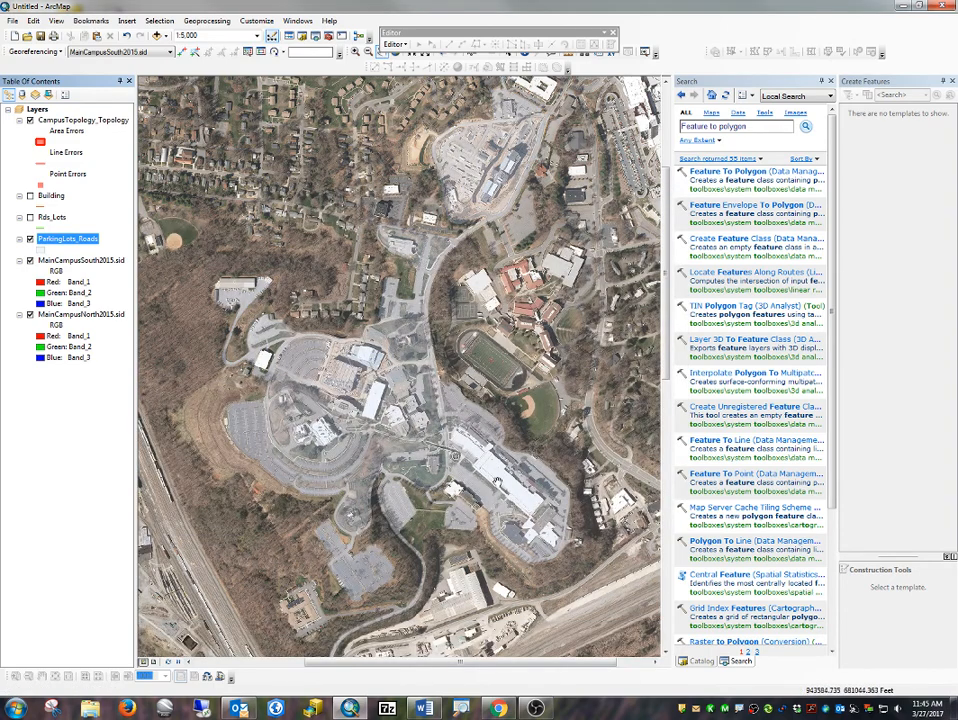
# Set the ParkingLots_Roads layer's transparency to 50%.
pyautogui.scroll(-1, 424, 422)
pyautogui.scroll(-3, 488, 458)
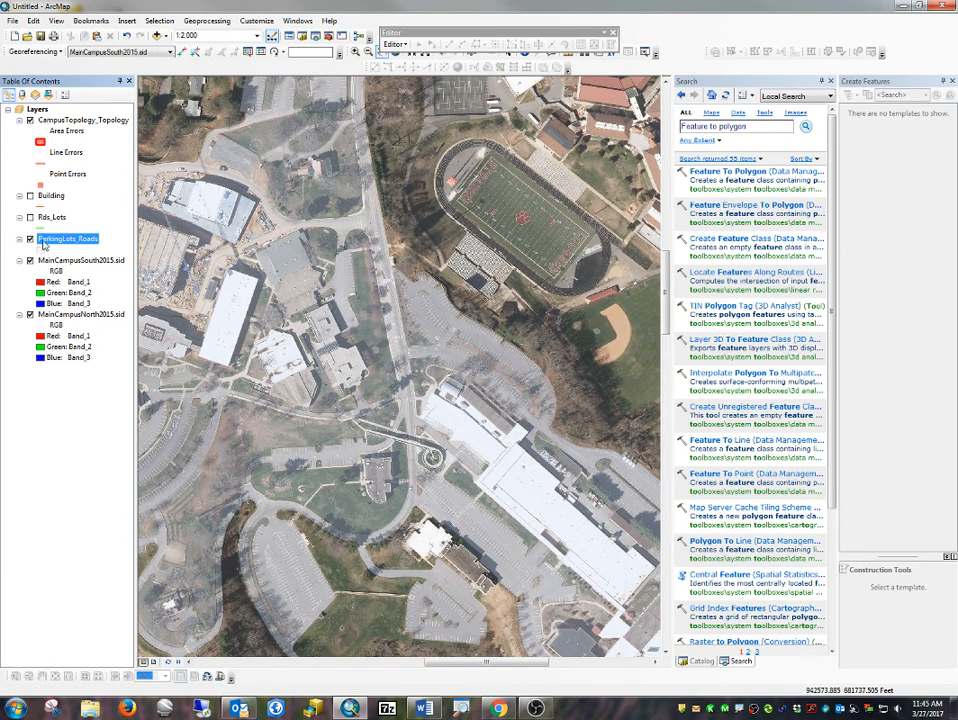
pyautogui.doubleClick(43, 241)
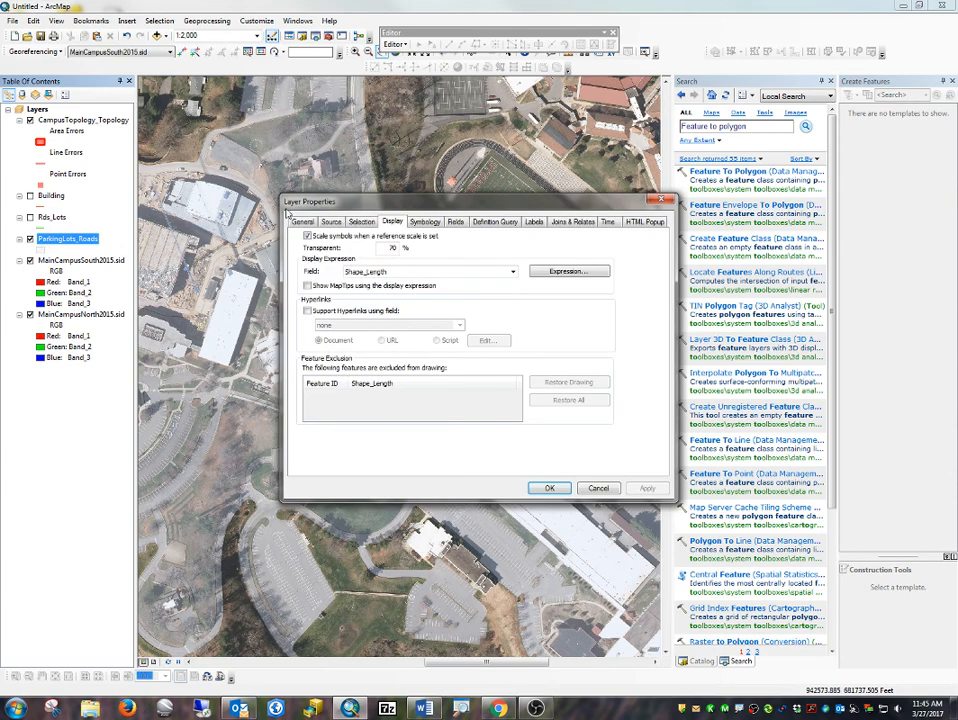
pyautogui.doubleClick(392, 247)
pyautogui.write('50')
pyautogui.press('Return')
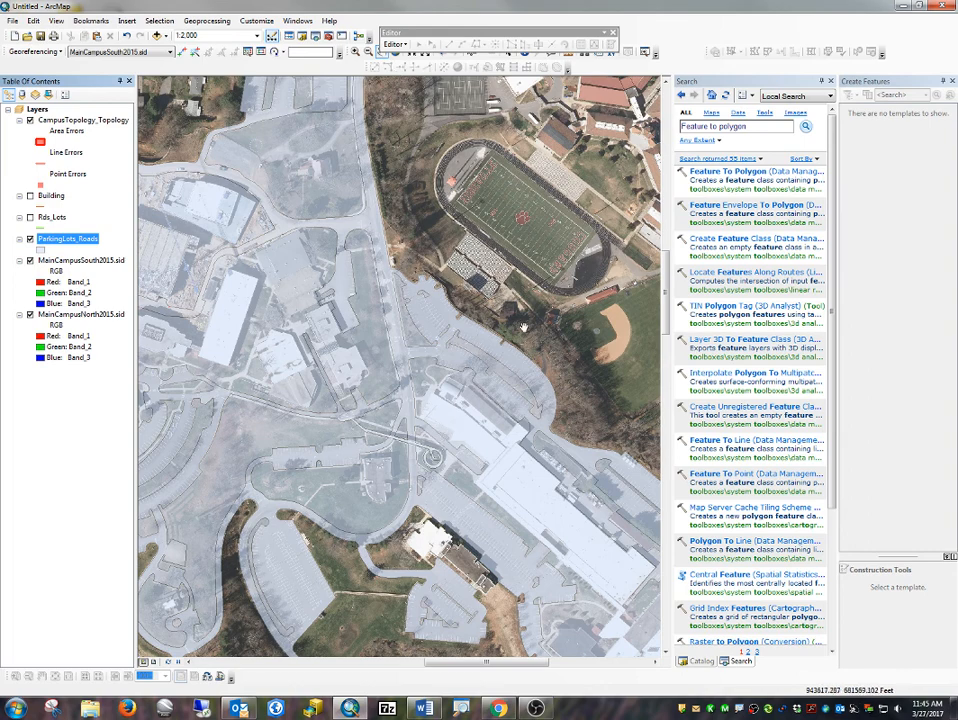
# Start an edit session on ParkingLots_Roads and delete the curved island polygon inside the parking lot southwest of the stadium.
pyautogui.click(396, 46)
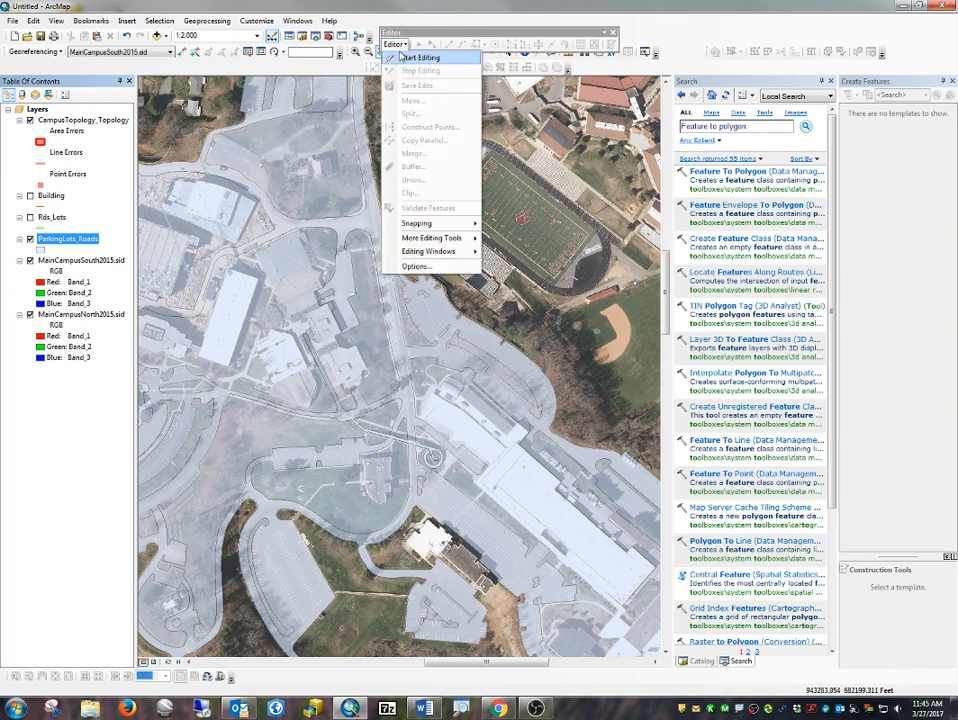
pyautogui.click(398, 54)
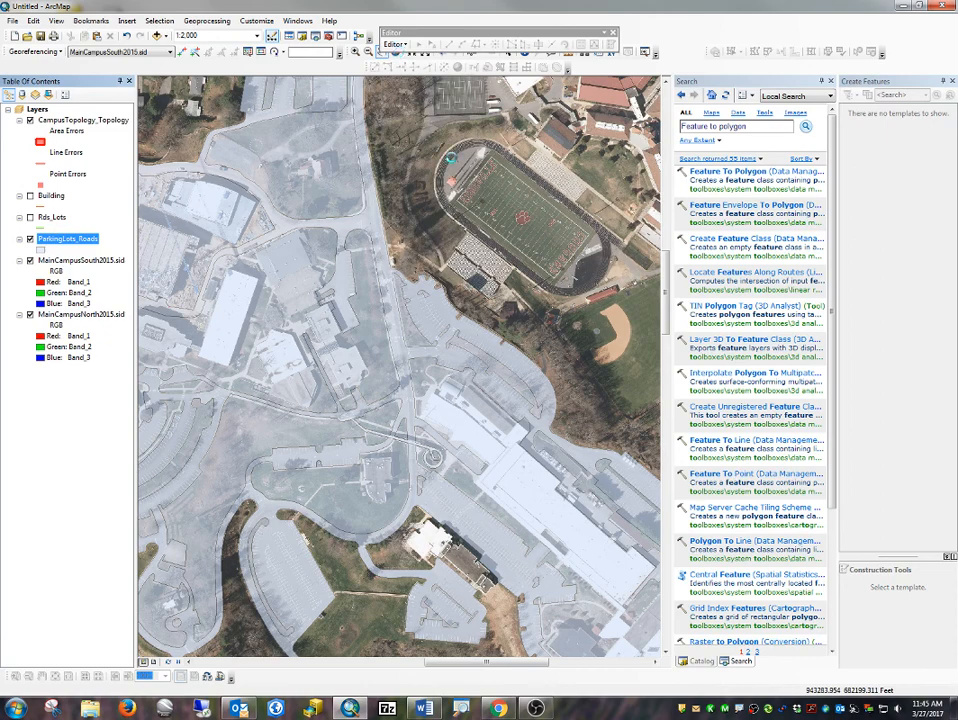
pyautogui.click(419, 45)
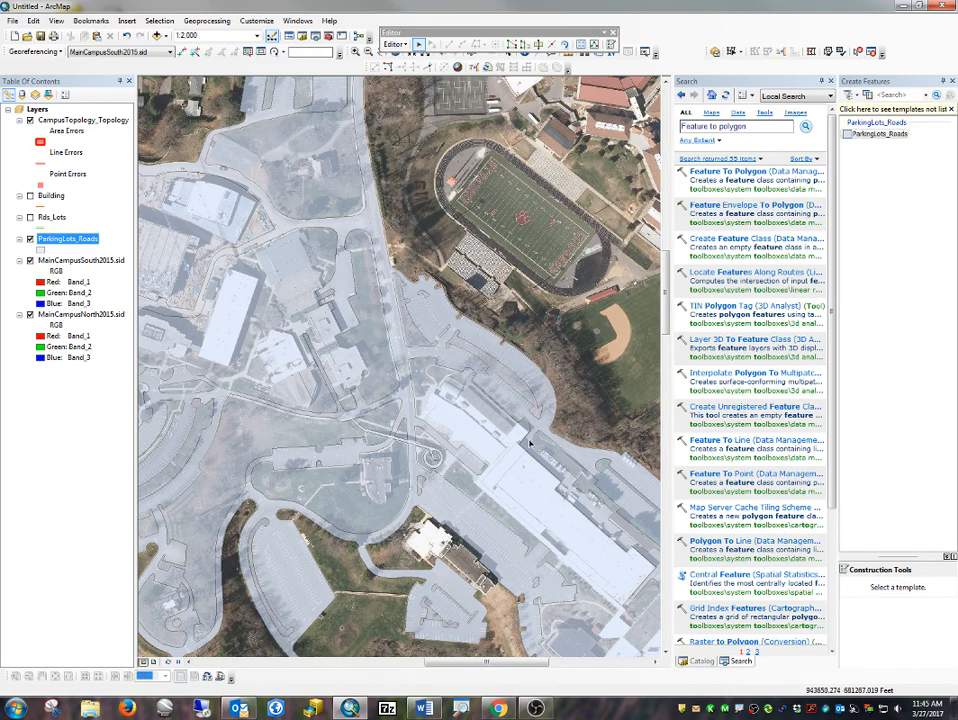
pyautogui.click(520, 384)
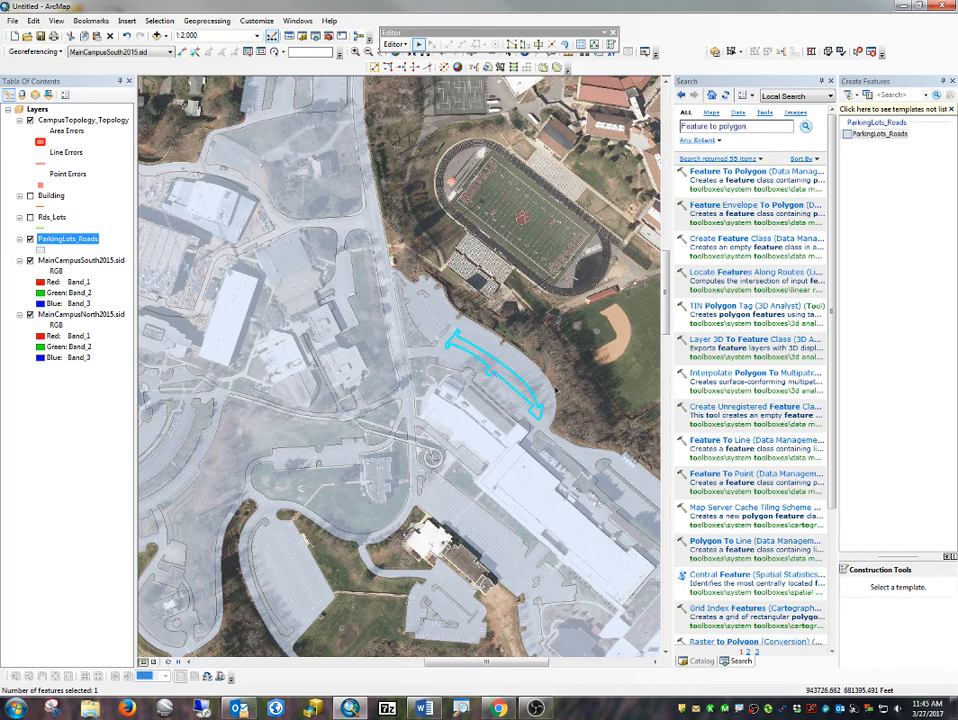
pyautogui.click(513, 400)
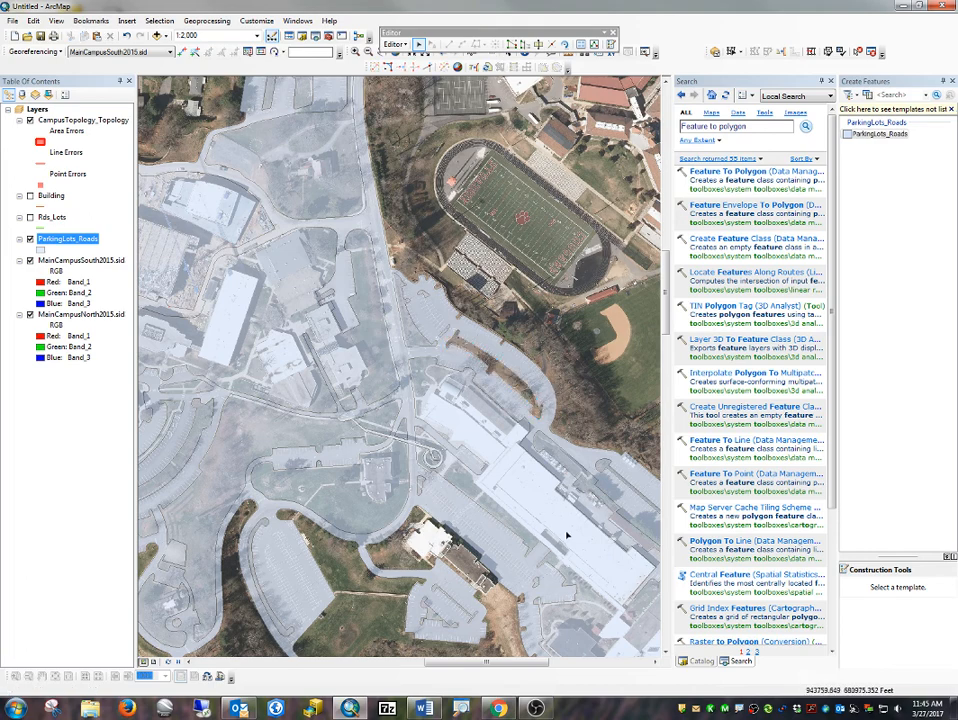
# Delete the three large non-pavement polygons around the long white-roofed building, the central campus buildings and the grassy area north of them.
pyautogui.click(538, 505)
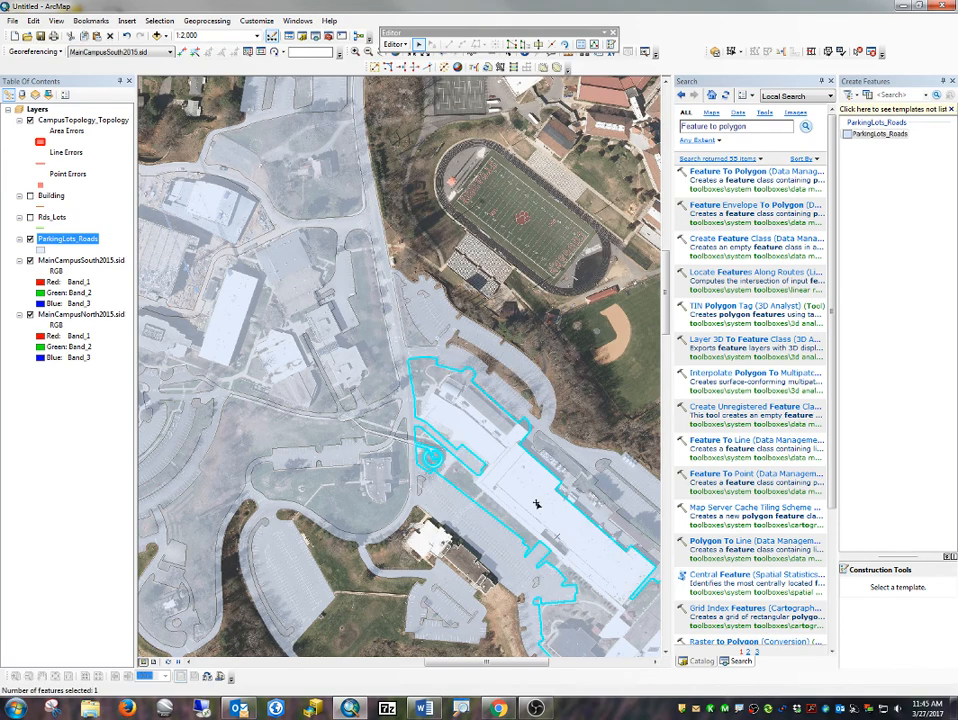
pyautogui.press('Delete')
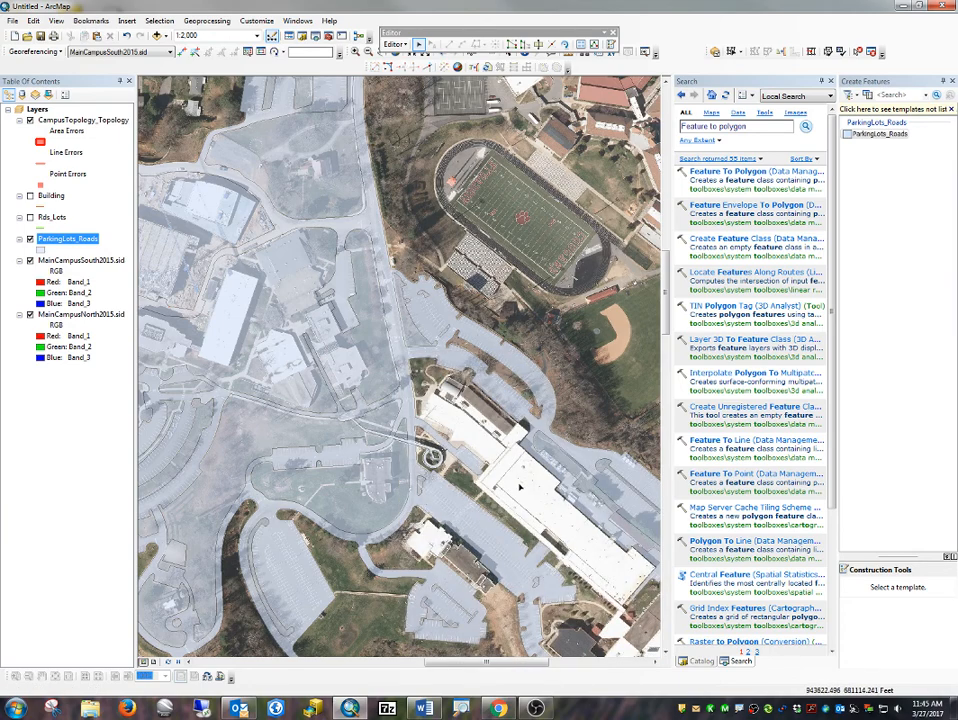
pyautogui.click(374, 349)
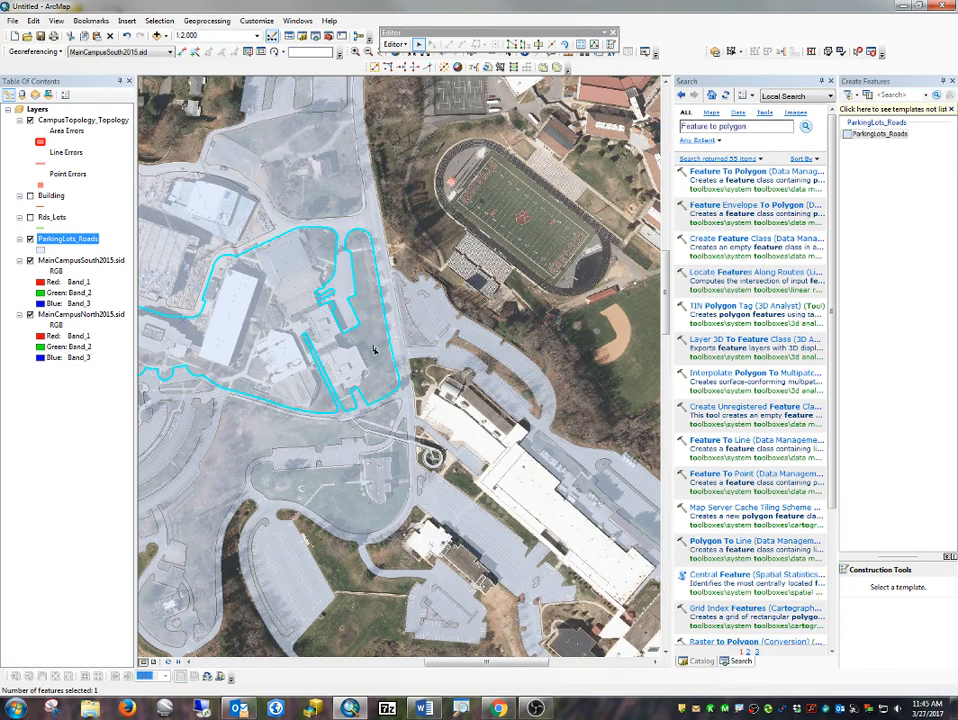
pyautogui.press('Delete')
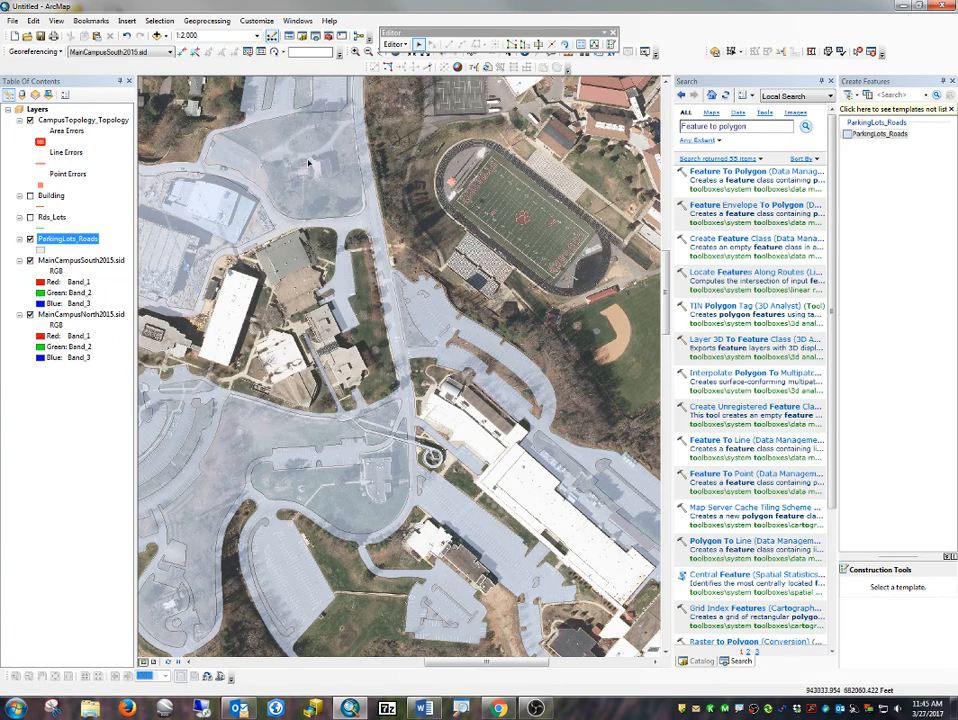
pyautogui.click(313, 160)
pyautogui.press('Delete')
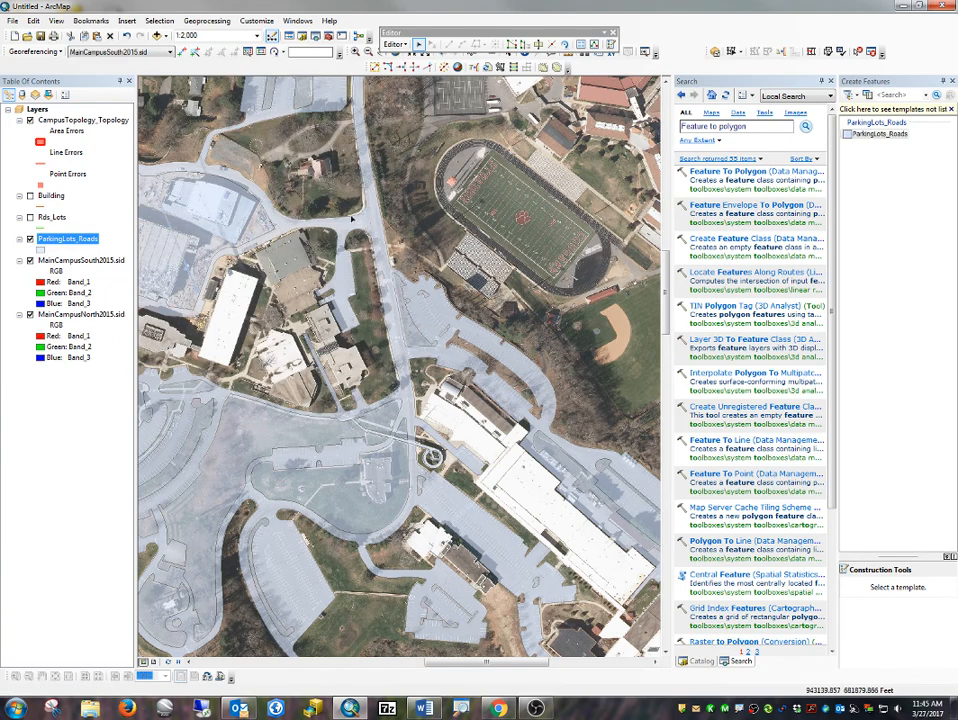
# Select the parking islands and the non-pavement polygons around the lots and building northwest of the stadium.
pyautogui.moveTo(313, 160); pyautogui.dragTo(433, 452)
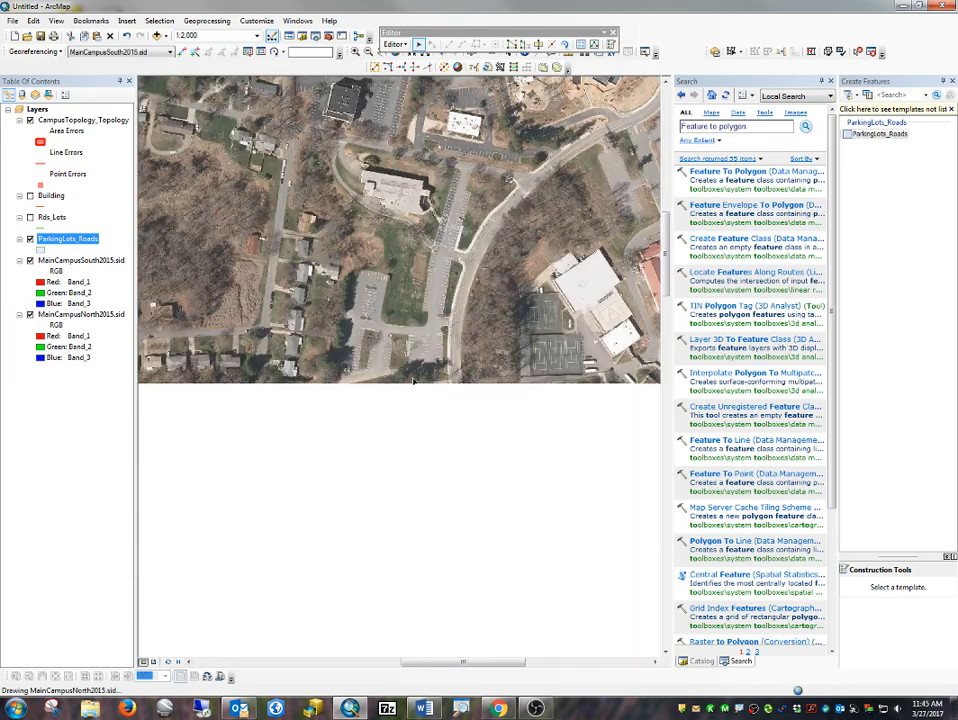
pyautogui.keyDown('shift'); pyautogui.click(365, 348); pyautogui.keyUp('shift')
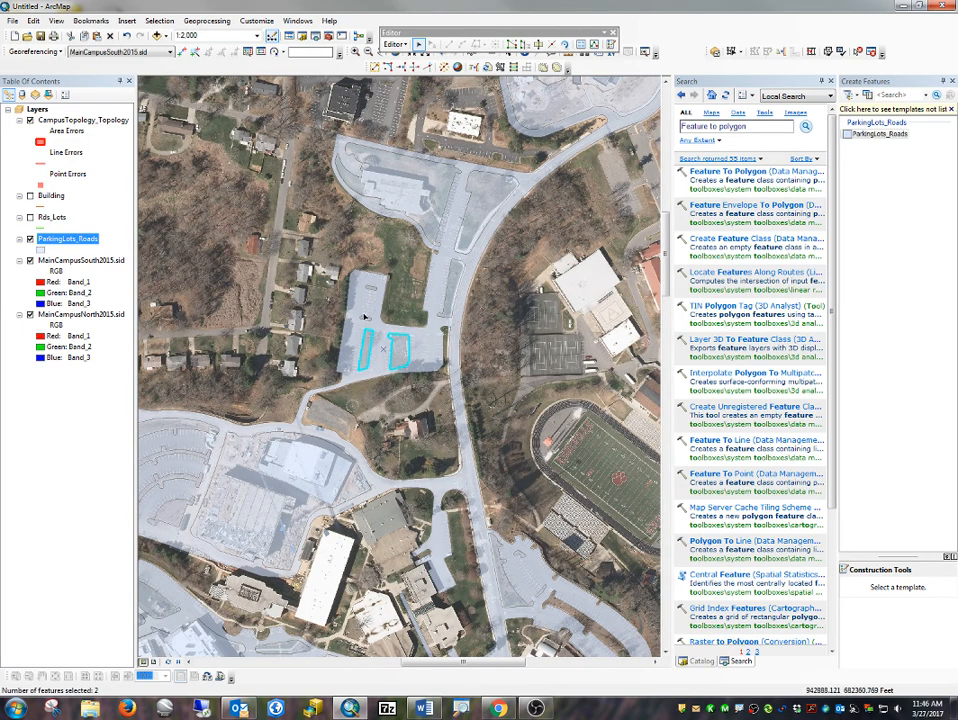
pyautogui.keyDown('shift'); pyautogui.click(365, 319); pyautogui.keyUp('shift')
pyautogui.keyDown('shift'); pyautogui.click(373, 290); pyautogui.keyUp('shift')
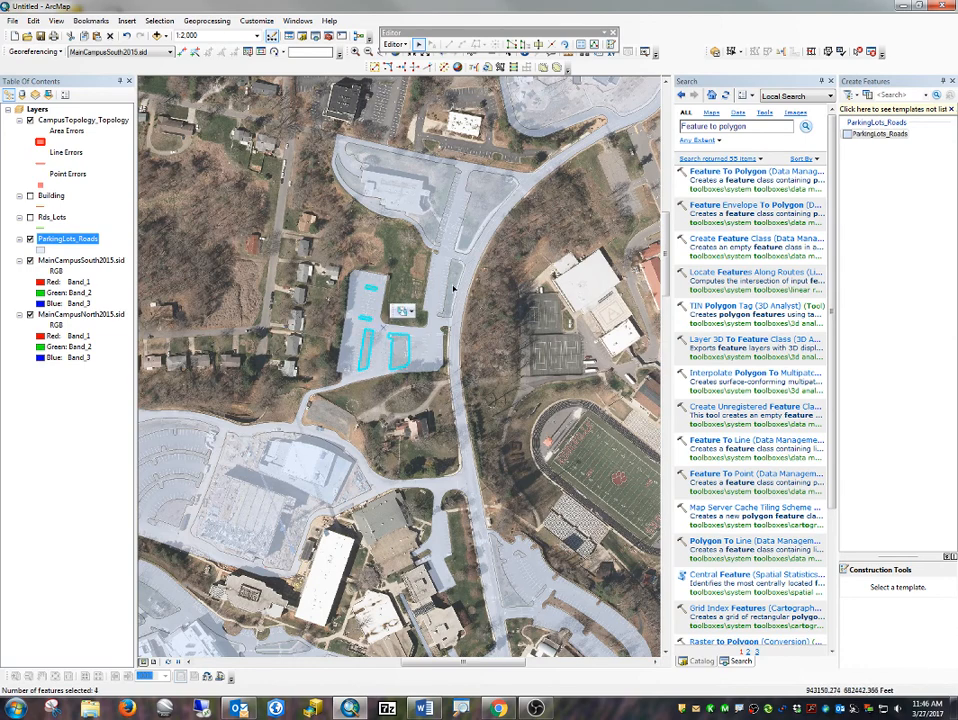
pyautogui.keyDown('shift'); pyautogui.click(454, 284); pyautogui.keyUp('shift')
pyautogui.keyDown('shift'); pyautogui.click(476, 214); pyautogui.keyUp('shift')
pyautogui.keyDown('shift'); pyautogui.click(438, 183); pyautogui.keyUp('shift')
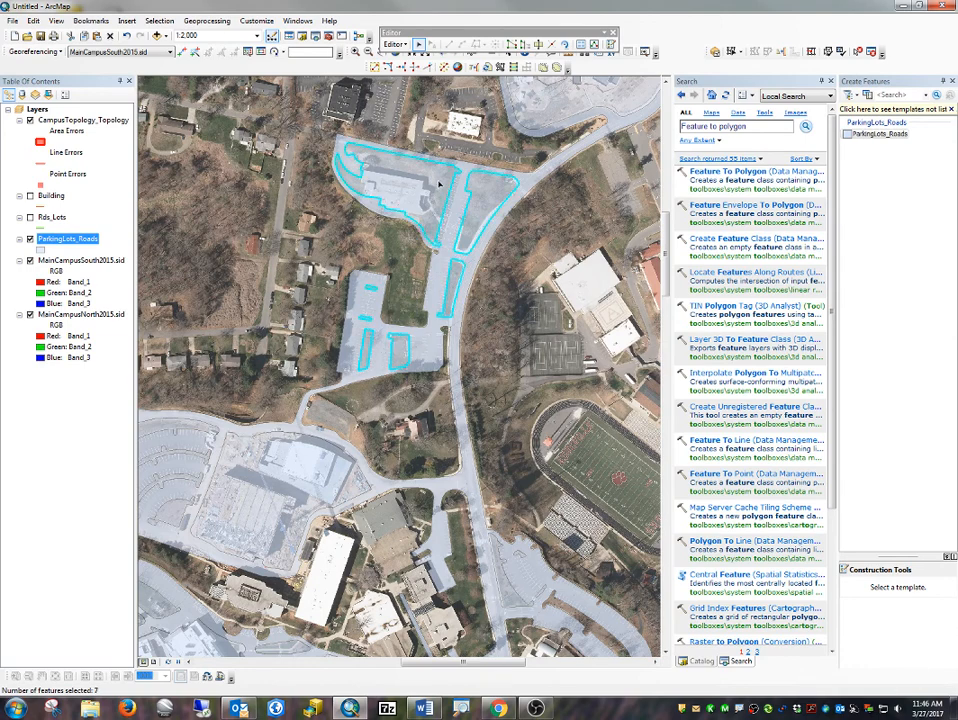
# Add the construction site polygon and the curved islands of the adjoining fan-shaped parking lot to the selection.
pyautogui.keyDown('shift'); pyautogui.click(278, 464); pyautogui.keyUp('shift')
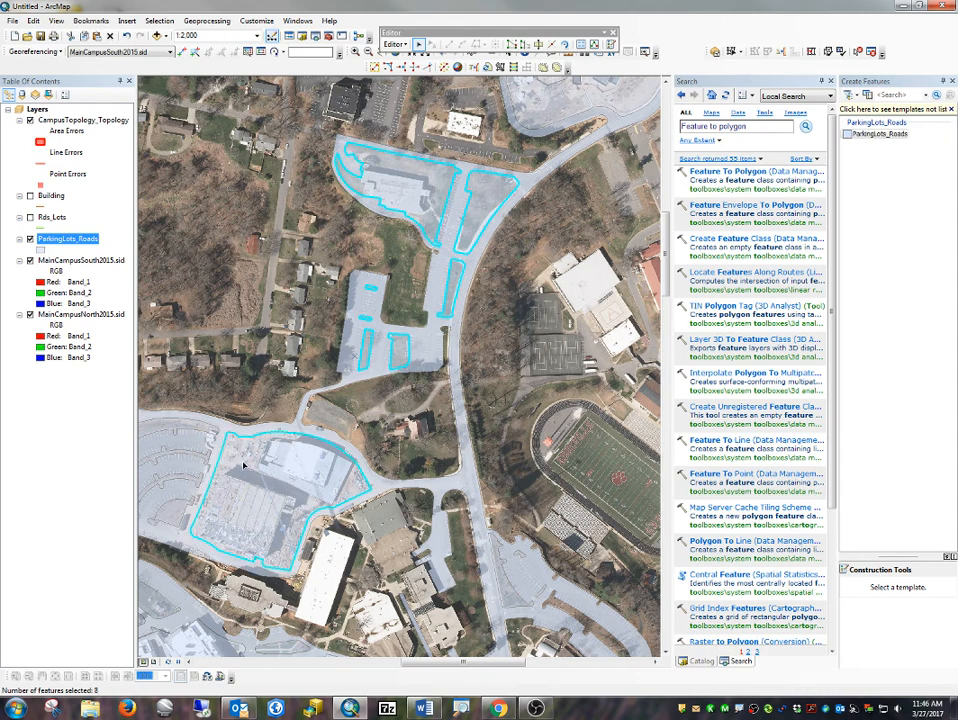
pyautogui.keyDown('shift'); pyautogui.click(166, 481); pyautogui.keyUp('shift')
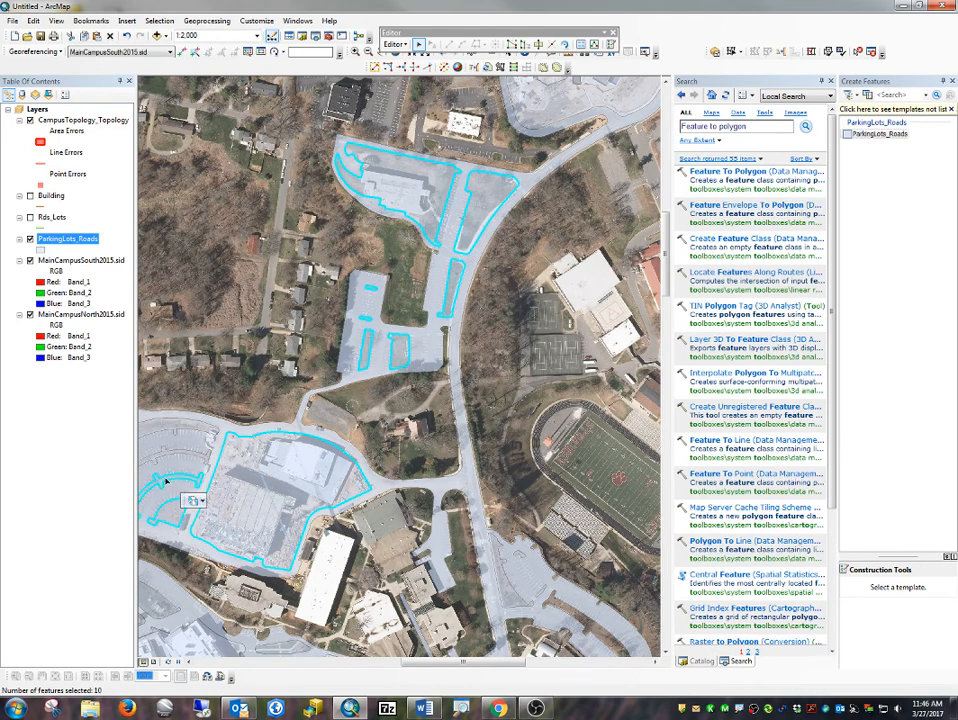
pyautogui.keyDown('shift'); pyautogui.click(168, 455); pyautogui.keyUp('shift')
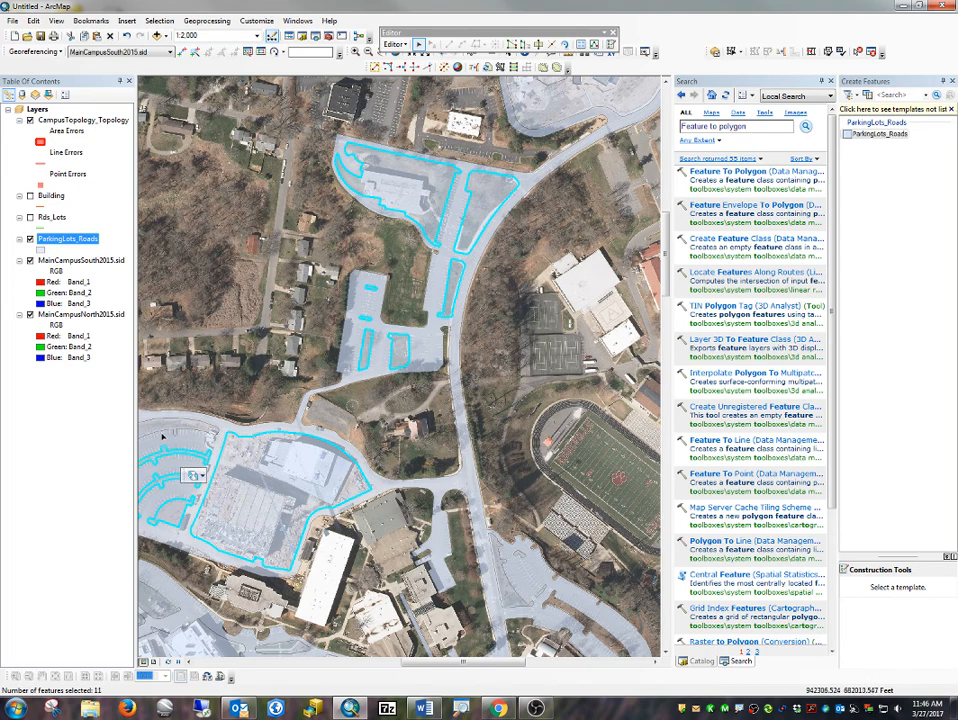
pyautogui.keyDown('shift'); pyautogui.click(162, 421); pyautogui.keyUp('shift')
# Add the two grassy polygons northwest of the semicircular lots' central building and the long islands in the western and southwestern lots to the selection.
pyautogui.moveTo(262, 534); pyautogui.dragTo(415, 227)
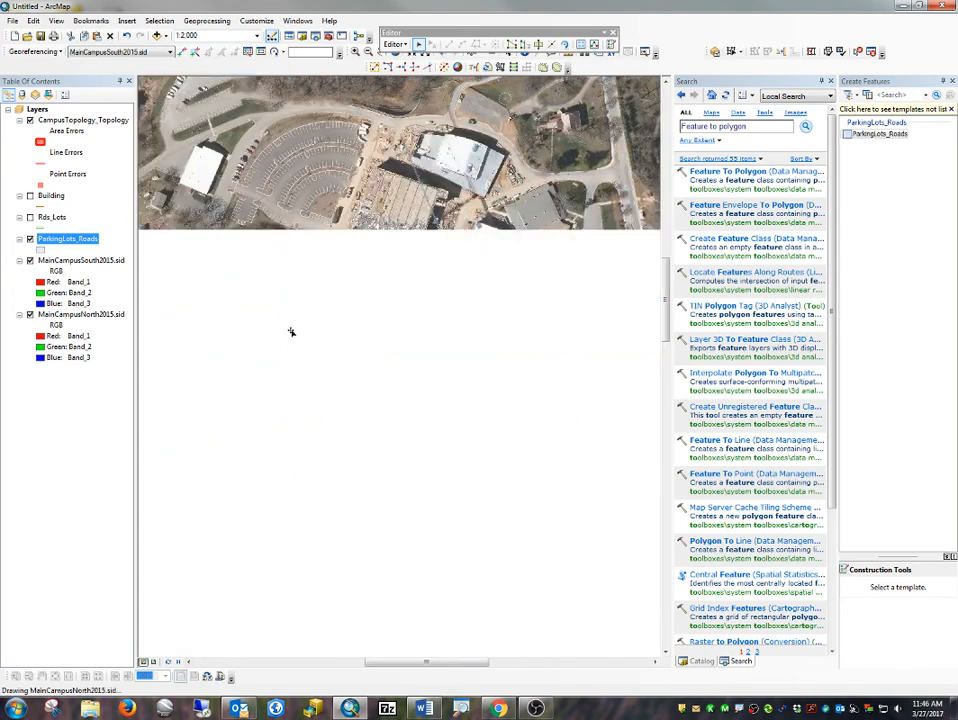
pyautogui.keyDown('shift'); pyautogui.click(311, 303); pyautogui.keyUp('shift')
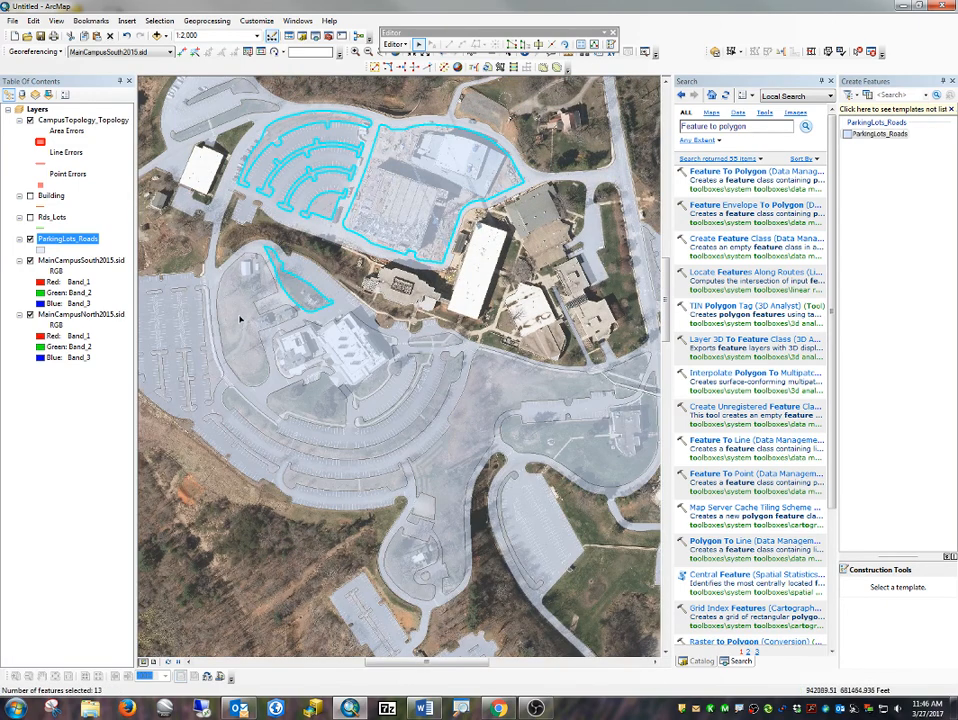
pyautogui.keyDown('shift'); pyautogui.click(182, 380); pyautogui.keyUp('shift')
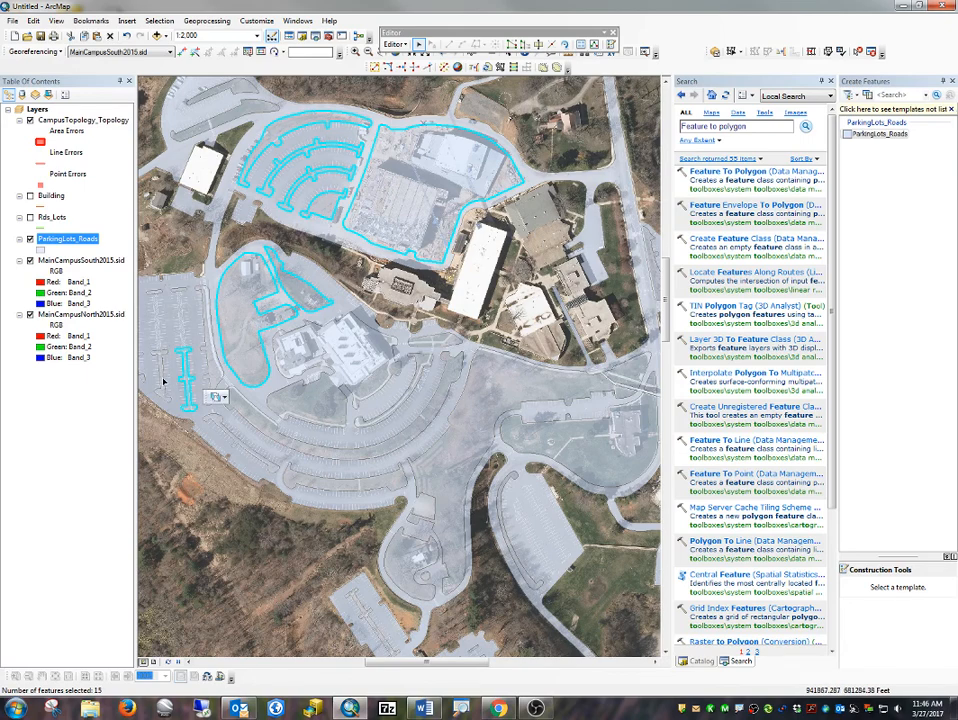
pyautogui.keyDown('shift'); pyautogui.click(163, 381); pyautogui.keyUp('shift')
pyautogui.keyDown('shift'); pyautogui.click(271, 458); pyautogui.keyUp('shift')
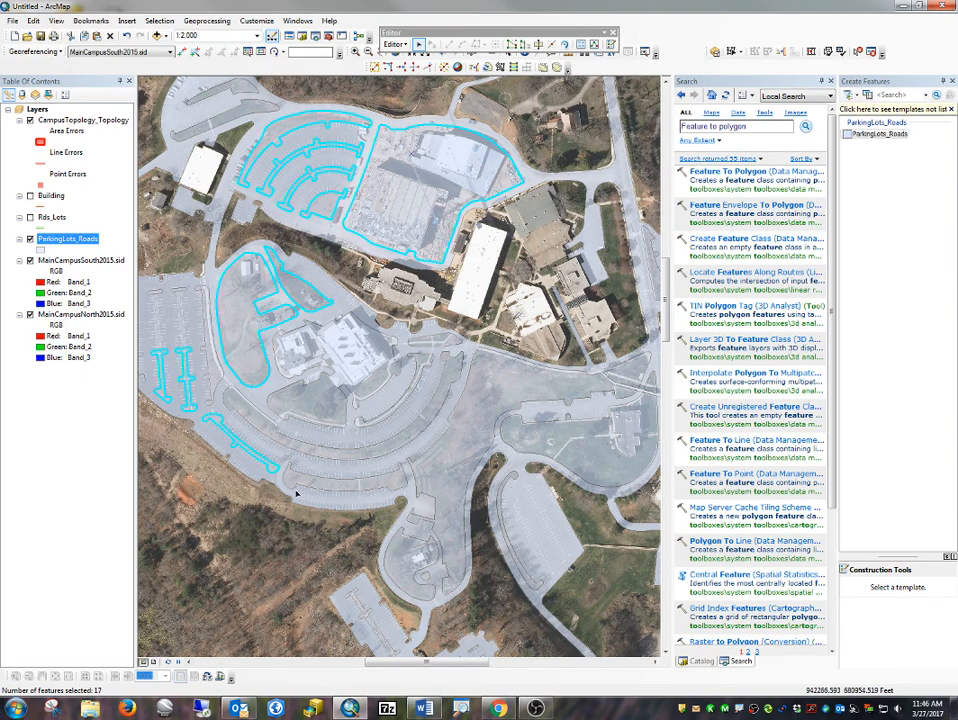
# Add the curved islands of the semicircular lots, the central building's polygon and the small islands east of it to the selection.
pyautogui.keyDown('shift'); pyautogui.click(310, 484); pyautogui.keyUp('shift')
pyautogui.keyDown('shift'); pyautogui.click(324, 450); pyautogui.keyUp('shift')
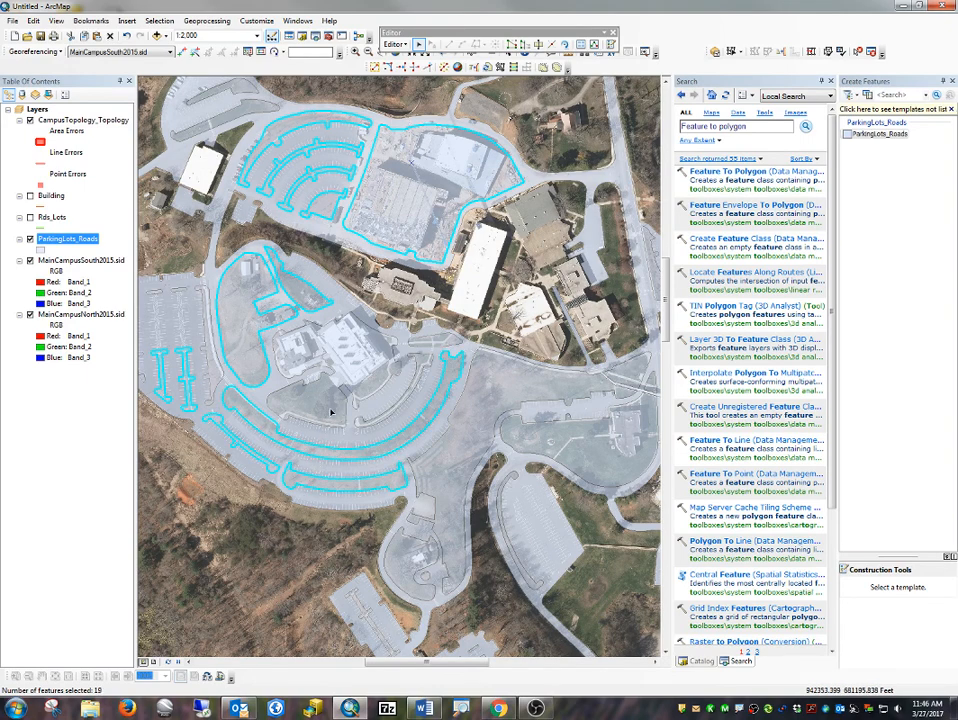
pyautogui.keyDown('shift'); pyautogui.click(376, 340); pyautogui.keyUp('shift')
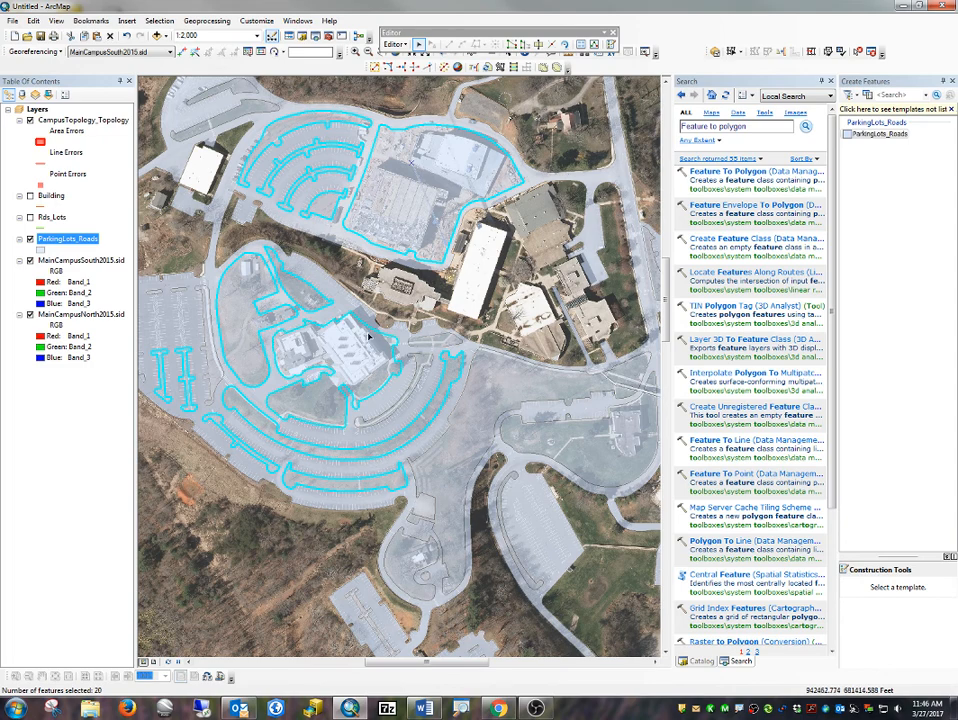
pyautogui.keyDown('shift'); pyautogui.click(428, 367); pyautogui.keyUp('shift')
pyautogui.keyDown('shift'); pyautogui.click(434, 346); pyautogui.keyUp('shift')
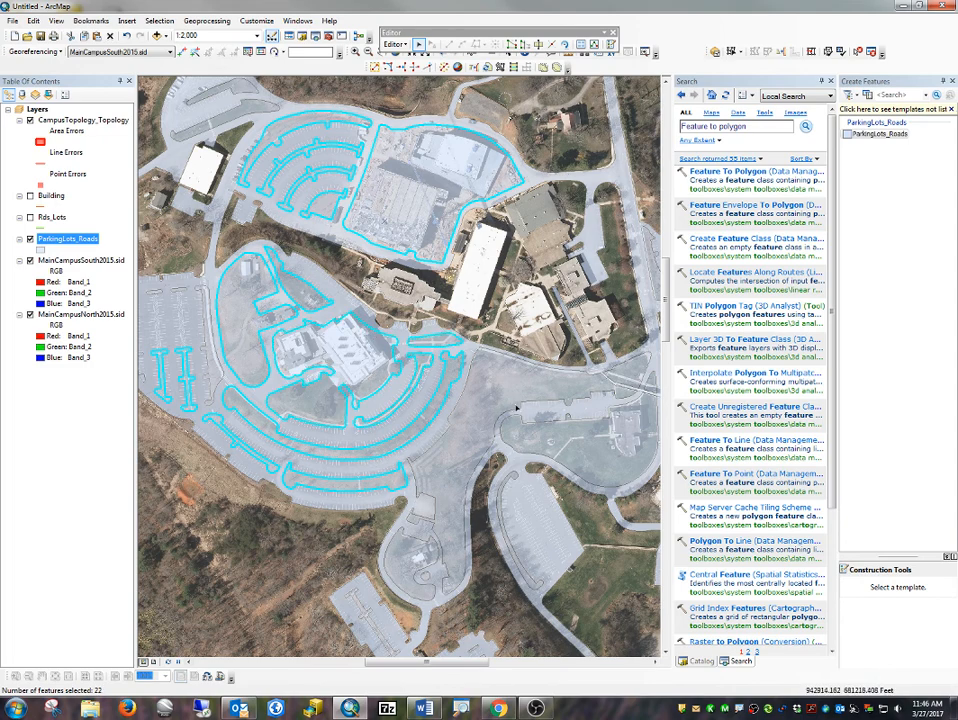
# Add the grassy building block, the narrow strip beside the angled lot, and the wooded and loop-road interior polygons to the selection.
pyautogui.keyDown('shift'); pyautogui.click(557, 439); pyautogui.keyUp('shift')
pyautogui.keyDown('shift'); pyautogui.click(521, 572); pyautogui.keyUp('shift')
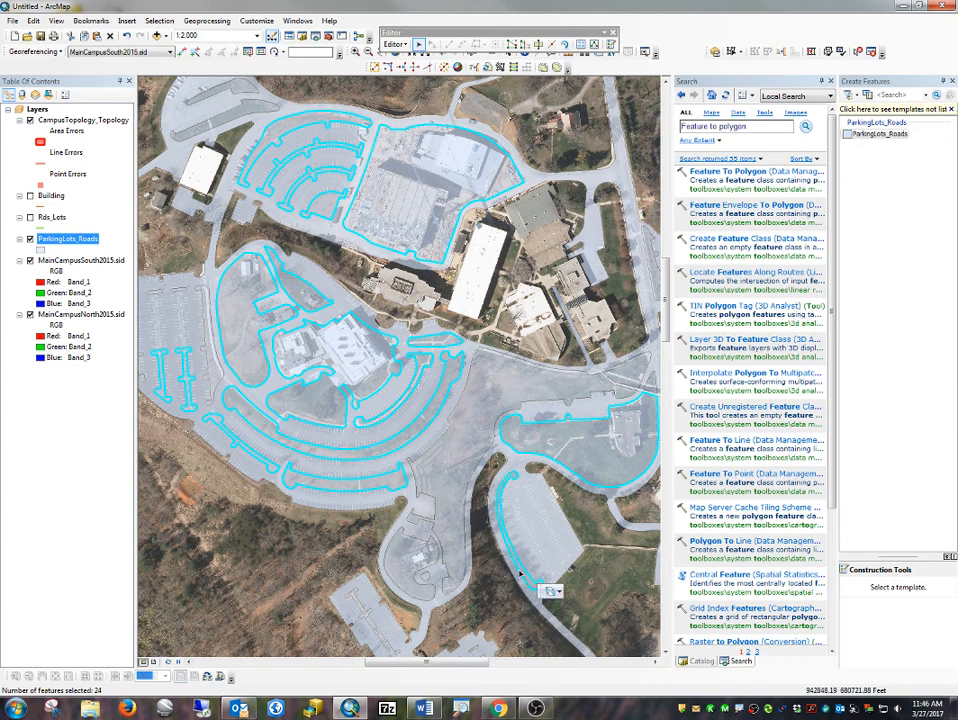
pyautogui.keyDown('shift'); pyautogui.click(440, 537); pyautogui.keyUp('shift')
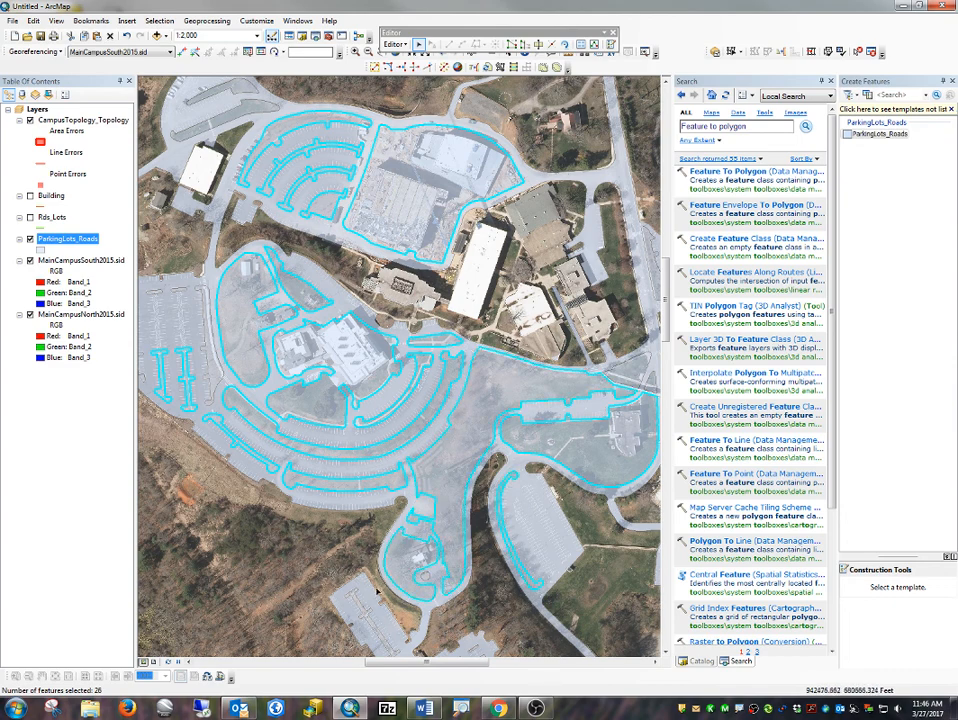
# Add all the islands in the southern parking lot to the selection and delete every selected polygon.
pyautogui.keyDown('shift'); pyautogui.click(367, 618); pyautogui.keyUp('shift')
pyautogui.moveTo(452, 548); pyautogui.dragTo(433, 343)
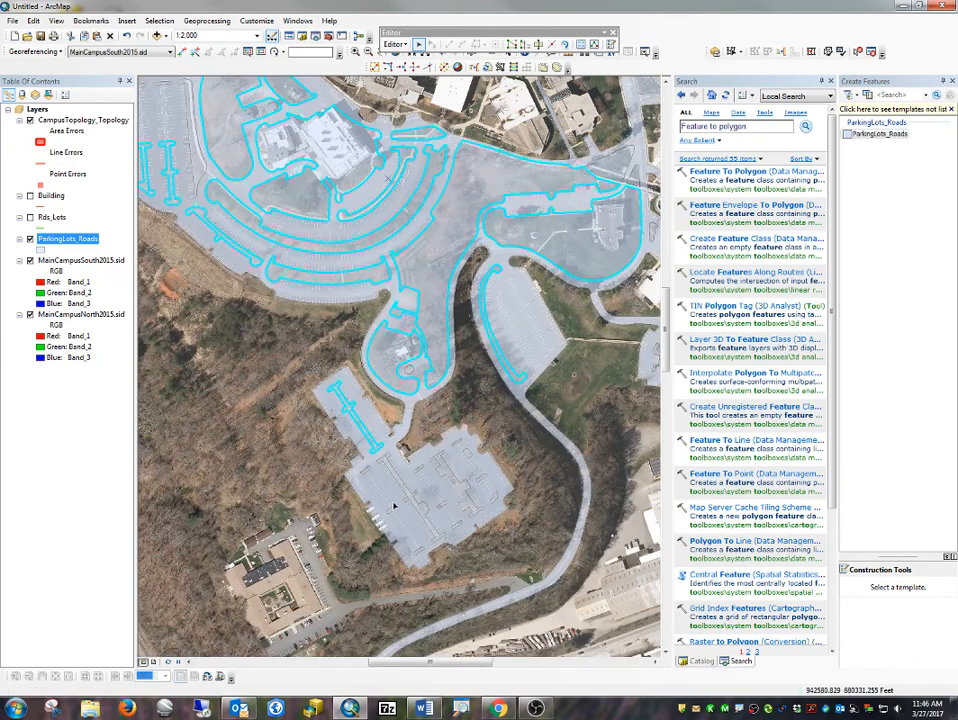
pyautogui.keyDown('shift'); pyautogui.click(368, 473); pyautogui.keyUp('shift')
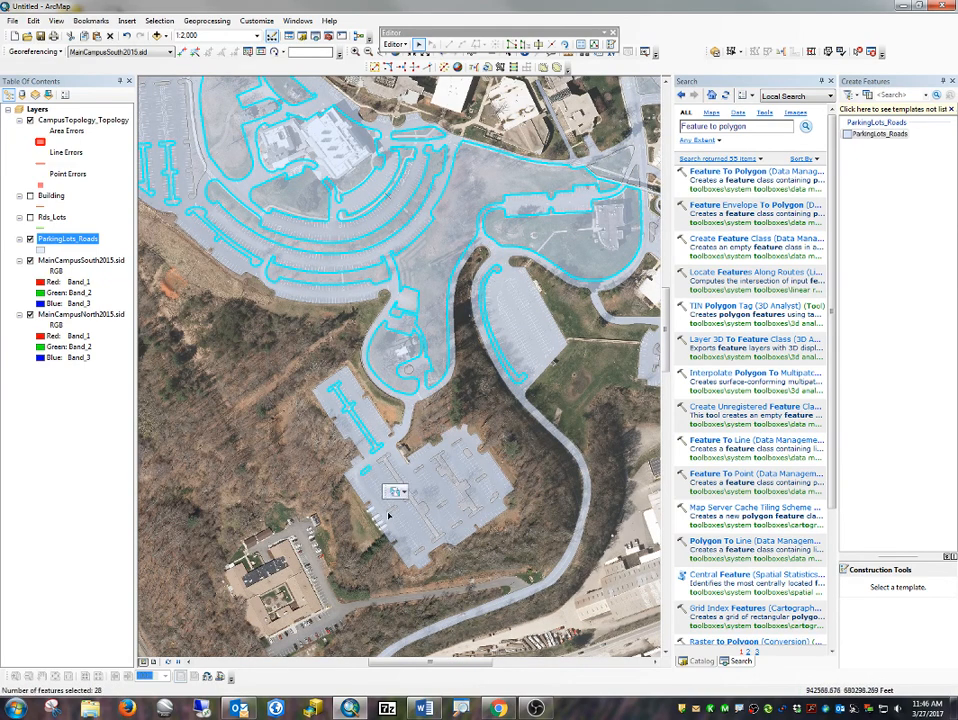
pyautogui.keyDown('shift'); pyautogui.click(389, 515); pyautogui.keyUp('shift')
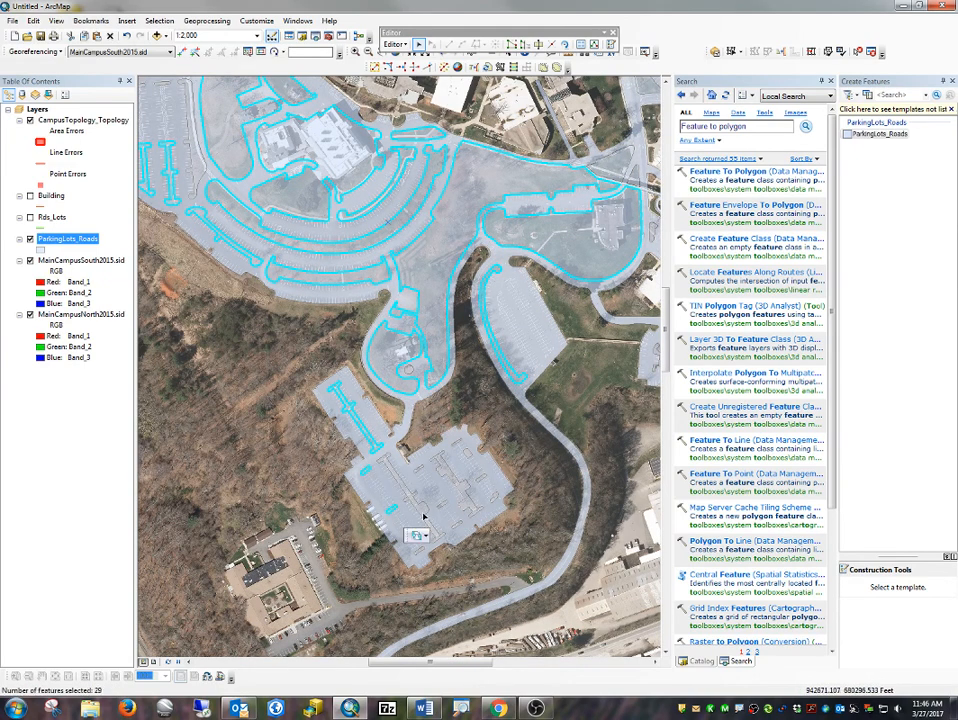
pyautogui.keyDown('shift'); pyautogui.click(423, 516); pyautogui.keyUp('shift')
pyautogui.keyDown('shift'); pyautogui.click(485, 482); pyautogui.keyUp('shift')
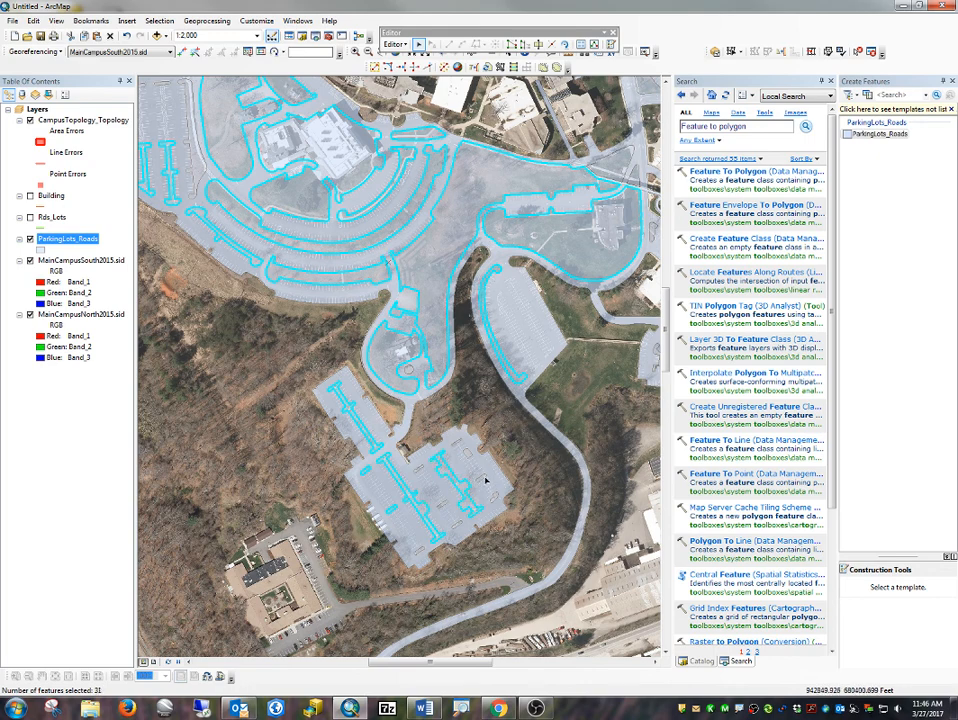
pyautogui.keyDown('shift'); pyautogui.click(485, 479); pyautogui.keyUp('shift')
pyautogui.keyDown('shift'); pyautogui.click(419, 553); pyautogui.keyUp('shift')
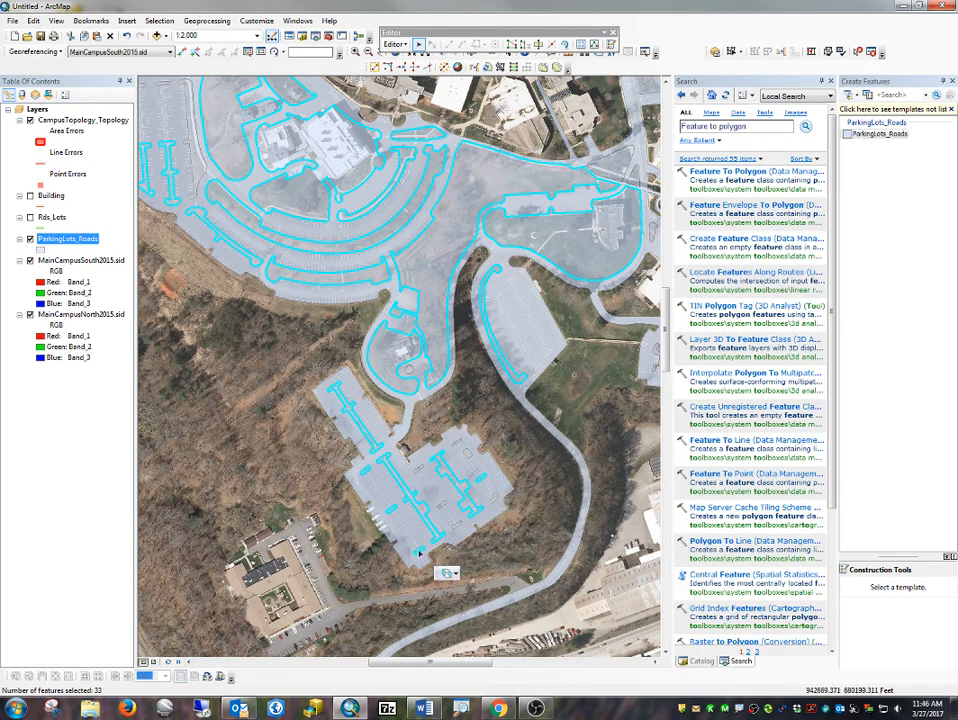
pyautogui.keyDown('shift'); pyautogui.click(458, 526); pyautogui.keyUp('shift')
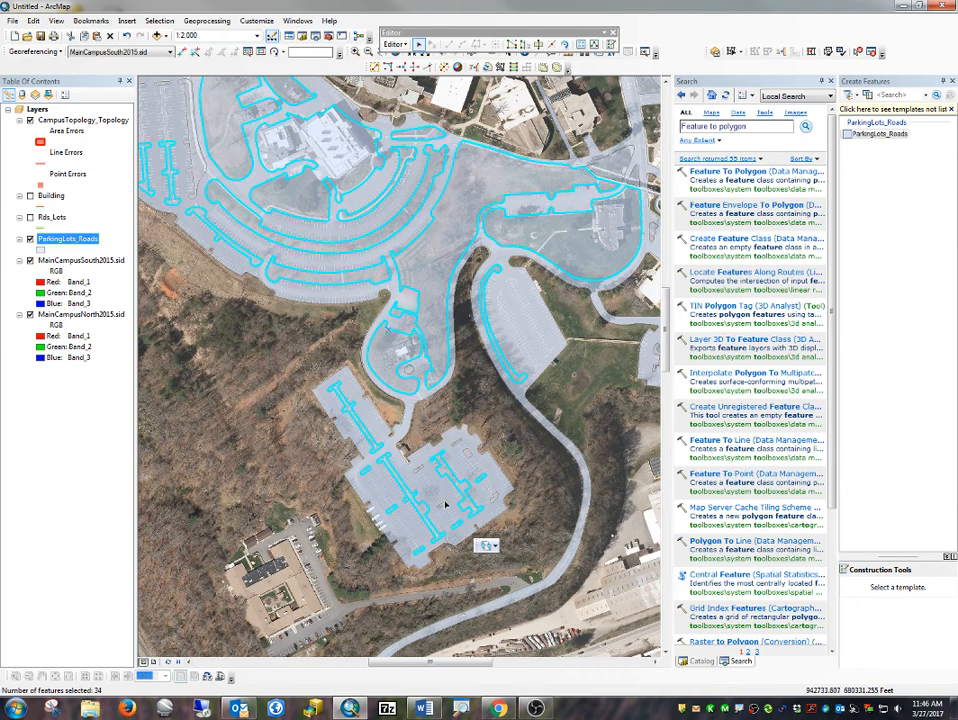
pyautogui.keyDown('shift'); pyautogui.click(446, 504); pyautogui.keyUp('shift')
pyautogui.keyDown('shift'); pyautogui.click(423, 469); pyautogui.keyUp('shift')
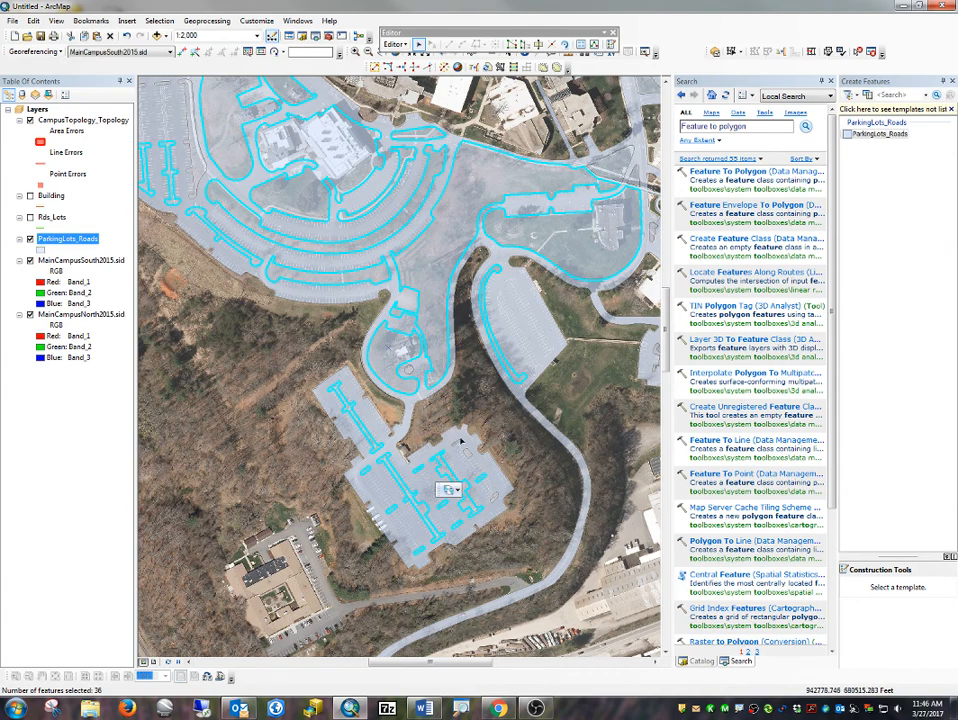
pyautogui.keyDown('shift'); pyautogui.click(461, 441); pyautogui.keyUp('shift')
pyautogui.keyDown('shift'); pyautogui.click(469, 457); pyautogui.keyUp('shift')
pyautogui.keyDown('shift'); pyautogui.click(494, 500); pyautogui.keyUp('shift')
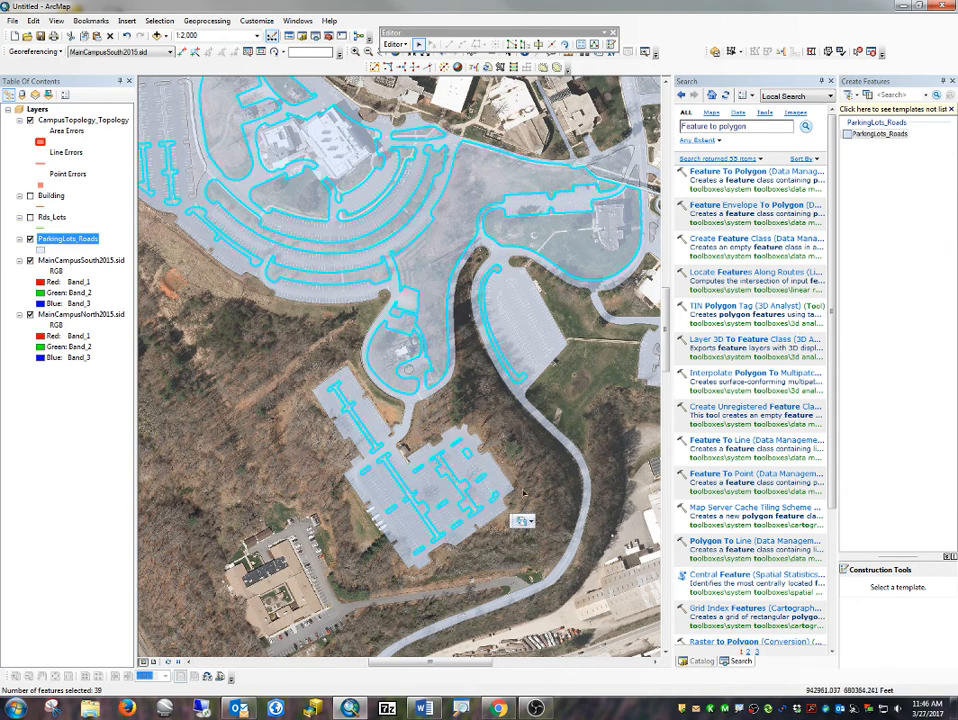
pyautogui.press('Delete')
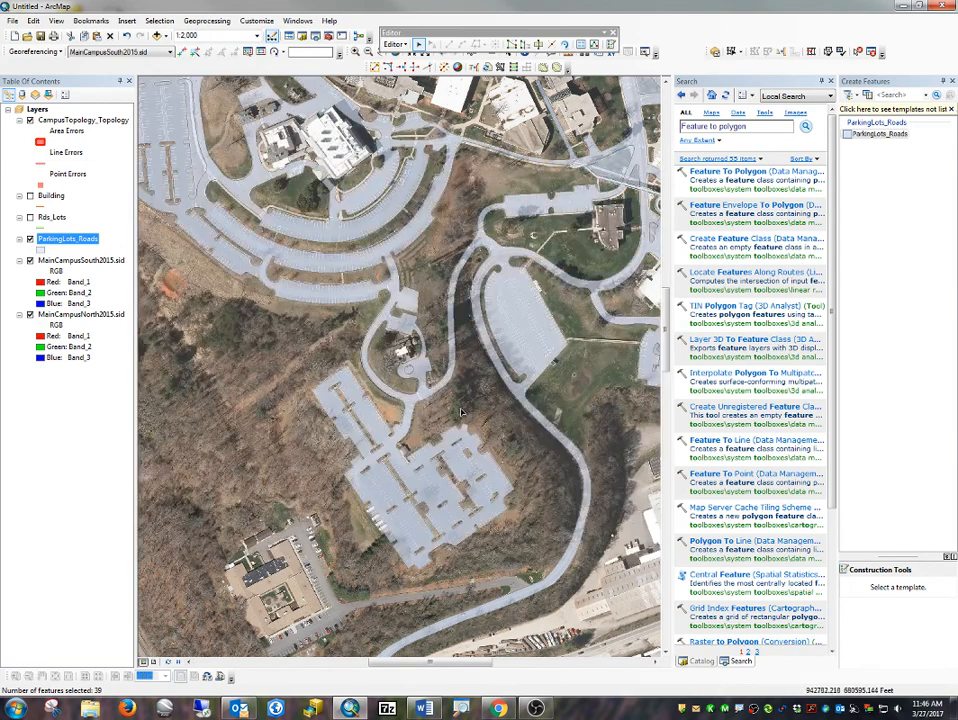
# Delete the round island by the loop road, the grass strip north of the western white-roofed building, and the remaining western parking lot islands.
pyautogui.click(409, 374)
pyautogui.press('Delete')
pyautogui.moveTo(500, 226); pyautogui.dragTo(536, 413)
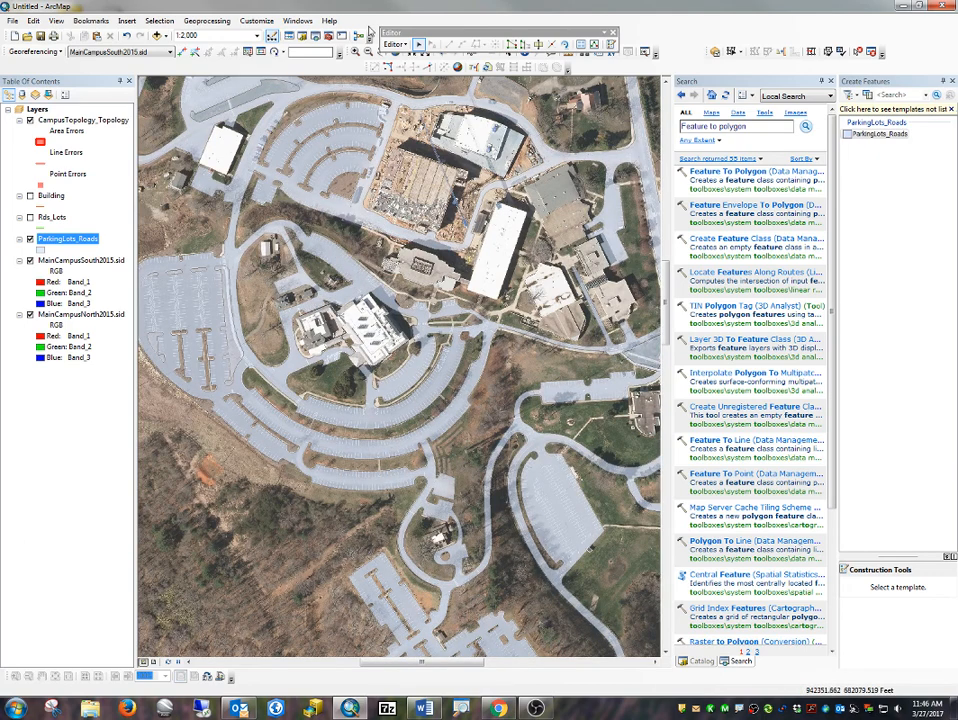
pyautogui.click(245, 98)
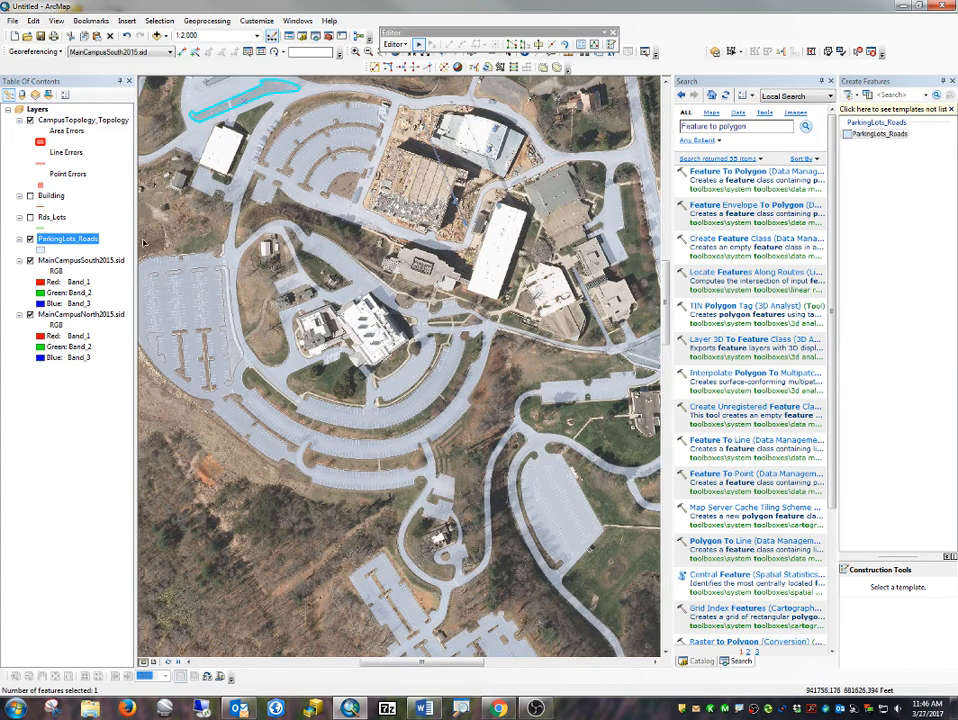
pyautogui.keyDown('shift'); pyautogui.click(156, 343); pyautogui.keyUp('shift')
pyautogui.keyDown('shift'); pyautogui.click(155, 275); pyautogui.keyUp('shift')
pyautogui.keyDown('shift'); pyautogui.click(178, 272); pyautogui.keyUp('shift')
pyautogui.keyDown('shift'); pyautogui.click(201, 271); pyautogui.keyUp('shift')
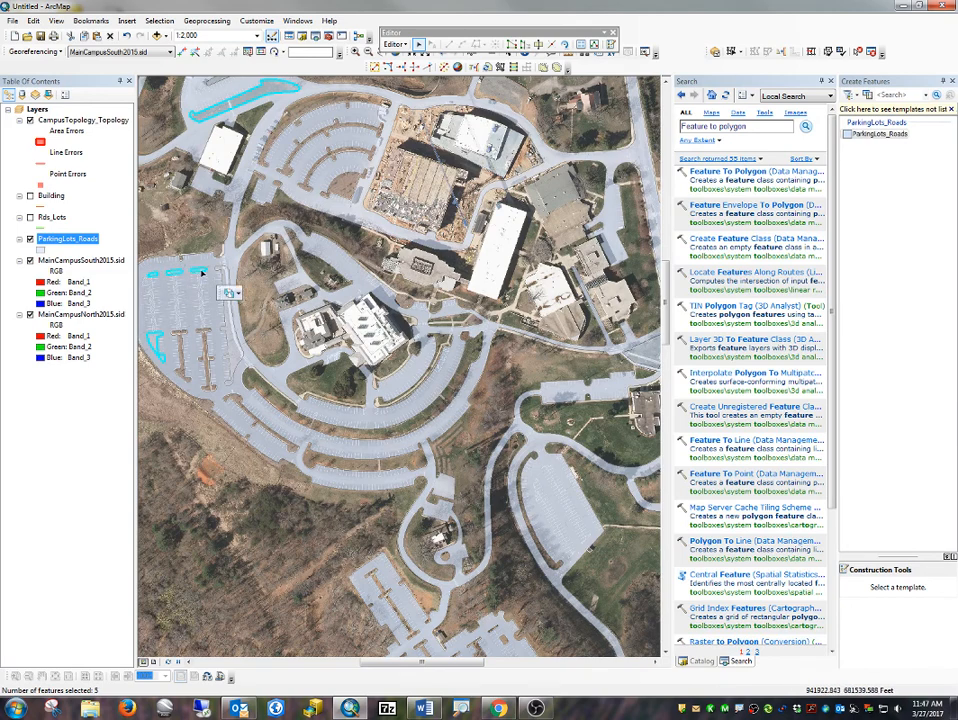
pyautogui.keyDown('shift'); pyautogui.click(226, 285); pyautogui.keyUp('shift')
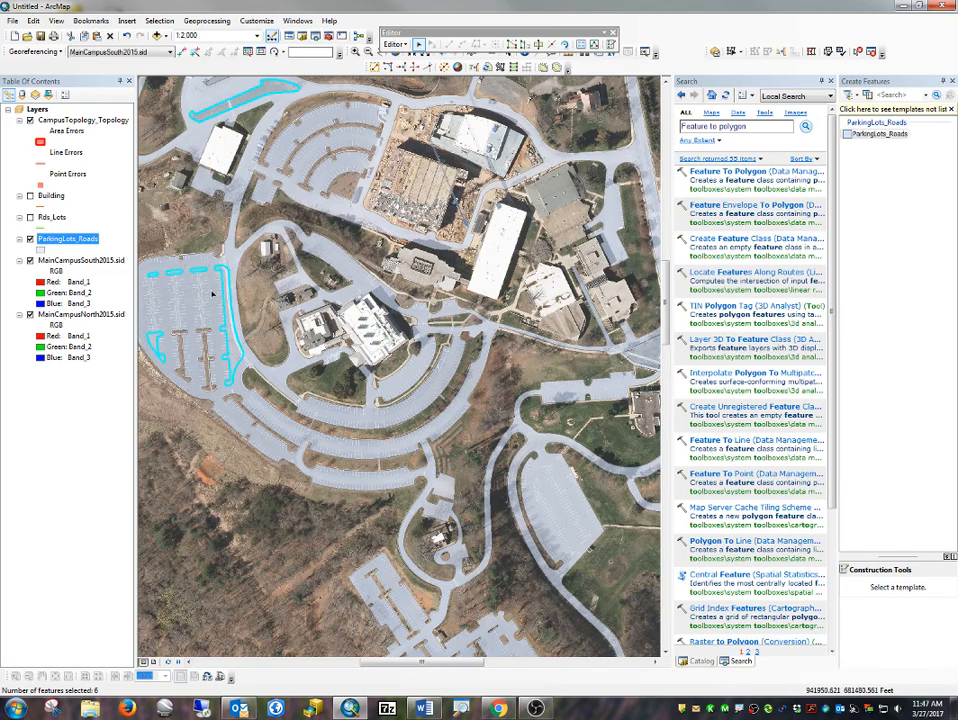
pyautogui.press('Delete')
# Delete the triangular non-pavement polygon at the road junction southeast of the central campus buildings.
pyautogui.moveTo(295, 222); pyautogui.dragTo(378, 378)
pyautogui.moveTo(512, 283); pyautogui.dragTo(348, 214)
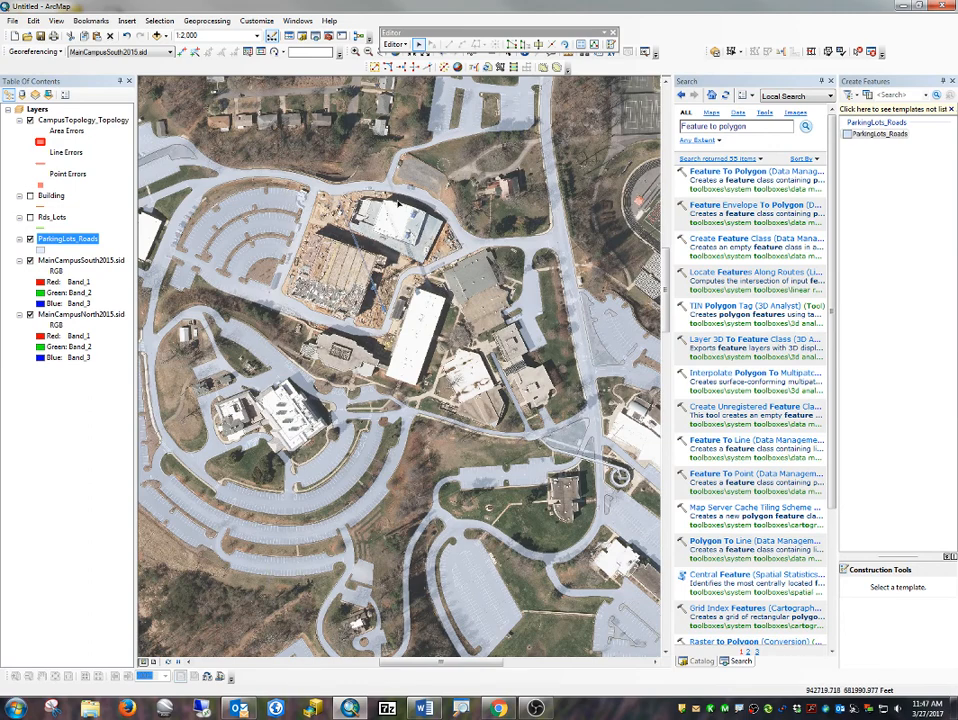
pyautogui.click(575, 445)
pyautogui.press('Delete')
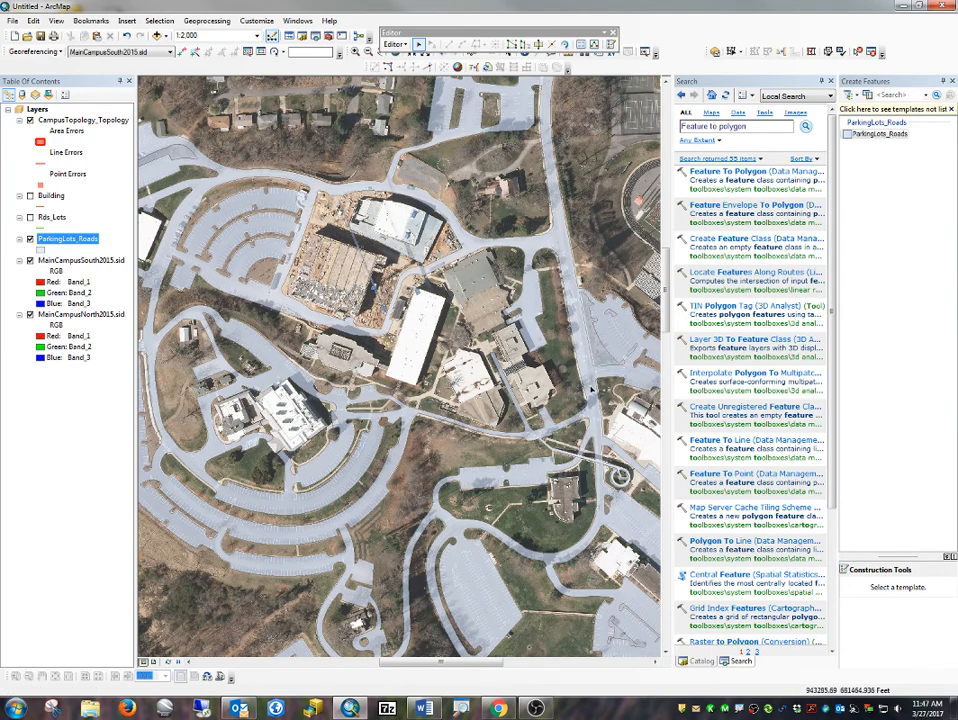
# Delete the parking lot islands southwest of the stadium and in the lots surrounding the long white-roofed southeastern building.
pyautogui.moveTo(607, 348); pyautogui.dragTo(376, 357)
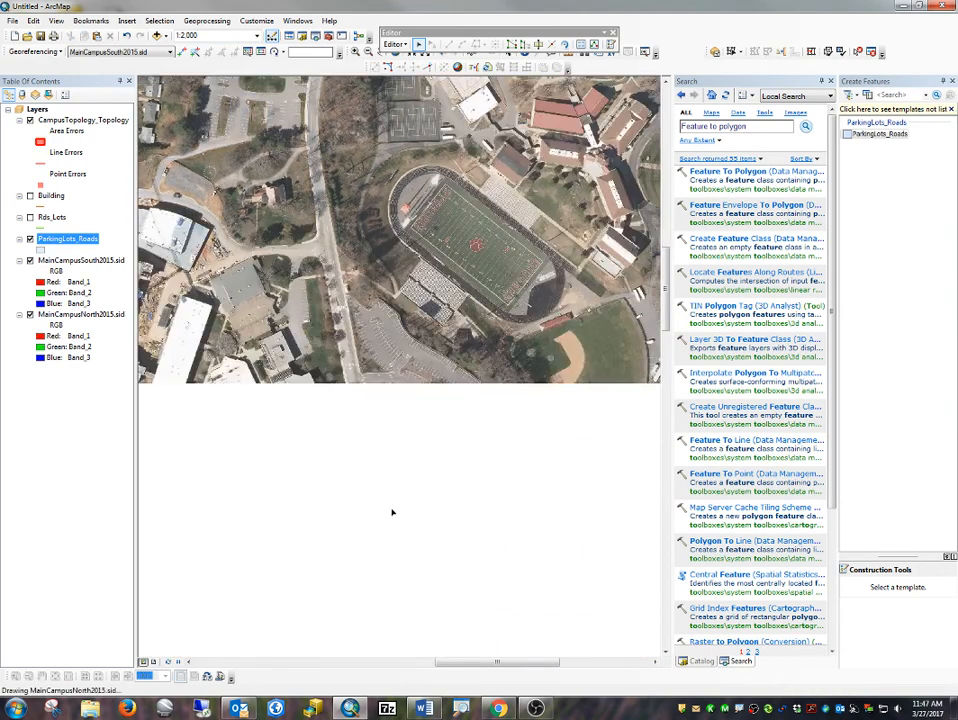
pyautogui.moveTo(393, 511); pyautogui.dragTo(357, 377)
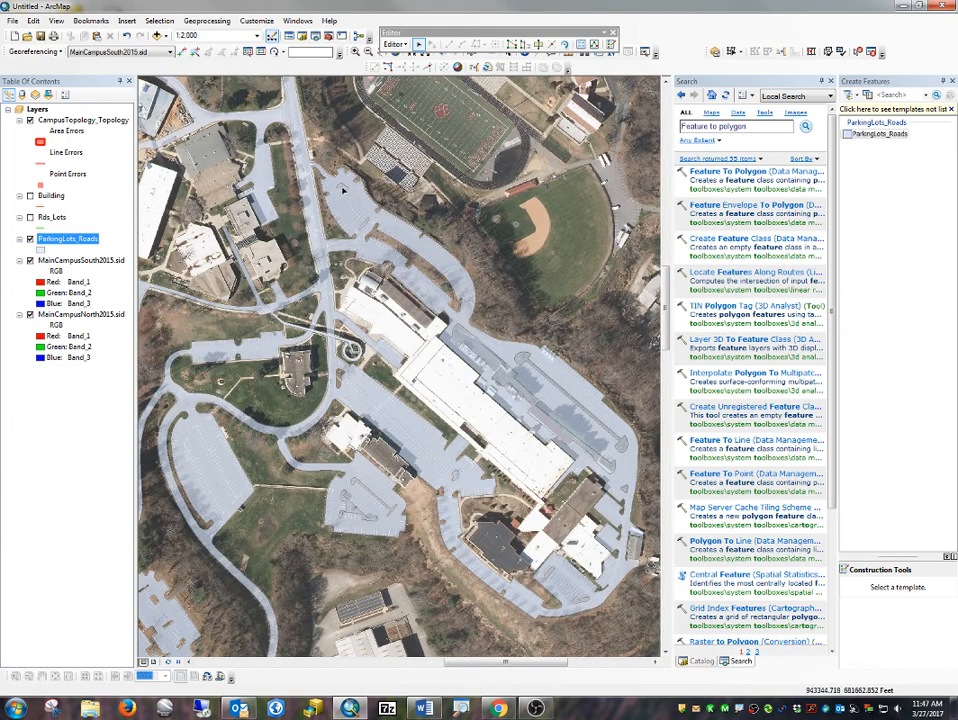
pyautogui.click(343, 189)
pyautogui.keyDown('shift'); pyautogui.click(364, 222); pyautogui.keyUp('shift')
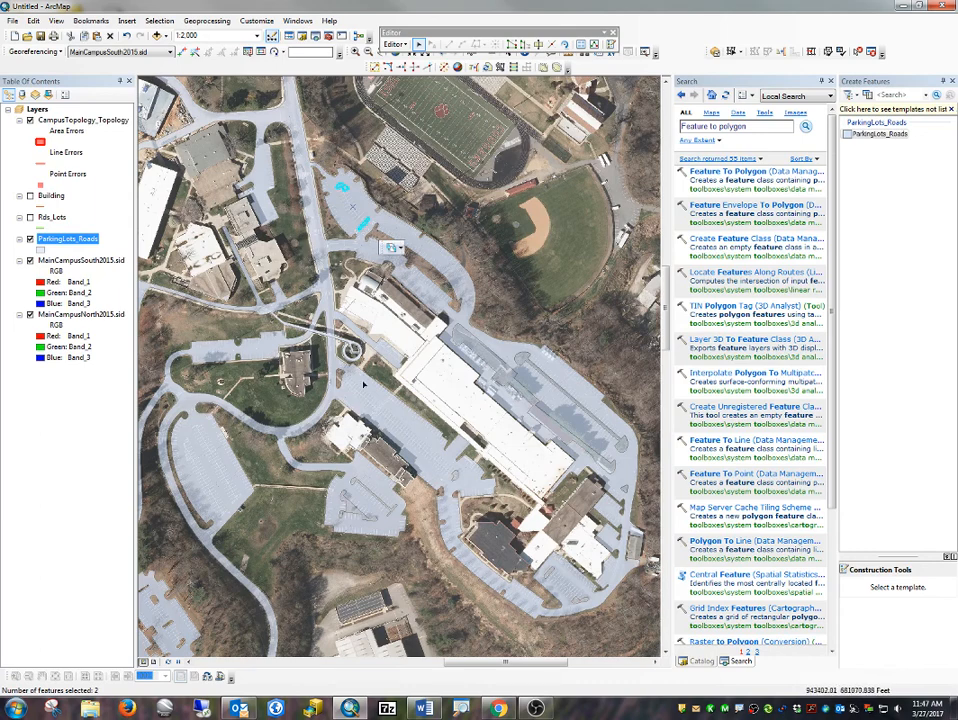
pyautogui.keyDown('shift'); pyautogui.click(350, 505); pyautogui.keyUp('shift')
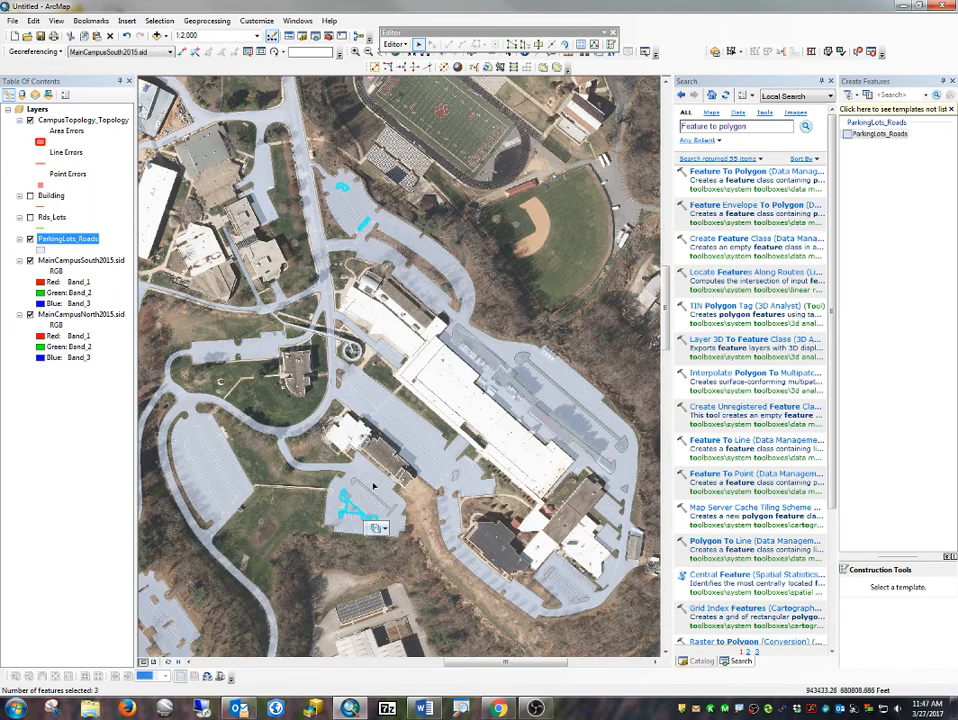
pyautogui.keyDown('shift'); pyautogui.click(356, 484); pyautogui.keyUp('shift')
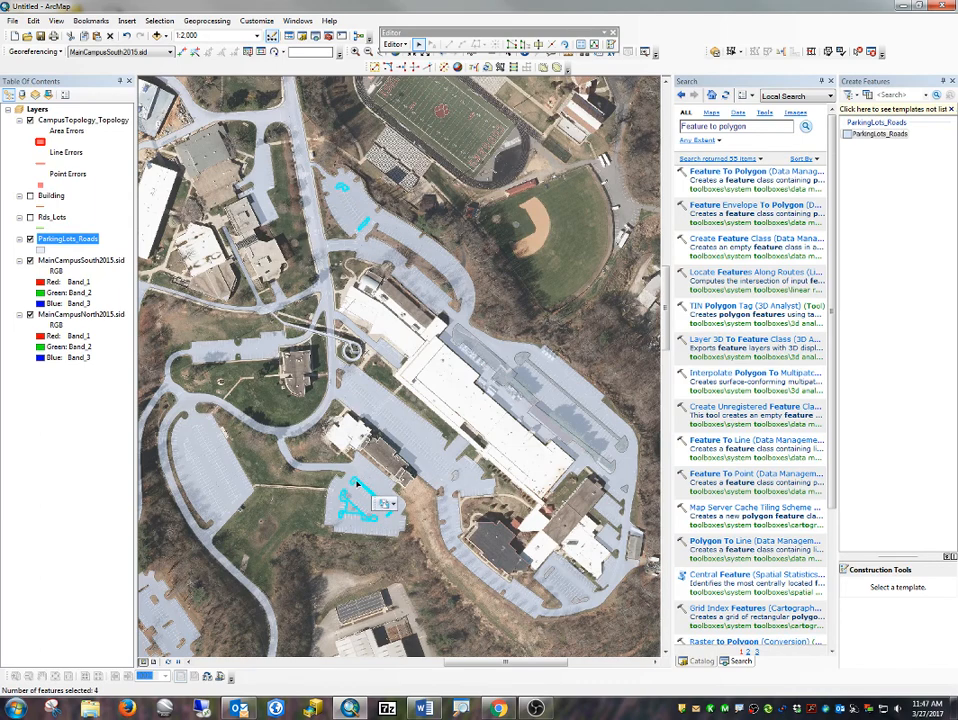
pyautogui.keyDown('shift'); pyautogui.click(456, 477); pyautogui.keyUp('shift')
pyautogui.keyDown('shift'); pyautogui.click(592, 420); pyautogui.keyUp('shift')
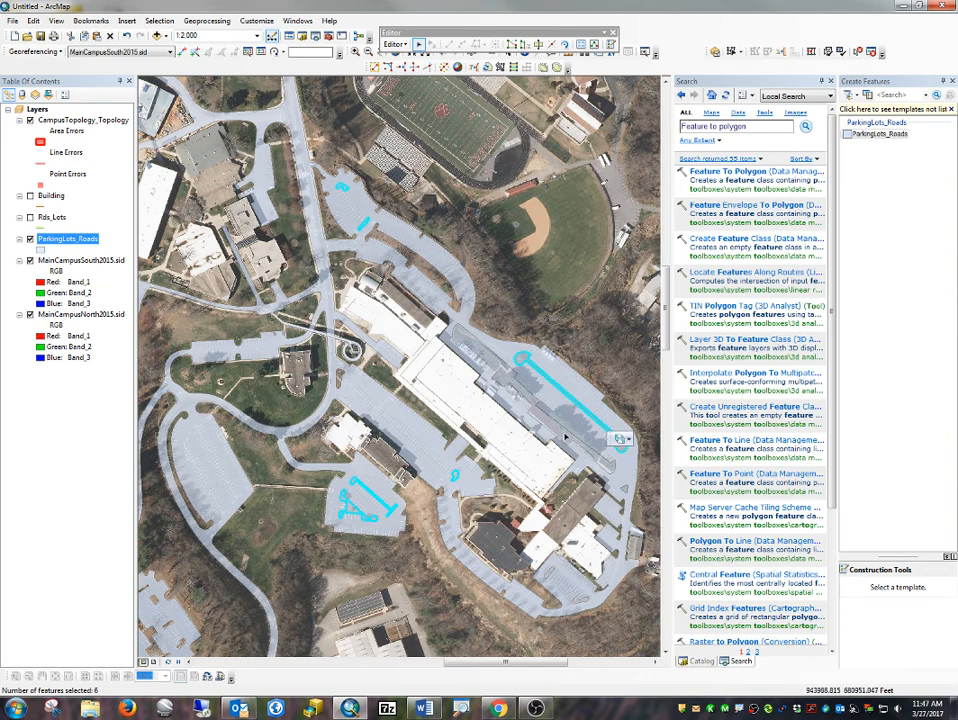
pyautogui.keyDown('shift'); pyautogui.click(565, 437); pyautogui.keyUp('shift')
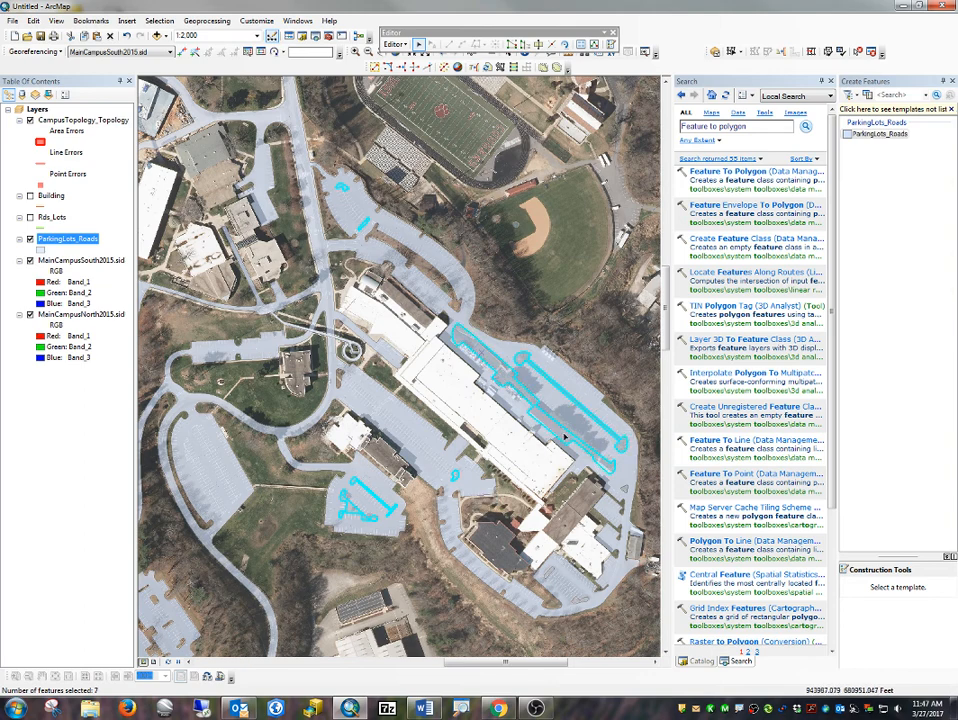
pyautogui.keyDown('shift'); pyautogui.click(551, 576); pyautogui.keyUp('shift')
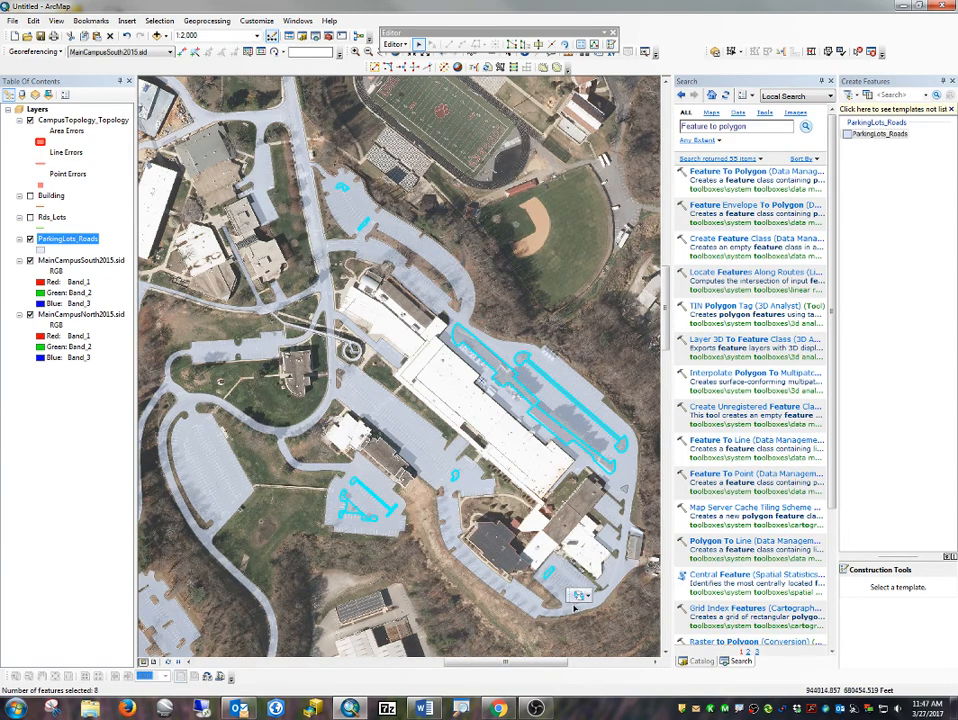
pyautogui.keyDown('shift'); pyautogui.click(576, 603); pyautogui.keyUp('shift')
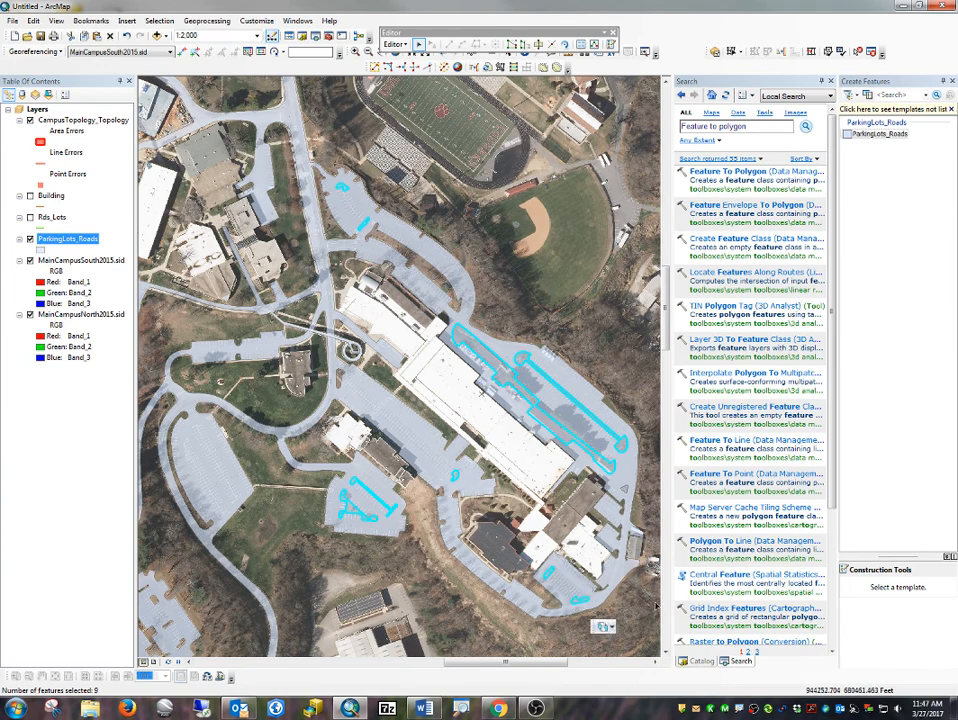
pyautogui.press('Delete')
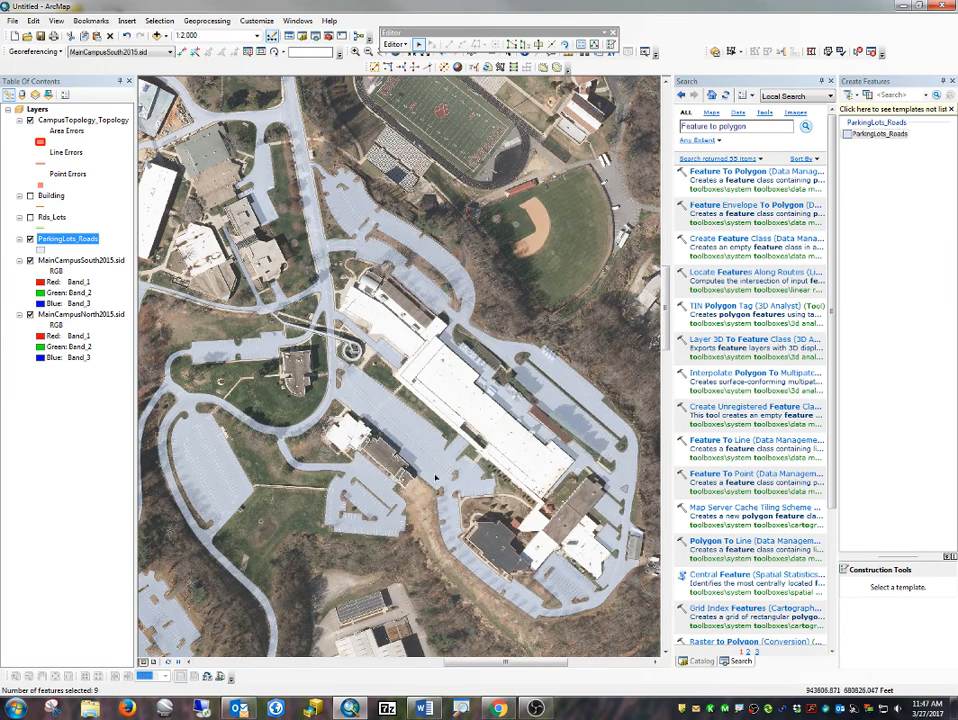
# Select the curved perimeter strip and the three long diagonal islands in the western half of the northern campus parking lot.
pyautogui.moveTo(434, 472); pyautogui.dragTo(562, 345)
pyautogui.scroll(-3, 381, 424)
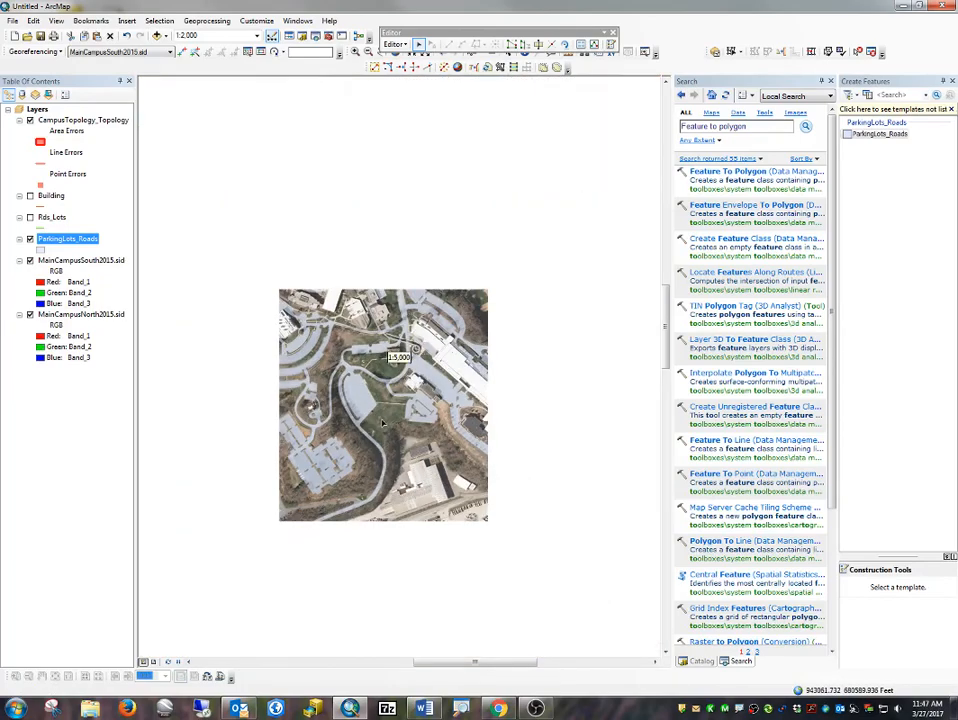
pyautogui.moveTo(355, 168); pyautogui.dragTo(334, 337)
pyautogui.scroll(-3, 395, 432)
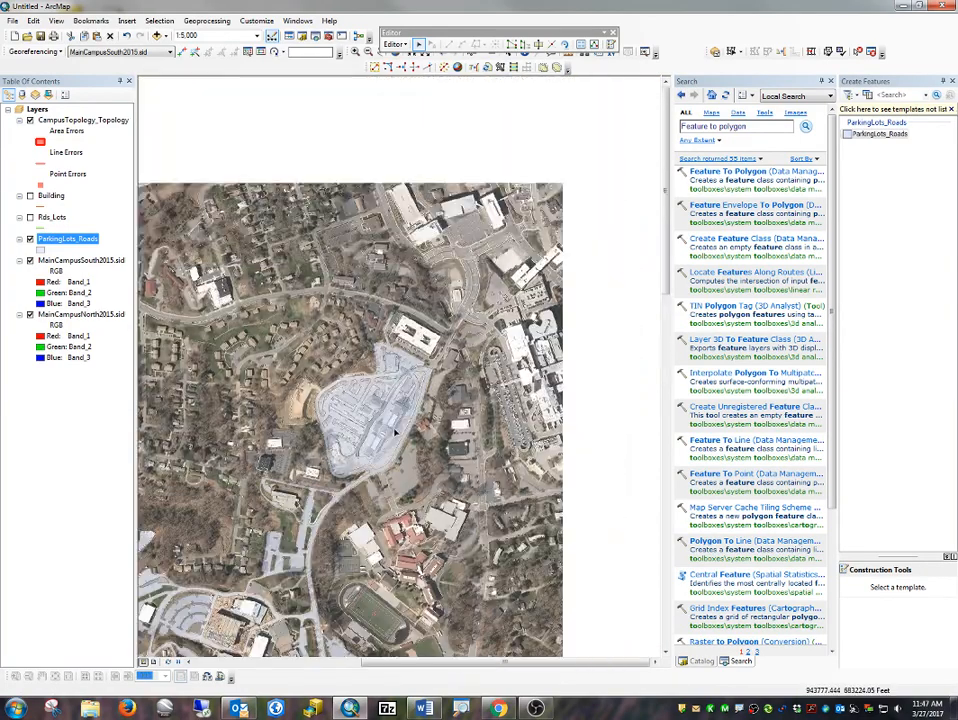
pyautogui.scroll(3, 395, 428)
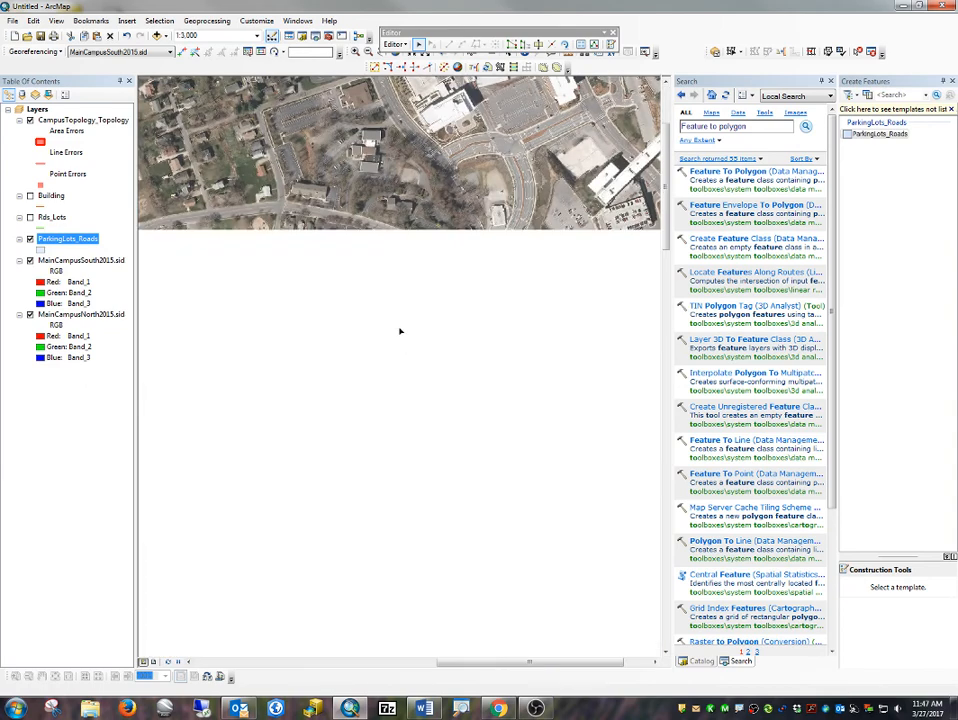
pyautogui.scroll(2, 341, 388)
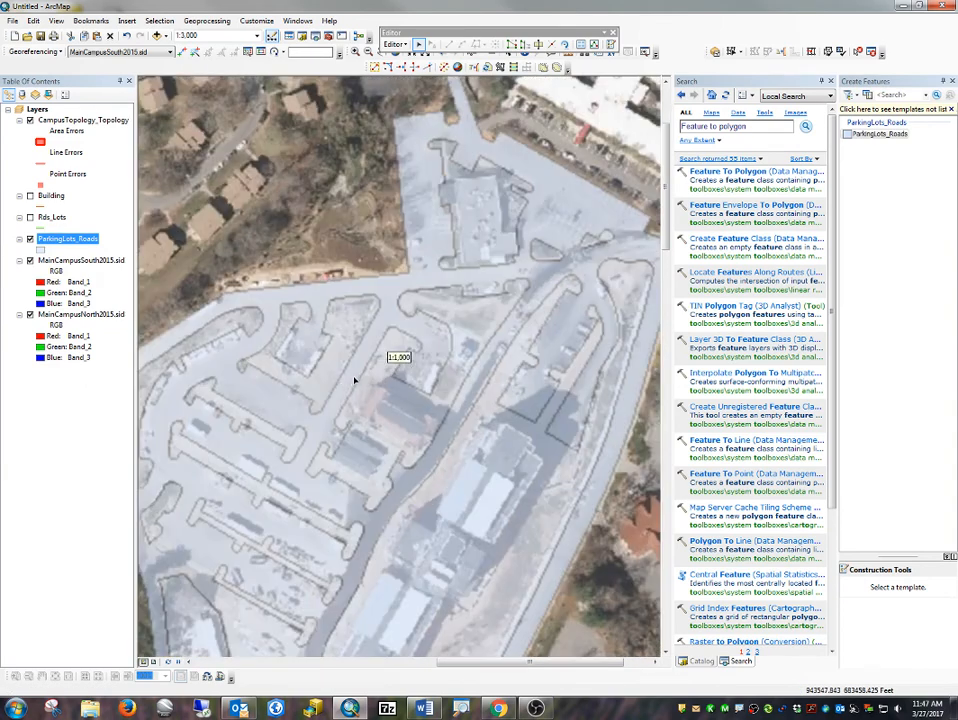
pyautogui.scroll(1, 385, 363)
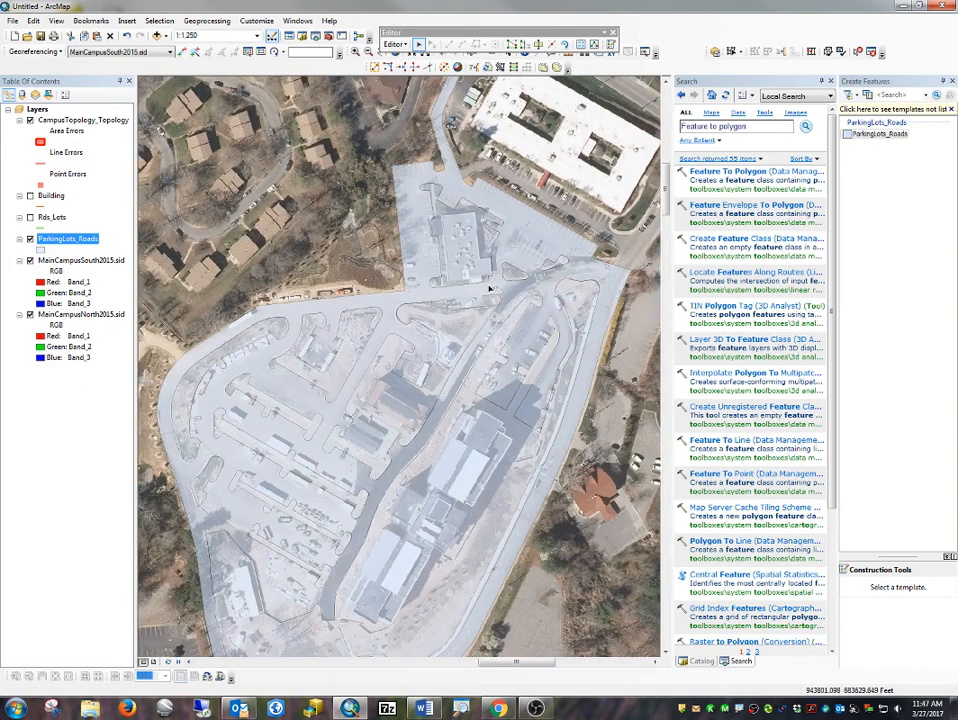
pyautogui.click(253, 333)
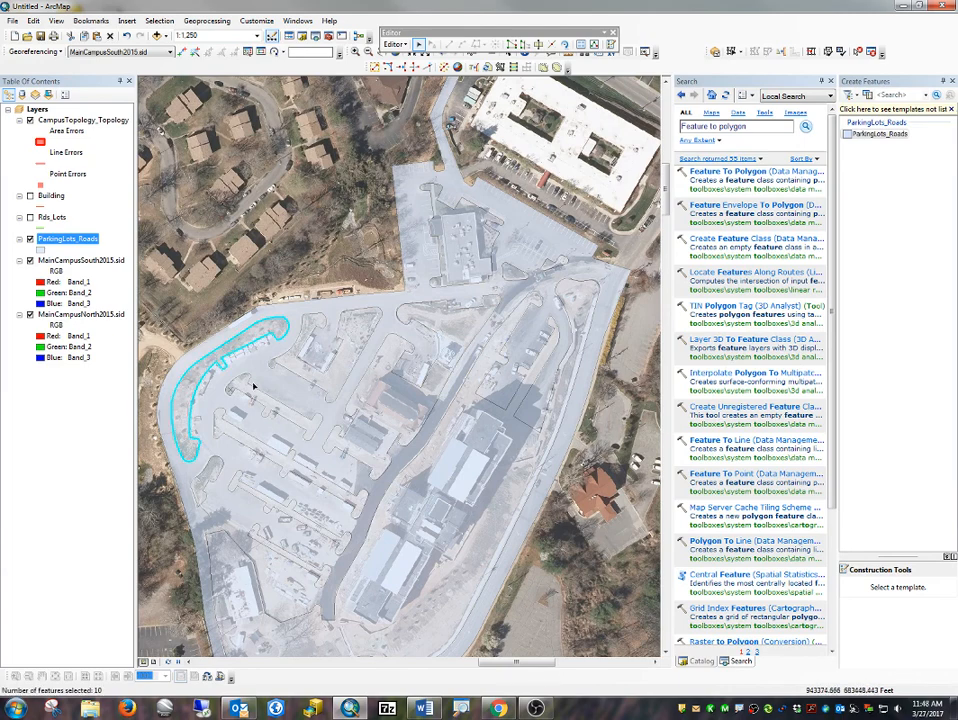
pyautogui.keyDown('shift'); pyautogui.click(260, 400); pyautogui.keyUp('shift')
pyautogui.keyDown('shift'); pyautogui.click(266, 457); pyautogui.keyUp('shift')
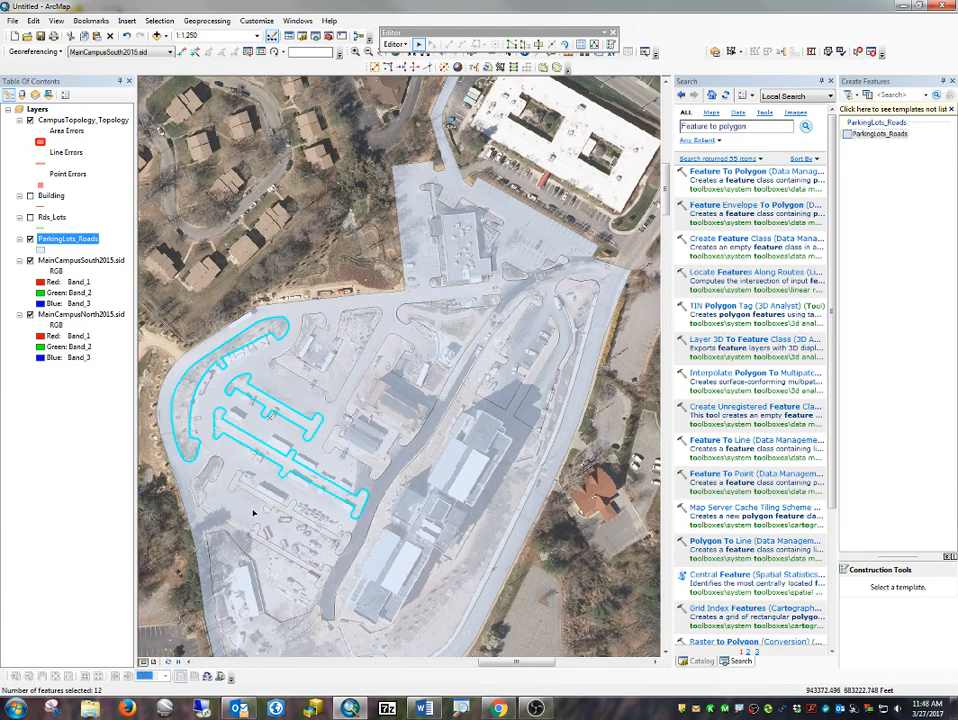
pyautogui.keyDown('shift'); pyautogui.click(262, 510); pyautogui.keyUp('shift')
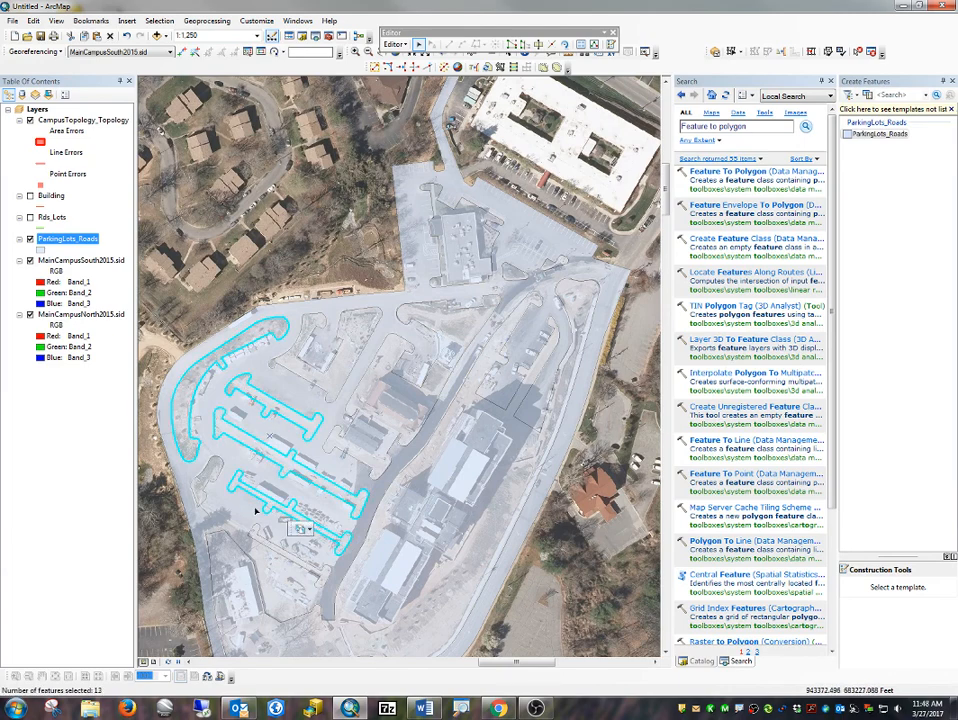
# Add the remaining western island, the building surrounds, and the central and northeastern islands of the northern campus to the selection, and delete all selected polygons.
pyautogui.keyDown('shift'); pyautogui.click(206, 484); pyautogui.keyUp('shift')
pyautogui.keyDown('shift'); pyautogui.click(318, 613); pyautogui.keyUp('shift')
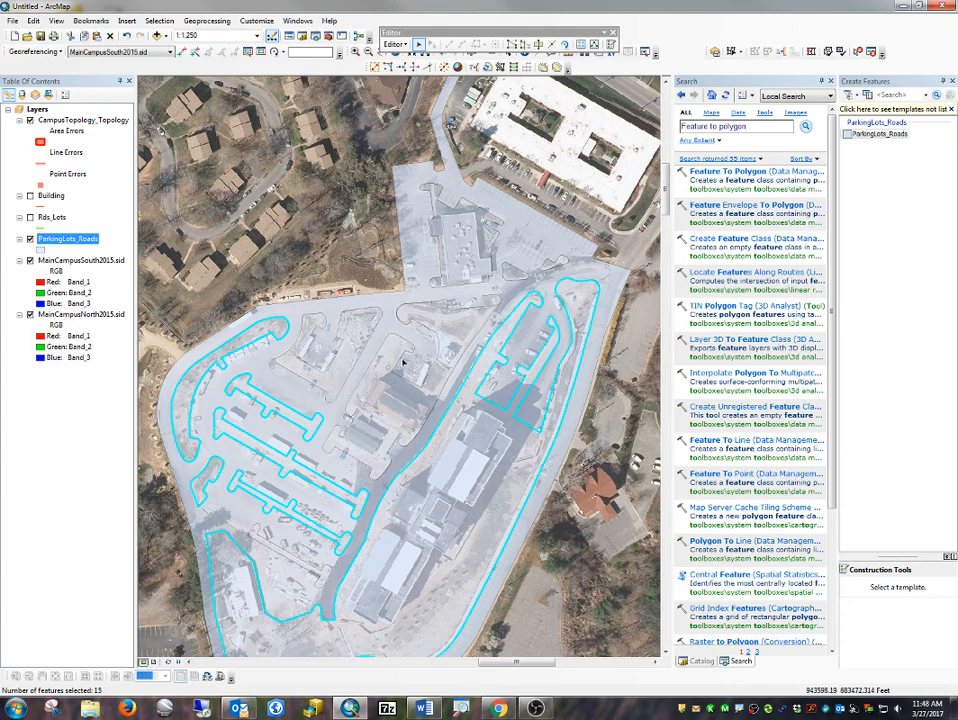
pyautogui.keyDown('shift'); pyautogui.click(377, 377); pyautogui.keyUp('shift')
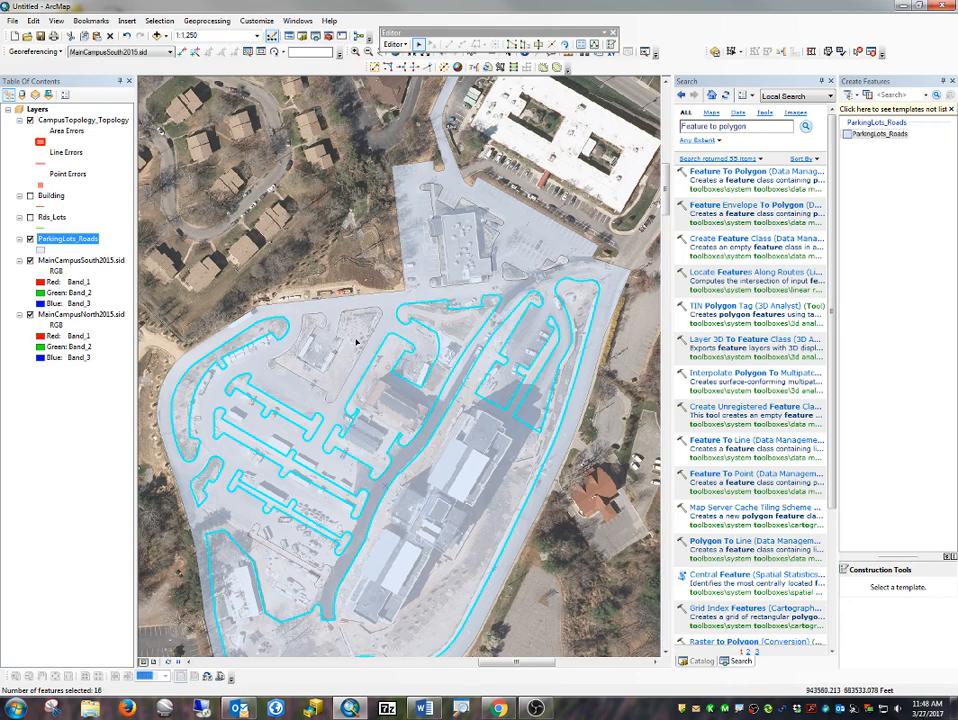
pyautogui.keyDown('shift'); pyautogui.click(355, 343); pyautogui.keyUp('shift')
pyautogui.keyDown('shift'); pyautogui.click(486, 253); pyautogui.keyUp('shift')
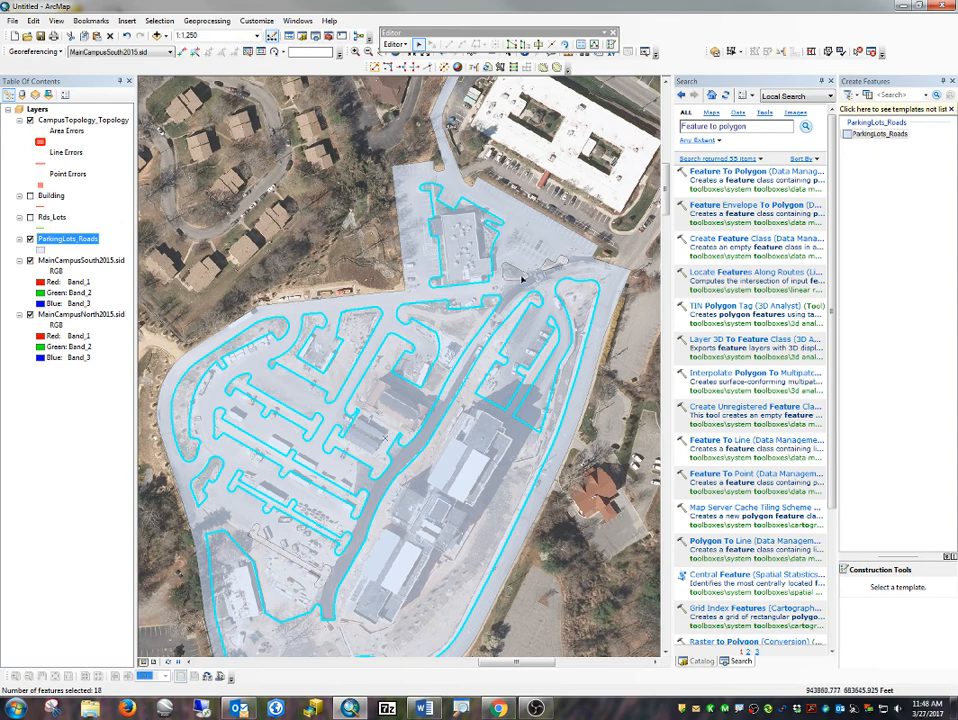
pyautogui.keyDown('shift'); pyautogui.click(521, 278); pyautogui.keyUp('shift')
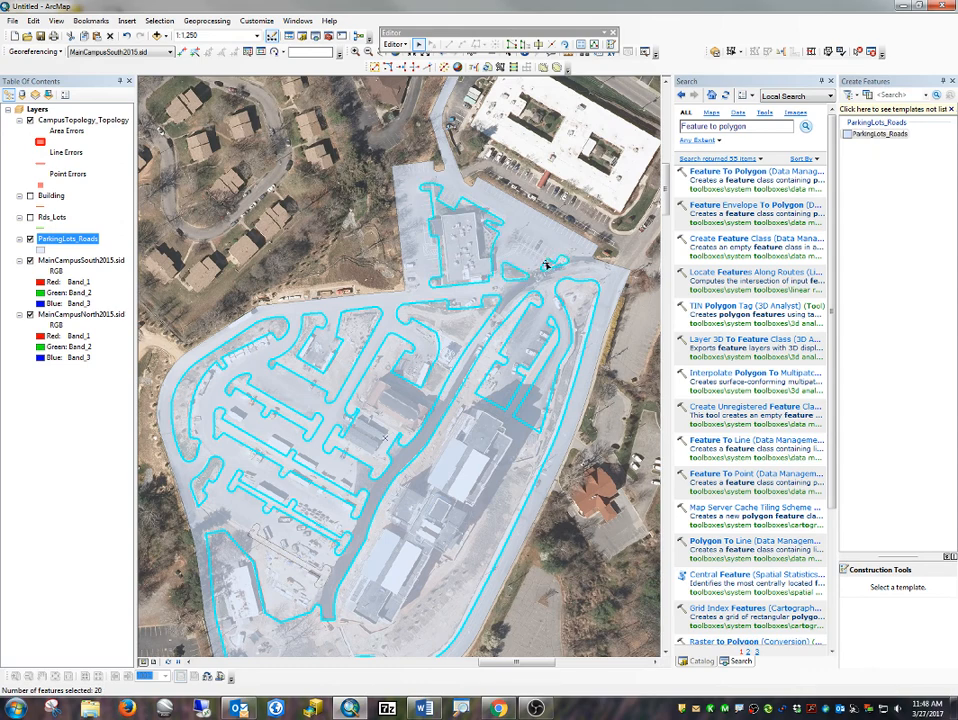
pyautogui.keyDown('shift'); pyautogui.click(522, 389); pyautogui.keyUp('shift')
pyautogui.moveTo(494, 476); pyautogui.dragTo(506, 281)
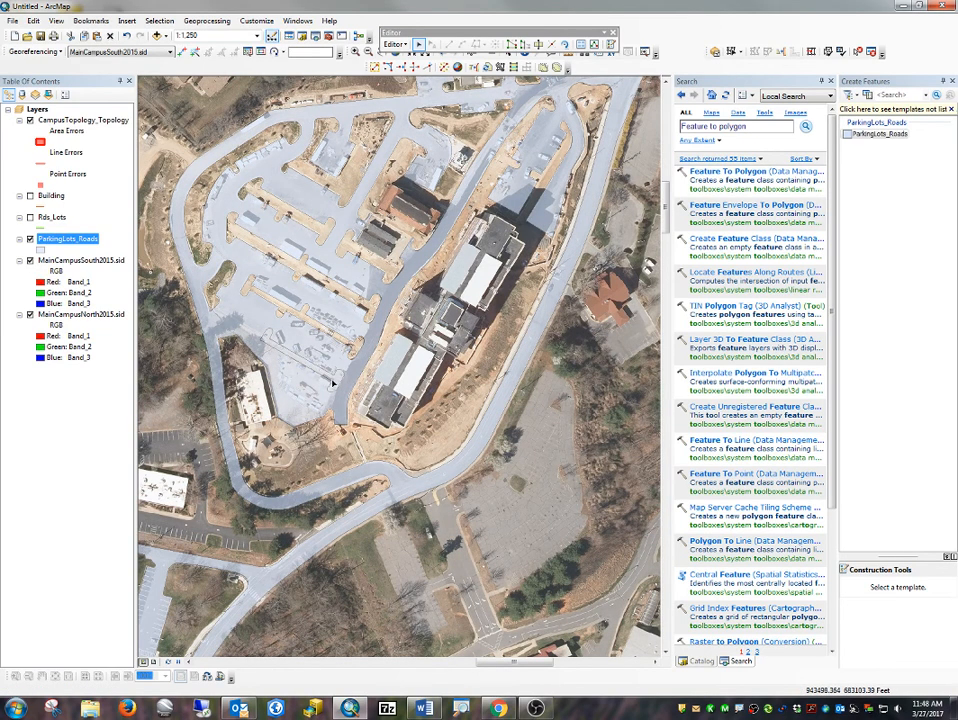
# Delete the remaining narrow island strip in the southern part of the northern lot and dismiss the e-mail notification.
pyautogui.click(335, 383)
pyautogui.press('Delete')
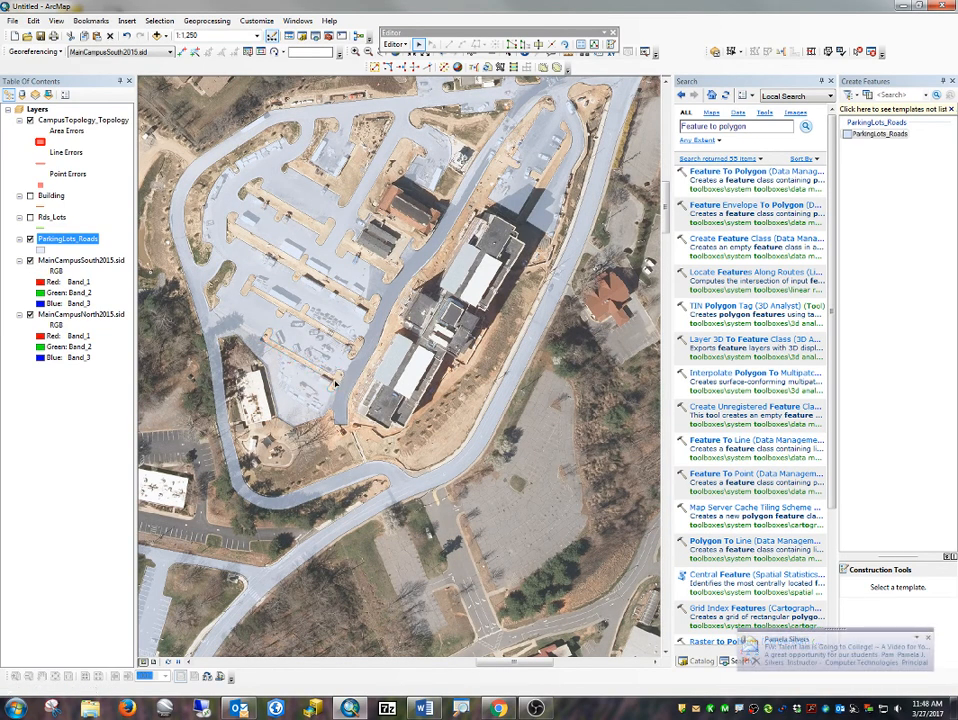
pyautogui.click(927, 640)
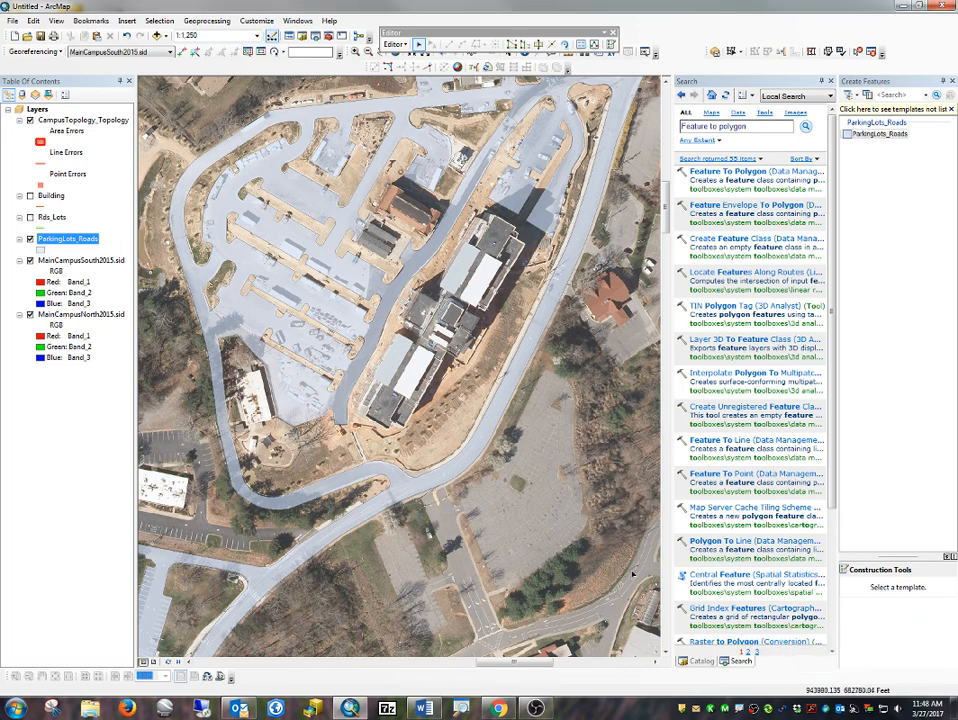
# Save the edits made to the ParkingLots_Roads polygons.
pyautogui.scroll(2, 252, 396)
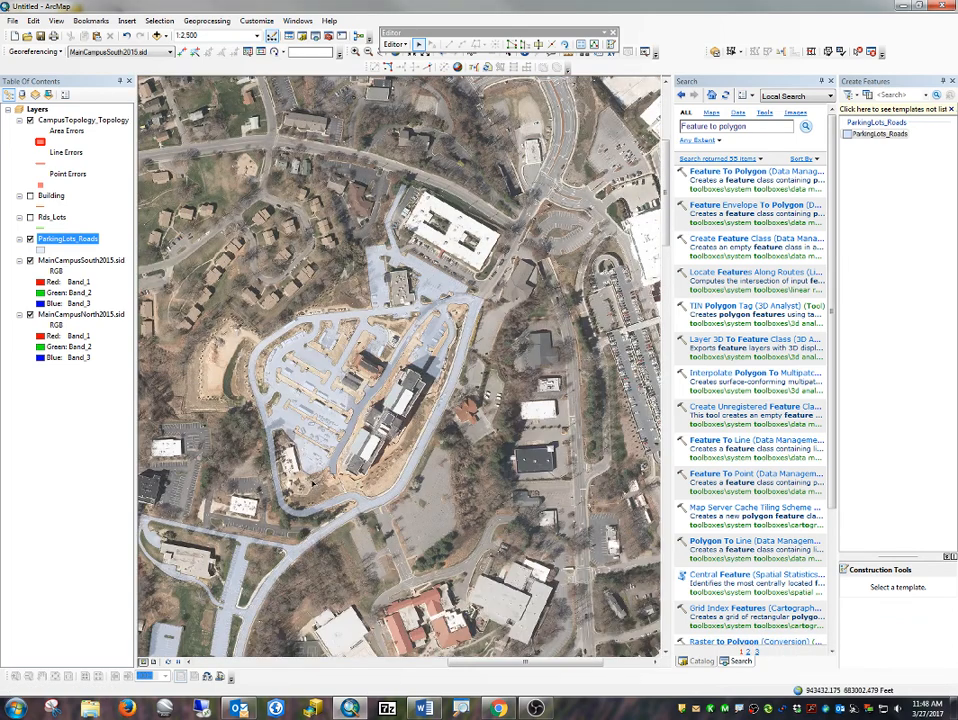
pyautogui.click(392, 45)
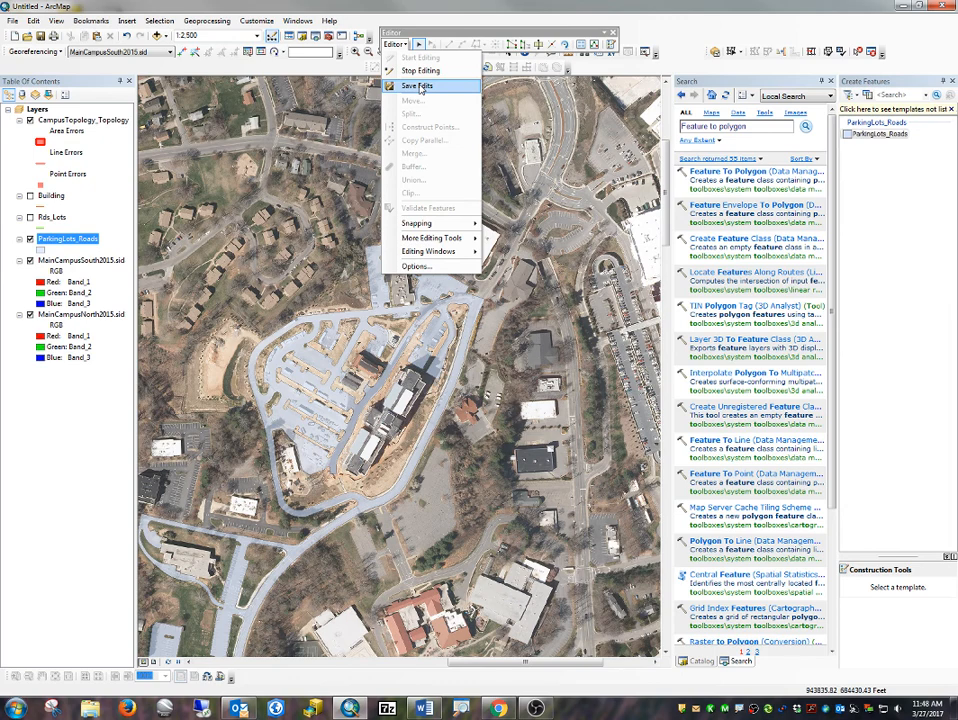
pyautogui.click(420, 88)
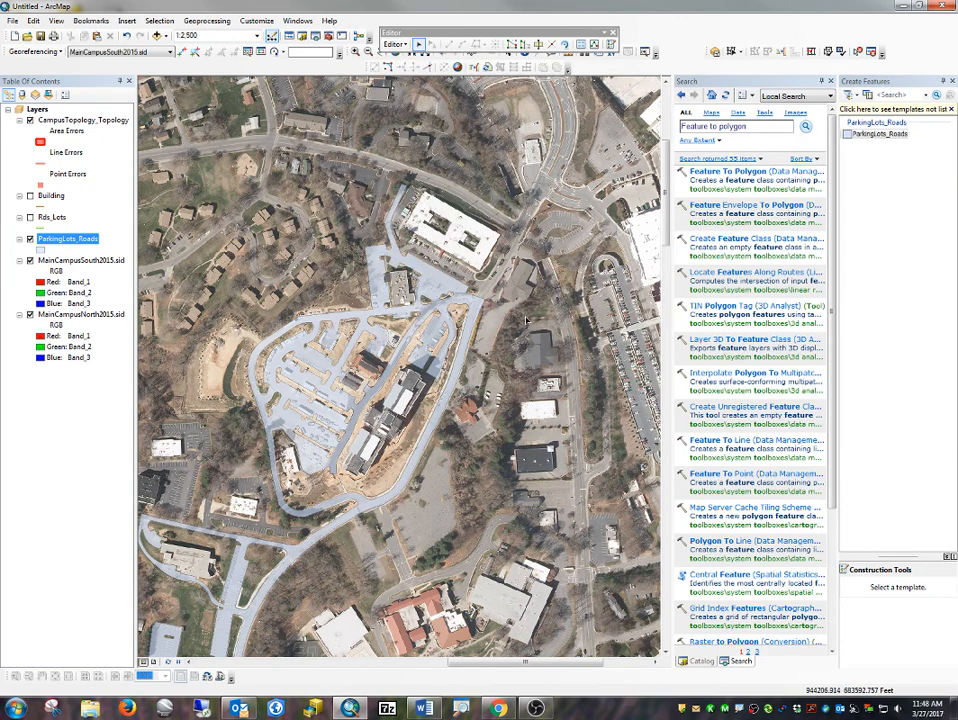
# Display the Building layer and inspect its outlines around the dark-roofed building and neighbouring white-roofed buildings on the southeastern campus.
pyautogui.scroll(-2, 409, 478)
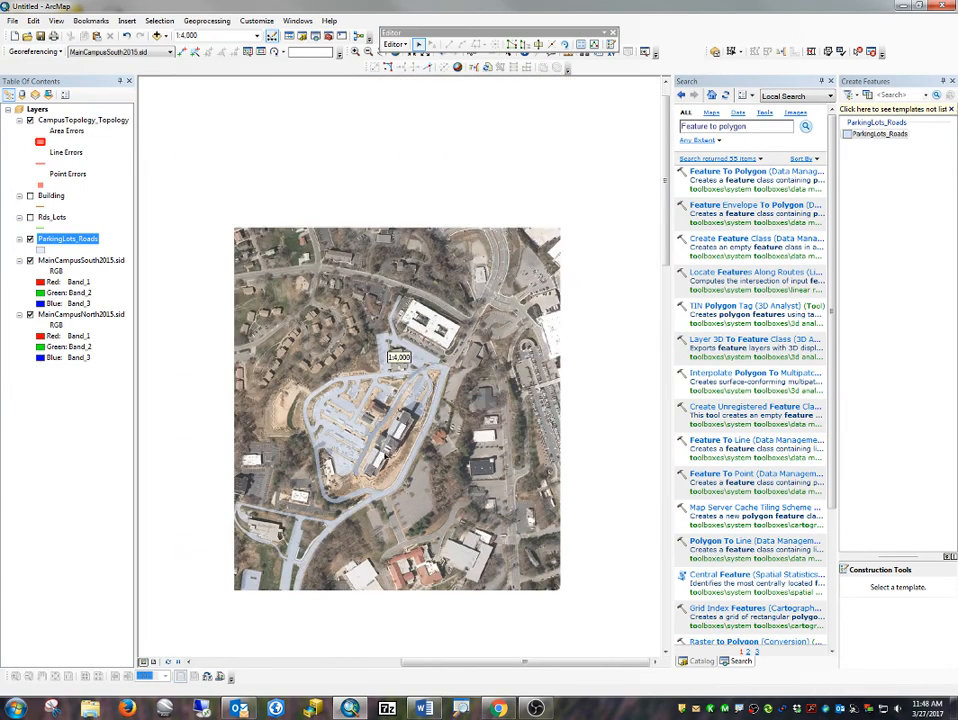
pyautogui.moveTo(381, 441)
pyautogui.mouseDown()
pyautogui.moveTo(401, 320)
pyautogui.moveTo(448, 296)
pyautogui.mouseUp()
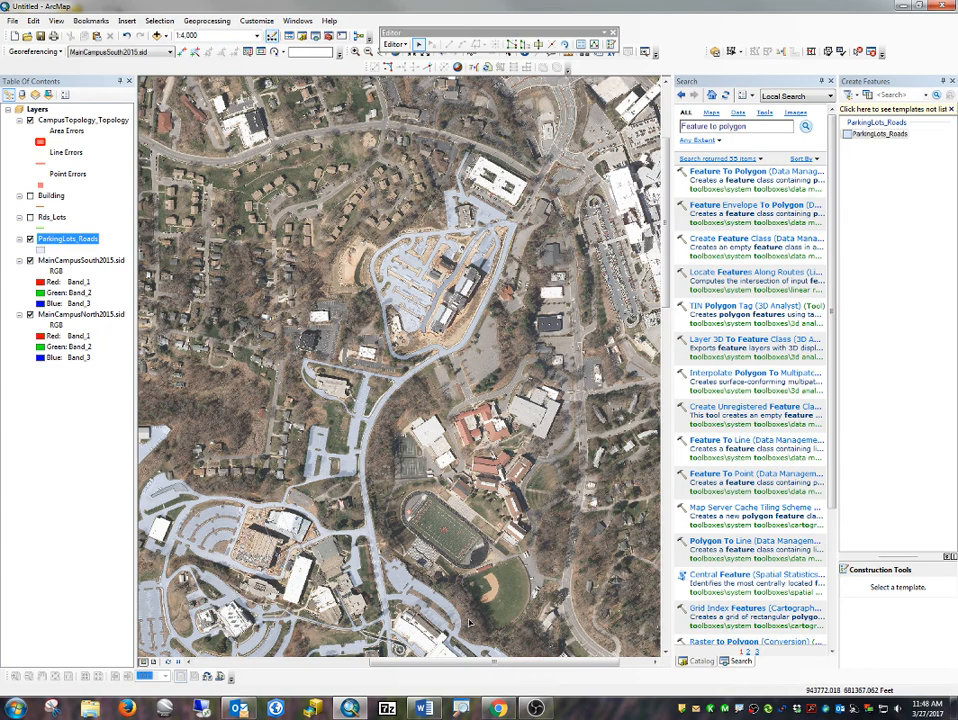
pyautogui.moveTo(300, 625); pyautogui.dragTo(451, 342)
pyautogui.hotkey('alt', 'Tab')
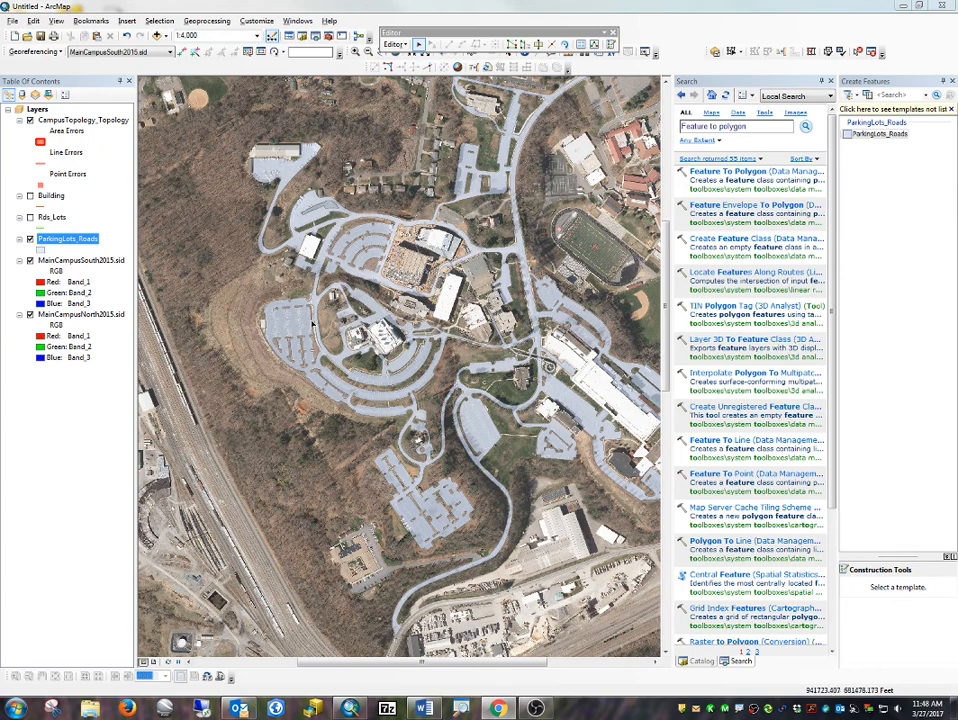
pyautogui.click(30, 196)
pyautogui.moveTo(607, 432); pyautogui.dragTo(498, 310)
pyautogui.scroll(-1, 555, 348)
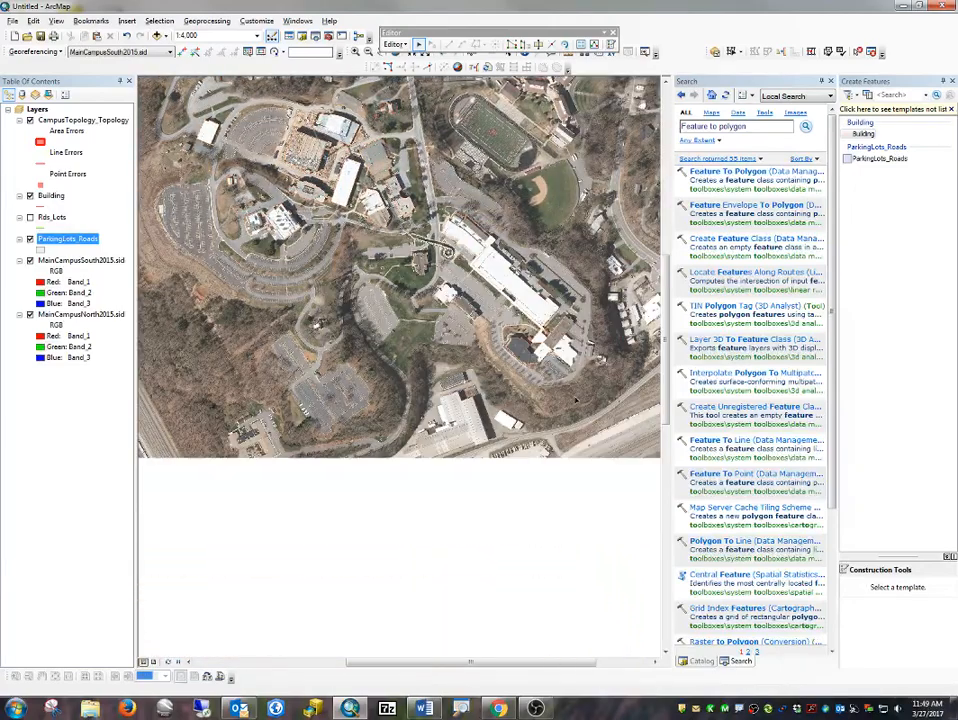
pyautogui.scroll(8, 555, 348)
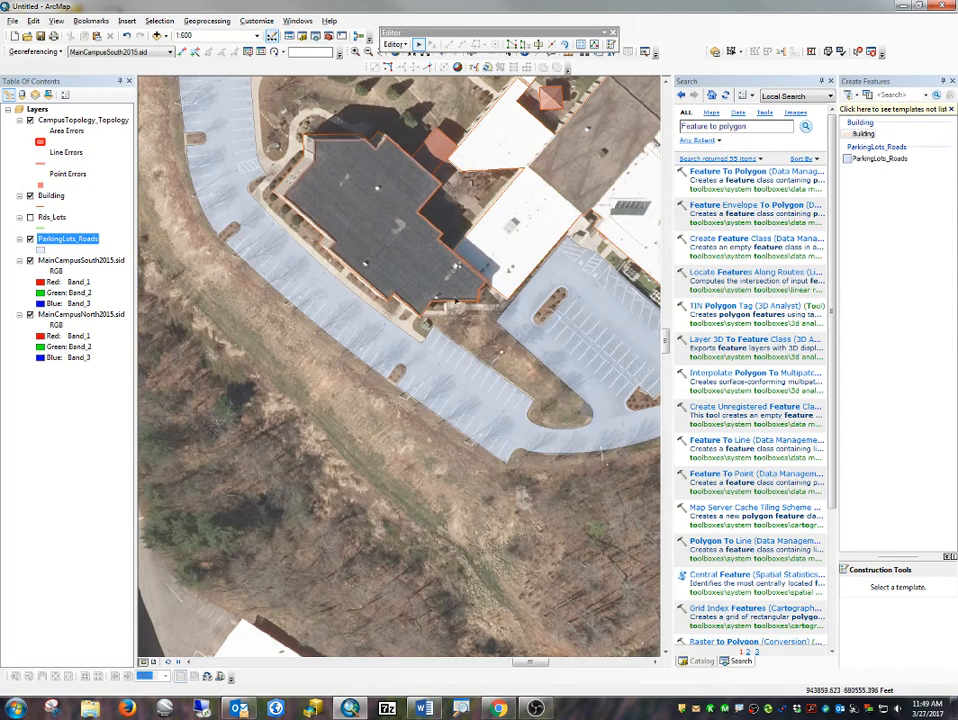
pyautogui.moveTo(460, 158); pyautogui.dragTo(508, 474)
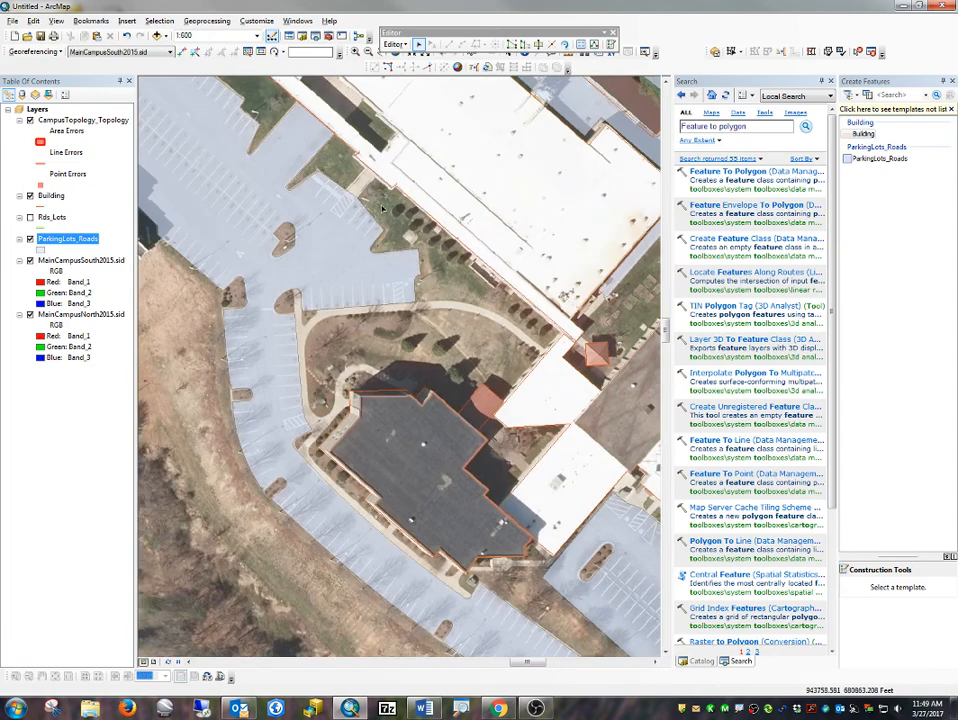
pyautogui.scroll(4, 393, 325)
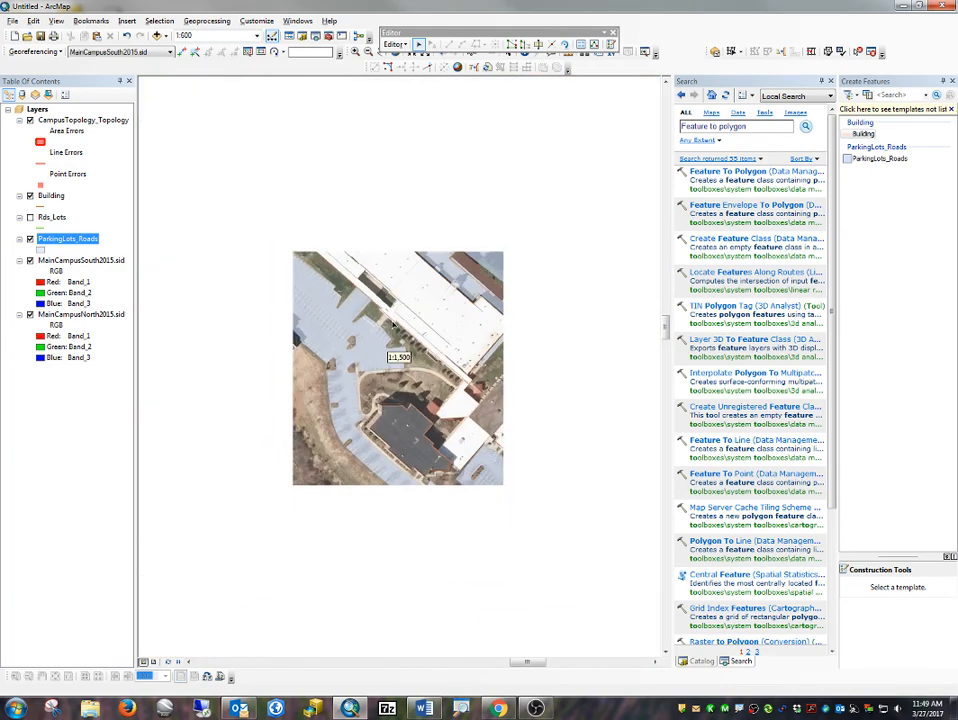
# Split the courtyard Building outline at its corner beside the large white-roofed building on the western campus, and delete its short northeastern segment.
pyautogui.scroll(3, 393, 325)
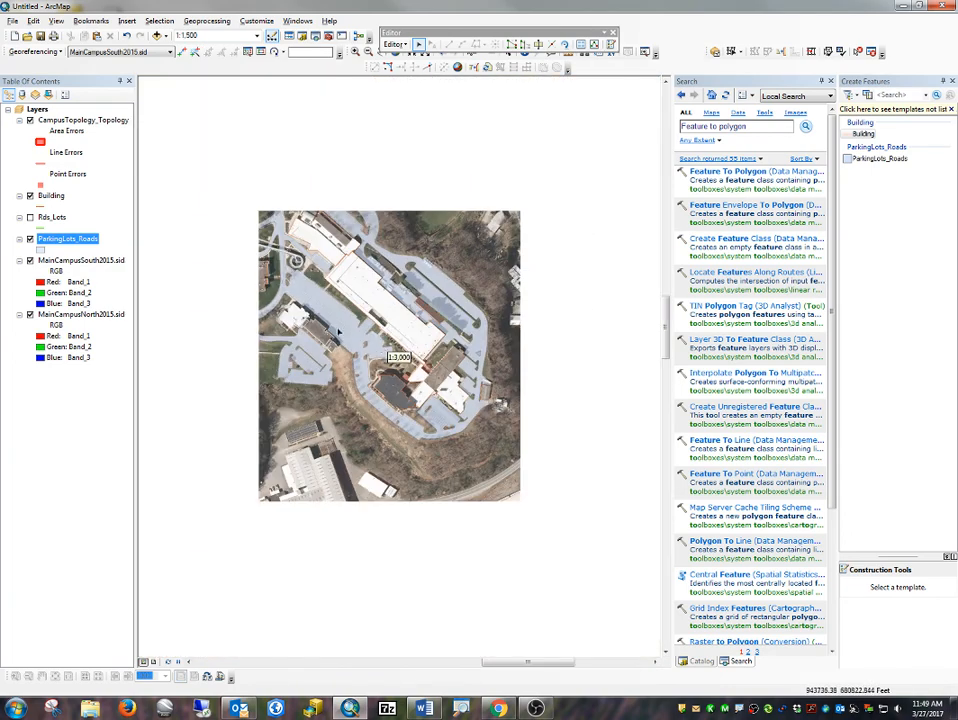
pyautogui.moveTo(266, 272); pyautogui.dragTo(487, 307)
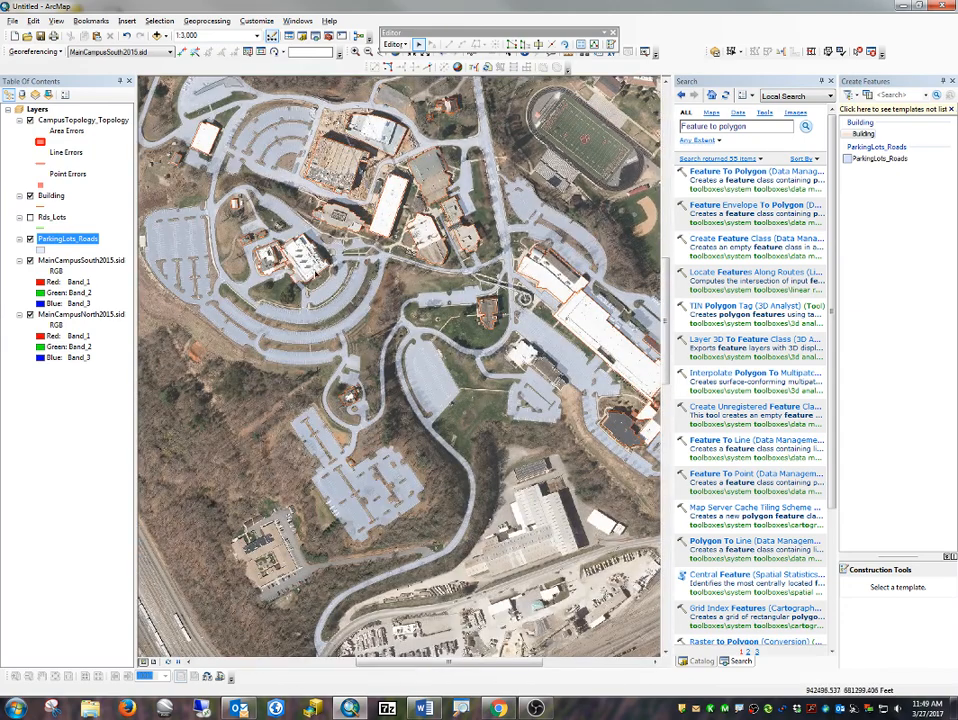
pyautogui.scroll(-4, 238, 205)
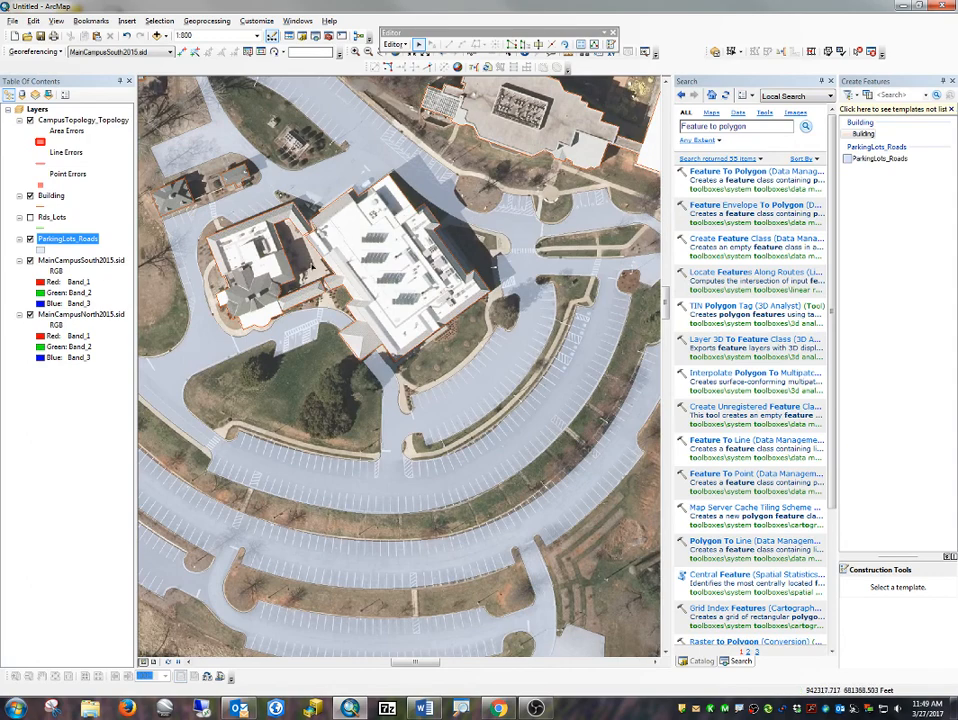
pyautogui.scroll(-2, 340, 281)
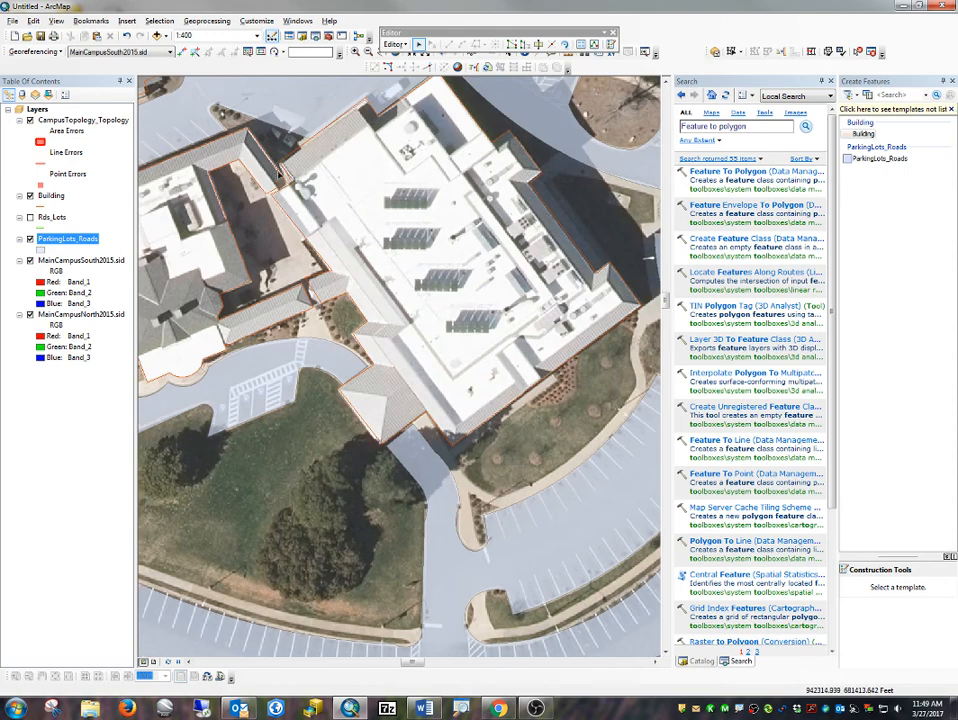
pyautogui.click(279, 176)
pyautogui.doubleClick(281, 176)
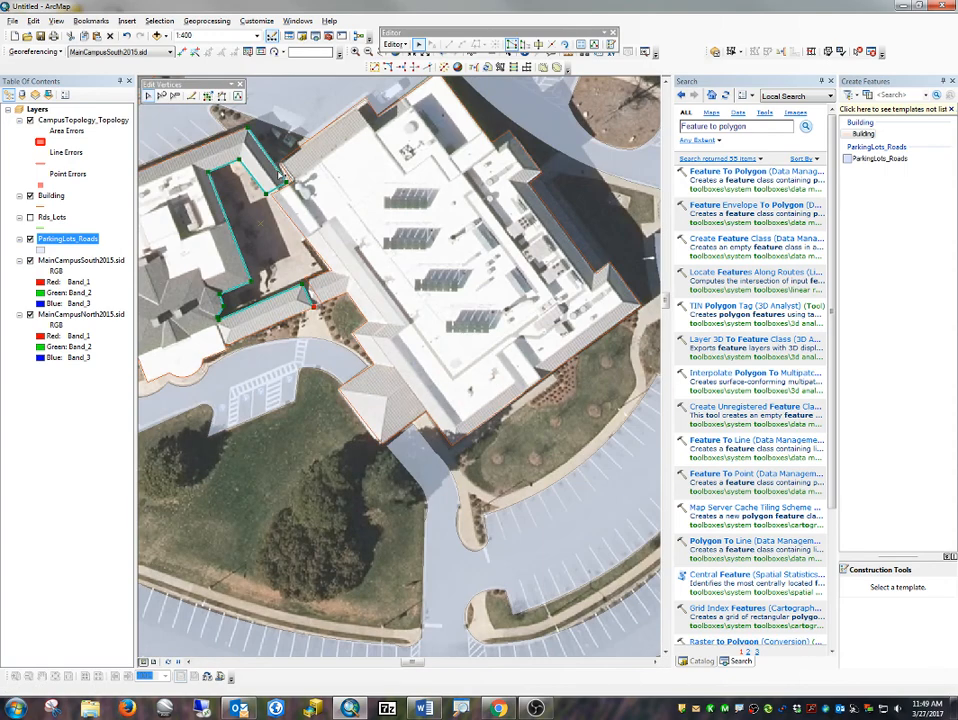
pyautogui.click(280, 192)
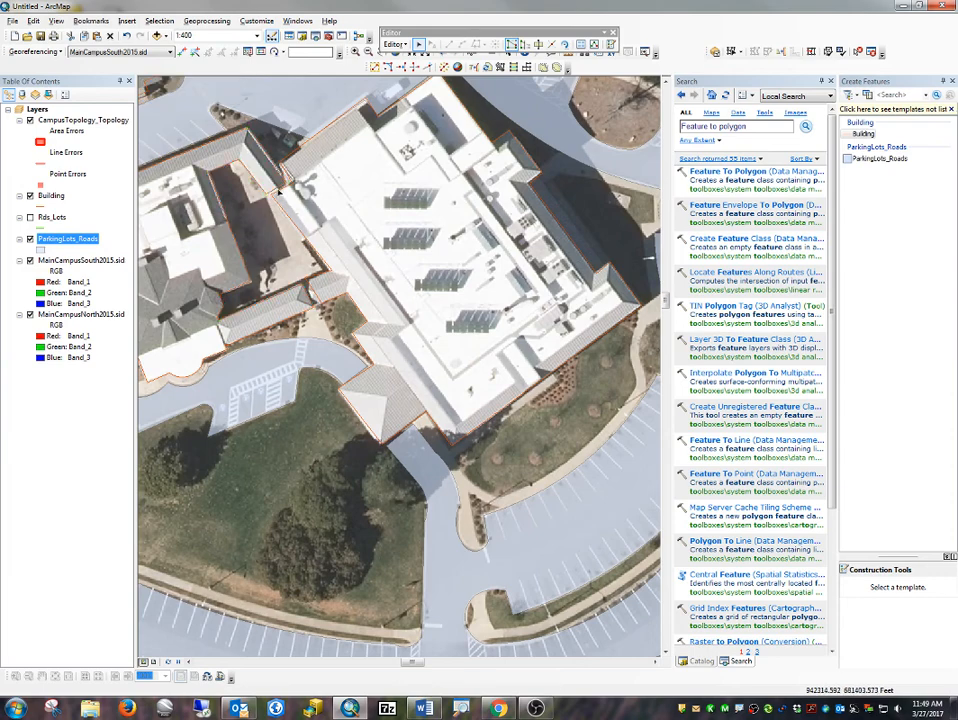
pyautogui.click(280, 188)
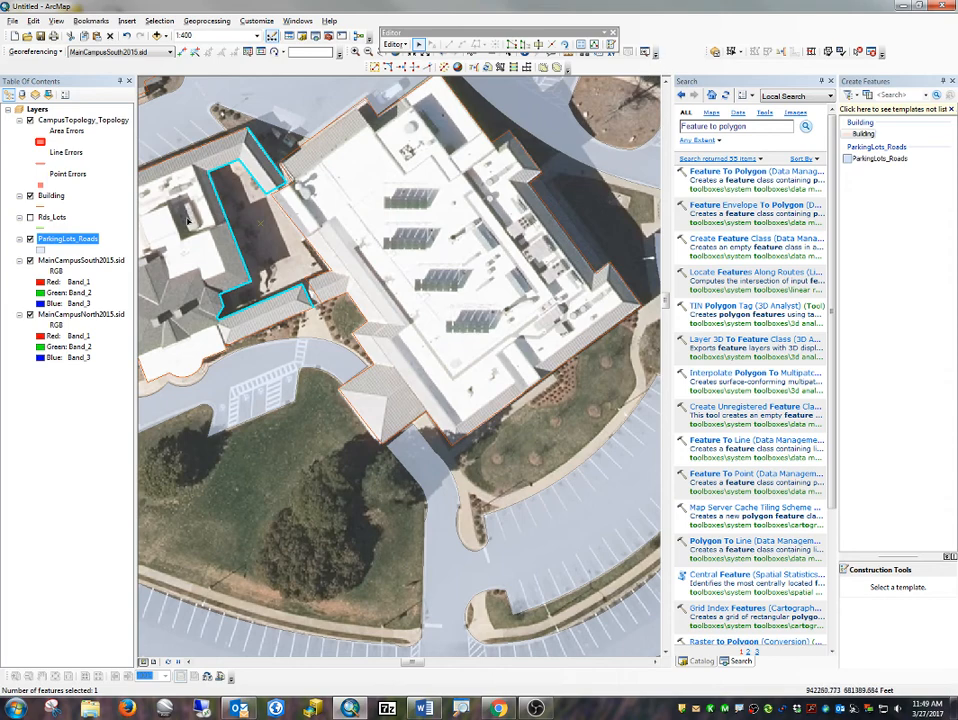
pyautogui.click(551, 44)
pyautogui.click(285, 181)
pyautogui.click(276, 170)
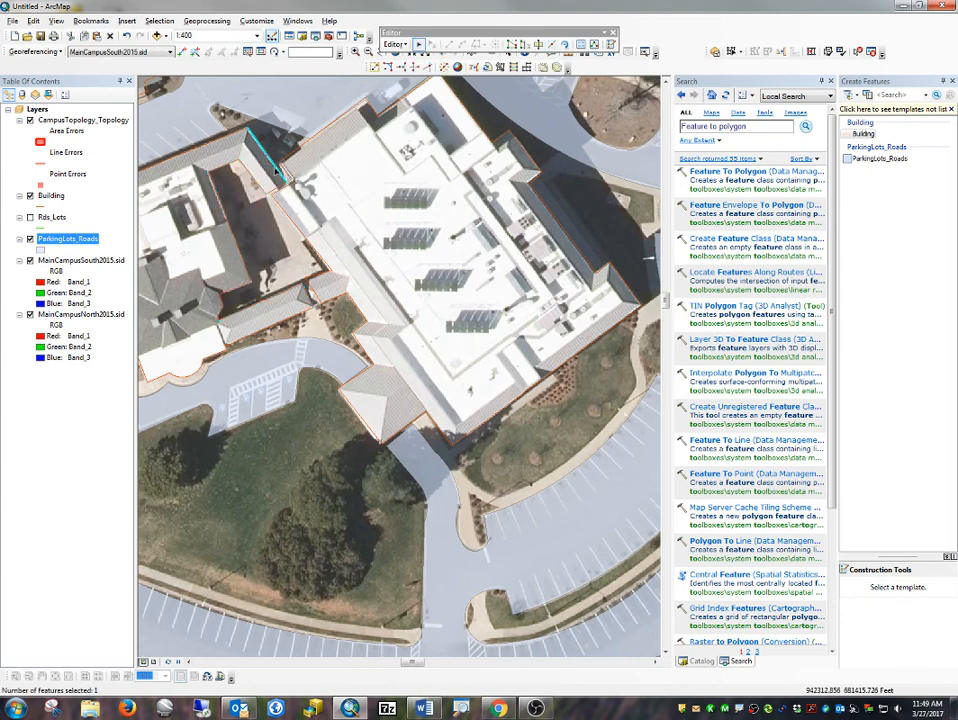
pyautogui.press('Delete')
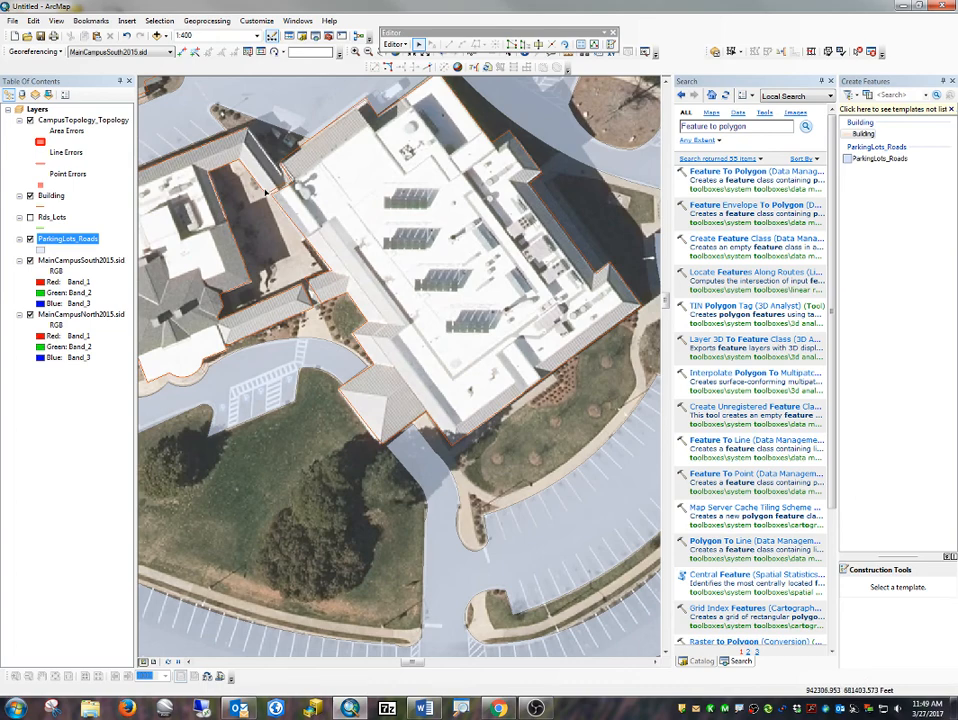
# Draw a straight Building line from the courtyard building's outer northeast corner to the outline endpoint on the adjacent white-roofed building.
pyautogui.click(266, 190)
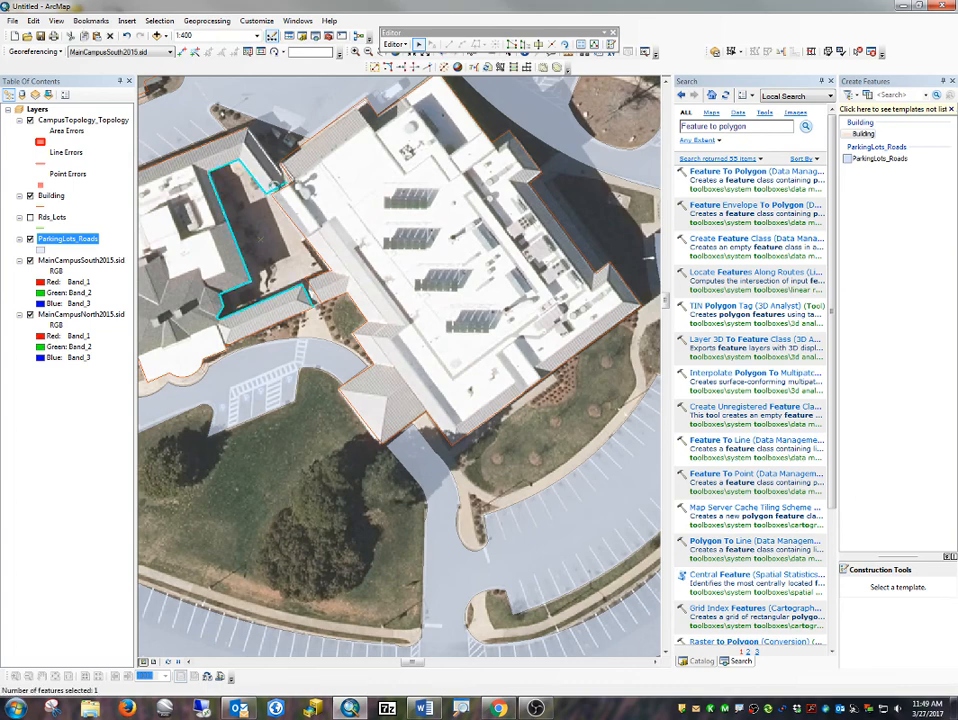
pyautogui.doubleClick(283, 184)
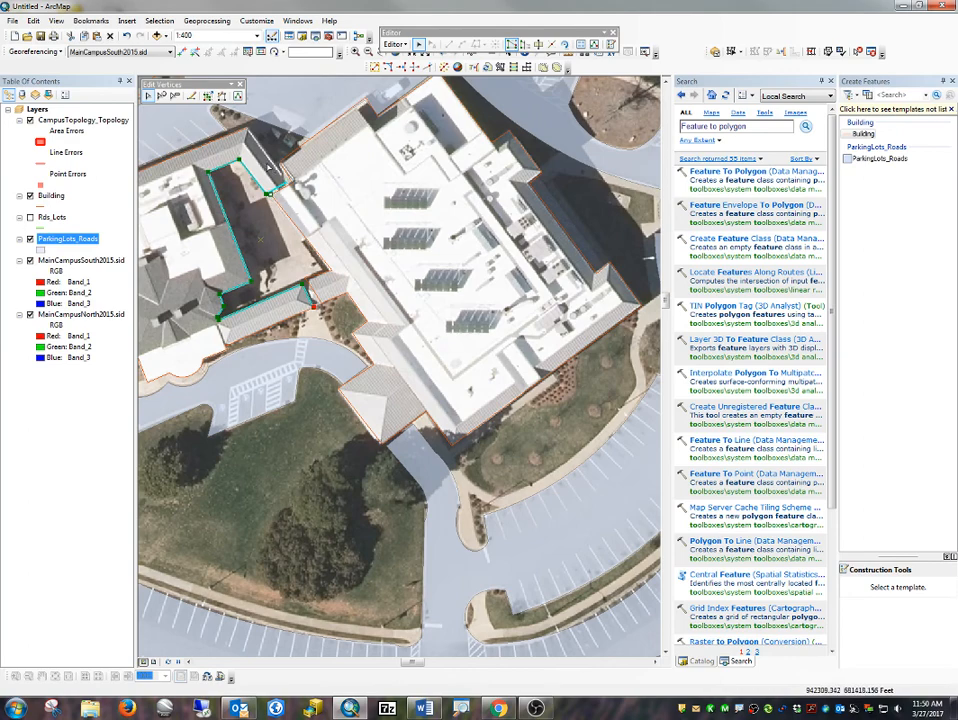
pyautogui.click(265, 164)
pyautogui.click(243, 130)
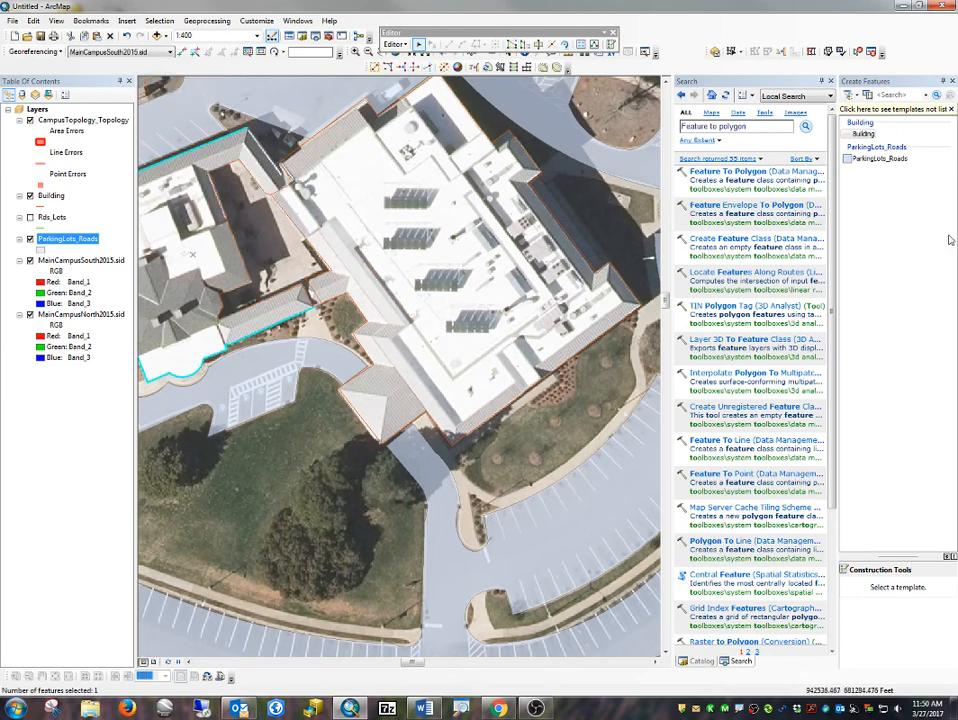
pyautogui.click(863, 134)
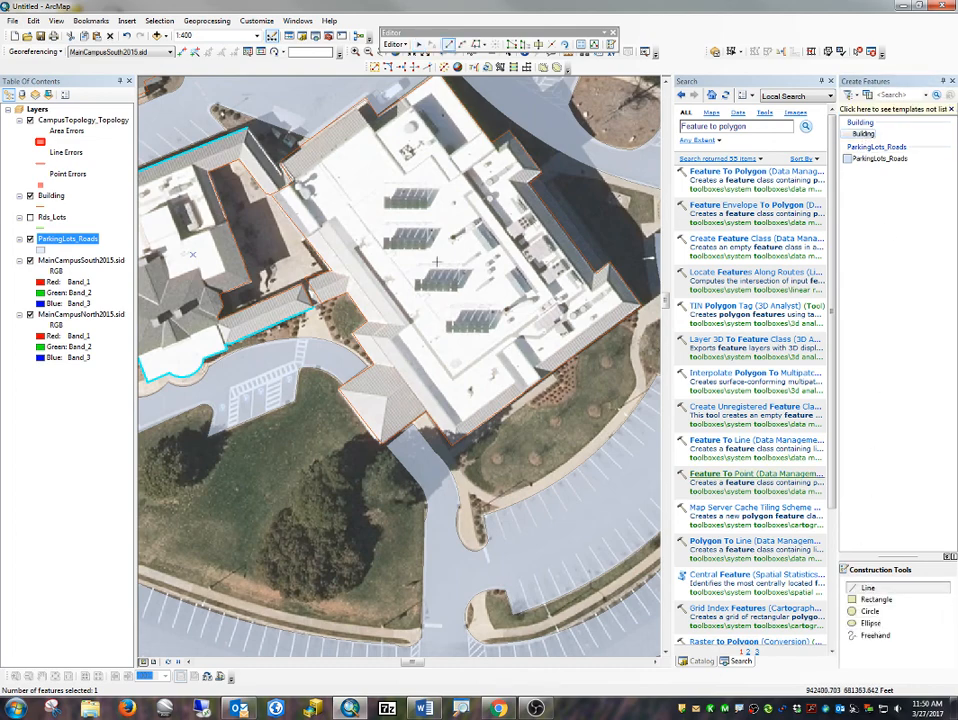
pyautogui.click(246, 130)
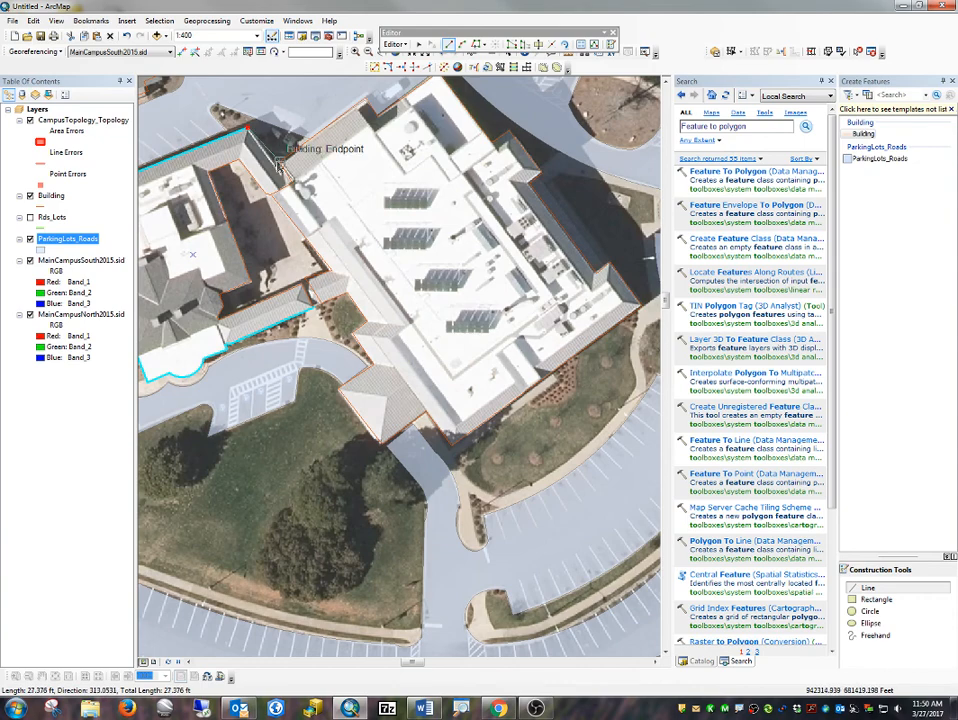
pyautogui.click(280, 165)
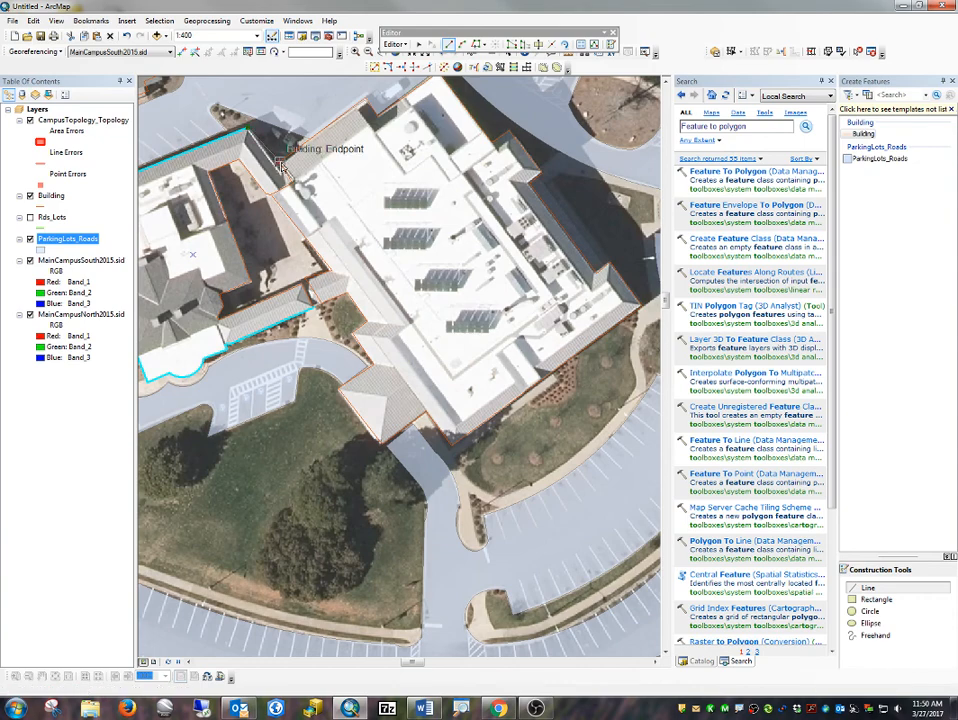
pyautogui.doubleClick(282, 167)
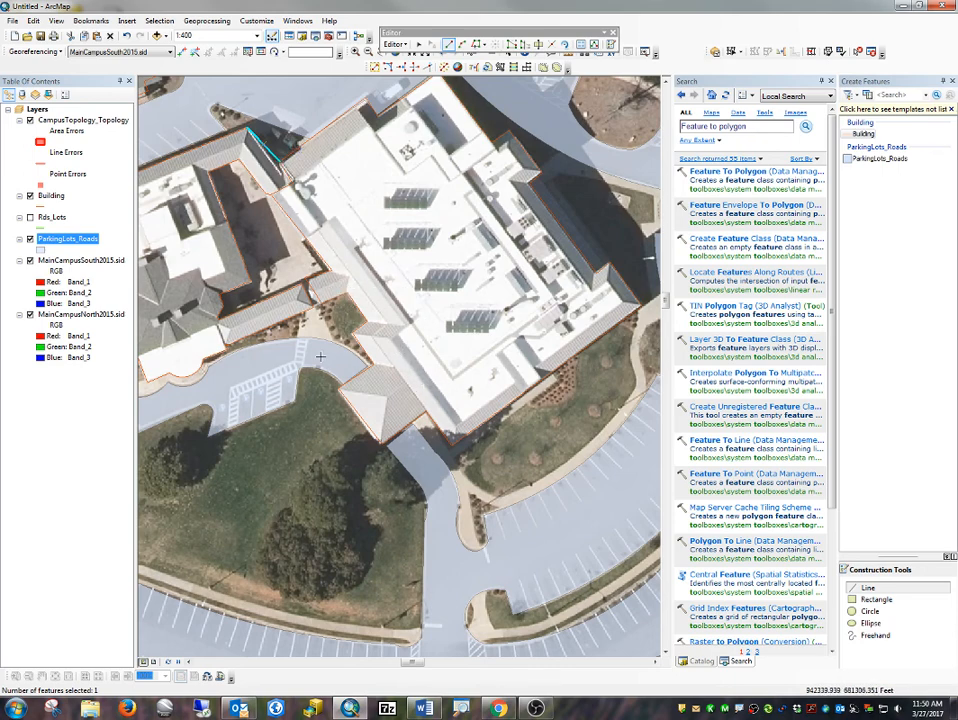
# Dock the floating Editor toolbar among the other toolbars and activate the Edit tool.
pyautogui.moveTo(417, 33); pyautogui.dragTo(415, 36)
pyautogui.click(423, 35)
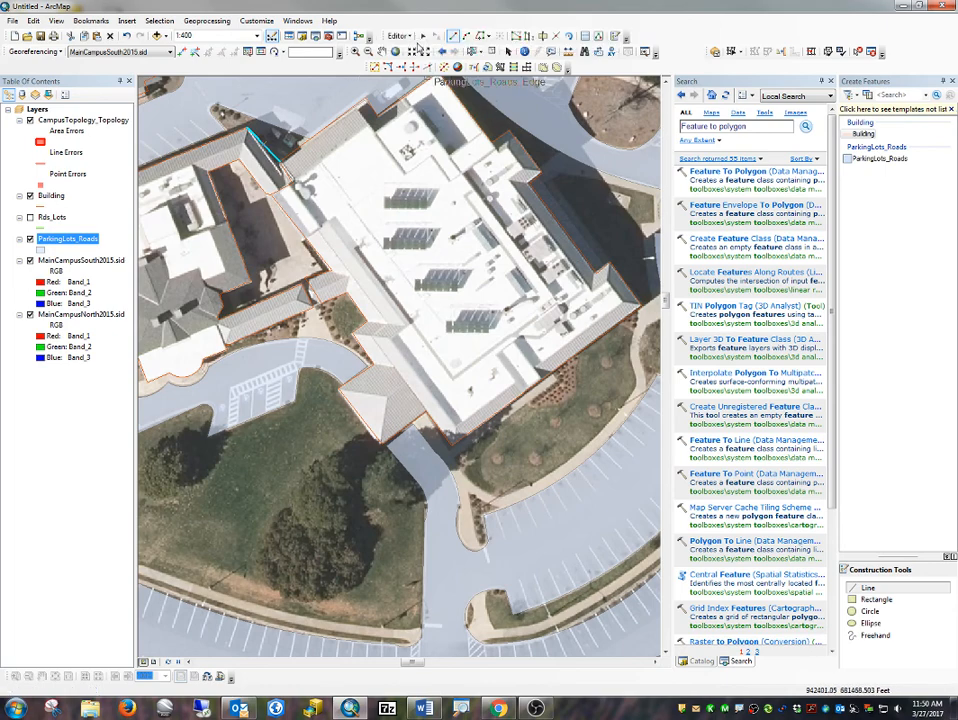
pyautogui.scroll(1, 337, 320)
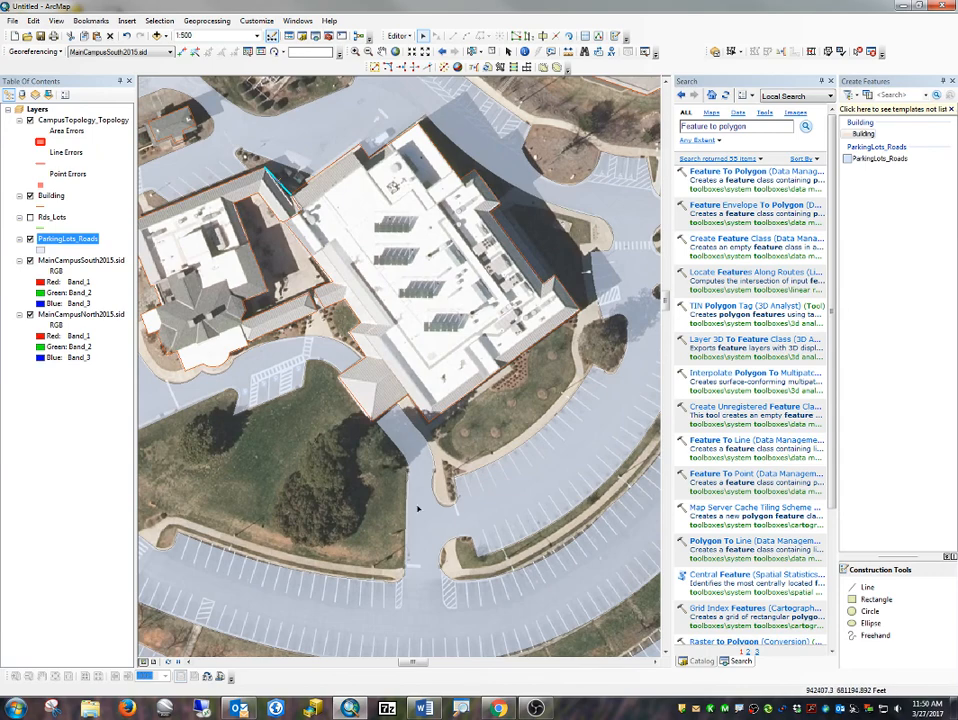
pyautogui.scroll(3, 418, 508)
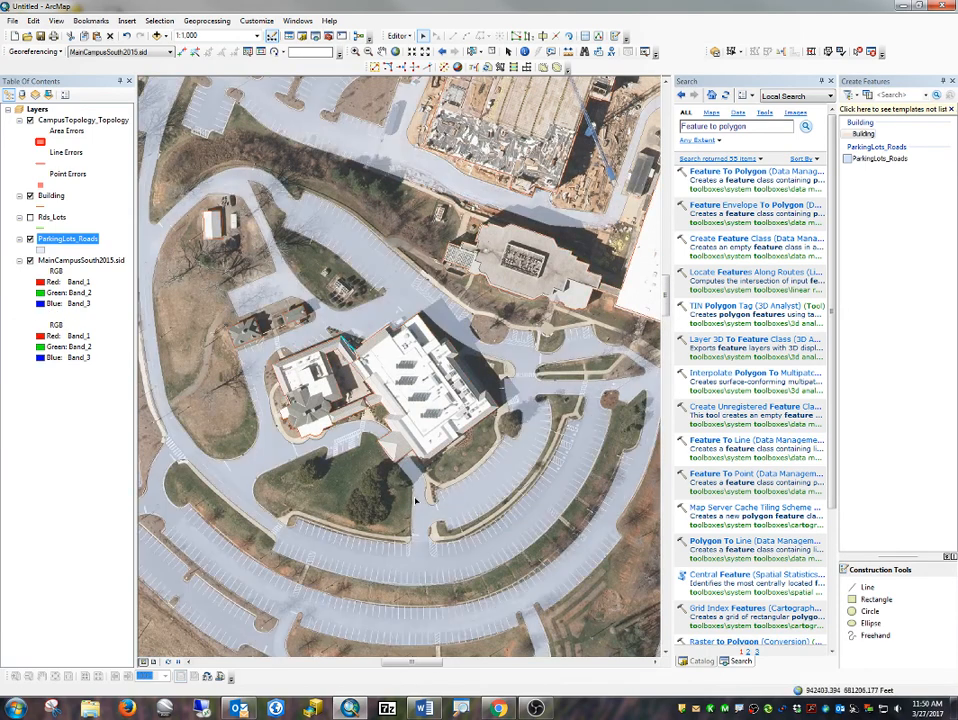
pyautogui.scroll(2, 414, 445)
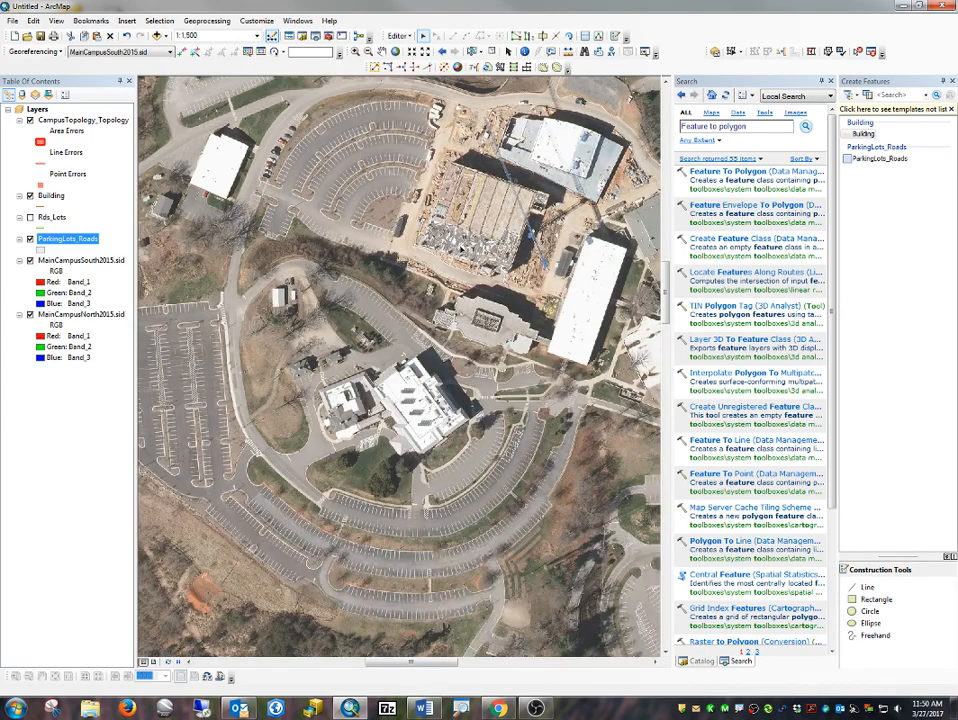
pyautogui.moveTo(484, 237); pyautogui.dragTo(353, 391)
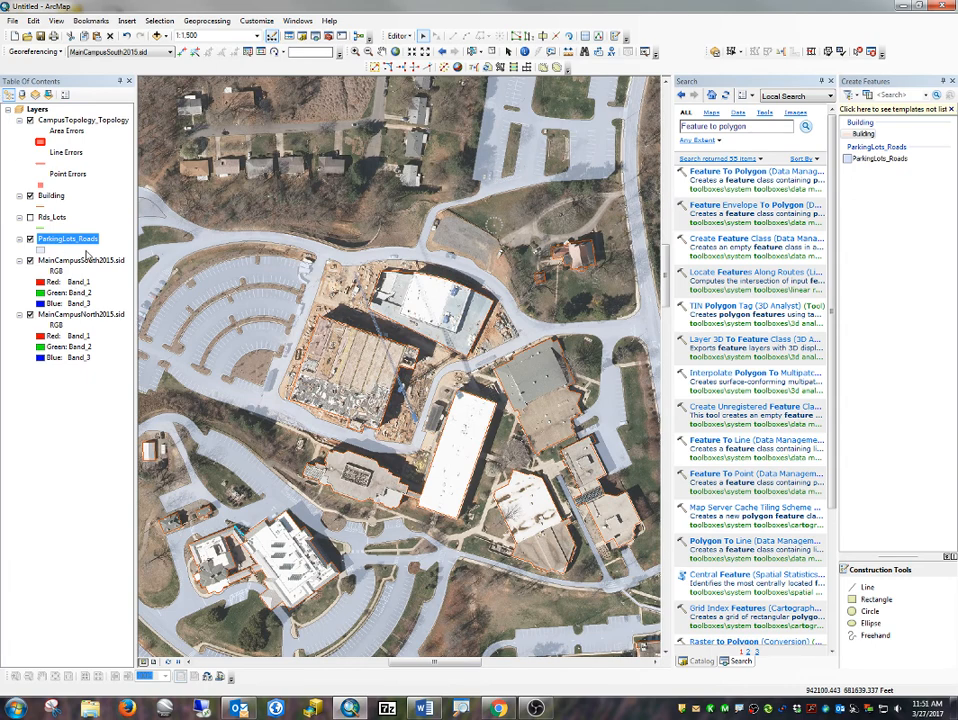
# Remove the MainCampusSouth2015.sid and MainCampusNorth2015.sid imagery layers together from the map.
pyautogui.click(86, 262)
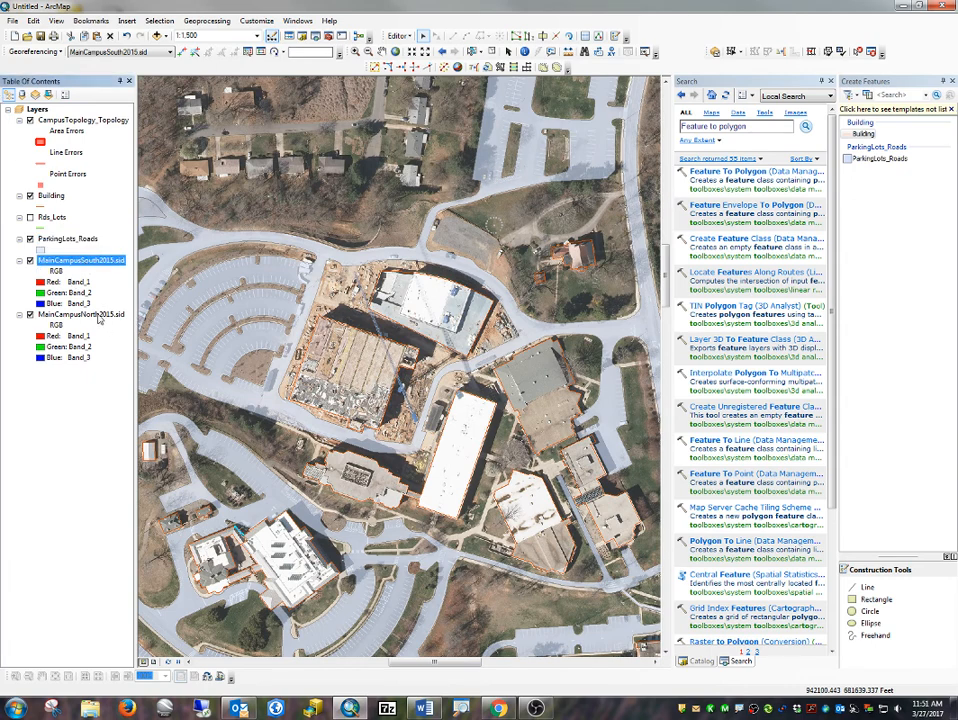
pyautogui.keyDown('ctrl'); pyautogui.click(98, 316); pyautogui.keyUp('ctrl')
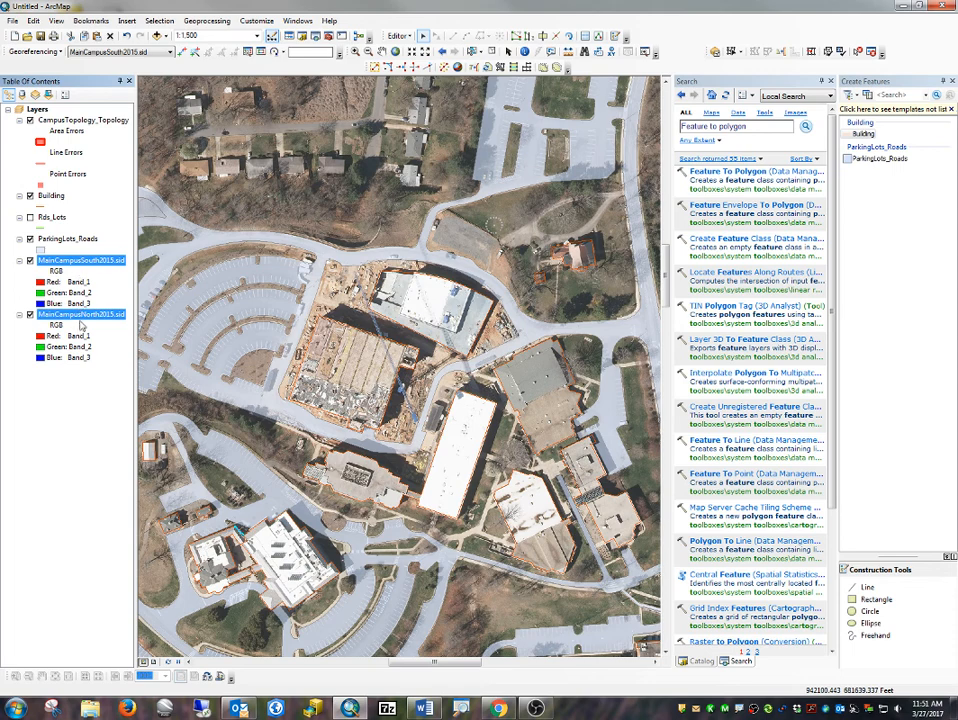
pyautogui.click(19, 260)
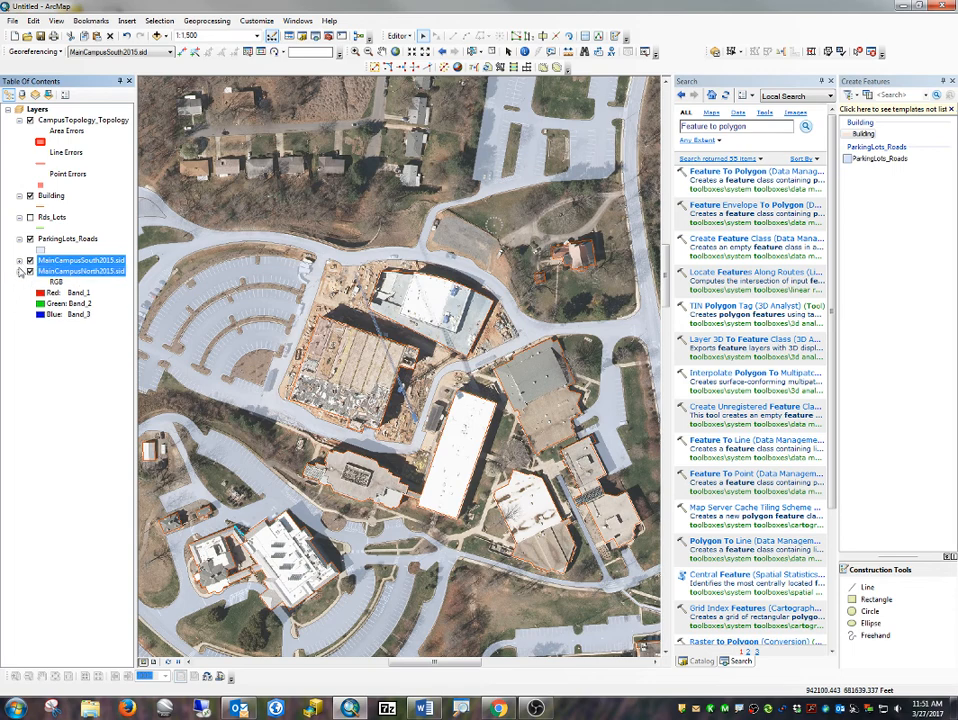
pyautogui.click(19, 271)
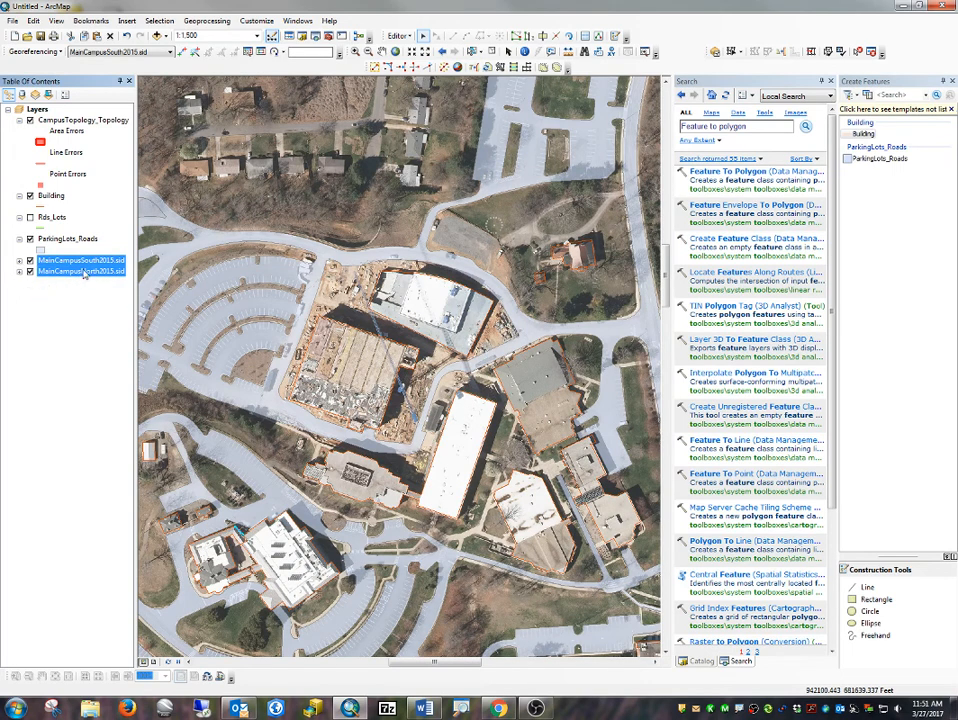
pyautogui.click(19, 271)
pyautogui.click(19, 260)
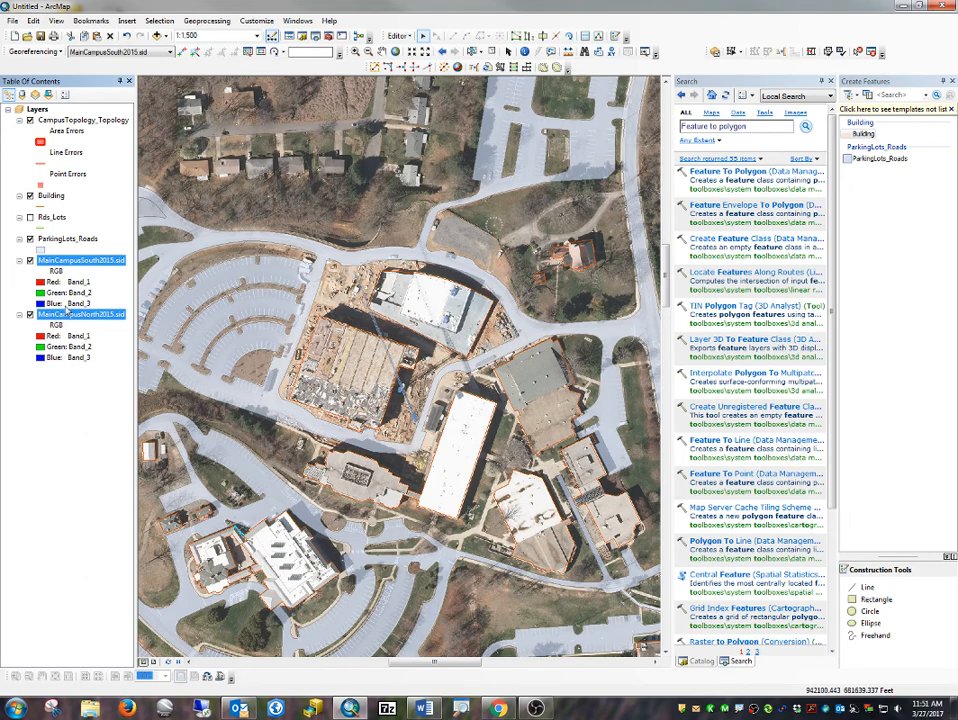
pyautogui.scroll(2, 425, 328)
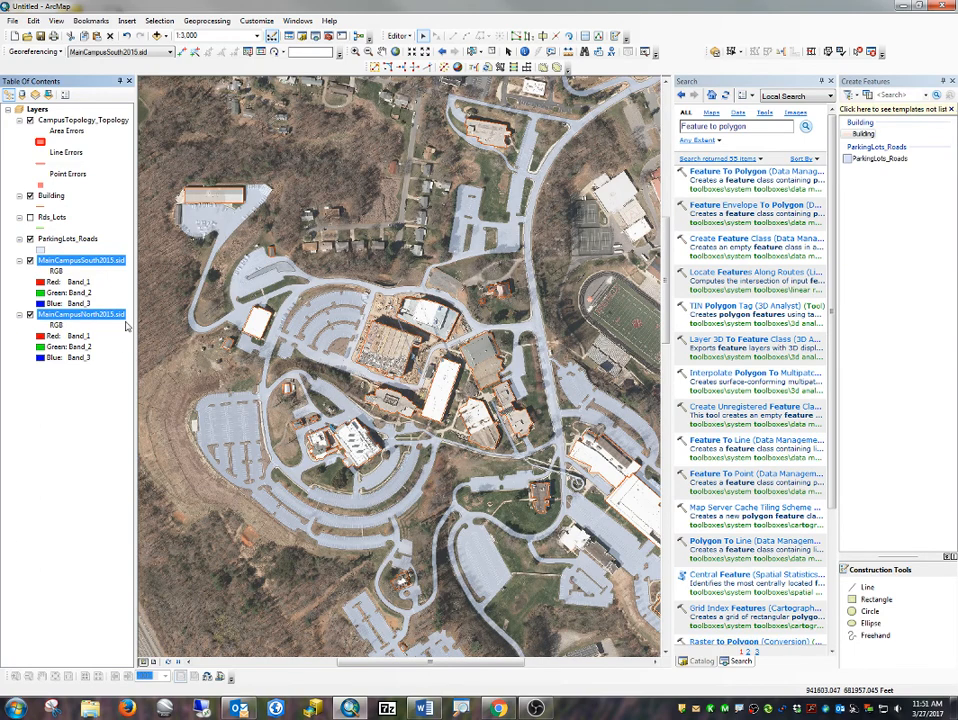
pyautogui.rightClick(76, 266)
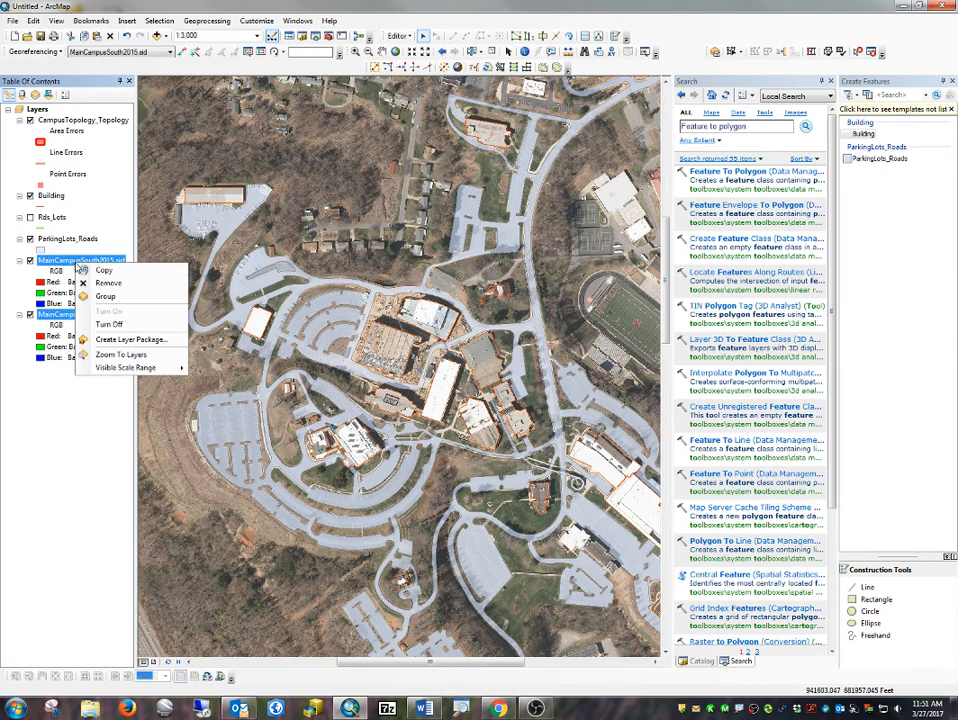
pyautogui.click(110, 284)
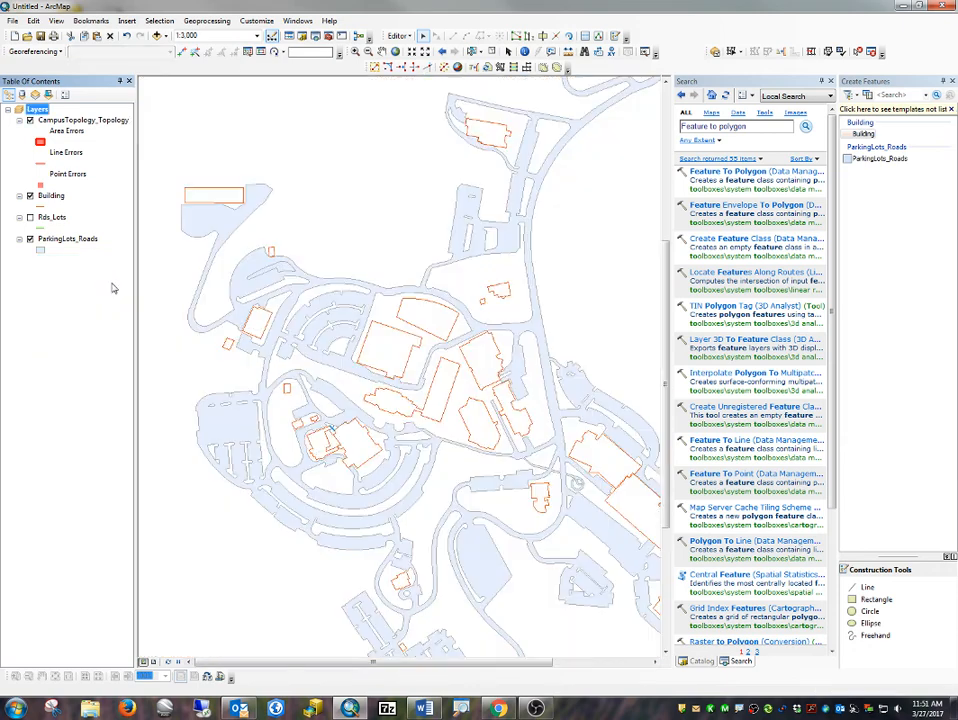
# Add the ArcGIS Online Imagery basemap to the map.
pyautogui.click(165, 37)
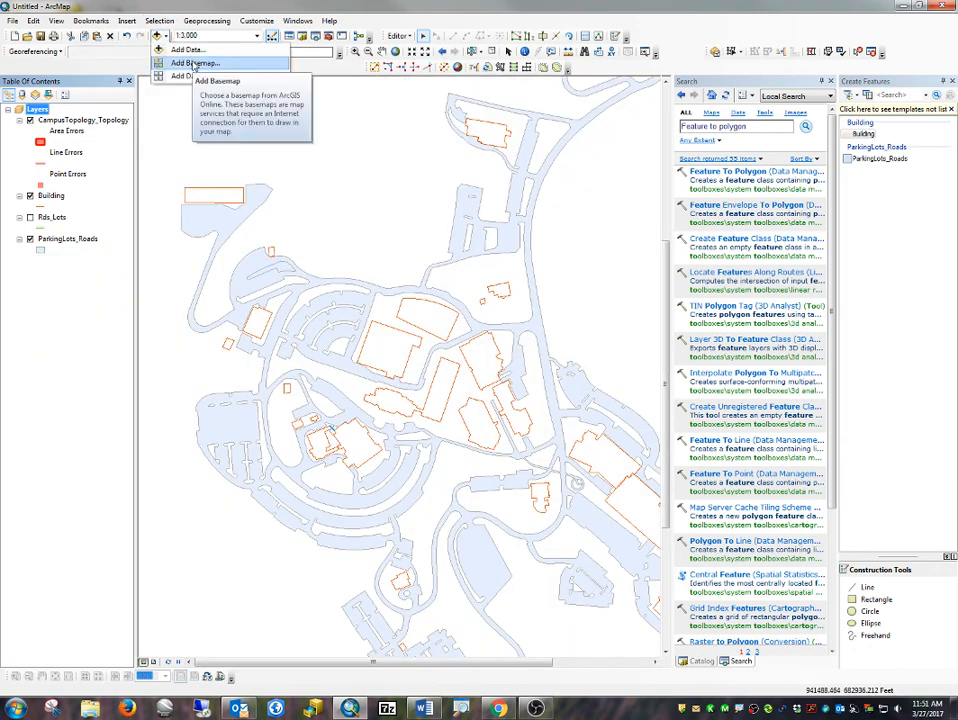
pyautogui.click(194, 65)
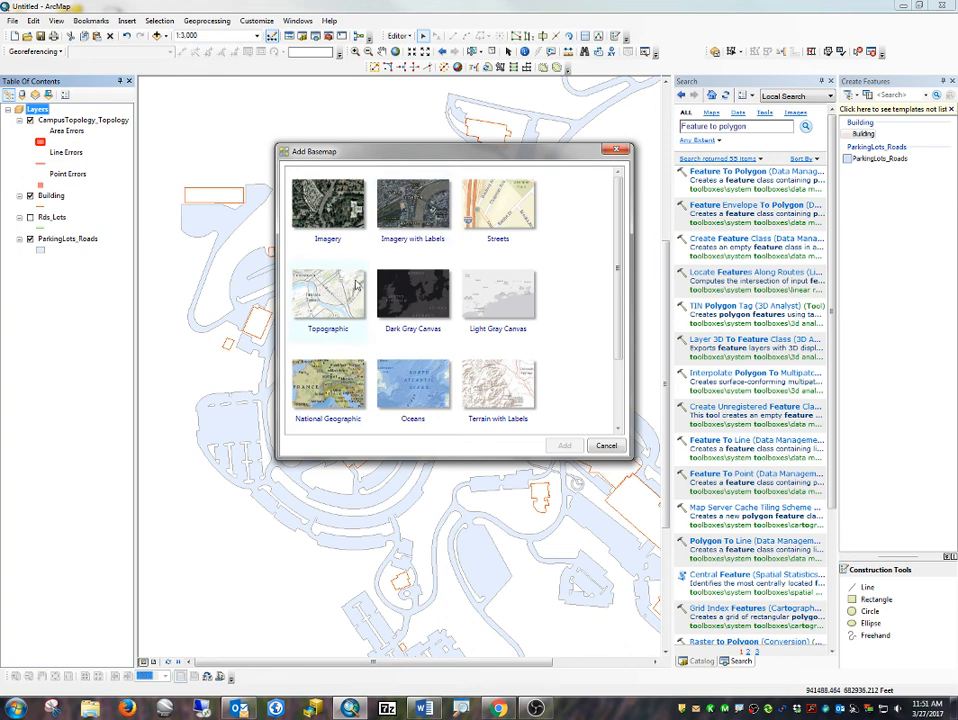
pyautogui.doubleClick(310, 214)
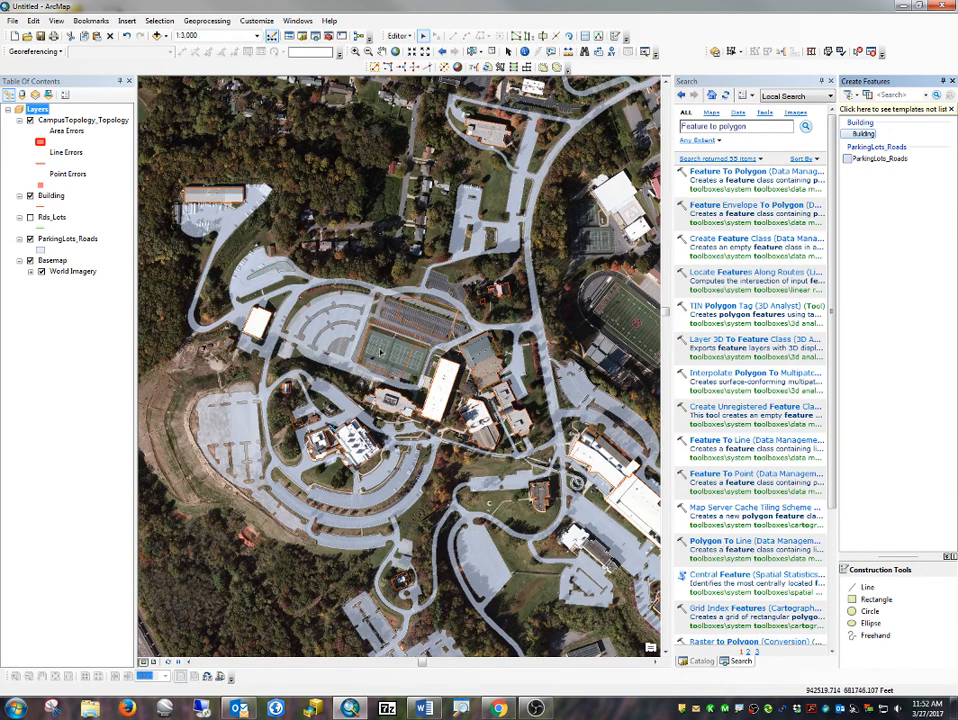
# Remove the Basemap layer containing World Imagery from the map.
pyautogui.click(52, 261)
pyautogui.rightClick(52, 262)
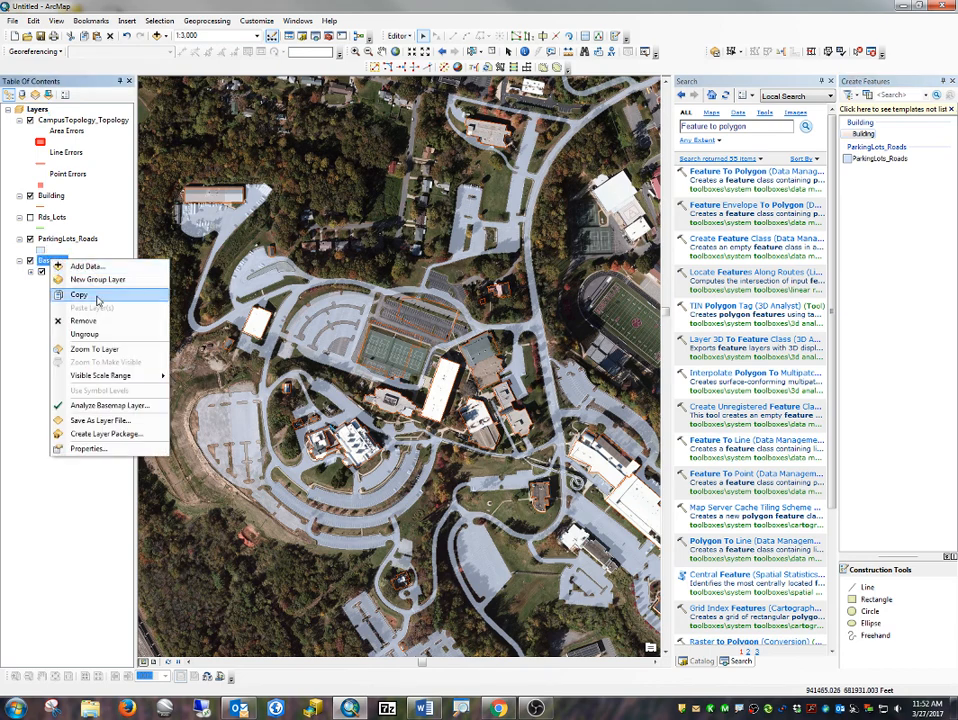
pyautogui.click(88, 321)
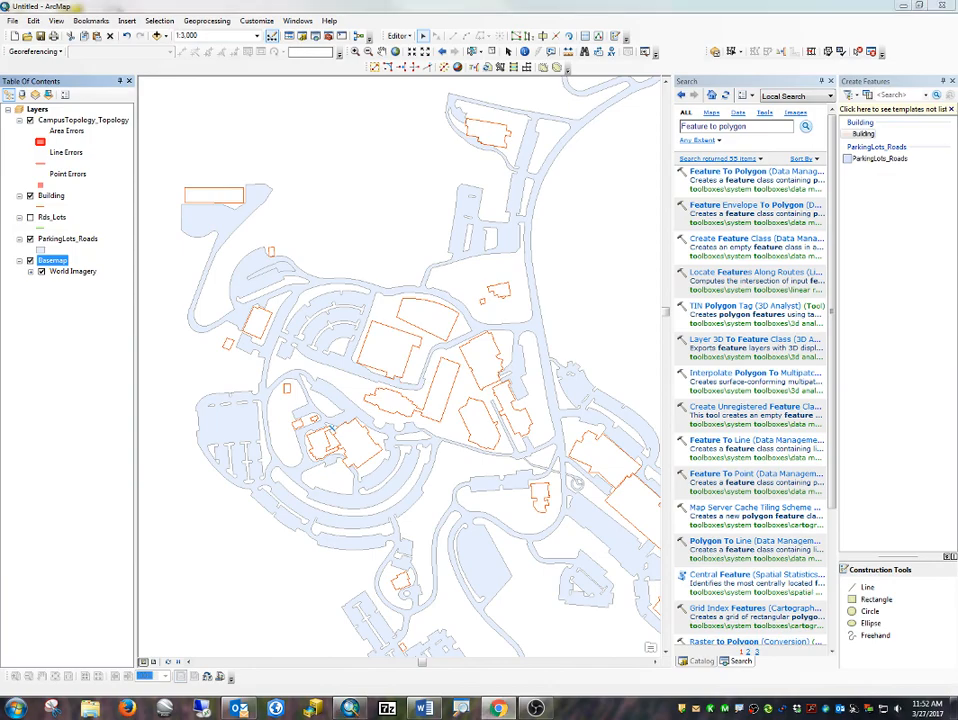
# Switch to the Chrome window showing the NC OneMap blog and go to the nconemap.gov home page.
pyautogui.moveTo(957, 74); pyautogui.dragTo(477, 39)
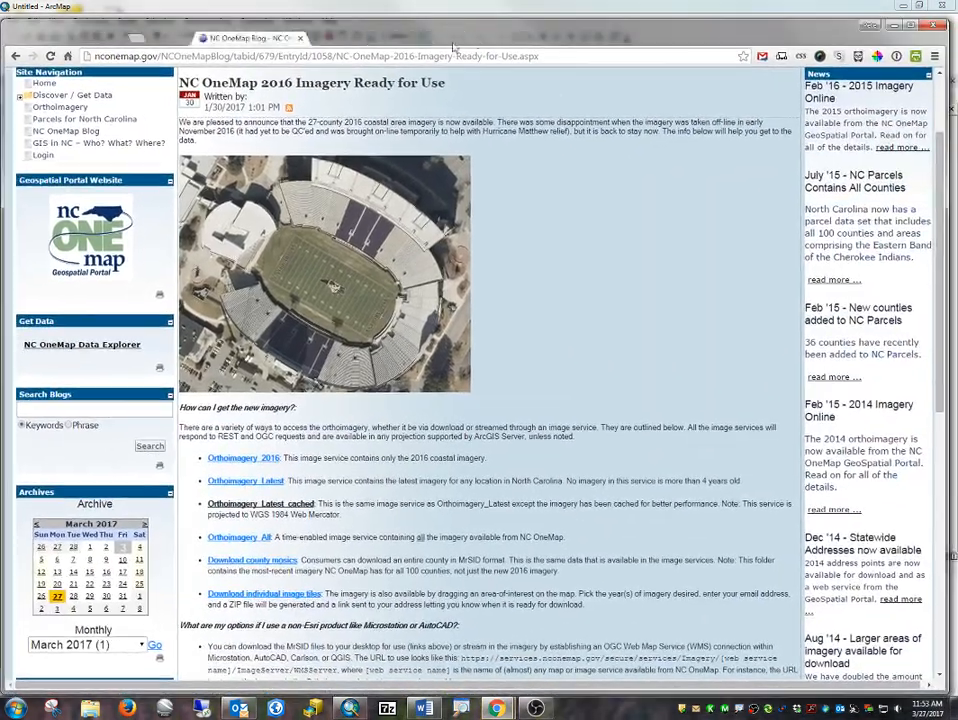
pyautogui.click(160, 56)
pyautogui.click(160, 56)
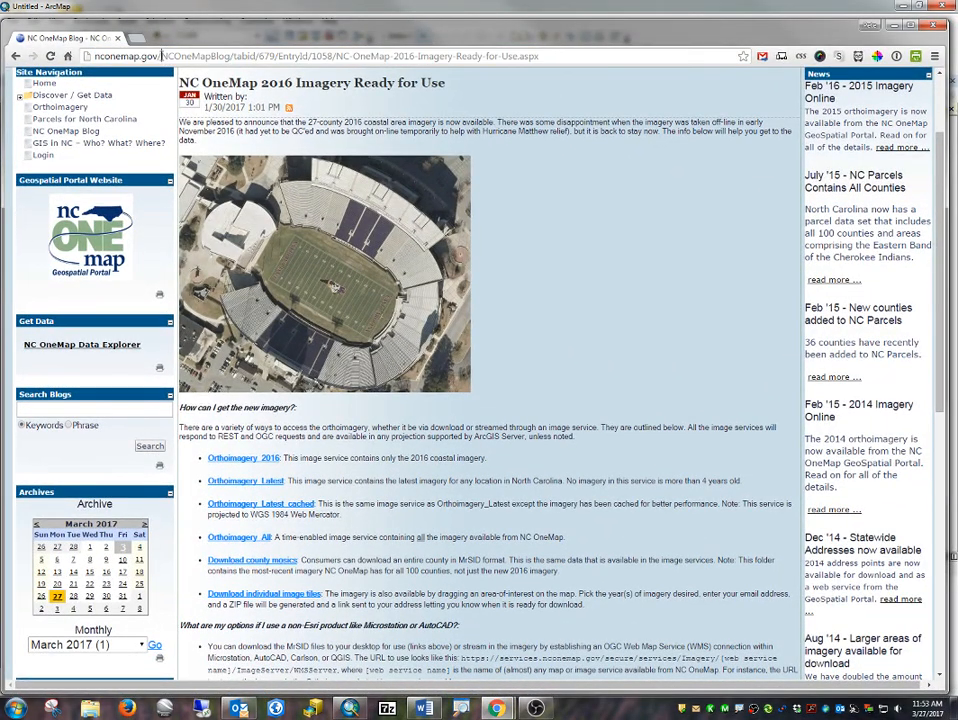
pyautogui.moveTo(160, 56); pyautogui.dragTo(512, 57)
pyautogui.press('BackSpace')
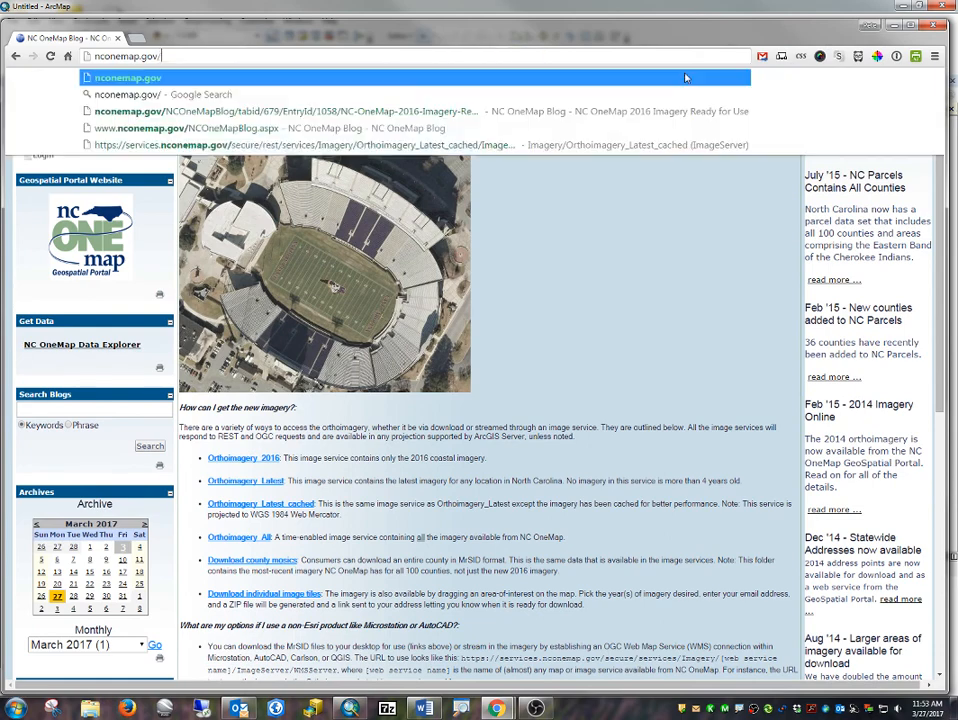
pyautogui.click(686, 77)
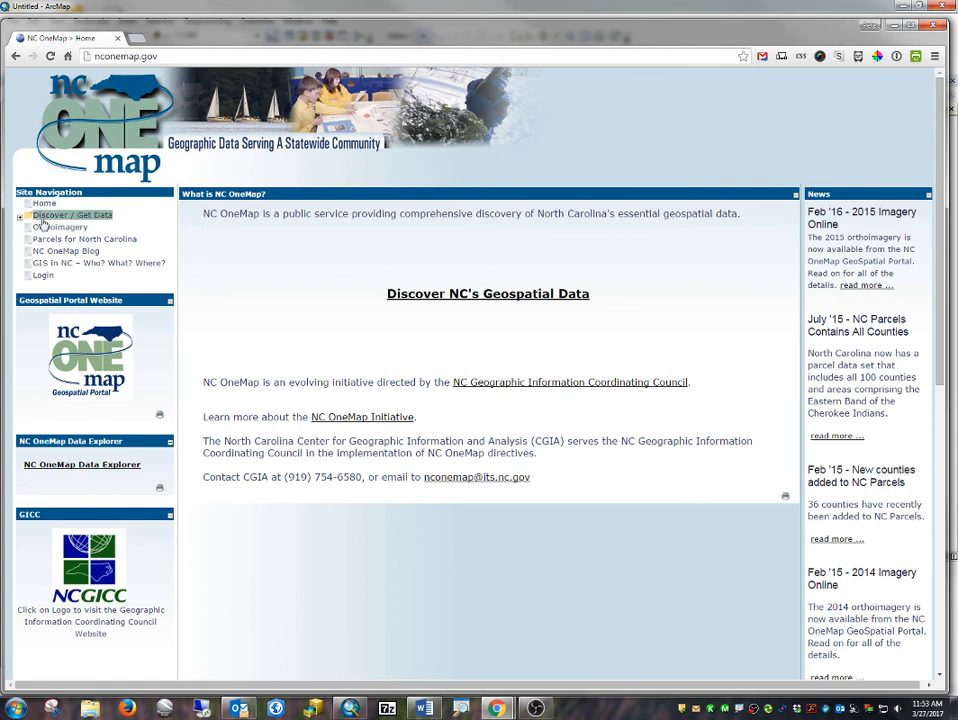
# Open the "NC OneMap 2016 Imagery Ready for Use" blog post and examine its imagery service links, download options and example WMS URL.
pyautogui.click(863, 287)
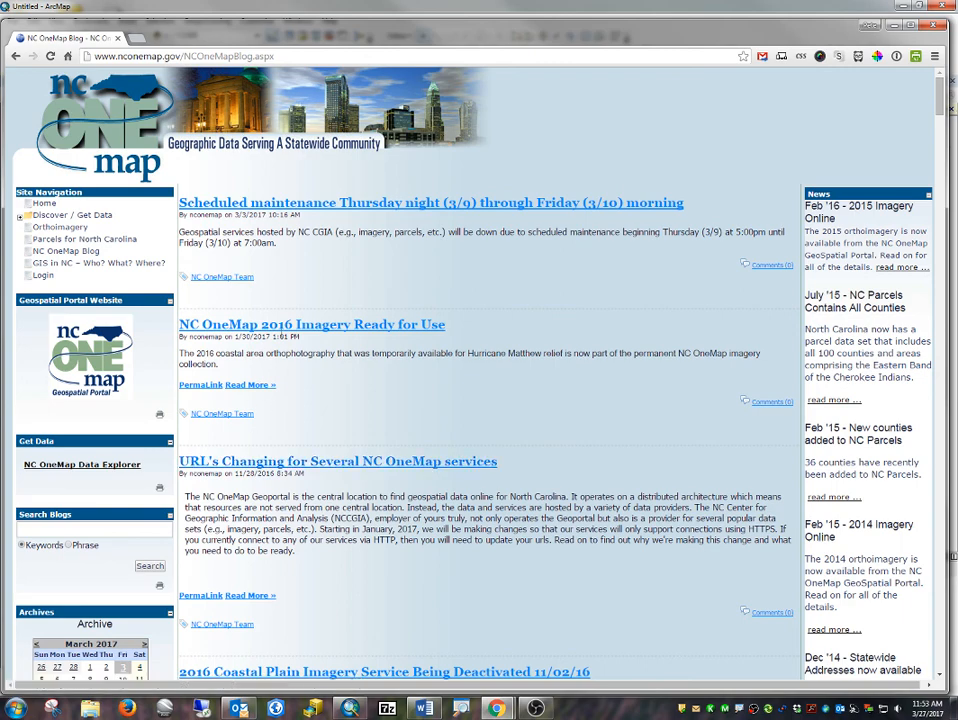
pyautogui.click(282, 326)
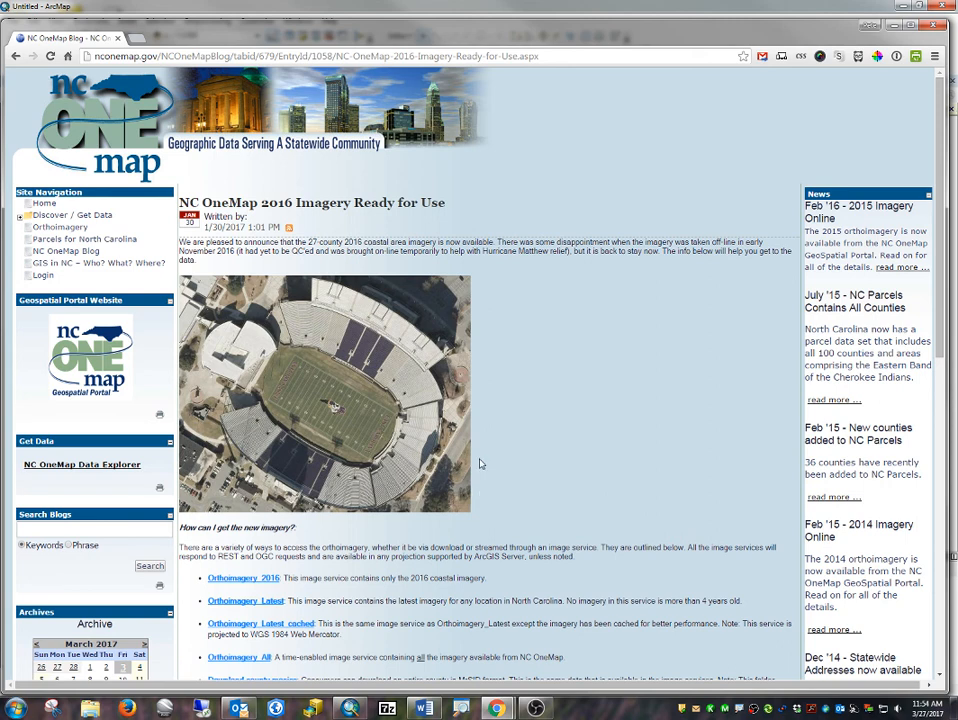
pyautogui.scroll(-1, 274, 636)
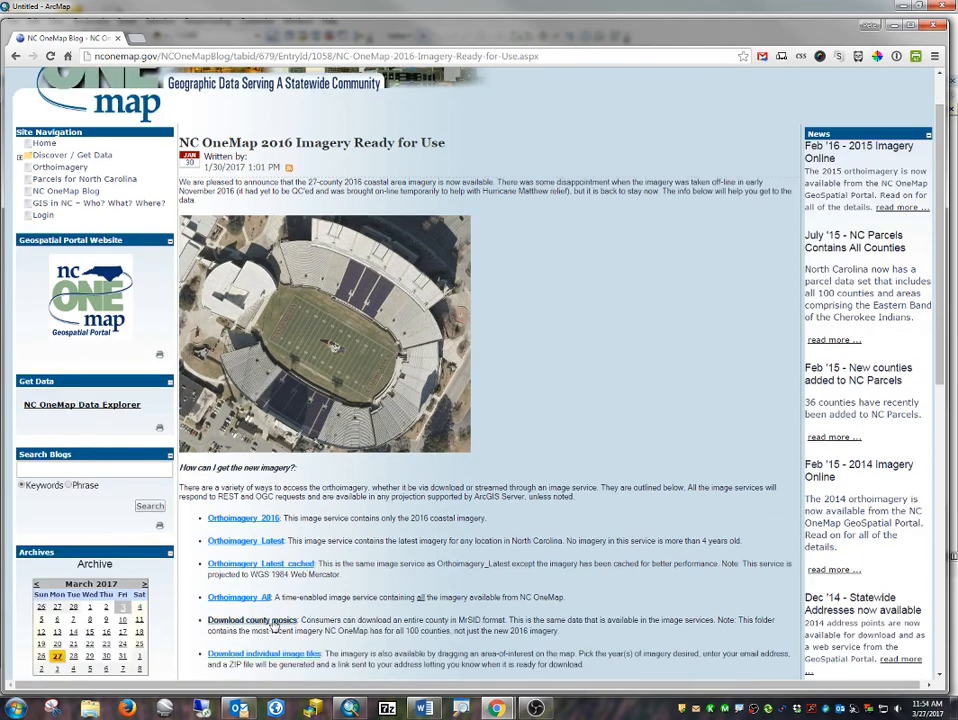
pyautogui.scroll(-1, 278, 510)
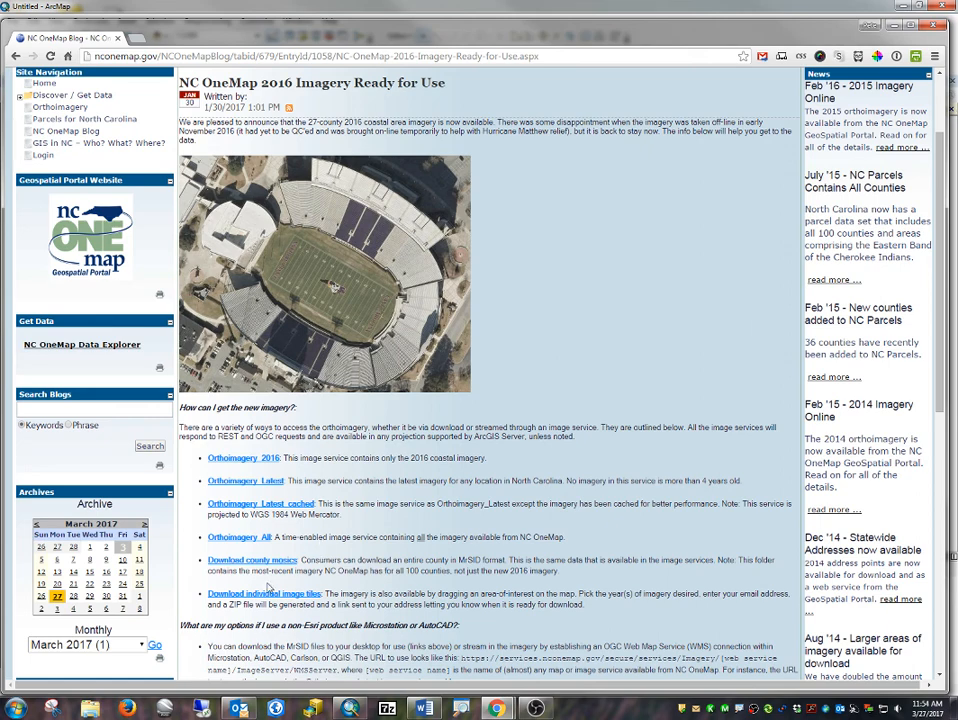
pyautogui.scroll(-1, 313, 588)
pyautogui.scroll(-2, 313, 588)
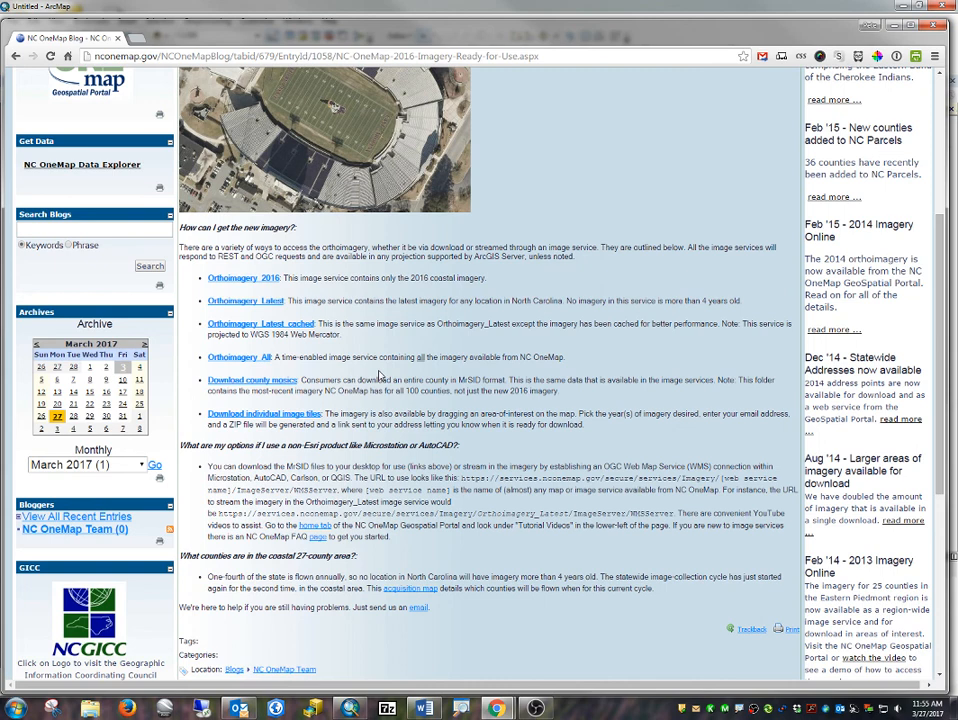
pyautogui.doubleClick(634, 514)
pyautogui.moveTo(218, 513); pyautogui.dragTo(676, 514)
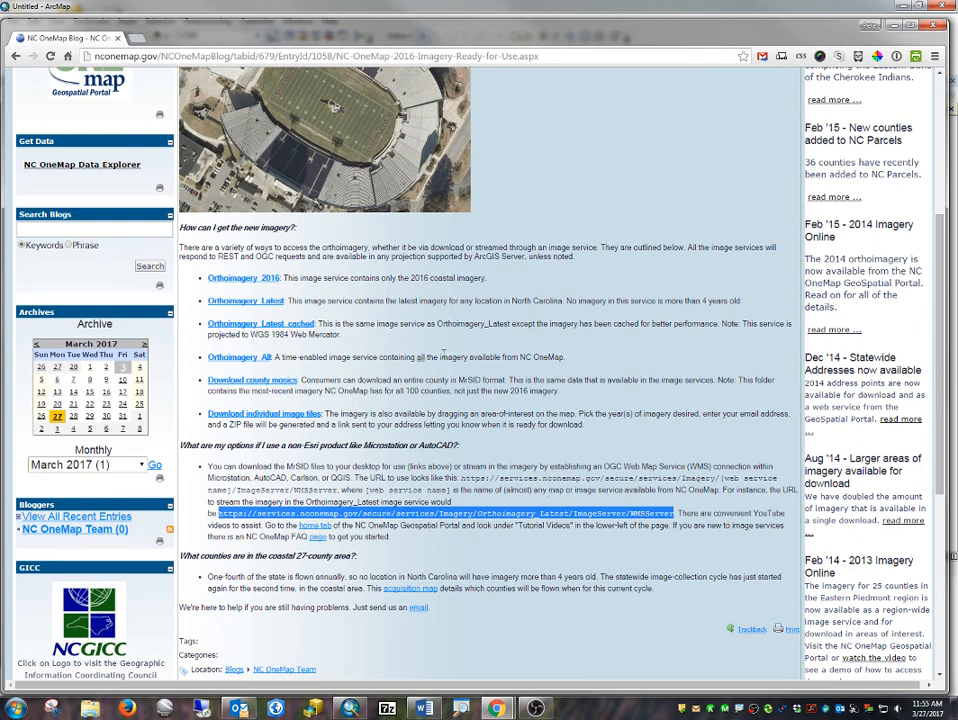
# Open the Orthoimagery_All image service page, copy its REST URL, and return to the NC OneMap blog post.
pyautogui.click(245, 357)
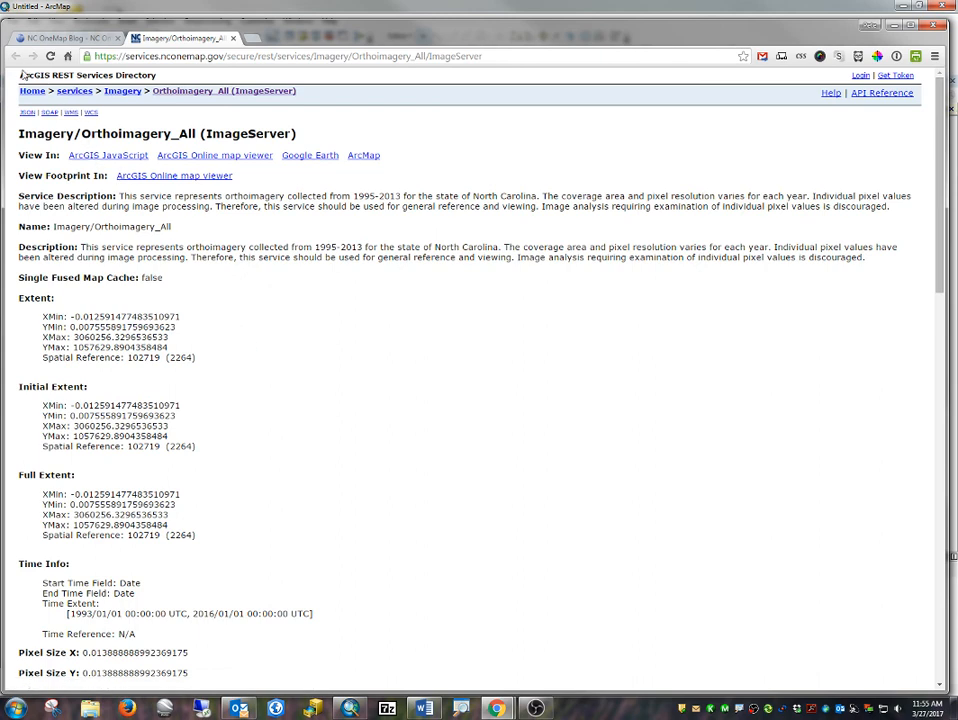
pyautogui.moveTo(17, 76); pyautogui.dragTo(157, 77)
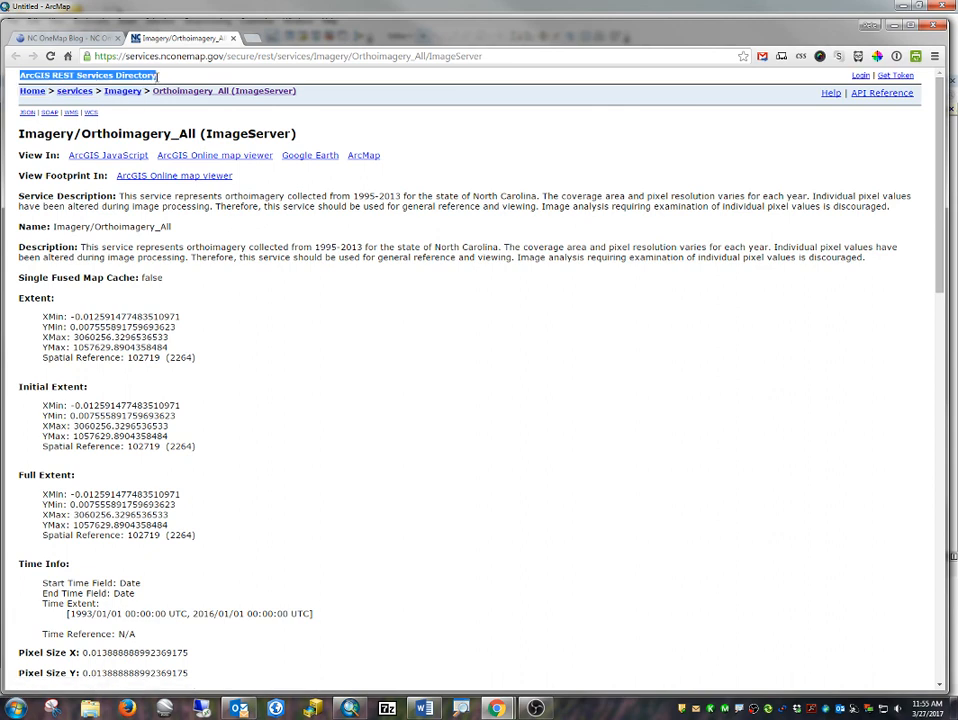
pyautogui.click(213, 56)
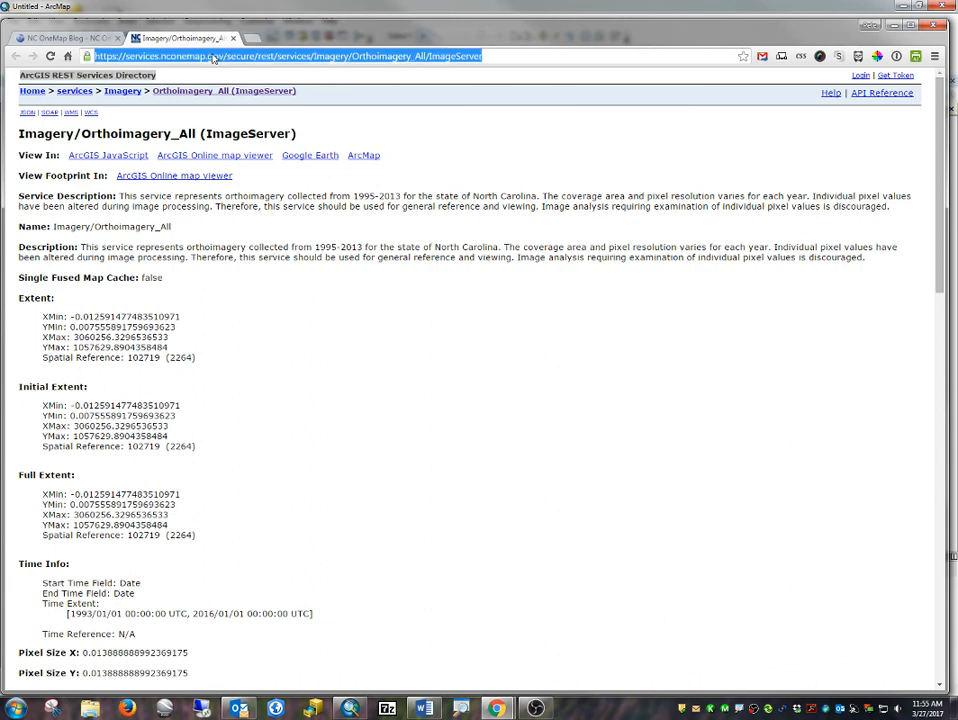
pyautogui.rightClick(213, 57)
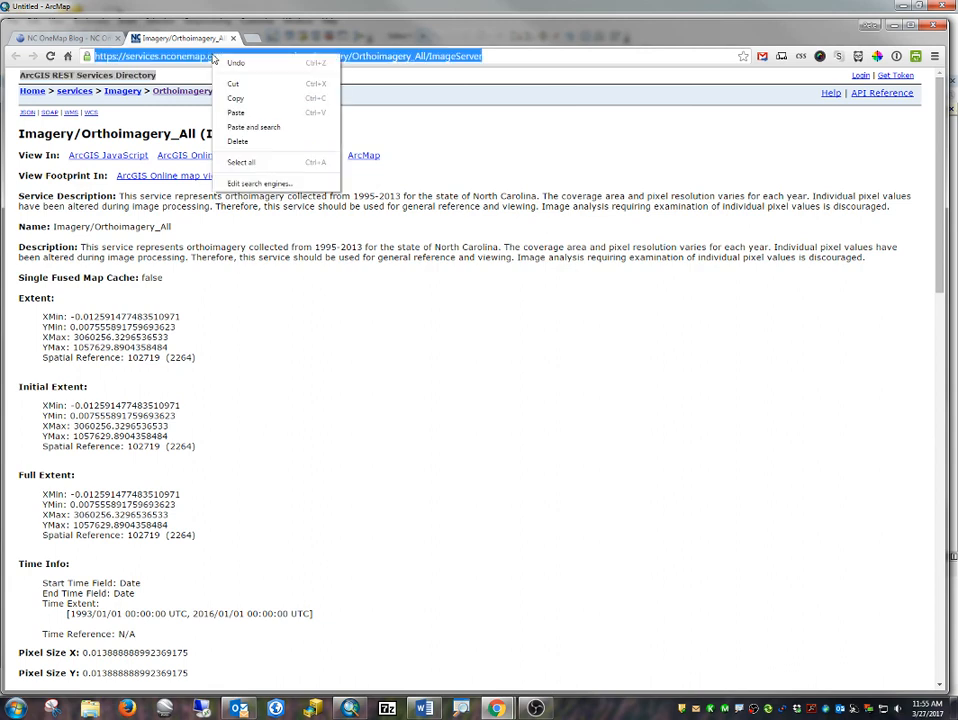
pyautogui.click(236, 98)
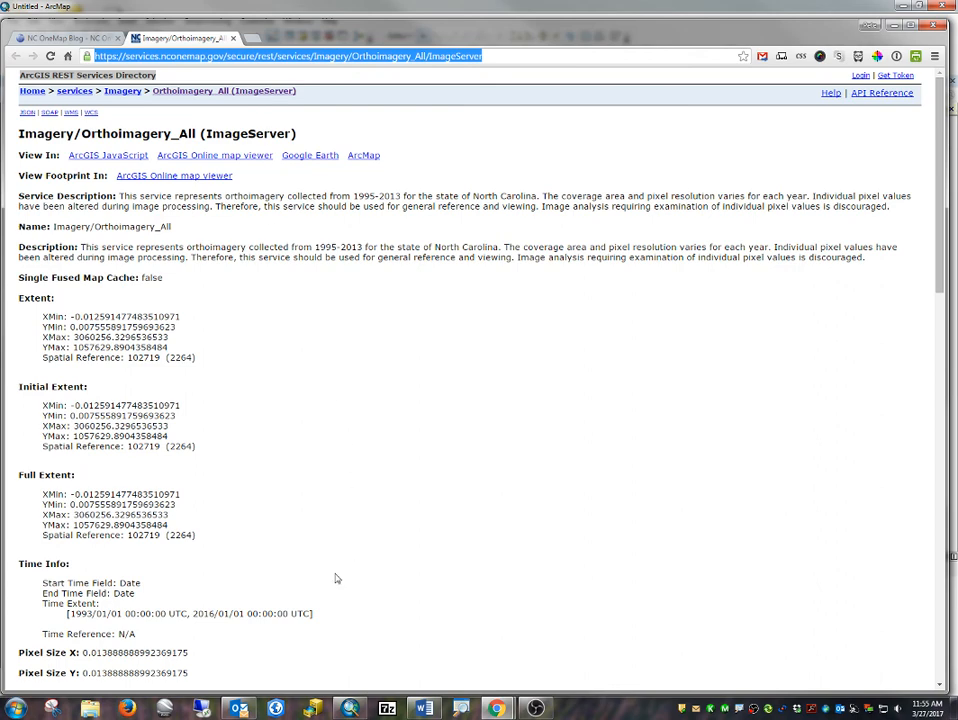
pyautogui.click(84, 40)
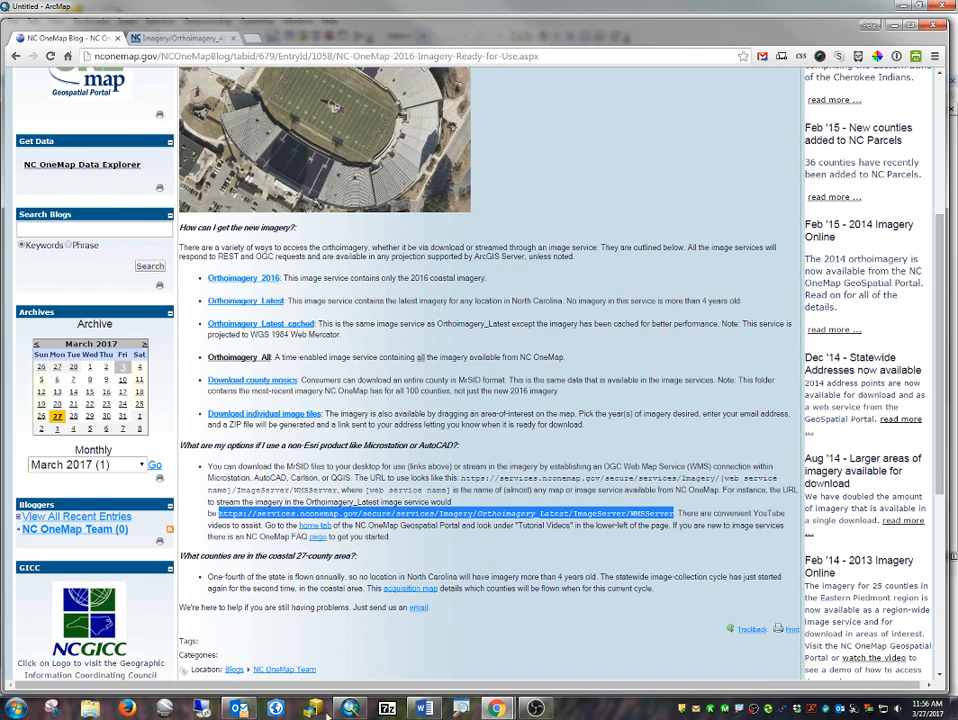
# Switch to ArcMap, collapse the Catalog's folder connections, and expand GIS Servers.
pyautogui.click(350, 709)
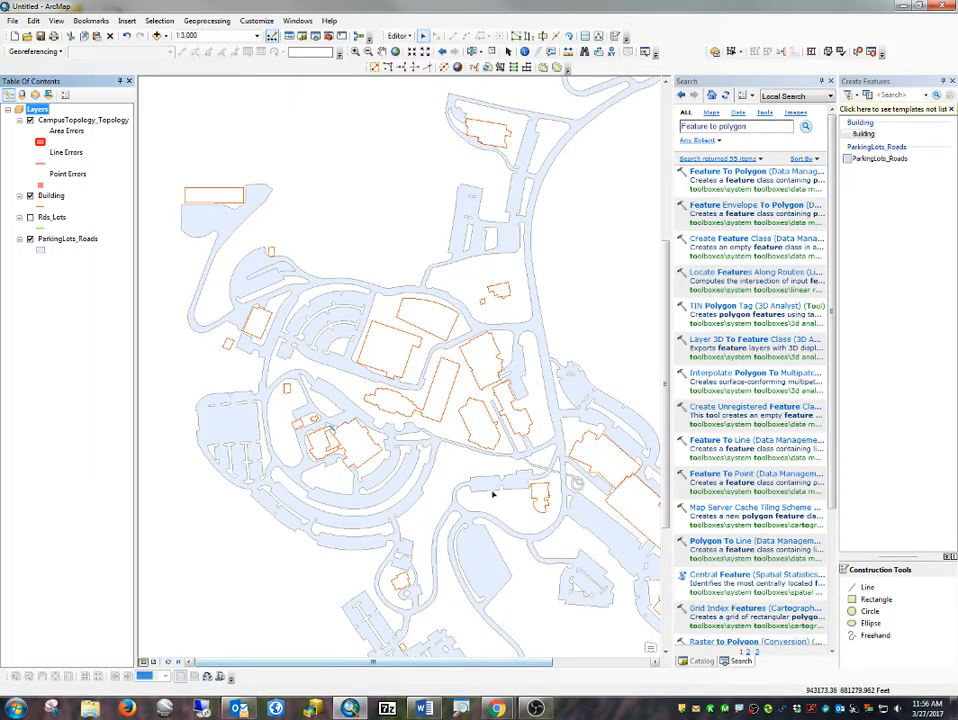
pyautogui.click(700, 661)
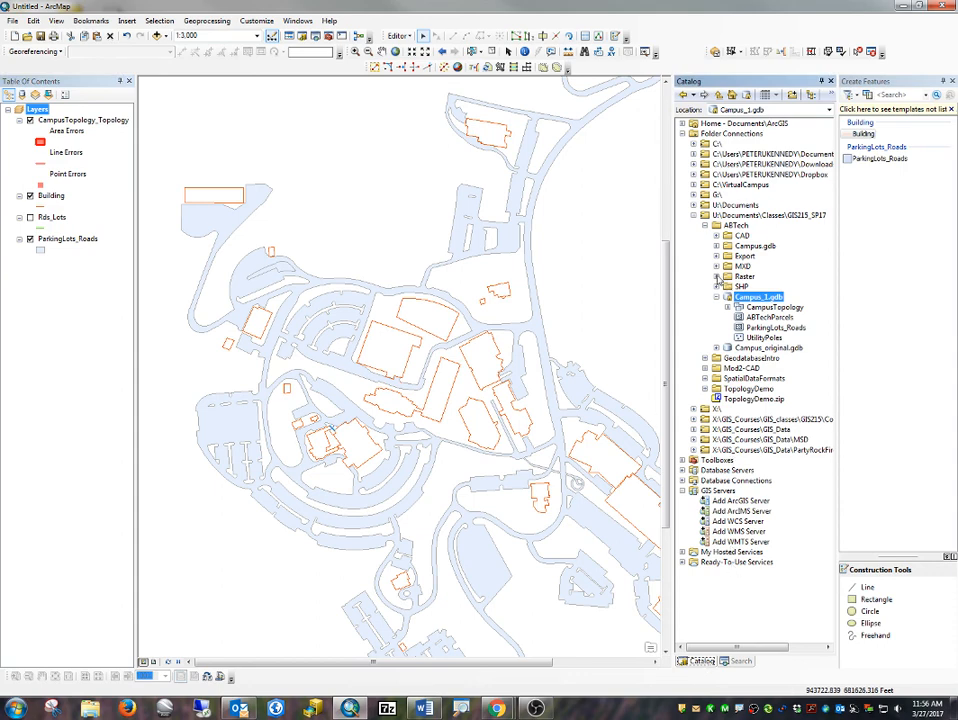
pyautogui.click(694, 215)
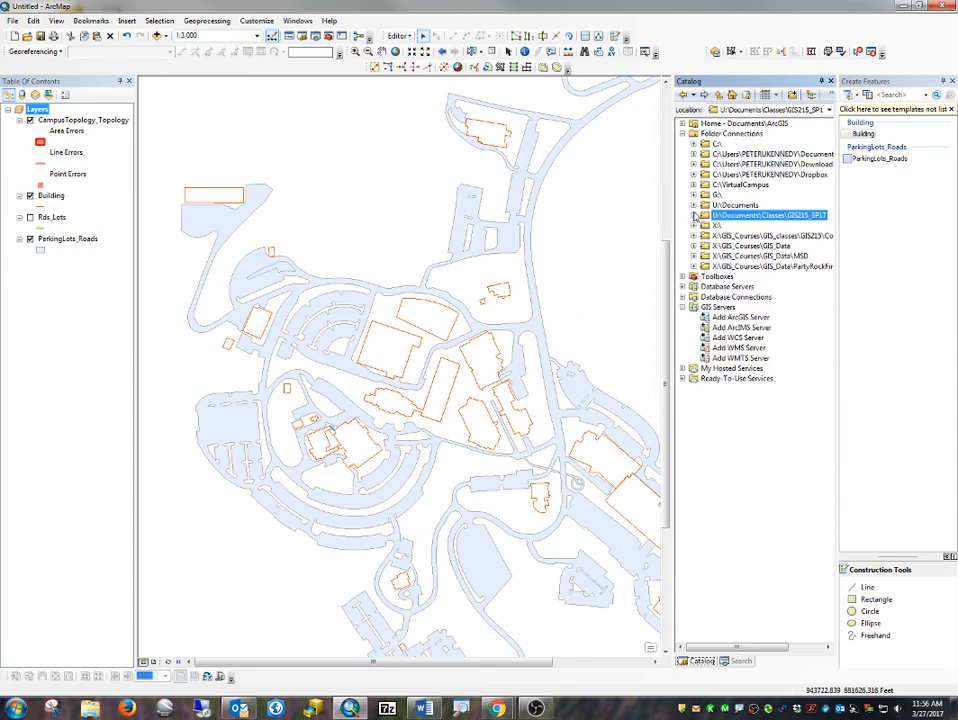
pyautogui.click(682, 133)
pyautogui.click(682, 174)
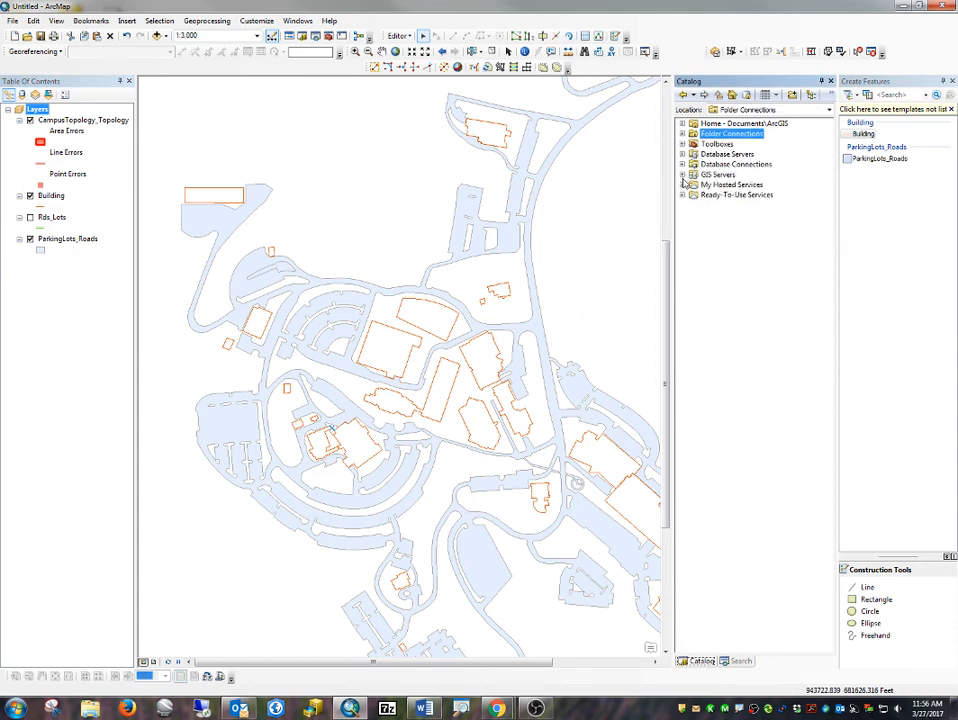
pyautogui.click(716, 175)
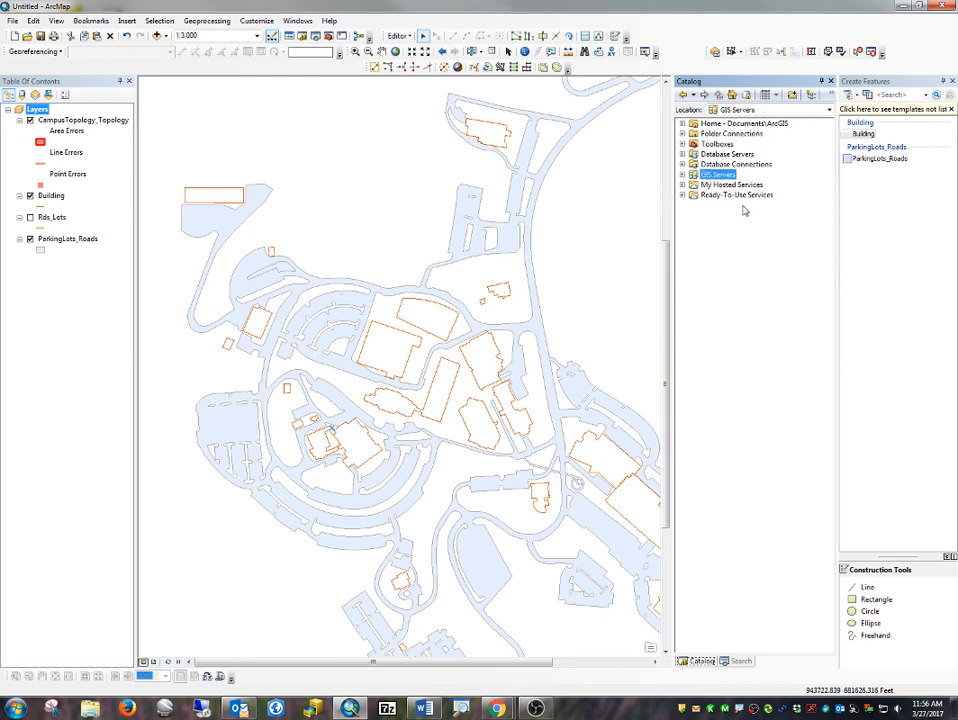
pyautogui.click(683, 175)
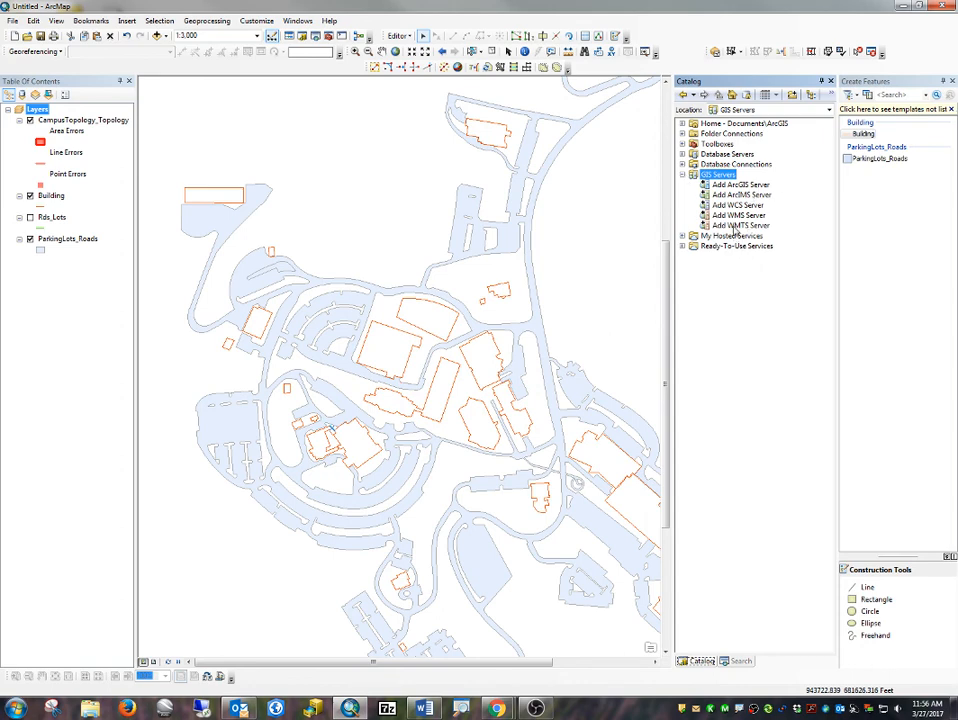
# Add an ArcGIS Server connection for using GIS services, with the copied Orthoimagery_All ImageServer address as the server URL.
pyautogui.click(738, 215)
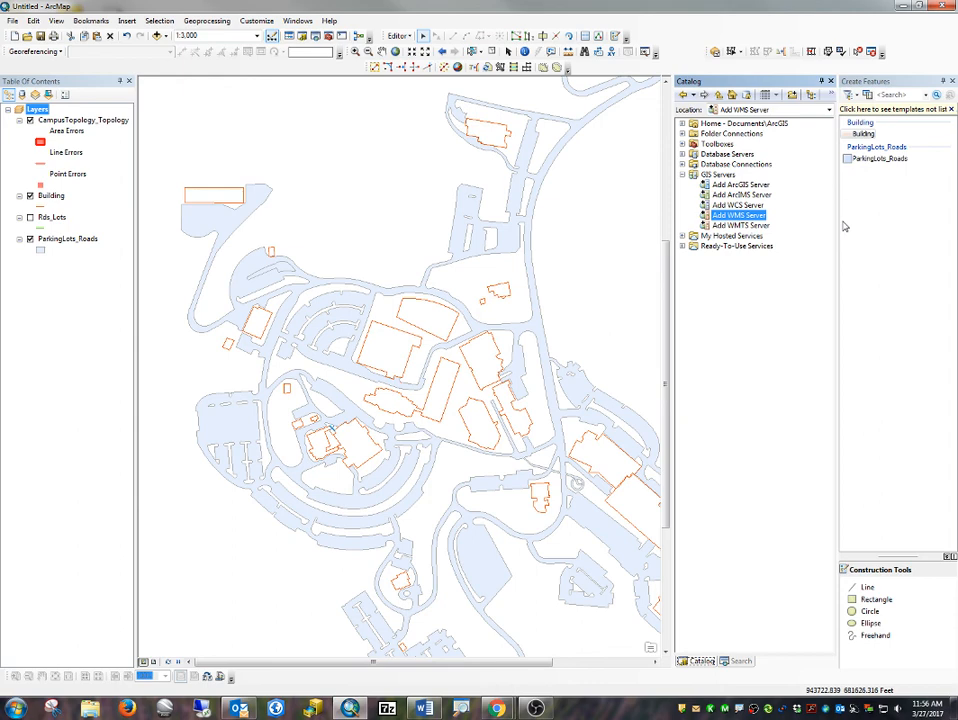
pyautogui.click(739, 185)
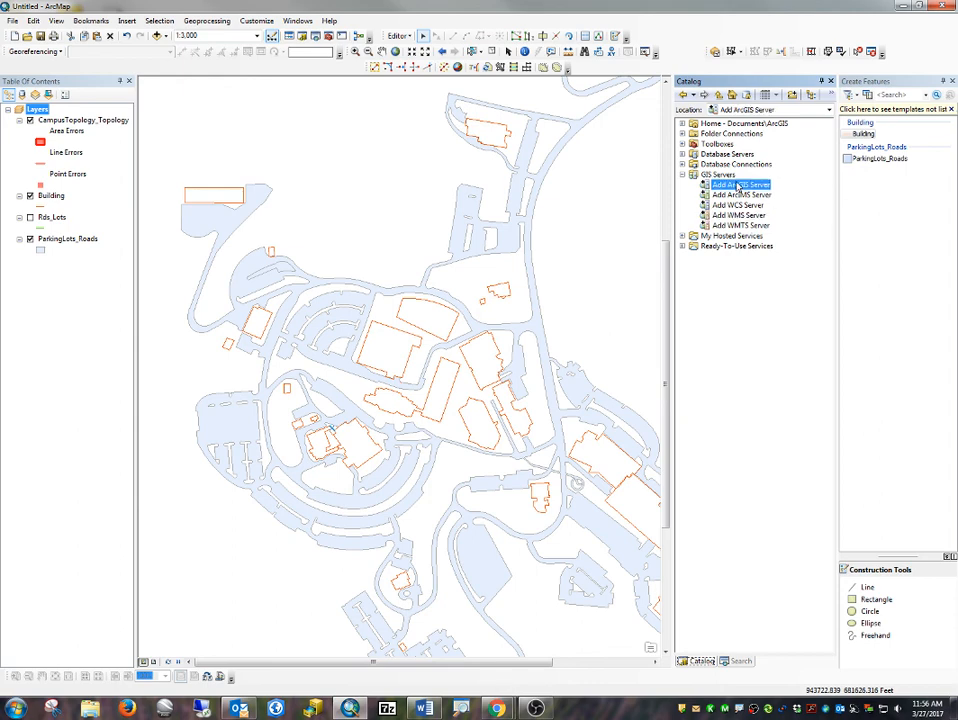
pyautogui.doubleClick(739, 185)
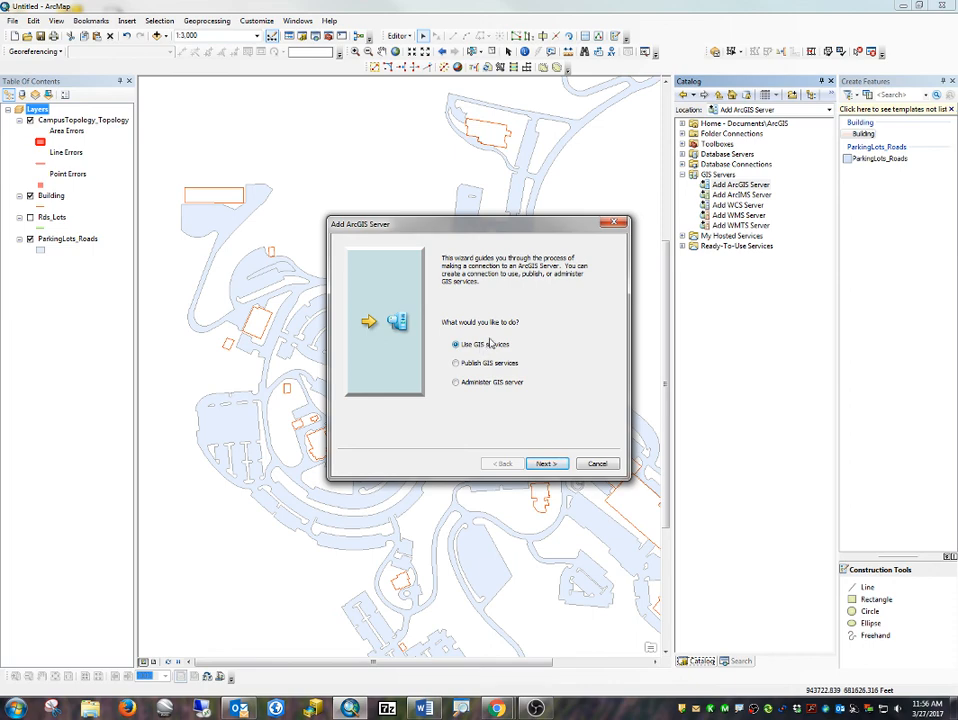
pyautogui.click(546, 463)
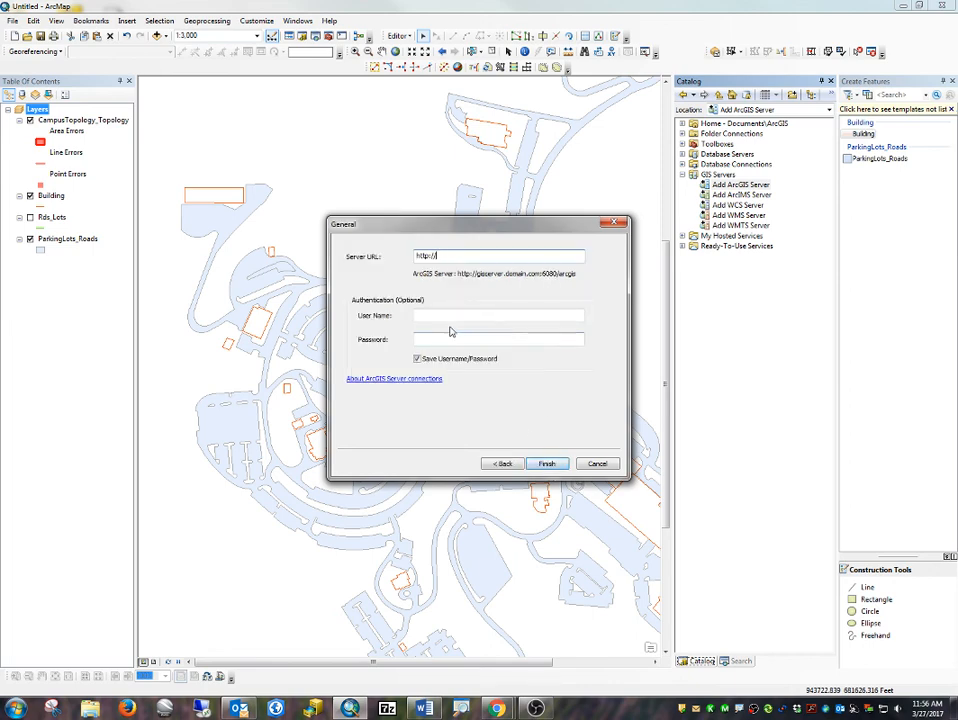
pyautogui.moveTo(475, 256); pyautogui.dragTo(435, 257)
pyautogui.rightClick(437, 258)
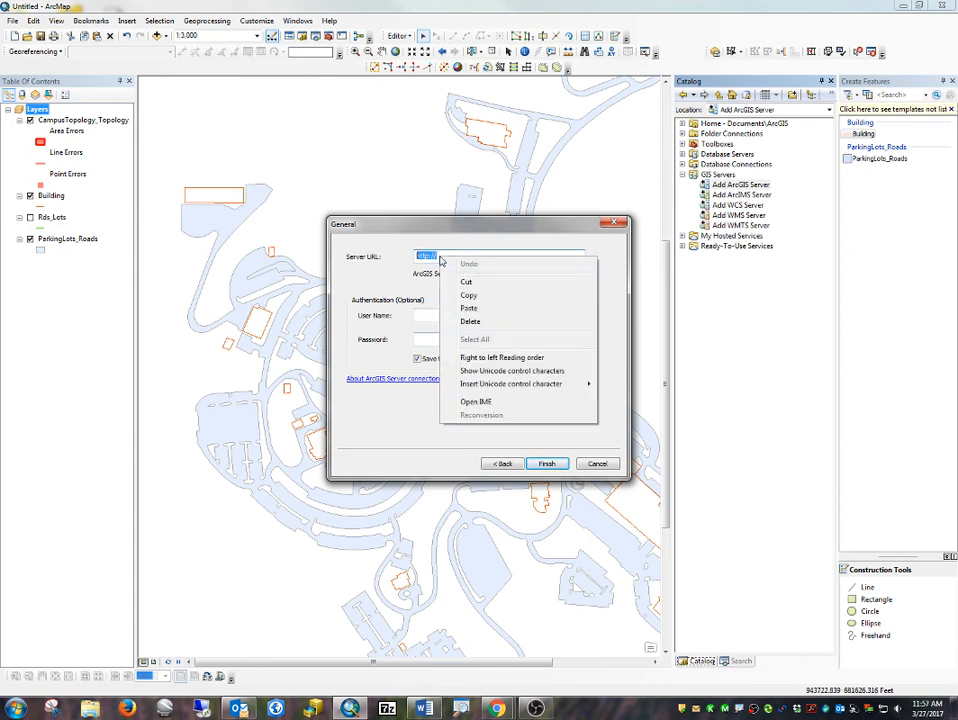
pyautogui.click(470, 308)
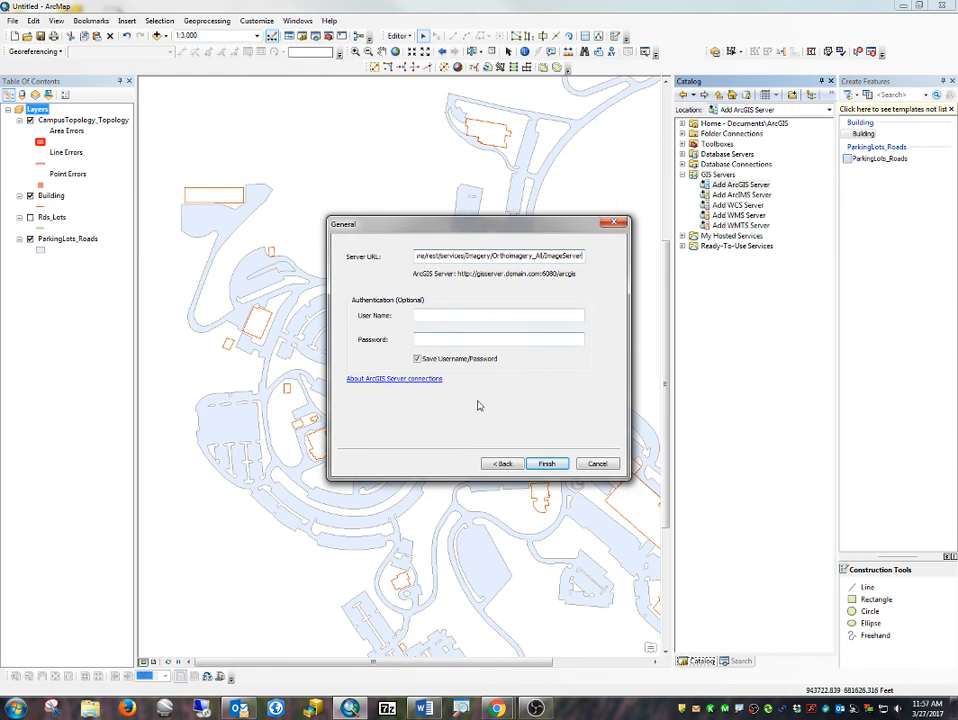
pyautogui.click(547, 464)
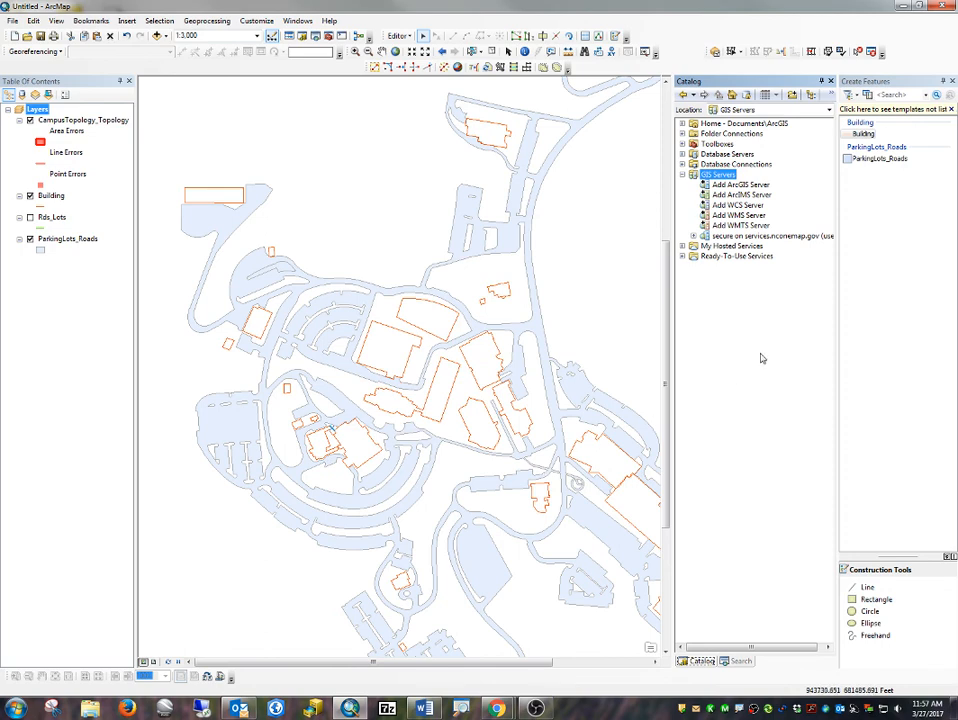
# Expand the services.nconemap.gov connection and examine its available NC1Map services, such as Landcover, Hydrography and Education.
pyautogui.click(765, 236)
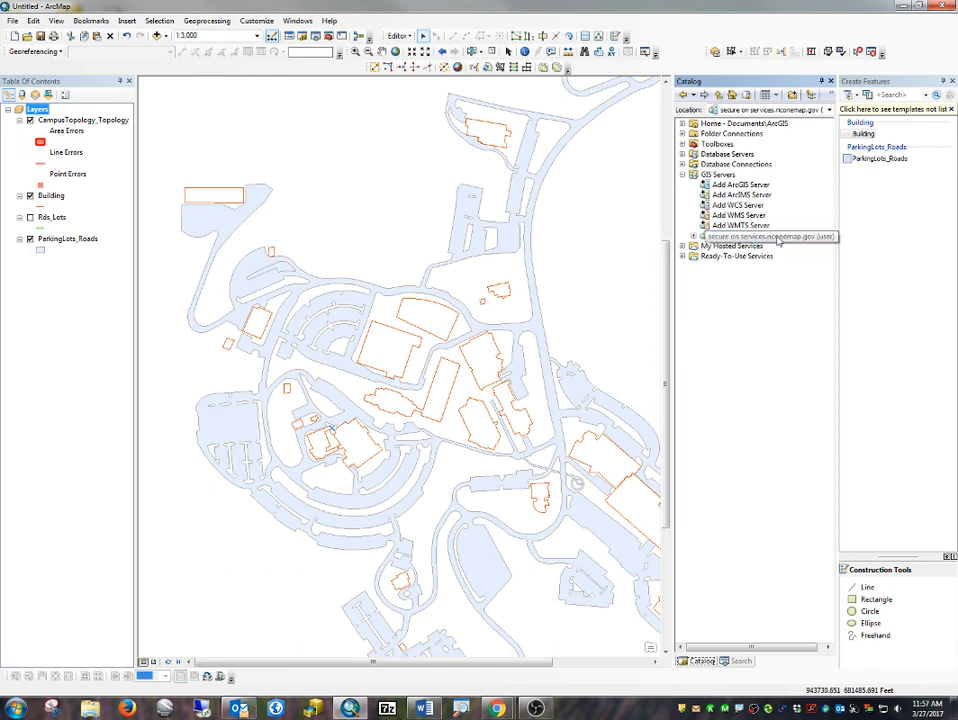
pyautogui.click(694, 237)
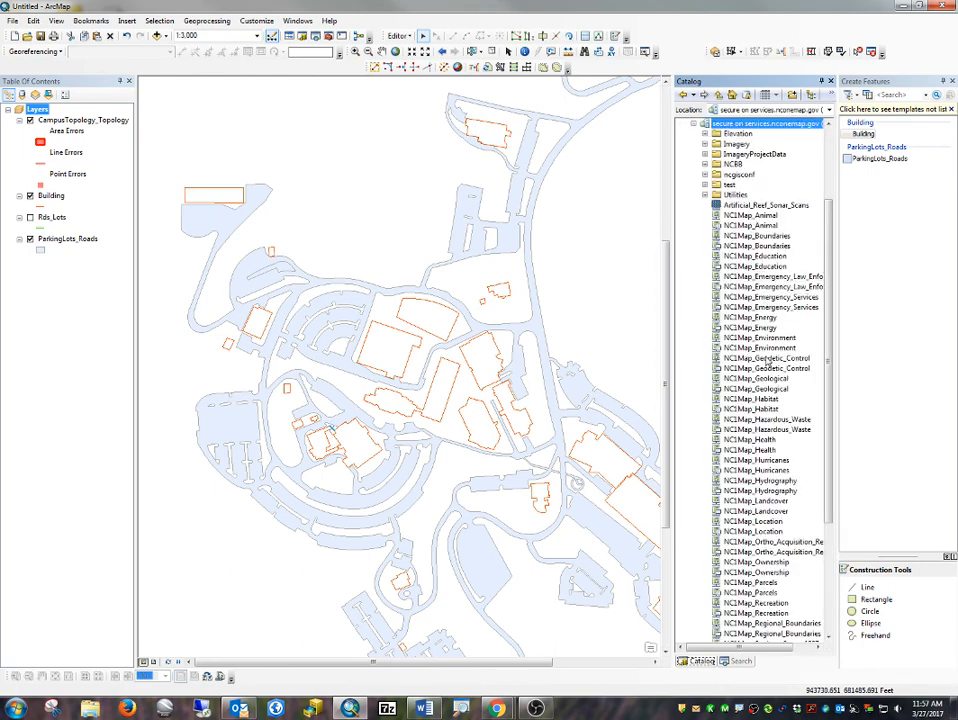
pyautogui.scroll(-1, 785, 490)
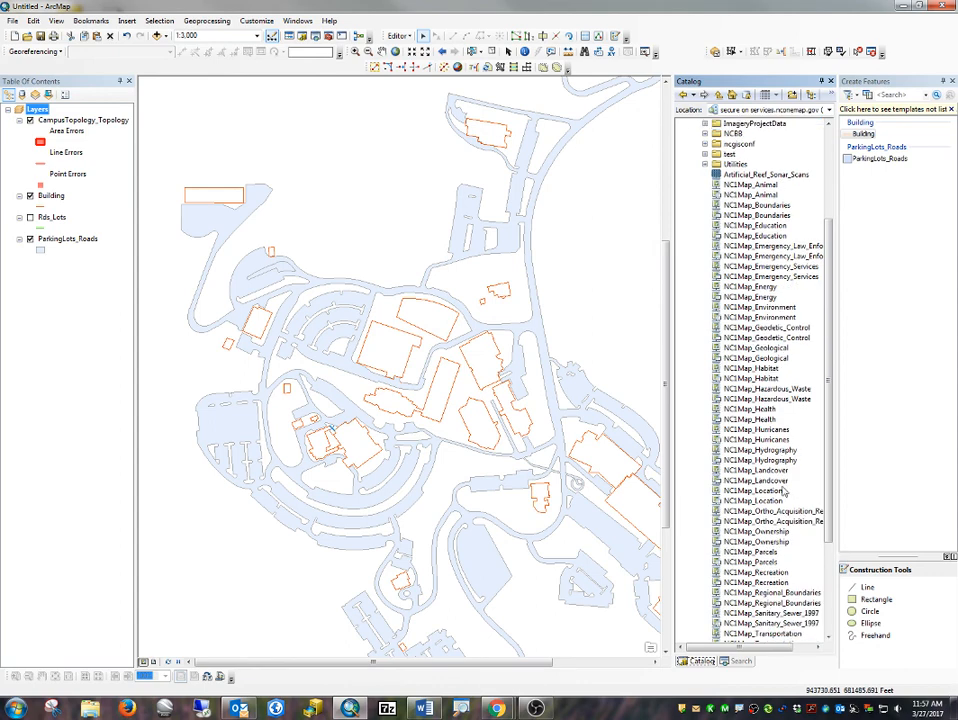
pyautogui.scroll(-2, 785, 490)
pyautogui.click(765, 420)
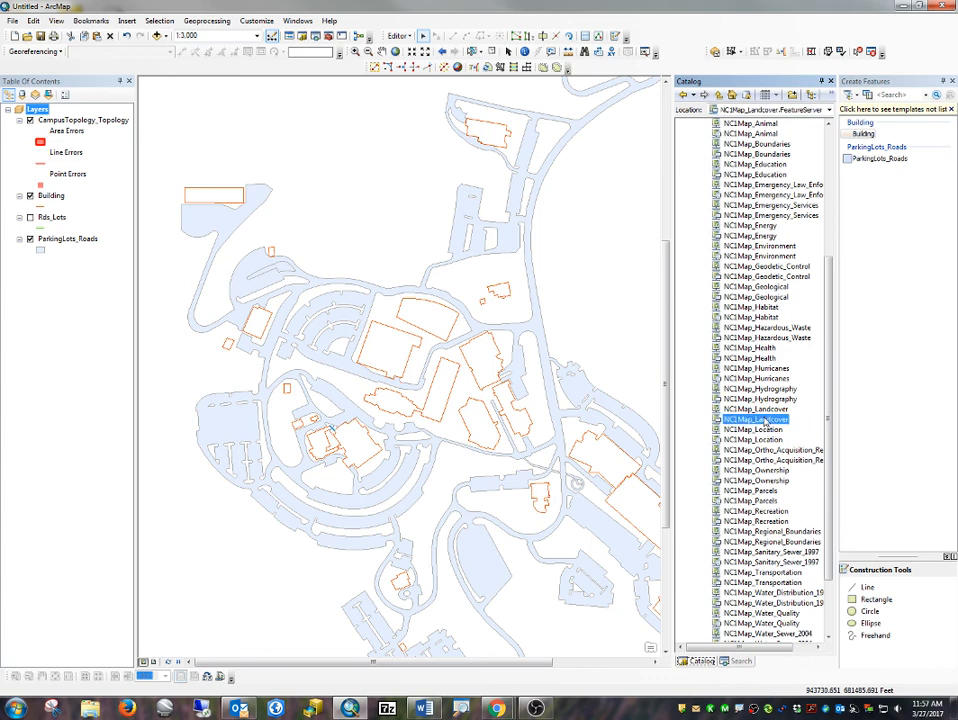
pyautogui.click(775, 389)
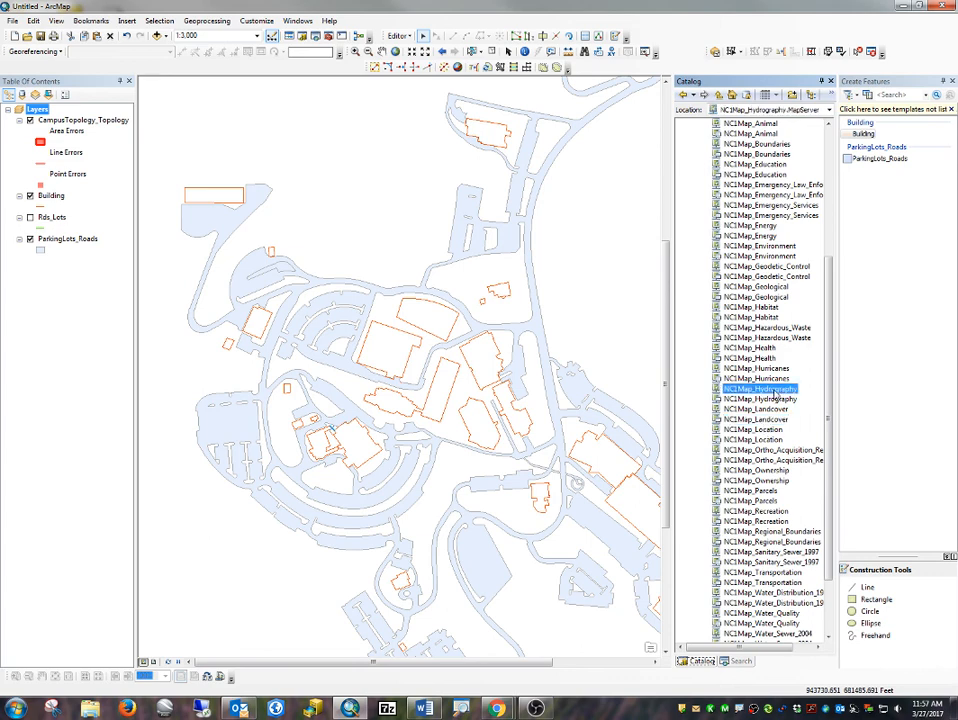
pyautogui.click(770, 236)
pyautogui.click(756, 164)
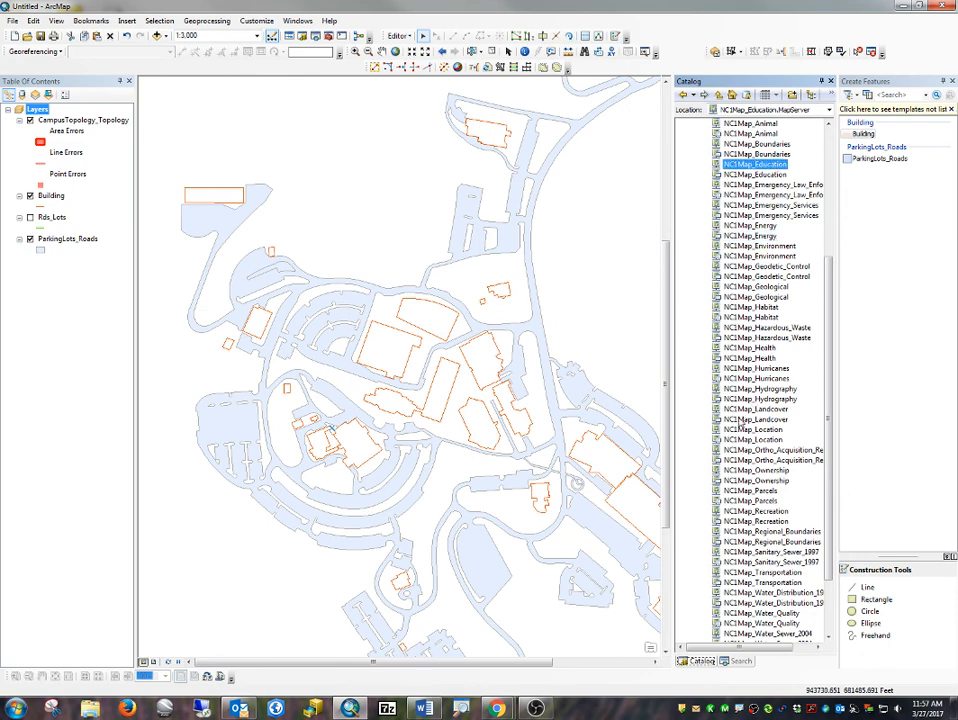
# Expand the Imagery folder of the services.nconemap.gov connection and bring its full Orthoimagery service names into view.
pyautogui.scroll(-3, 762, 578)
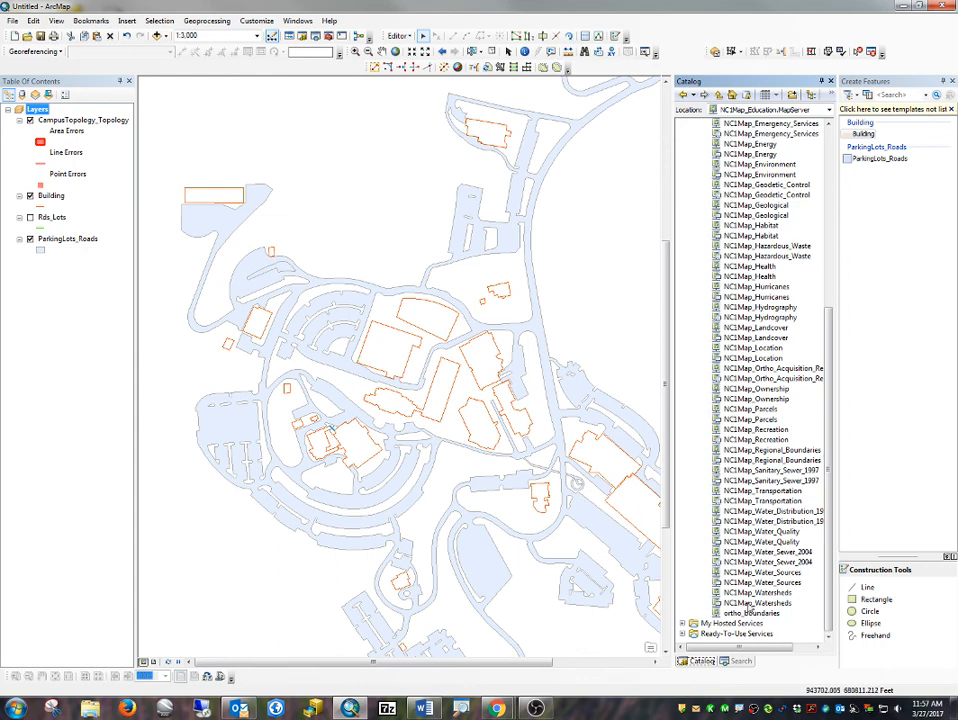
pyautogui.scroll(2, 787, 256)
pyautogui.scroll(6, 787, 256)
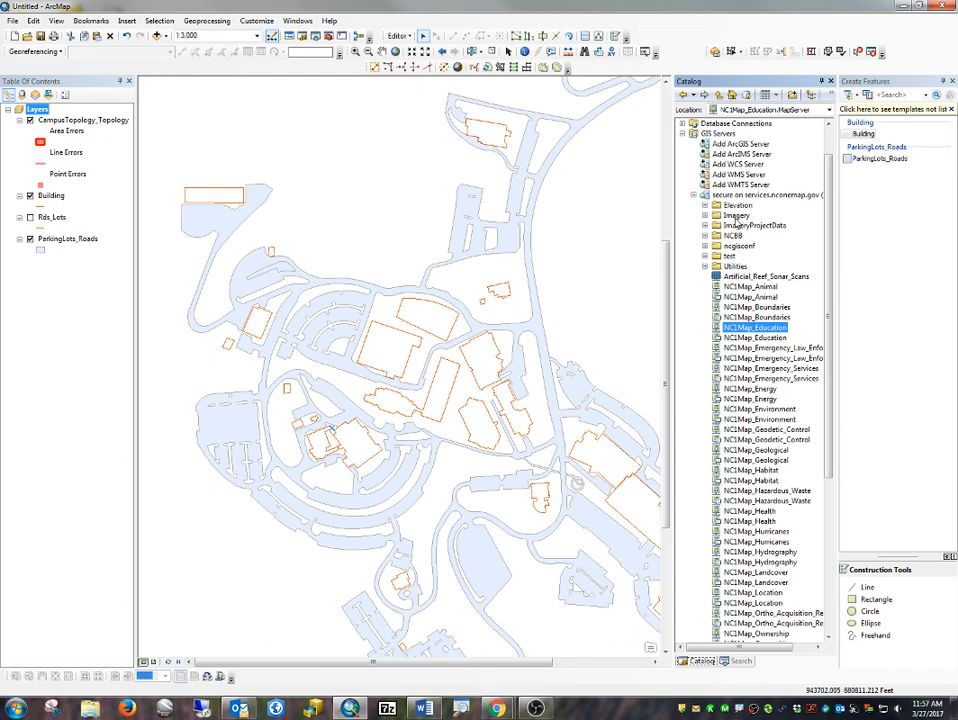
pyautogui.click(735, 215)
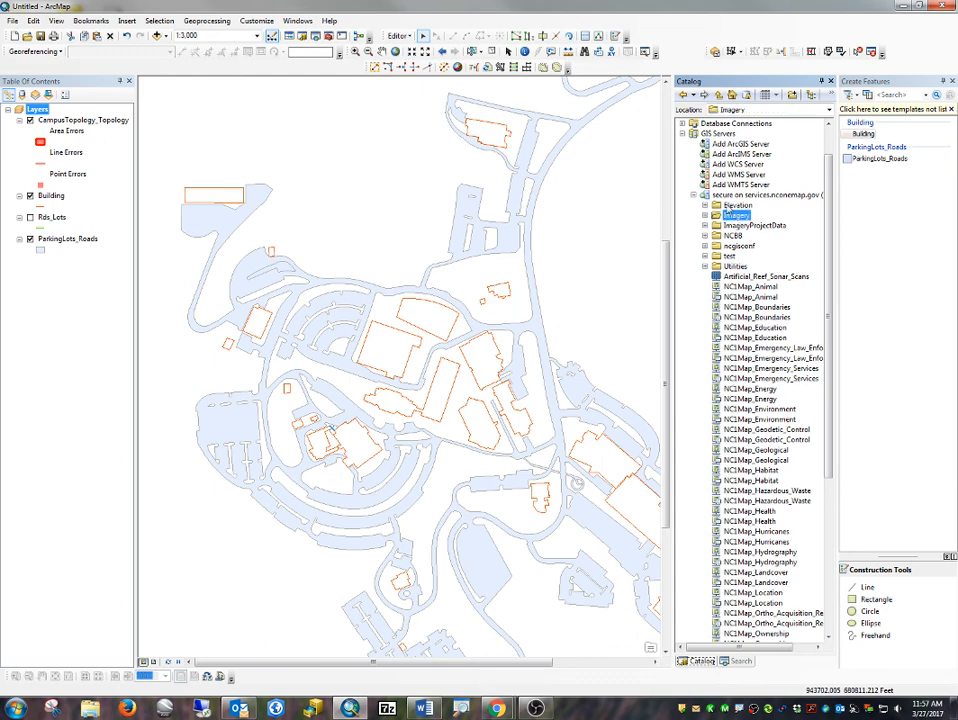
pyautogui.click(705, 216)
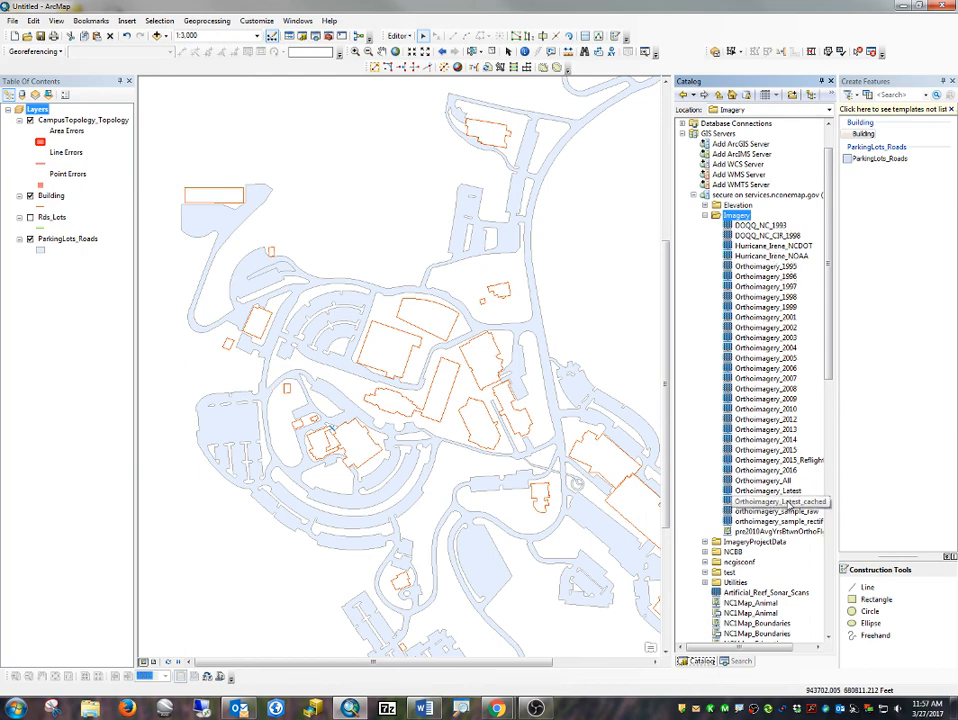
pyautogui.moveTo(745, 648); pyautogui.dragTo(756, 649)
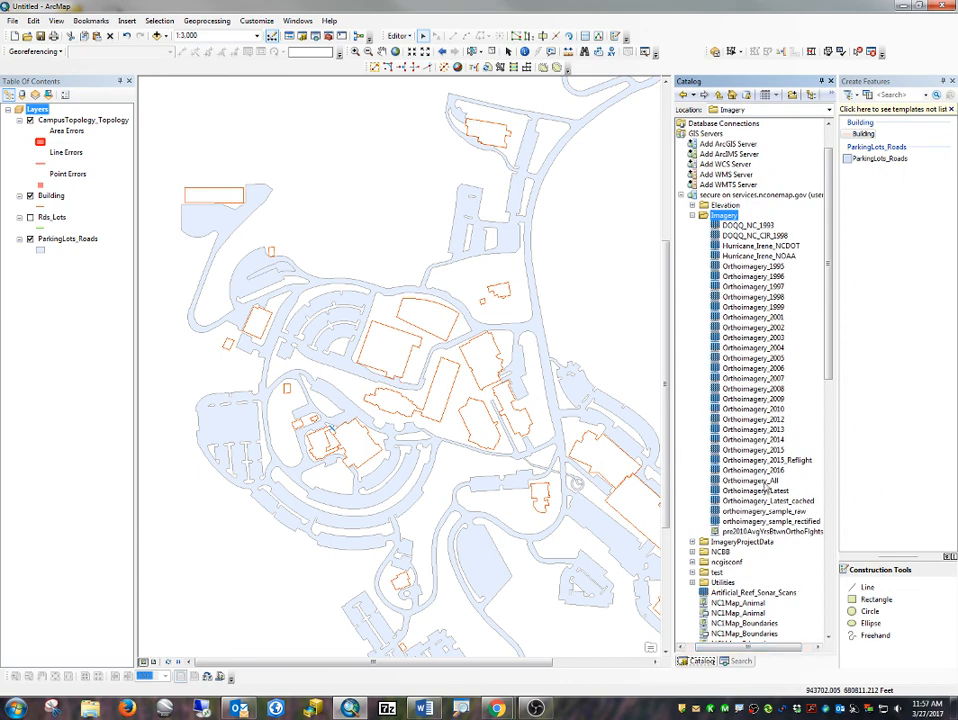
# Try the Orthoimagery_All image service as the map's imagery layer, and remove it from the map again.
pyautogui.click(760, 480)
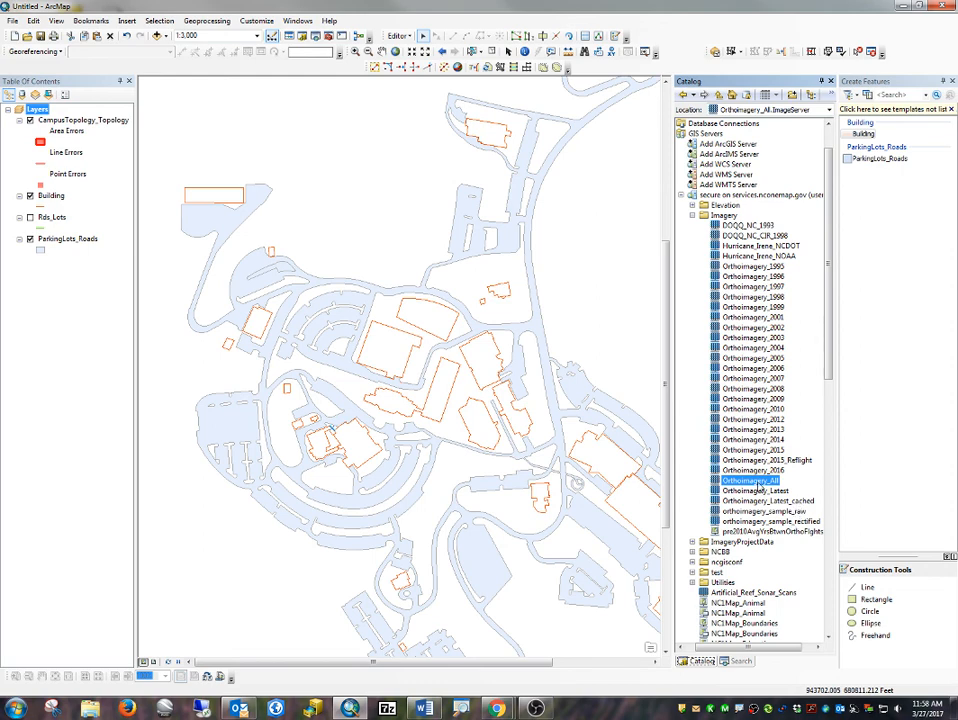
pyautogui.moveTo(736, 480); pyautogui.dragTo(427, 421)
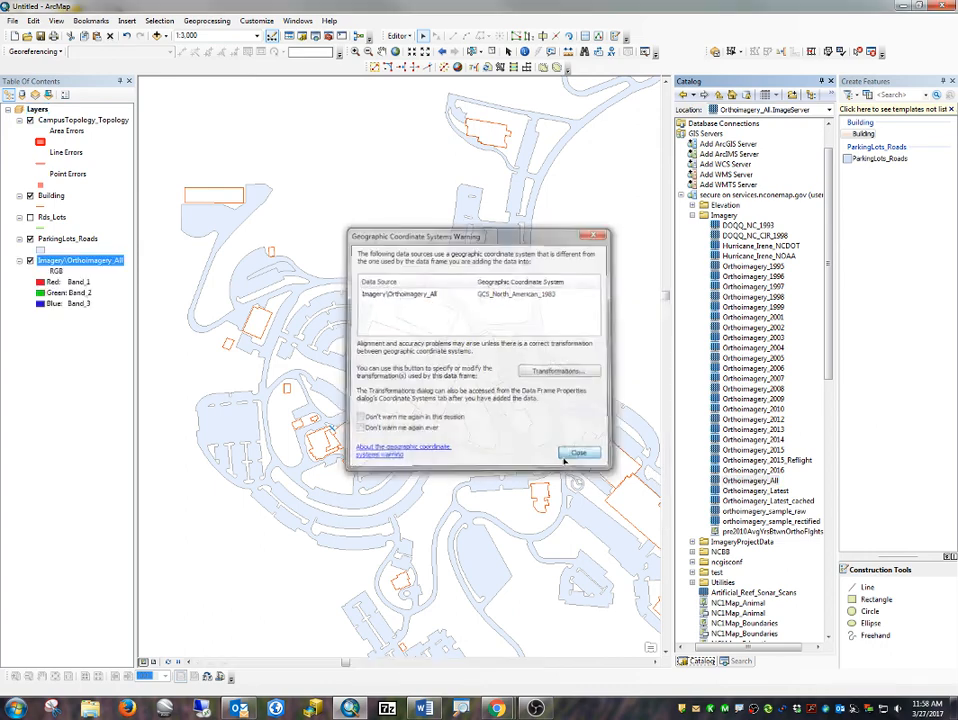
pyautogui.click(565, 454)
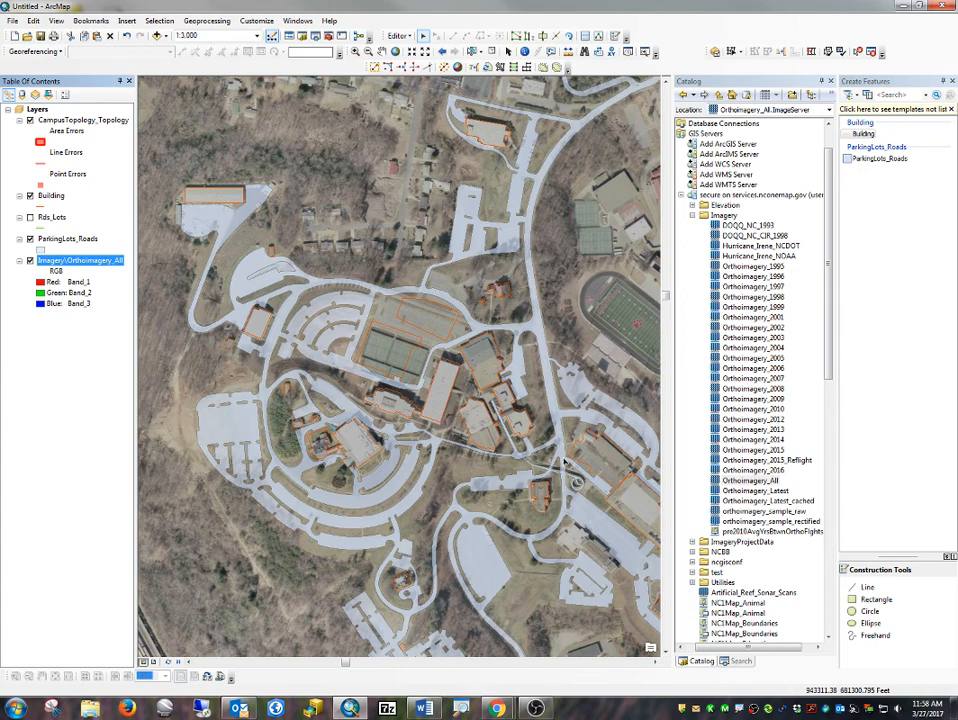
pyautogui.rightClick(70, 262)
pyautogui.click(106, 281)
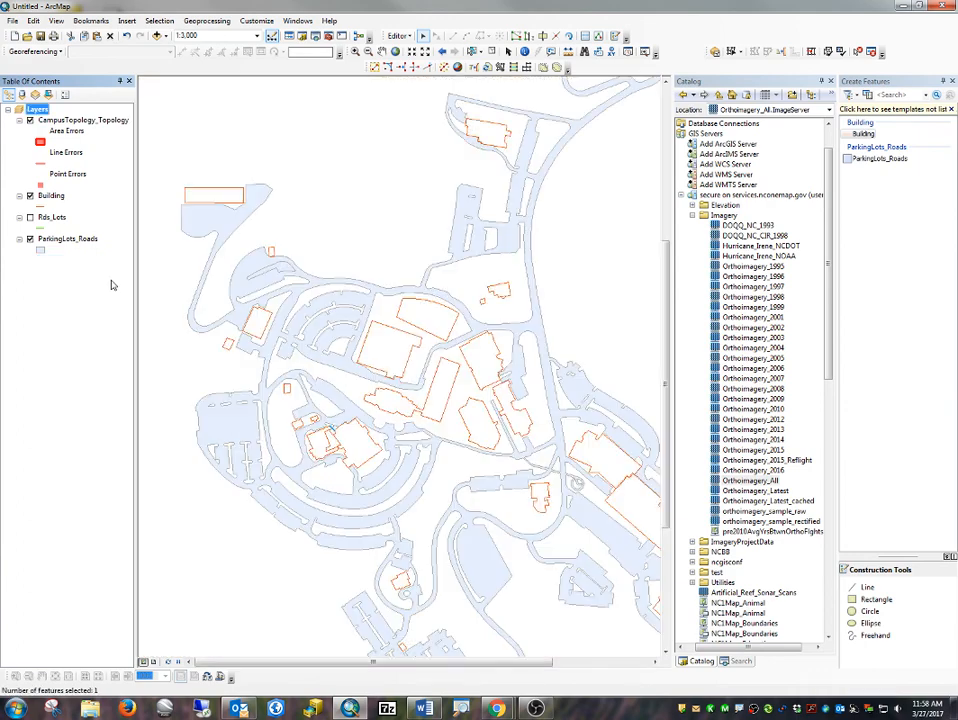
# Add the Orthoimagery_Latest image service to the map and dismiss the geographic coordinate system warning.
pyautogui.moveTo(788, 491); pyautogui.dragTo(513, 438)
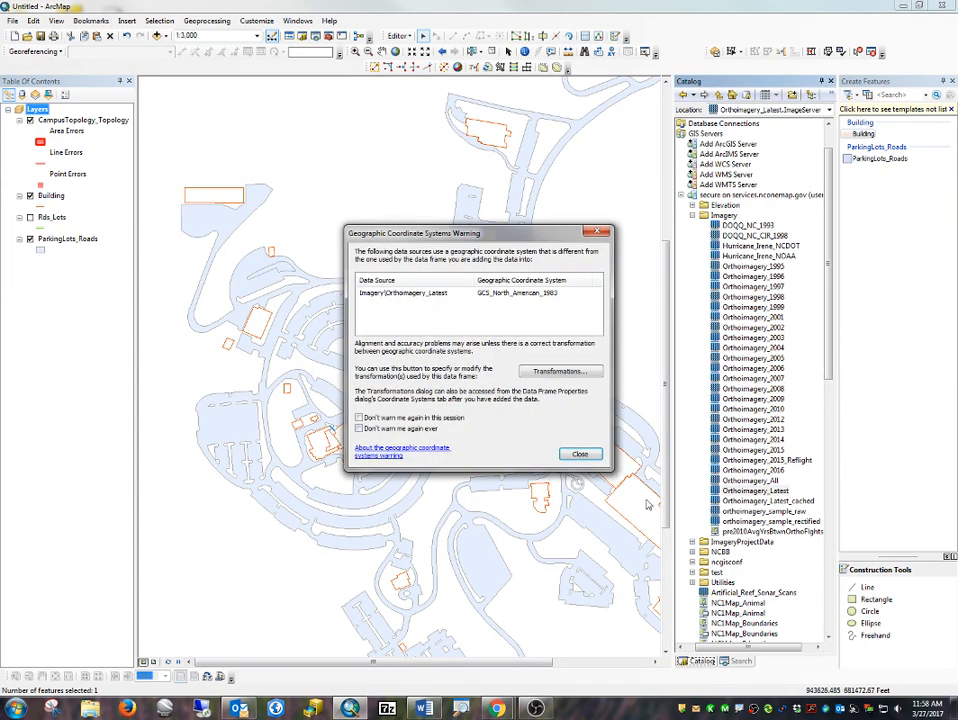
pyautogui.click(578, 453)
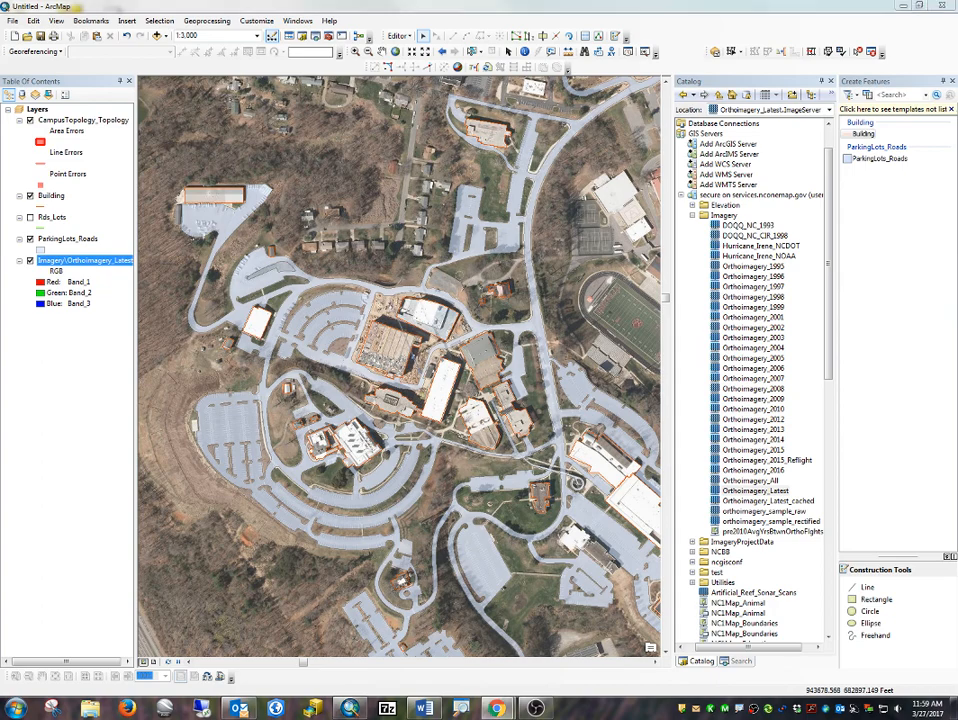
# Consult the A-B Tech campus map PDF in Chrome, and compare the campus building outlines with the Orthoimagery_Latest imagery in ArcMap.
pyautogui.click(496, 708)
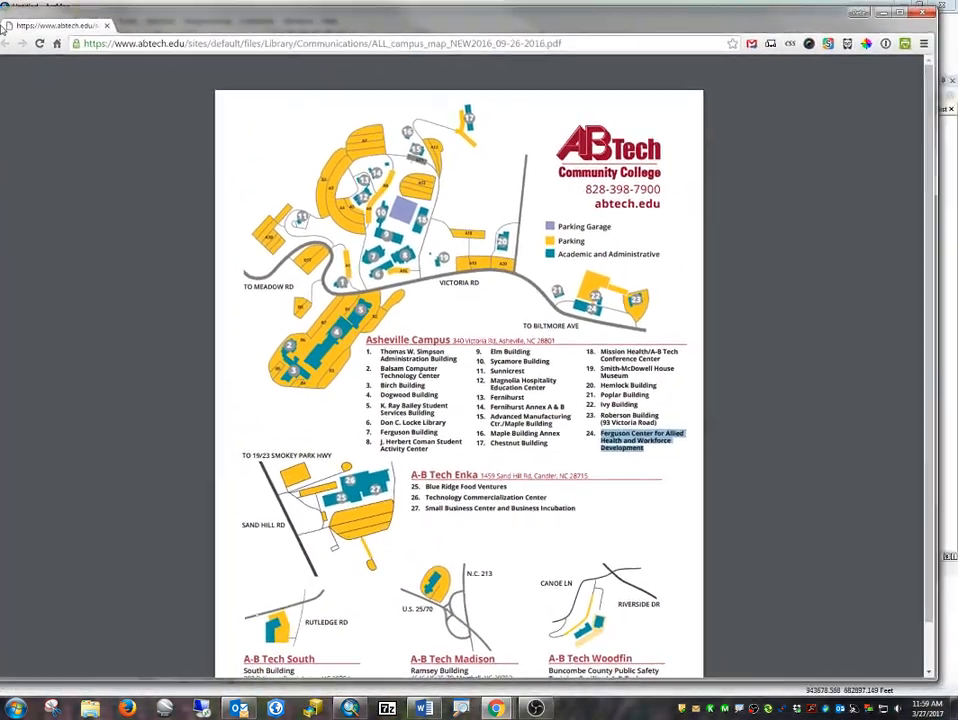
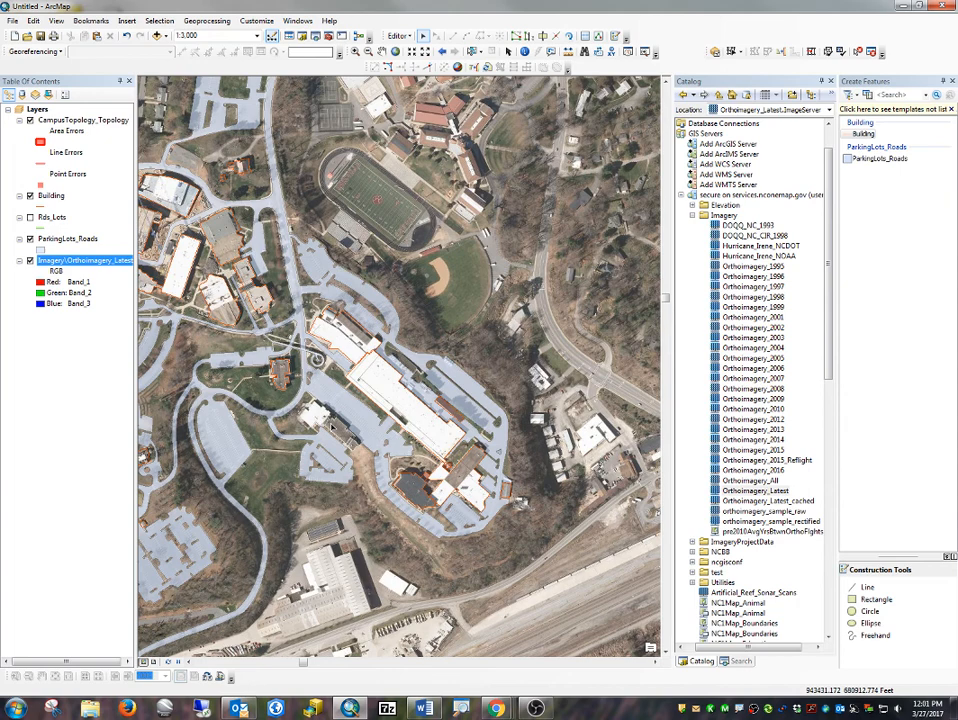
pyautogui.scroll(2, 433, 452)
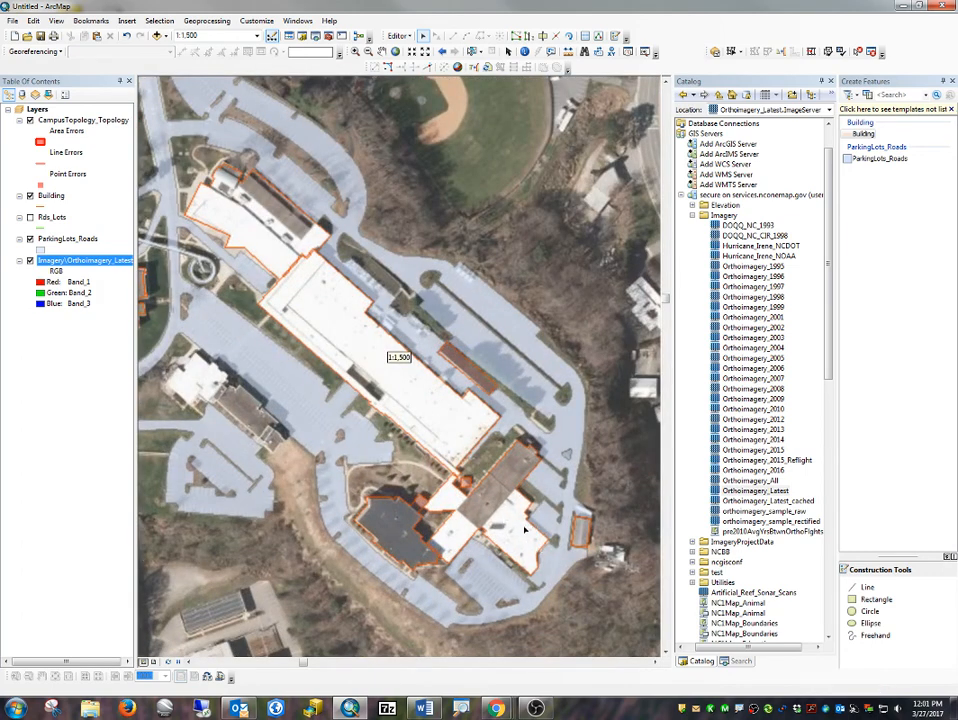
pyautogui.moveTo(524, 530); pyautogui.dragTo(520, 421)
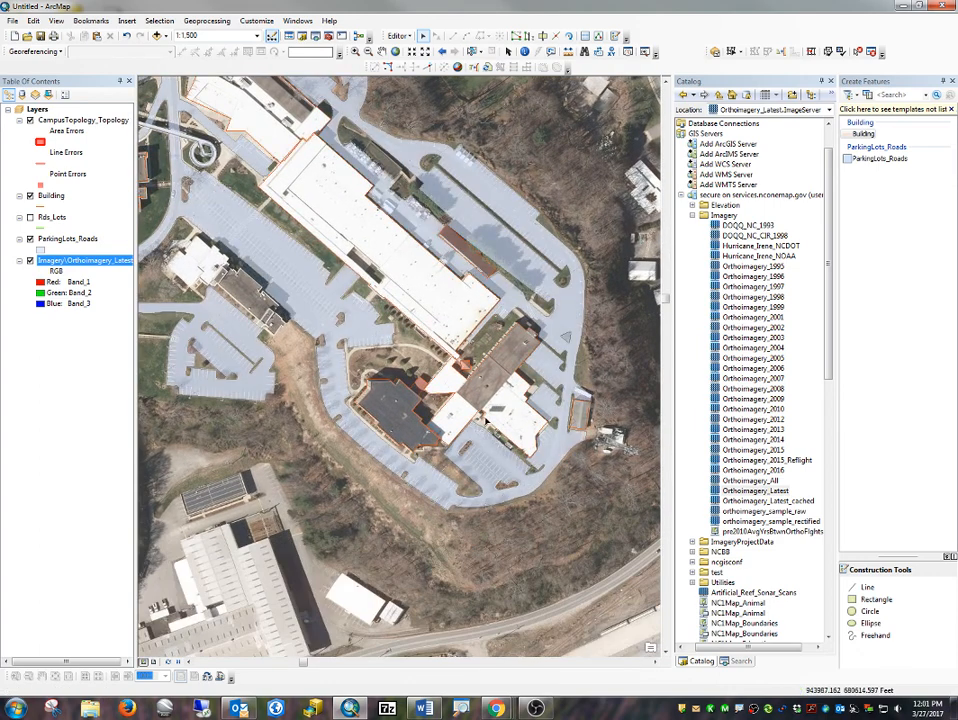
pyautogui.scroll(2, 486, 423)
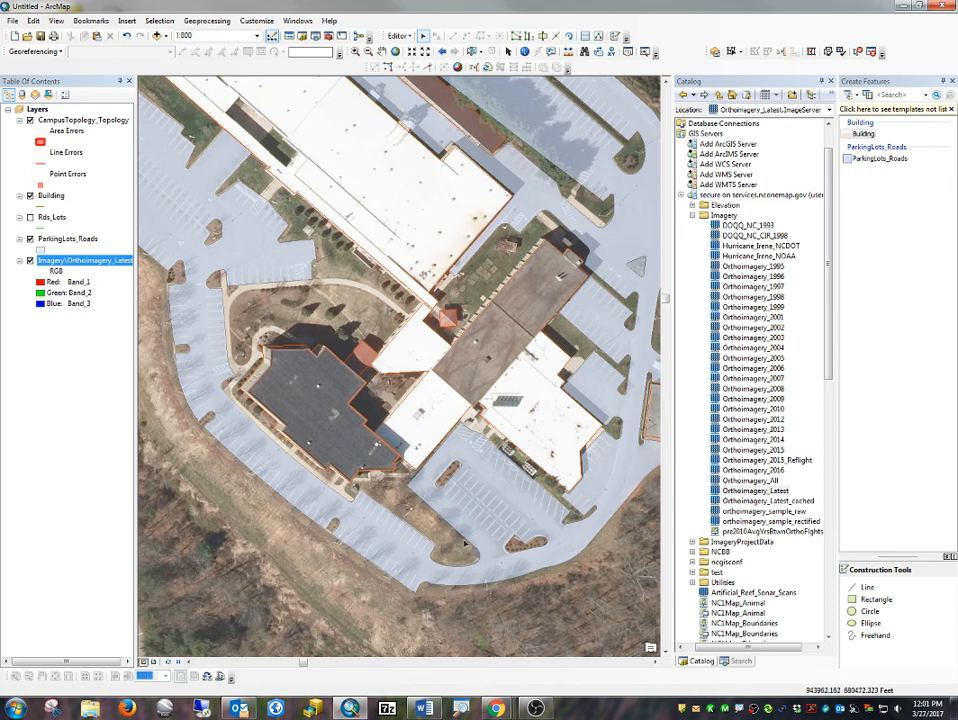
pyautogui.moveTo(323, 229); pyautogui.dragTo(601, 687)
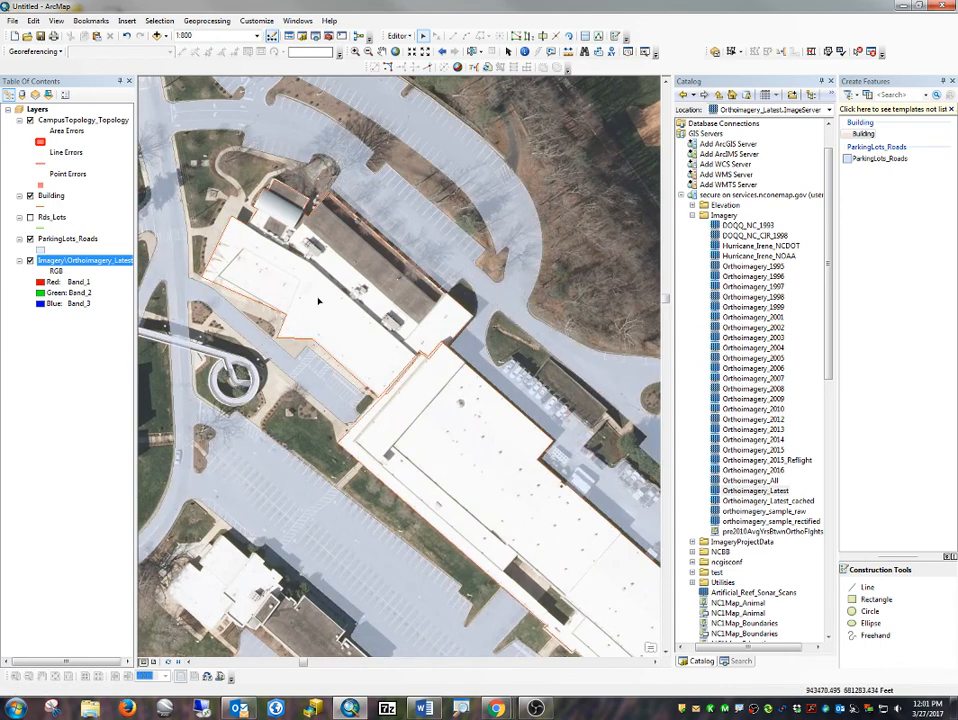
pyautogui.moveTo(317, 297); pyautogui.dragTo(606, 428)
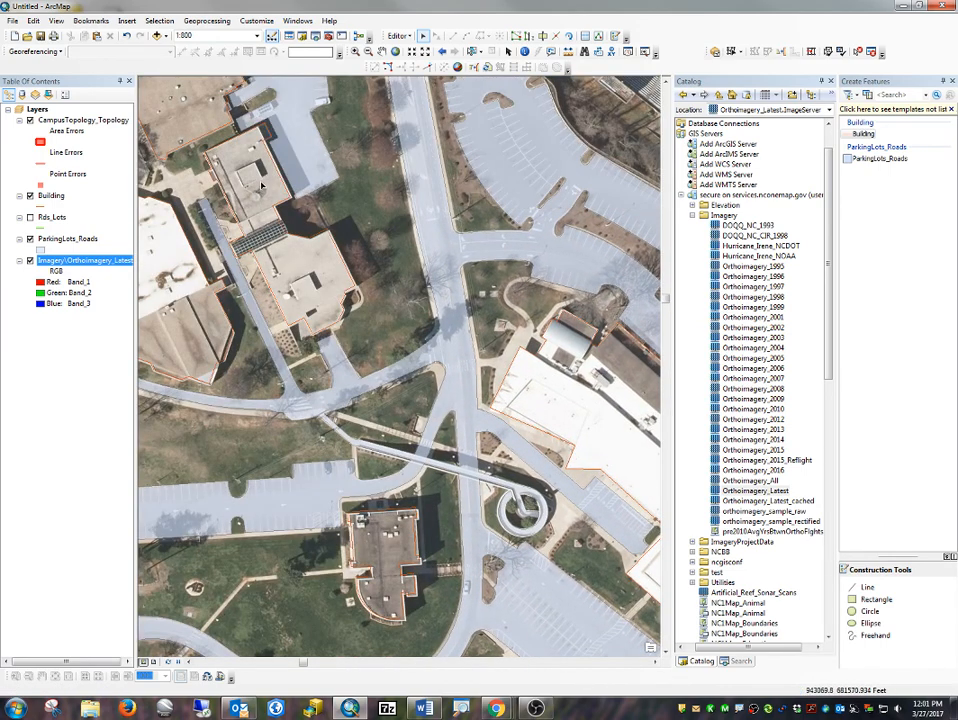
pyautogui.scroll(4, 265, 173)
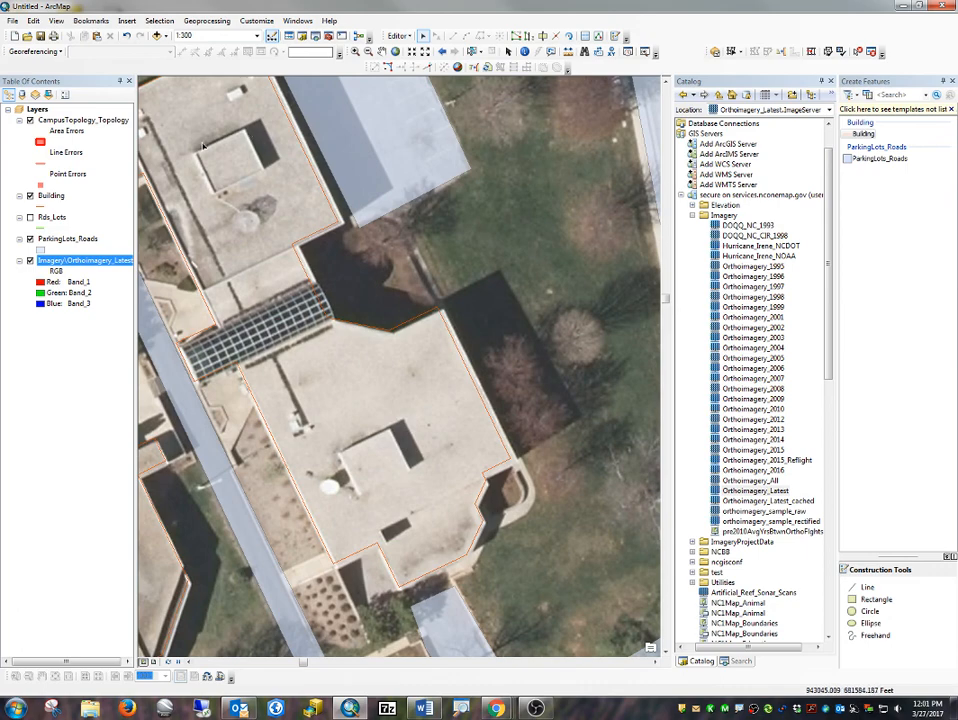
pyautogui.moveTo(212, 170); pyautogui.dragTo(687, 216)
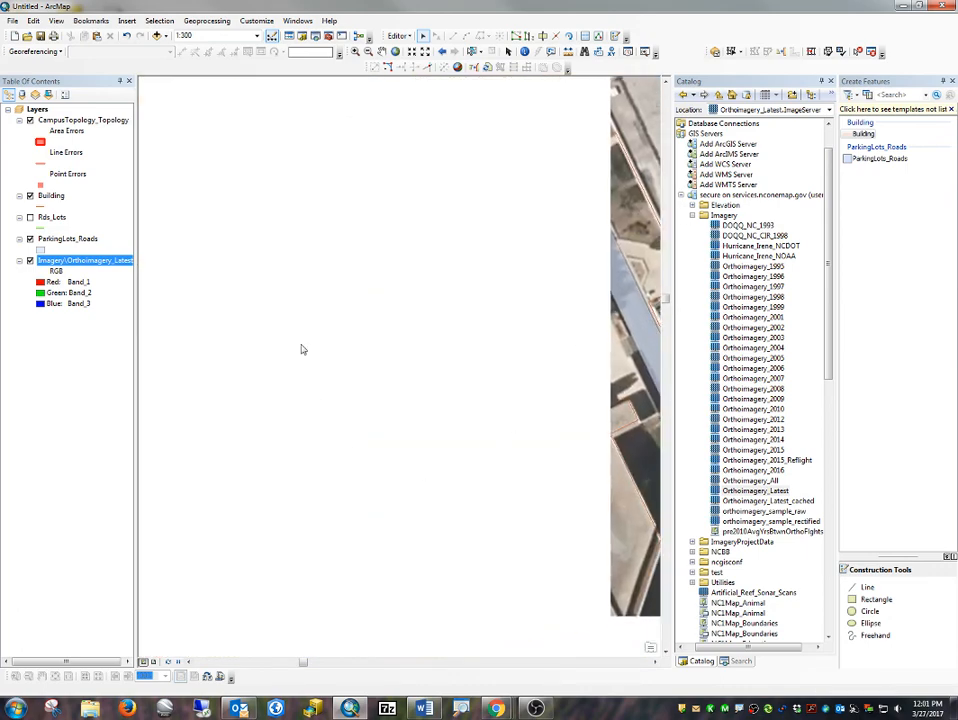
pyautogui.scroll(2, 374, 387)
pyautogui.scroll(-4, 374, 387)
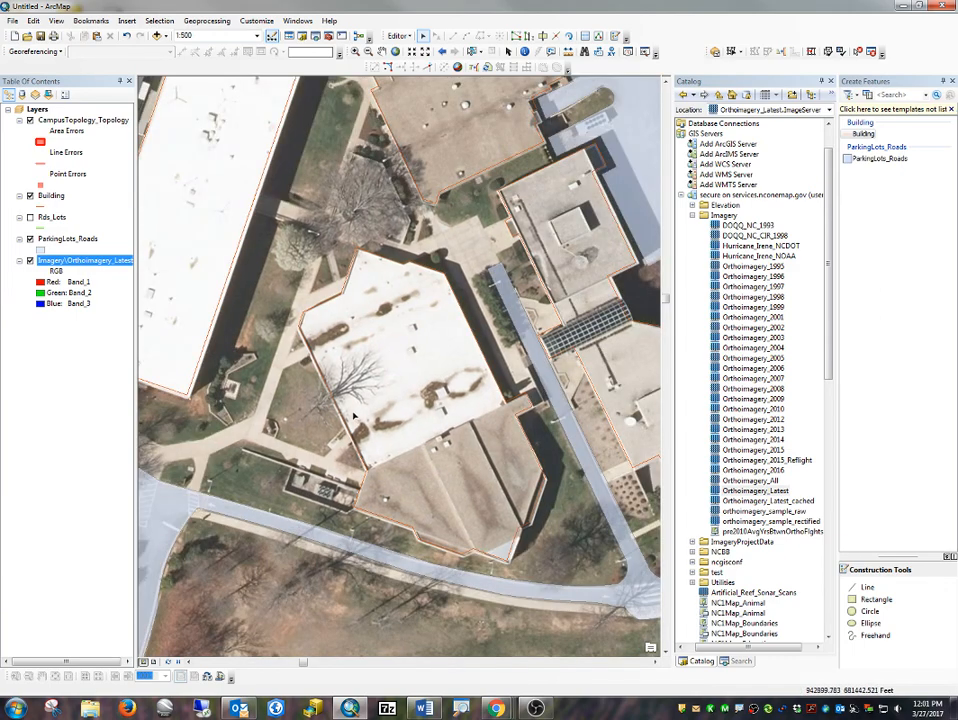
pyautogui.scroll(2, 281, 333)
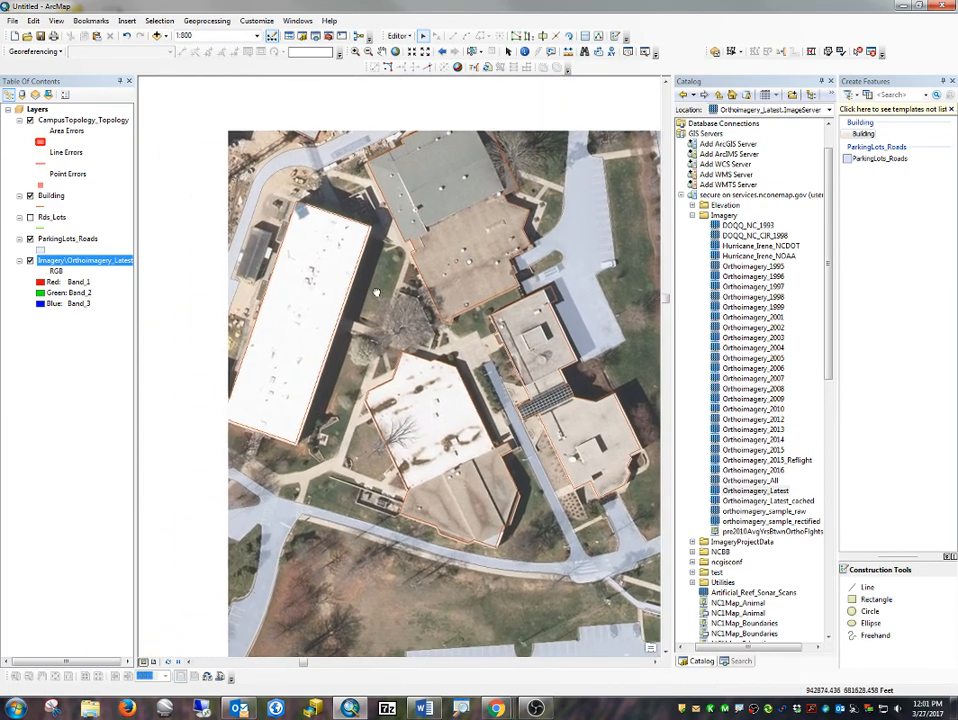
pyautogui.moveTo(376, 292); pyautogui.dragTo(196, 58)
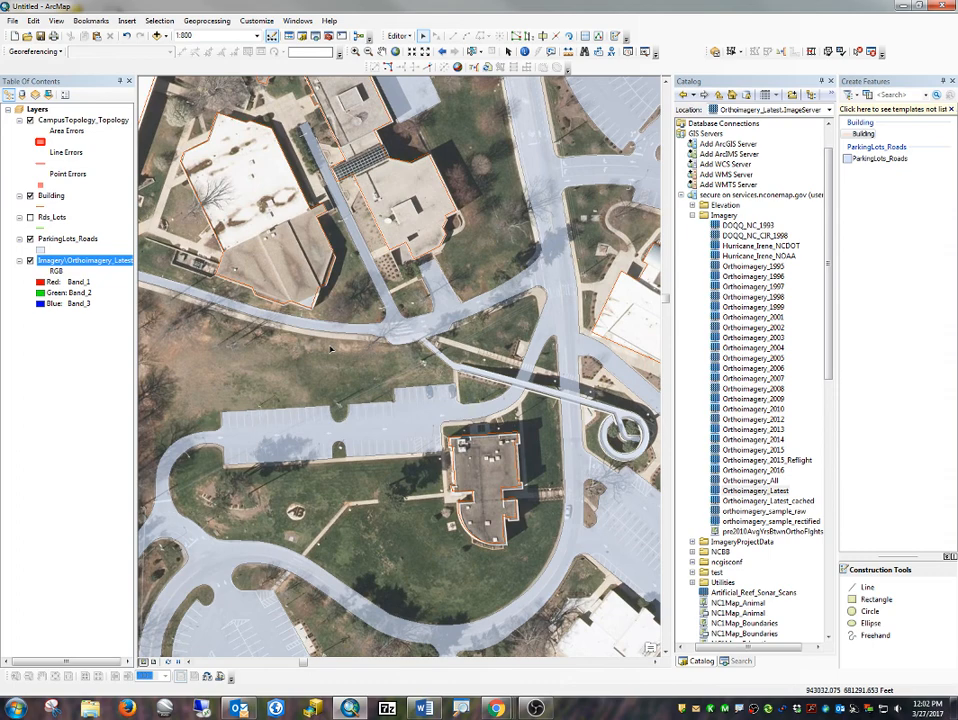
pyautogui.moveTo(557, 387); pyautogui.dragTo(63, 466)
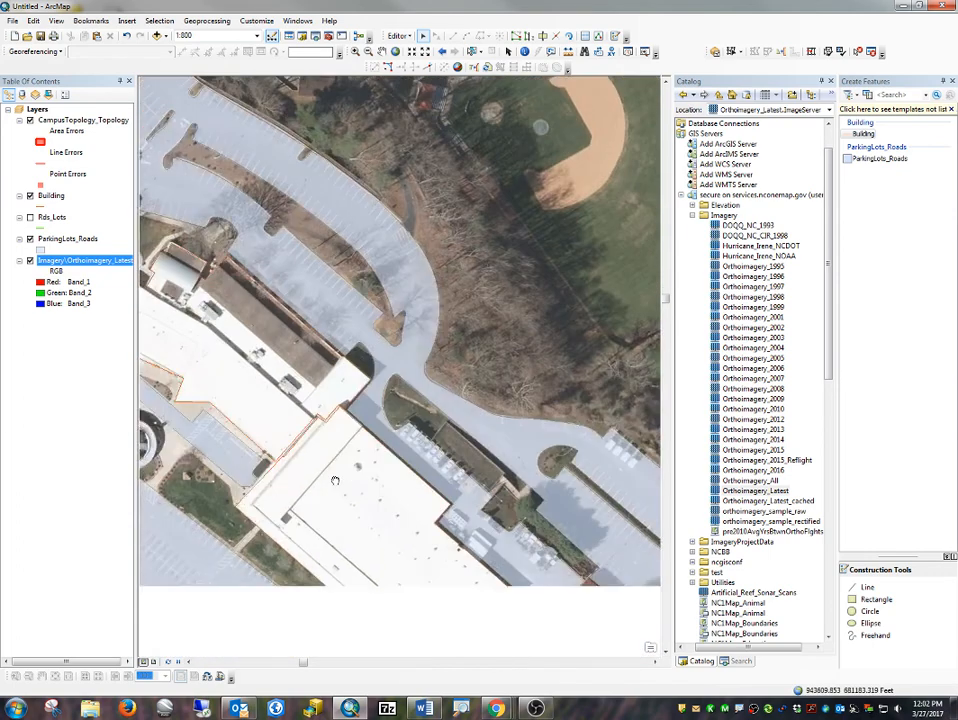
pyautogui.moveTo(333, 547); pyautogui.dragTo(278, 242)
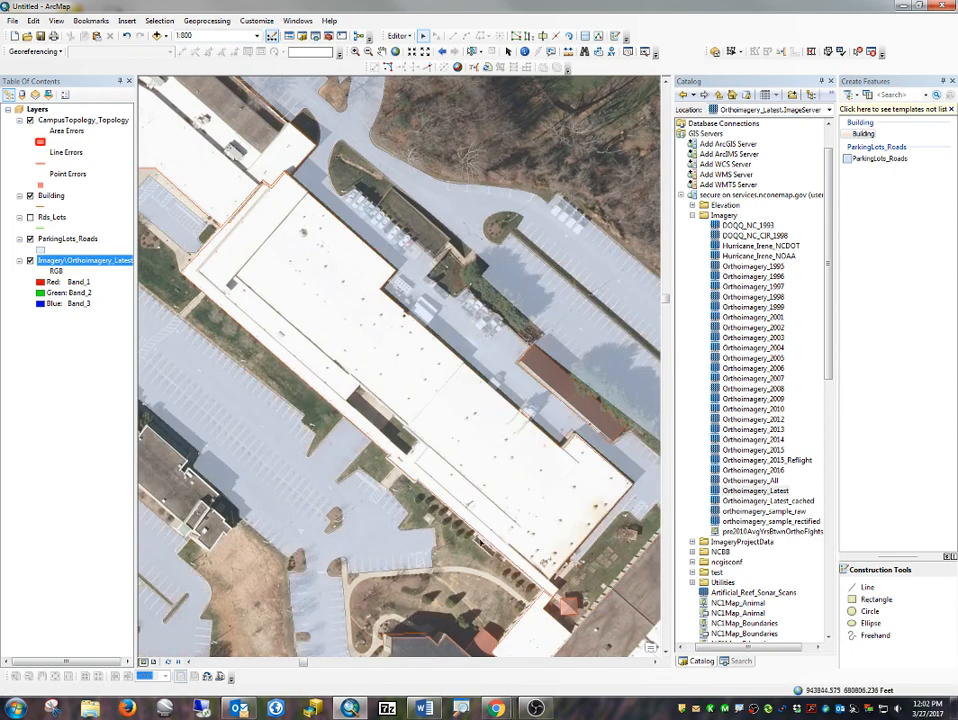
pyautogui.moveTo(472, 544); pyautogui.dragTo(396, 236)
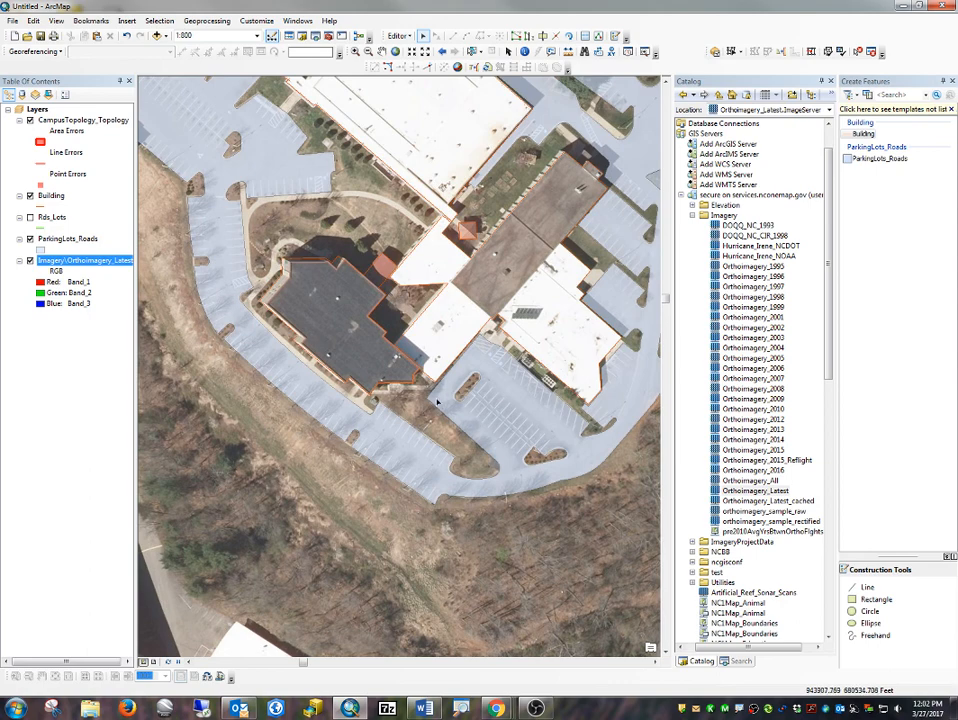
# Edit the vertices of the dark-roofed building's outline at the campus's southeast end so its northern edge follows the roof in the imagery.
pyautogui.scroll(2, 438, 402)
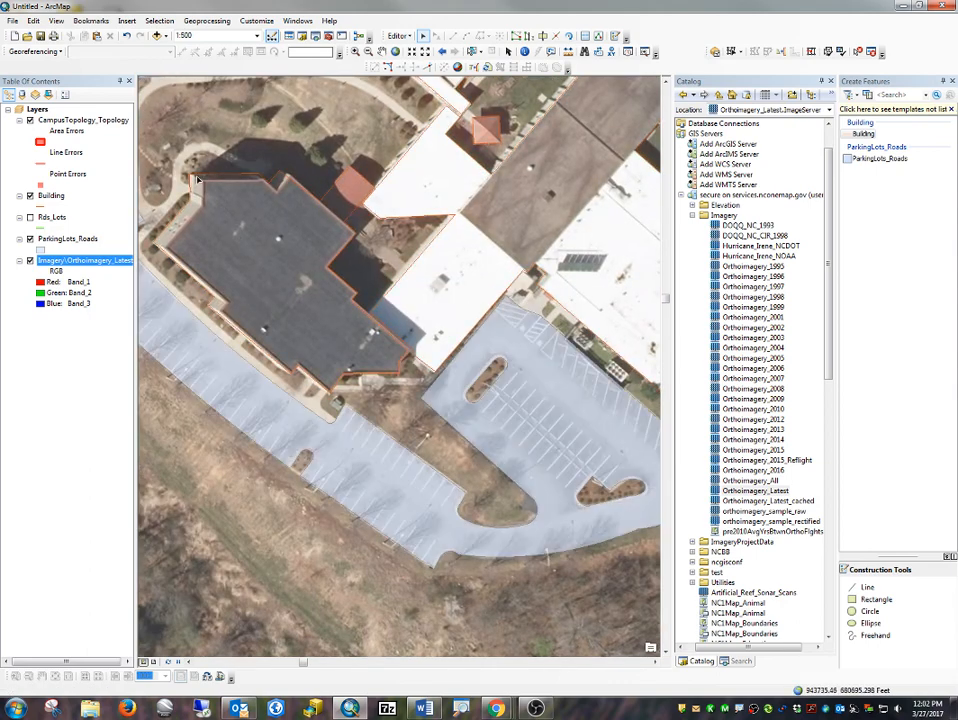
pyautogui.moveTo(222, 202); pyautogui.dragTo(315, 274)
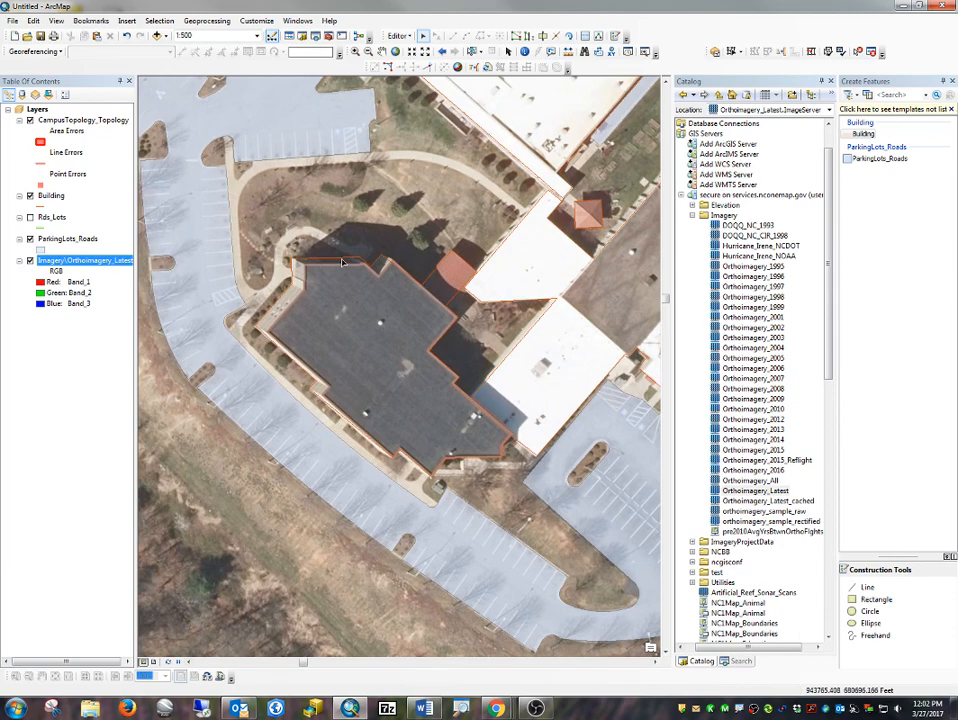
pyautogui.doubleClick(341, 262)
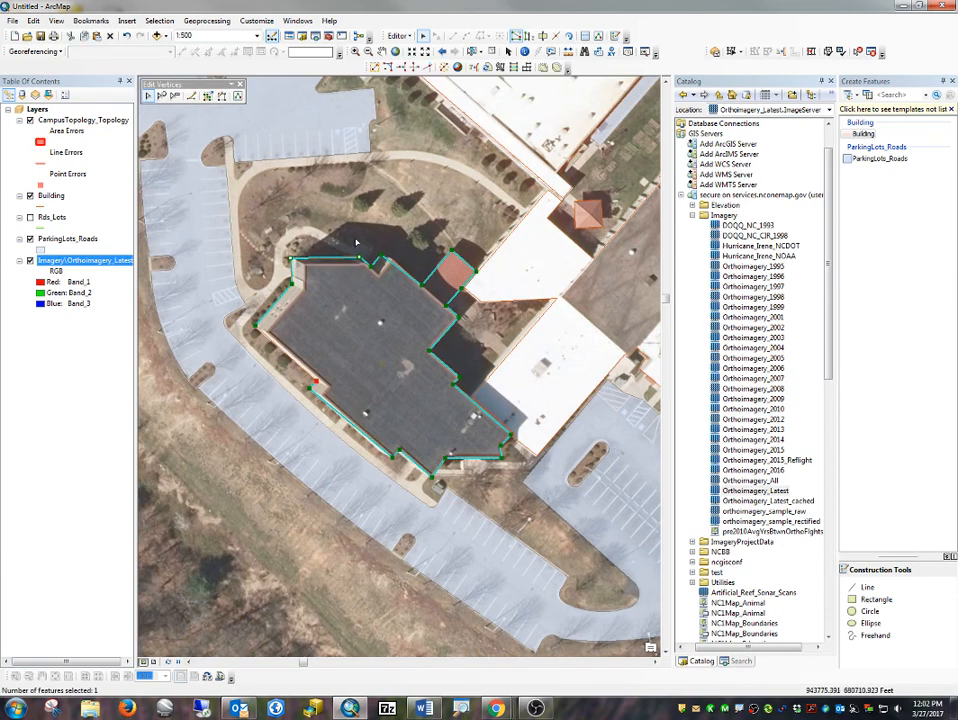
pyautogui.click(356, 240)
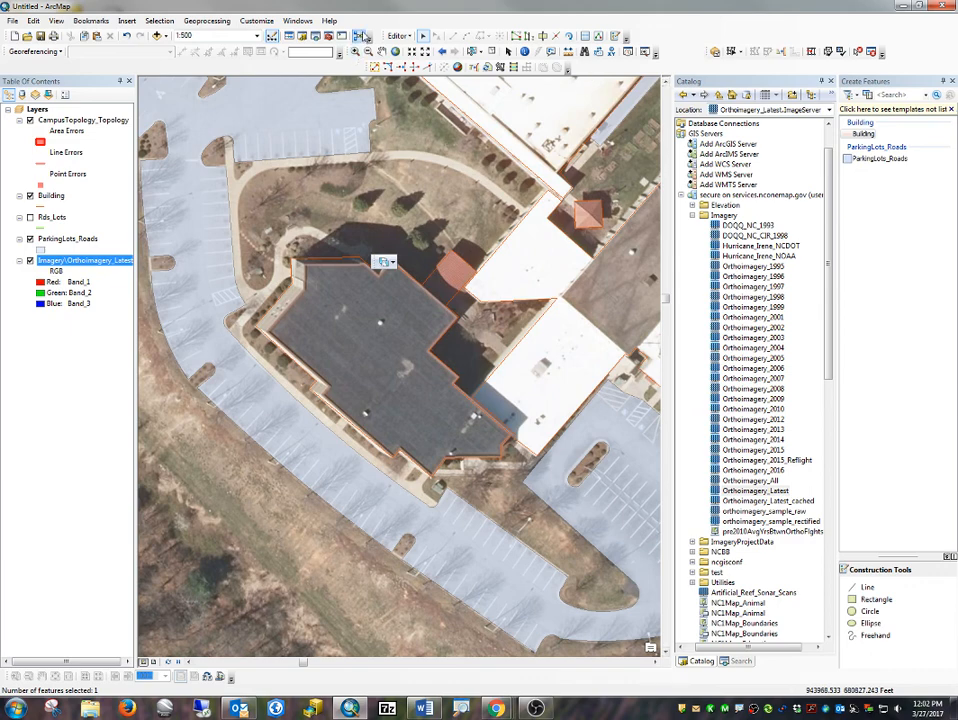
pyautogui.click(398, 35)
pyautogui.click(421, 77)
pyautogui.click(402, 274)
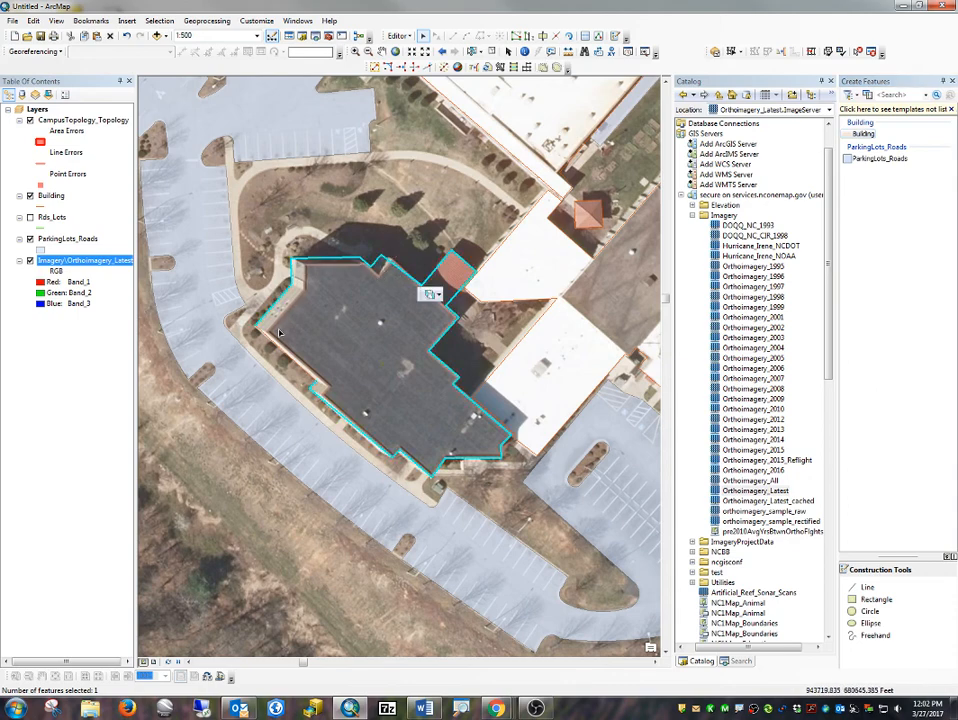
pyautogui.doubleClick(314, 259)
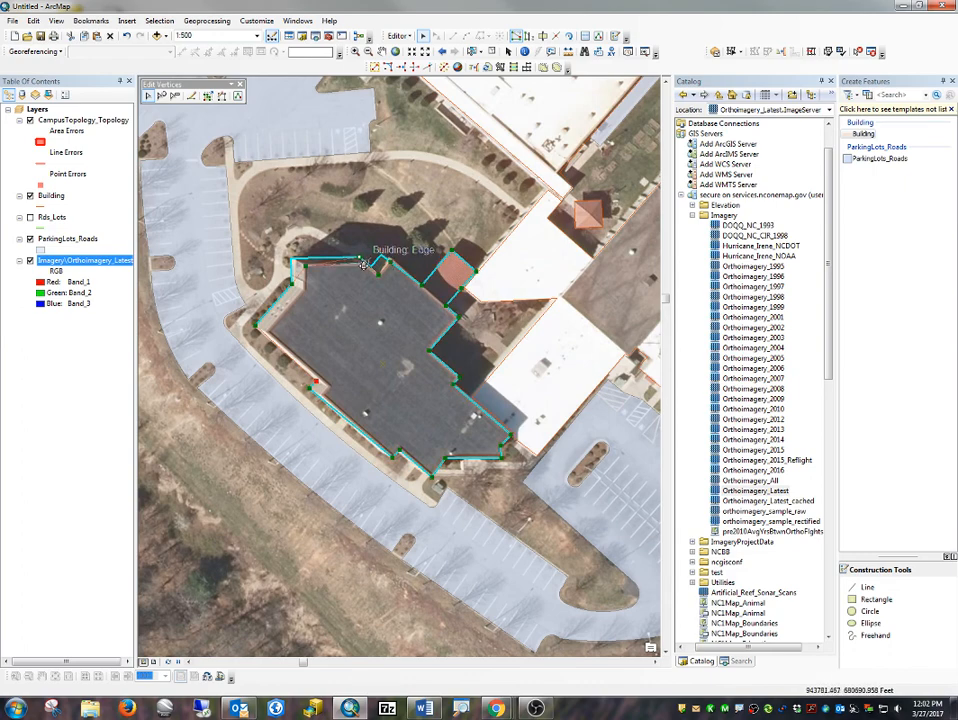
pyautogui.click(390, 248)
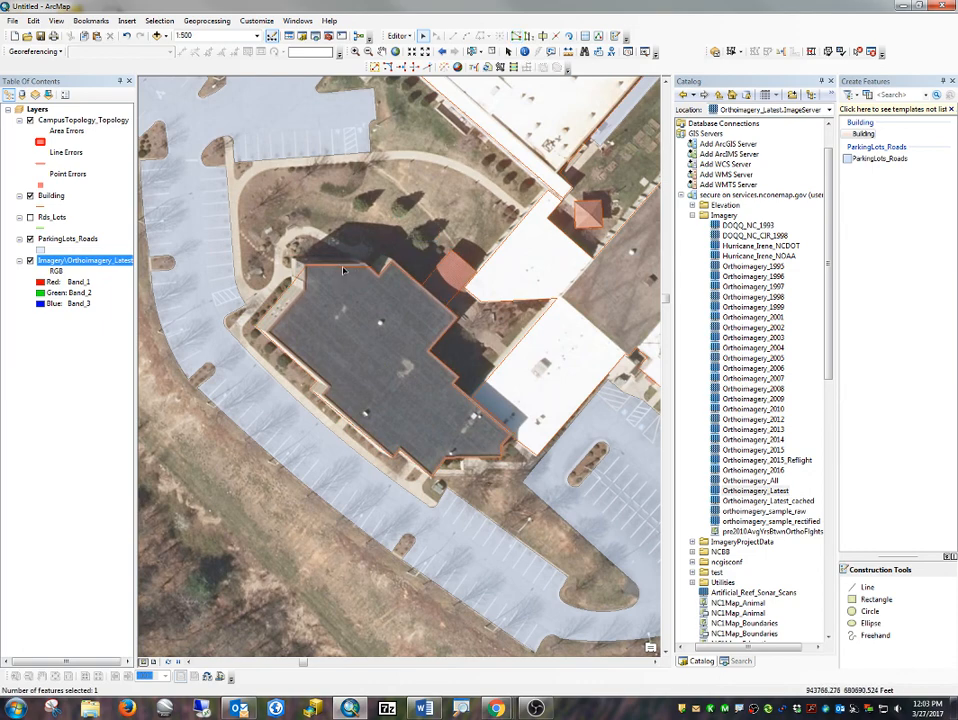
# Select the adjusted building outline and float the Editor toolbar over the map to reach the Reshape Feature tool.
pyautogui.click(343, 270)
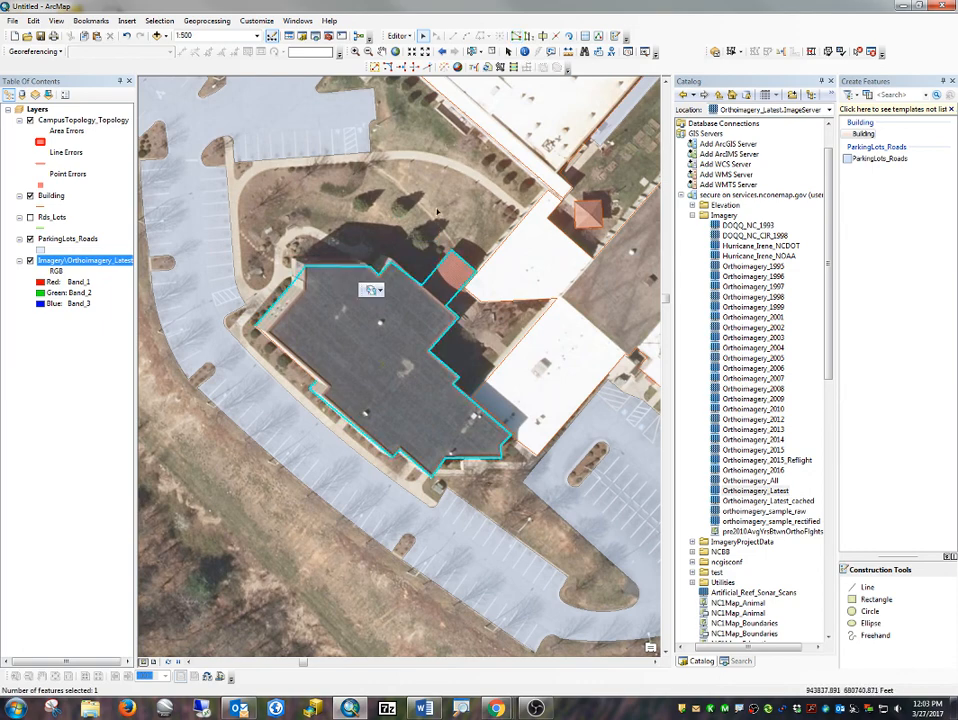
pyautogui.moveTo(389, 40); pyautogui.dragTo(392, 132)
pyautogui.moveTo(417, 172); pyautogui.dragTo(432, 189)
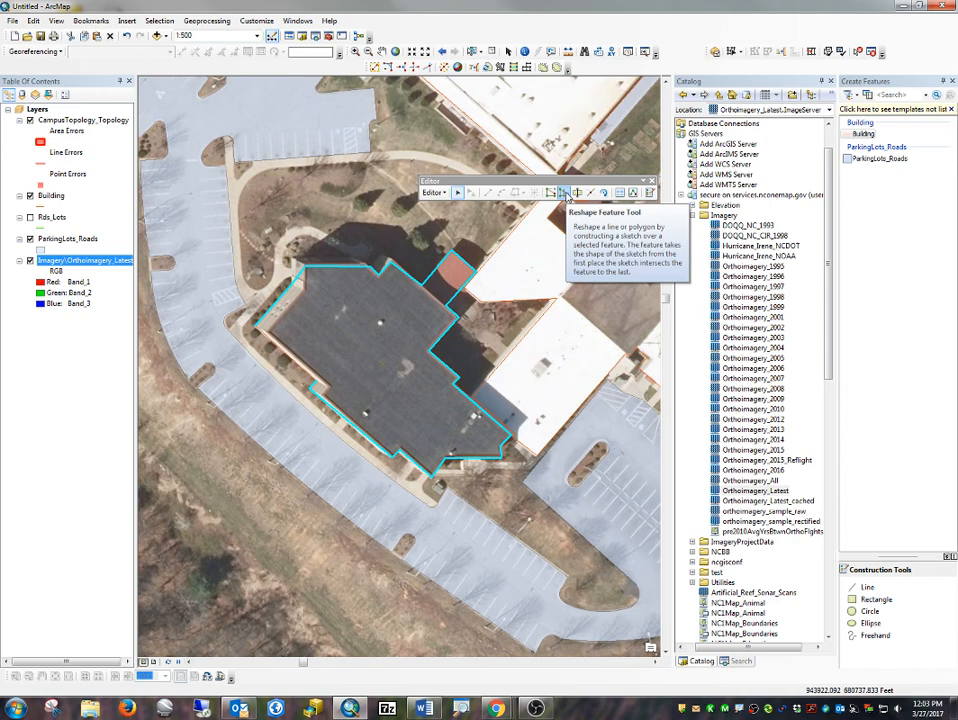
# Try to reshape the dark-roofed building's outline along its west and southwest roof edges, and undo the reshape.
pyautogui.click(565, 194)
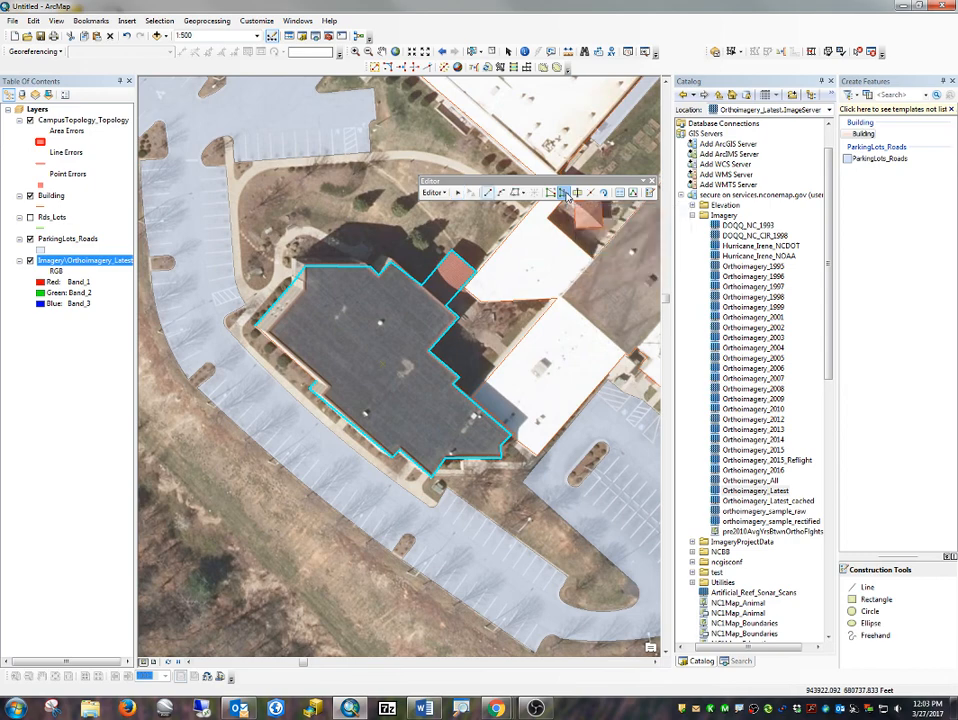
pyautogui.click(304, 268)
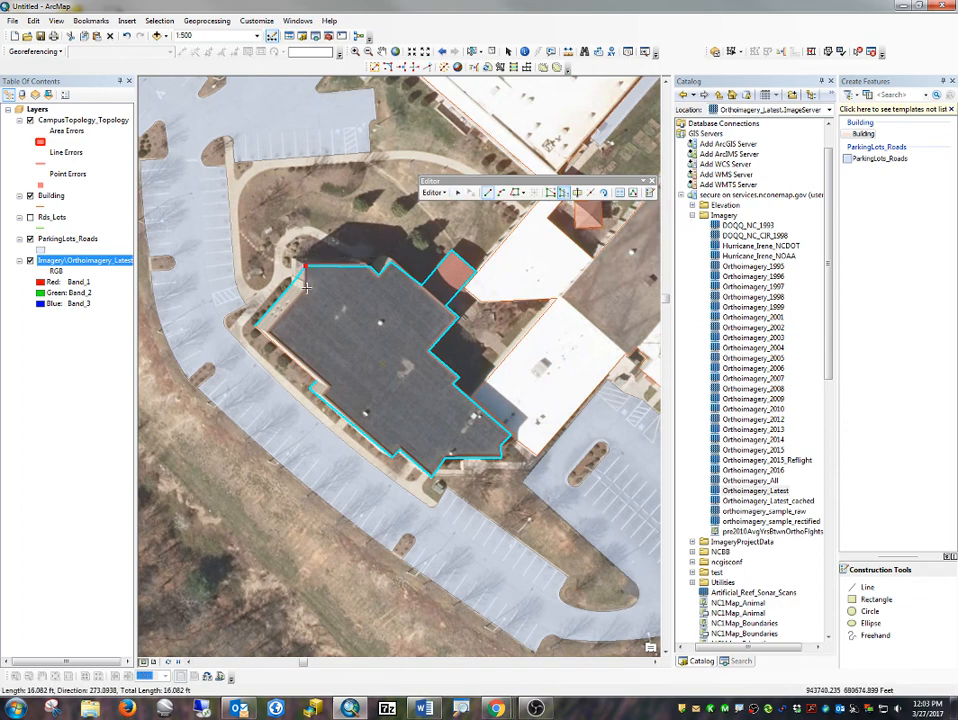
pyautogui.click(305, 287)
pyautogui.click(267, 330)
pyautogui.click(330, 384)
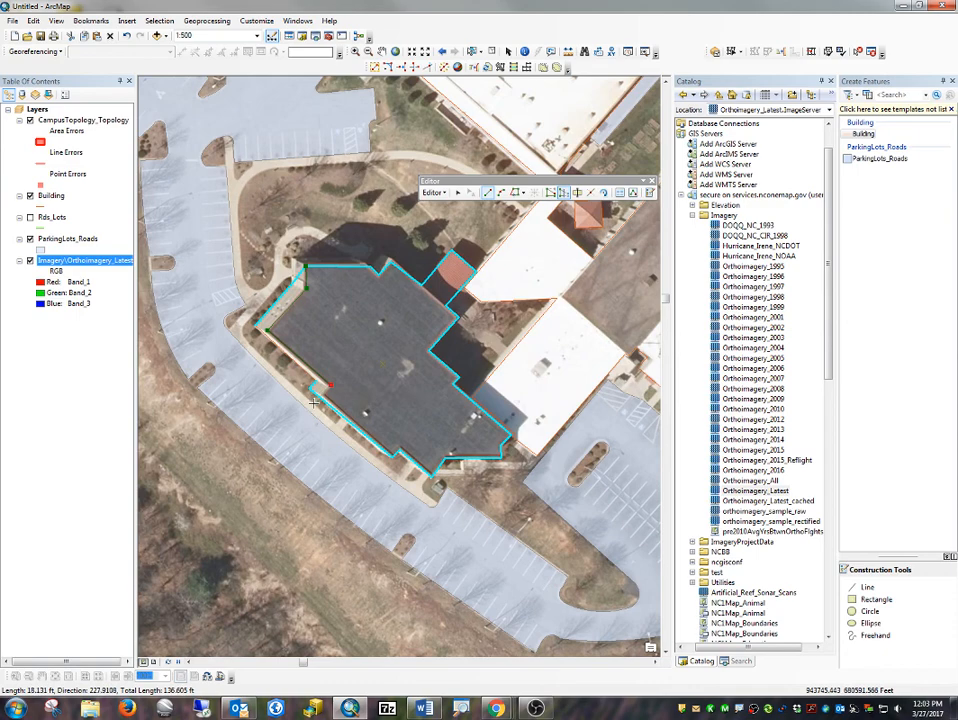
pyautogui.doubleClick(313, 400)
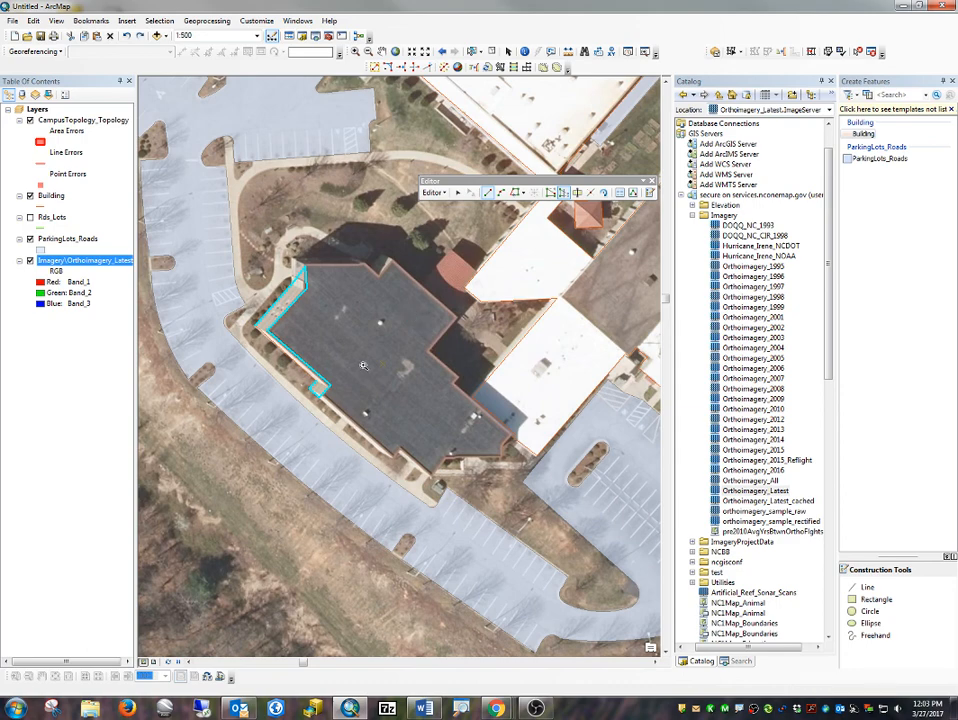
pyautogui.hotkey('ctrl', 'z')
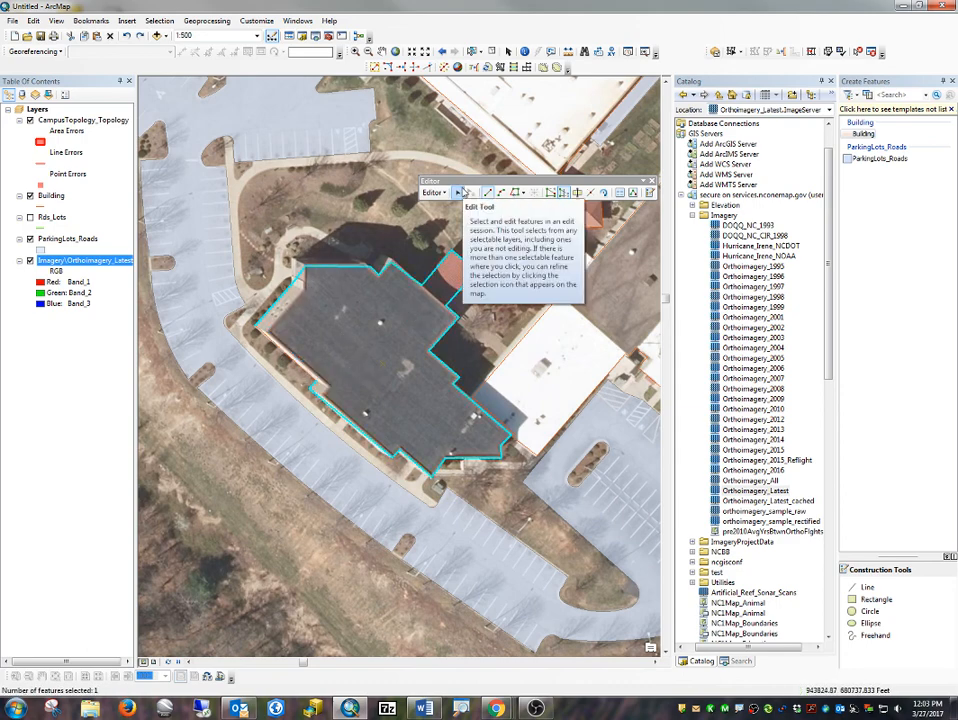
# Merge the separate southwest edge line with the rest of the dark-roofed building's outline, choosing 134 (Building) as the feature to keep.
pyautogui.click(459, 192)
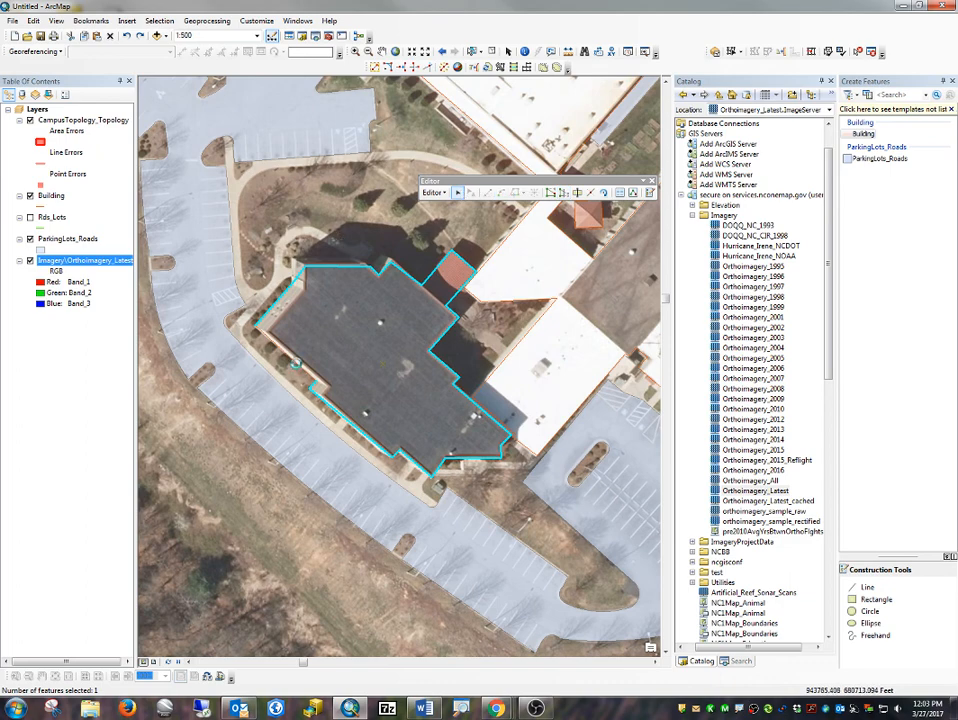
pyautogui.click(297, 368)
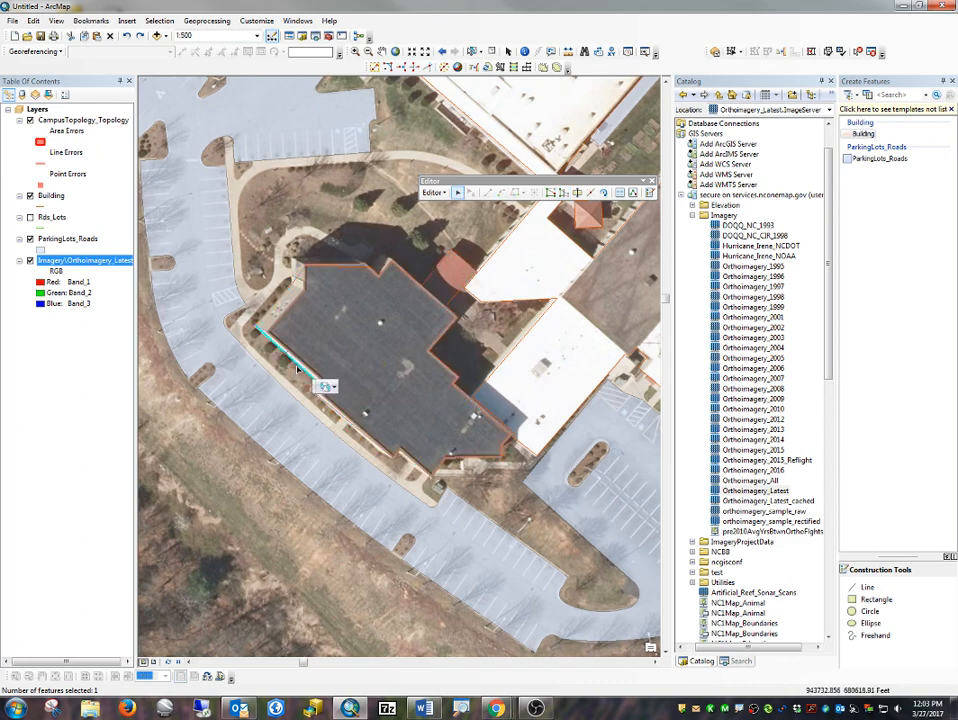
pyautogui.keyDown('shift'); pyautogui.click(334, 412); pyautogui.keyUp('shift')
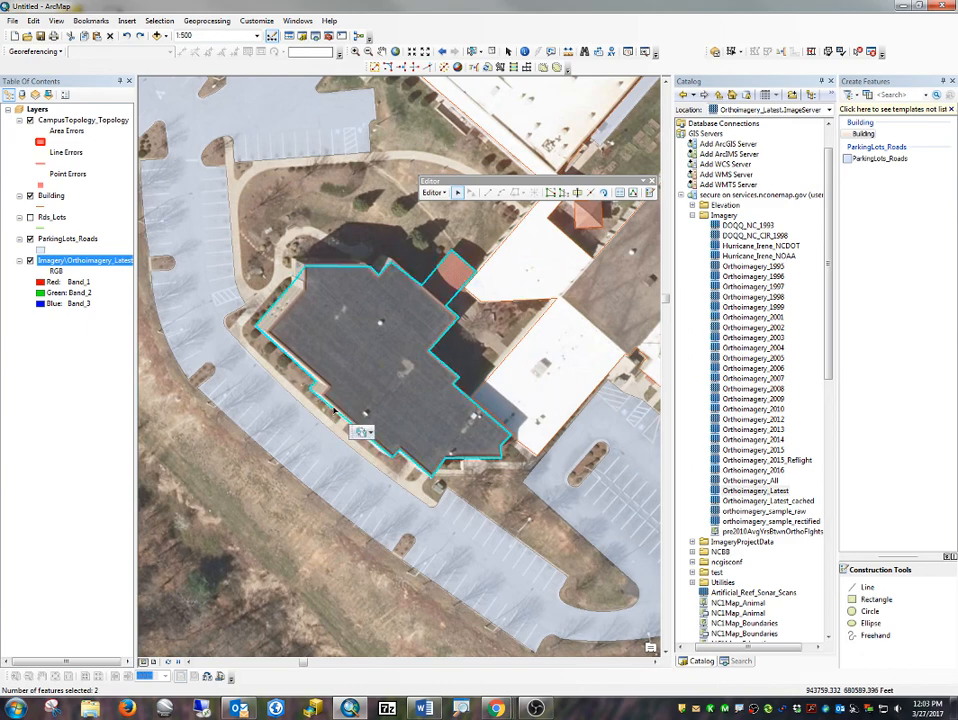
pyautogui.click(433, 192)
pyautogui.click(451, 302)
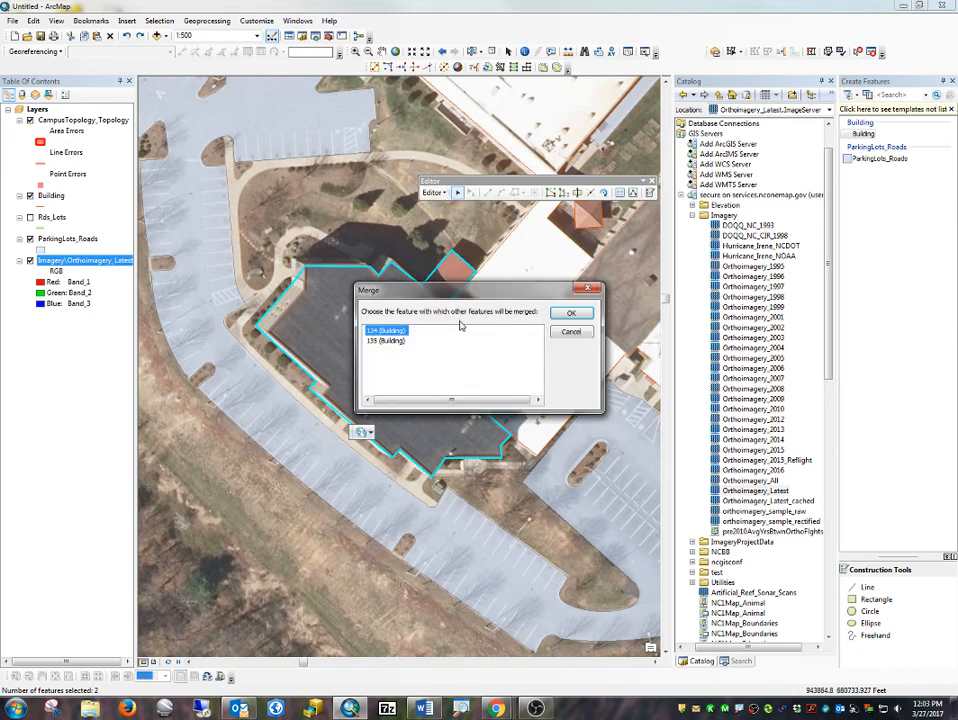
pyautogui.click(395, 341)
pyautogui.click(390, 330)
pyautogui.click(392, 341)
pyautogui.click(391, 331)
pyautogui.click(395, 342)
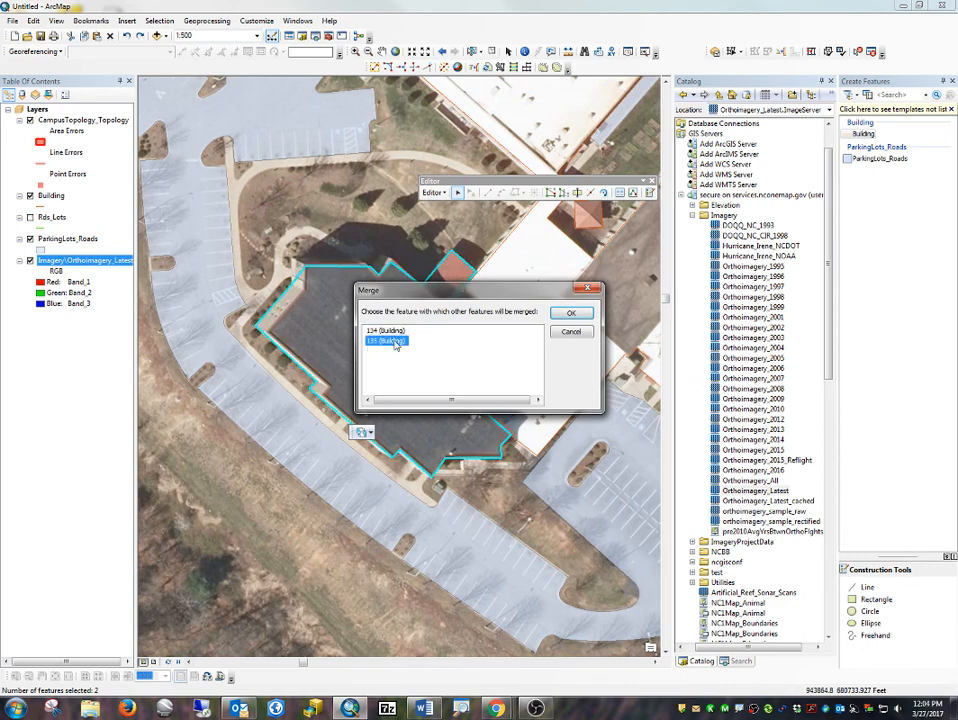
pyautogui.click(393, 330)
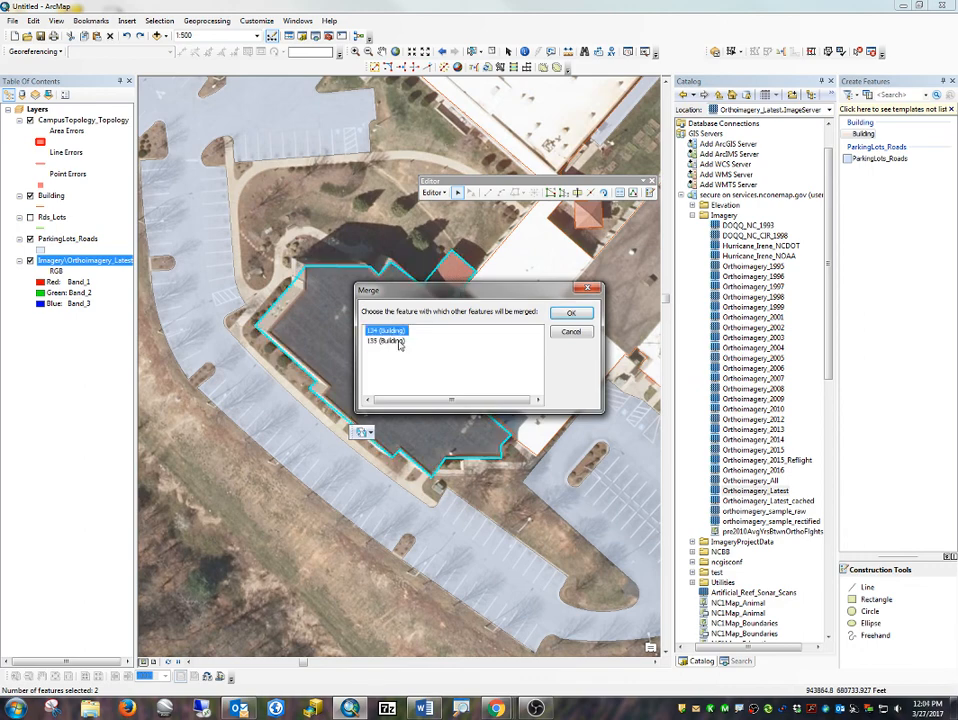
pyautogui.click(398, 343)
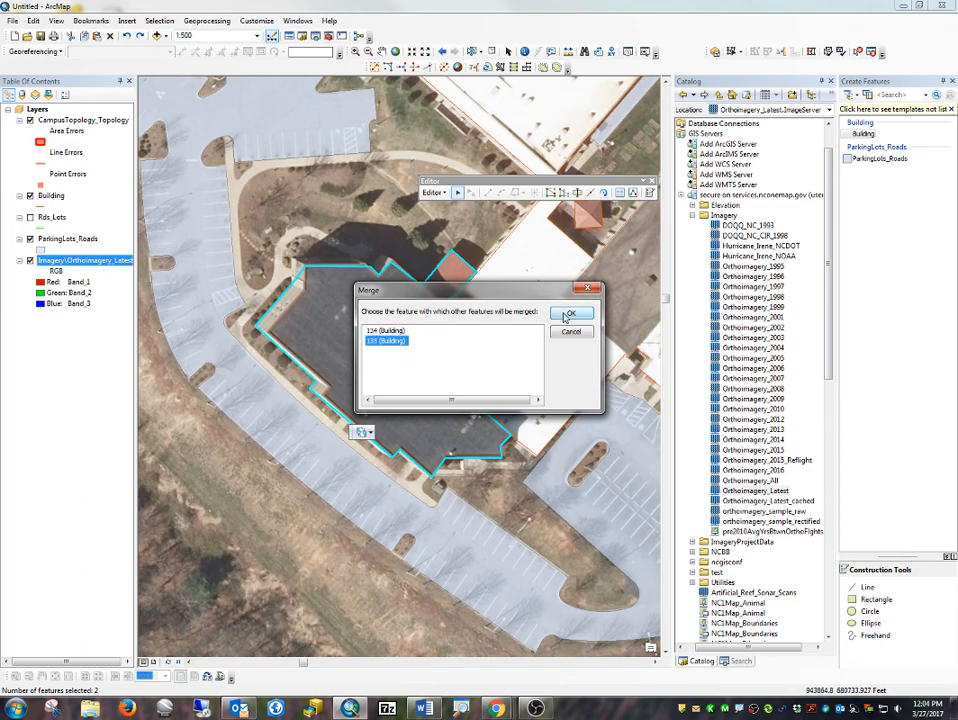
pyautogui.click(386, 330)
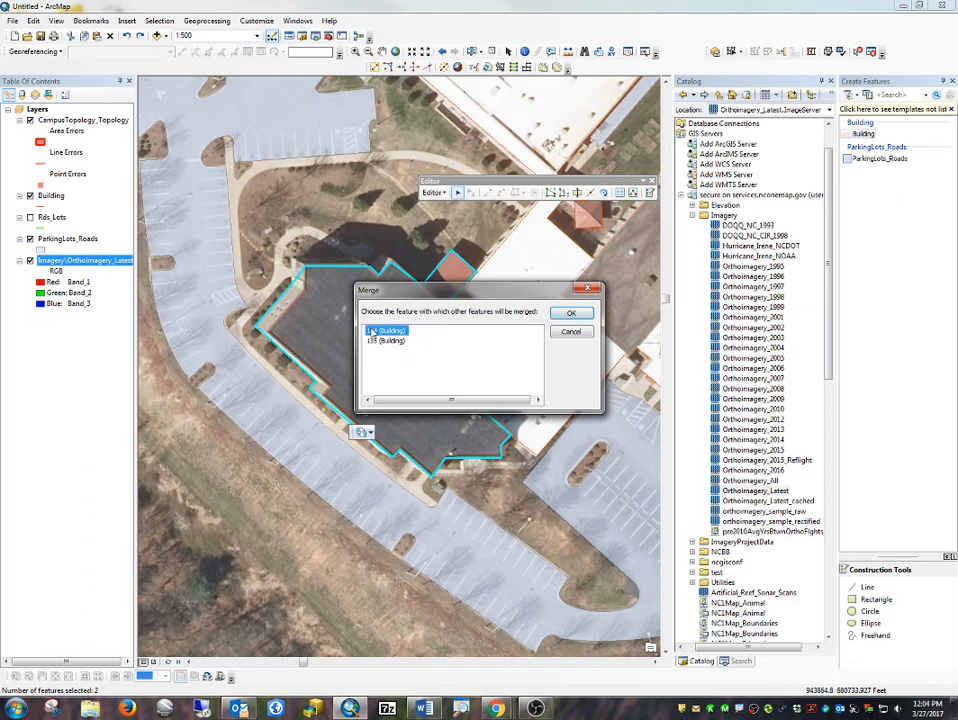
pyautogui.click(572, 314)
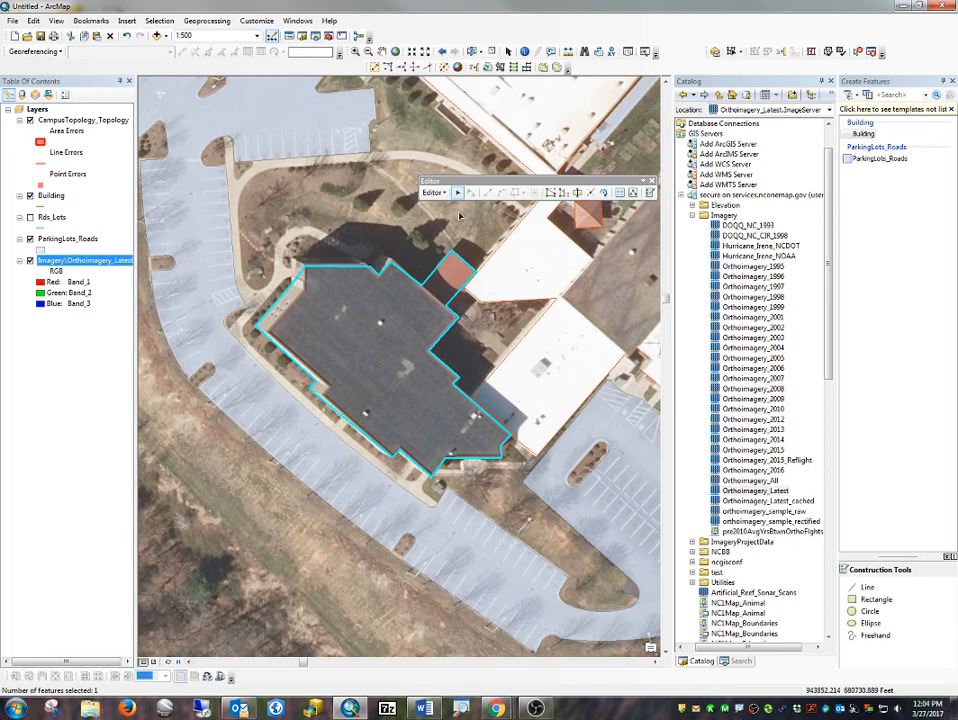
# Try to reshape the merged outline from its northwest corner around the west roof corner to the southwest notch, and undo it.
pyautogui.click(551, 193)
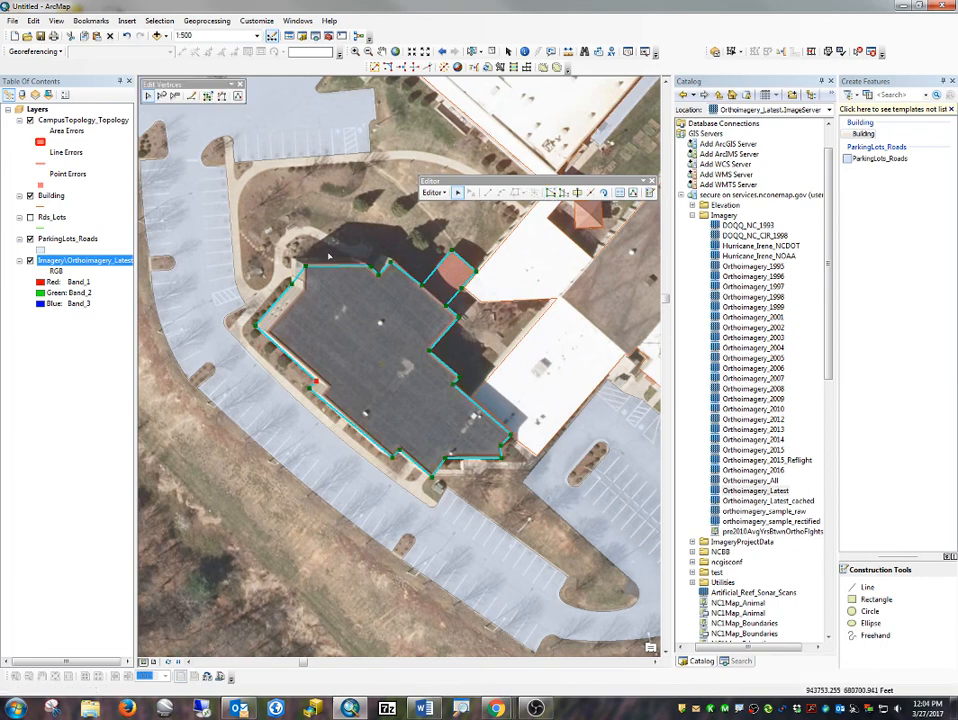
pyautogui.click(563, 193)
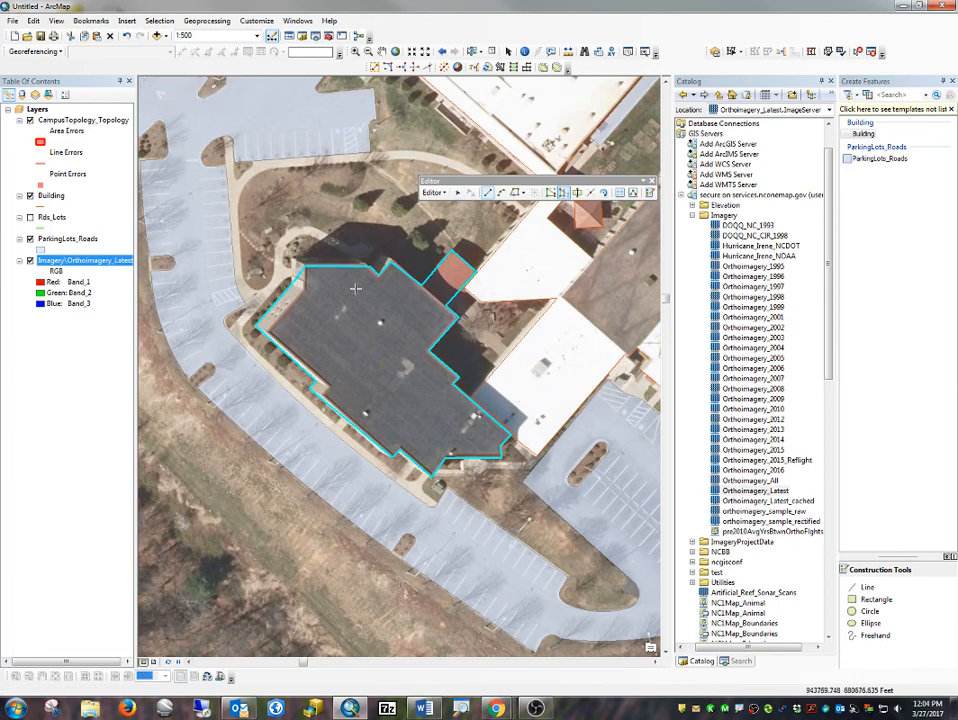
pyautogui.click(300, 267)
pyautogui.click(305, 293)
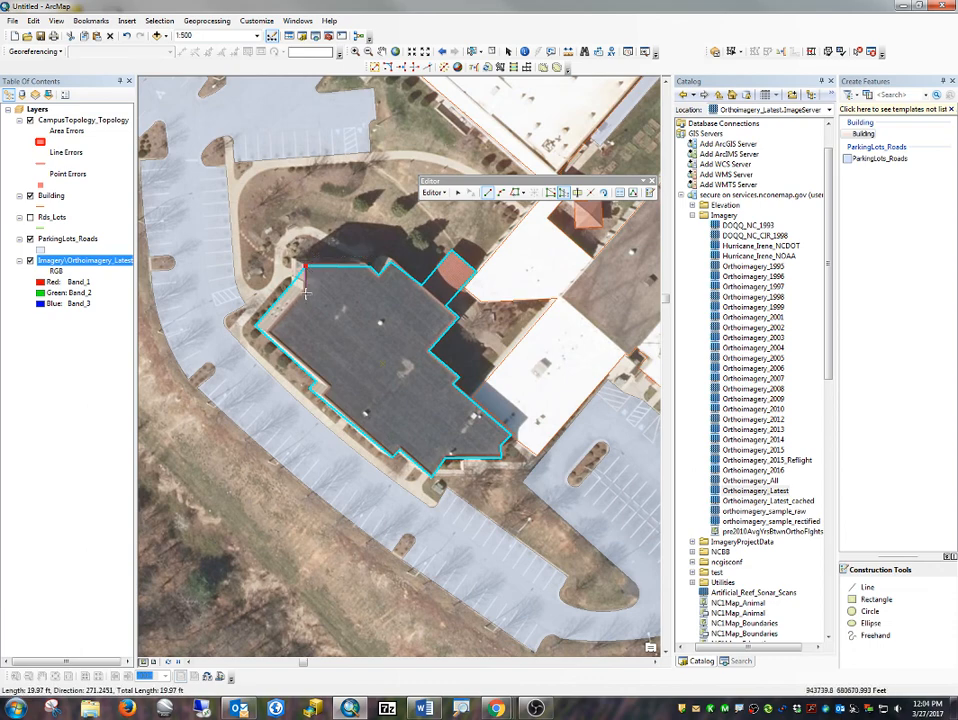
pyautogui.click(267, 331)
pyautogui.click(329, 387)
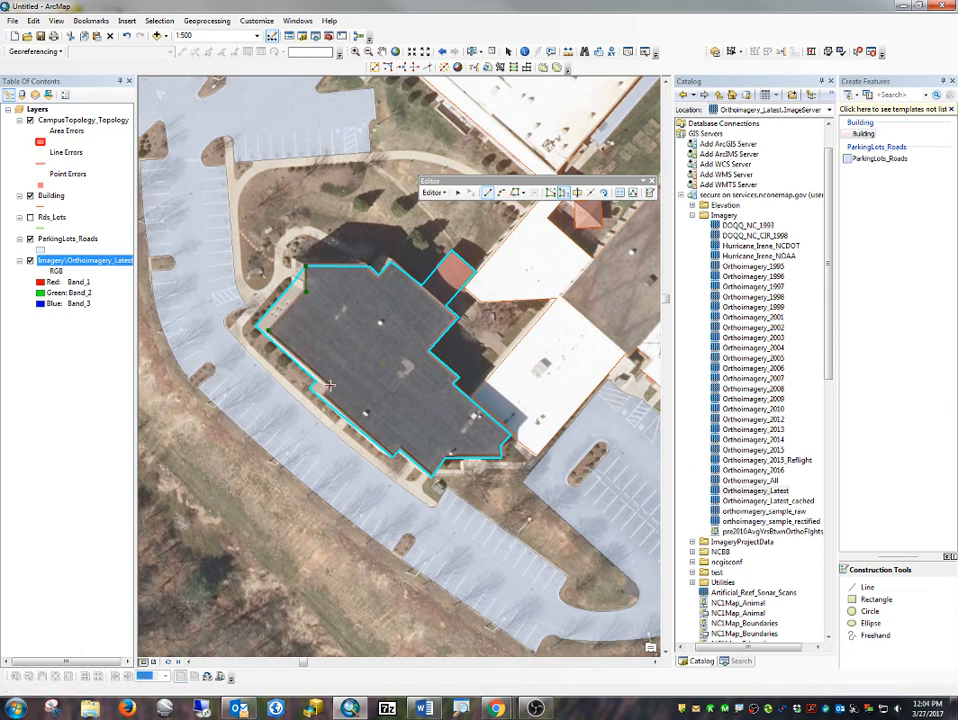
pyautogui.press('F2')
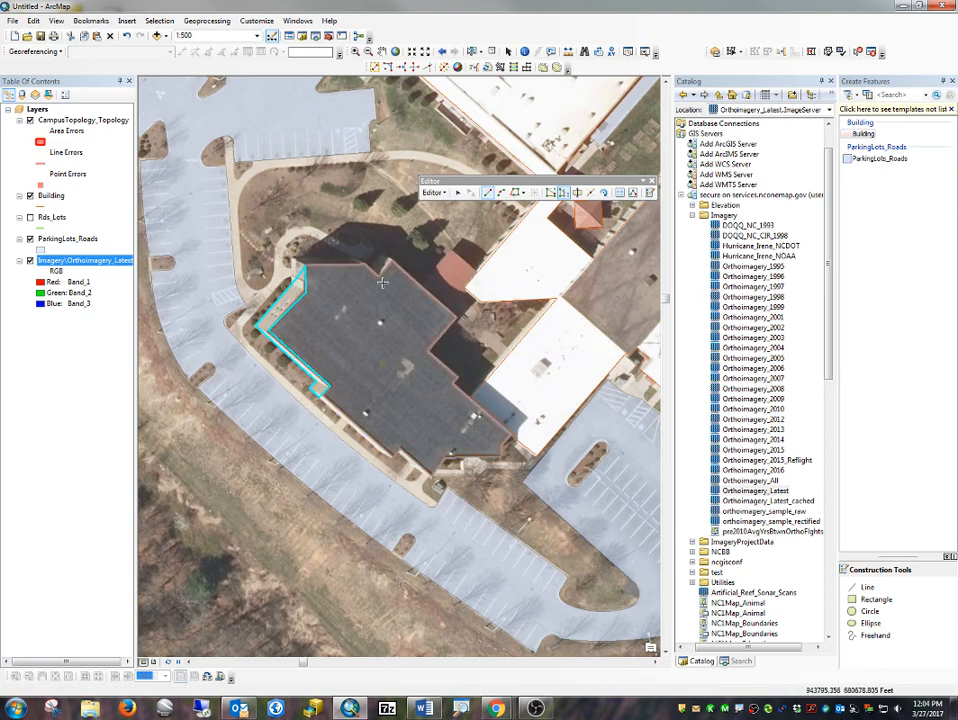
pyautogui.click(344, 351)
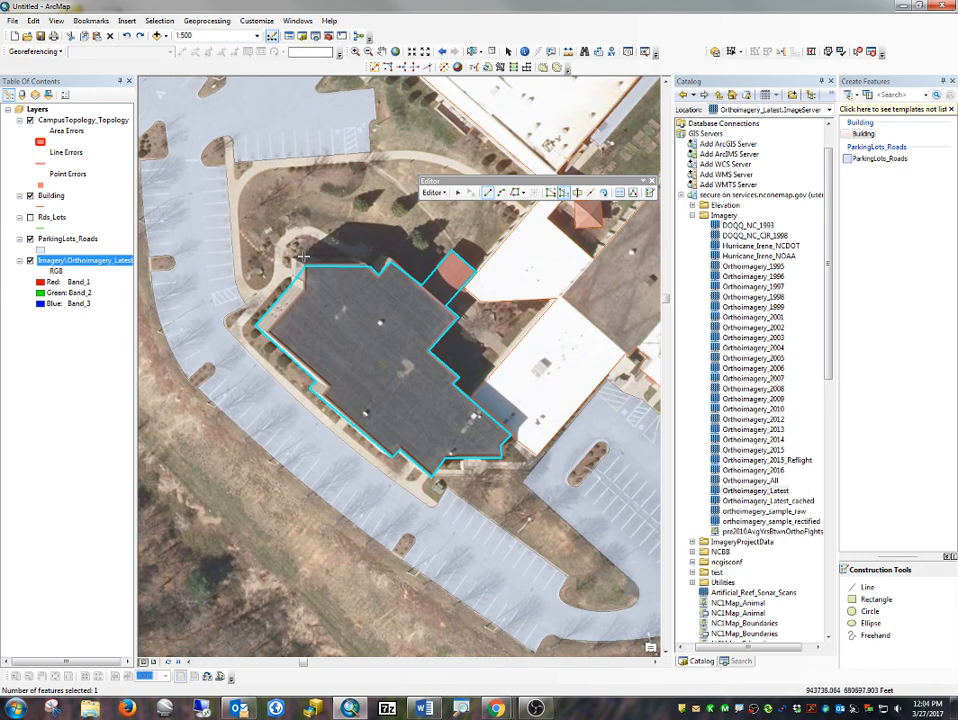
# Reshape only the building outline's northwest side so it follows the roof edge from the northwest corner to the west corner.
pyautogui.click(304, 291)
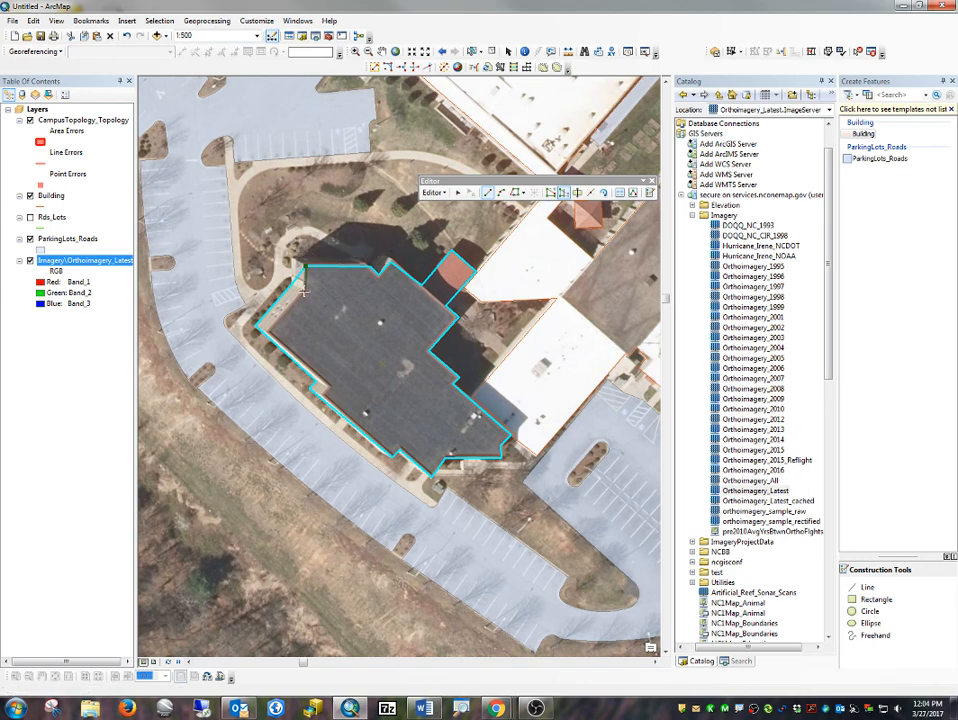
pyautogui.doubleClick(258, 341)
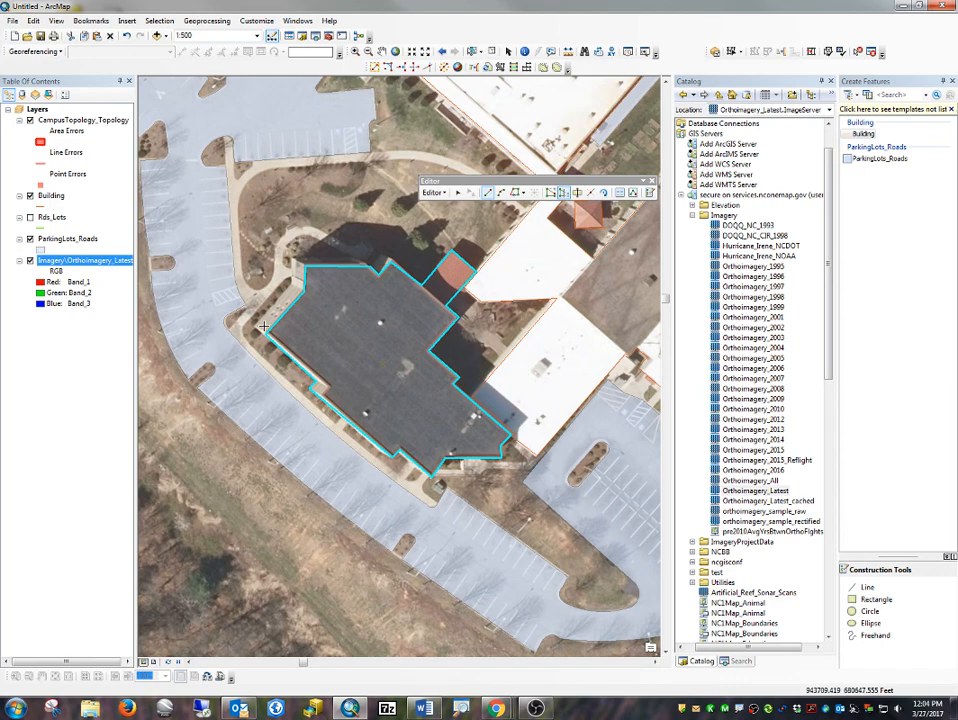
# Try to reshape the outline's southwest side from the west roof corner to the notch, and undo the change.
pyautogui.click(264, 326)
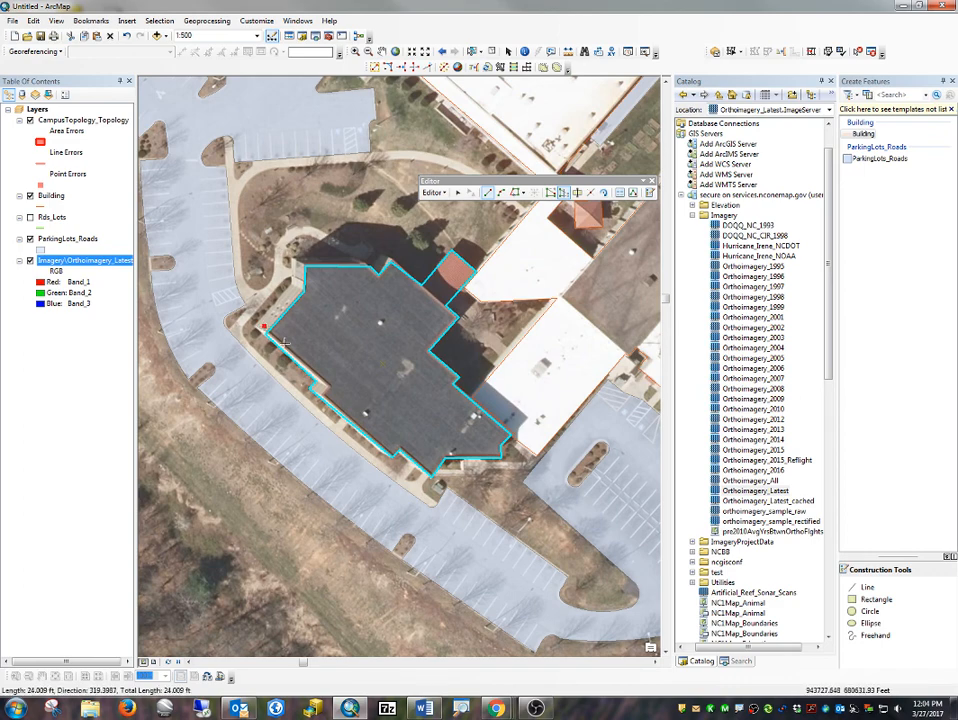
pyautogui.click(329, 374)
pyautogui.click(317, 401)
pyautogui.doubleClick(317, 401)
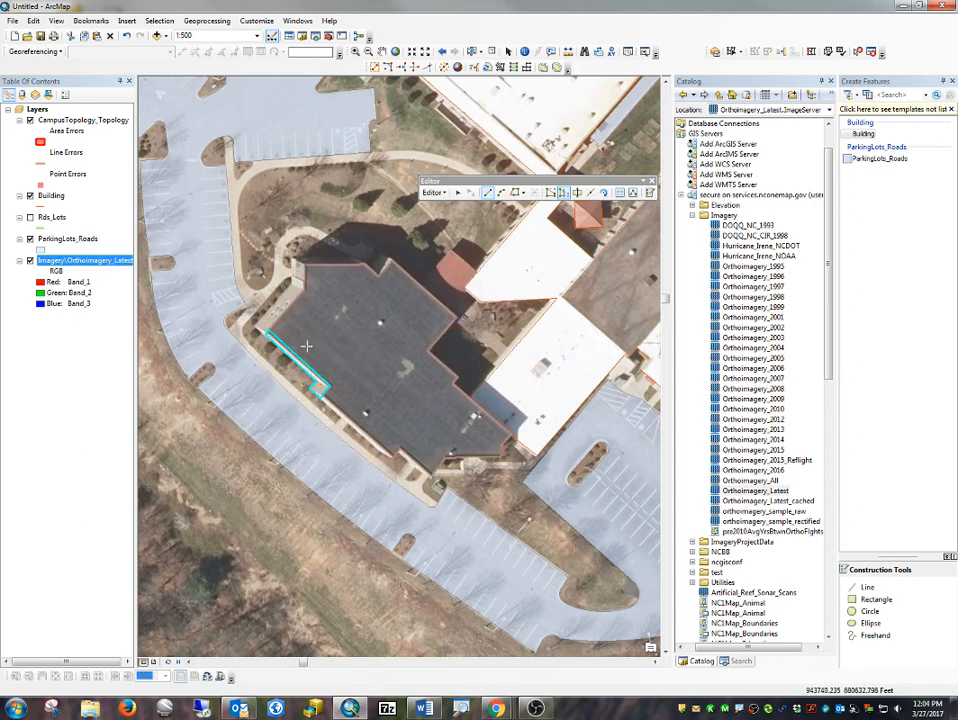
pyautogui.hotkey('ctrl', 'z')
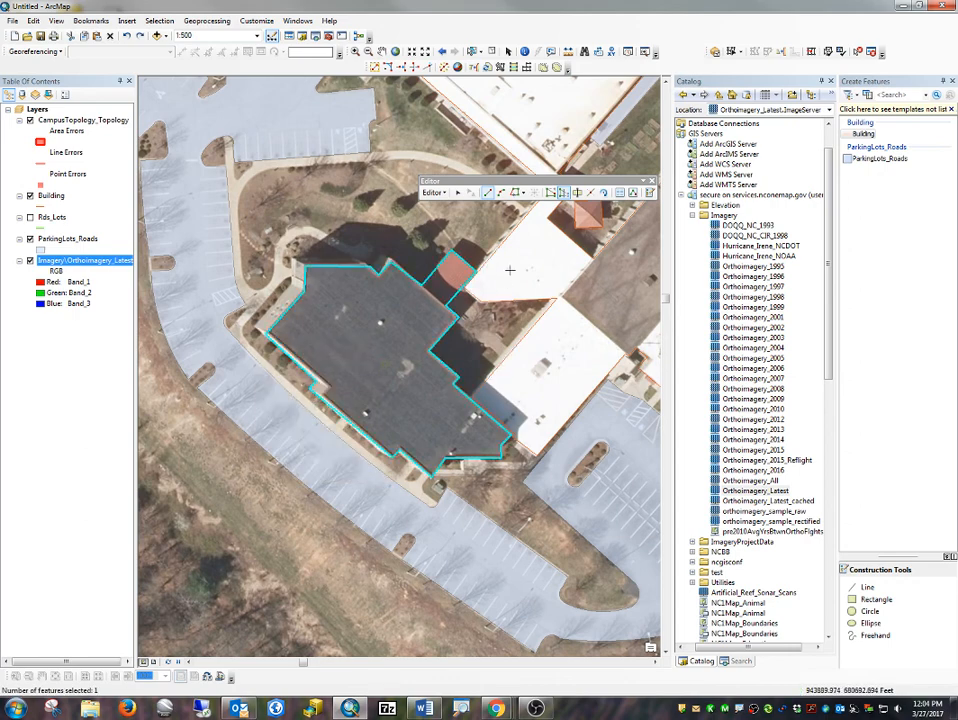
# Edit the outline's vertices to add one at the inner corner of the roof's southwest notch, and finish the sketch.
pyautogui.click(458, 193)
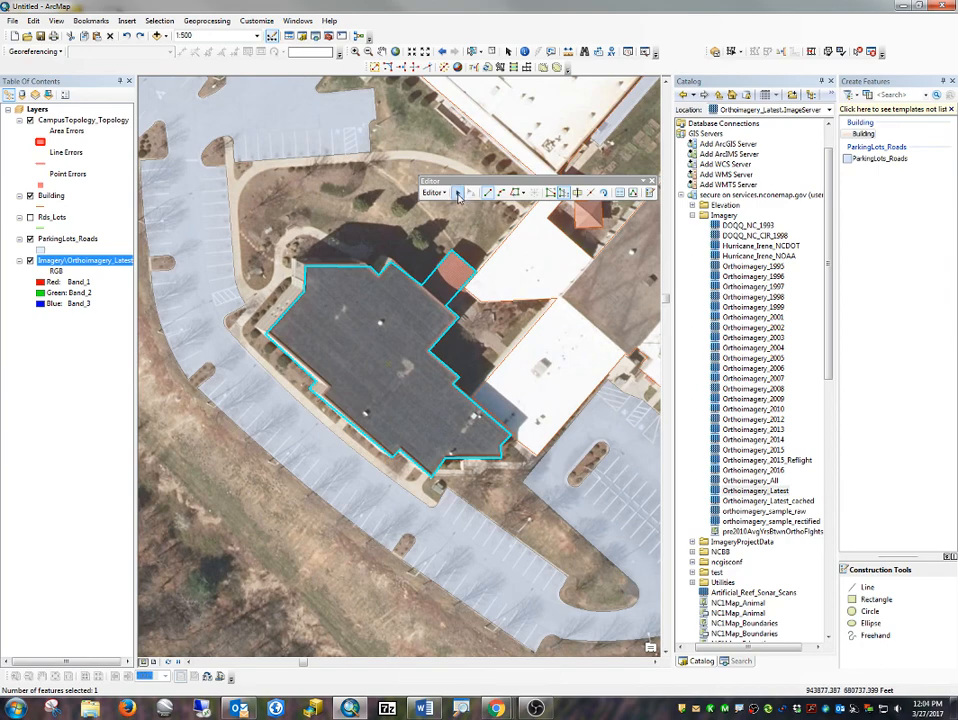
pyautogui.doubleClick(312, 375)
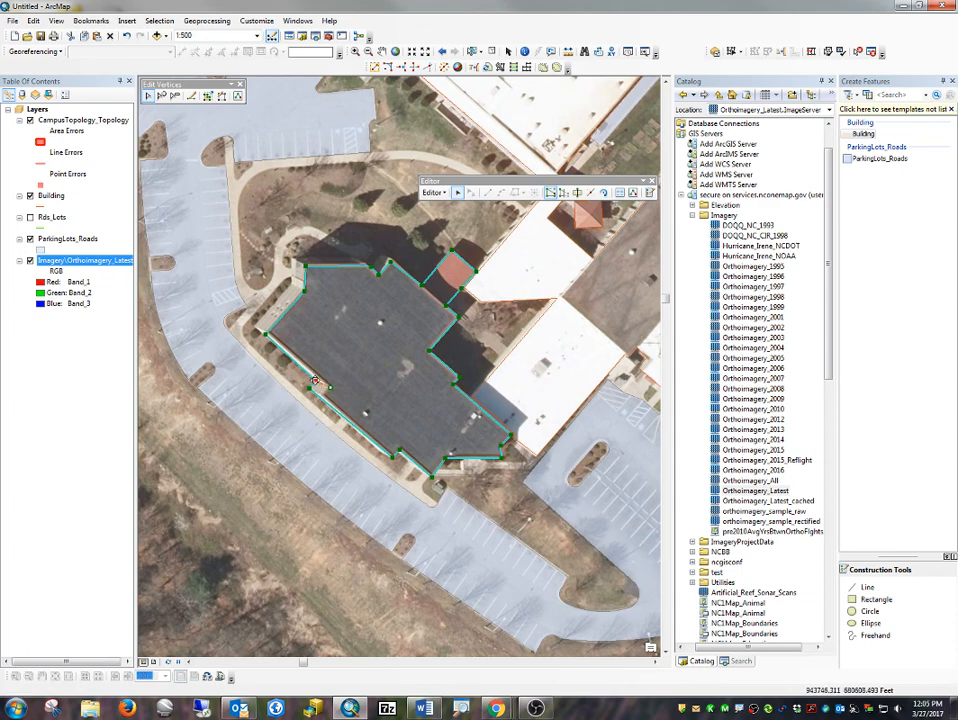
pyautogui.moveTo(312, 392); pyautogui.dragTo(319, 388)
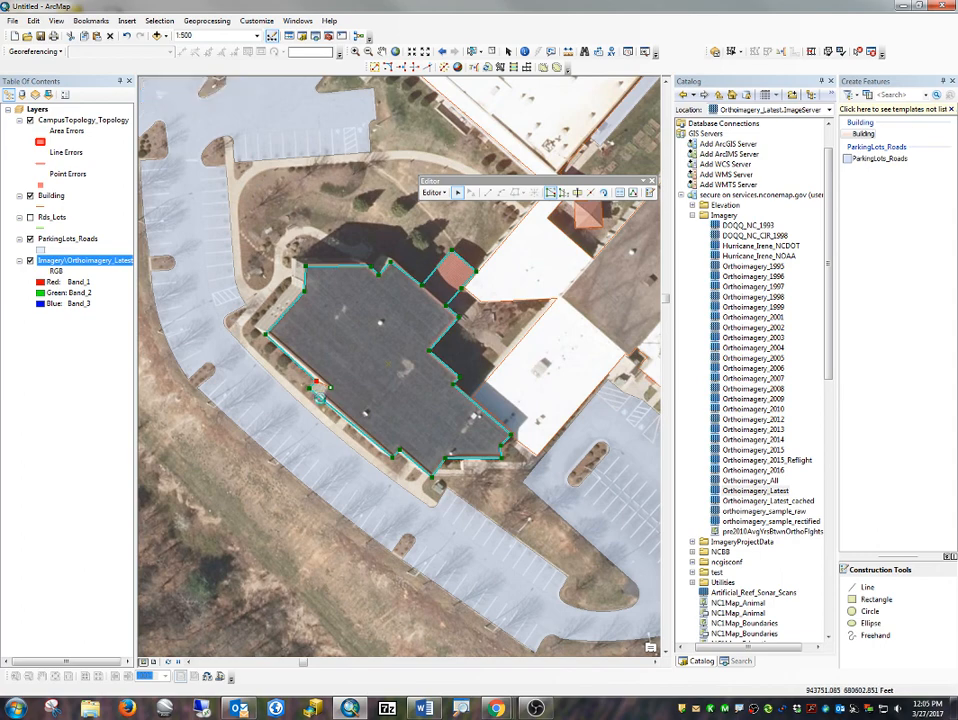
pyautogui.click(336, 393)
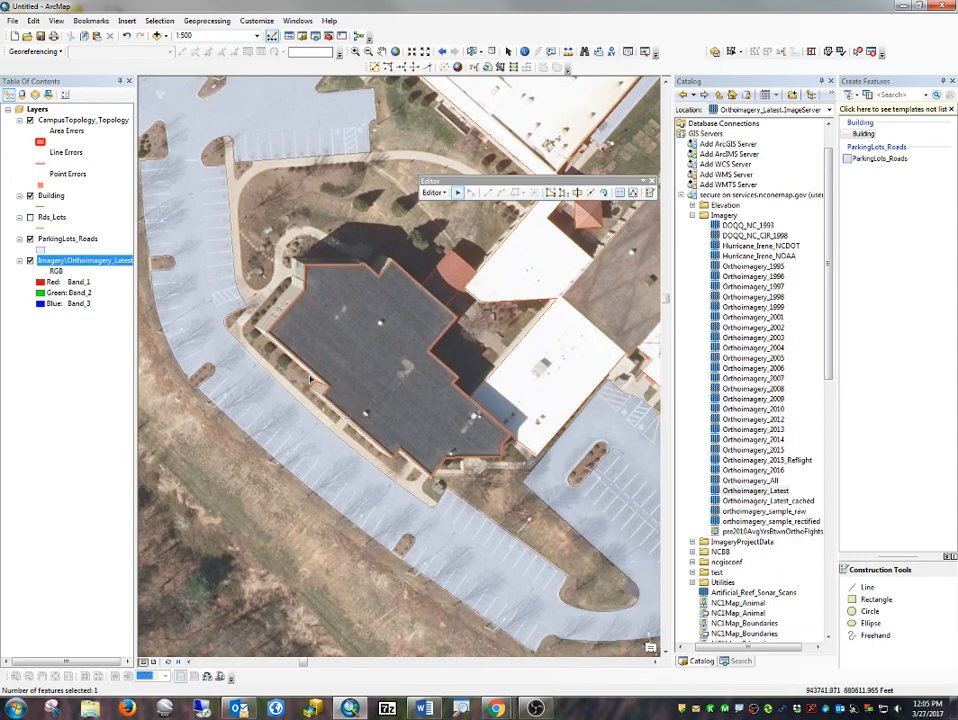
# Delete the building outline's vertices between the west roof corner and the outer corner of the southwest notch, and finish the sketch.
pyautogui.doubleClick(308, 391)
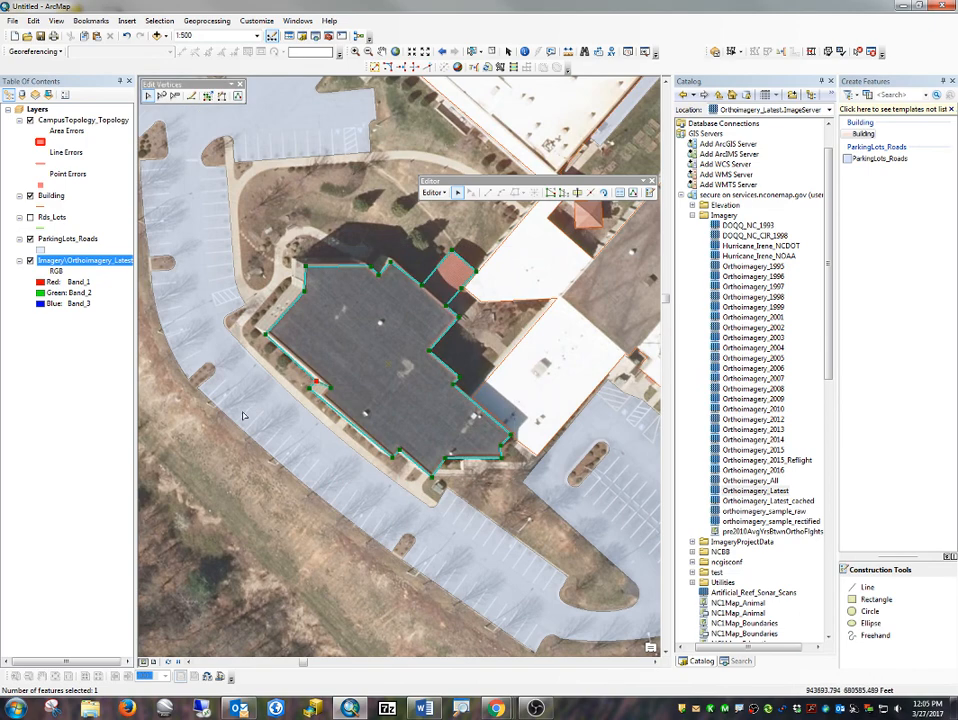
pyautogui.rightClick(316, 383)
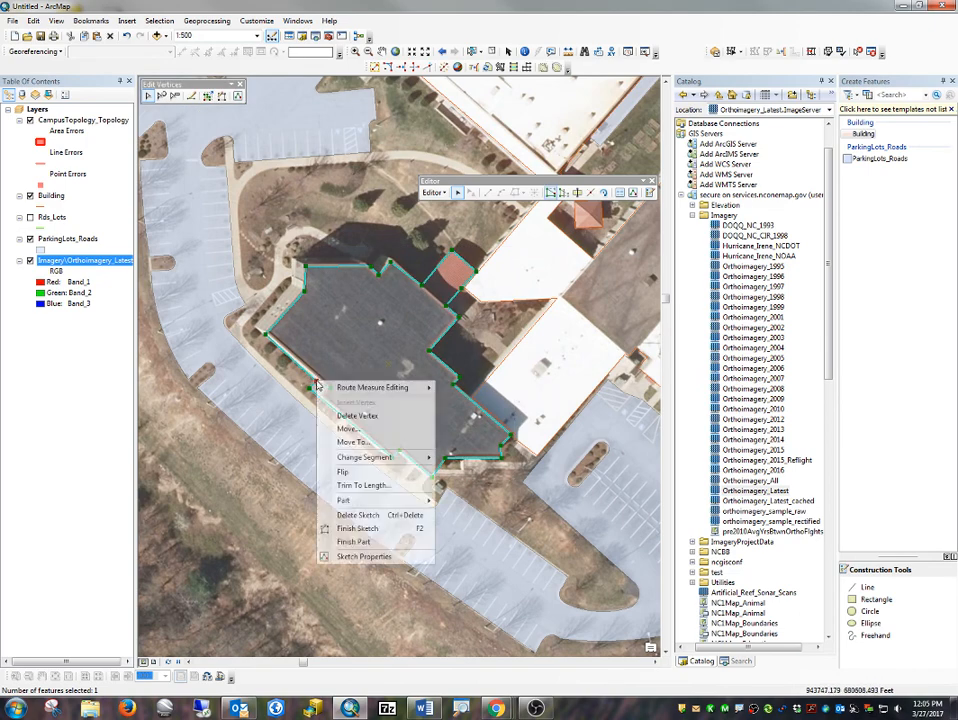
pyautogui.click(357, 415)
pyautogui.rightClick(316, 381)
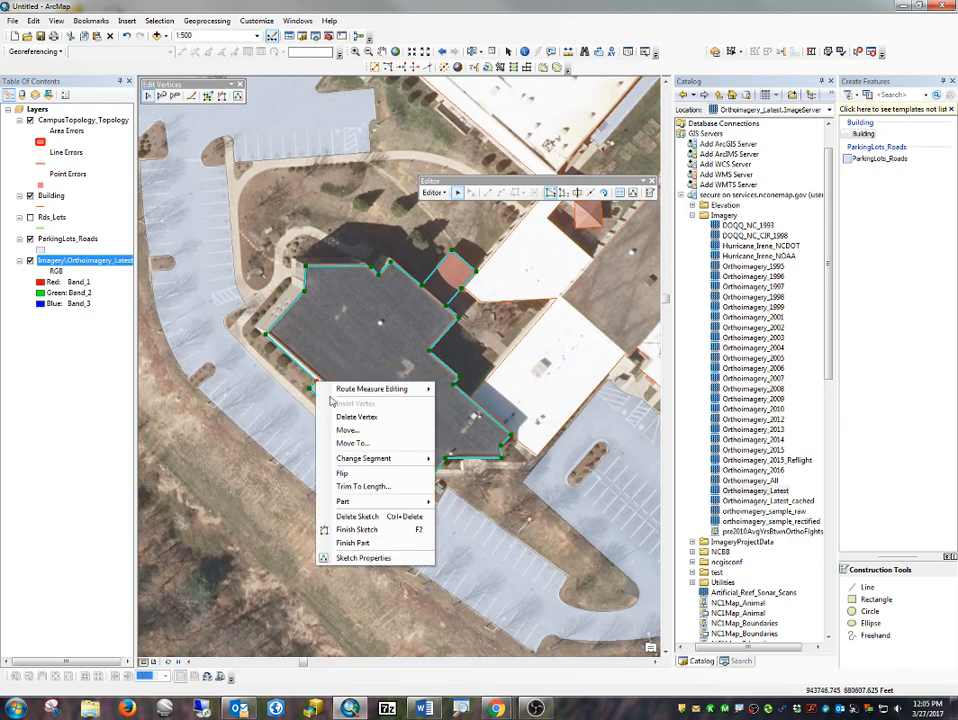
pyautogui.click(333, 408)
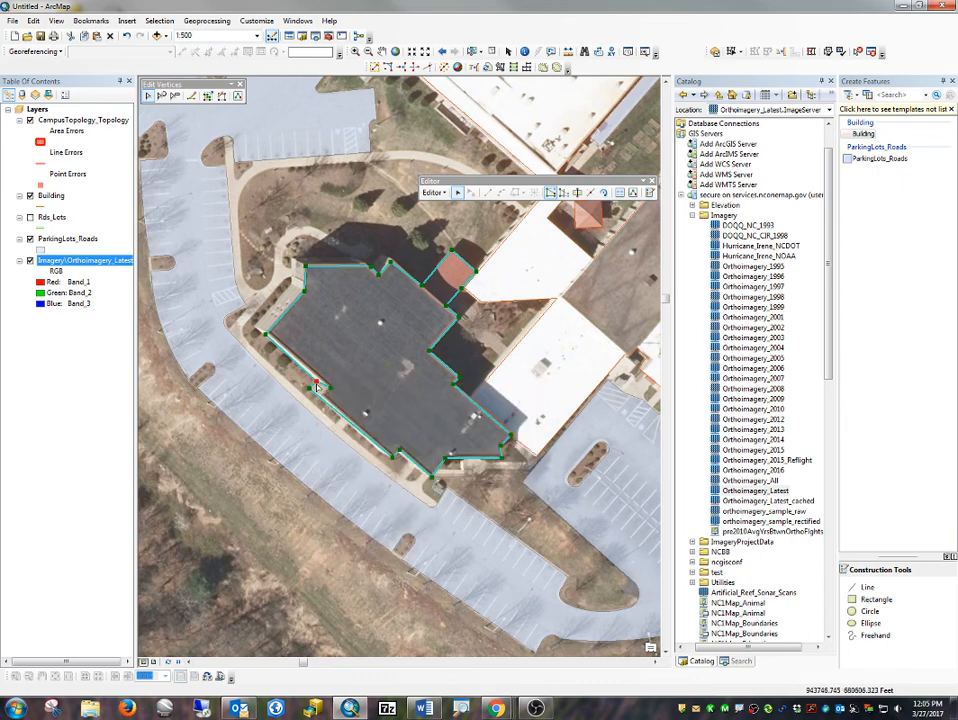
pyautogui.rightClick(316, 381)
pyautogui.press('Escape')
pyautogui.rightClick(316, 381)
pyautogui.press('Escape')
pyautogui.rightClick(316, 382)
pyautogui.press('Escape')
pyautogui.rightClick(315, 385)
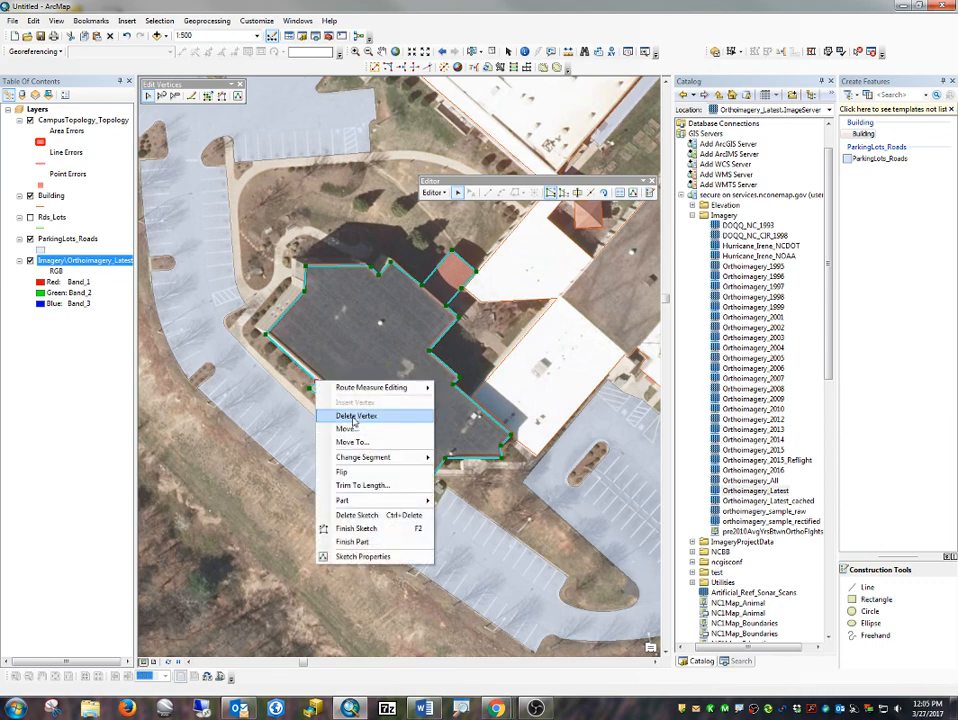
pyautogui.press('Escape')
pyautogui.click(318, 390)
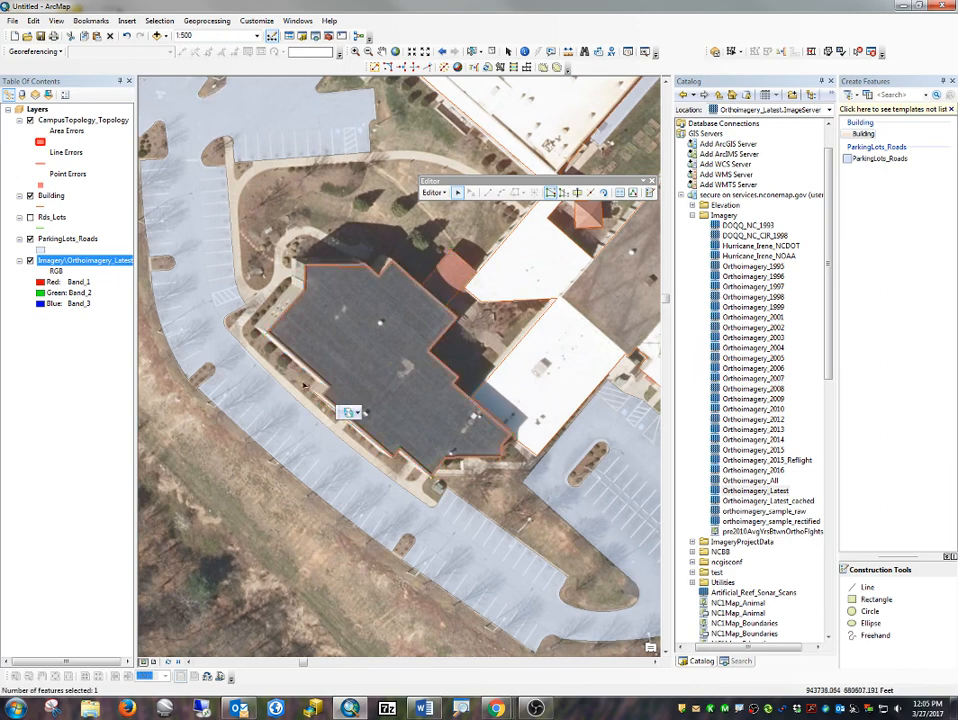
# Edit the outline's vertices to move its loose end at the southwest notch onto the roof edge at the notch's outer corner.
pyautogui.scroll(-2, 299, 382)
pyautogui.scroll(4, 299, 382)
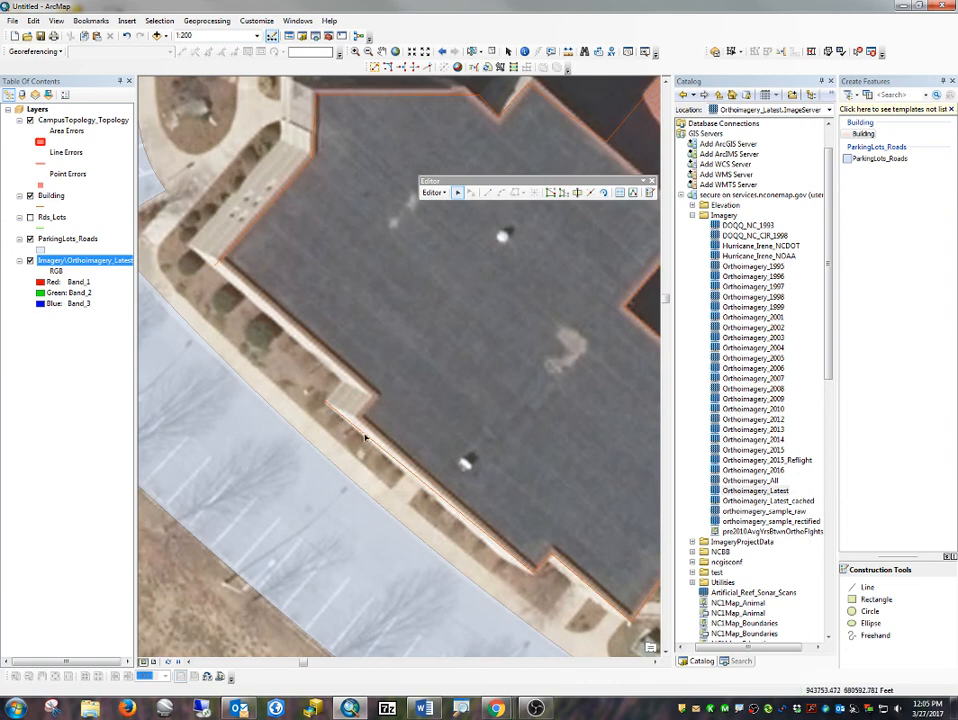
pyautogui.click(365, 437)
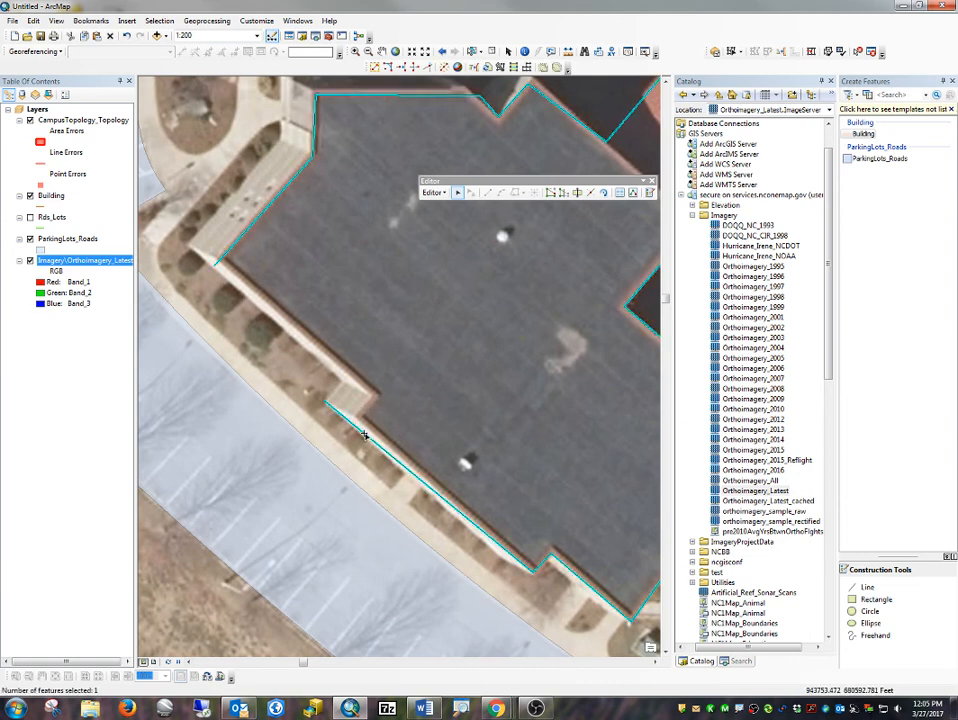
pyautogui.doubleClick(365, 437)
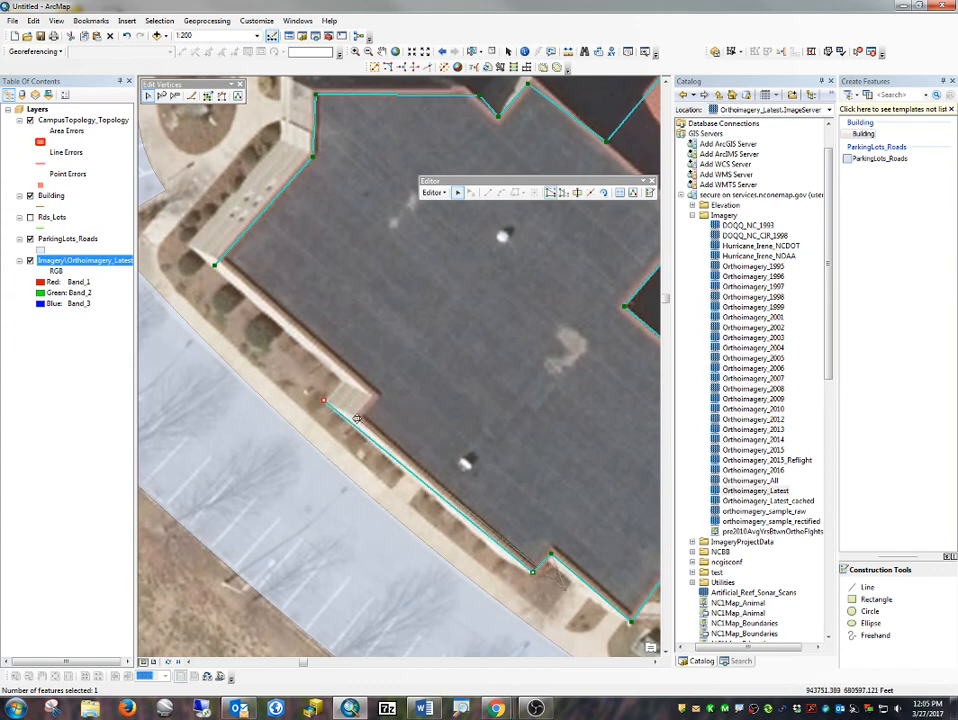
pyautogui.moveTo(357, 418); pyautogui.dragTo(357, 418)
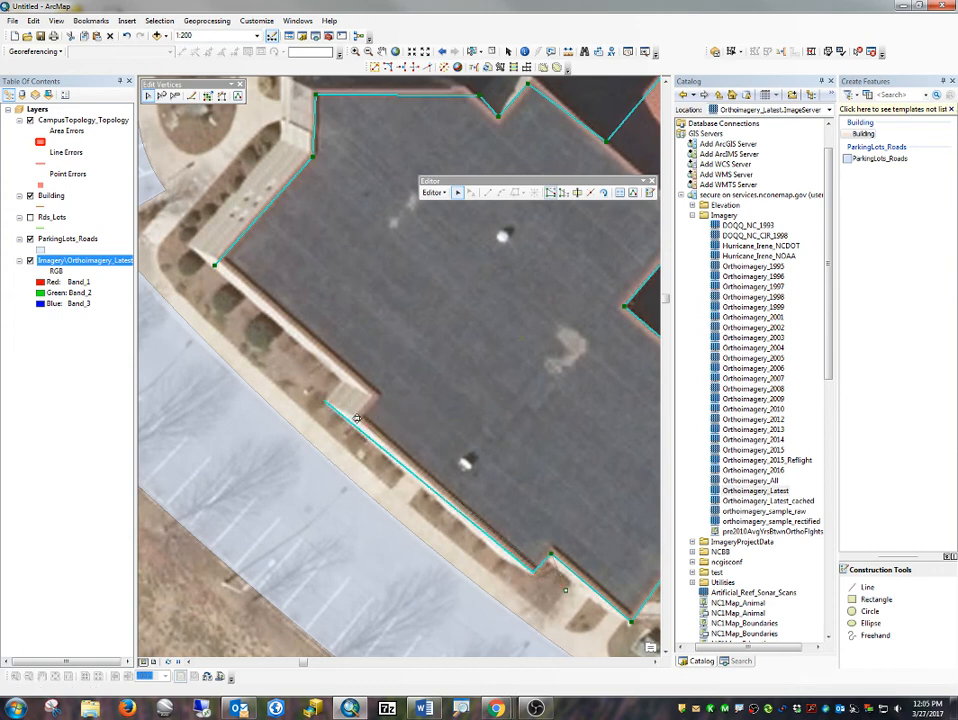
# Draw a Building line from the southwest notch's outer corner through its inner corner to the west roof corner.
pyautogui.click(867, 587)
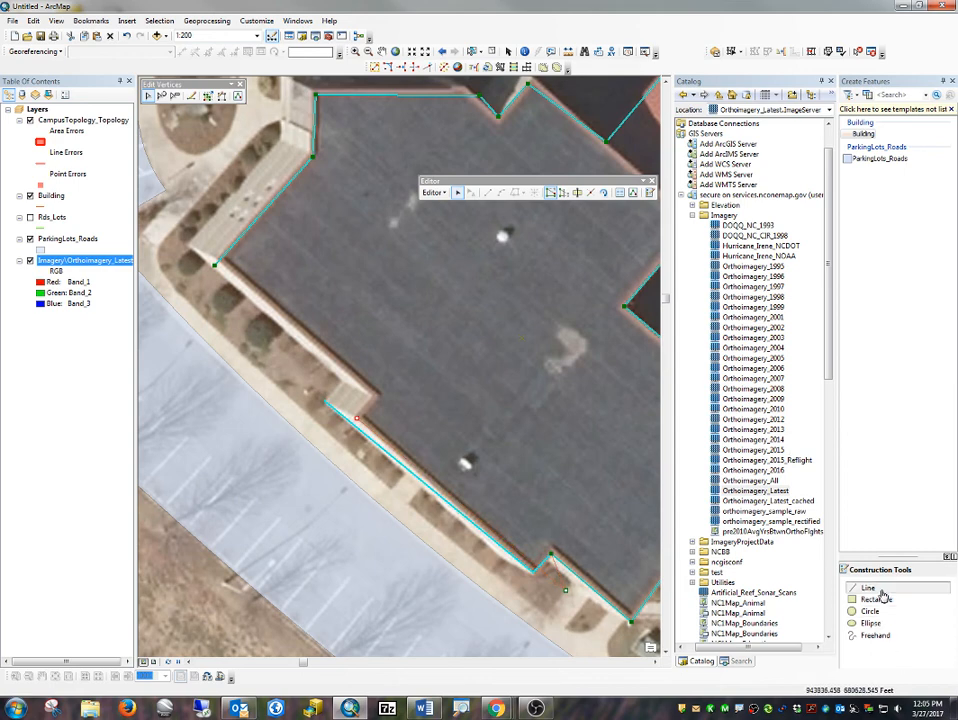
pyautogui.click(360, 420)
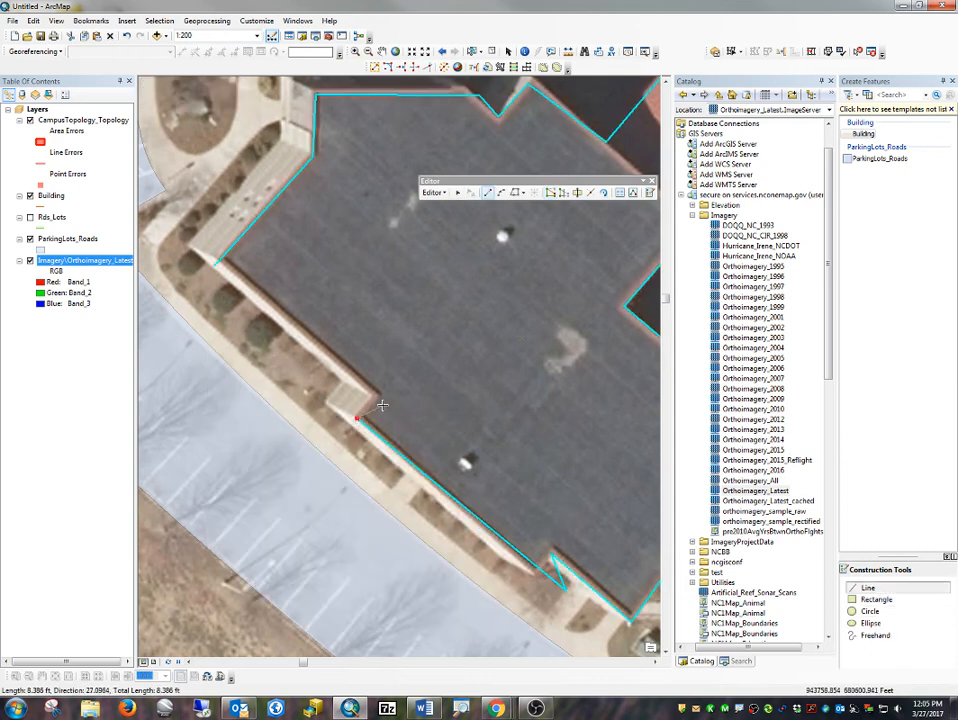
pyautogui.click(377, 395)
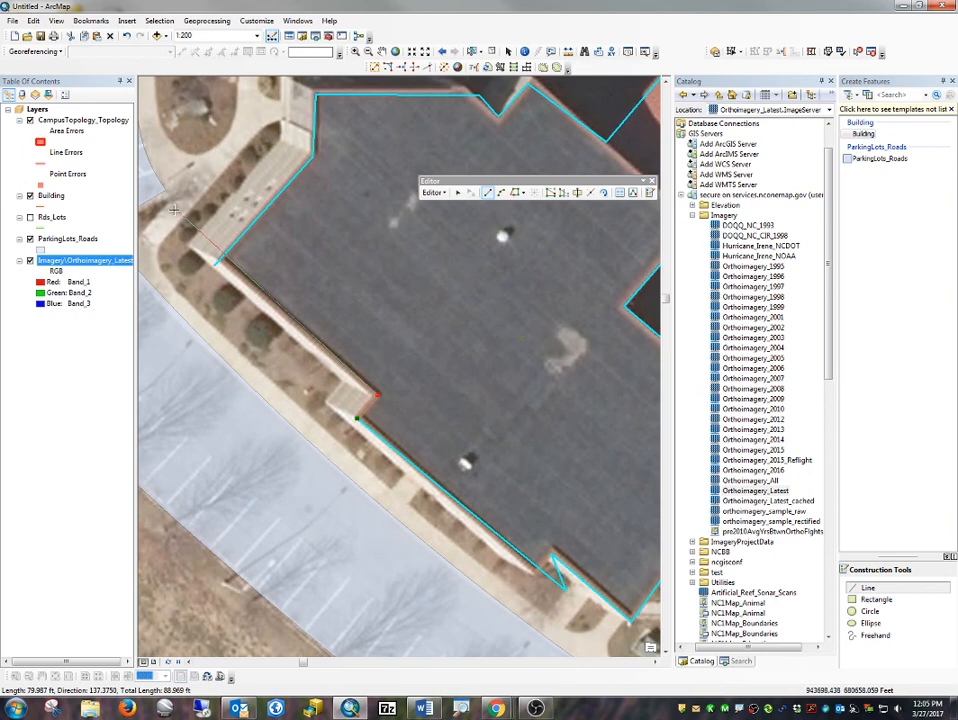
pyautogui.click(223, 262)
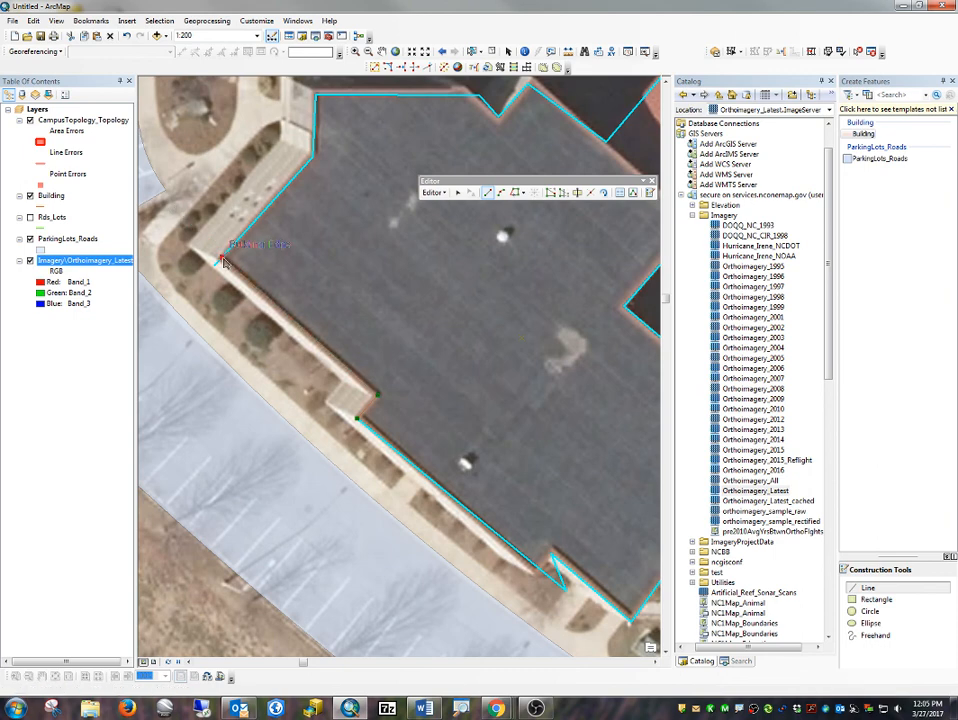
pyautogui.doubleClick(223, 261)
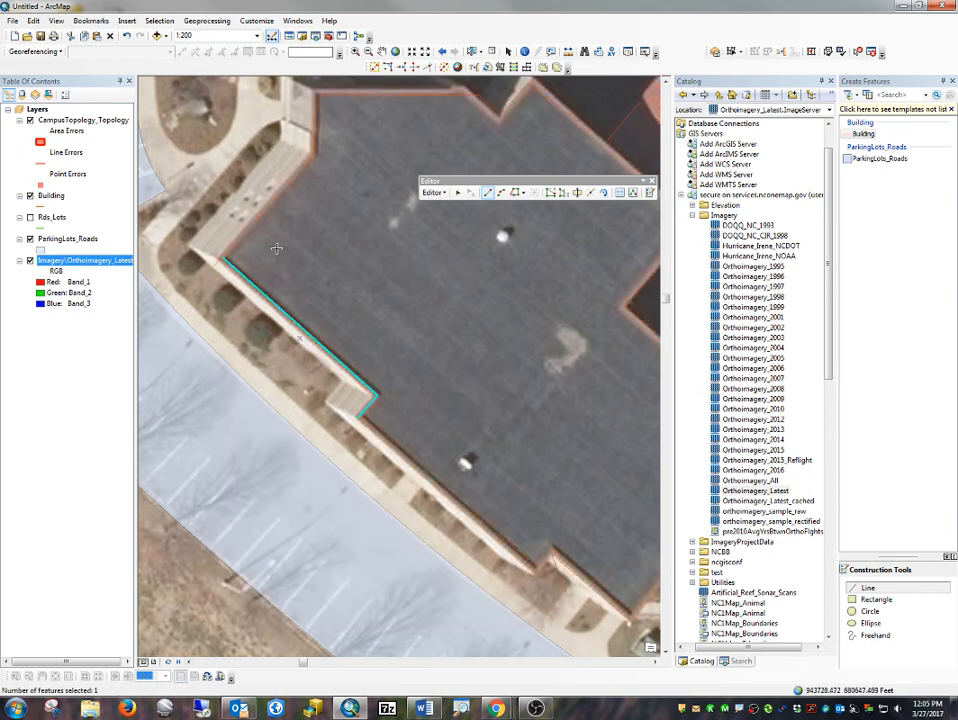
# Move the outline's west end vertex onto the new line's end, and the stray southern vertex back onto the roof corner.
pyautogui.click(459, 194)
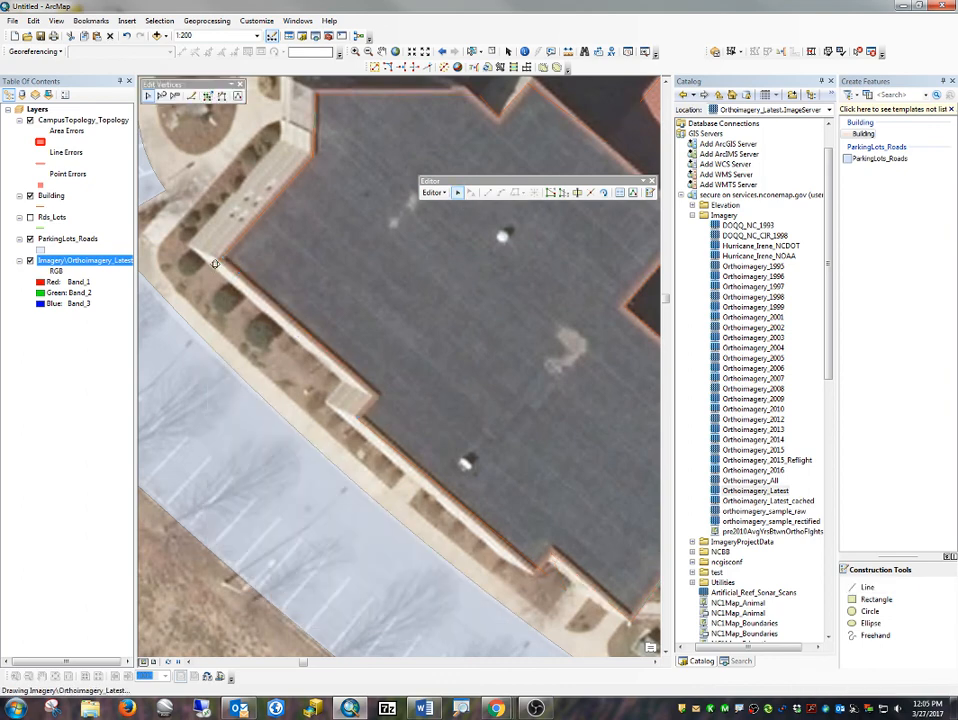
pyautogui.doubleClick(217, 258)
pyautogui.click(293, 251)
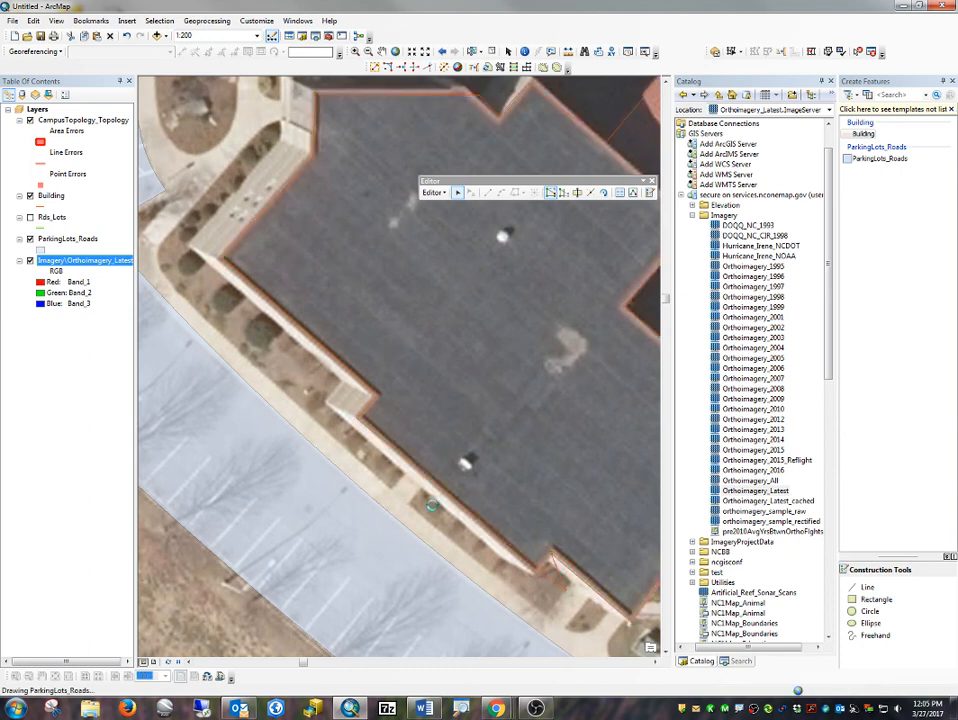
pyautogui.doubleClick(566, 594)
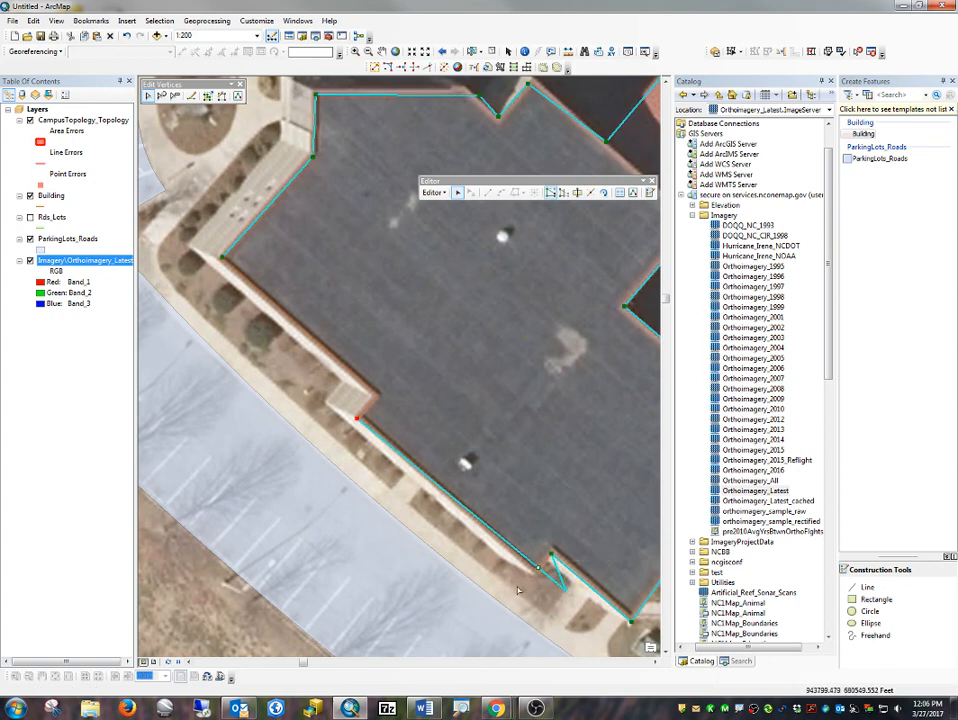
pyautogui.click(541, 576)
# Try to split the adjacent white-roofed building's outline at its south corner, and undo the split.
pyautogui.scroll(3, 430, 406)
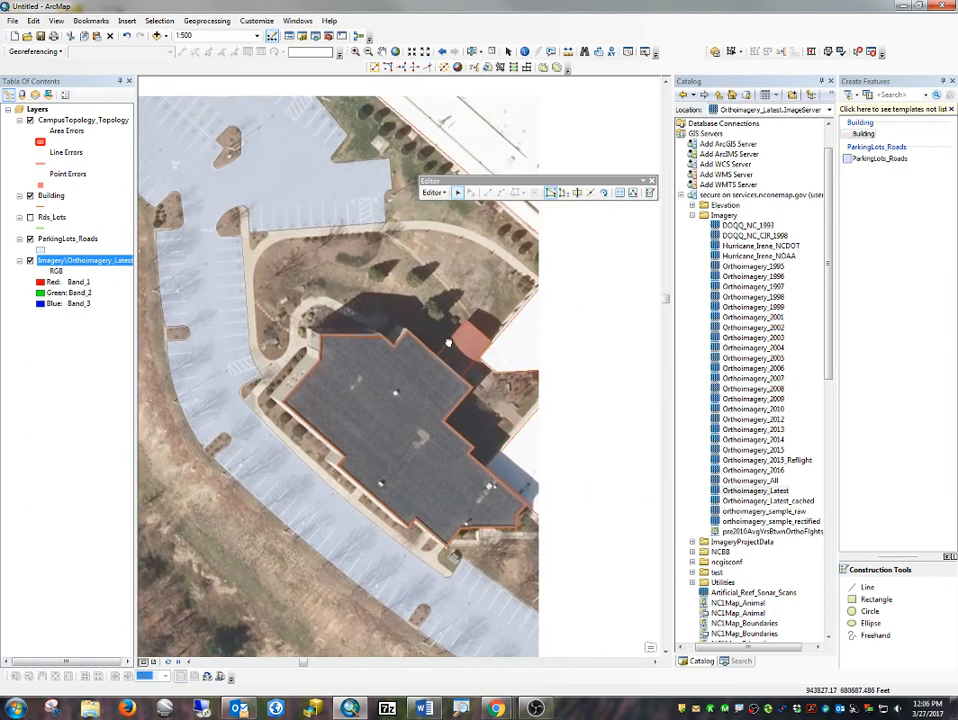
pyautogui.moveTo(448, 342); pyautogui.dragTo(316, 355)
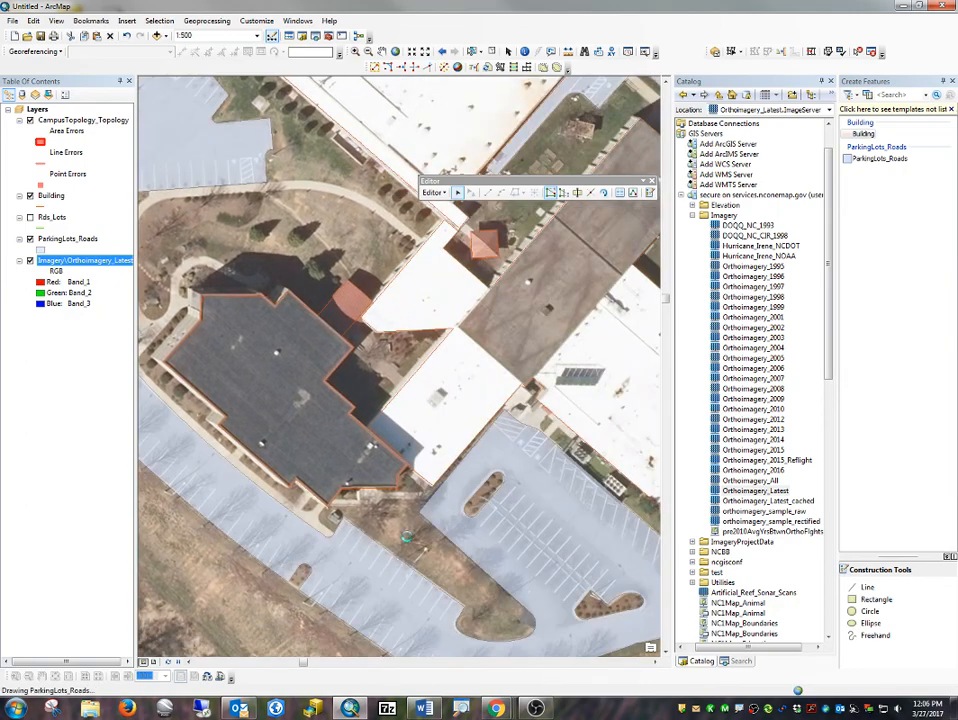
pyautogui.scroll(-3, 393, 460)
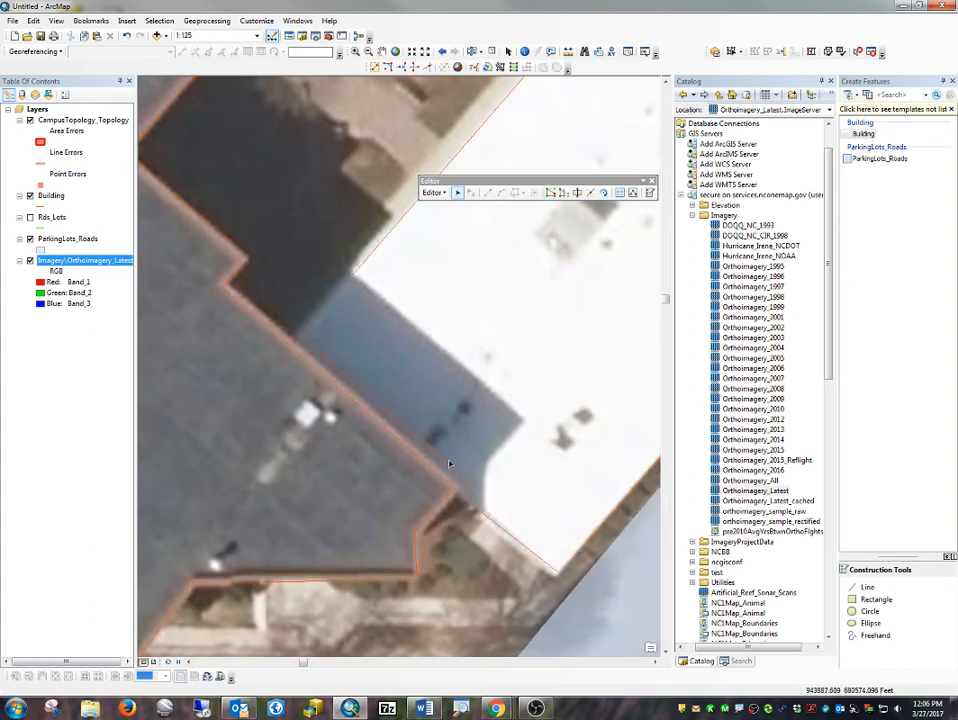
pyautogui.click(309, 347)
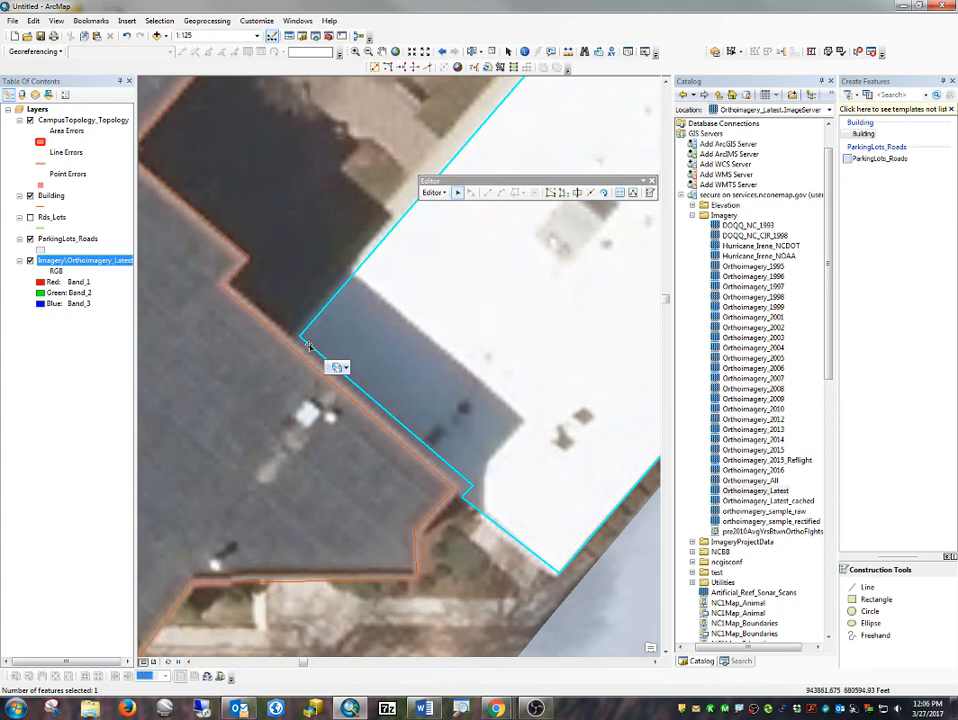
pyautogui.click(589, 192)
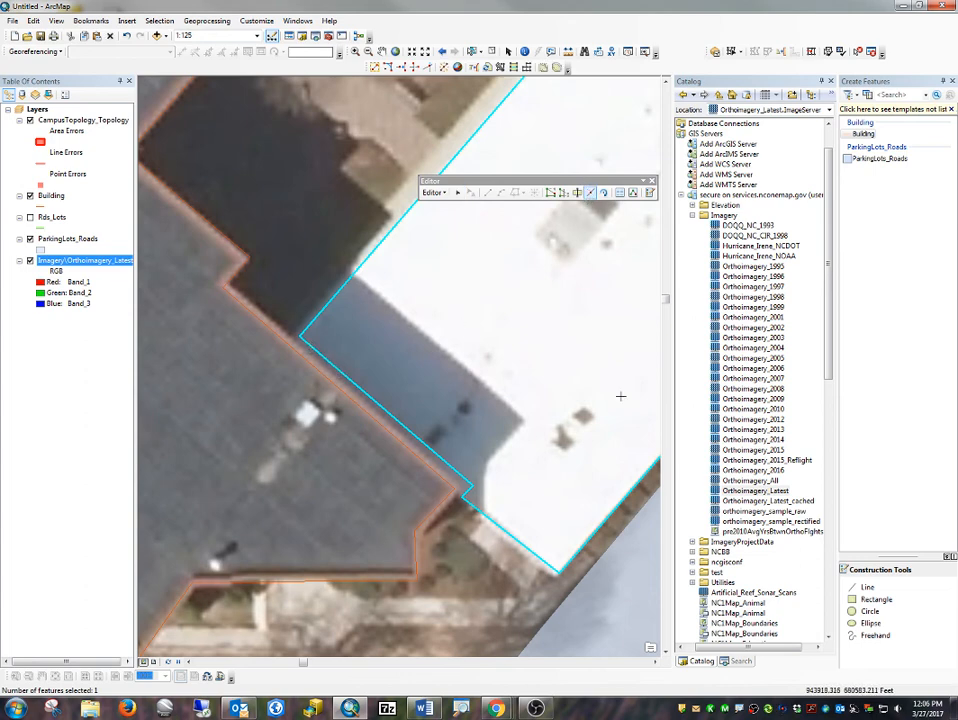
pyautogui.click(561, 571)
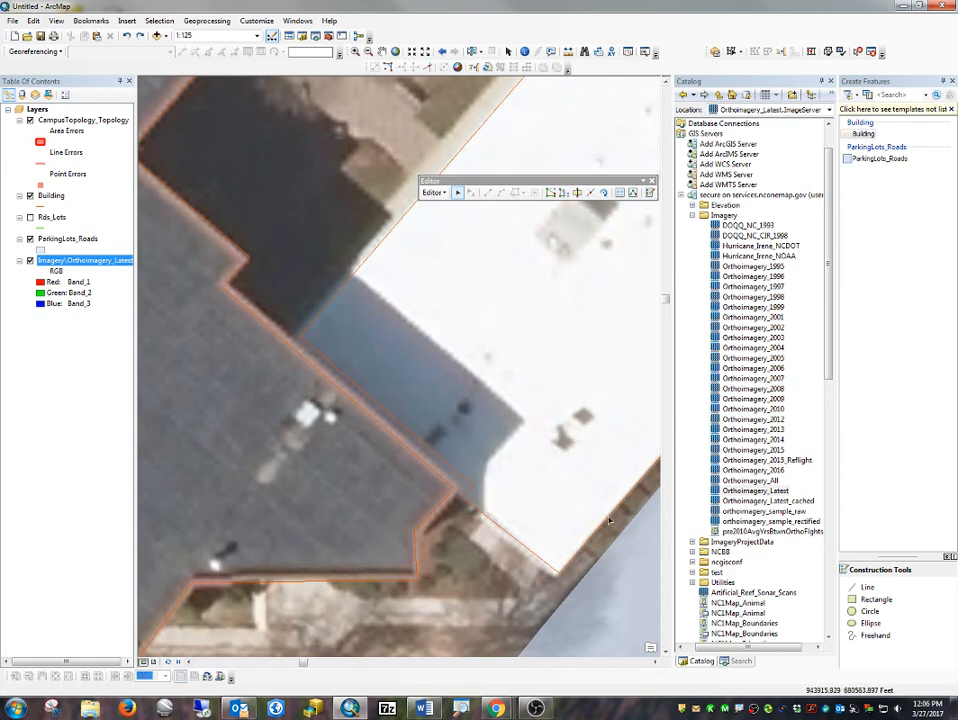
# Split the white-roofed building's outline at the vertex beside the dark-roofed building's east corner.
pyautogui.click(613, 392)
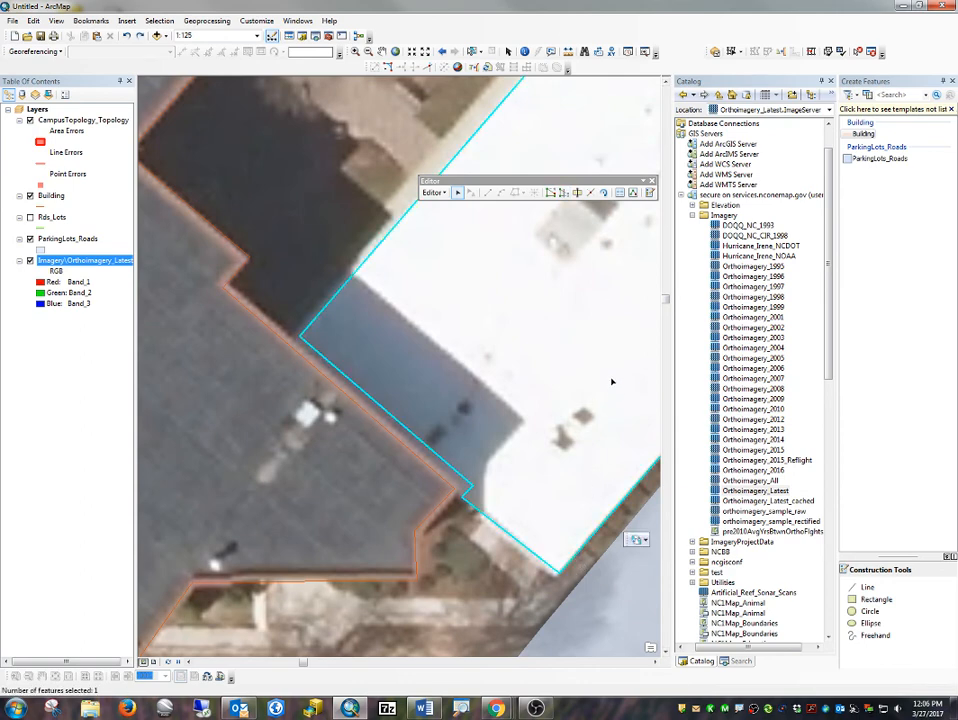
pyautogui.click(590, 193)
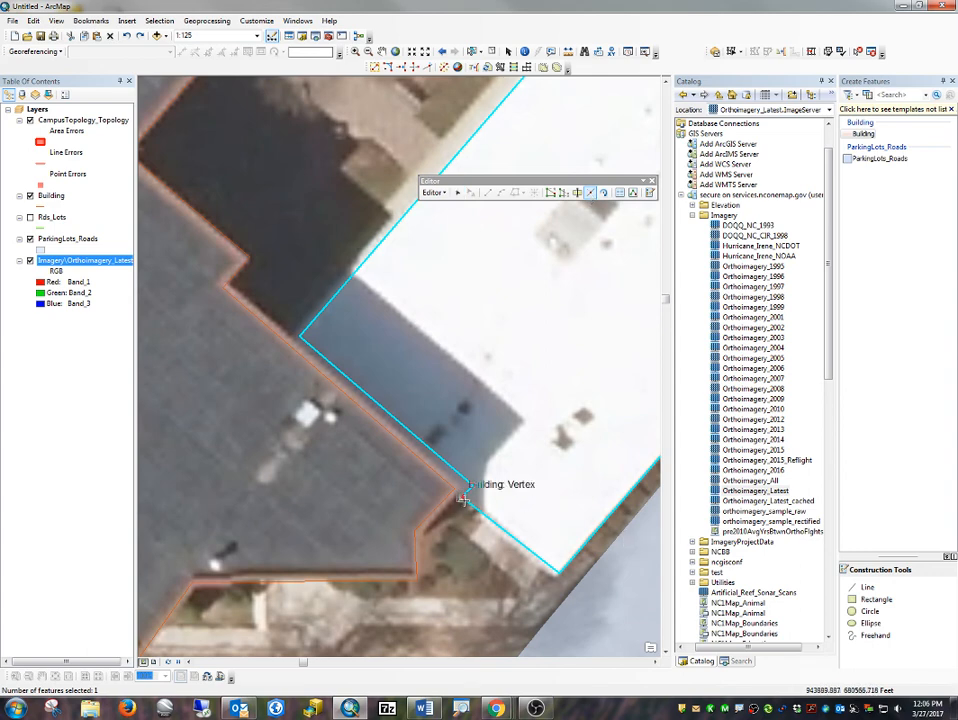
pyautogui.click(326, 307)
pyautogui.doubleClick(328, 306)
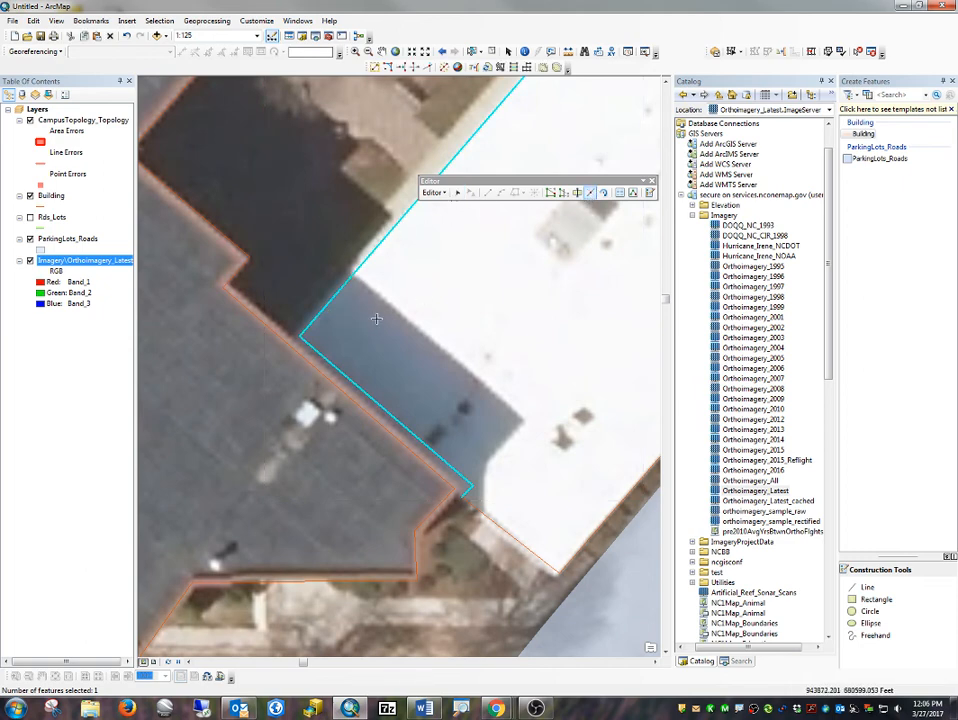
# Split the Building outline at the white roof's west corner and delete the segment running beside the dark-roofed building.
pyautogui.click(300, 334)
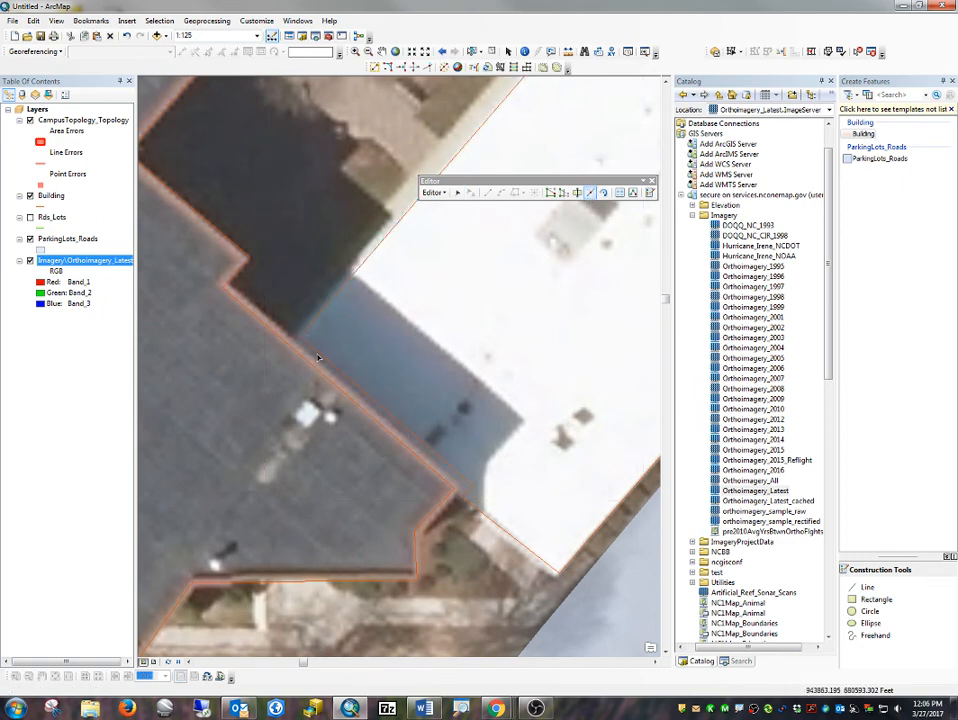
pyautogui.click(323, 359)
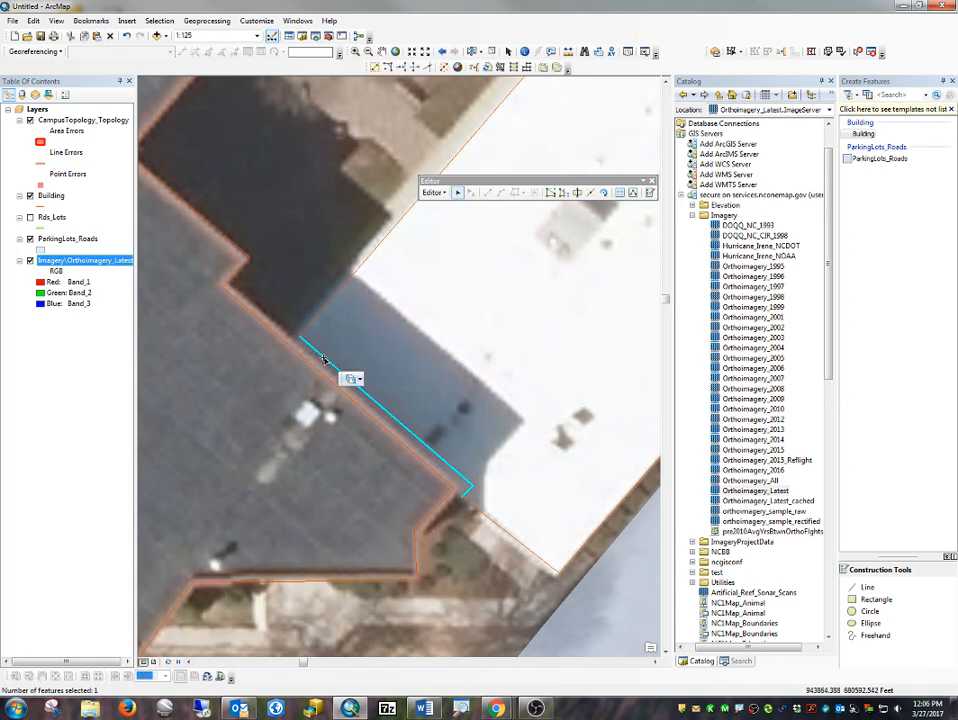
pyautogui.press('Delete')
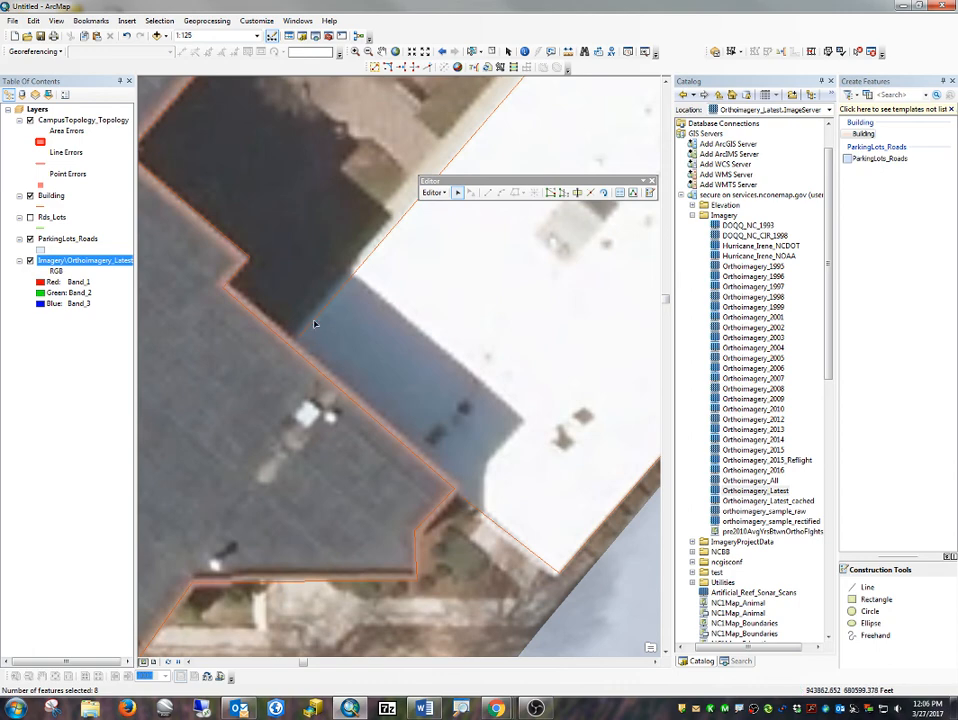
# Move the end vertices of the white building's two open outlines so they snap onto the dark-roofed building's edge.
pyautogui.doubleClick(314, 324)
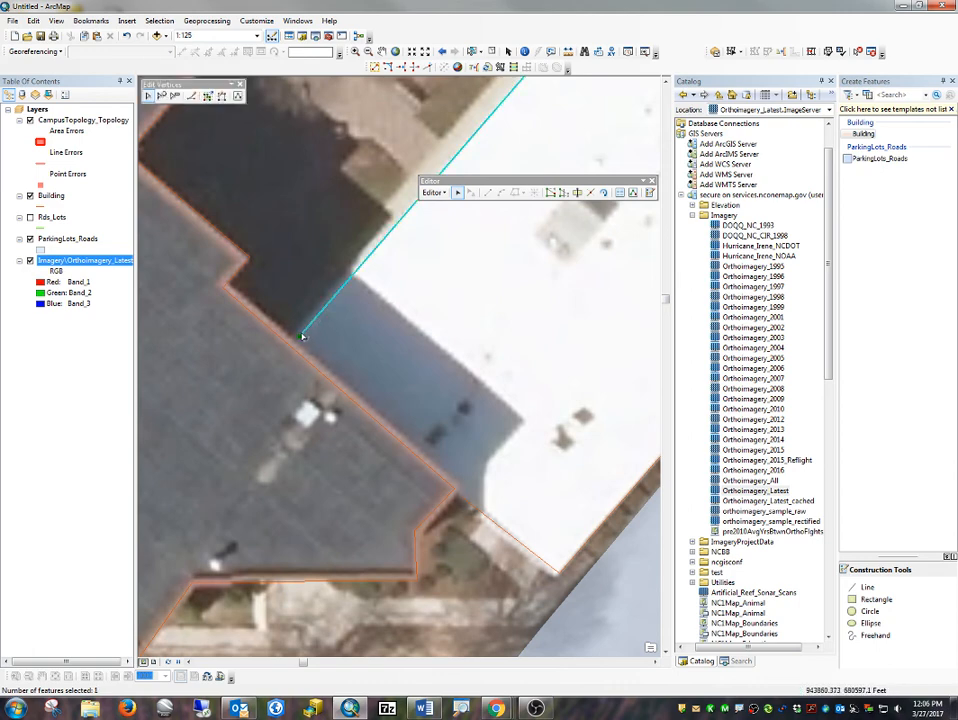
pyautogui.moveTo(301, 336); pyautogui.dragTo(289, 345)
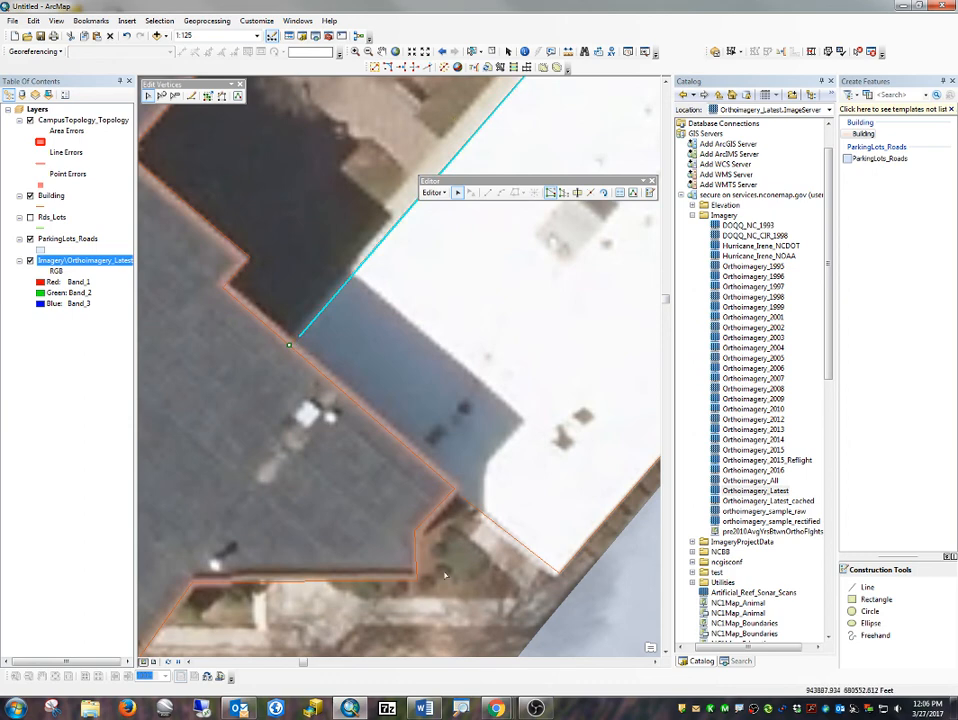
pyautogui.click(472, 508)
pyautogui.doubleClick(461, 498)
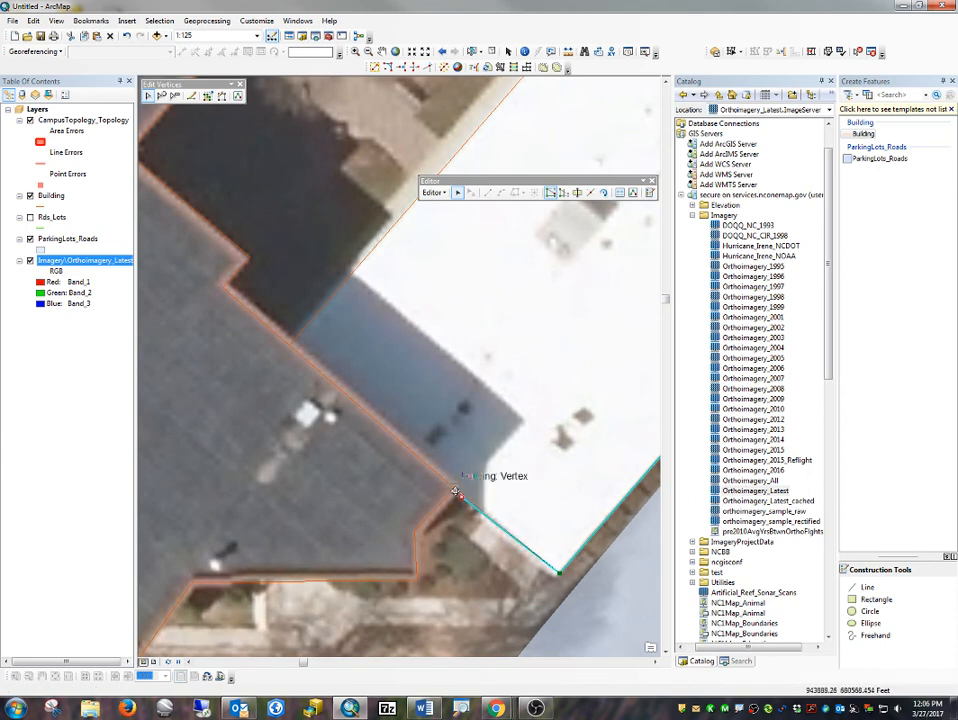
pyautogui.click(460, 451)
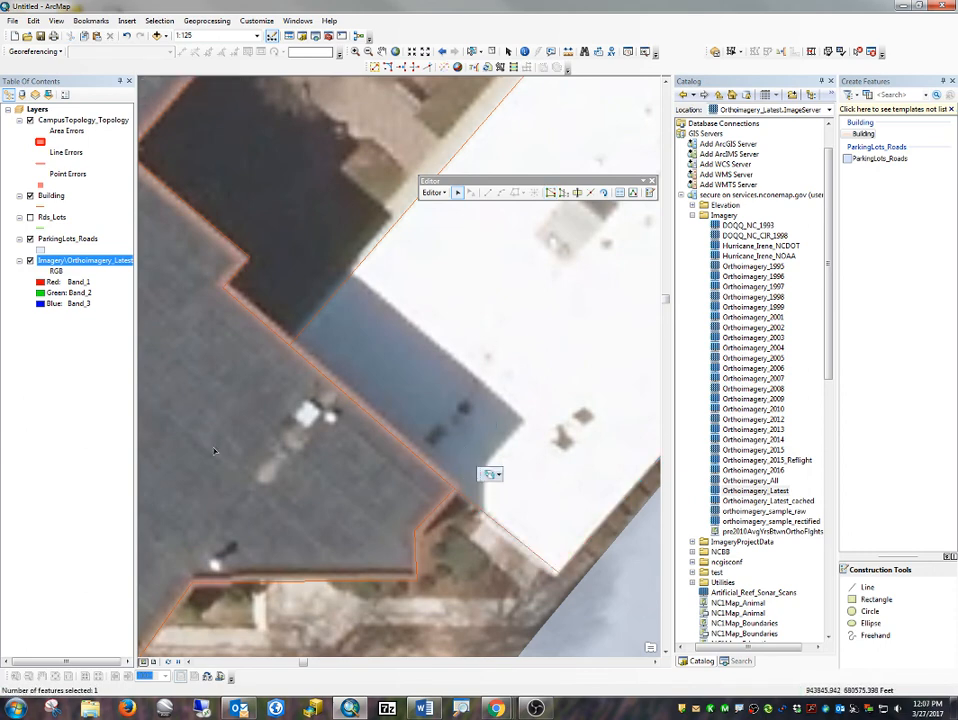
# Split the Building line around the red canopy at the canopy's east corner, where it meets the white roof.
pyautogui.scroll(3, 447, 441)
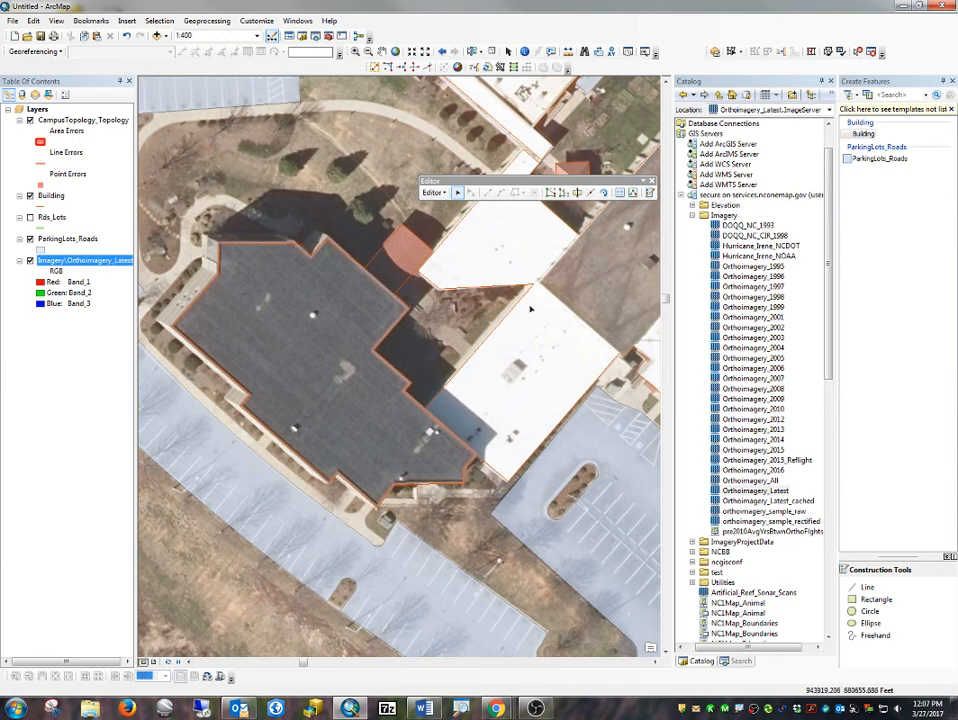
pyautogui.moveTo(529, 304); pyautogui.dragTo(449, 394)
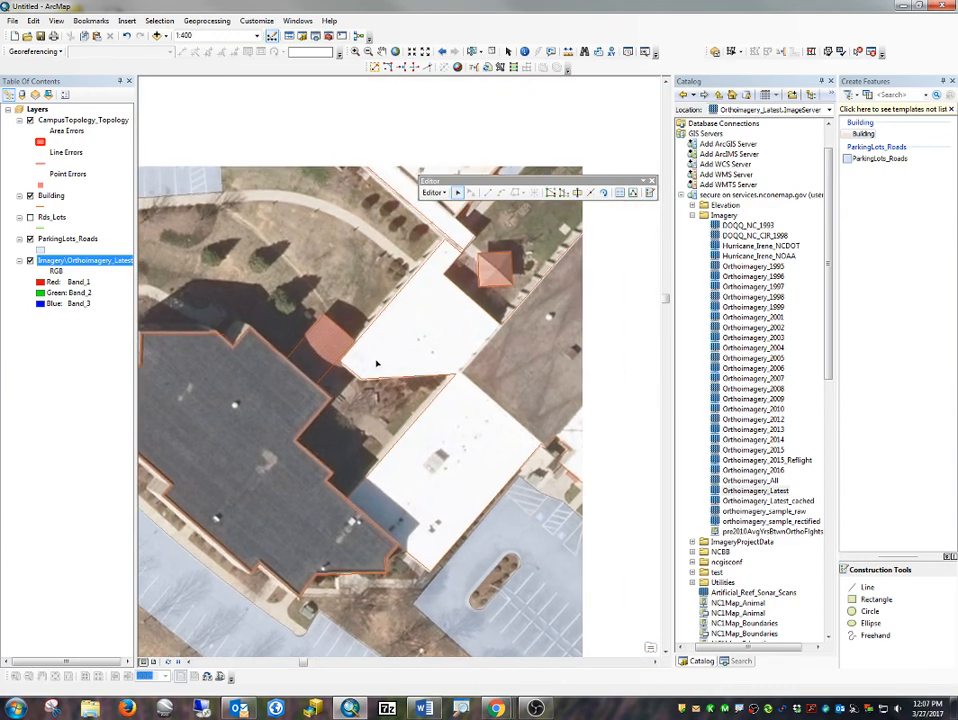
pyautogui.scroll(4, 366, 410)
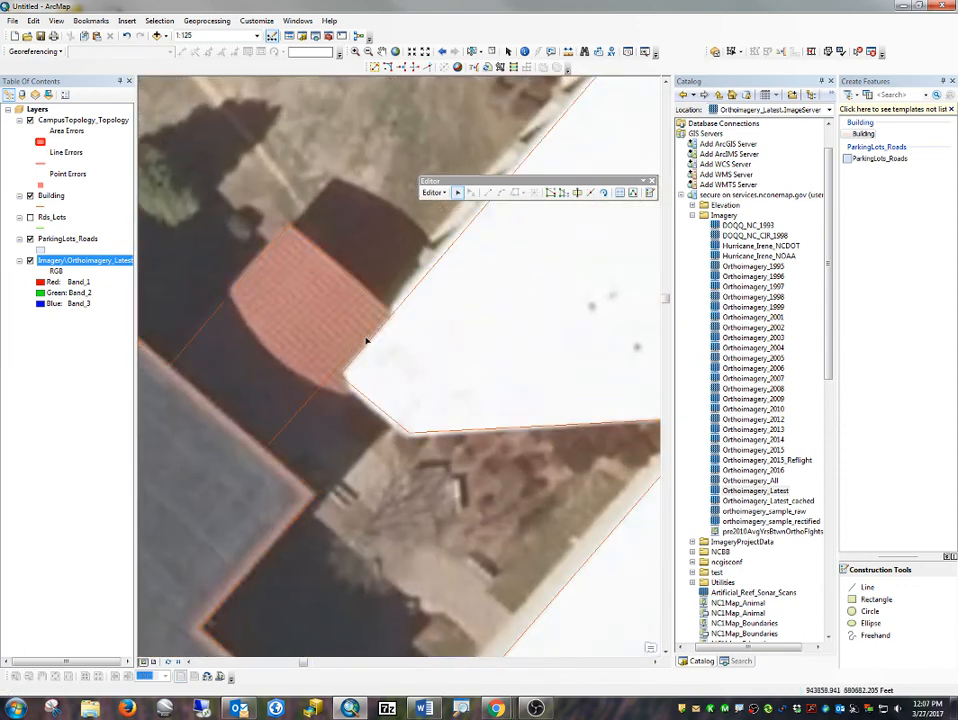
pyautogui.click(366, 341)
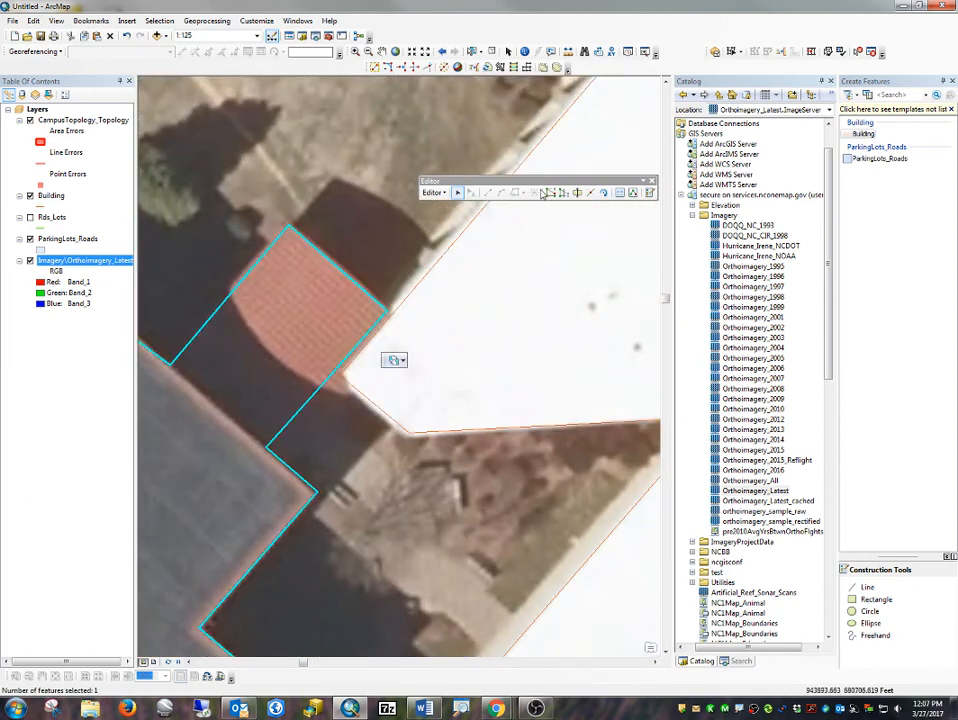
pyautogui.click(590, 192)
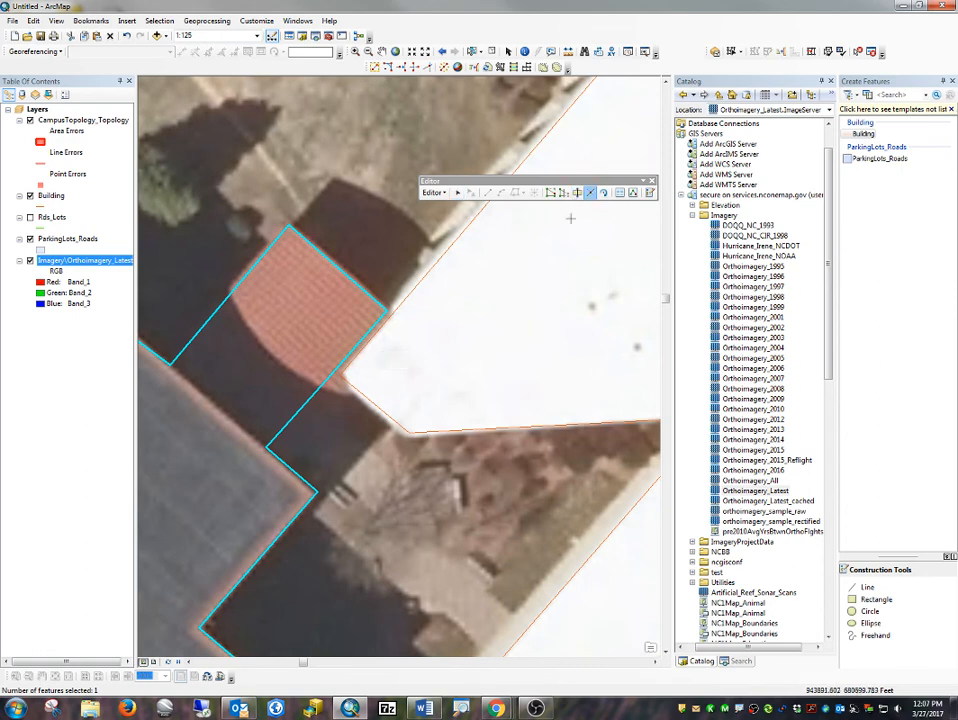
pyautogui.click(387, 311)
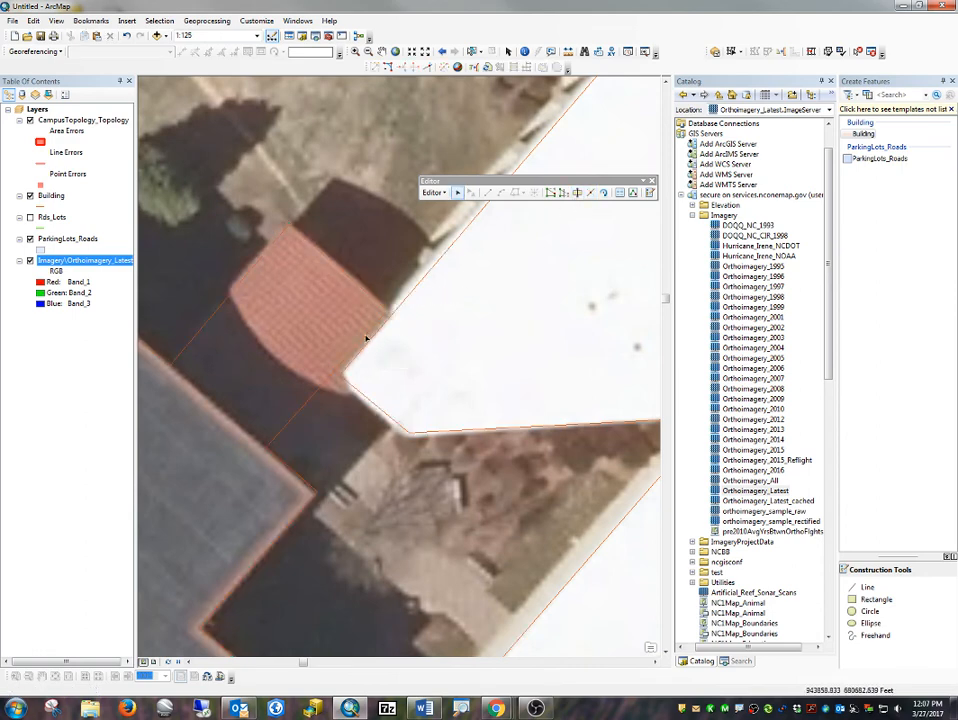
# Split the line again near the canopy's south corner and delete the short segment running along the white roof edge.
pyautogui.click(366, 341)
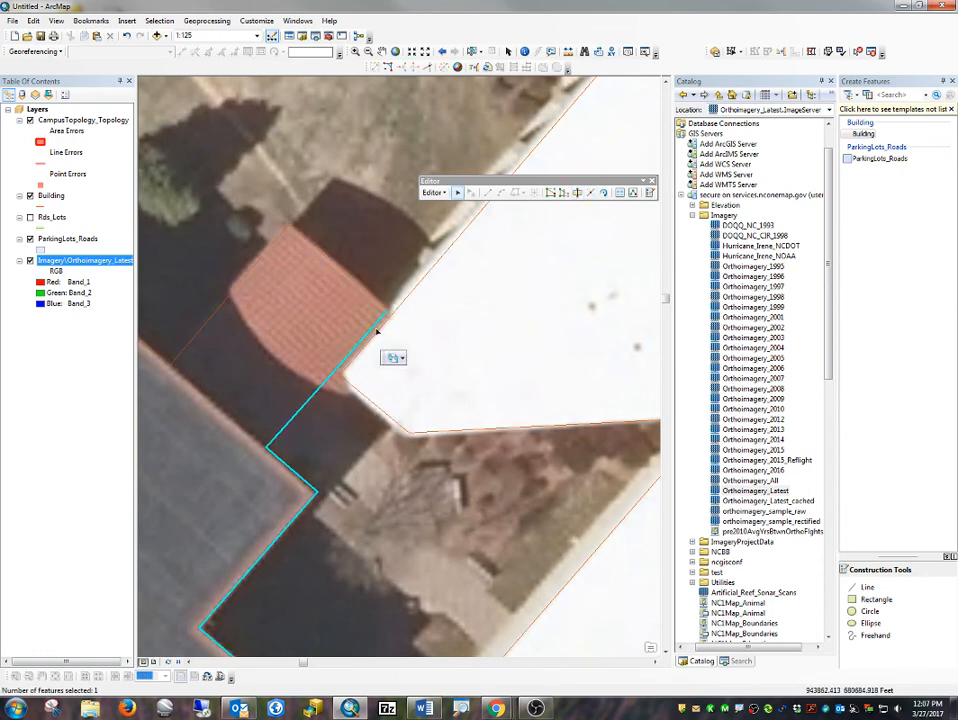
pyautogui.click(589, 192)
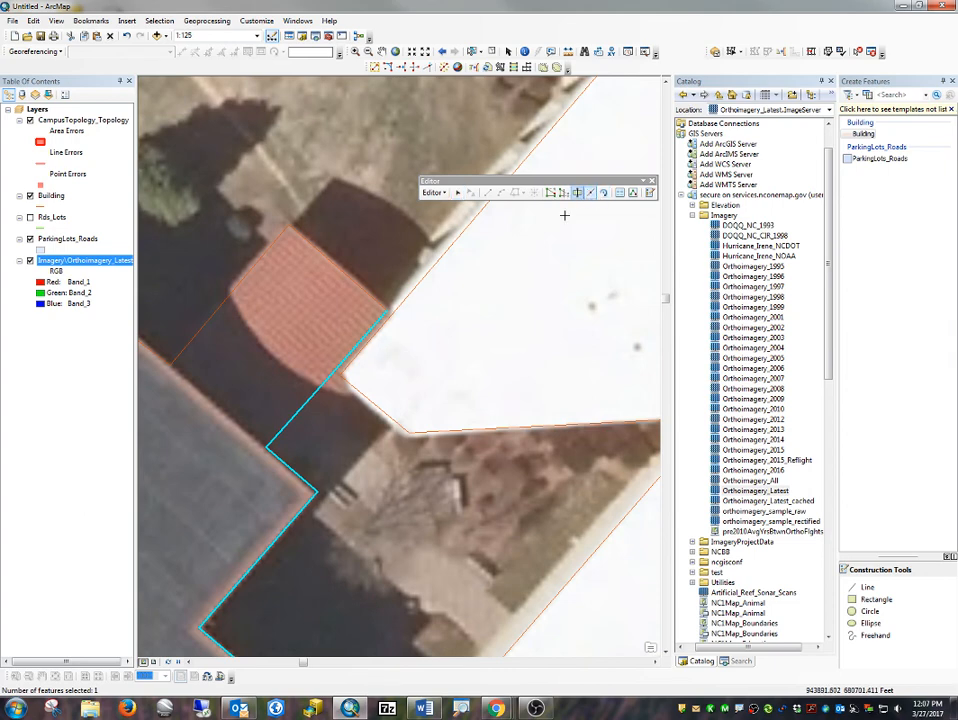
pyautogui.click(330, 378)
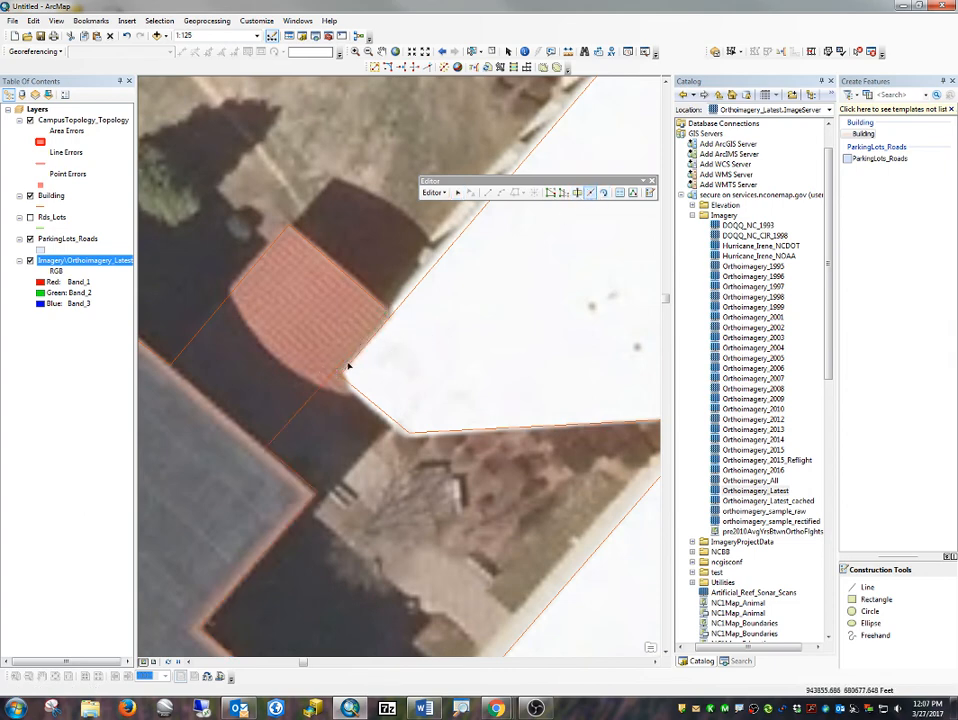
pyautogui.click(350, 356)
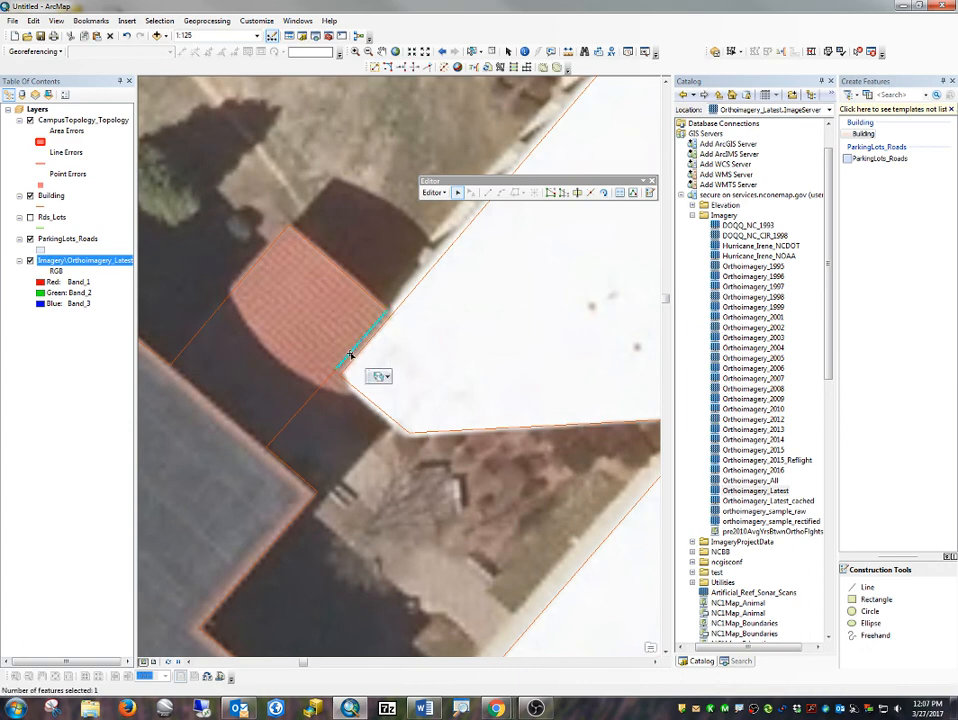
pyautogui.press('Delete')
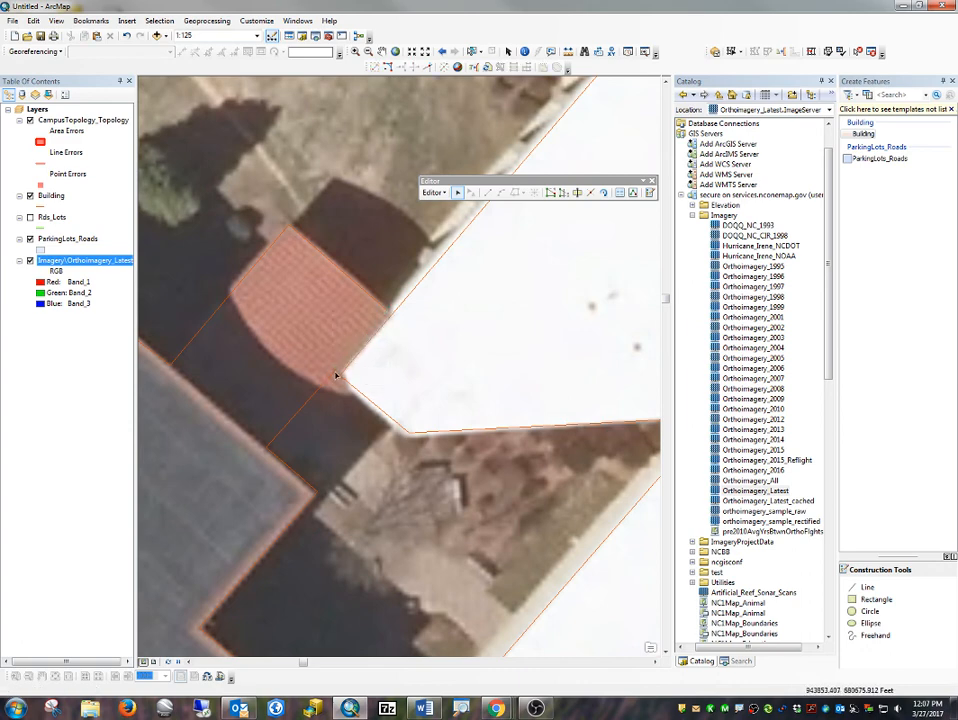
# Move the open end vertices of both canopy lines so they snap onto the adjacent white building's outline.
pyautogui.click(336, 376)
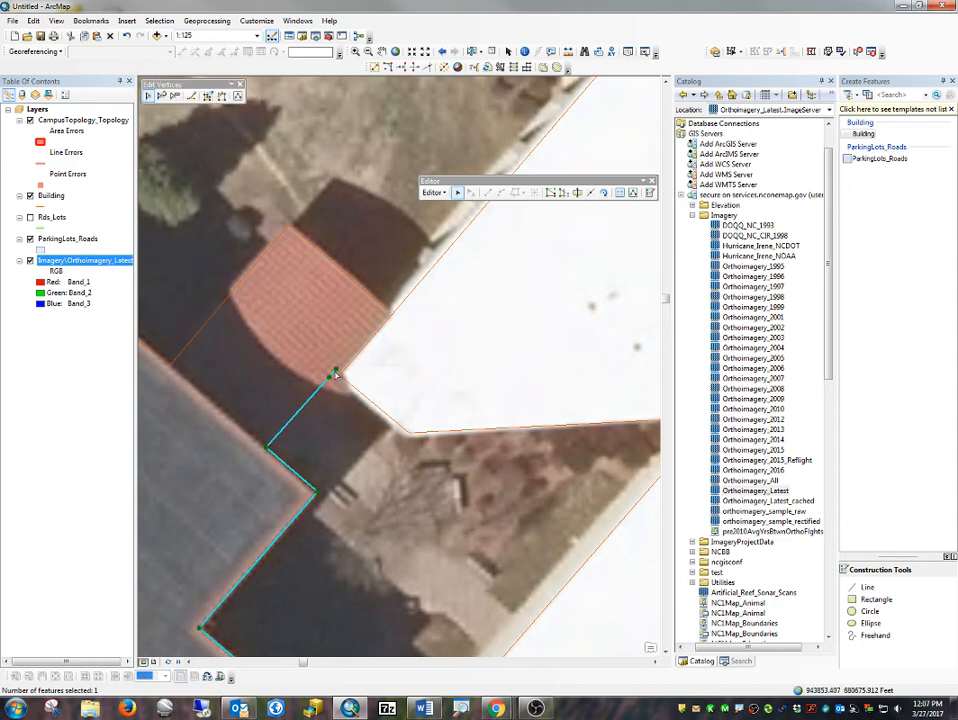
pyautogui.doubleClick(336, 374)
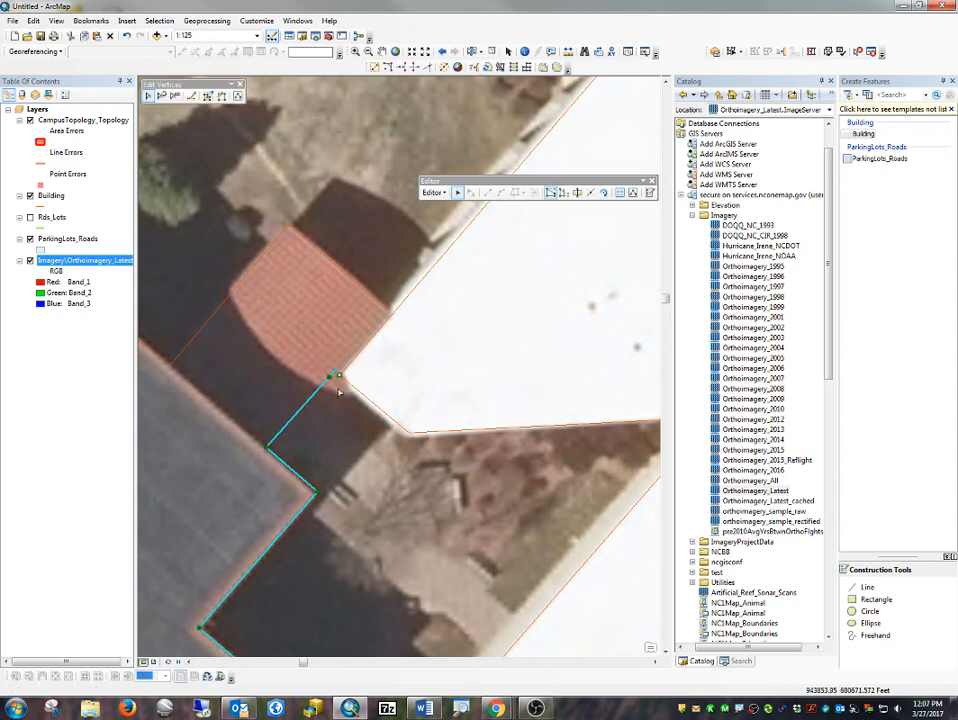
pyautogui.doubleClick(338, 375)
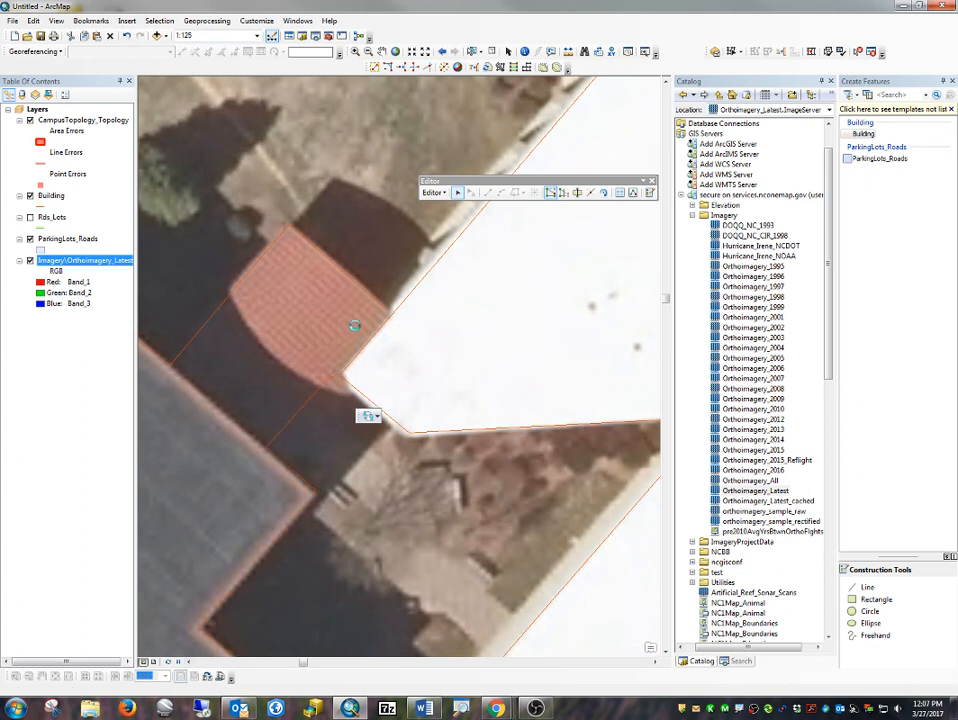
pyautogui.doubleClick(382, 311)
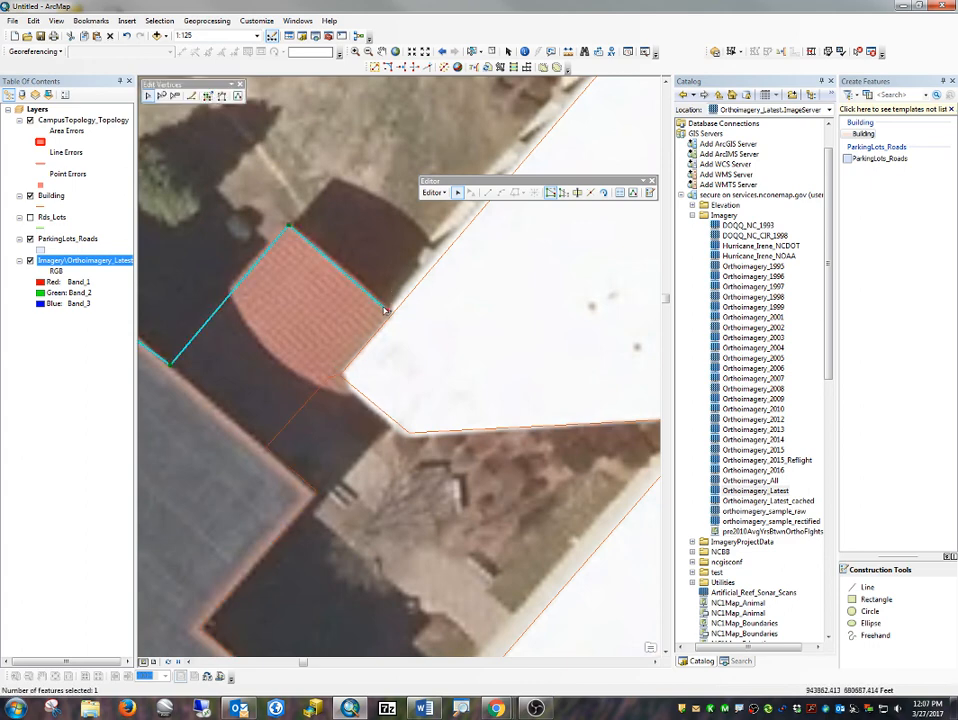
pyautogui.click(400, 342)
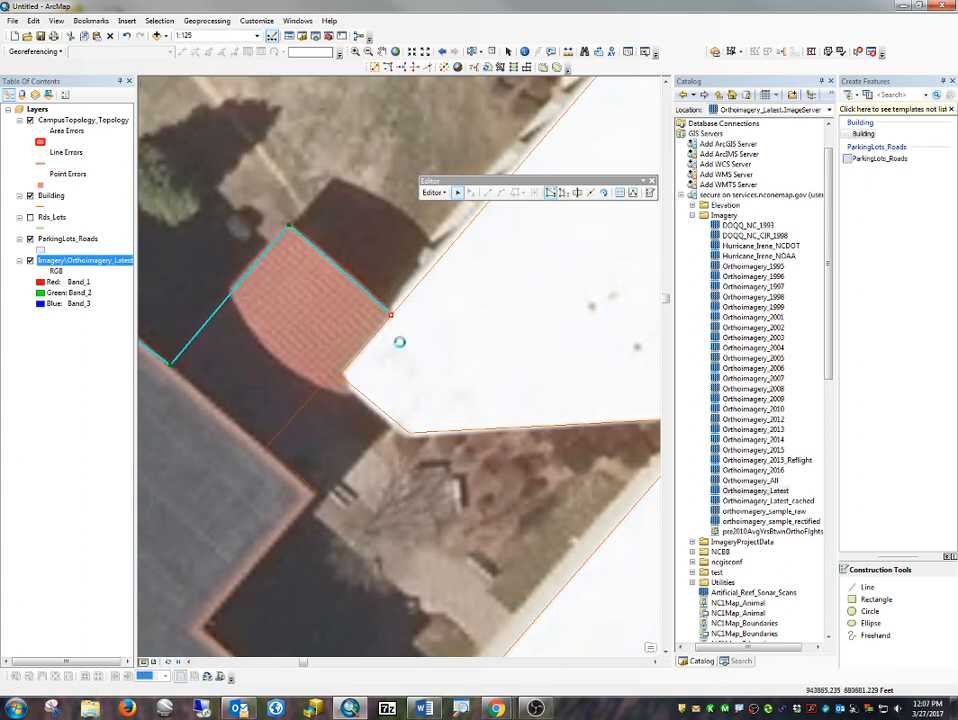
# Draw a straight Building line along the seam crossing the long brown roof, from its northwest edge to its southeast edge.
pyautogui.scroll(5, 402, 345)
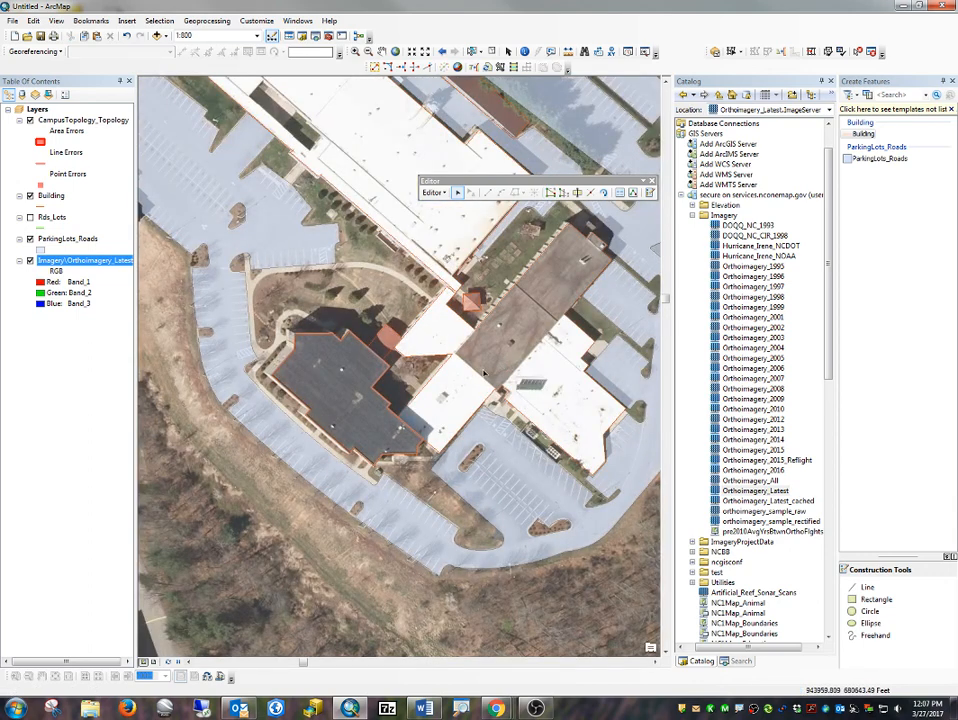
pyautogui.moveTo(484, 372); pyautogui.dragTo(438, 418)
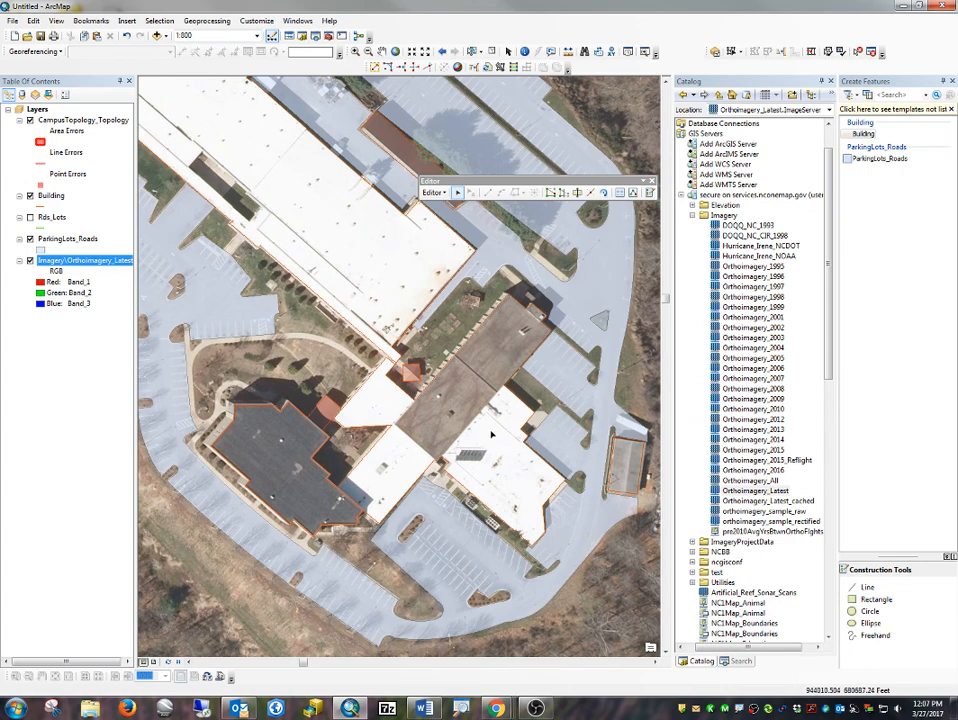
pyautogui.scroll(2, 491, 434)
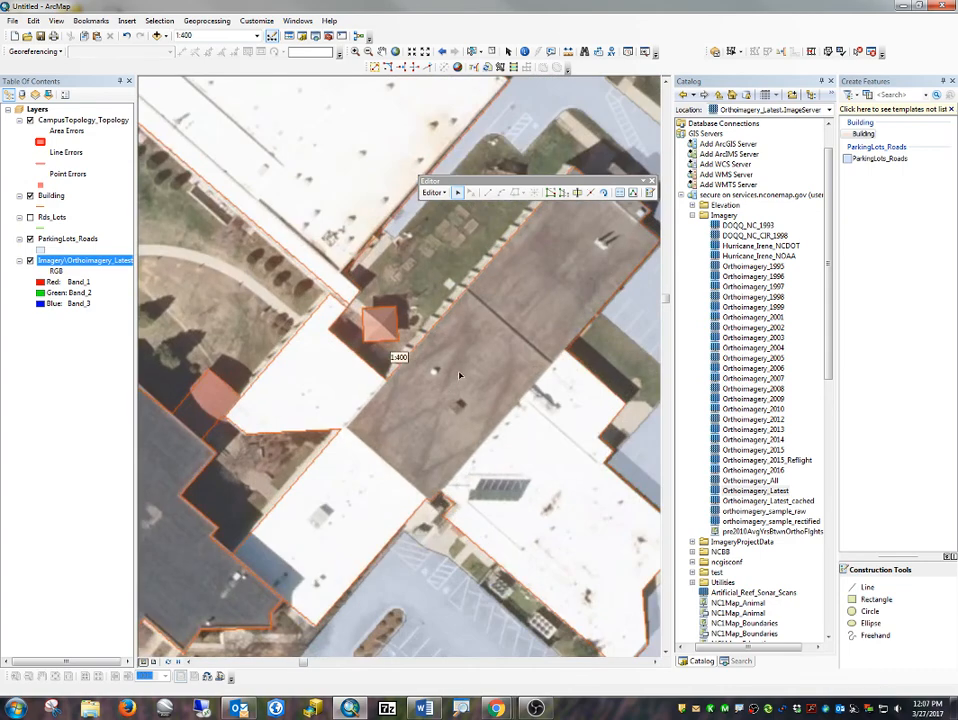
pyautogui.click(866, 588)
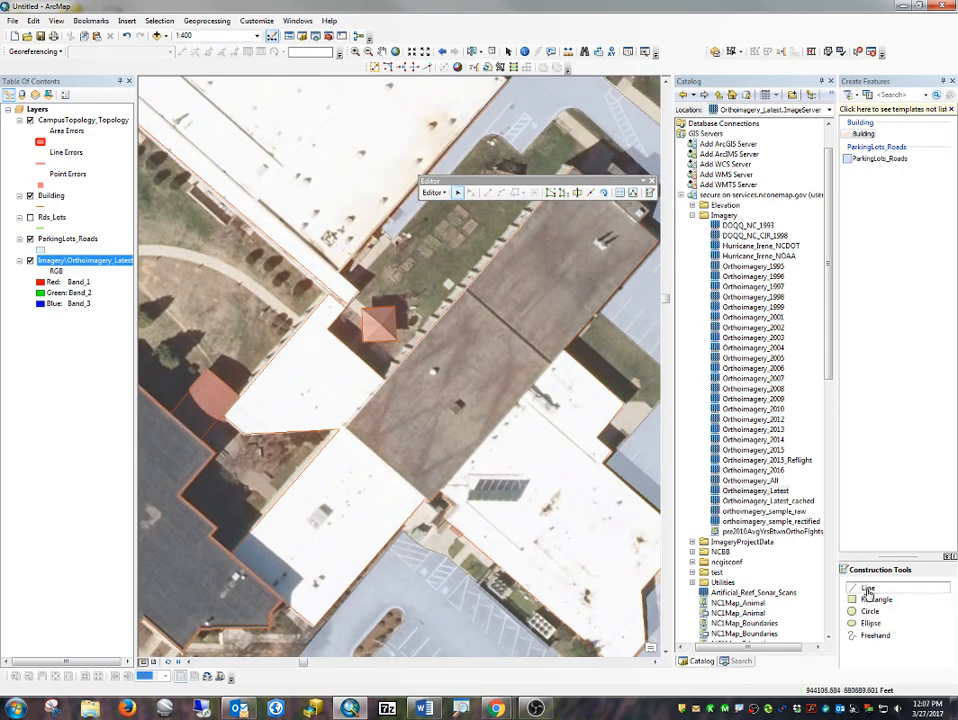
pyautogui.click(465, 291)
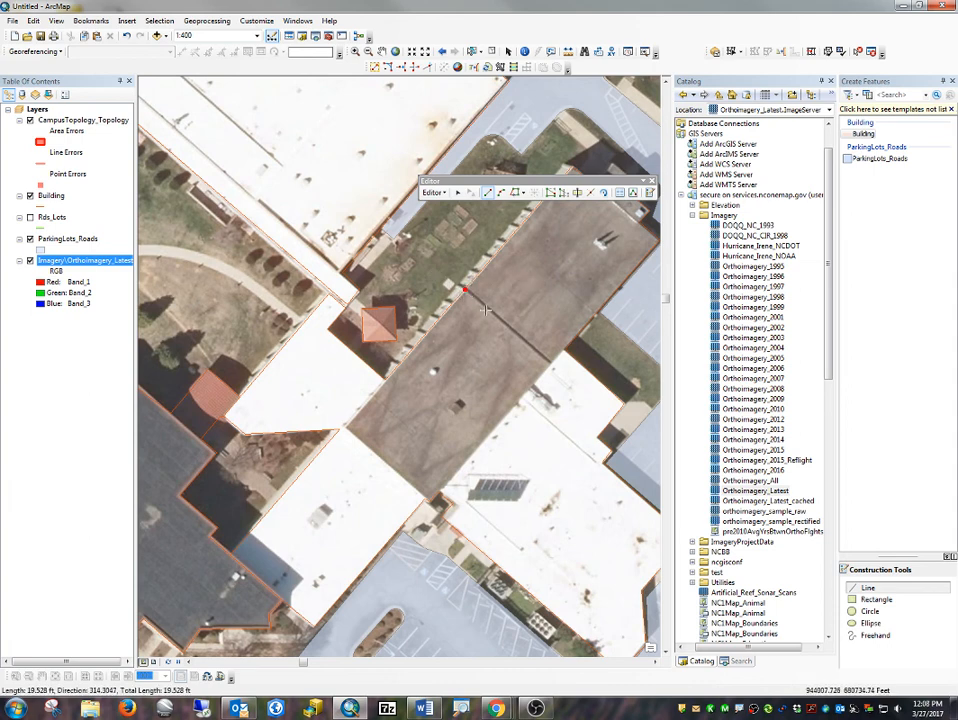
pyautogui.doubleClick(550, 362)
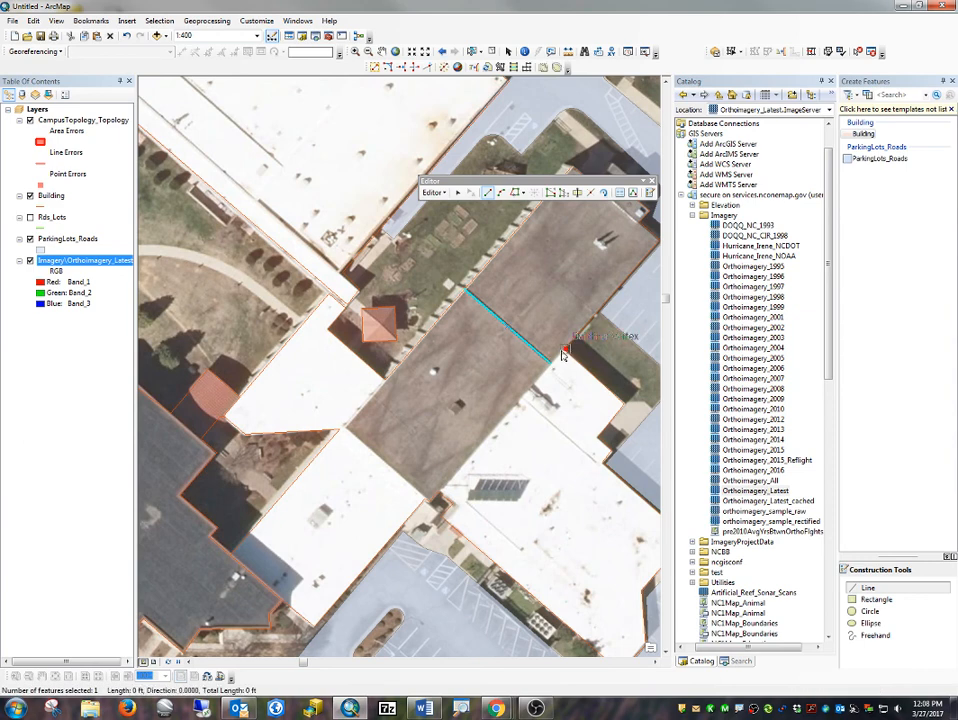
# Draw separate Building lines along the brown roof's shared edges with the three adjoining white roofs, snapping to the existing corners.
pyautogui.click(550, 363)
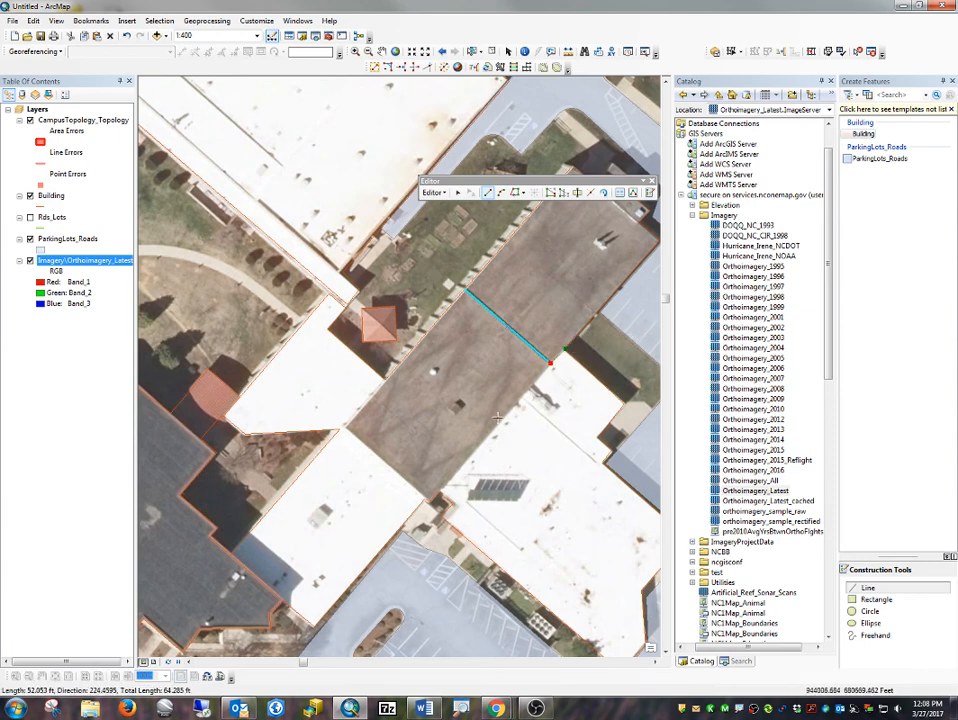
pyautogui.doubleClick(441, 497)
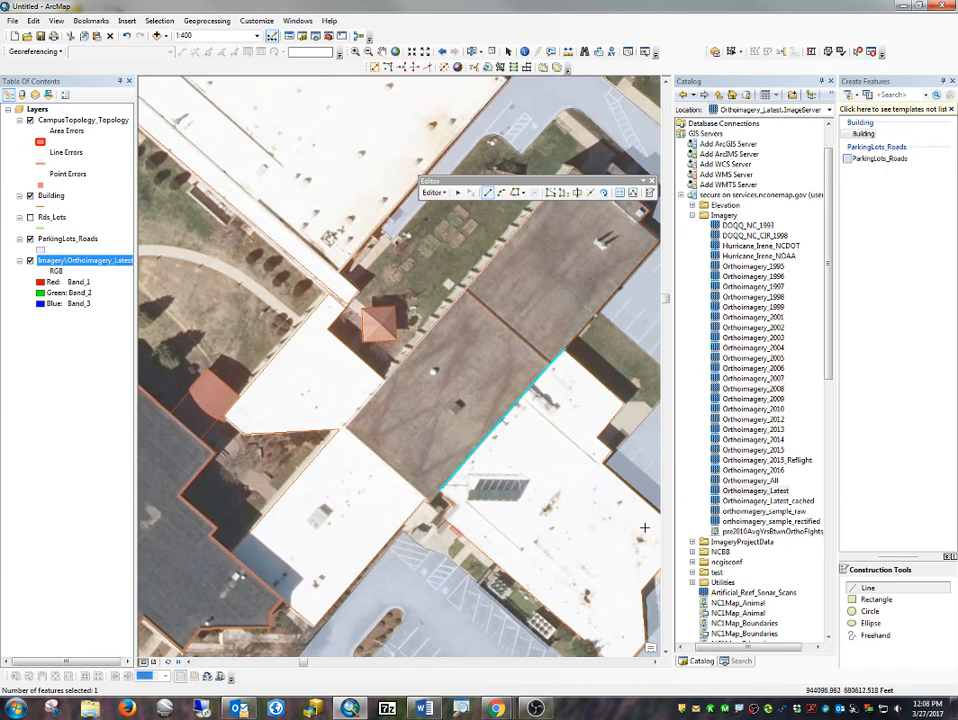
pyautogui.click(340, 430)
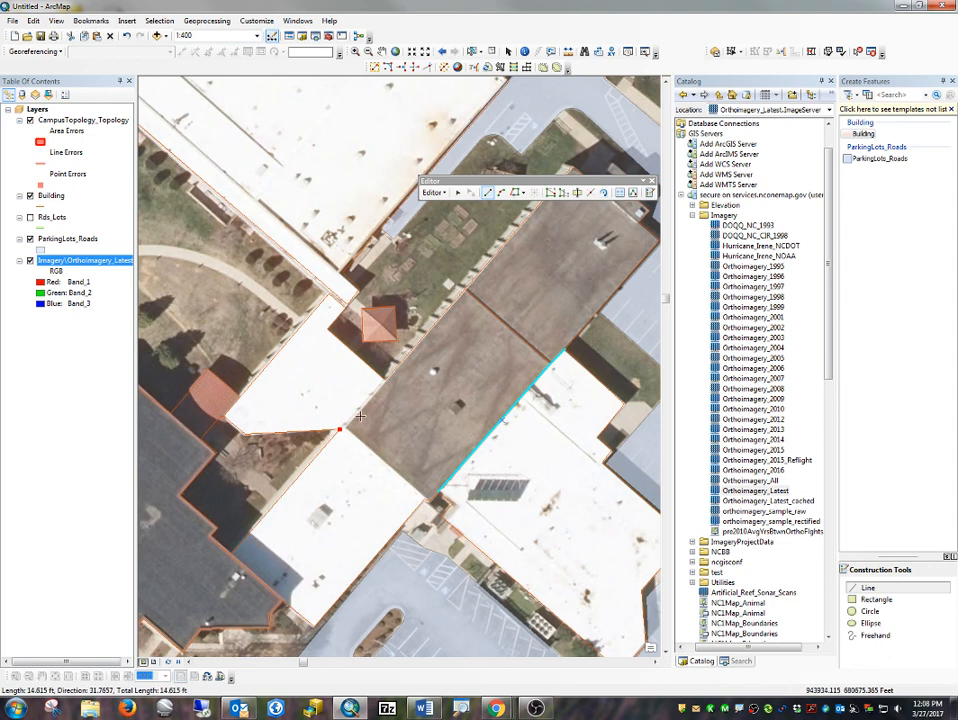
pyautogui.doubleClick(423, 497)
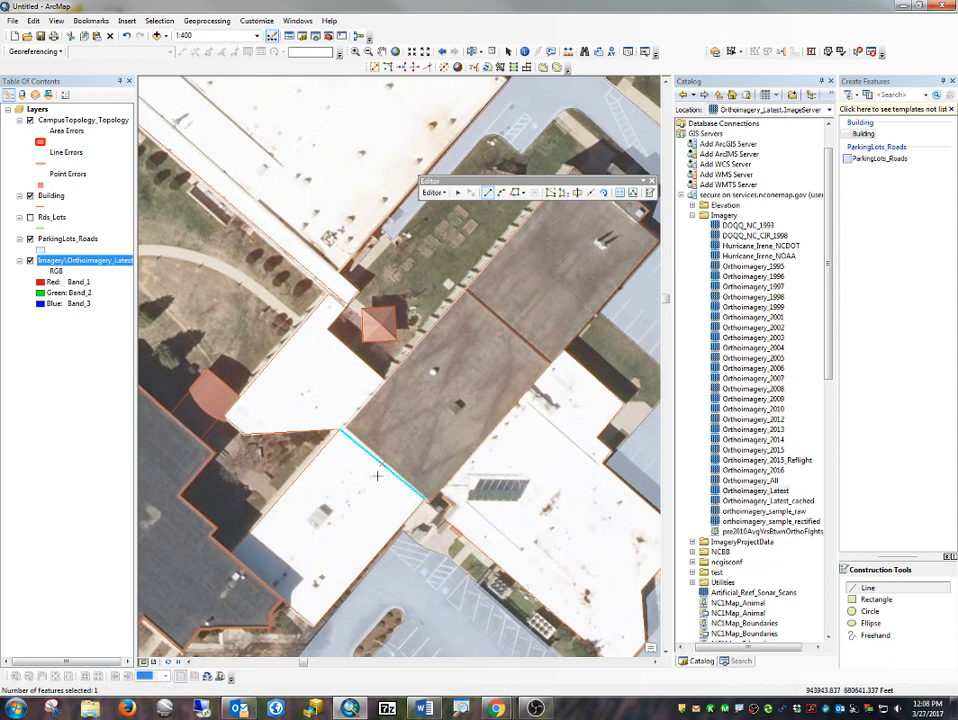
pyautogui.click(339, 430)
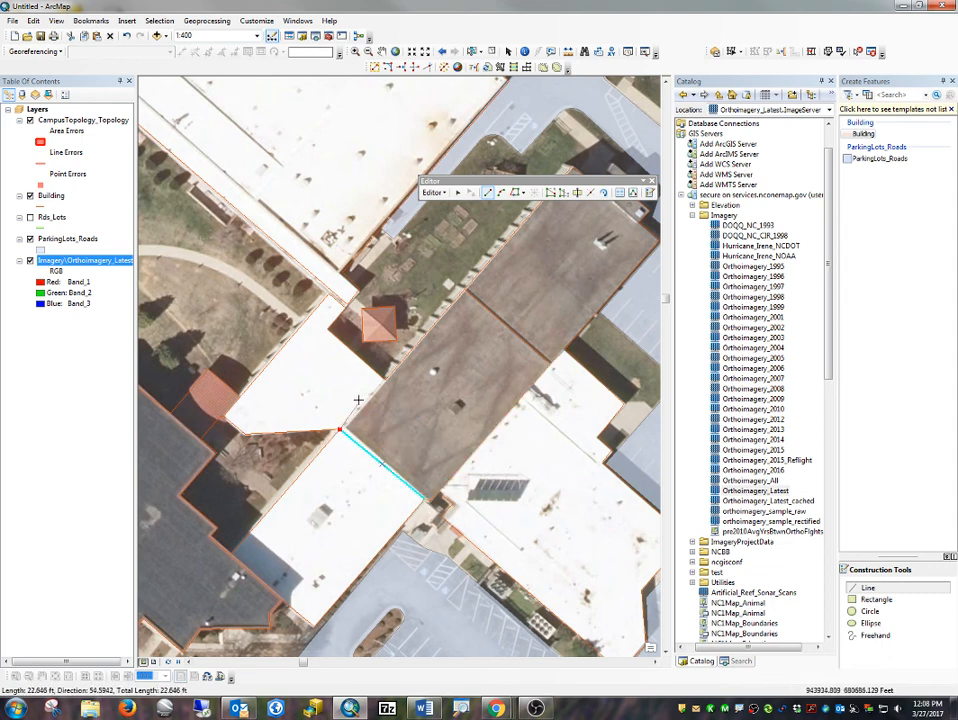
pyautogui.doubleClick(384, 381)
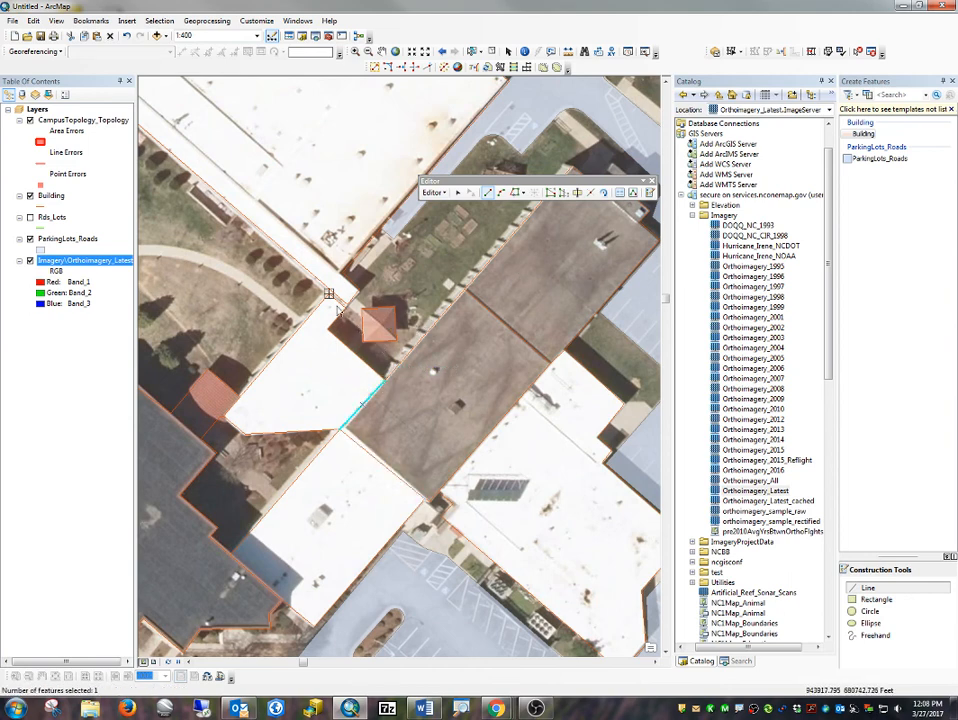
# Extend the open north end of the central white building's northwest edge line so it snaps onto the neighbouring building's outline.
pyautogui.click(457, 192)
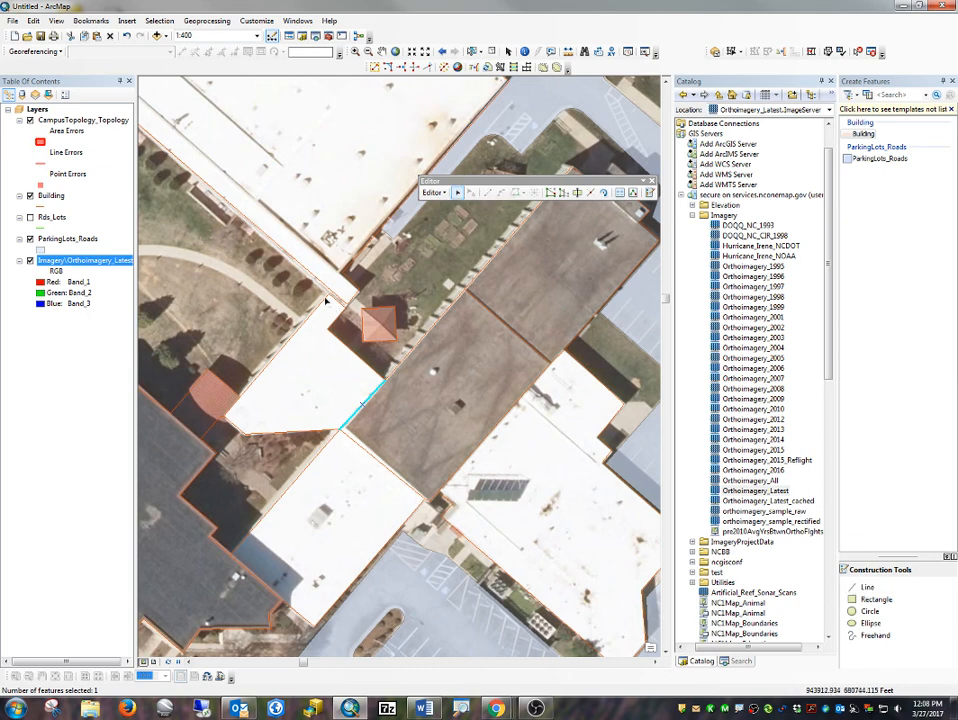
pyautogui.click(358, 318)
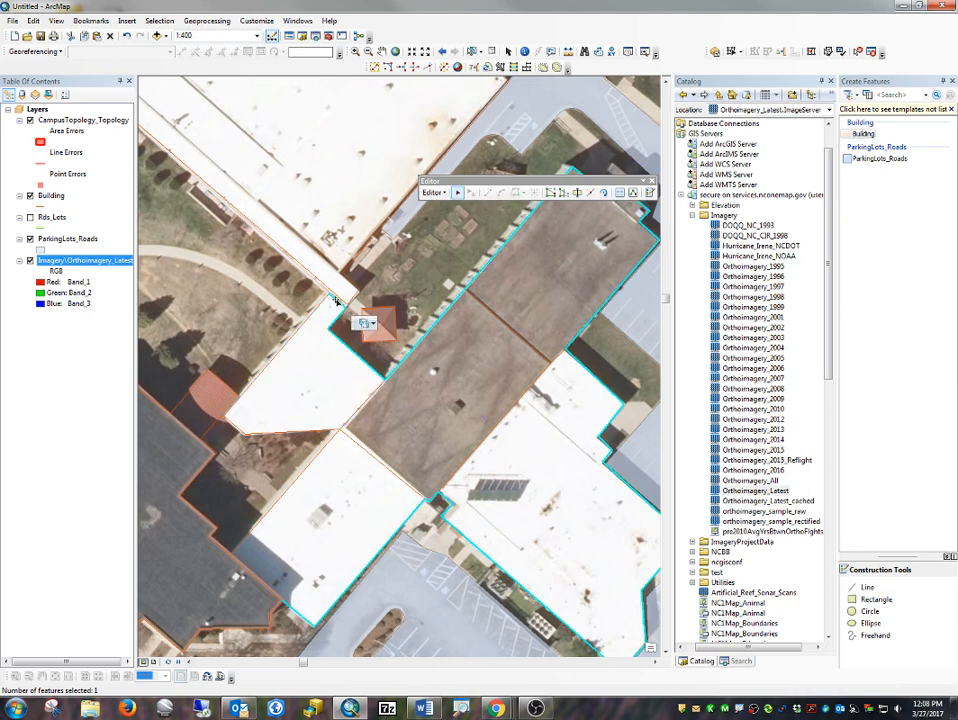
pyautogui.doubleClick(336, 300)
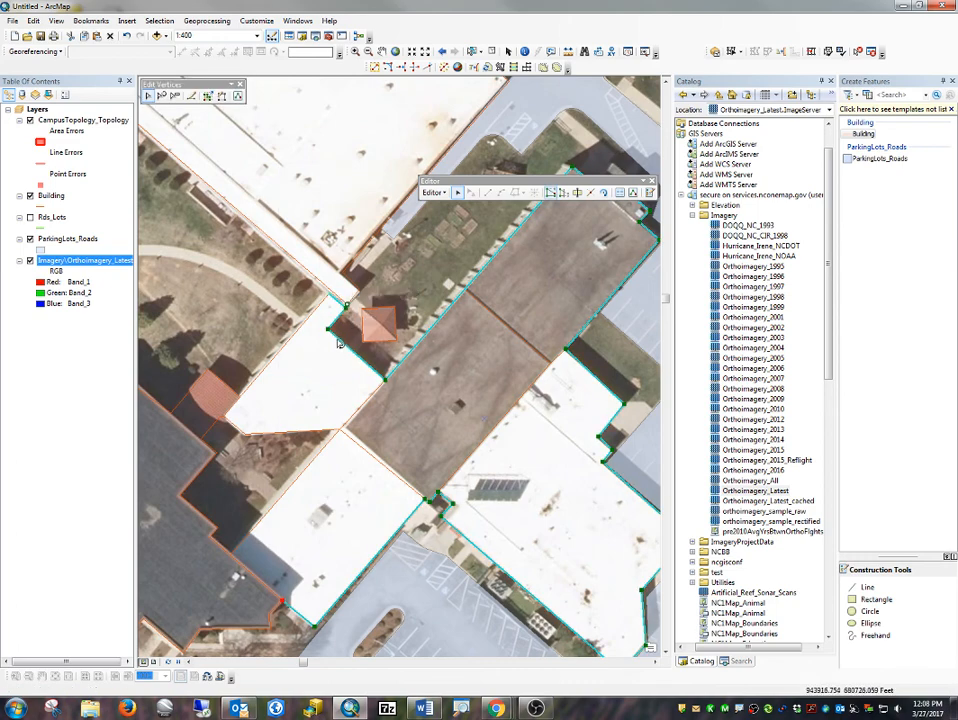
pyautogui.click(324, 300)
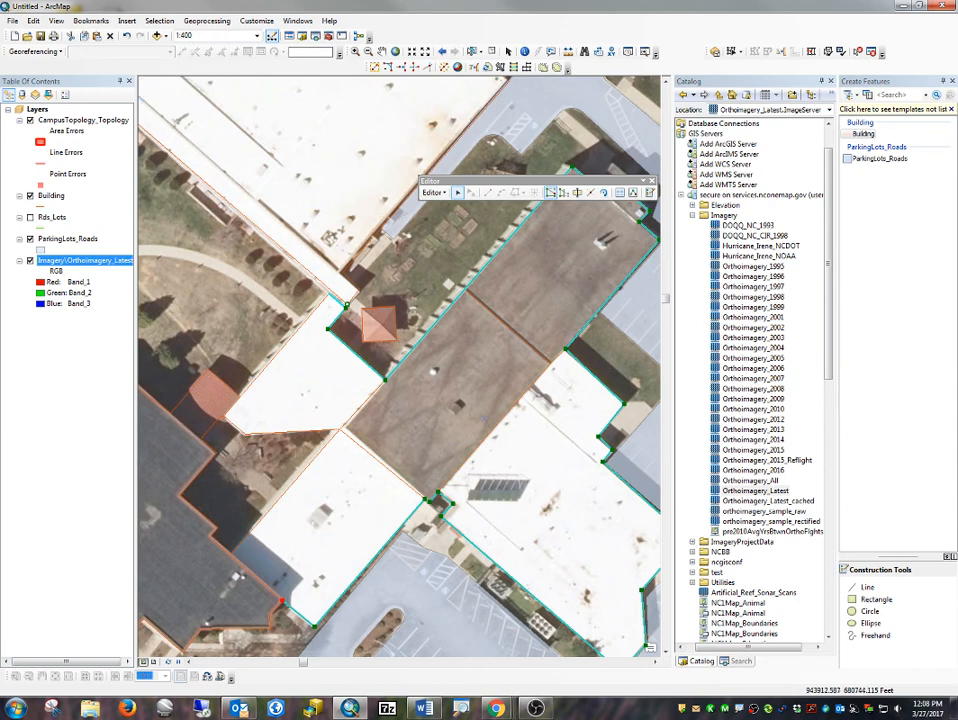
pyautogui.click(333, 308)
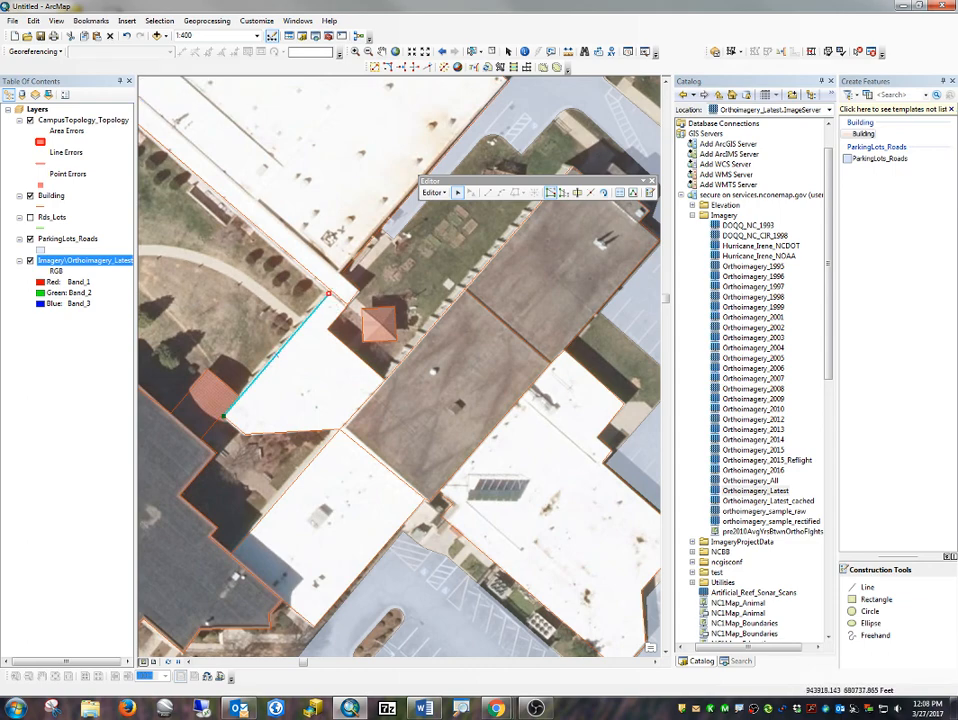
pyautogui.scroll(5, 333, 308)
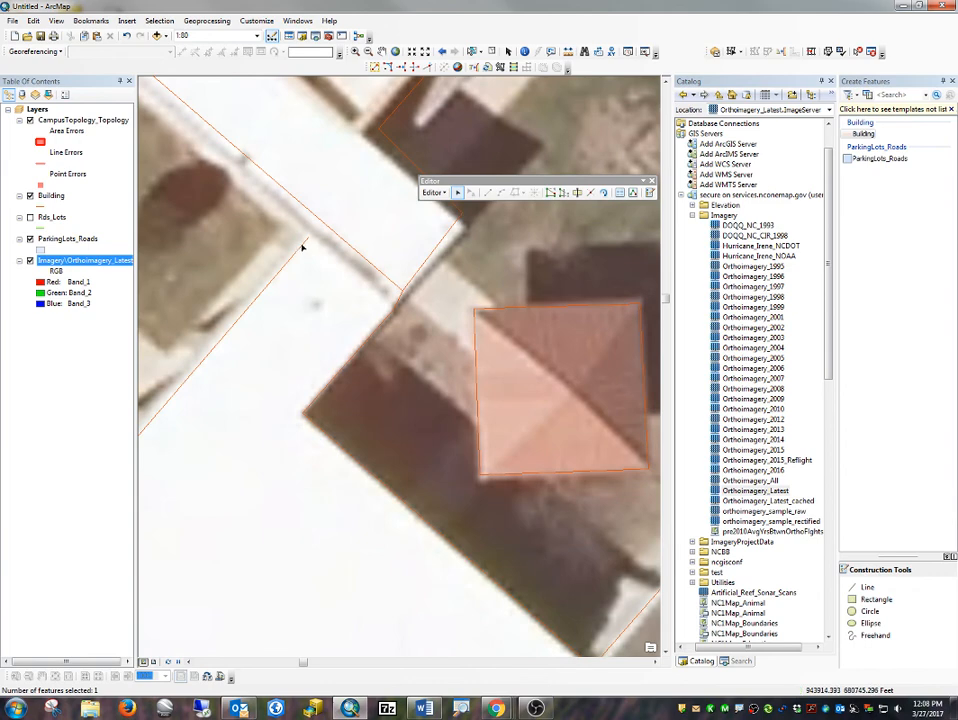
pyautogui.doubleClick(305, 242)
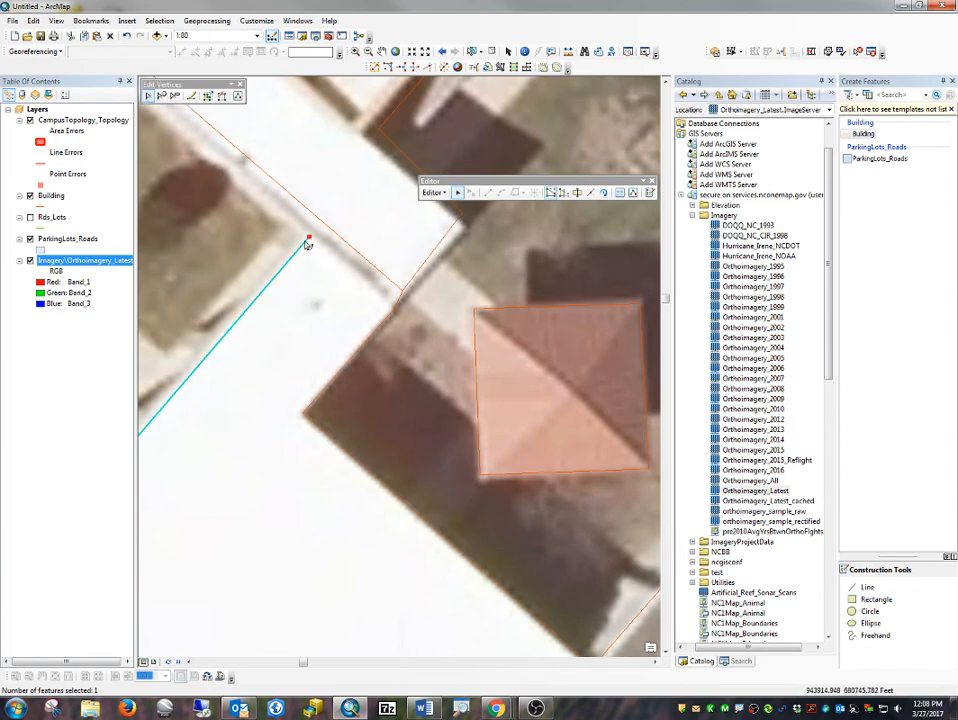
pyautogui.moveTo(307, 238); pyautogui.dragTo(321, 221)
pyautogui.click(485, 292)
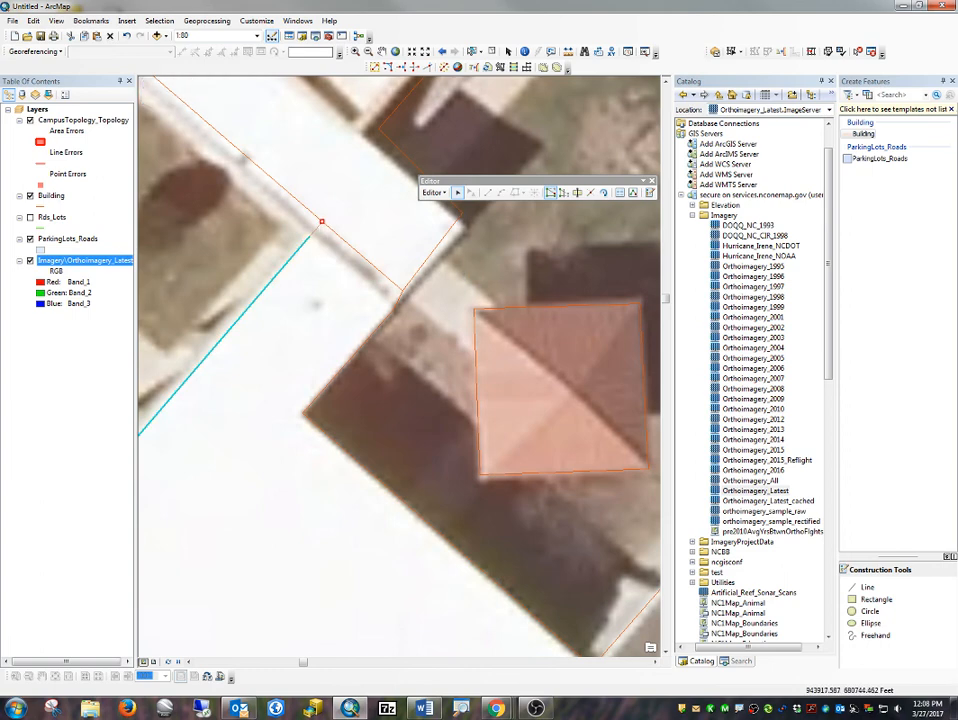
# Draw a rotated Building rectangle around the dark, narrow courtyard opening in the long white roof.
pyautogui.scroll(5, 464, 366)
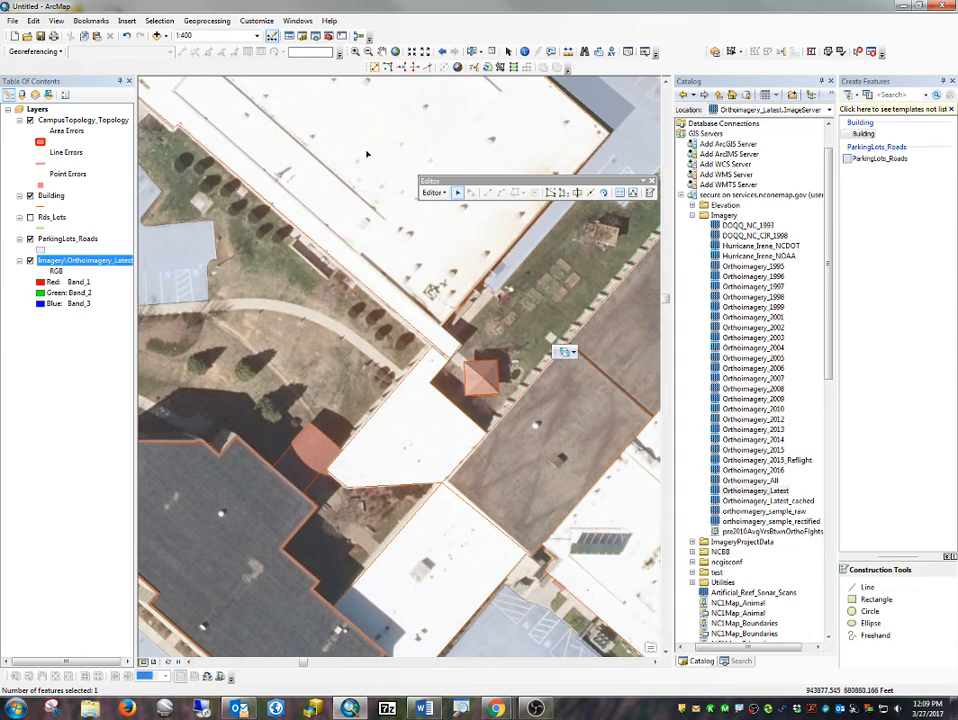
pyautogui.scroll(-3, 537, 547)
pyautogui.scroll(4, 537, 546)
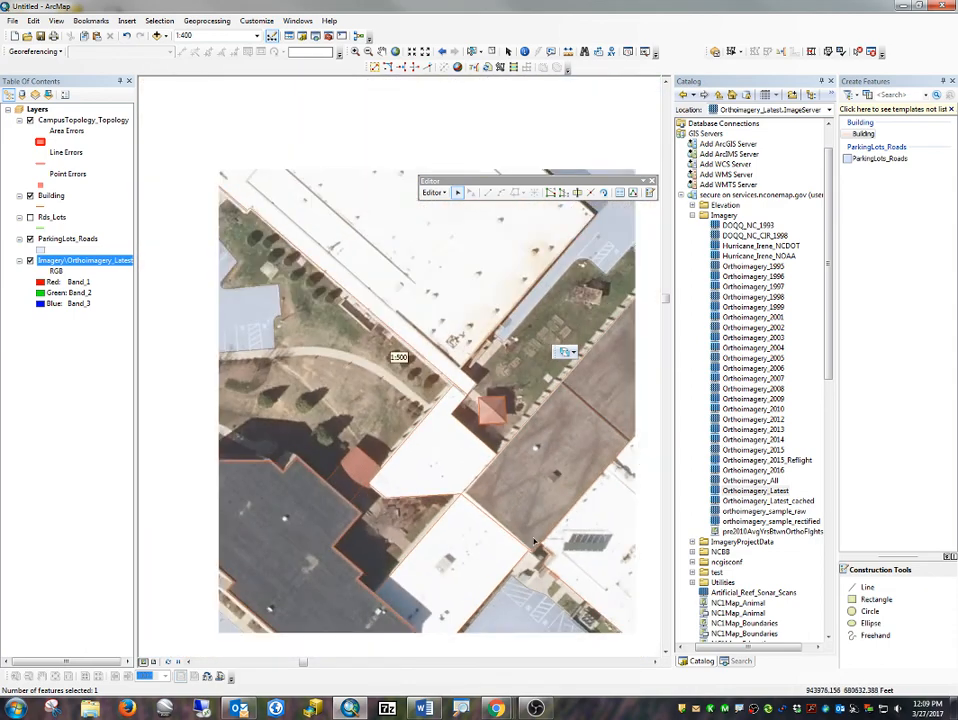
pyautogui.moveTo(527, 413); pyautogui.dragTo(428, 329)
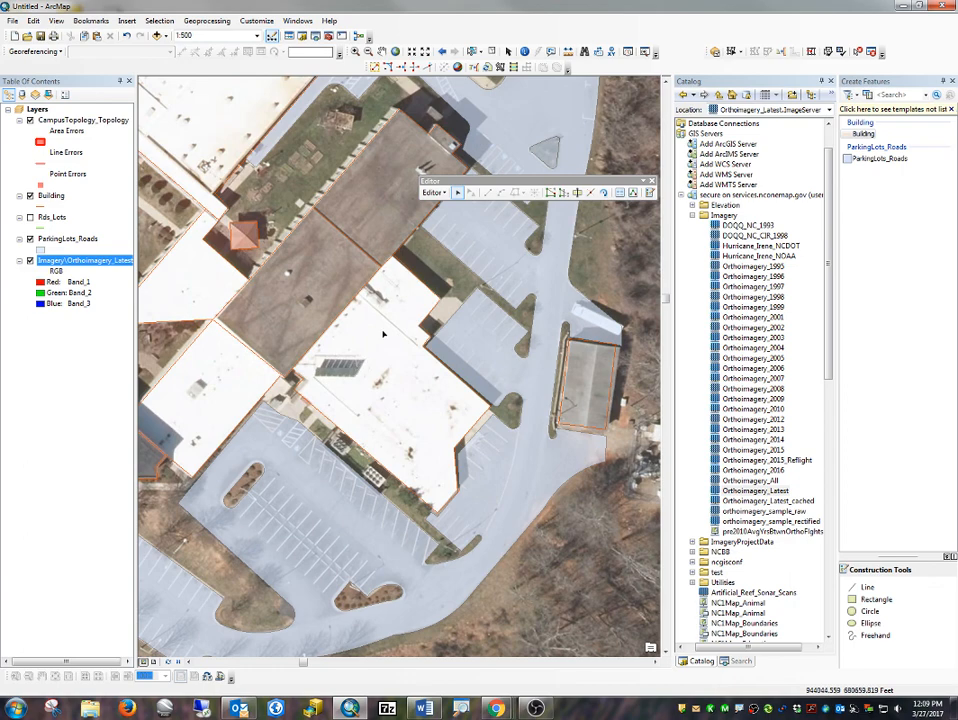
pyautogui.moveTo(313, 275); pyautogui.dragTo(603, 588)
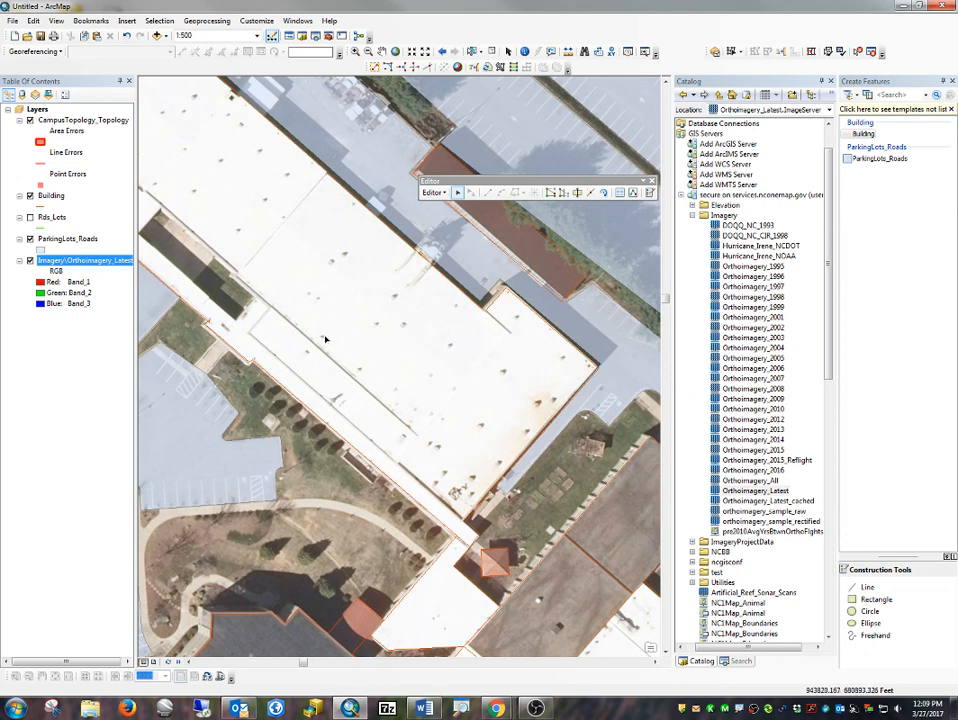
pyautogui.moveTo(410, 250); pyautogui.dragTo(479, 302)
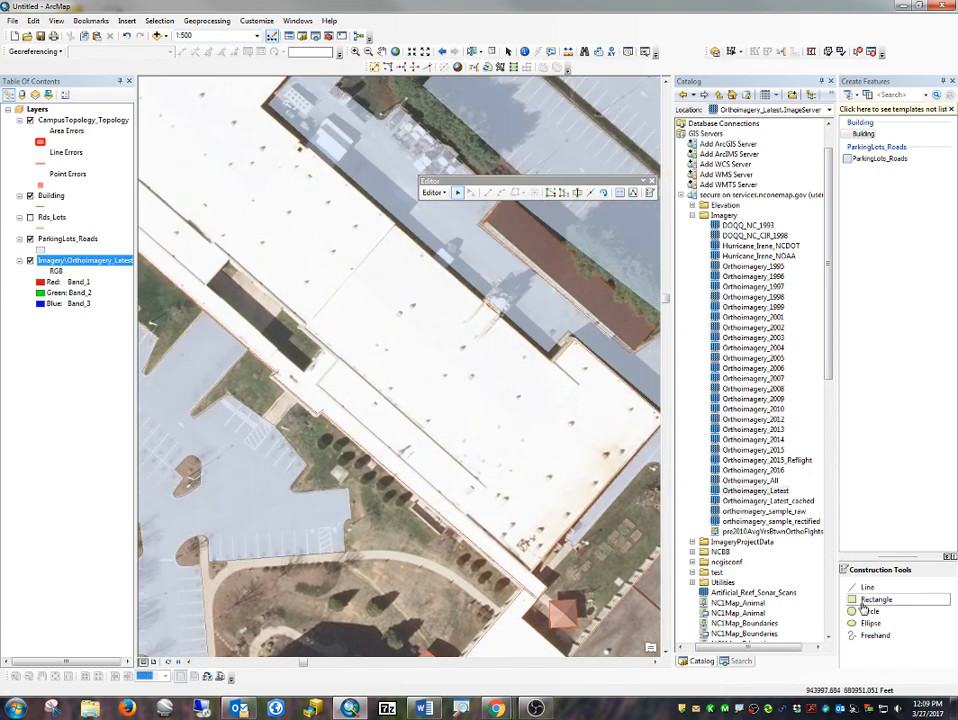
pyautogui.click(873, 600)
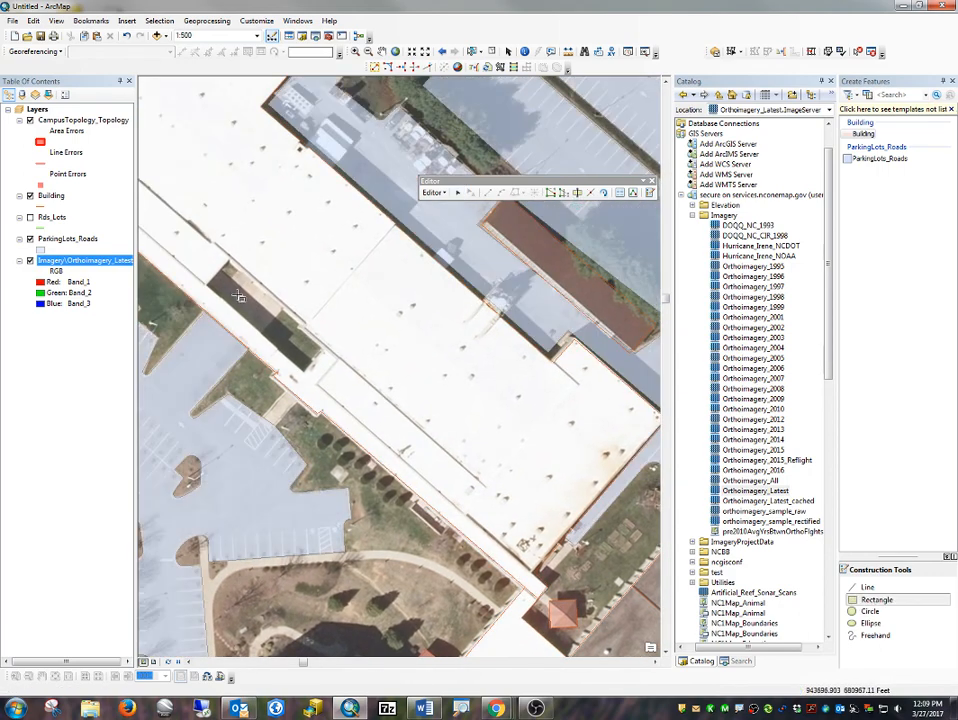
pyautogui.click(204, 280)
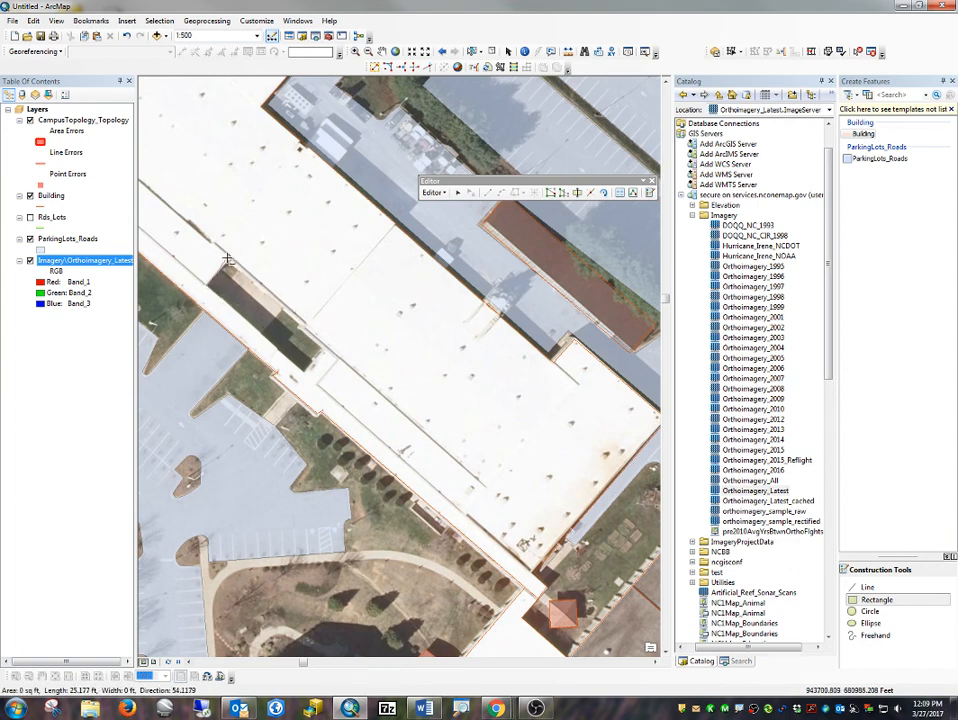
pyautogui.click(328, 349)
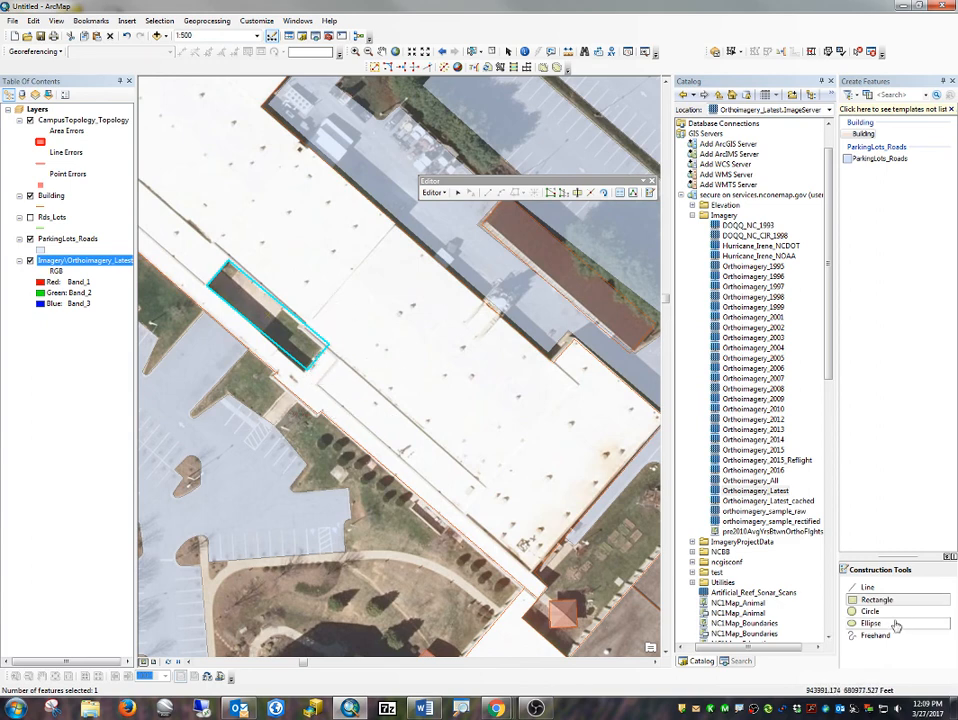
# Draw a Building line from the courtyard rectangle's east corner along the narrow roof section's northeast edge and around its southeast end.
pyautogui.click(867, 587)
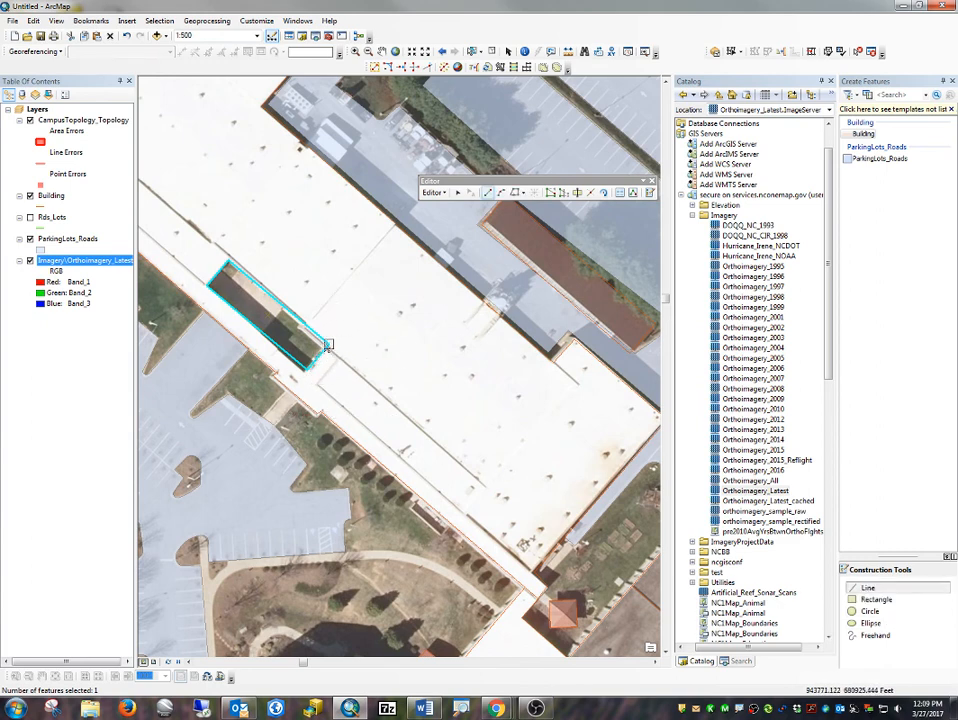
pyautogui.click(327, 345)
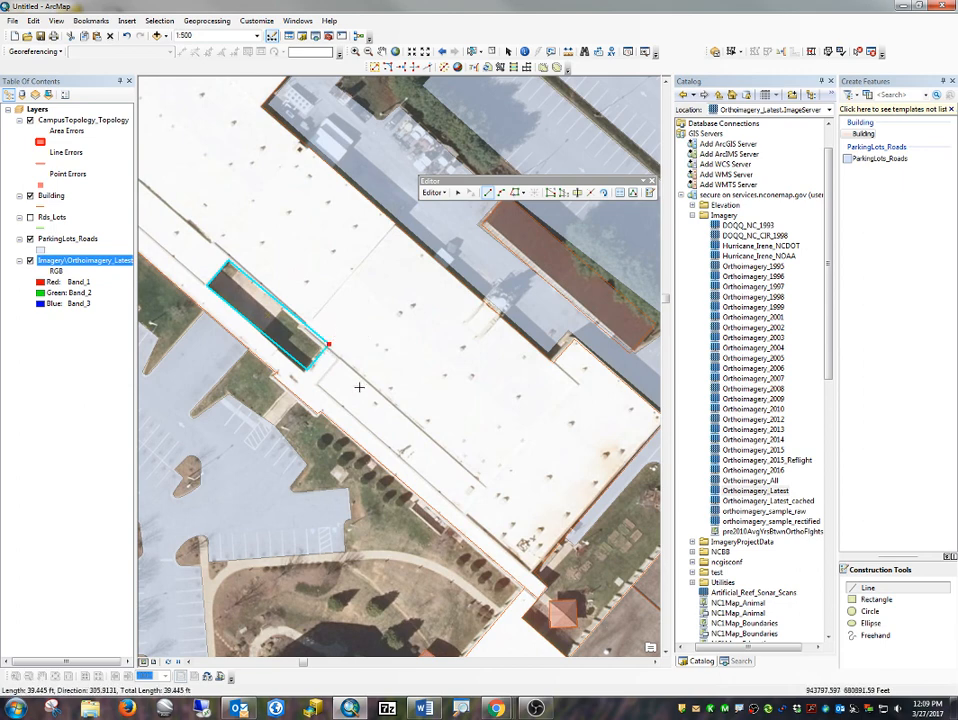
pyautogui.click(487, 489)
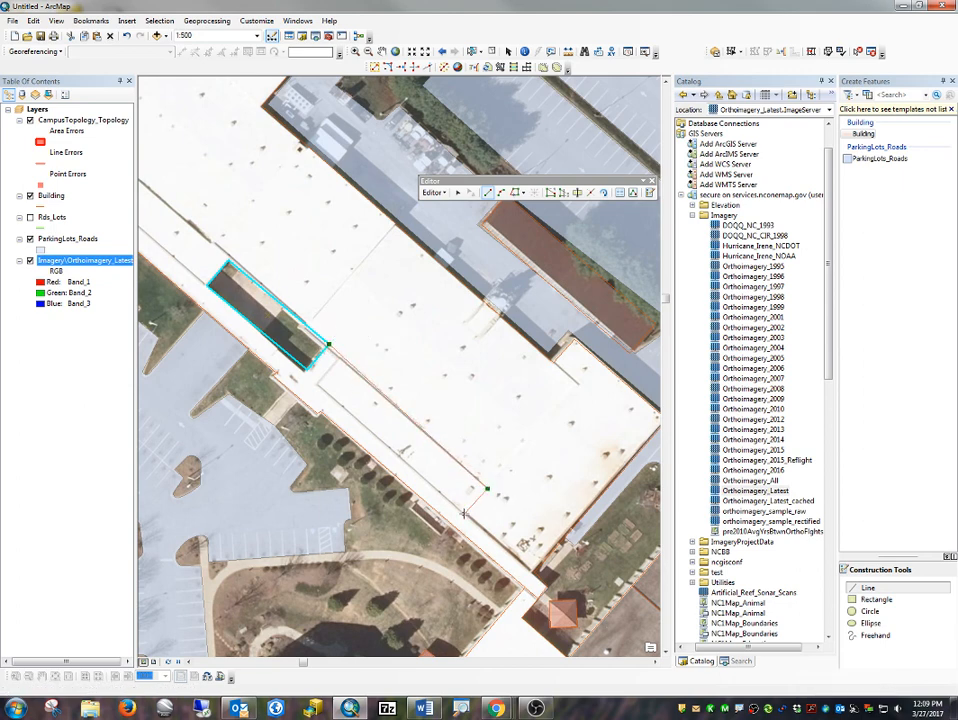
pyautogui.doubleClick(464, 513)
# Draw a Building line along the narrow roof section's northwest end and southwest edge, continuing to the long building's south corner.
pyautogui.click(340, 355)
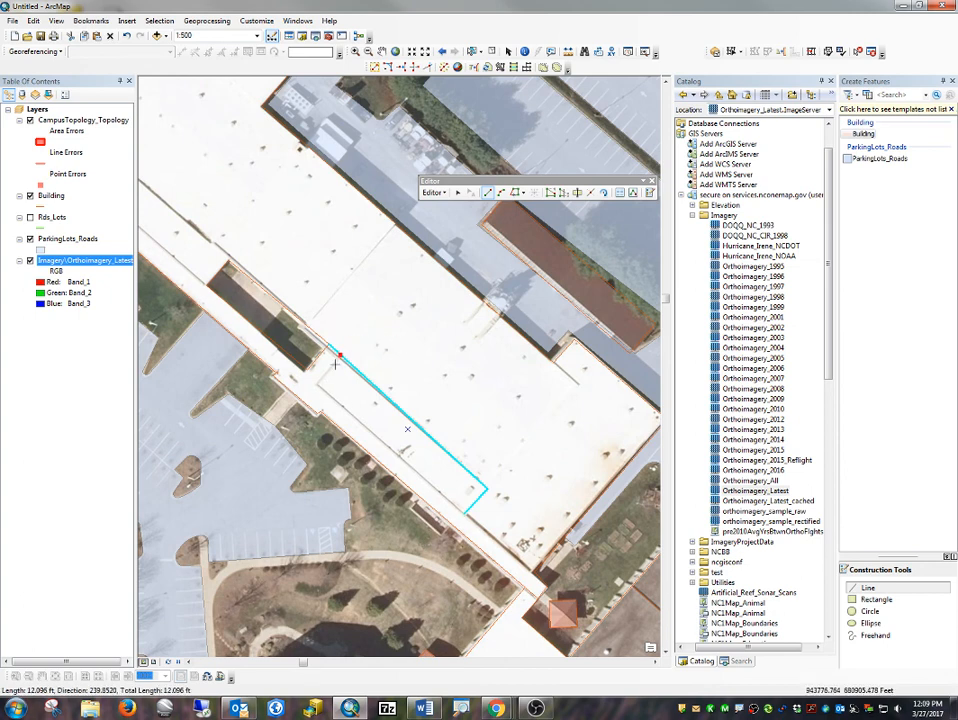
pyautogui.click(317, 384)
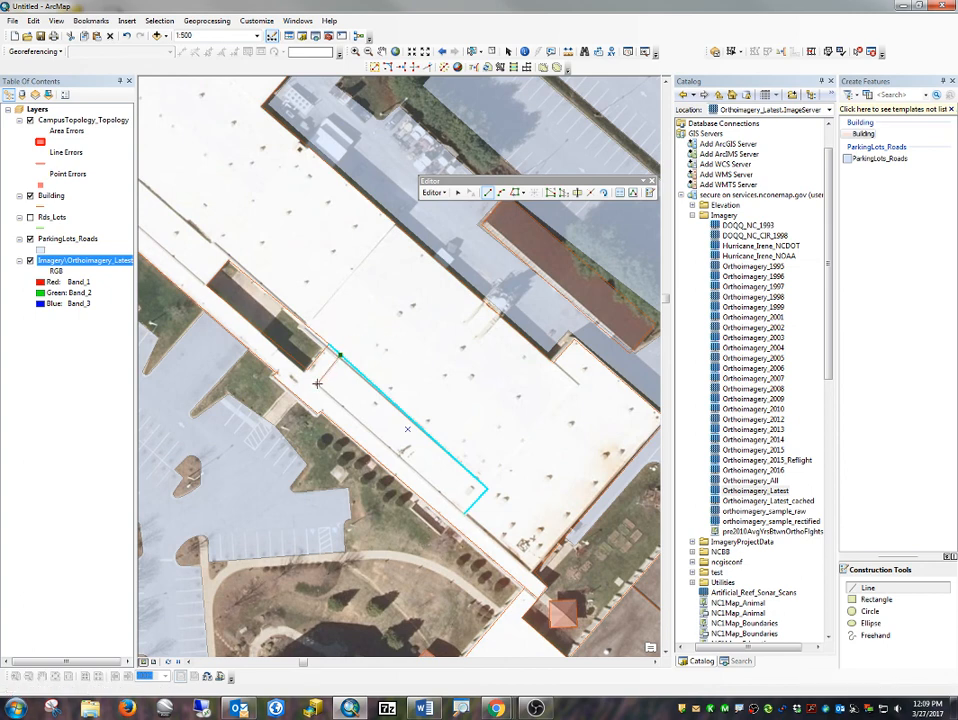
pyautogui.click(464, 513)
pyautogui.press('F2')
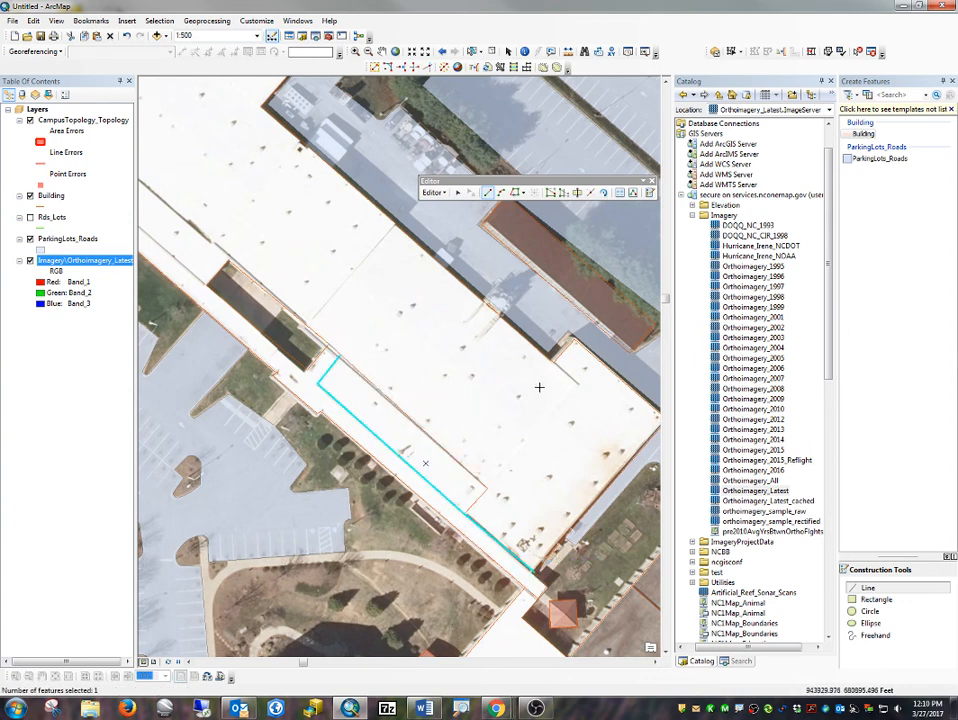
# Draw a straight Building line along the seam crossing the long white roof, from the courtyard's edge to the northeast outline.
pyautogui.click(307, 325)
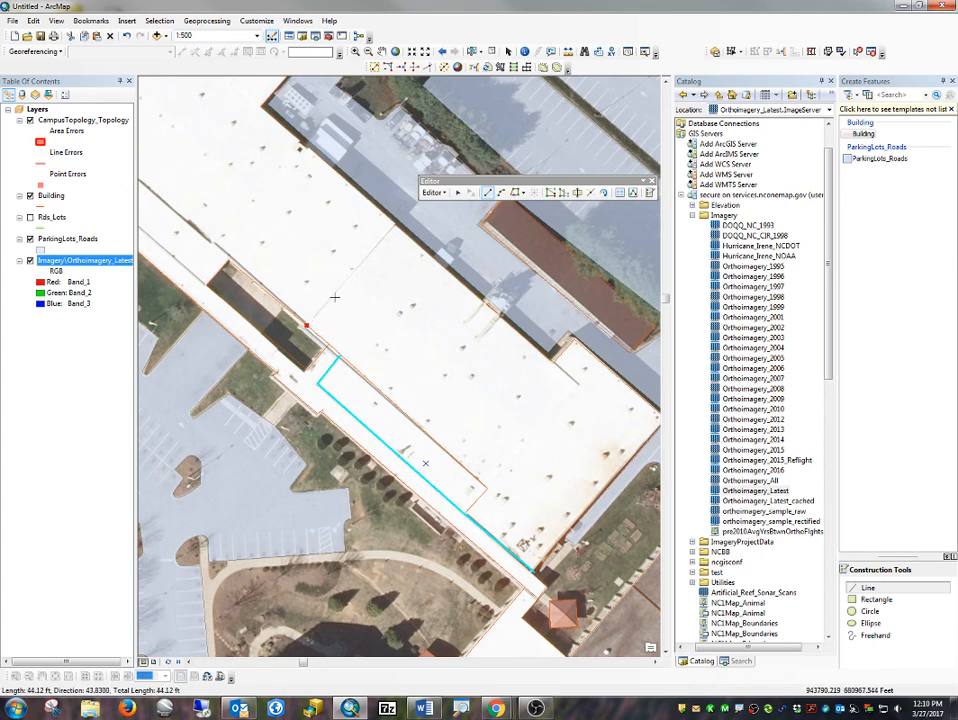
pyautogui.doubleClick(393, 231)
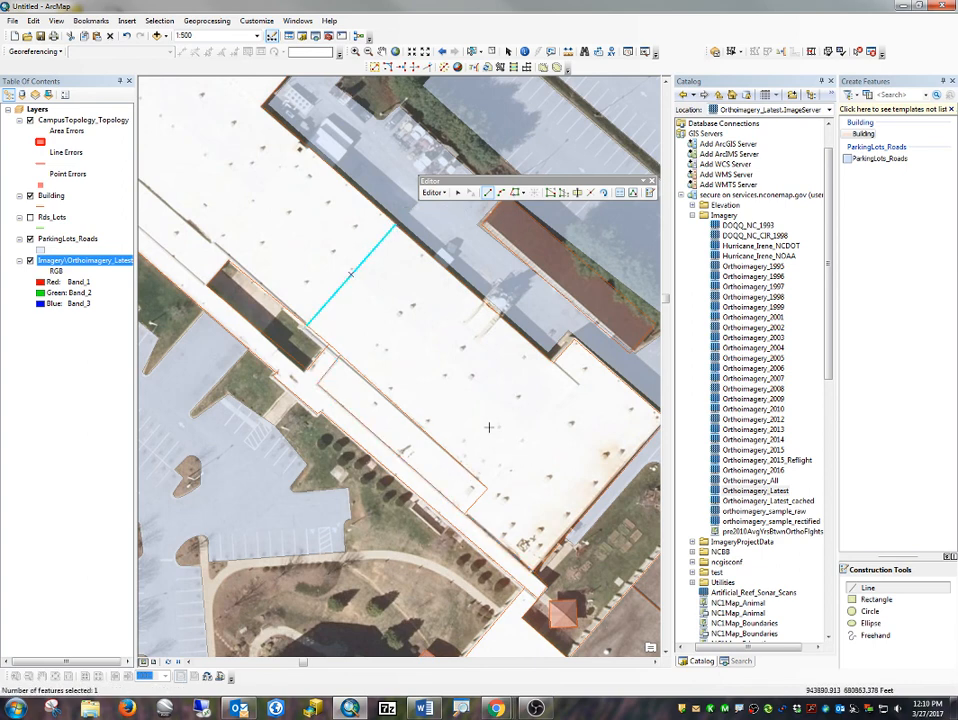
pyautogui.scroll(2, 517, 469)
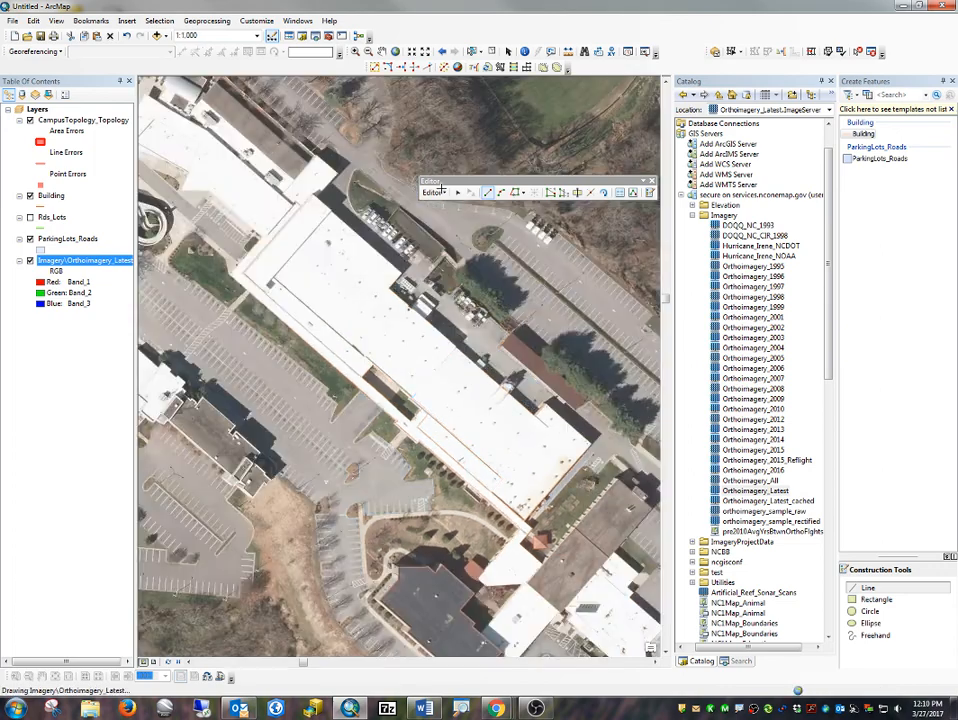
# Save the Building edits and end the editing session.
pyautogui.click(433, 192)
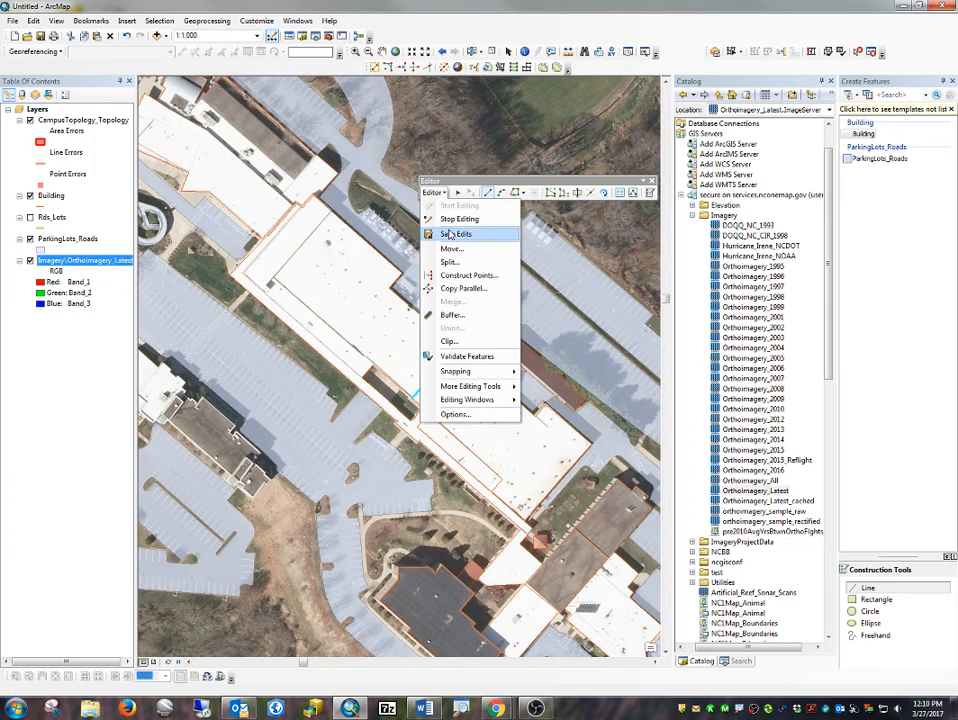
pyautogui.click(450, 234)
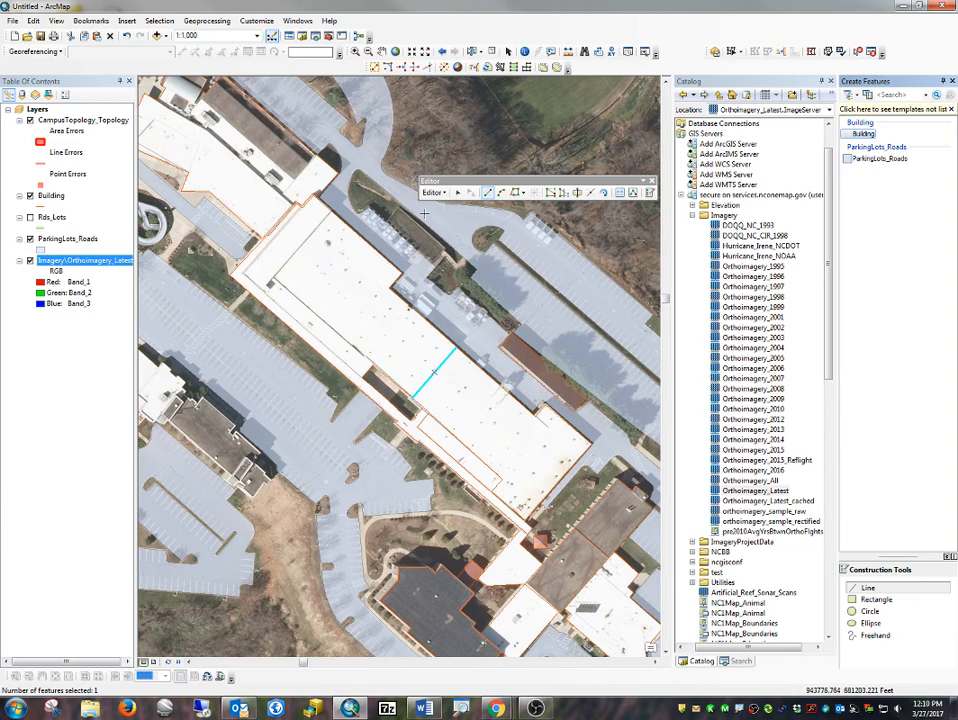
pyautogui.click(433, 192)
pyautogui.click(448, 218)
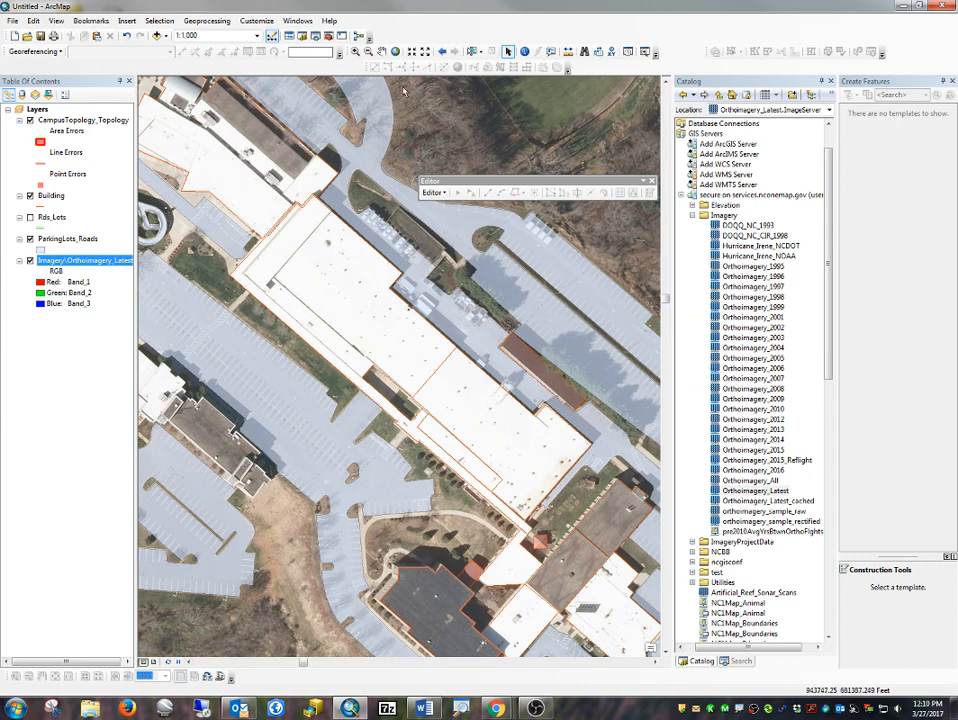
# Run Feature To Polygon on the Building layer, naming the output feature class Building_Polygon in Campus_1.gdb.
pyautogui.click(740, 662)
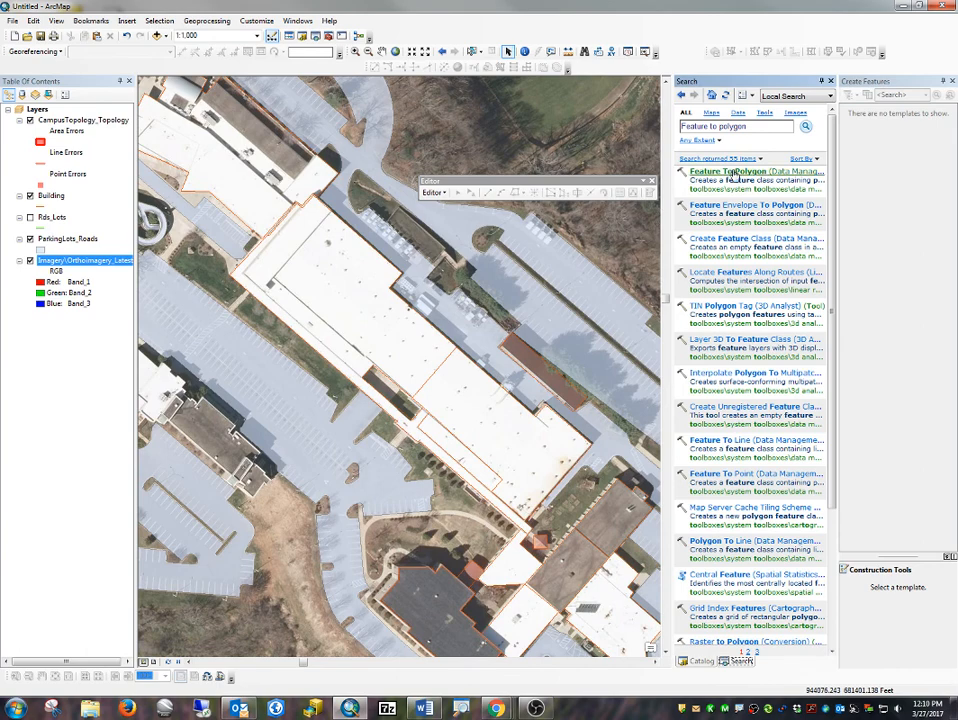
pyautogui.click(736, 173)
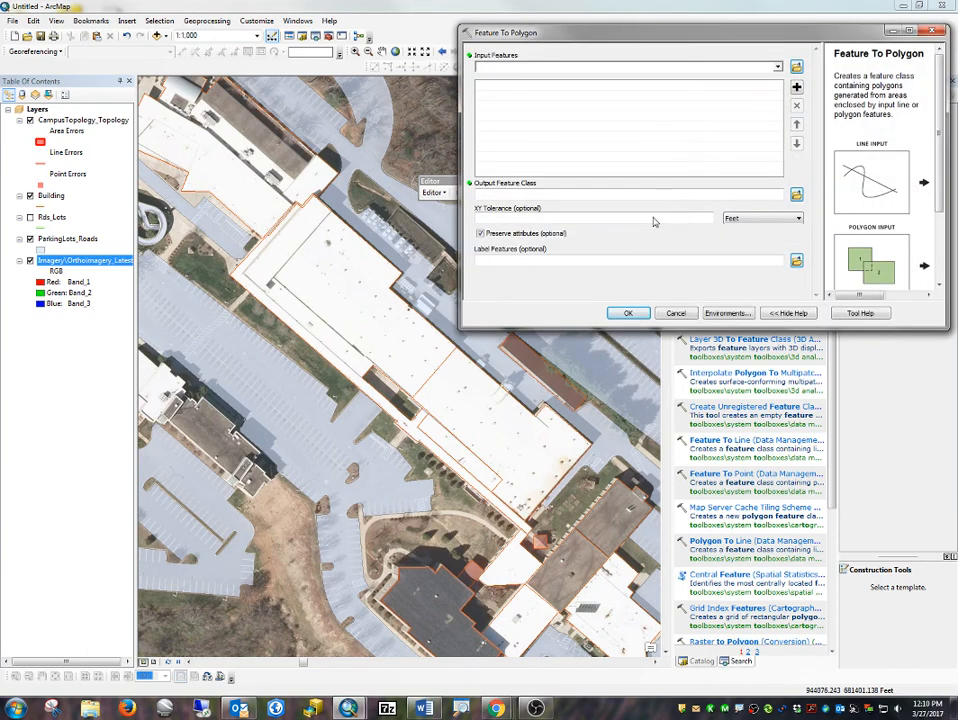
pyautogui.moveTo(50, 196); pyautogui.dragTo(580, 100)
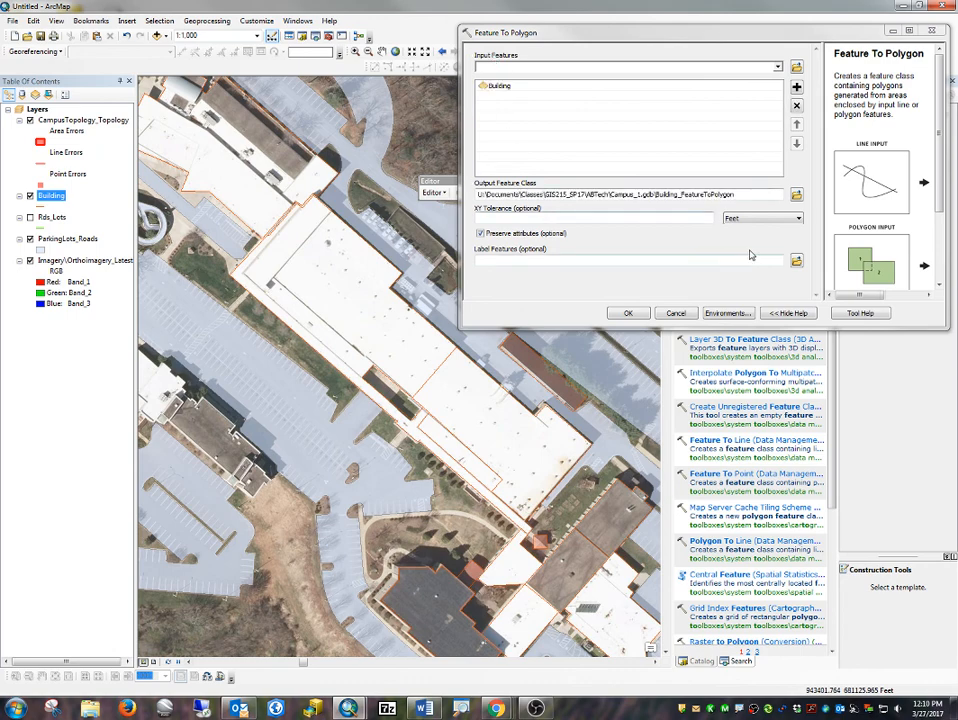
pyautogui.click(680, 195)
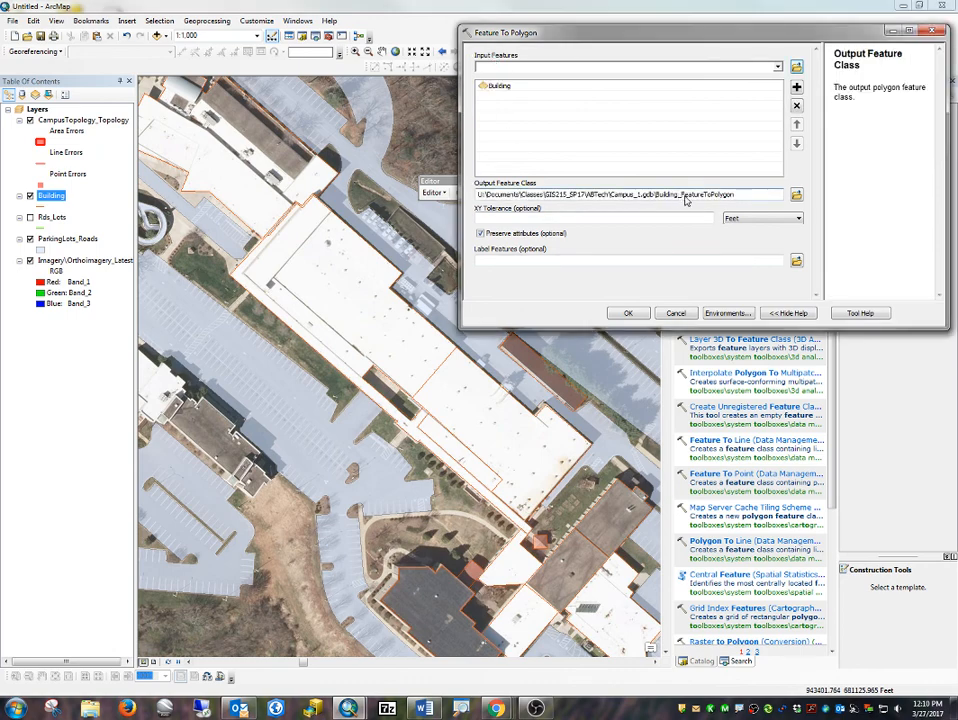
pyautogui.moveTo(680, 197); pyautogui.dragTo(709, 206)
pyautogui.press('Delete')
pyautogui.click(628, 314)
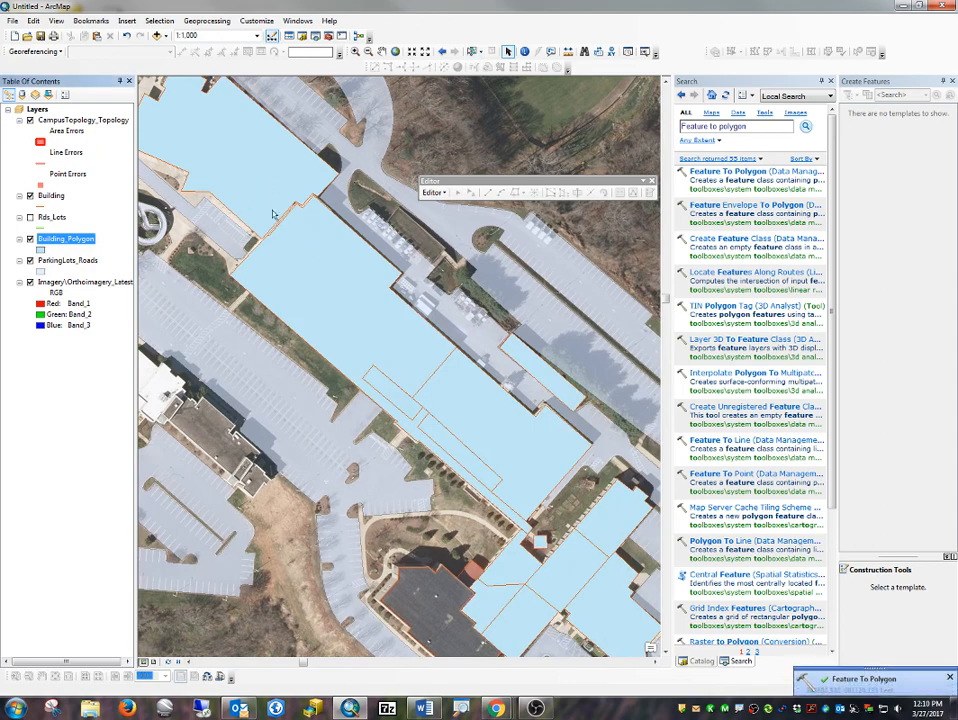
# Give the Building_Polygon layer 30% transparency and a solid pink fill symbol with a black 0.40 outline.
pyautogui.moveTo(279, 213); pyautogui.dragTo(432, 345)
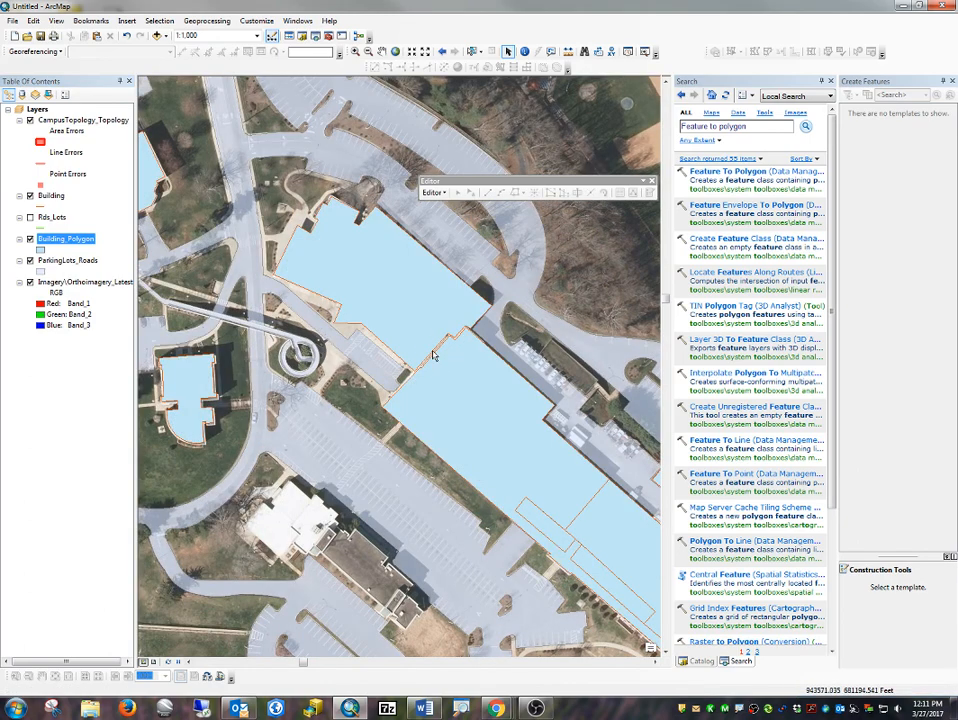
pyautogui.doubleClick(46, 240)
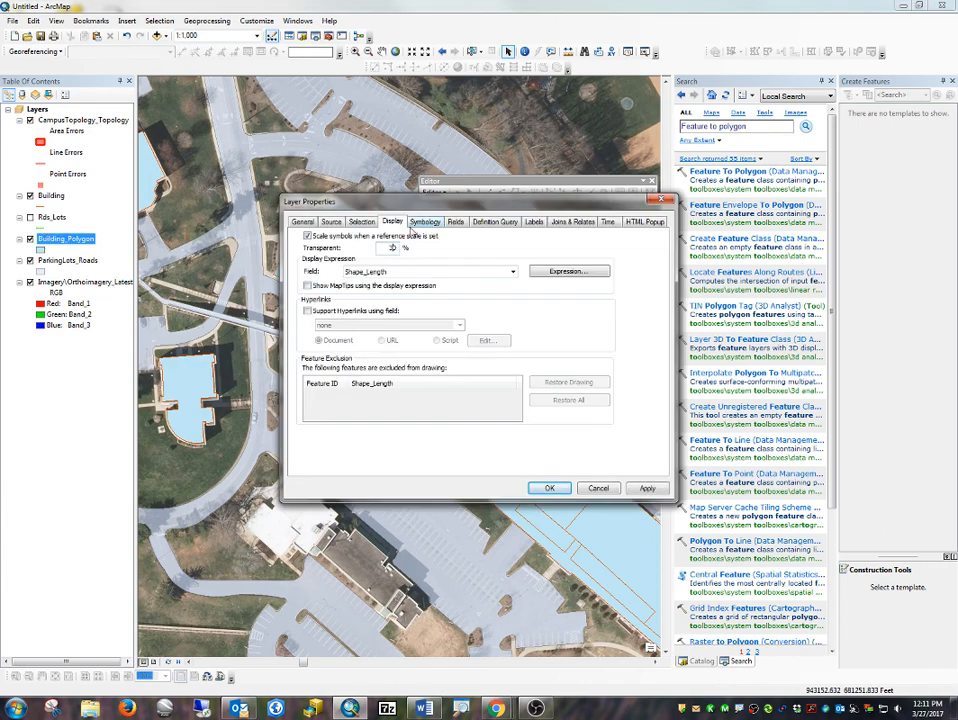
pyautogui.click(430, 221)
pyautogui.click(443, 278)
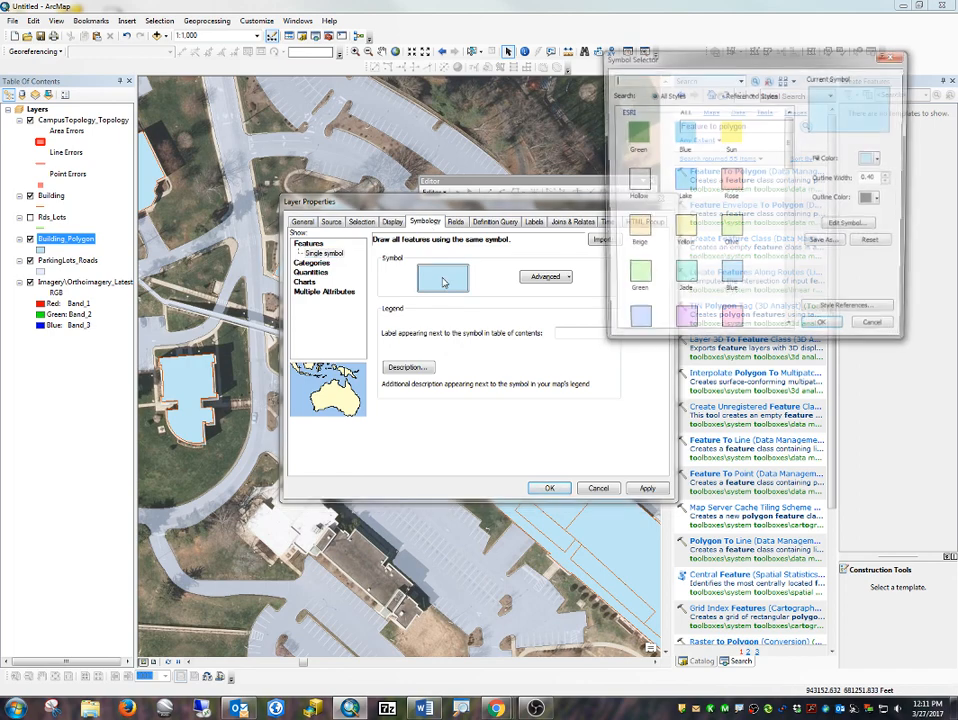
pyautogui.click(731, 323)
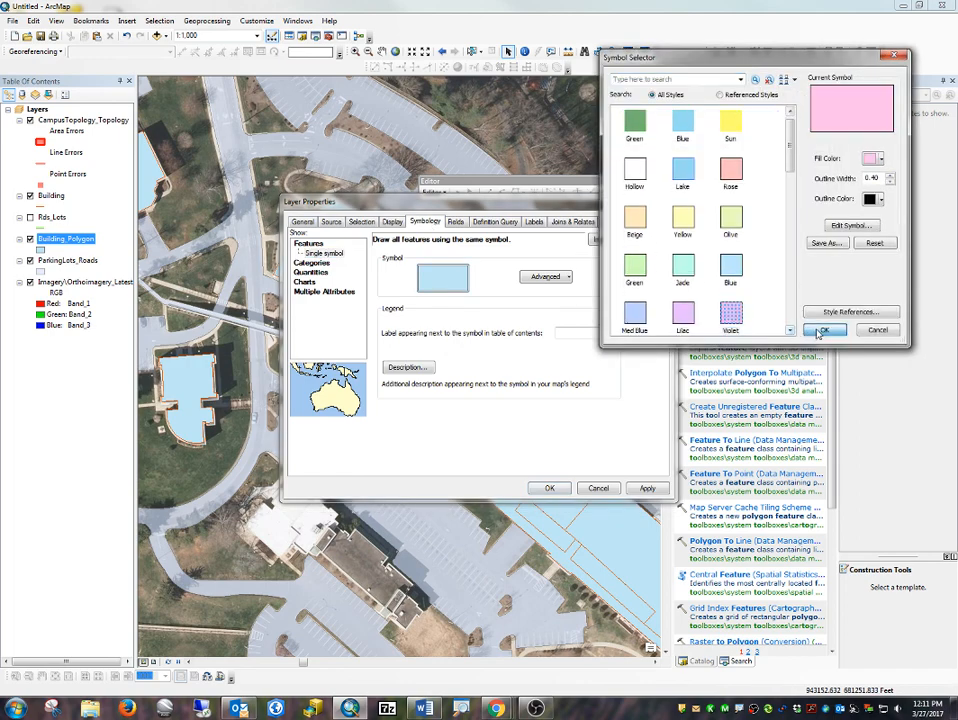
pyautogui.click(823, 330)
pyautogui.click(549, 488)
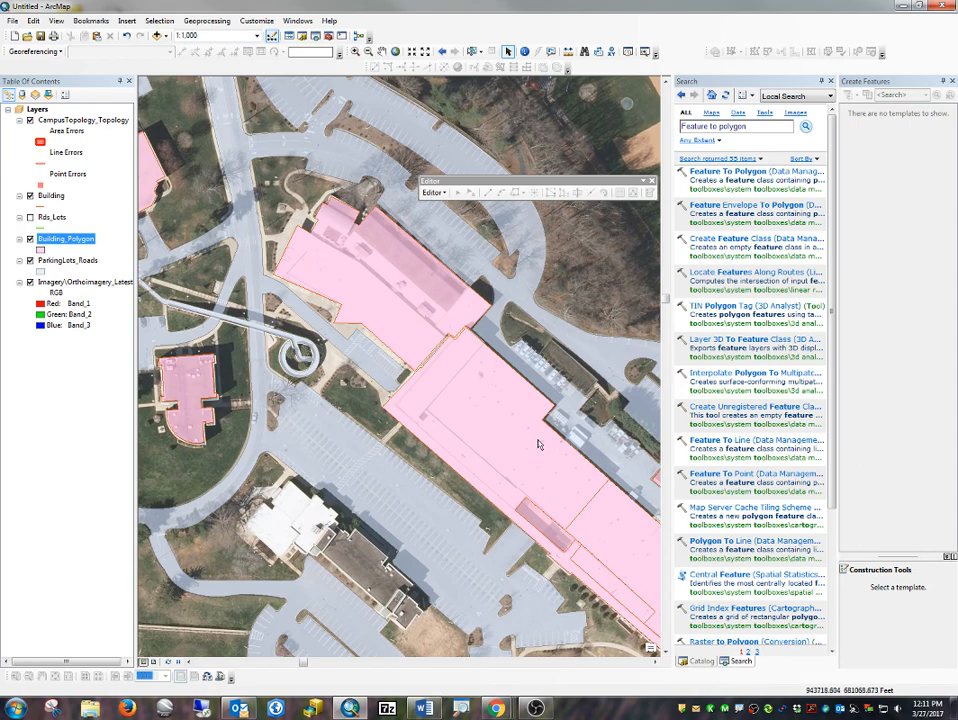
# Open the feature class properties of Building_Polygon in Campus_1.gdb, inside the ABTech folder of the GIS215_SP17 connection.
pyautogui.moveTo(541, 445); pyautogui.dragTo(304, 213)
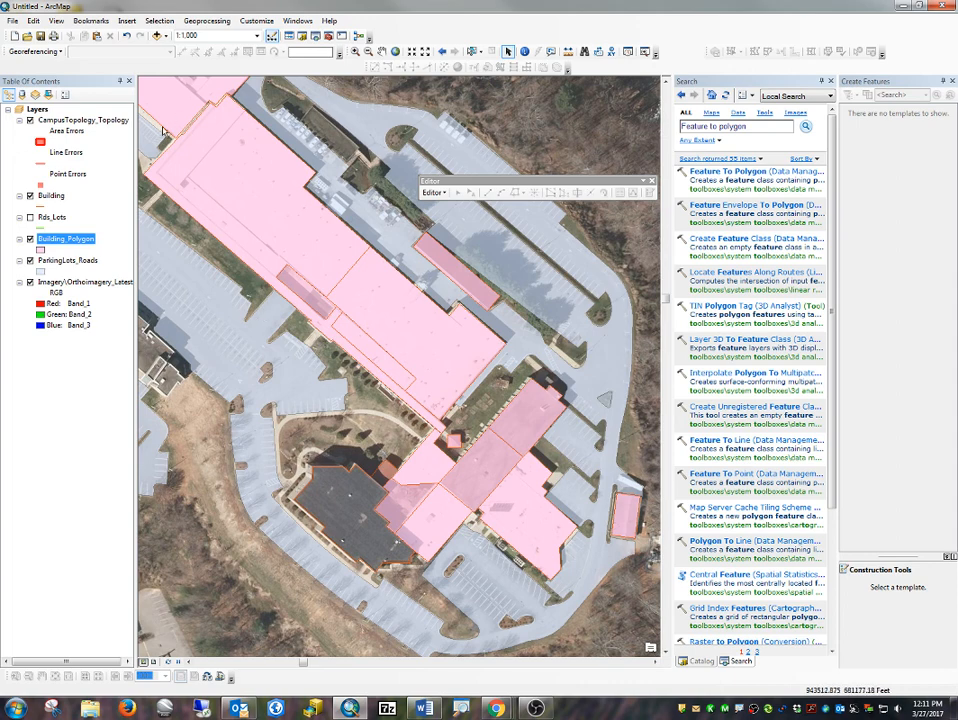
pyautogui.rightClick(86, 243)
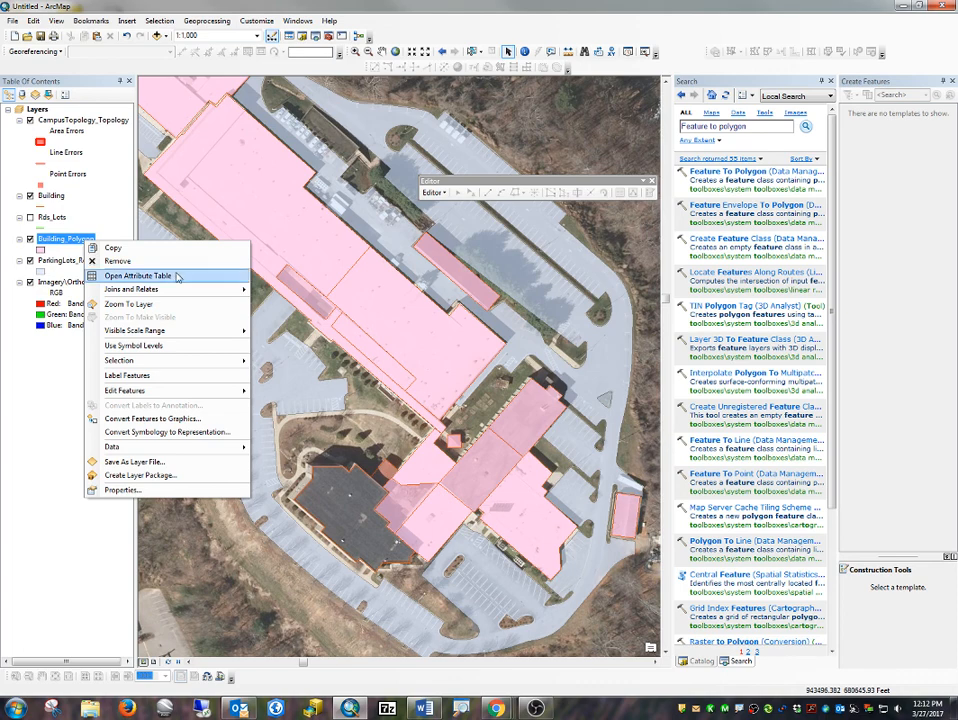
pyautogui.click(702, 662)
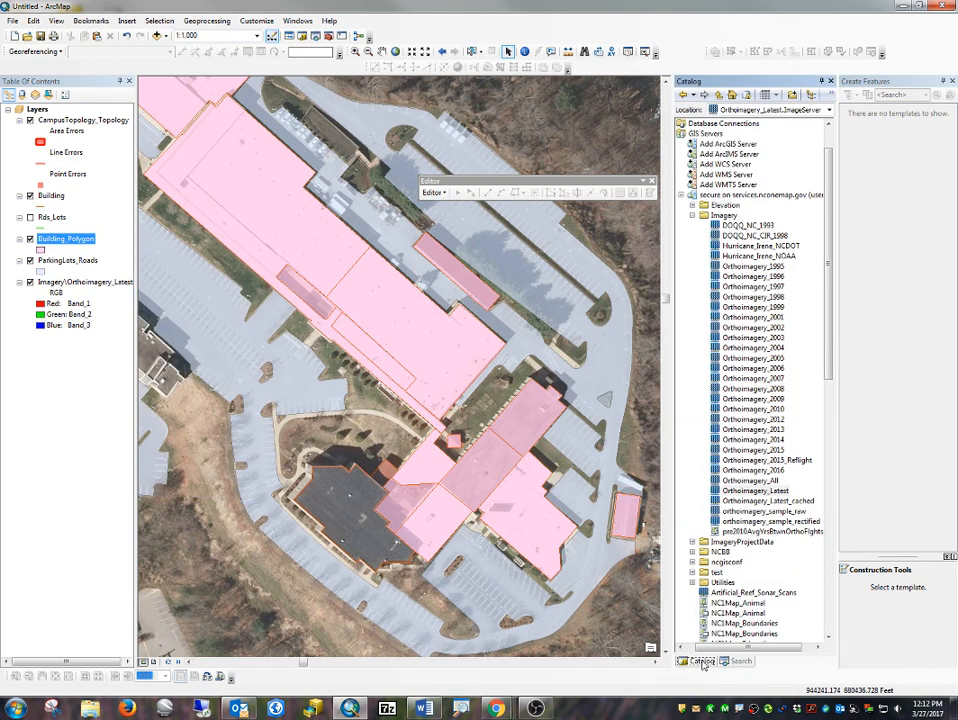
pyautogui.click(681, 194)
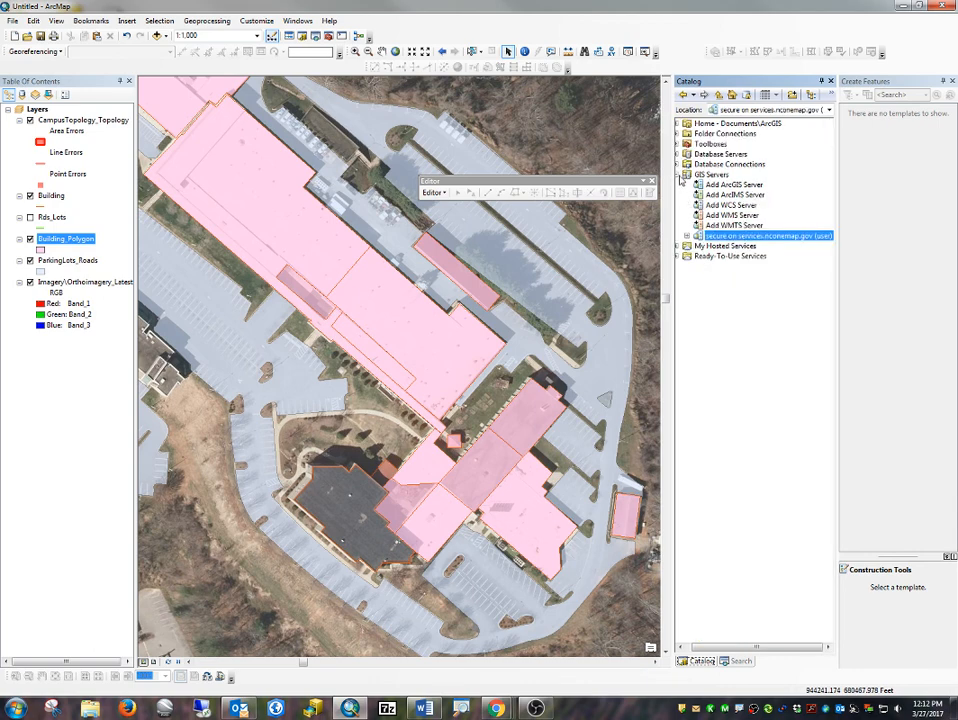
pyautogui.click(678, 175)
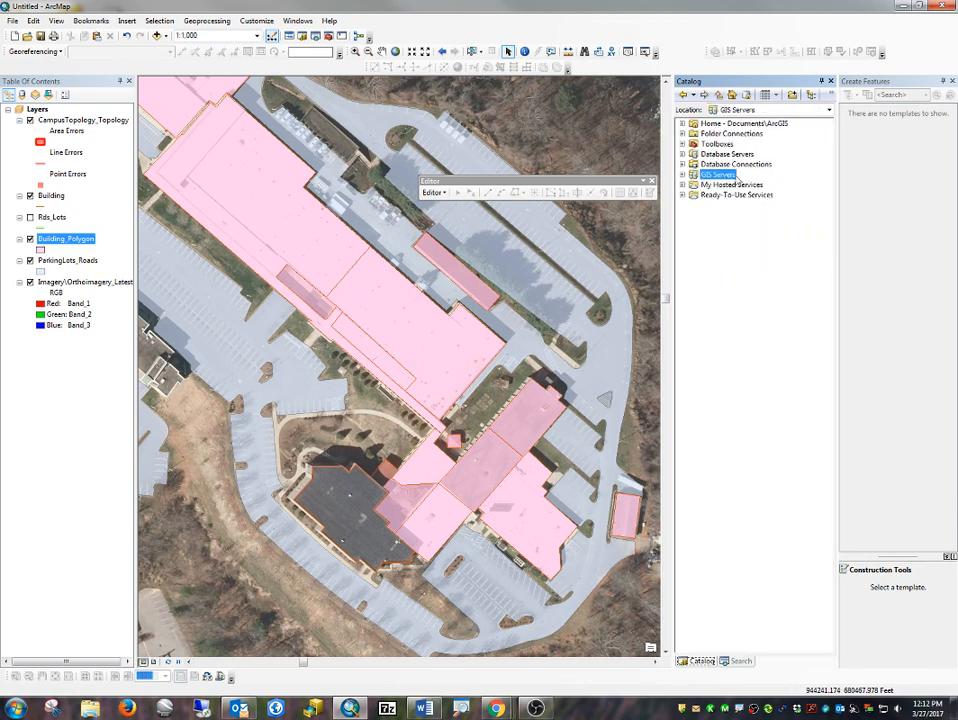
pyautogui.doubleClick(730, 133)
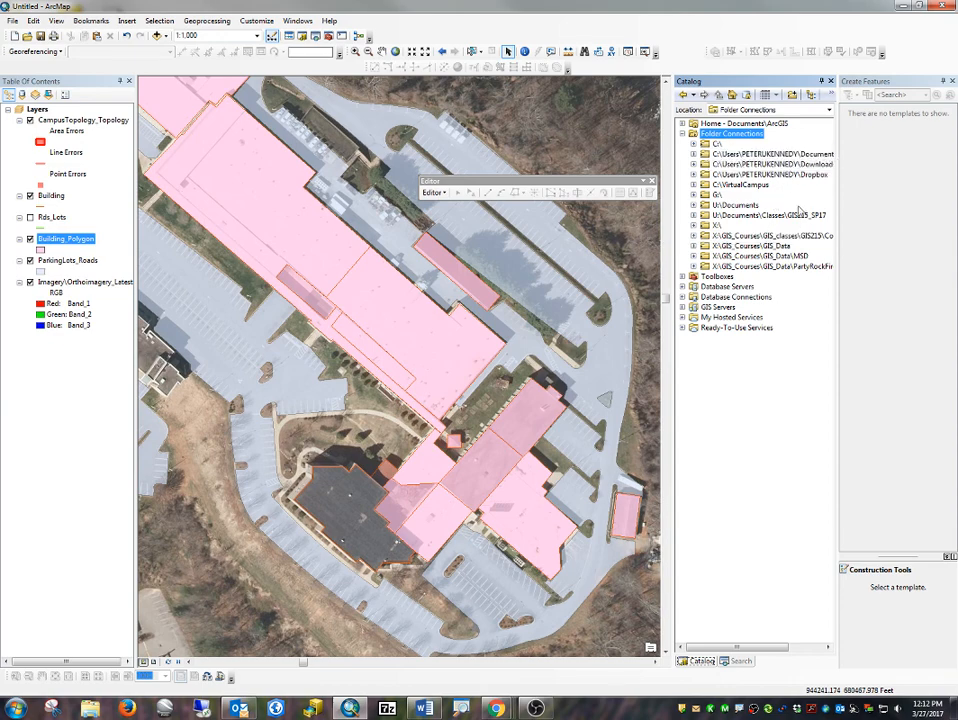
pyautogui.doubleClick(800, 213)
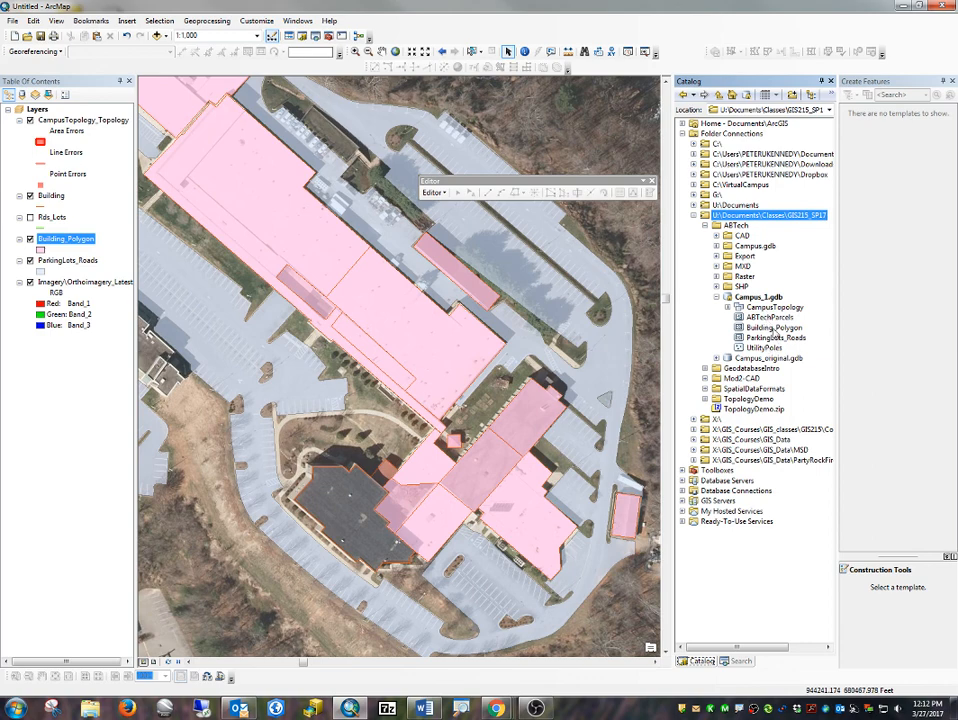
pyautogui.click(773, 328)
pyautogui.doubleClick(773, 328)
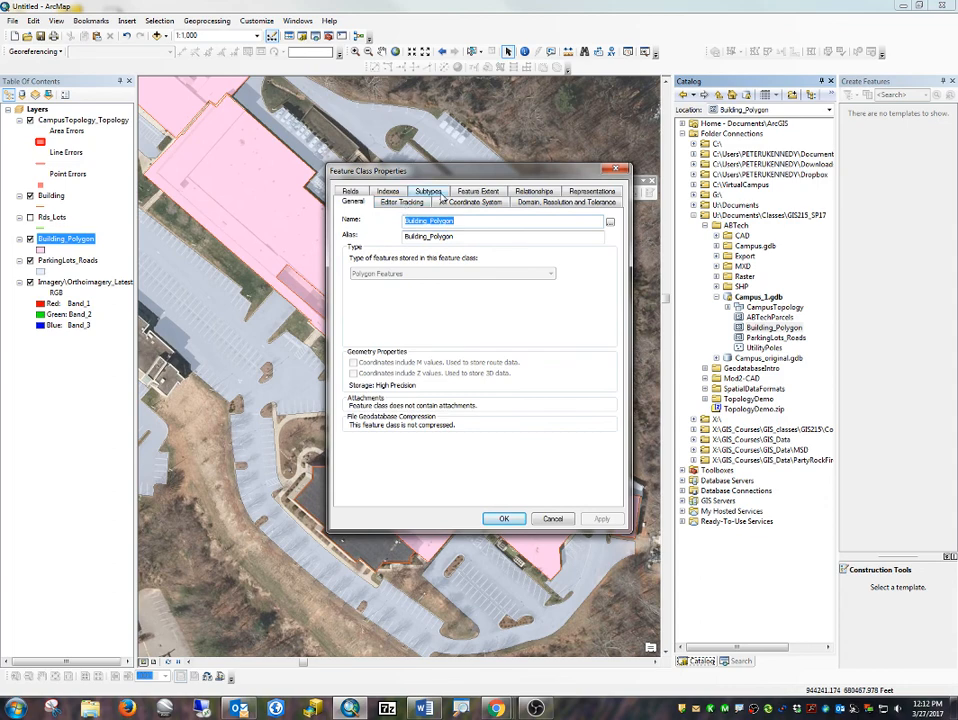
# Add a field called Name with the Text data type to the Building_Polygon feature class.
pyautogui.click(350, 191)
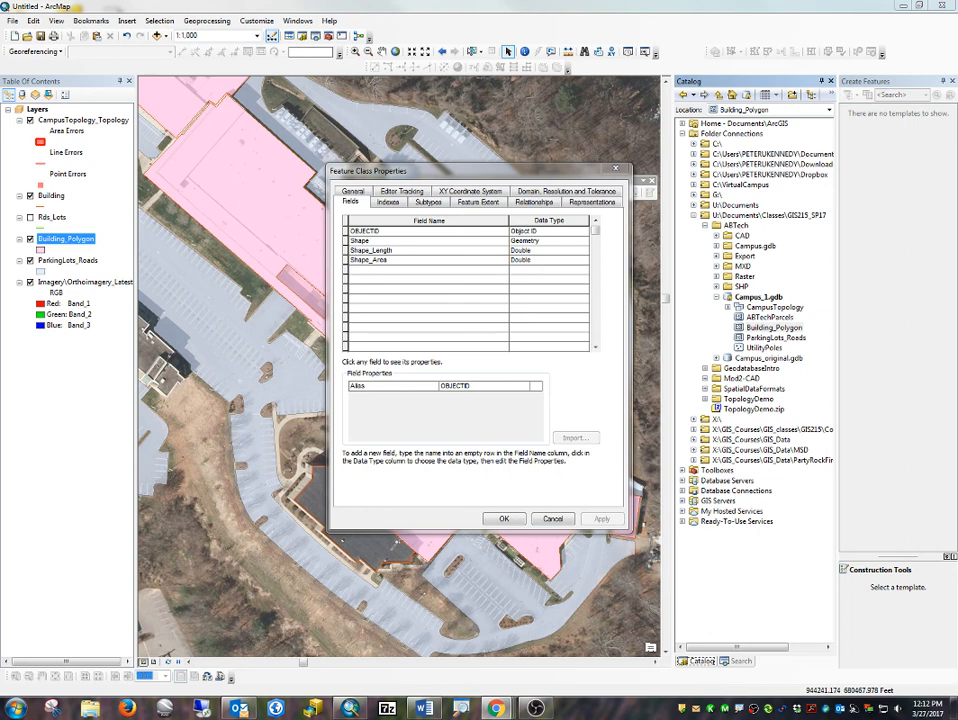
pyautogui.click(435, 279)
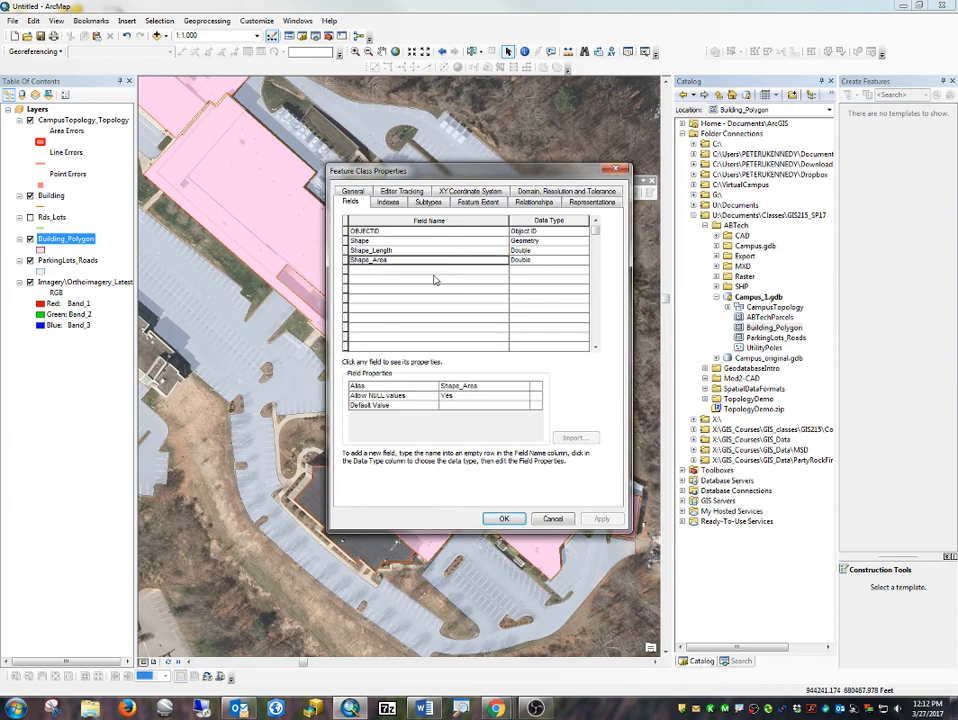
pyautogui.click(435, 279)
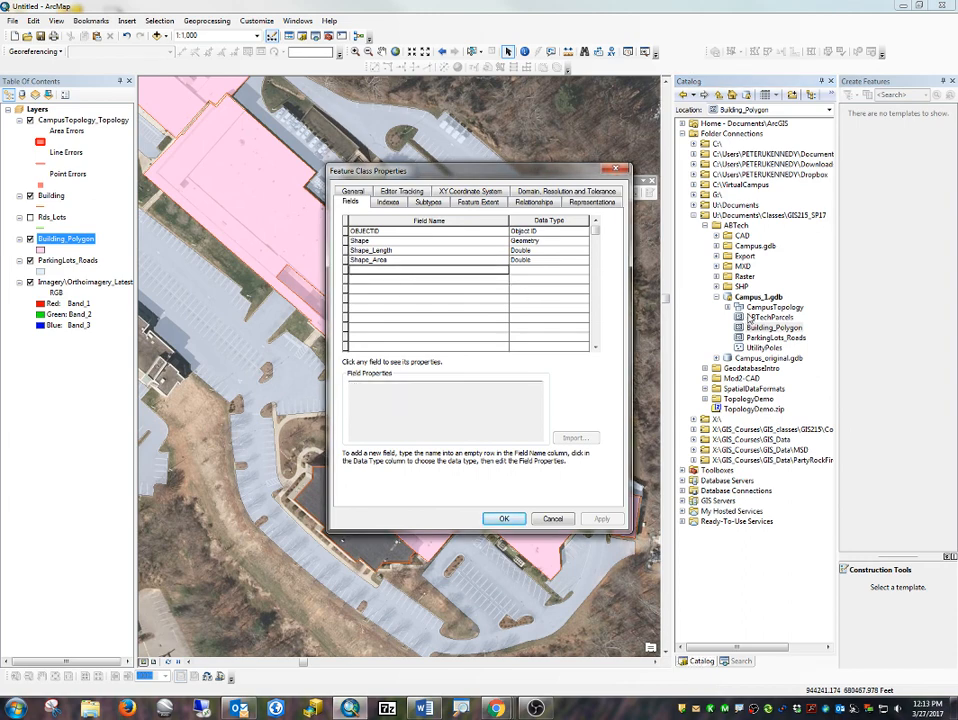
pyautogui.write('Name')
pyautogui.press('Tab')
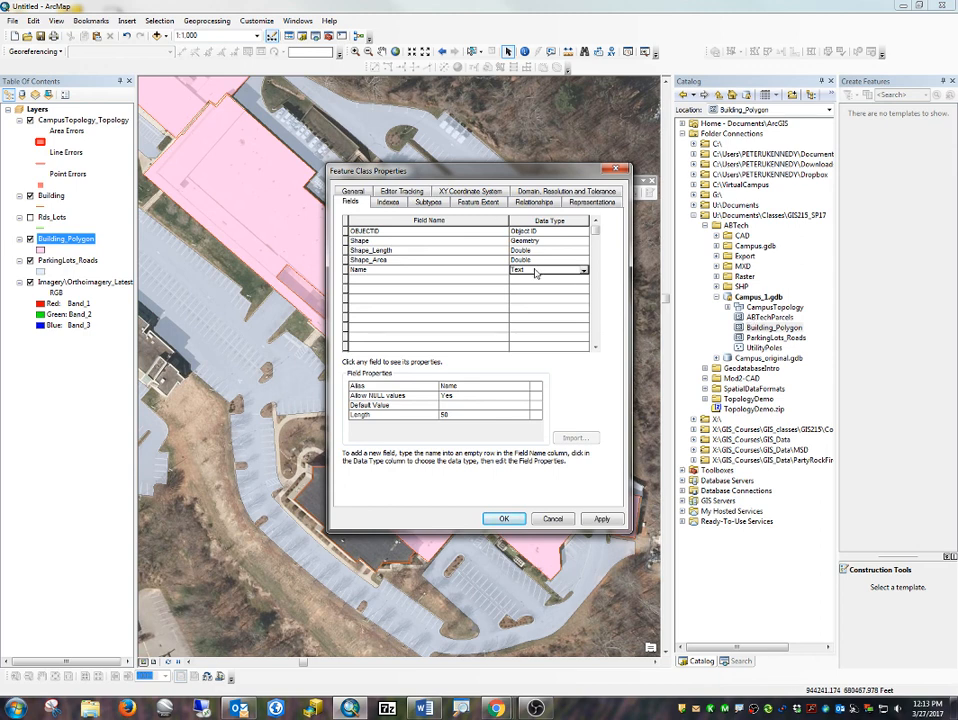
# Set the length of the Name field to 70 characters.
pyautogui.click(445, 414)
pyautogui.hotkey('alt', 'Tab')
pyautogui.hotkey('alt', 'Tab')
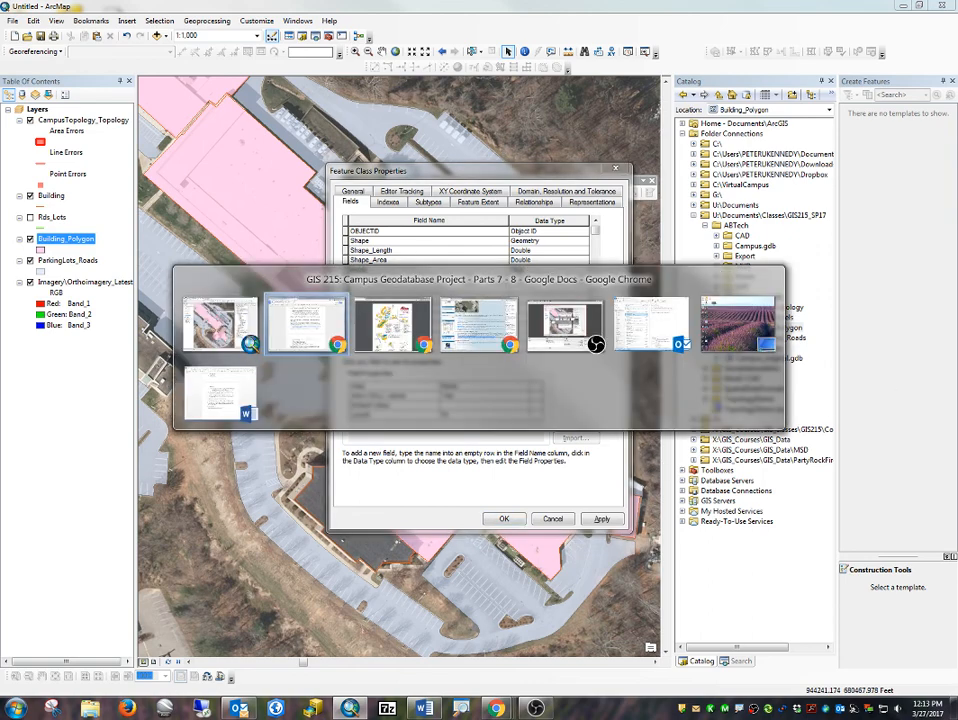
pyautogui.press('Escape')
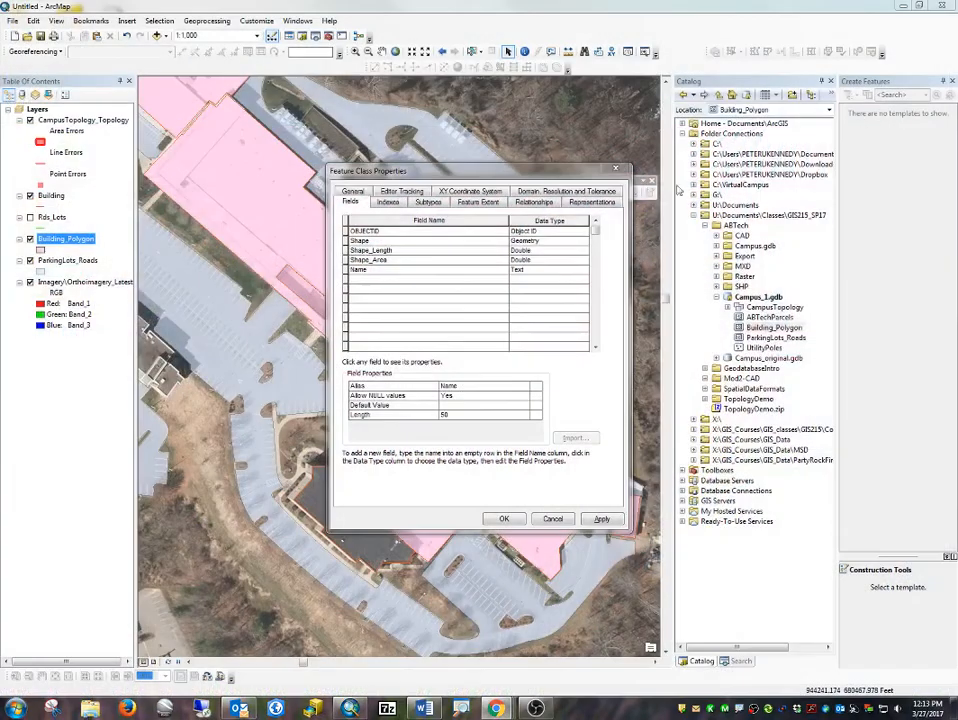
pyautogui.moveTo(957, 12); pyautogui.dragTo(254, 1)
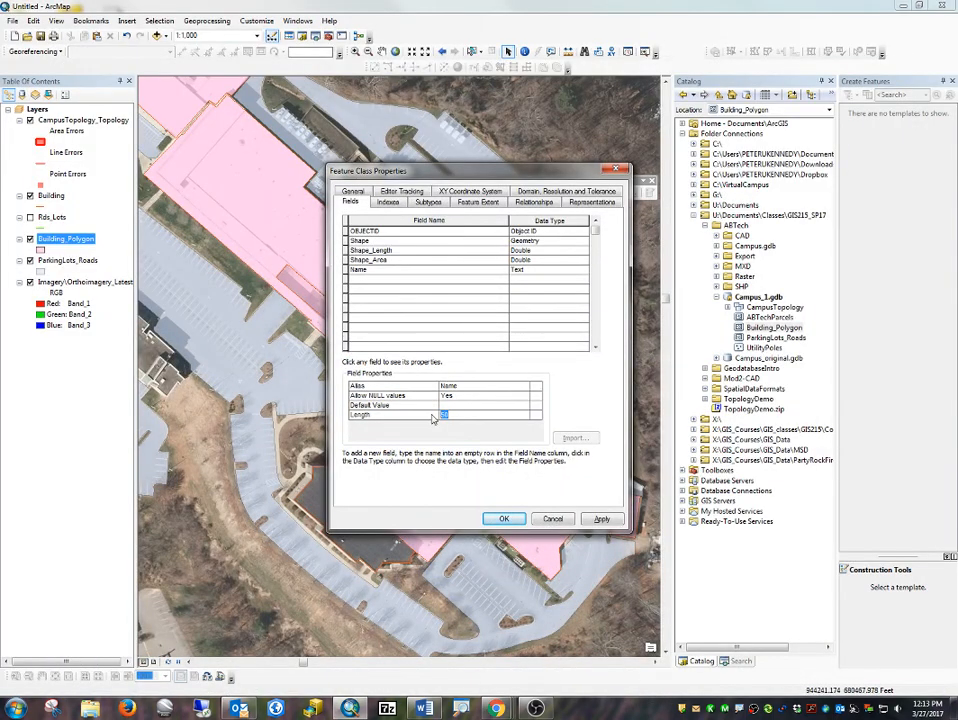
pyautogui.write('70')
# Add a second text field called B_Number below the Name field.
pyautogui.click(418, 280)
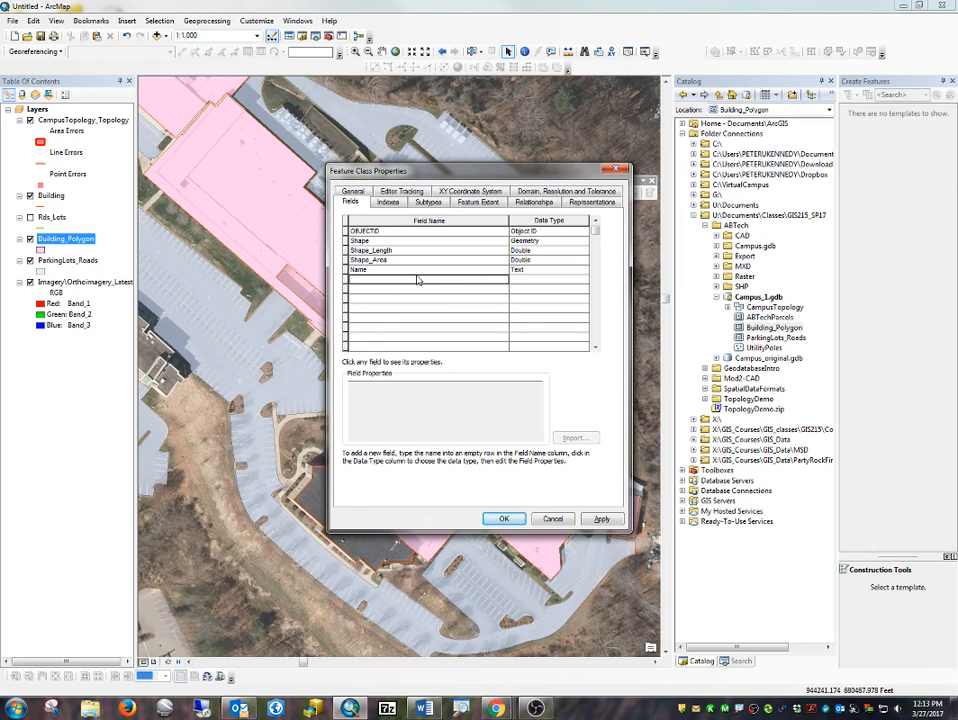
pyautogui.write('B')
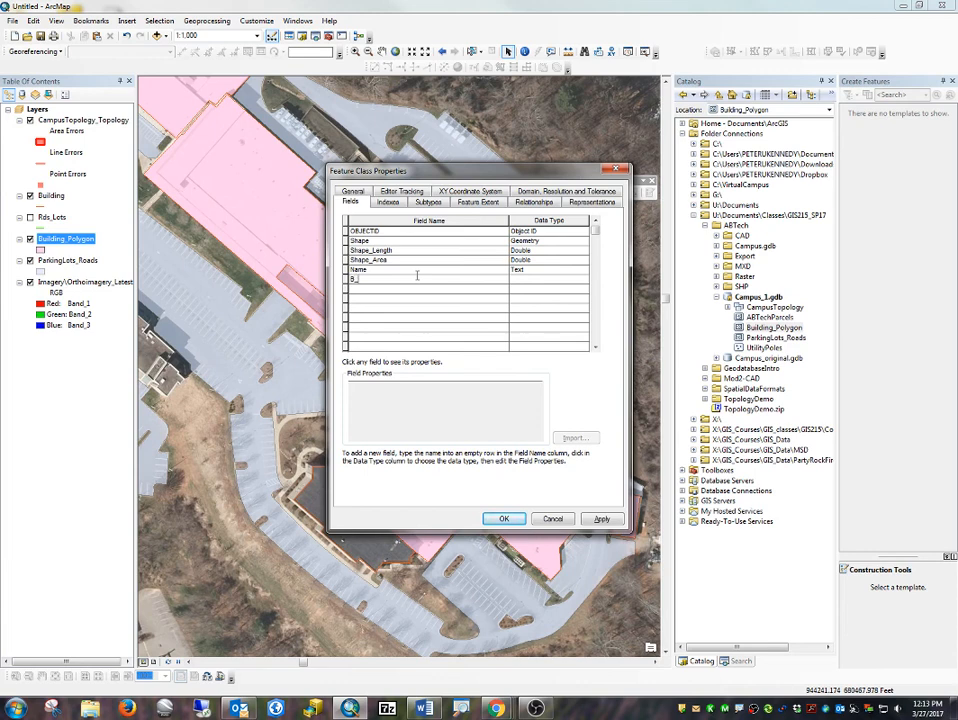
pyautogui.write('_Number')
pyautogui.press('Tab')
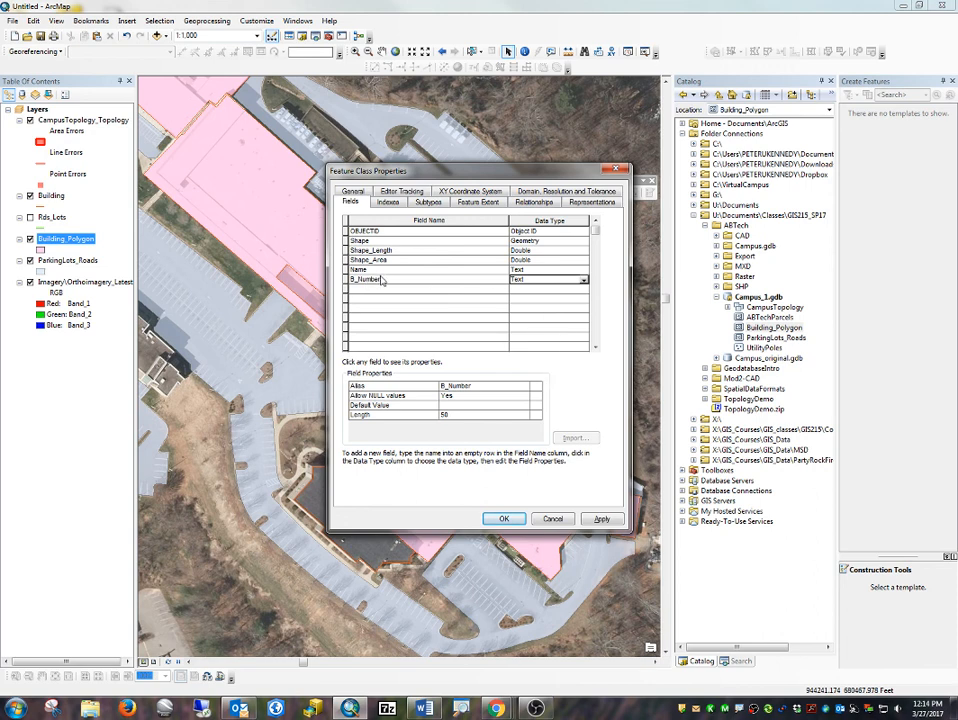
pyautogui.click(565, 281)
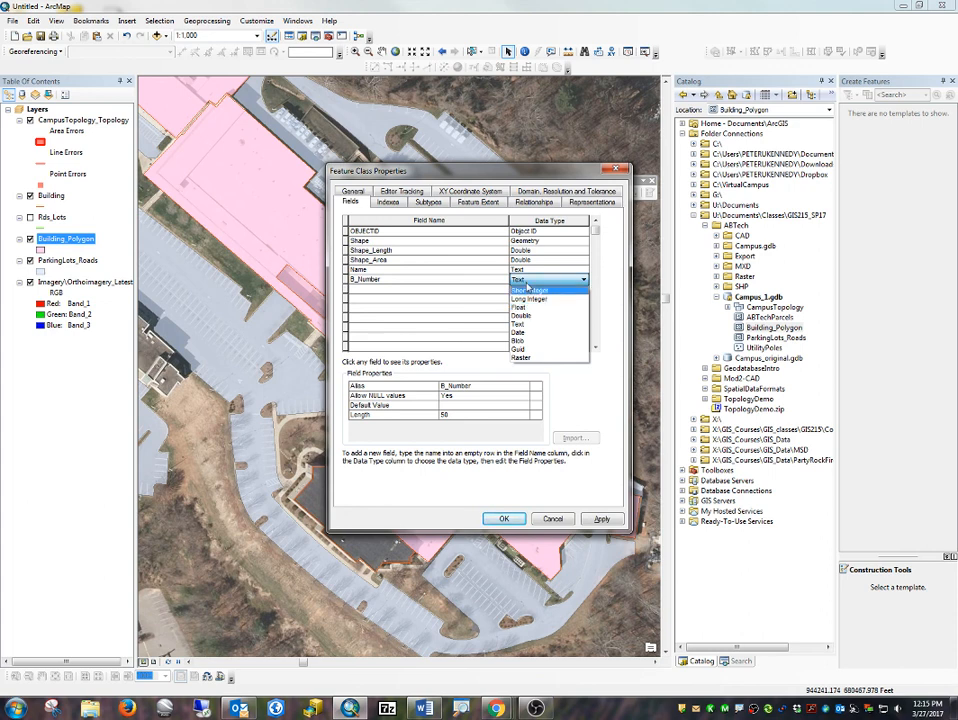
pyautogui.click(528, 283)
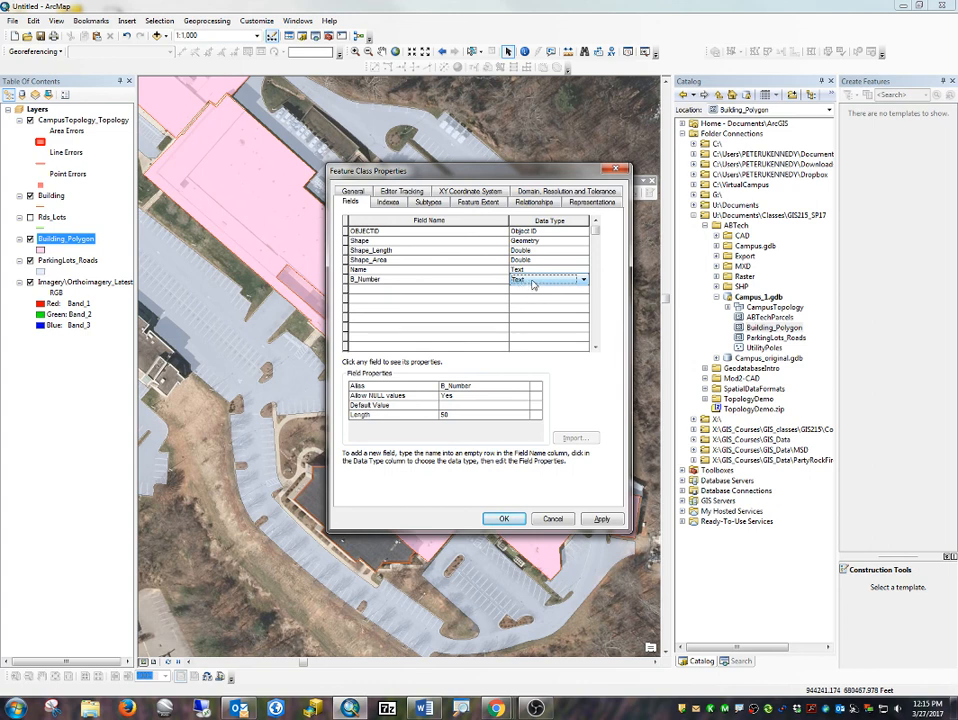
pyautogui.click(535, 284)
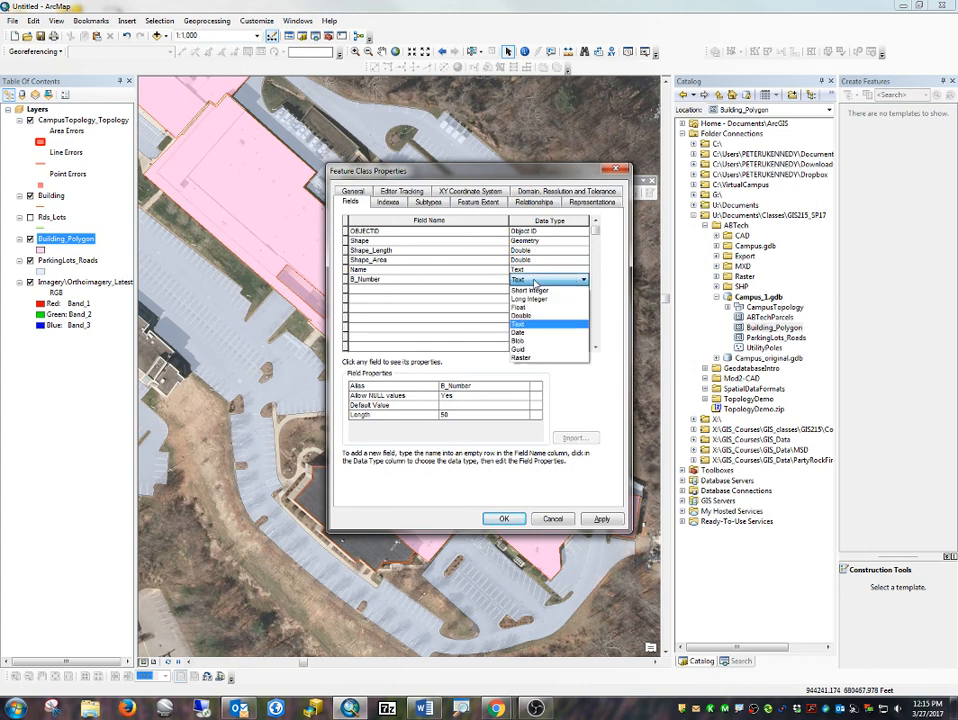
pyautogui.click(535, 284)
pyautogui.click(535, 284)
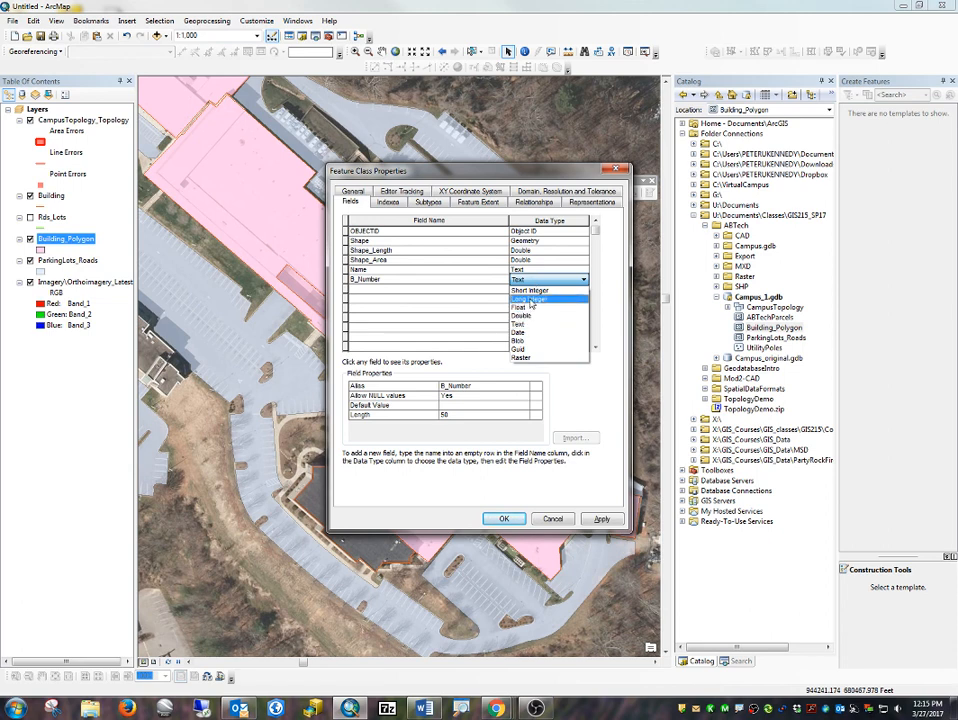
pyautogui.click(540, 285)
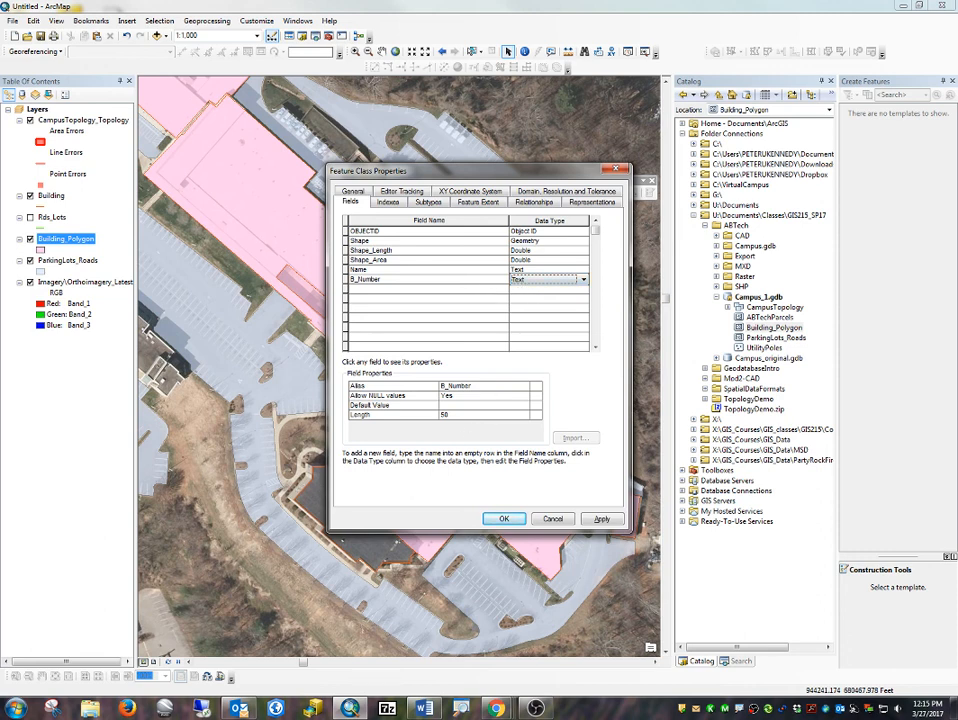
# Switch to Chrome to examine the building numbers on the AB Tech campus map PDF, and return to ArcMap.
pyautogui.hotkey('alt', 'Tab')
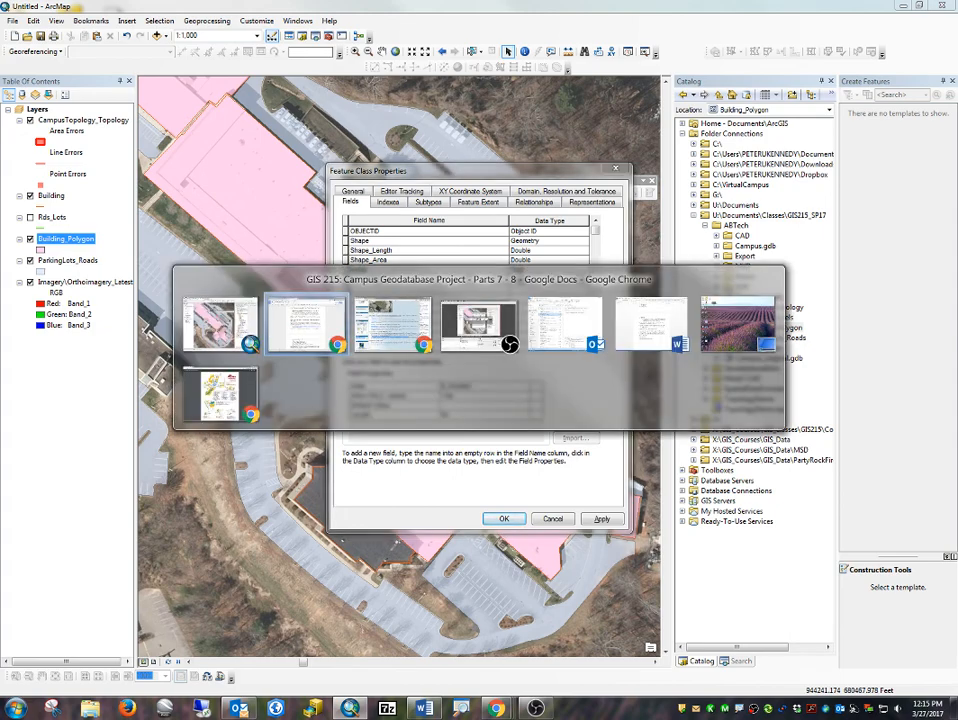
pyautogui.hotkey('alt', 'Tab')
pyautogui.hotkey('alt', 'Tab')
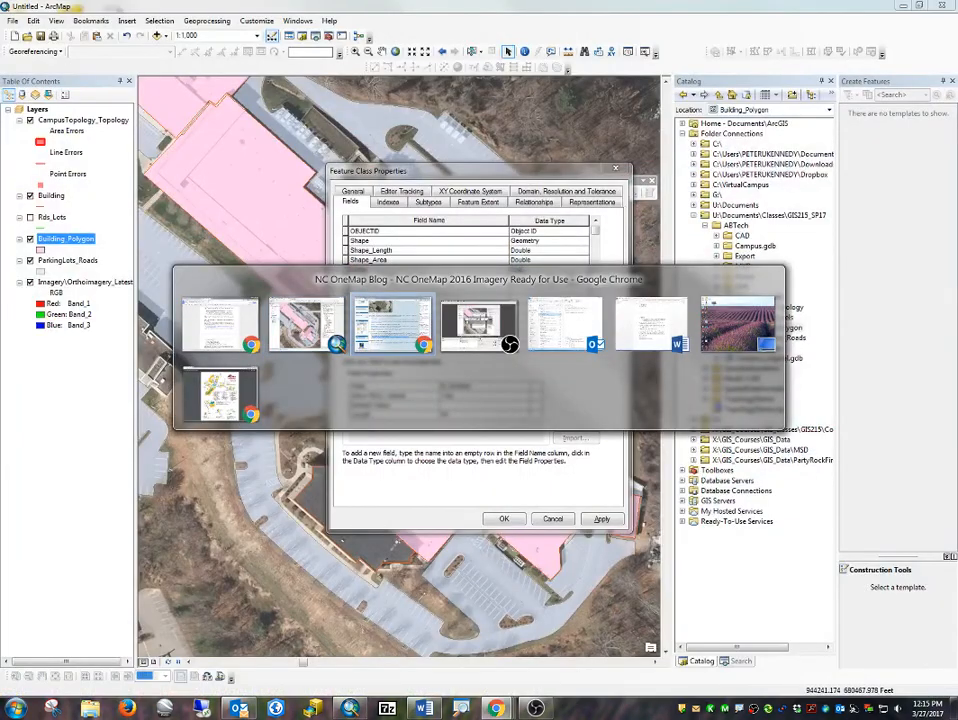
pyautogui.hotkey('alt', 'Tab')
pyautogui.hotkey('alt', 'Tab')
pyautogui.hotkey('alt', 'Tab')
pyautogui.hotkey('alt', 'Tab')
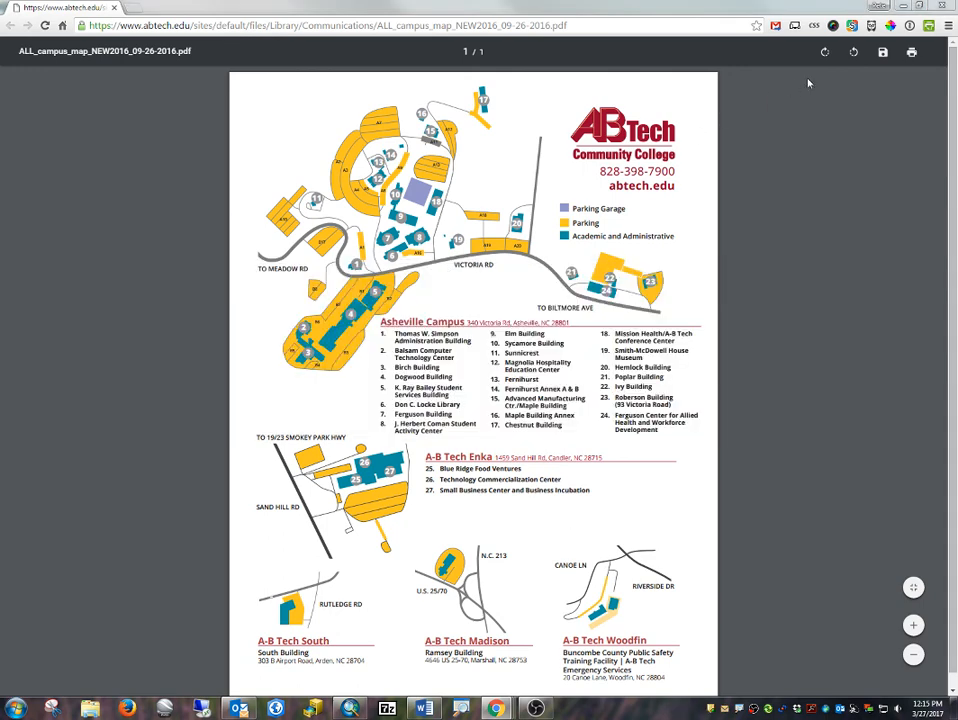
pyautogui.click(884, 5)
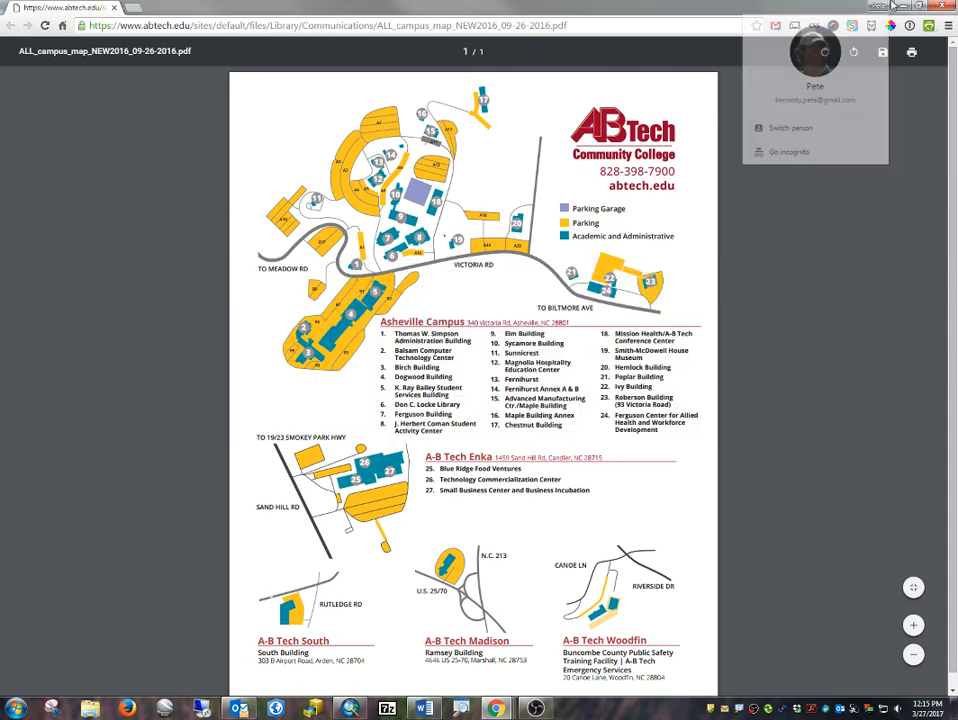
pyautogui.click(903, 6)
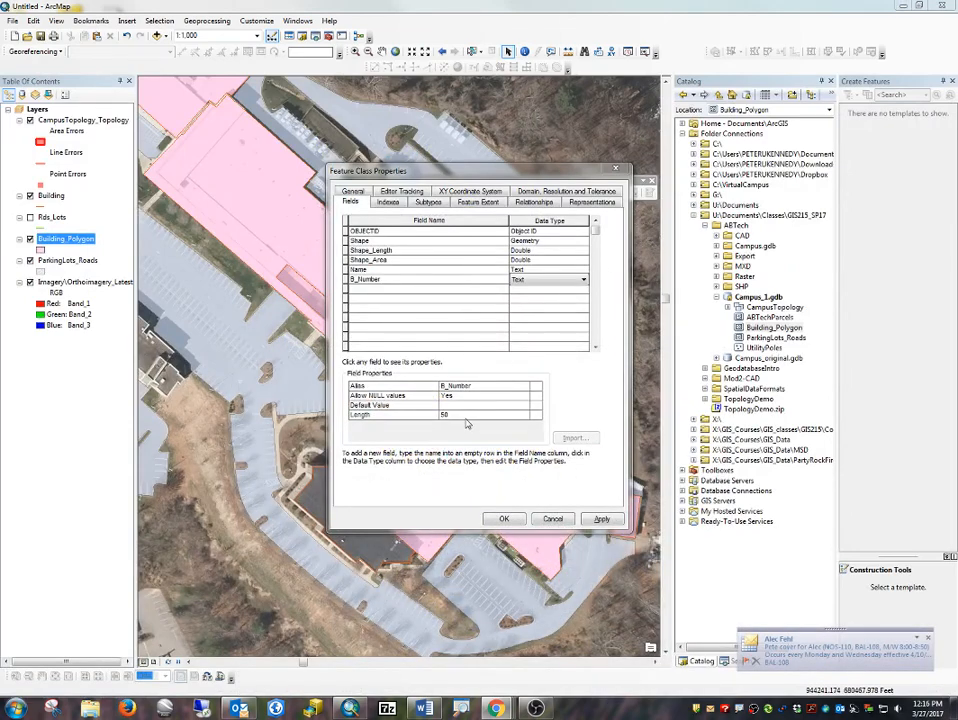
# Set the length of the B_Number field to 6 and apply the new fields to Building_Polygon.
pyautogui.click(458, 415)
pyautogui.write('6')
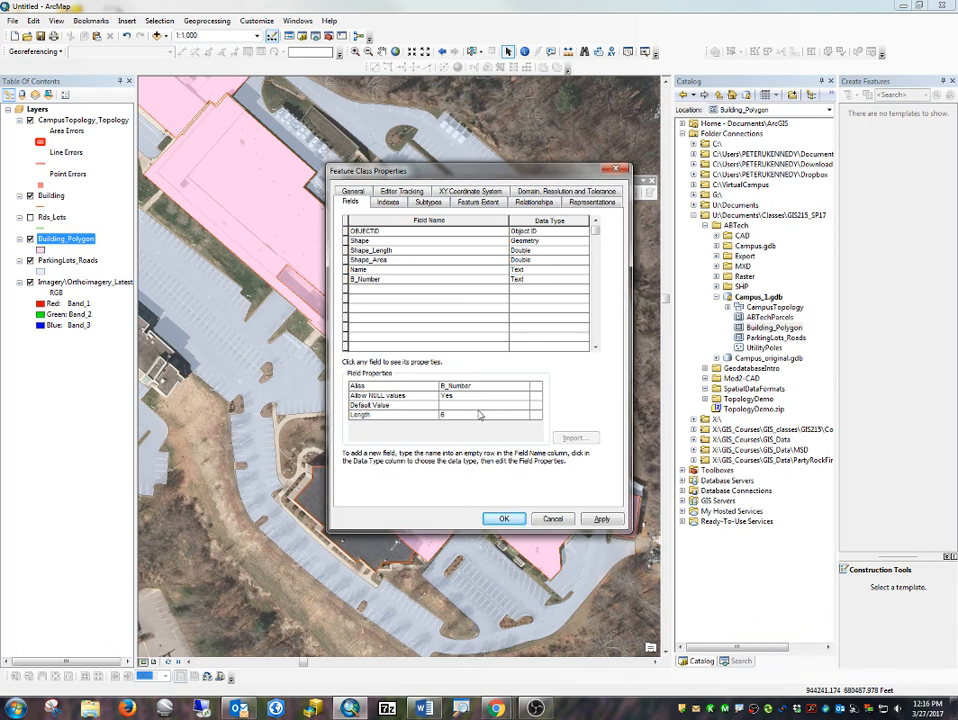
pyautogui.click(504, 518)
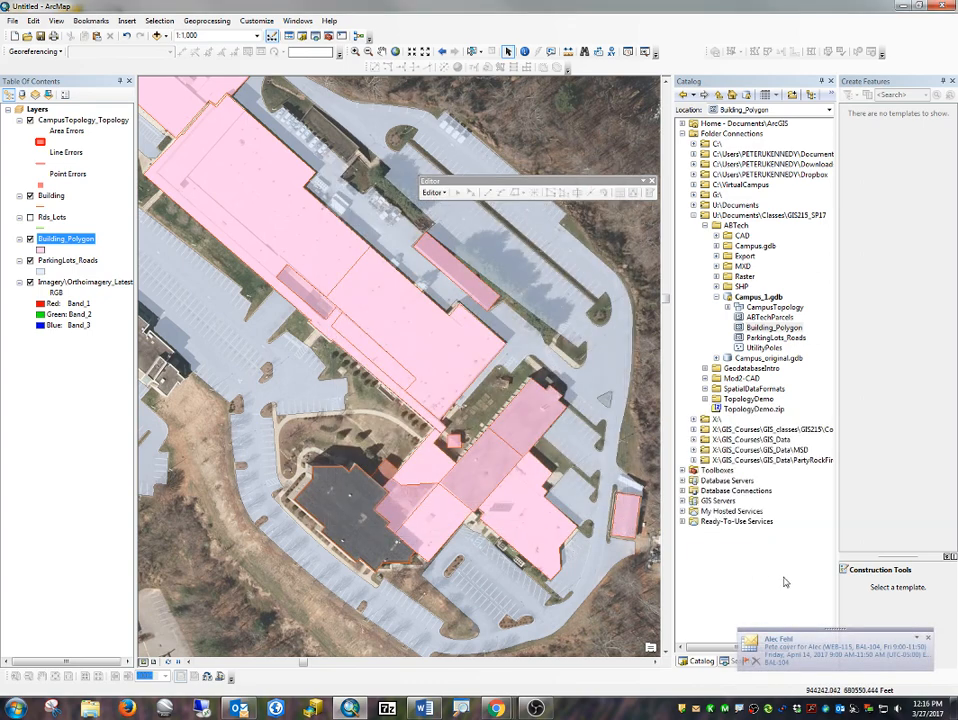
# Dismiss the mail reminder and check the new Name and B_Number fields in the Building_Polygon attribute table.
pyautogui.click(929, 639)
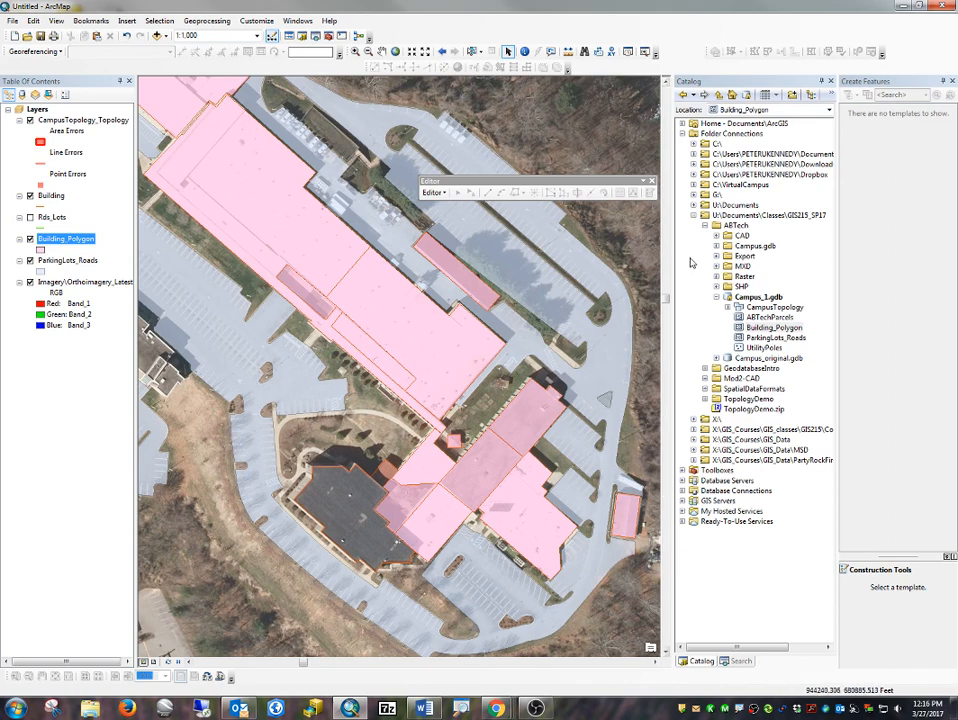
pyautogui.keyDown('ctrl'); pyautogui.doubleClick(71, 241); pyautogui.keyUp('ctrl')
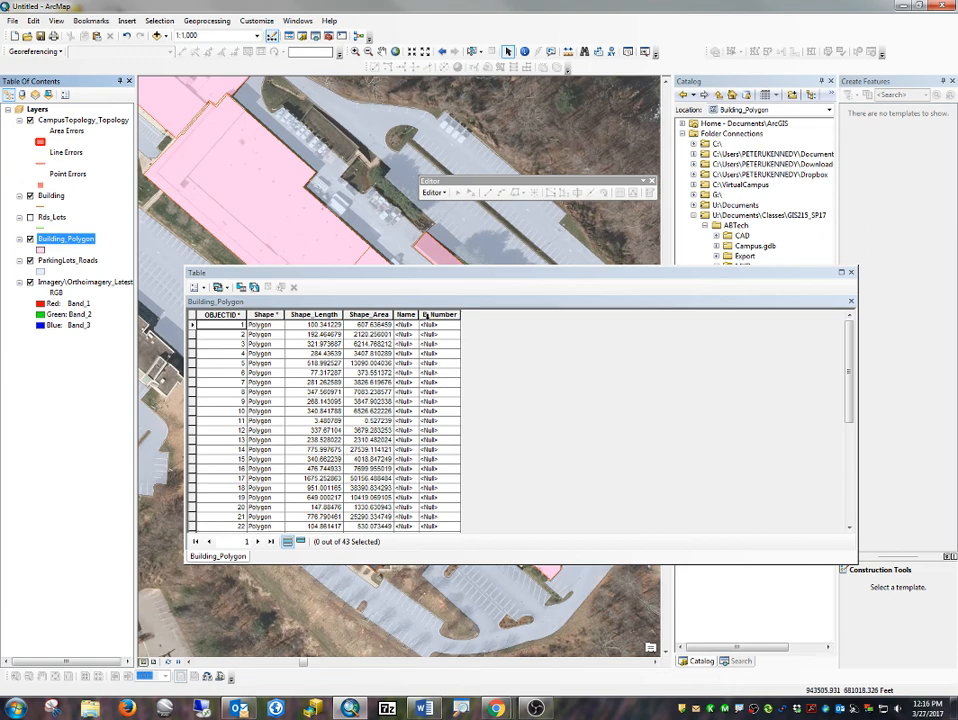
pyautogui.click(851, 272)
# Switch to the AB Tech campus map PDF in Chrome and copy the name of building 1 from the Asheville Campus list.
pyautogui.hotkey('alt', 'Tab')
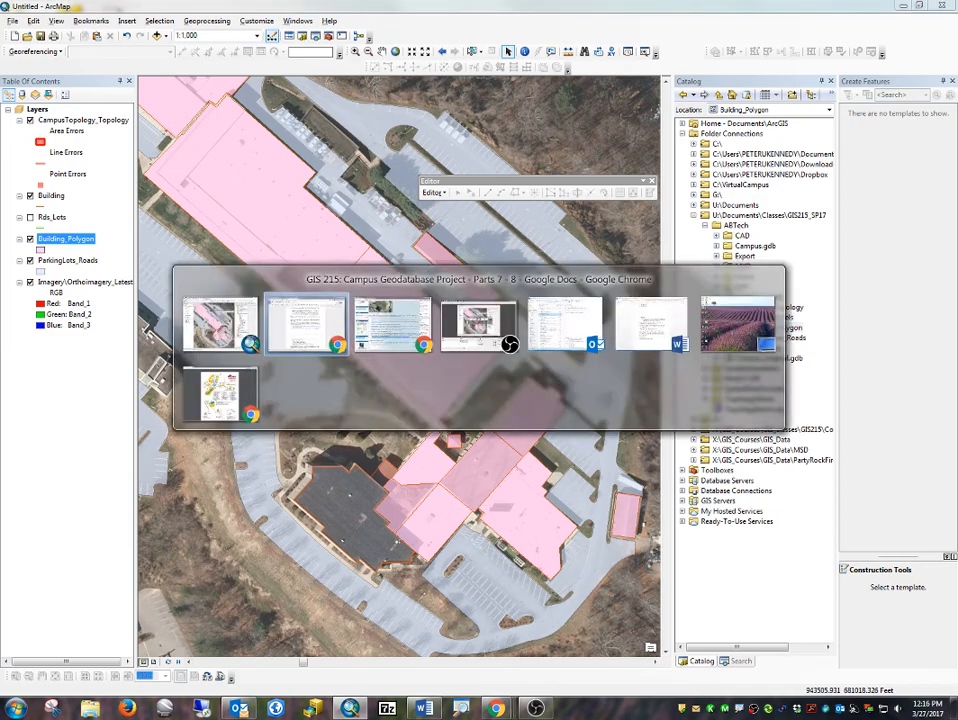
pyautogui.hotkey('alt', 'Tab')
pyautogui.hotkey('alt', 'Tab')
pyautogui.hotkey('alt', 'Tab')
pyautogui.hotkey('alt', 'Tab')
pyautogui.hotkey('alt', 'Tab')
pyautogui.hotkey('alt', 'Tab')
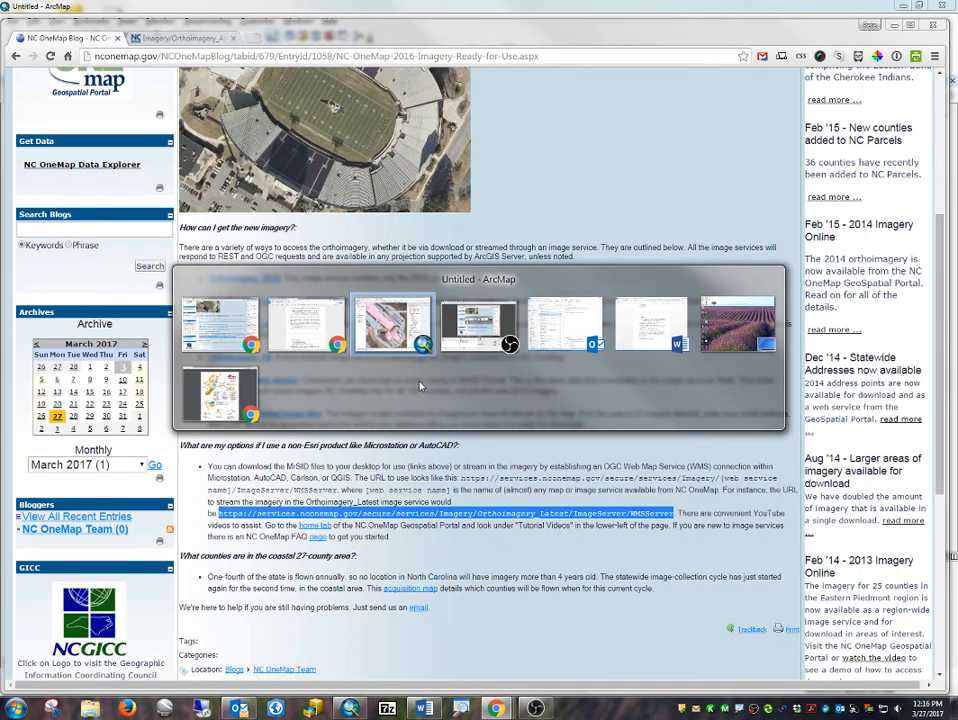
pyautogui.hotkey('alt', 'Tab')
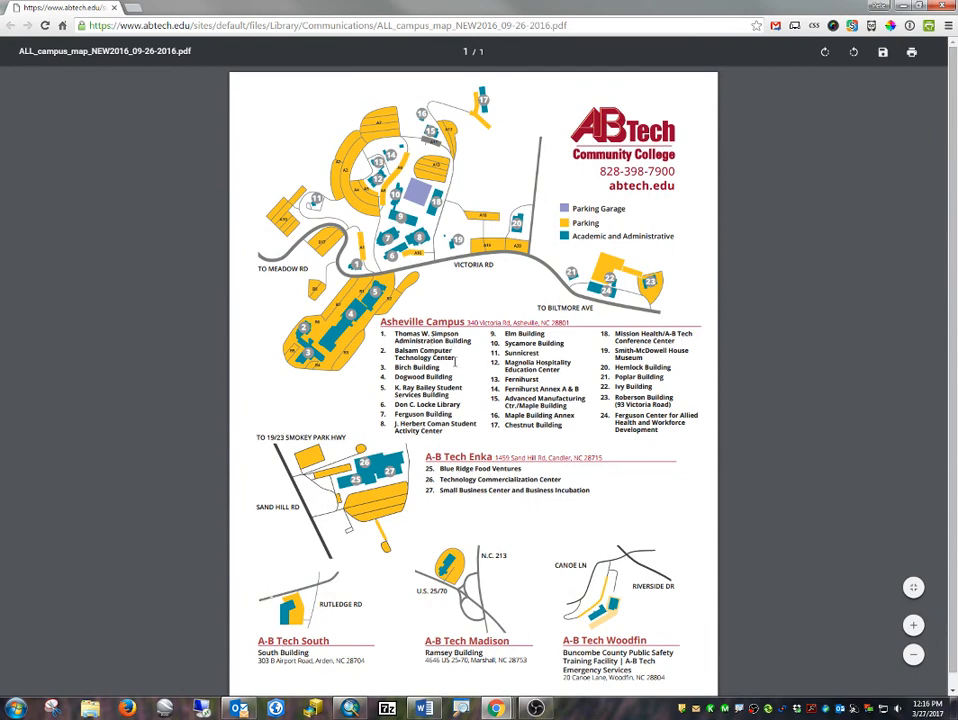
pyautogui.moveTo(474, 341); pyautogui.dragTo(395, 333)
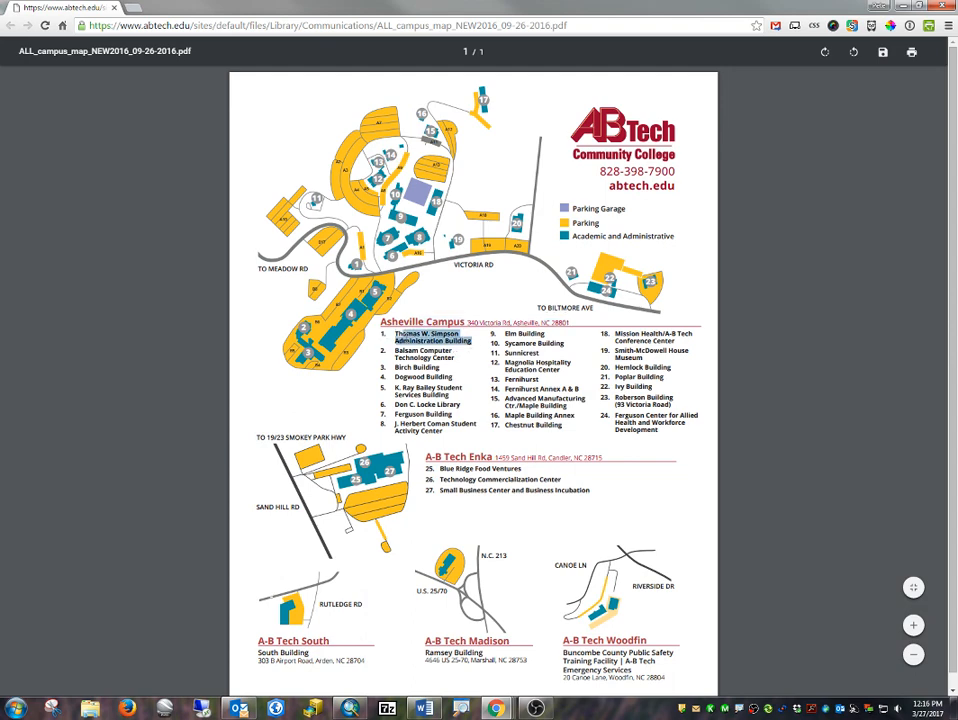
pyautogui.rightClick(395, 333)
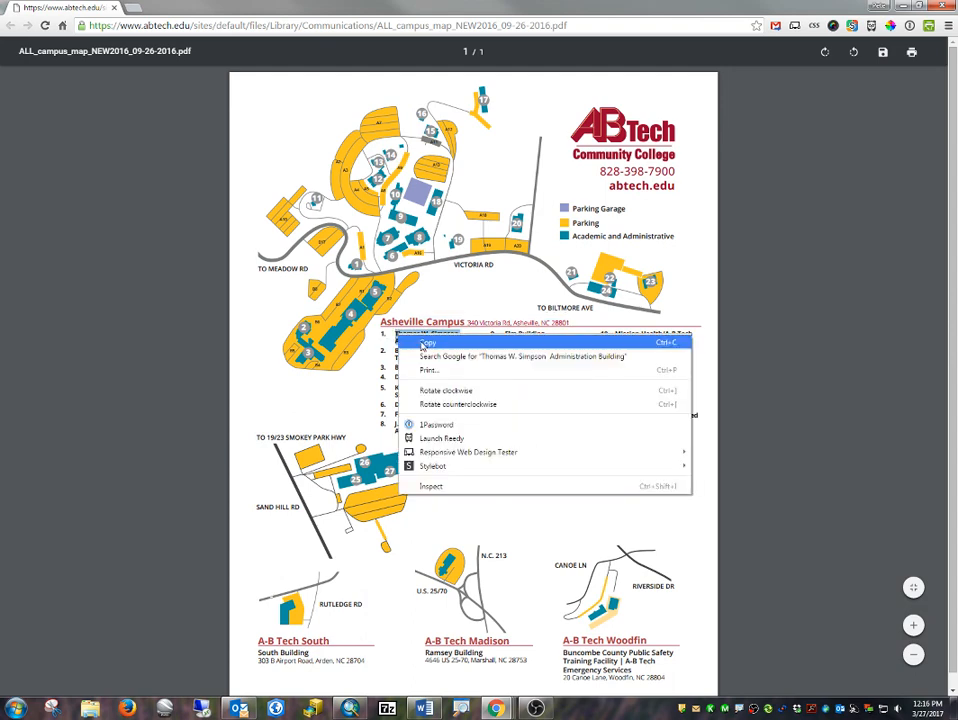
pyautogui.click(425, 342)
# Return to ArcMap and locate building 1, the administration building inside the curved road, close up on the map.
pyautogui.hotkey('alt', 'Tab')
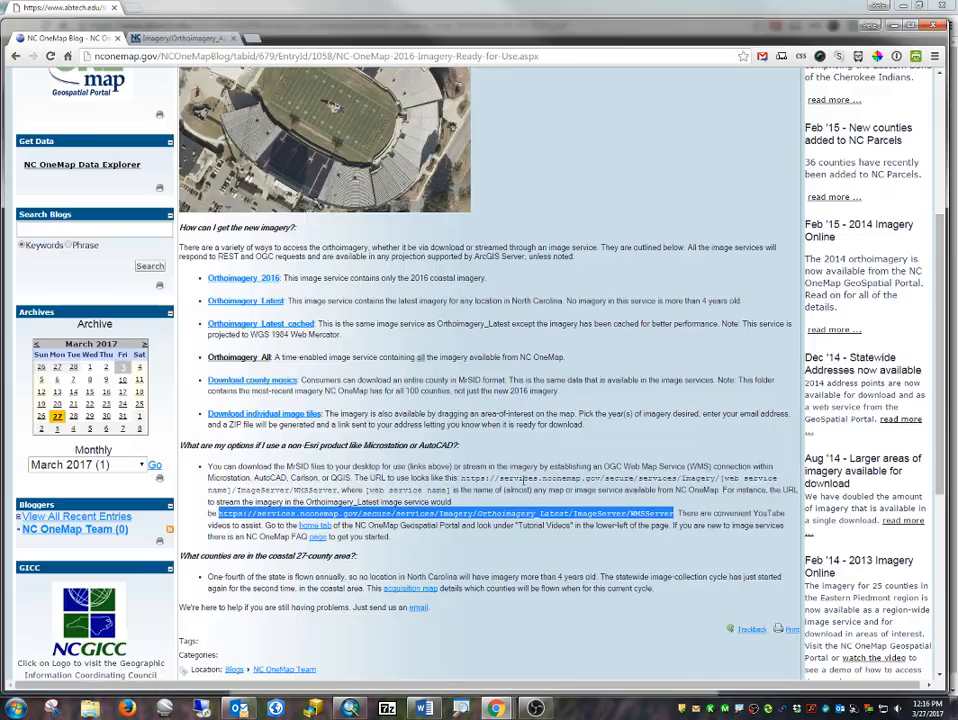
pyautogui.hotkey('alt', 'Tab')
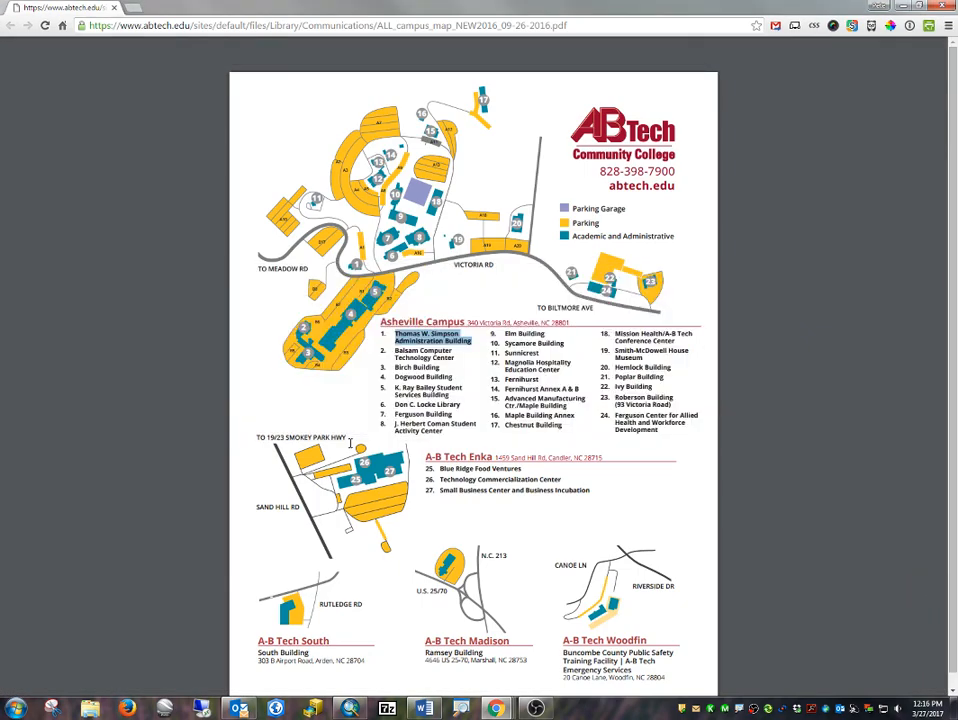
pyautogui.hotkey('alt', 'Tab')
pyautogui.hotkey('alt', 'Tab')
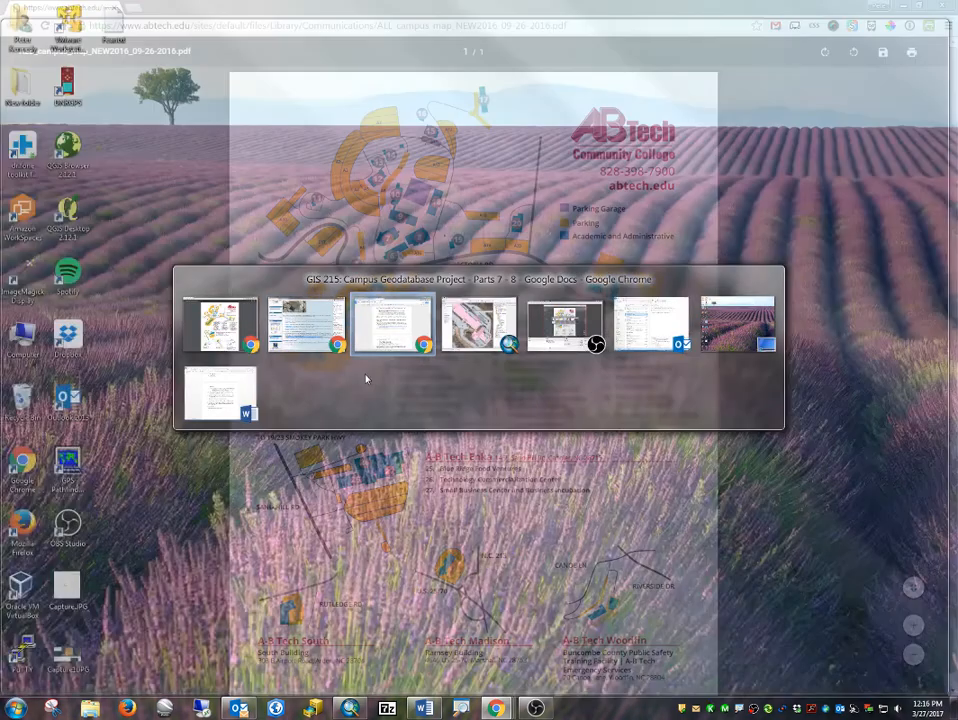
pyautogui.hotkey('alt', 'Tab')
pyautogui.moveTo(260, 350); pyautogui.dragTo(845, 505)
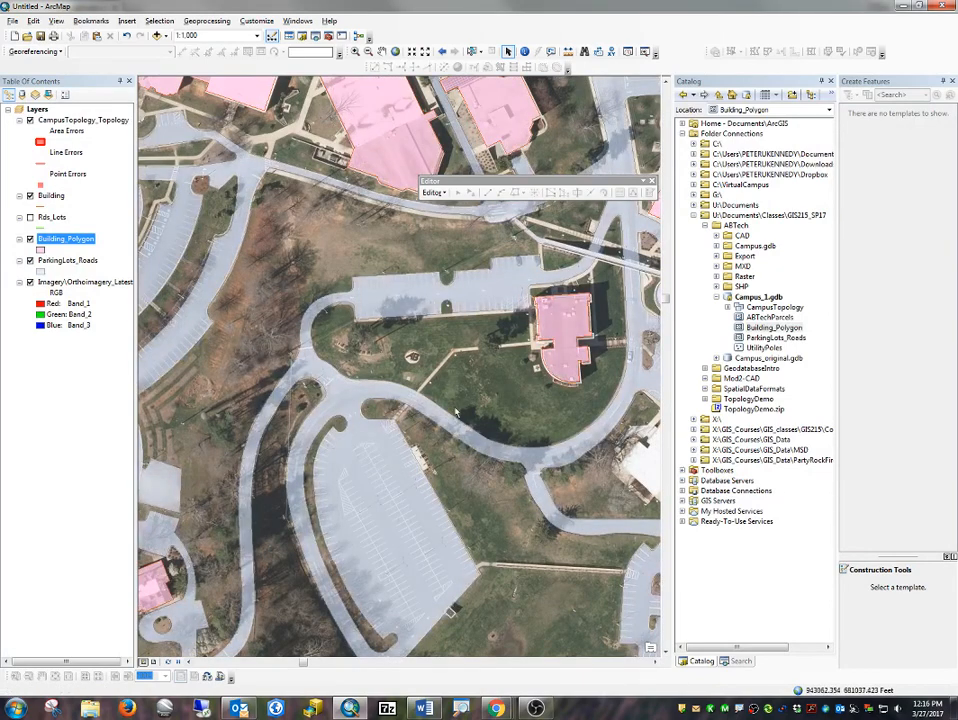
pyautogui.moveTo(525, 385); pyautogui.dragTo(478, 408)
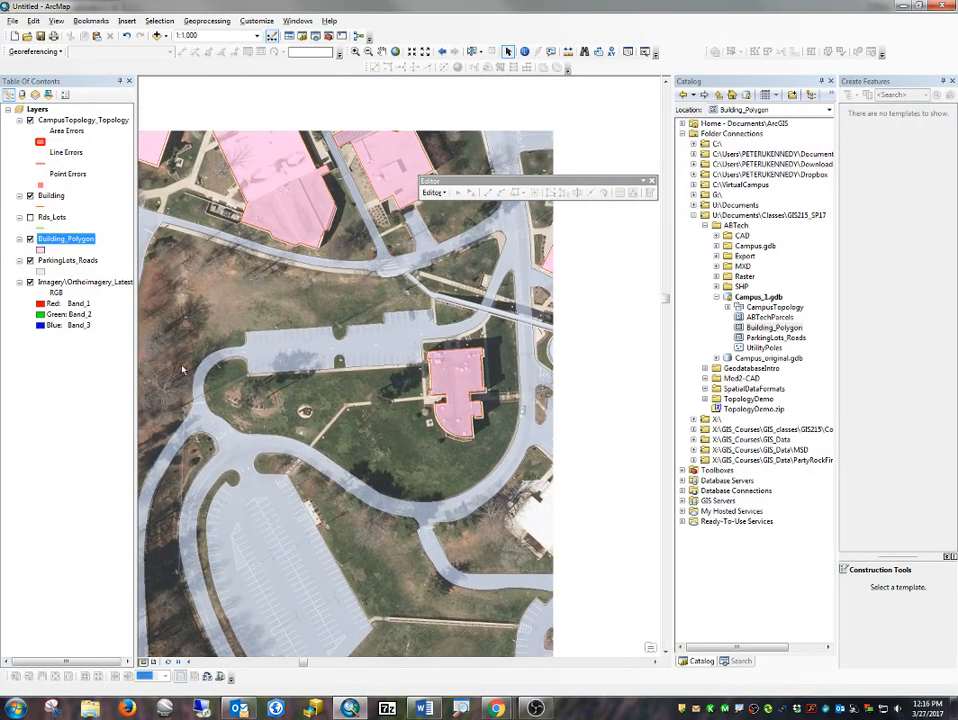
pyautogui.scroll(2, 503, 472)
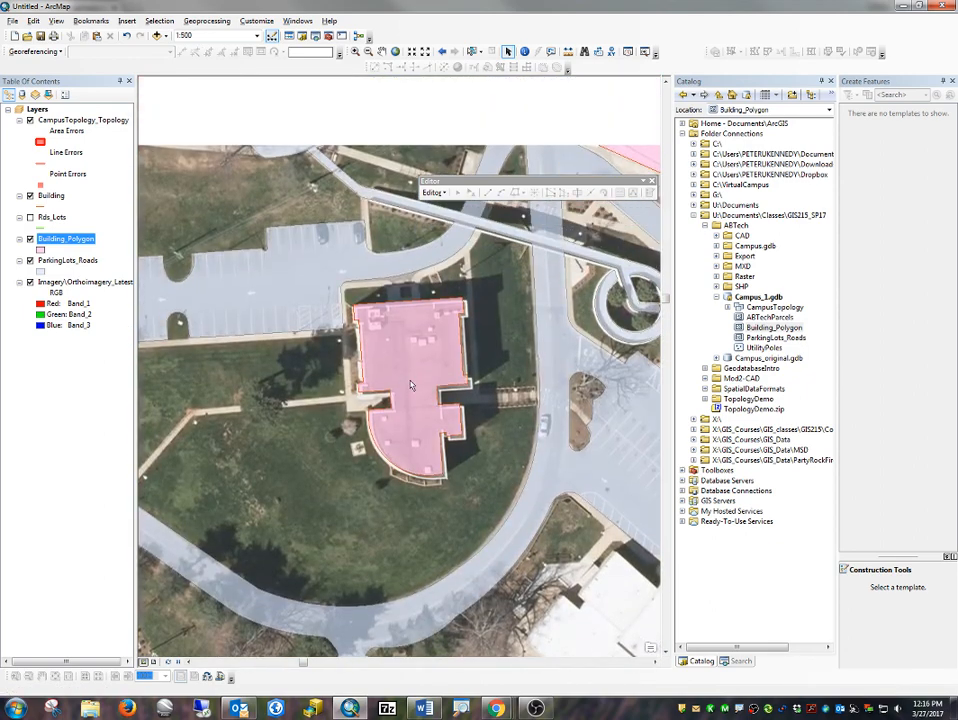
pyautogui.scroll(2, 403, 292)
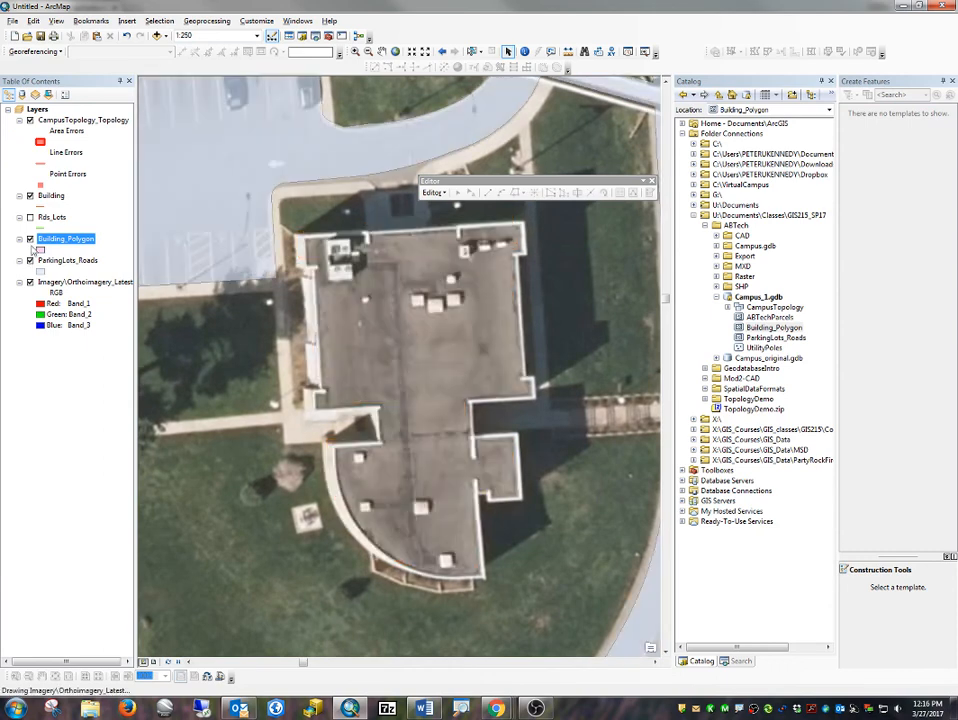
# Compare the administration building with the imagery by toggling Building_Polygon, and hide the Building line layer.
pyautogui.click(31, 240)
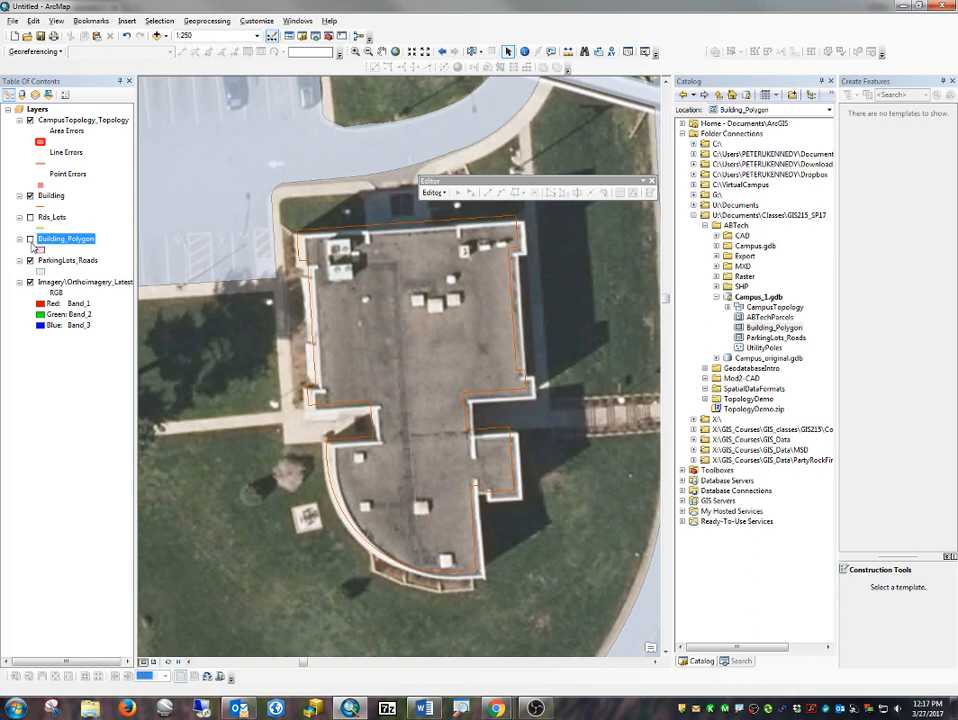
pyautogui.click(31, 240)
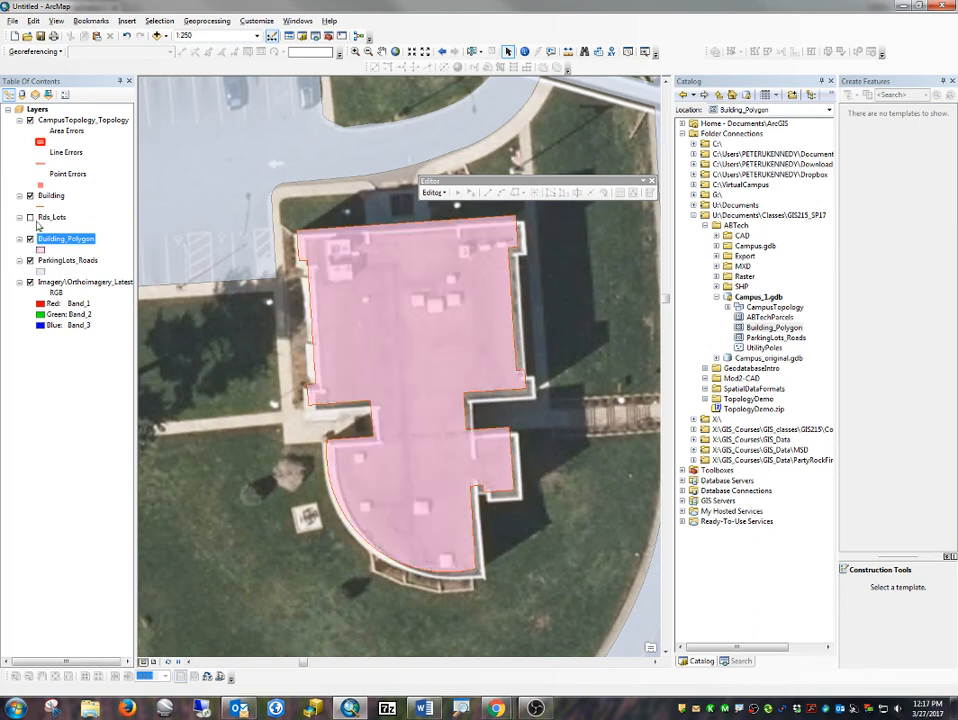
pyautogui.click(30, 196)
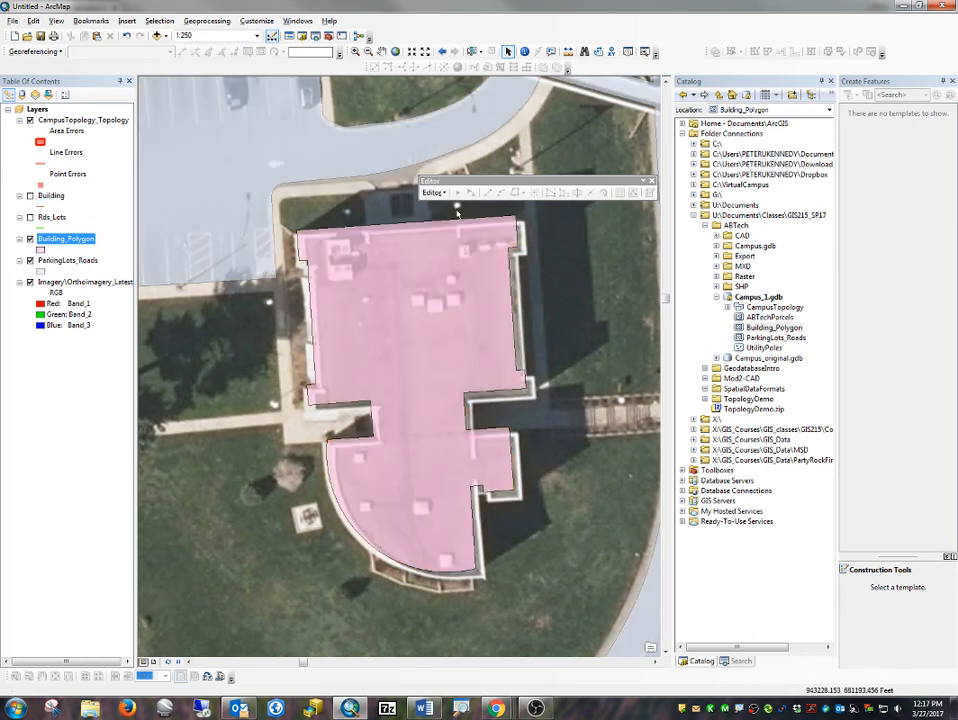
# Start an edit session on the ABTech file geodatabase and try to select the administration building polygon.
pyautogui.click(431, 191)
pyautogui.click(440, 206)
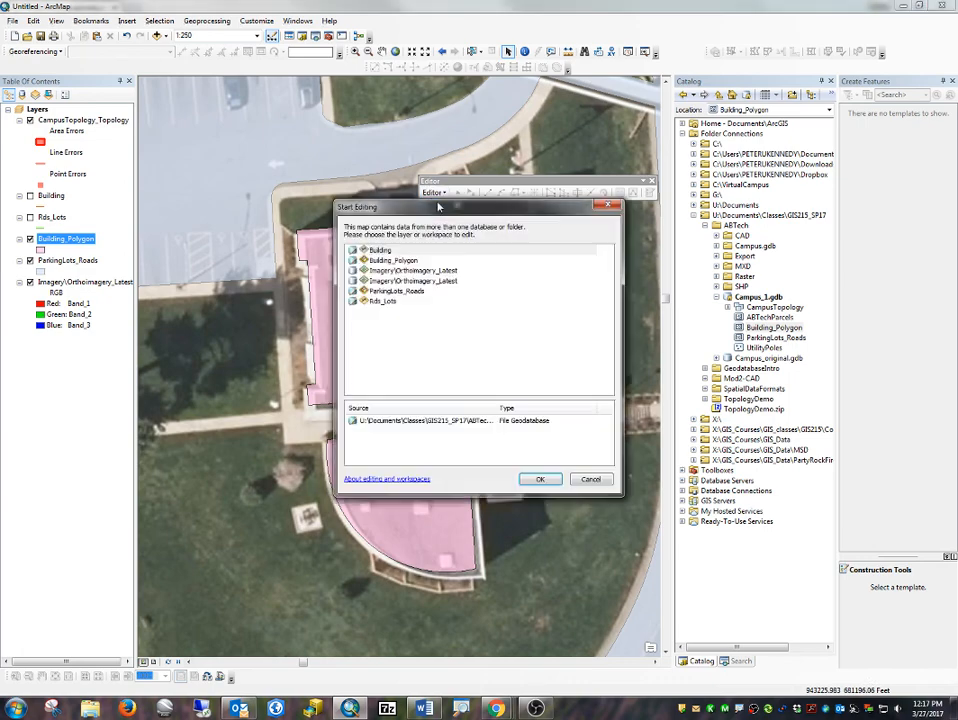
pyautogui.doubleClick(405, 421)
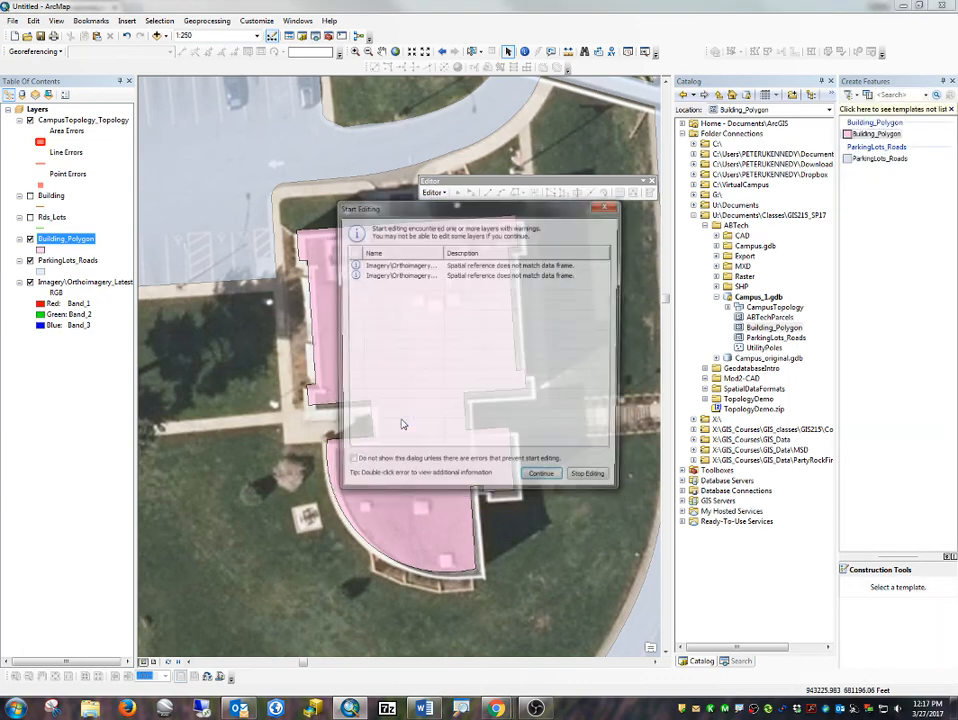
pyautogui.press('Return')
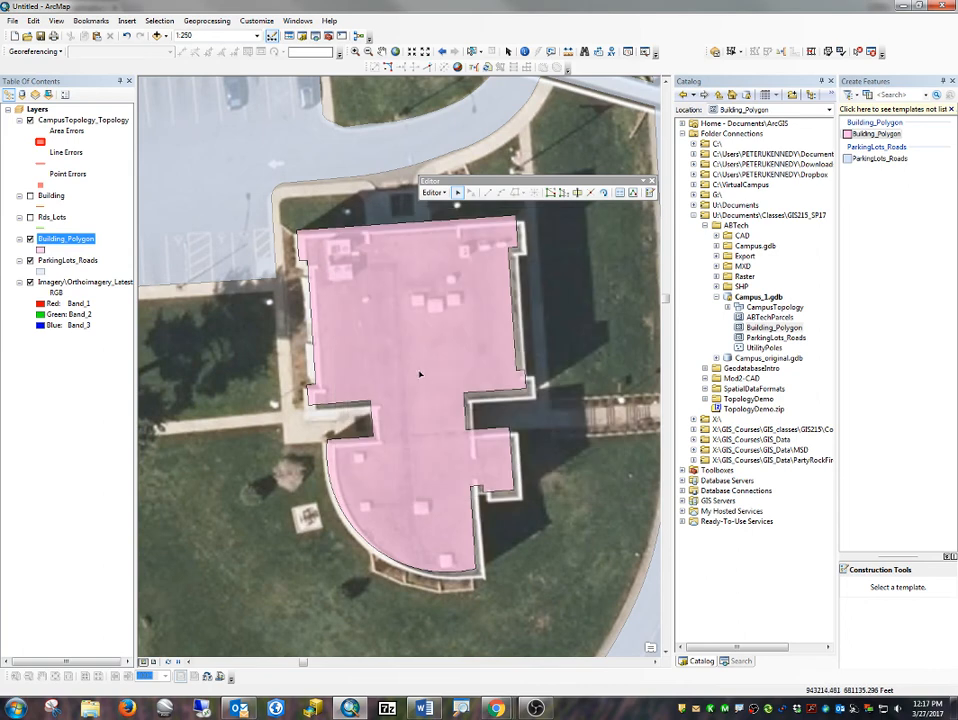
pyautogui.click(420, 375)
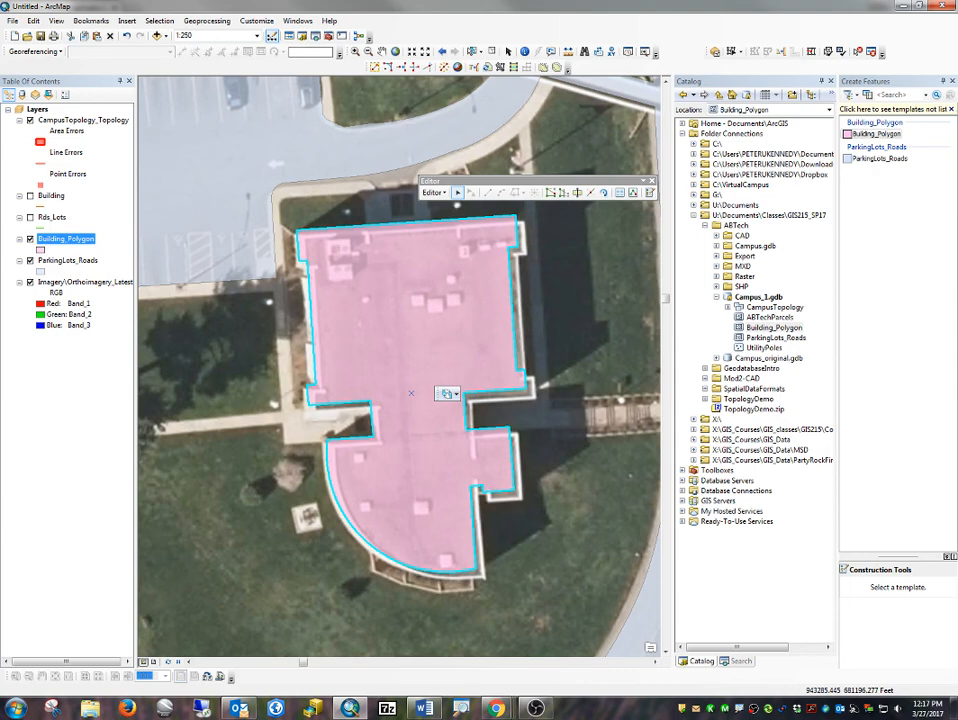
# Switch to the campus map PDF in Chrome to check the name and number of building 1, and return to ArcMap.
pyautogui.hotkey('alt', 'Tab')
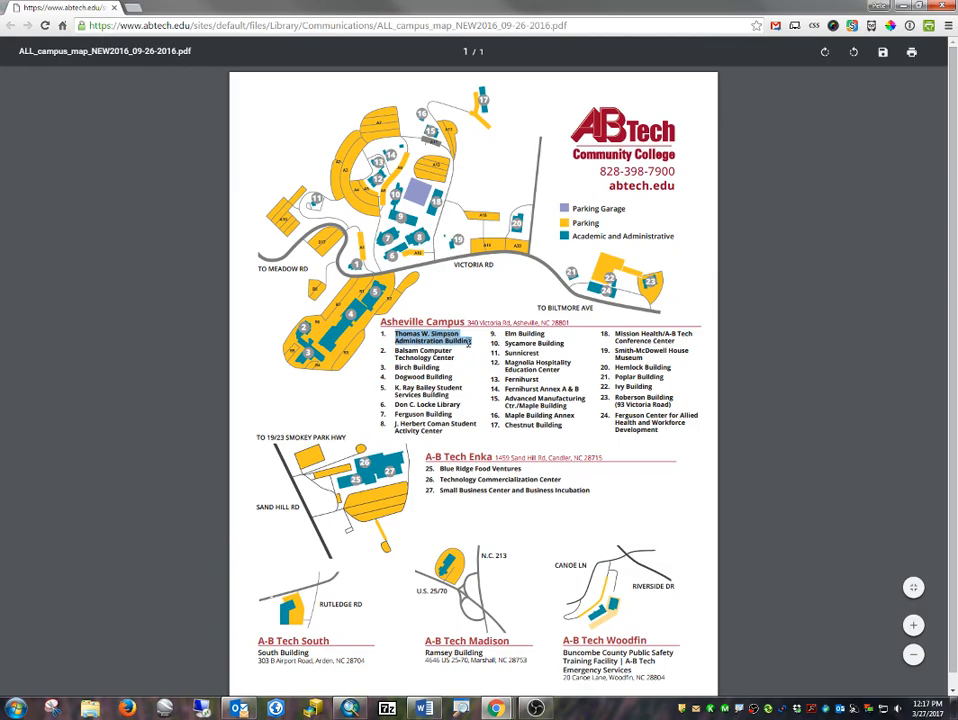
pyautogui.hotkey('alt', 'Tab')
pyautogui.hotkey('alt', 'Tab')
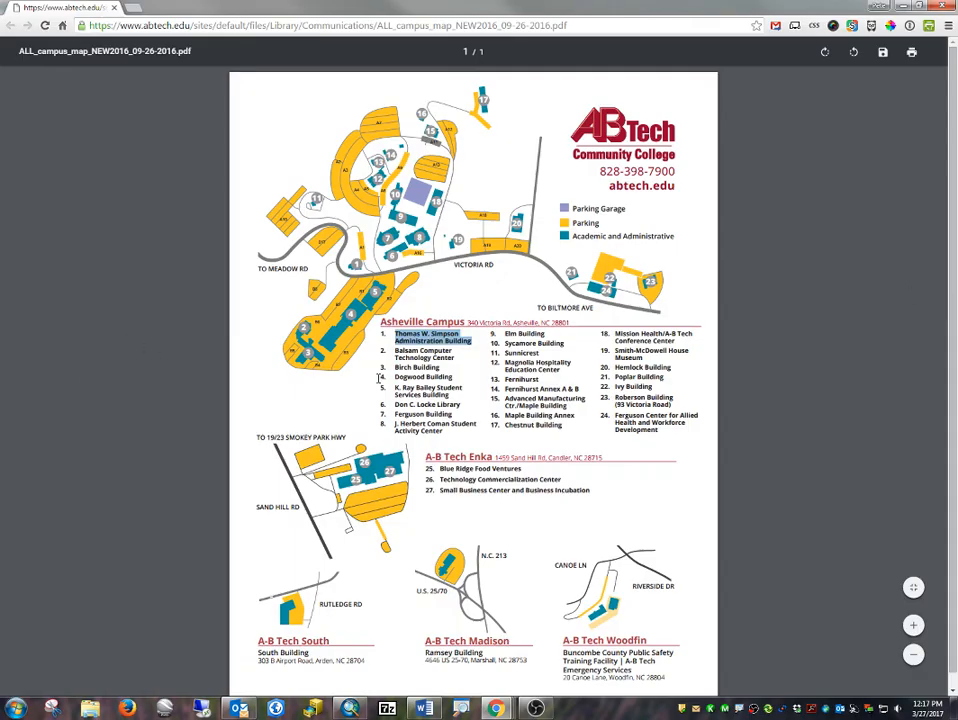
pyautogui.hotkey('alt', 'Tab')
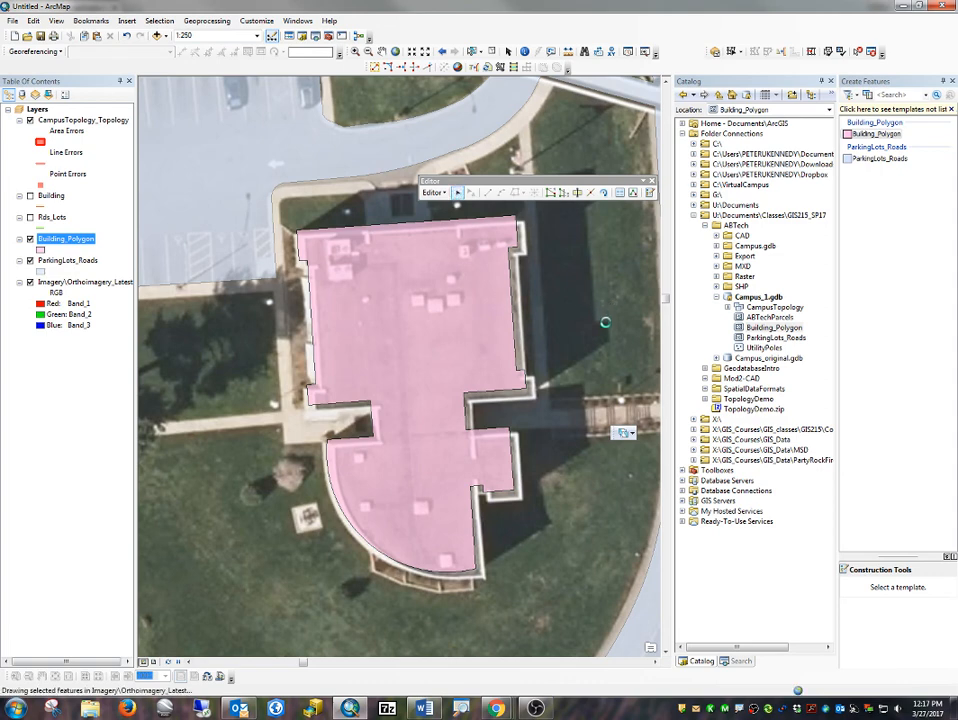
# Save the edits and make the Orthoimagery_Latest layer unselectable in the layer list sorted by selection.
pyautogui.click(433, 192)
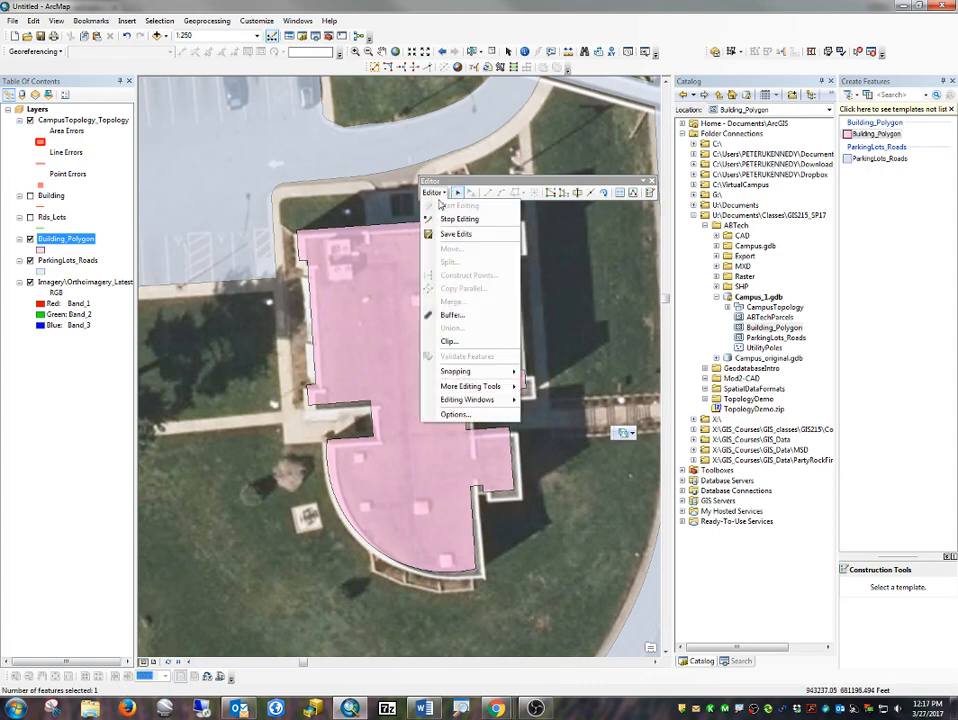
pyautogui.click(455, 234)
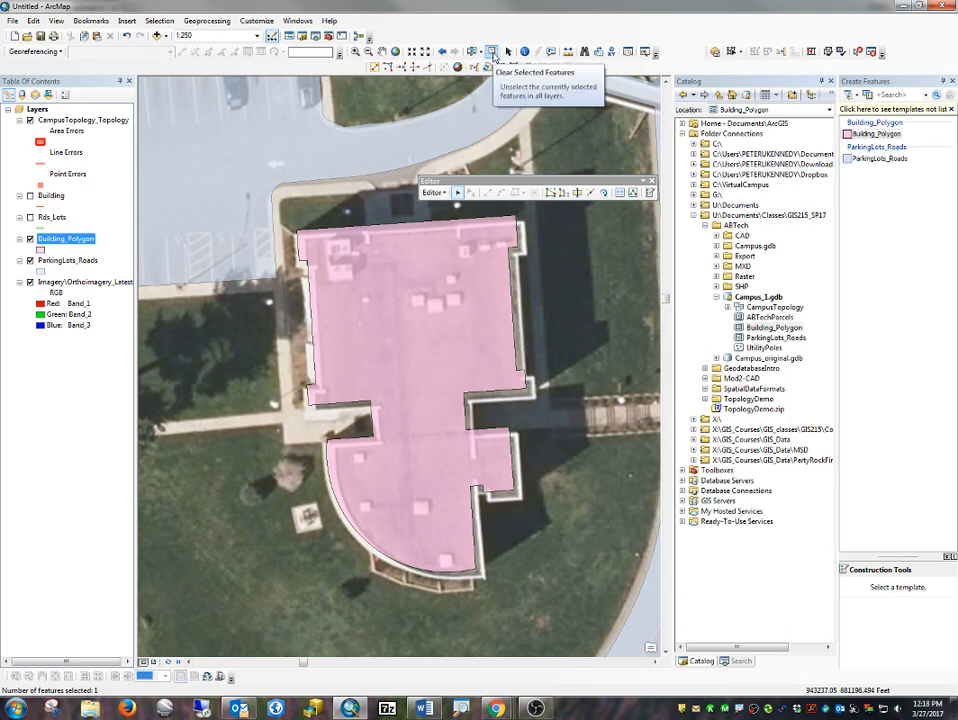
pyautogui.click(48, 94)
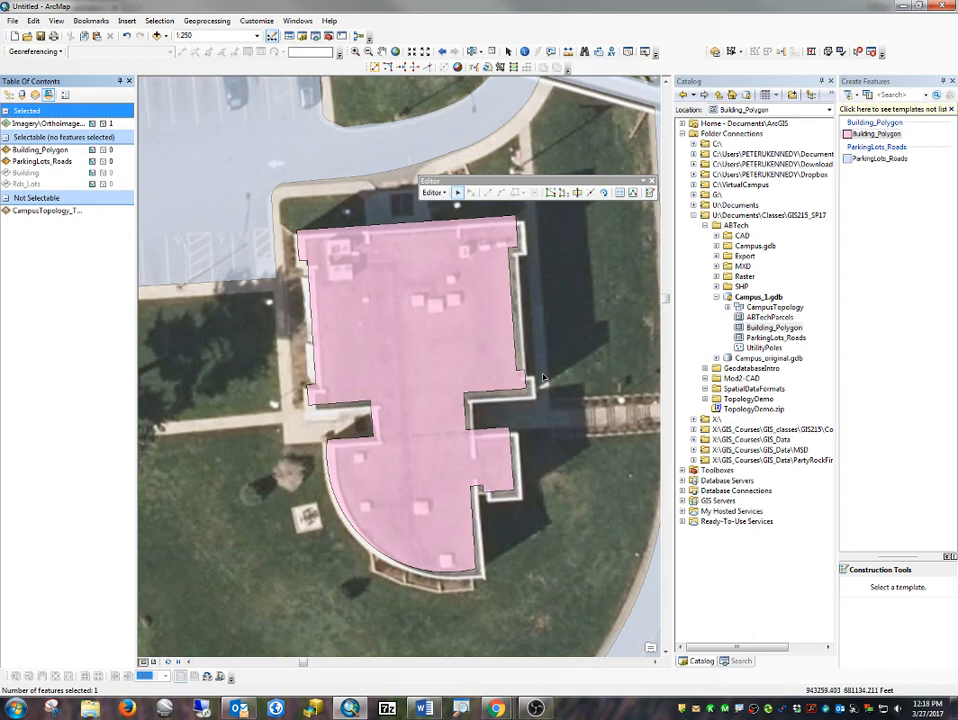
pyautogui.scroll(-1, 543, 378)
pyautogui.scroll(4, 490, 380)
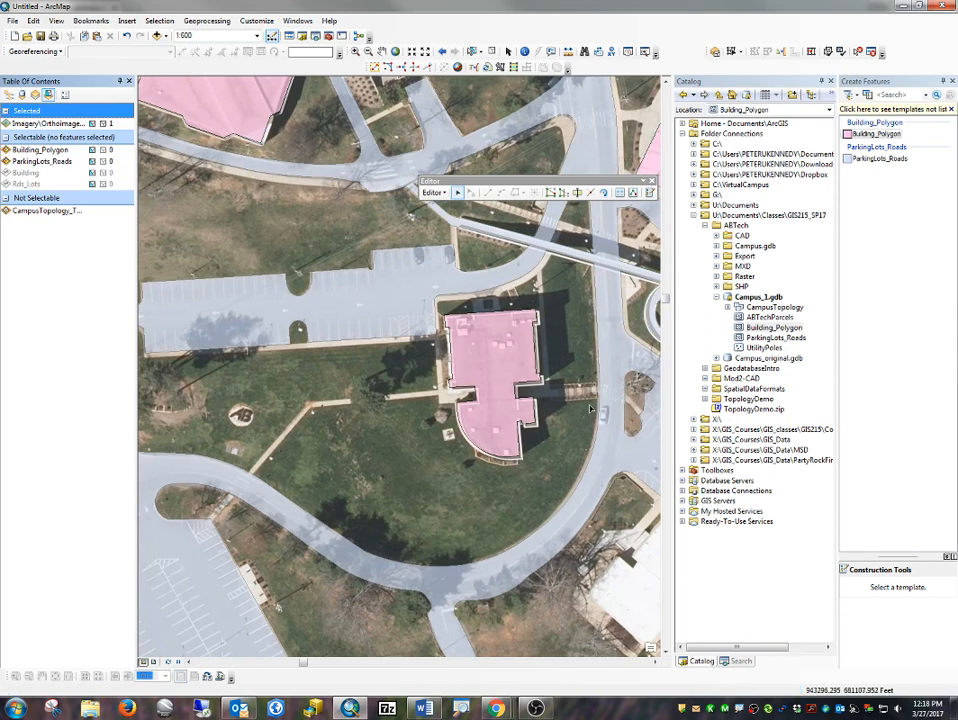
pyautogui.click(91, 125)
pyautogui.click(91, 125)
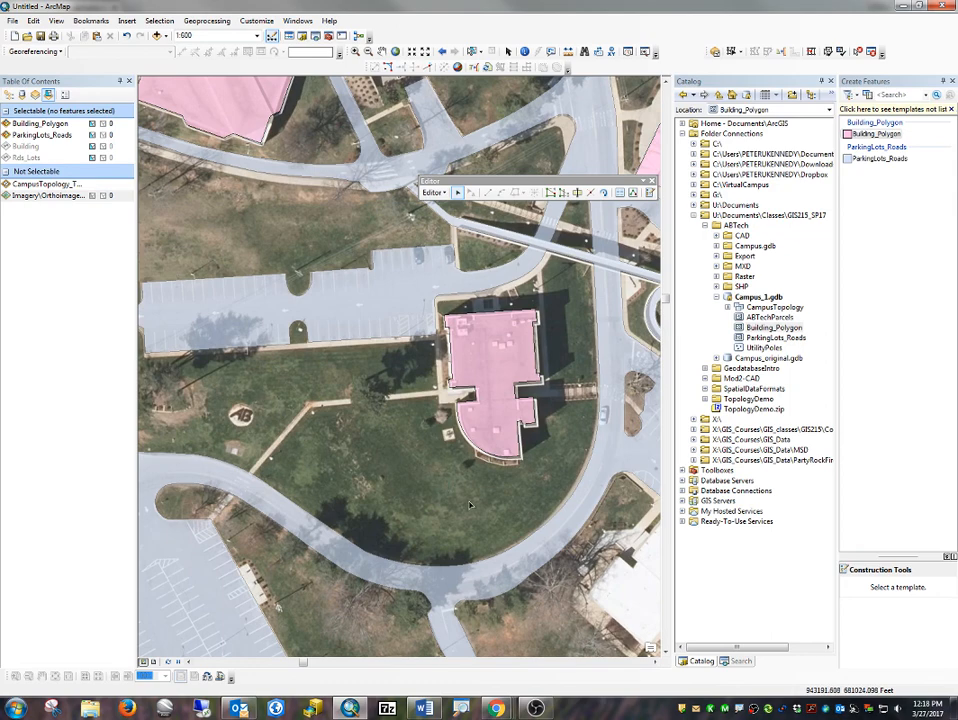
# Examine the large two-part building northwest of the administration building in the Building_Polygon layer.
pyautogui.scroll(-2, 469, 505)
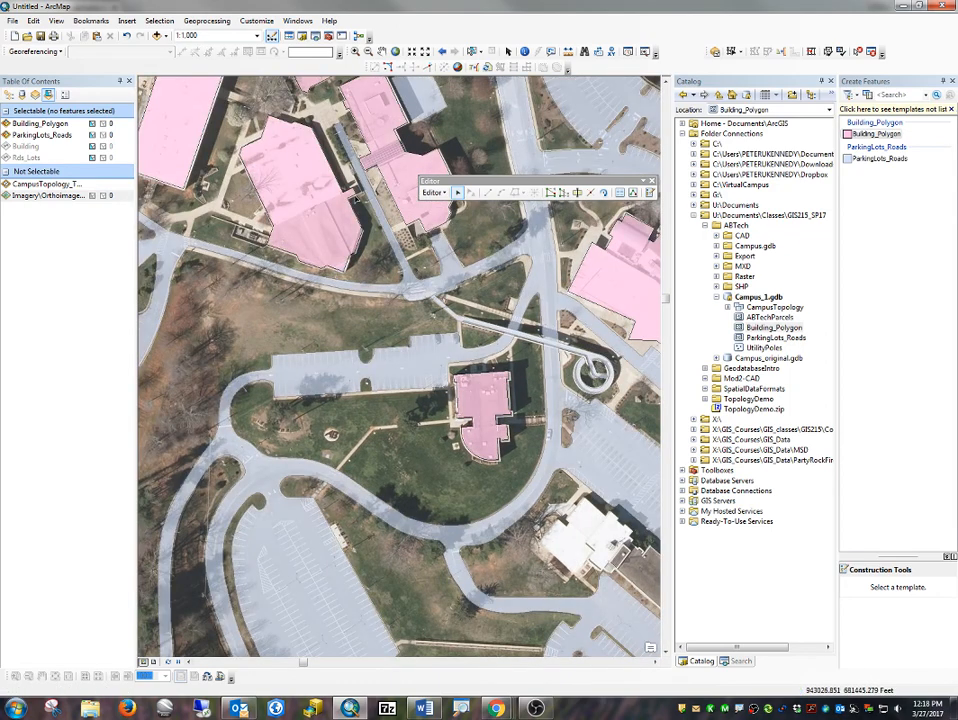
pyautogui.moveTo(339, 210); pyautogui.dragTo(492, 482)
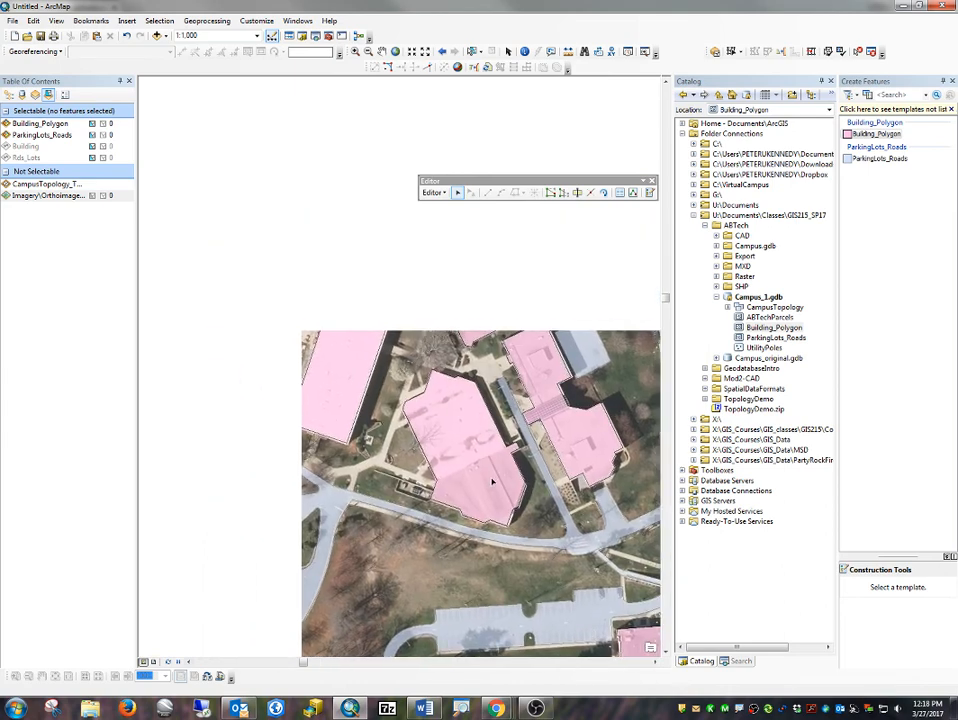
pyautogui.scroll(-3, 465, 480)
pyautogui.scroll(5, 465, 480)
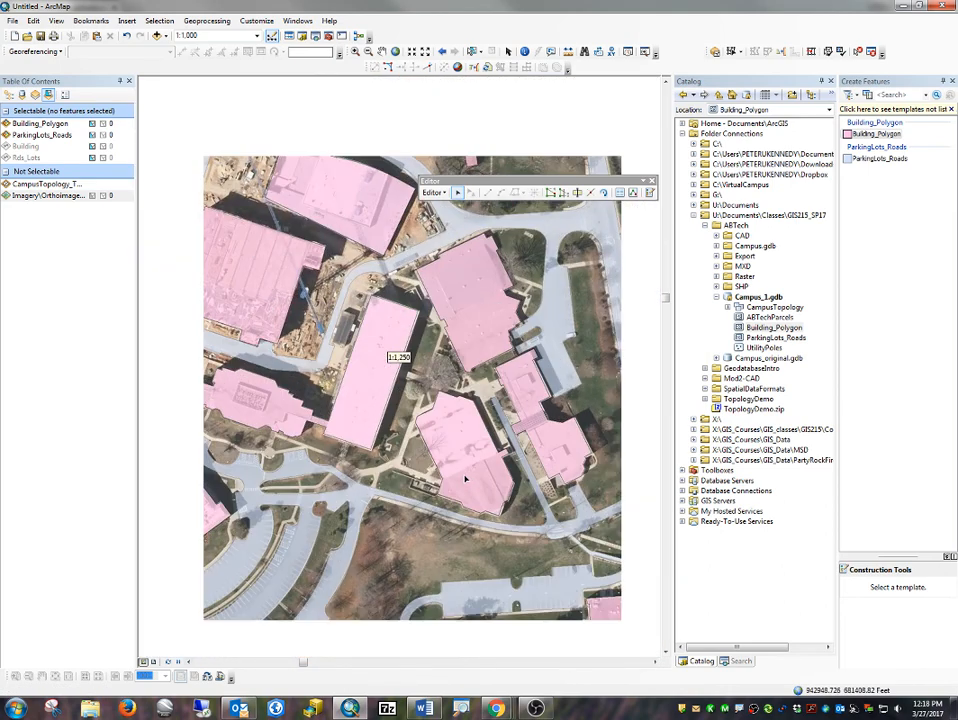
pyautogui.scroll(2, 465, 480)
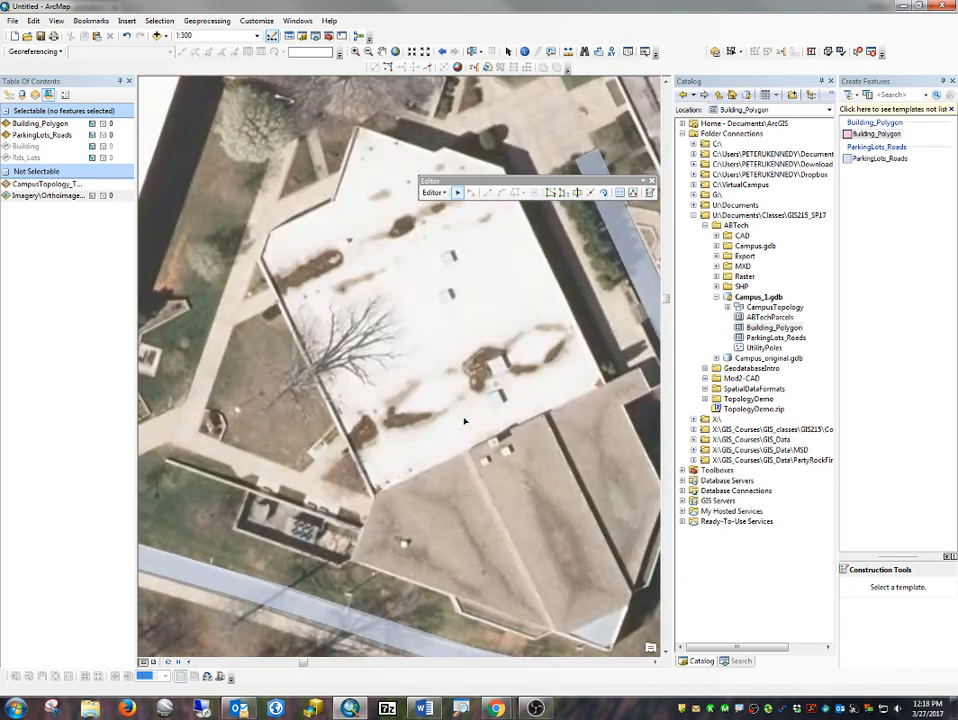
pyautogui.scroll(-1, 465, 422)
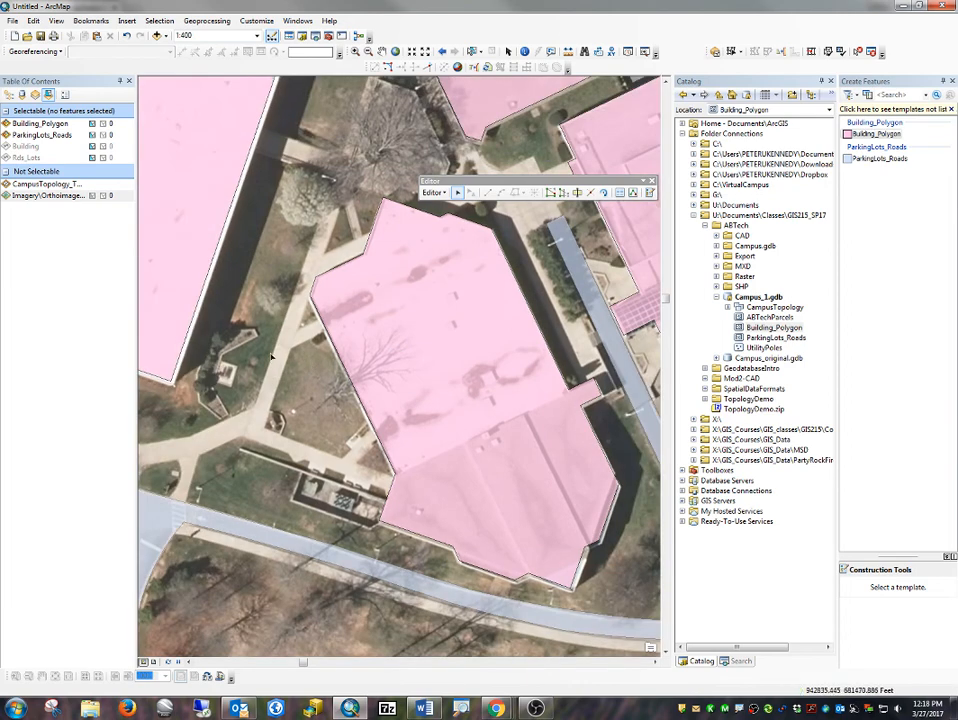
pyautogui.scroll(-1, 428, 383)
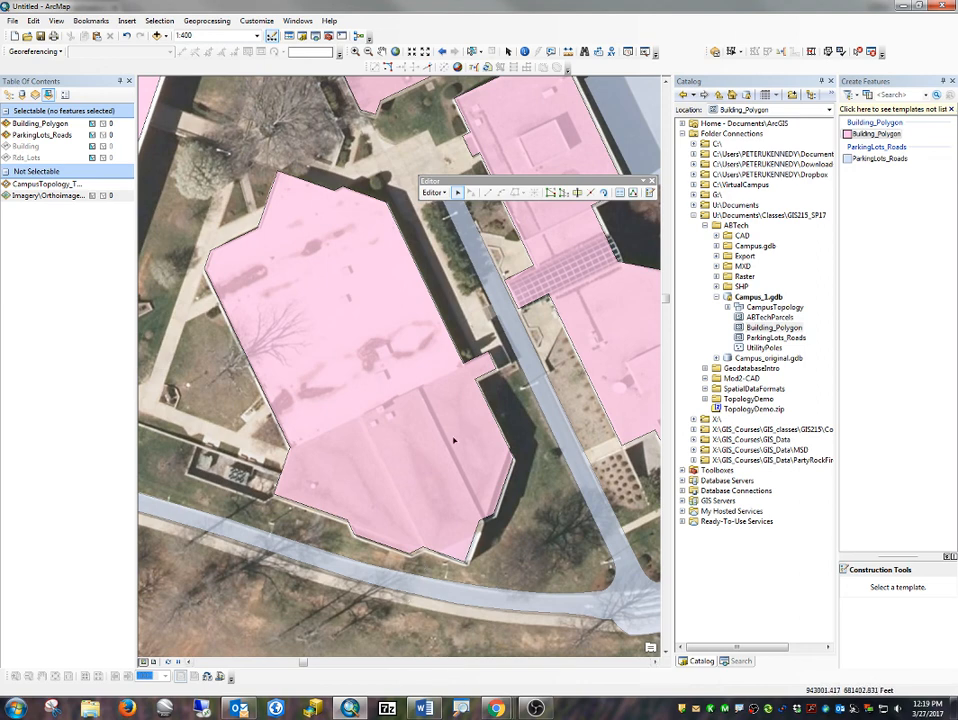
# Cut the large building polygon in two along the roof edge between its flat northern part and its ridged southern part.
pyautogui.click(349, 363)
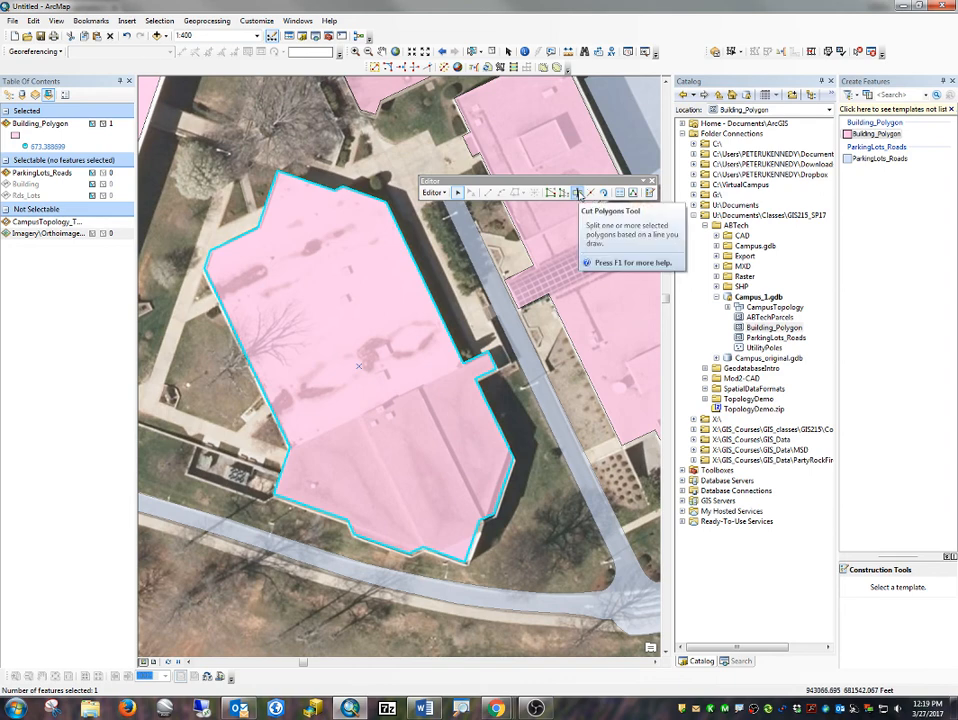
pyautogui.click(577, 193)
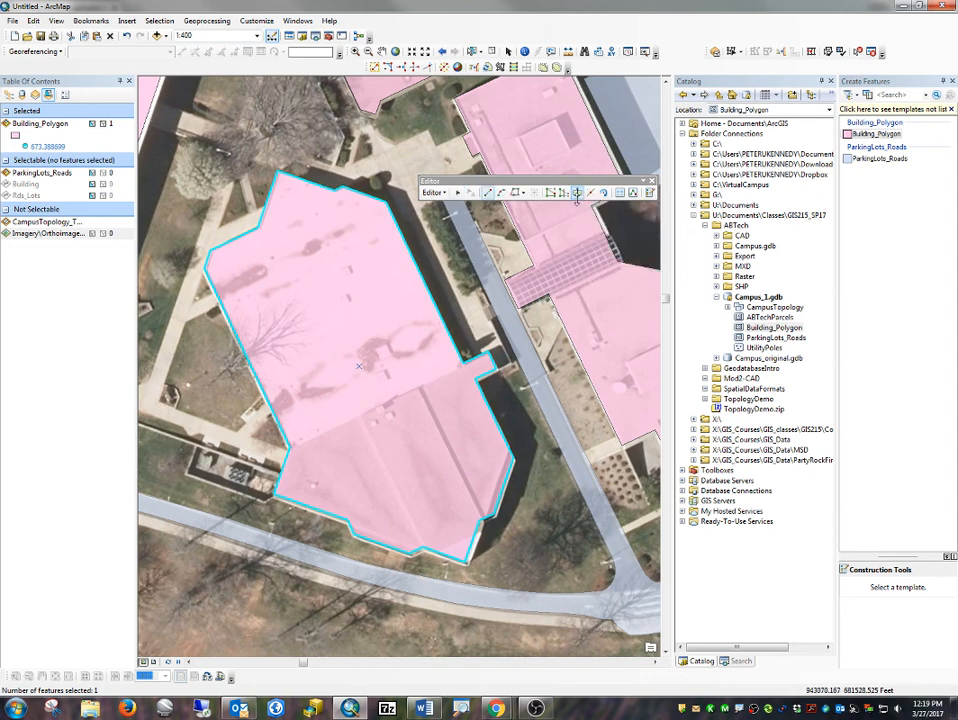
pyautogui.click(465, 366)
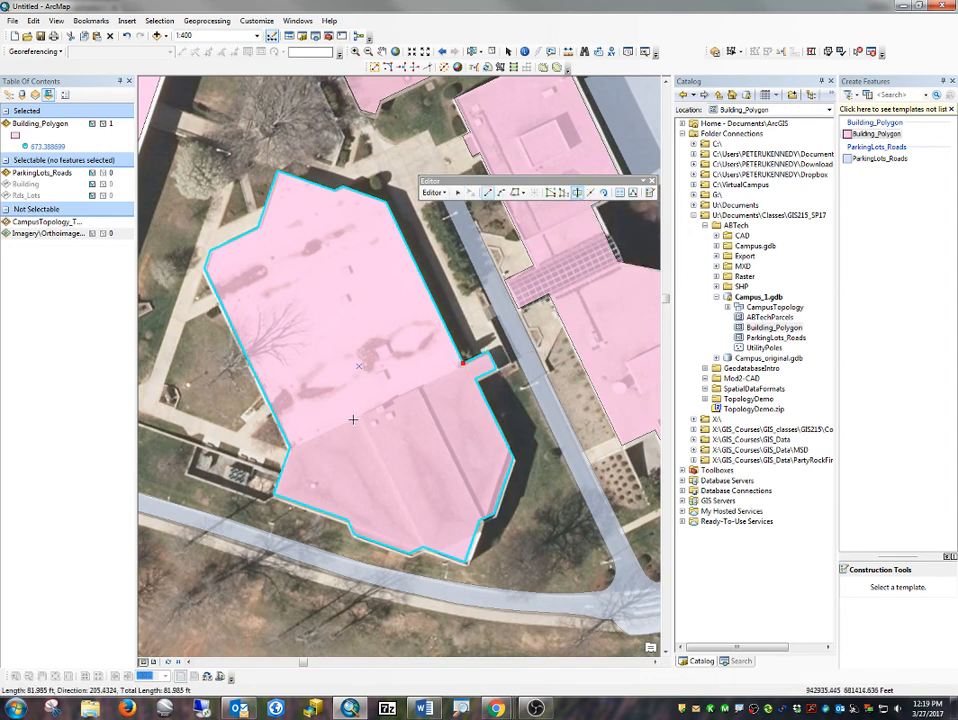
pyautogui.doubleClick(291, 449)
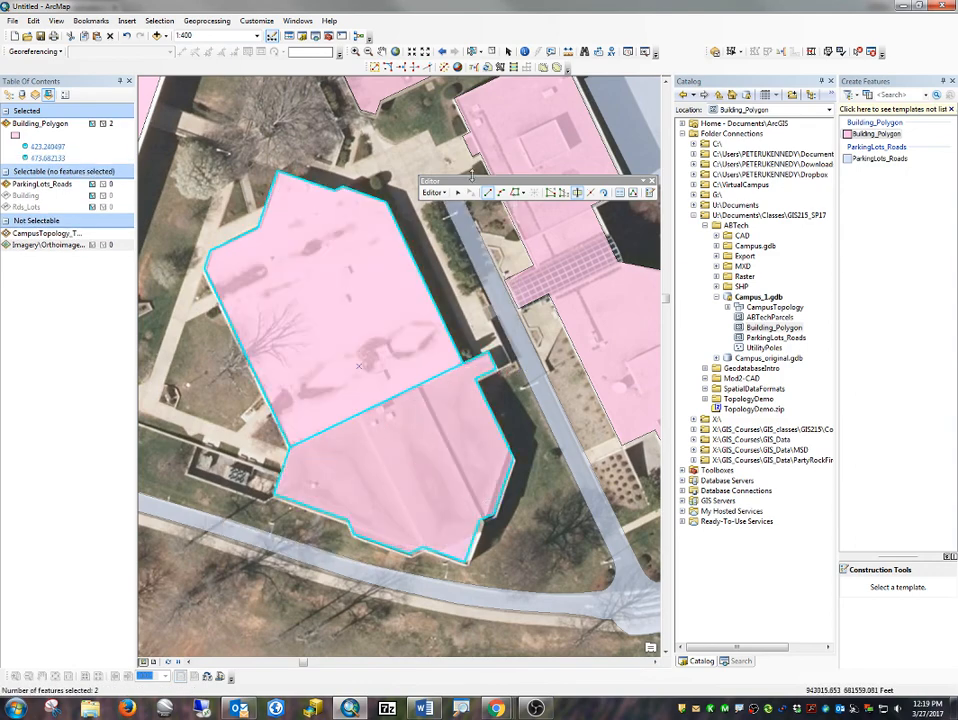
# Cut the southern part along its eastern roof line, from the shared edge down to the southeastern corner vertex.
pyautogui.click(457, 192)
pyautogui.click(463, 462)
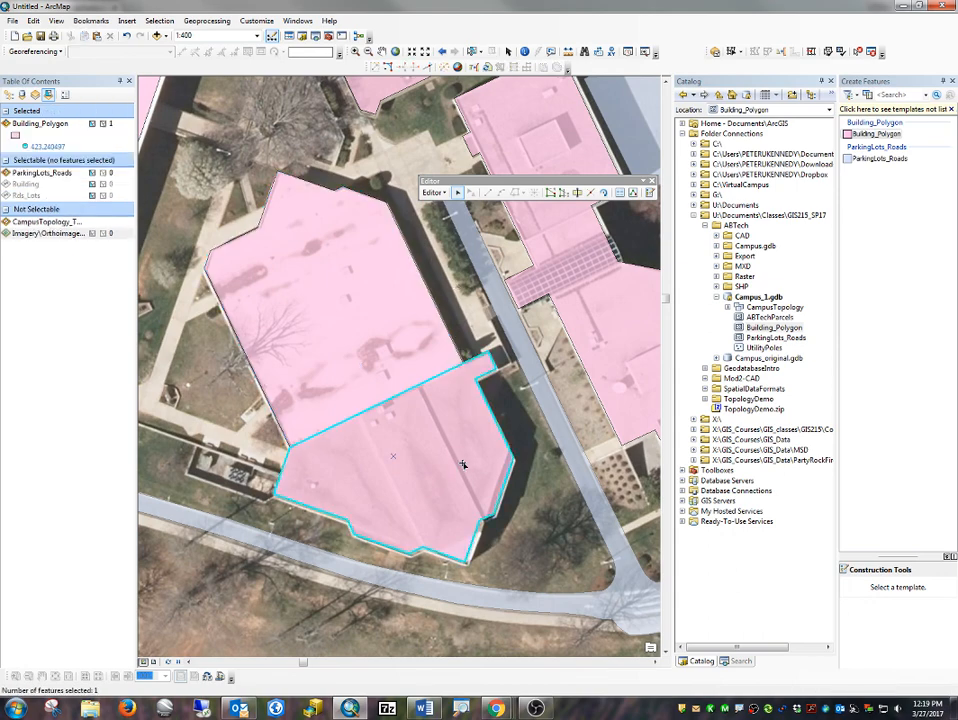
pyautogui.click(577, 192)
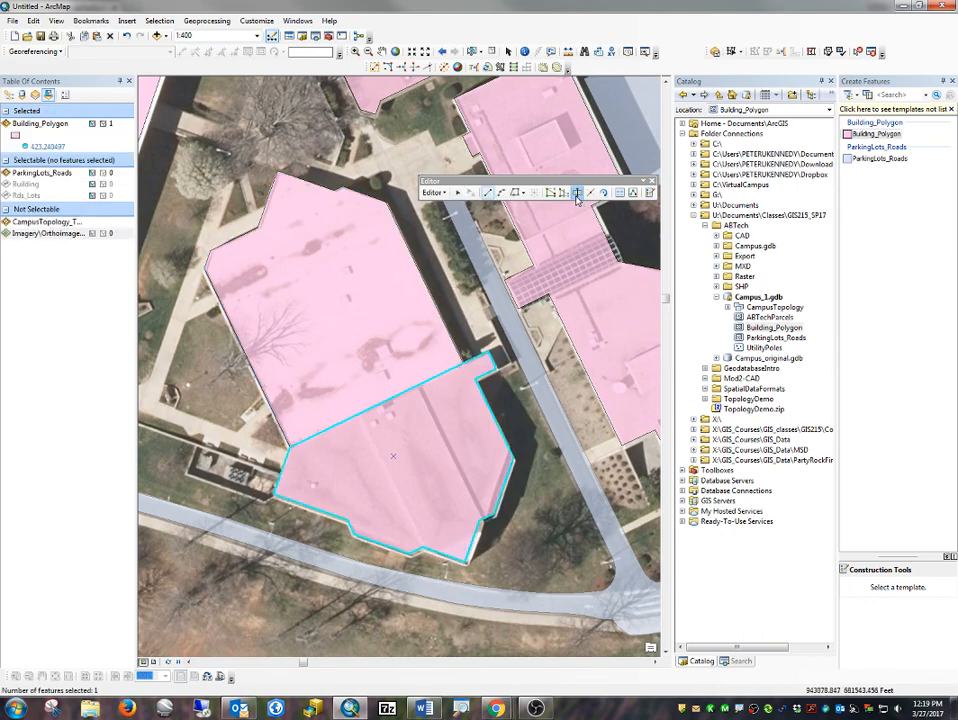
pyautogui.click(419, 387)
pyautogui.doubleClick(481, 523)
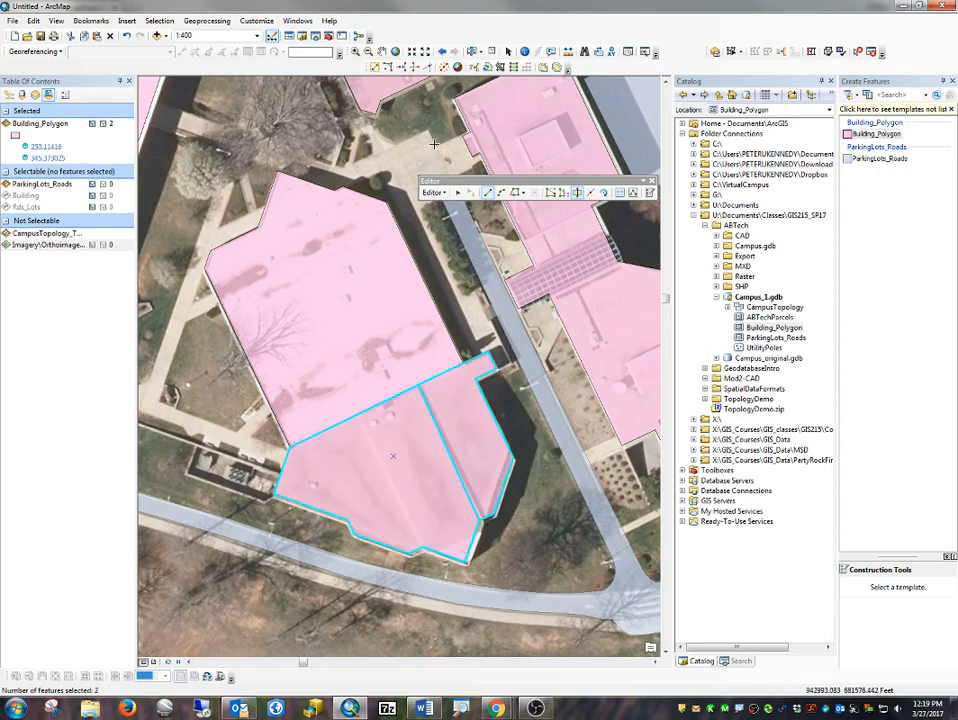
# Cut the remaining southwestern piece along the central roof ridge, from the shared edge to the notch vertex on its south side.
pyautogui.click(459, 193)
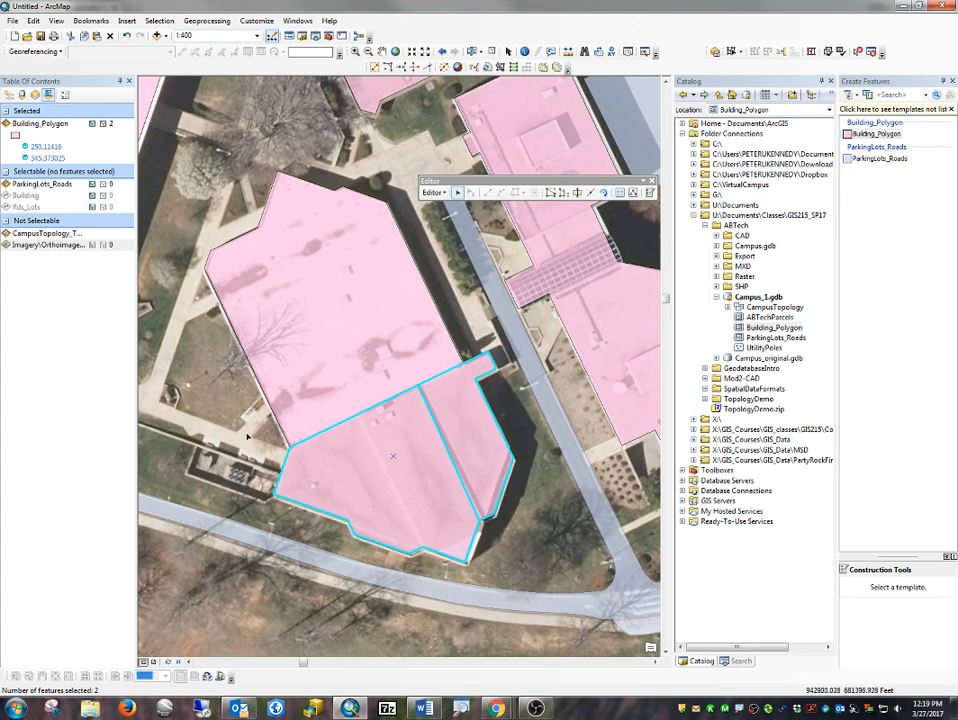
pyautogui.click(577, 192)
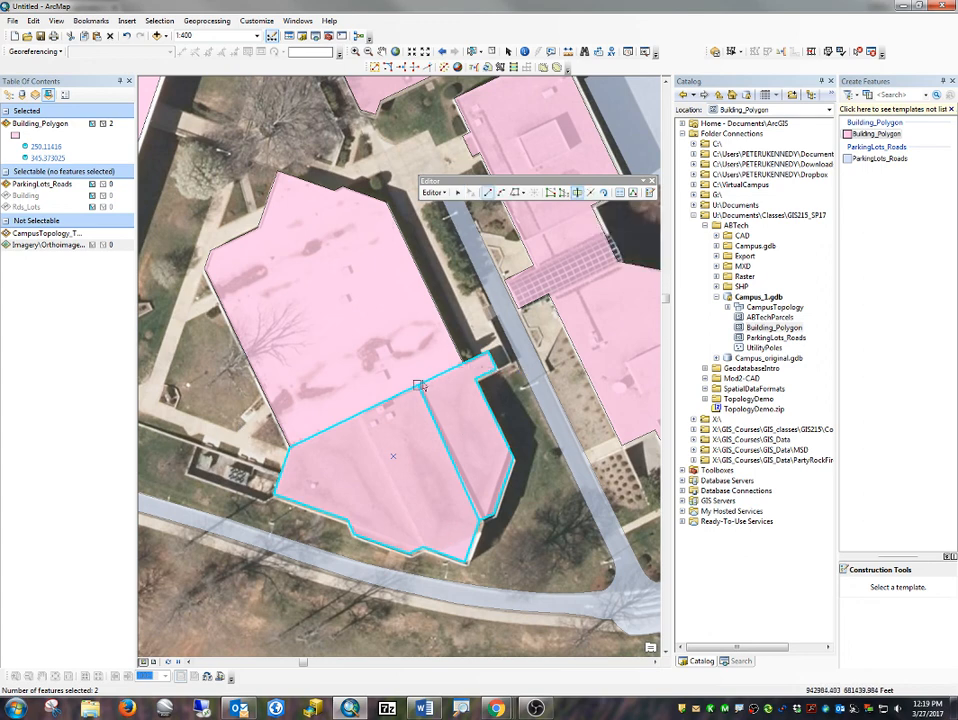
pyautogui.click(358, 415)
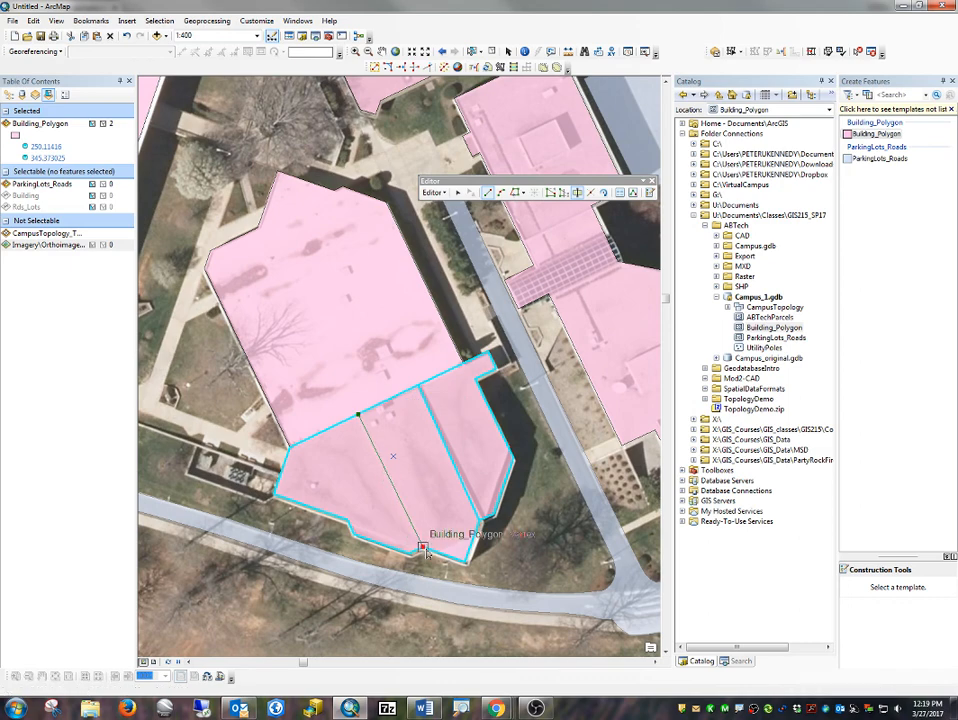
pyautogui.doubleClick(424, 549)
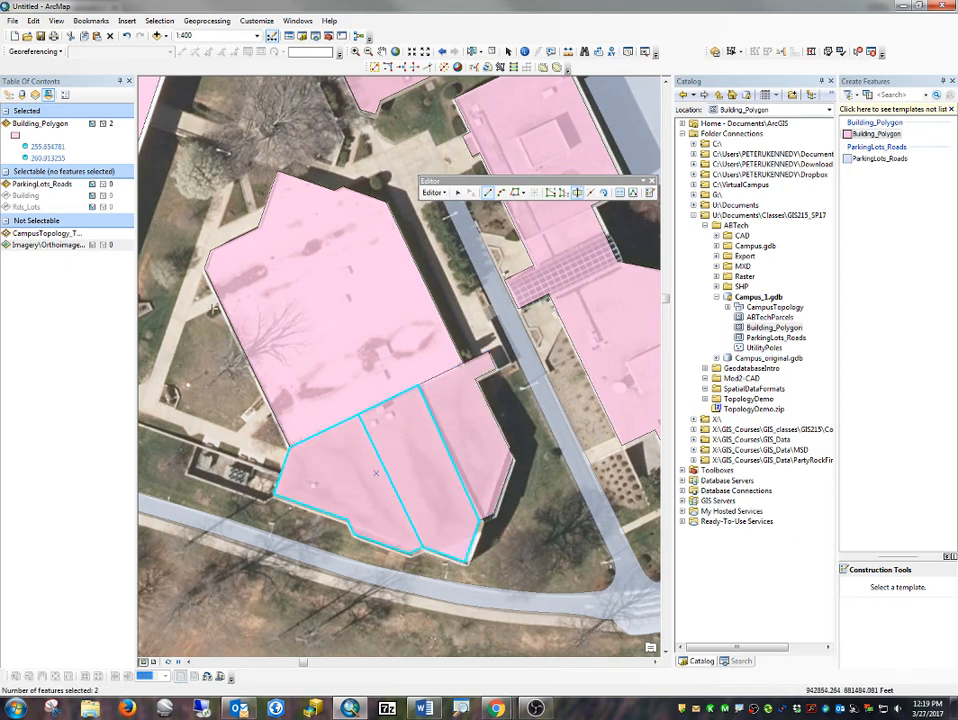
# Select the cut pieces of the building one after another to check that they are separate polygons.
pyautogui.click(458, 193)
pyautogui.click(520, 461)
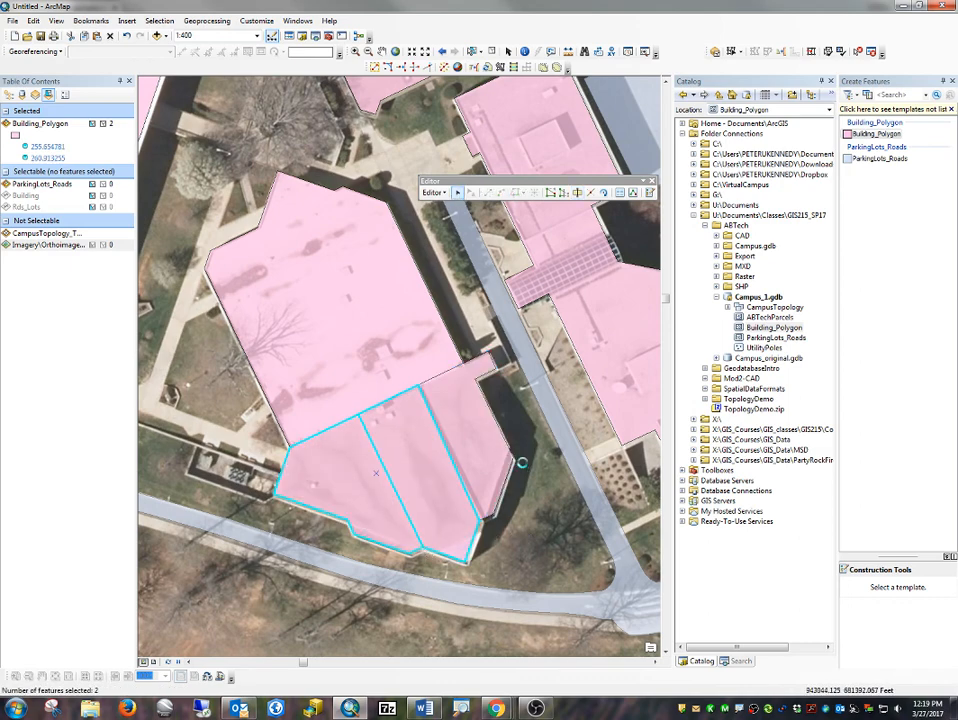
pyautogui.click(394, 380)
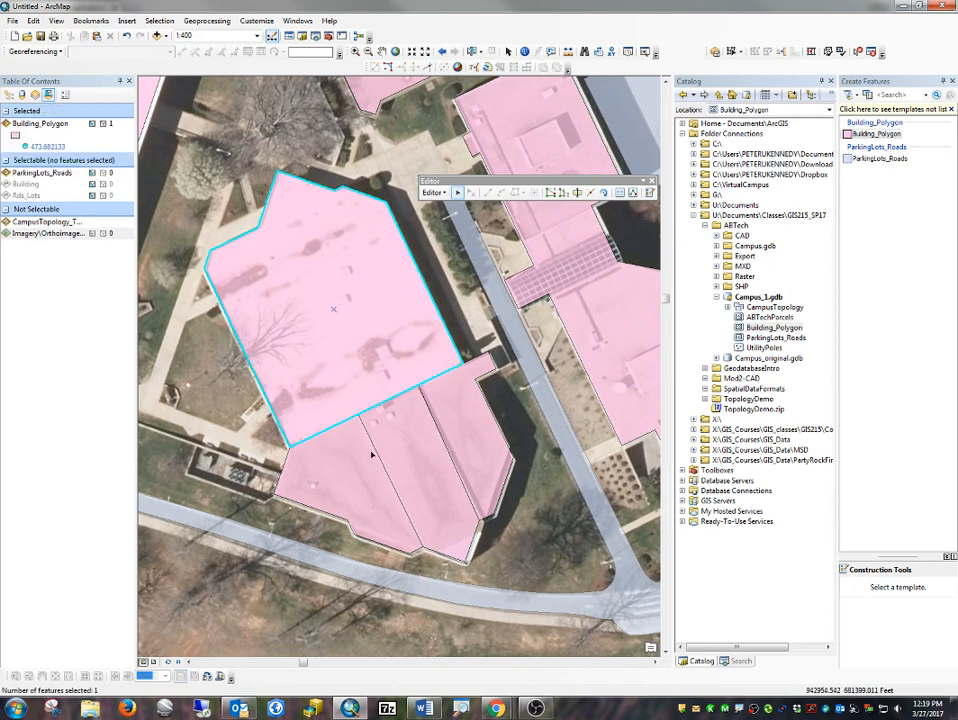
pyautogui.click(343, 472)
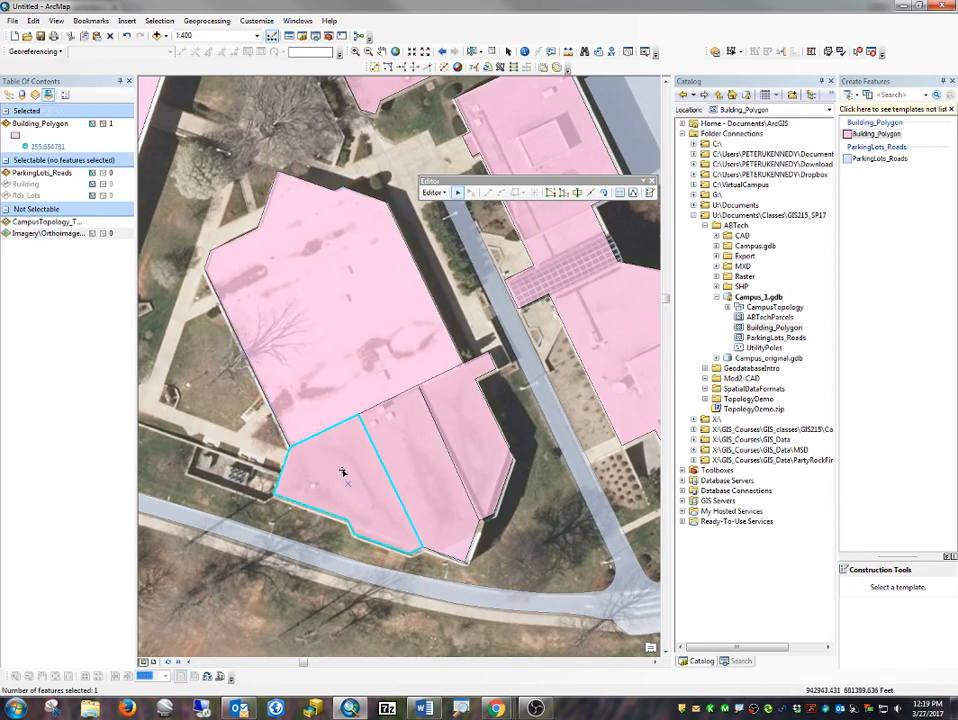
pyautogui.click(435, 420)
pyautogui.click(475, 413)
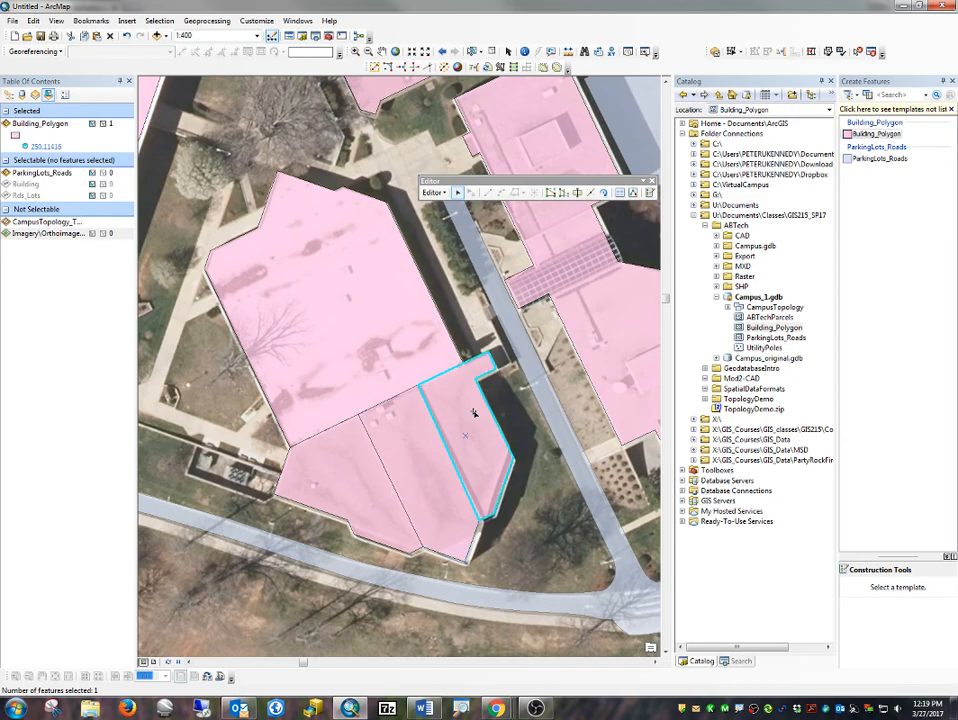
# Switch to the campus map PDF in Chrome to look up the name and number of building 7, and return to ArcMap.
pyautogui.hotkey('alt', 'Tab')
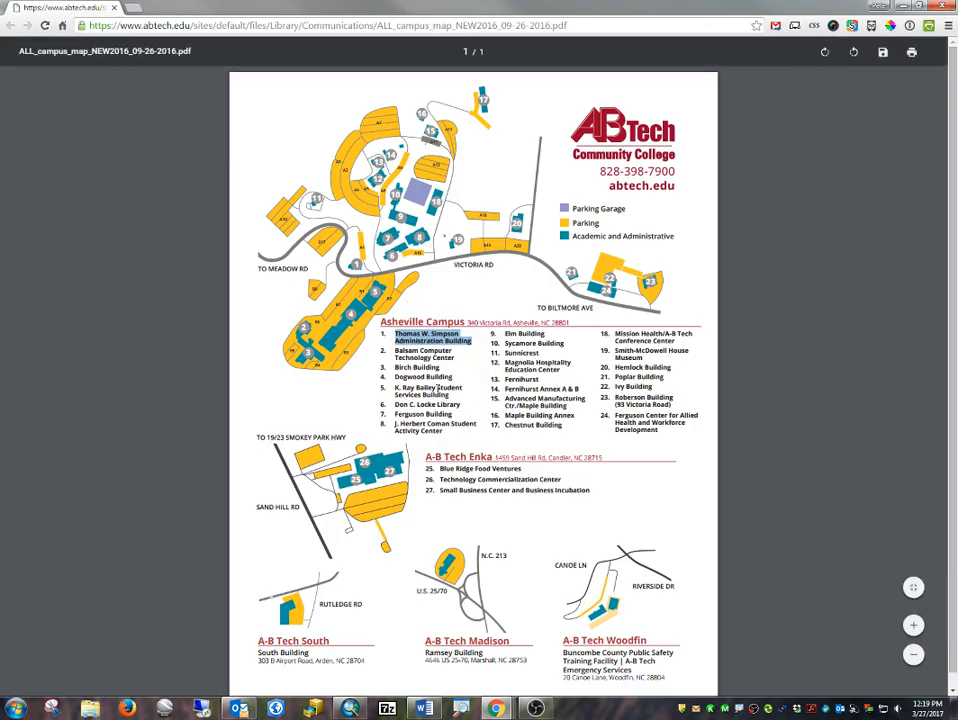
pyautogui.click(461, 414)
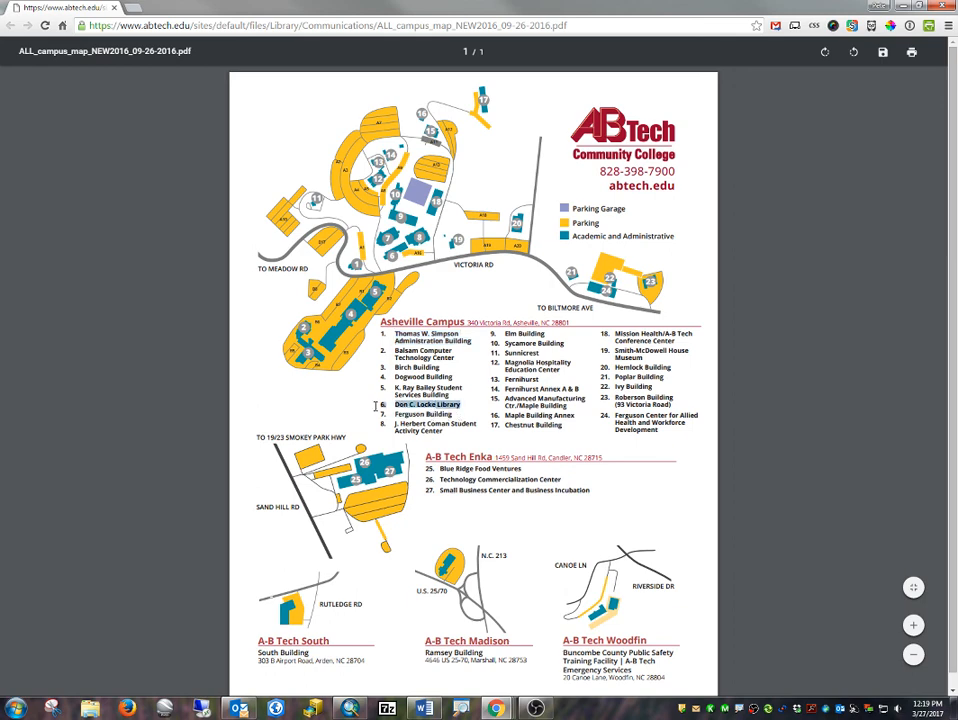
pyautogui.moveTo(461, 414); pyautogui.dragTo(470, 424)
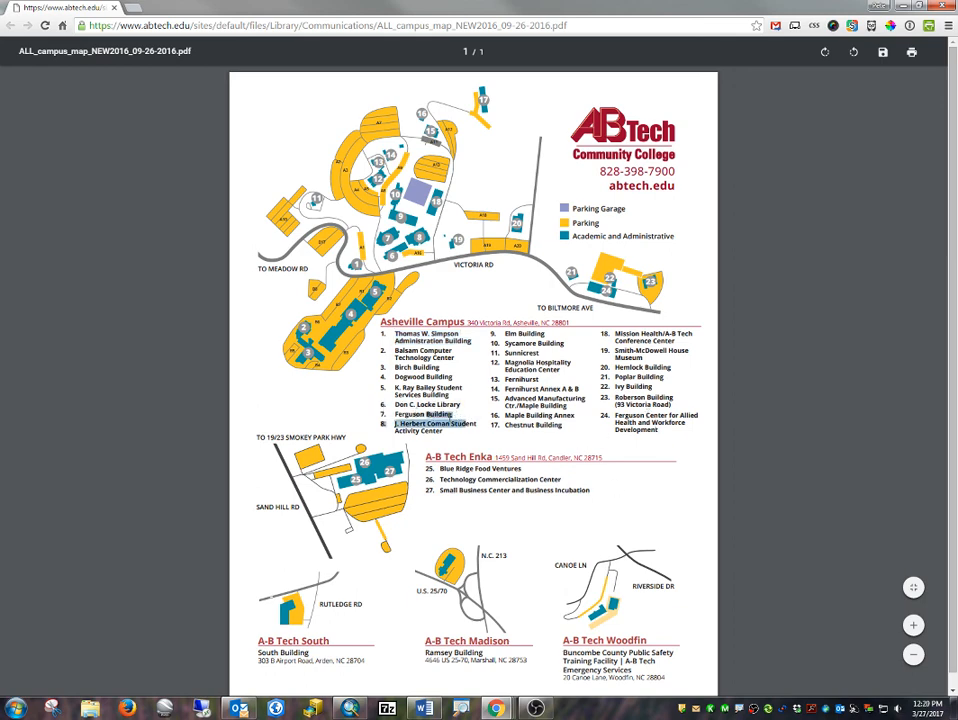
pyautogui.click(428, 414)
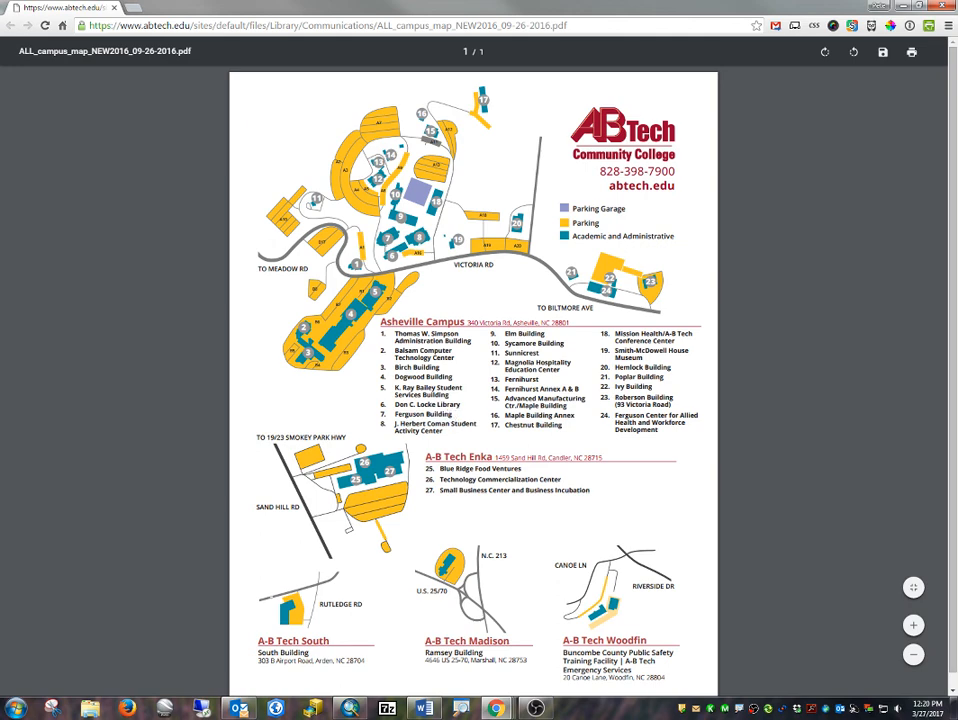
pyautogui.hotkey('alt', 'Tab')
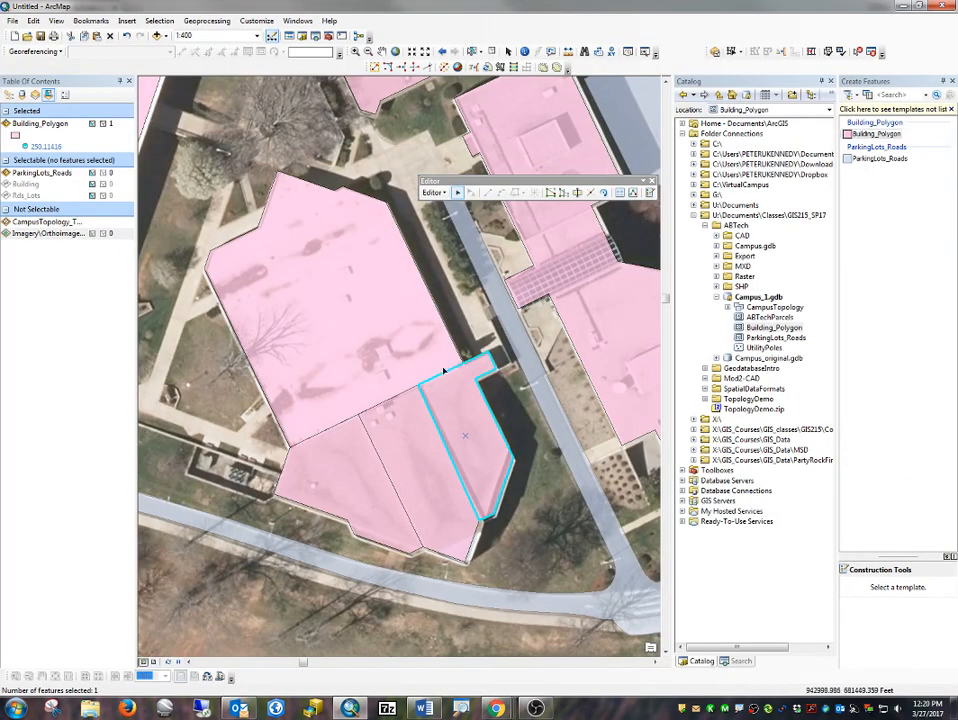
# Select all four pieces of the cut building and view each piece's record in the Attributes window.
pyautogui.click(477, 383)
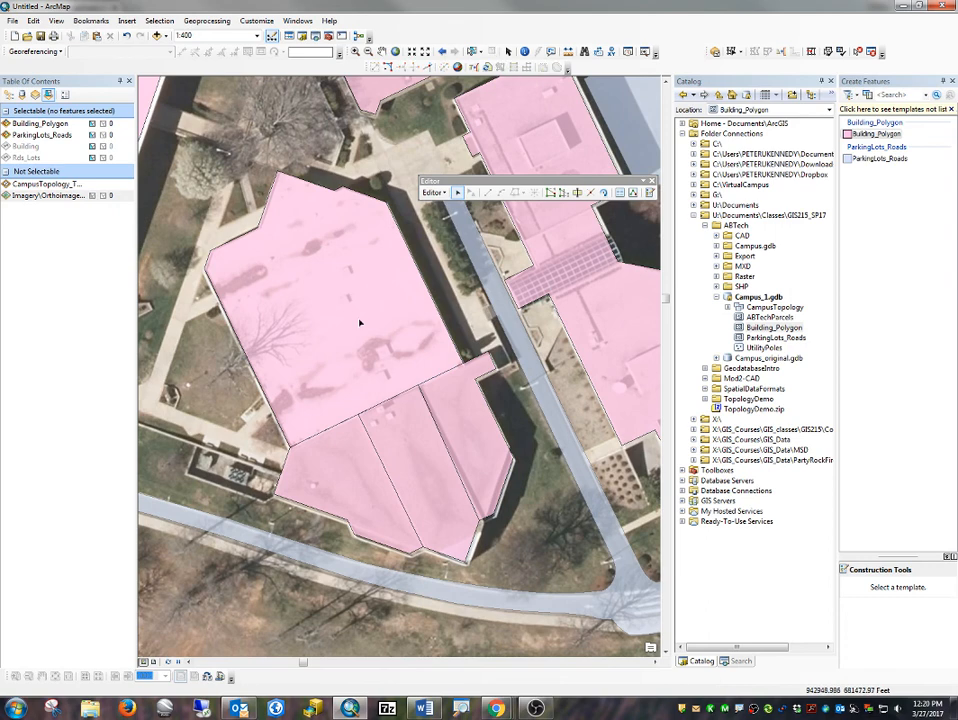
pyautogui.moveTo(329, 353); pyautogui.dragTo(423, 445)
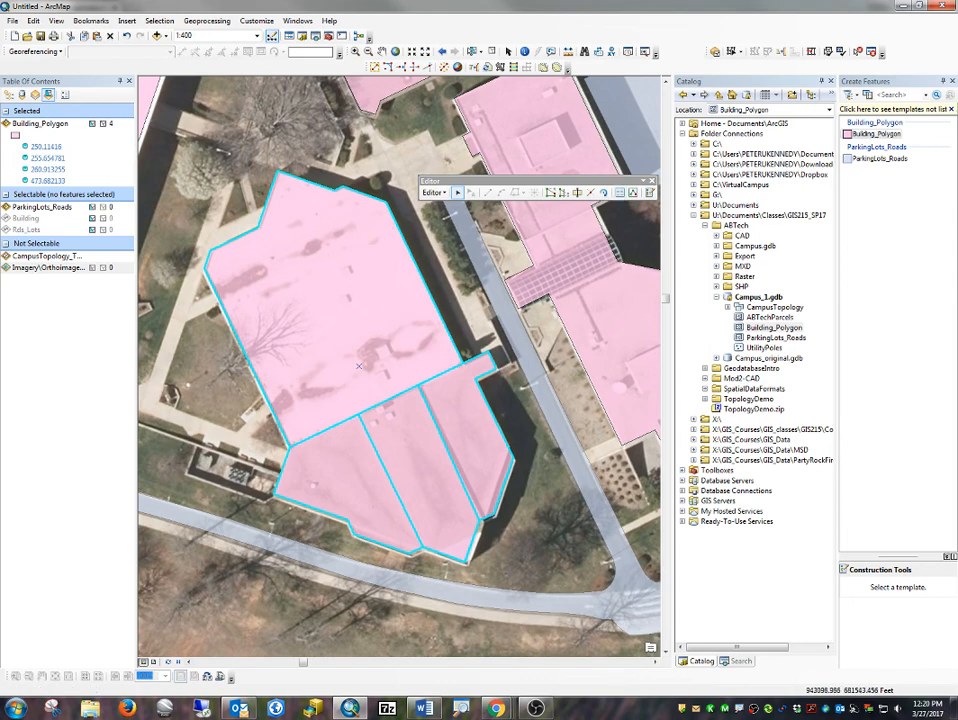
pyautogui.moveTo(956, 88); pyautogui.dragTo(732, 97)
pyautogui.click(740, 135)
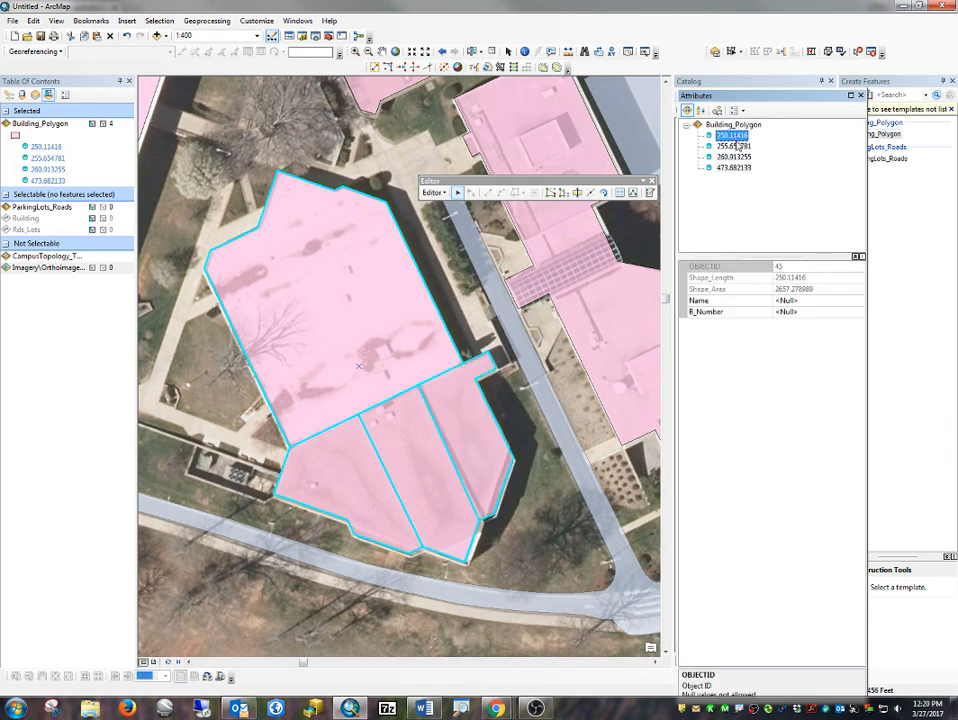
pyautogui.click(738, 147)
pyautogui.click(735, 157)
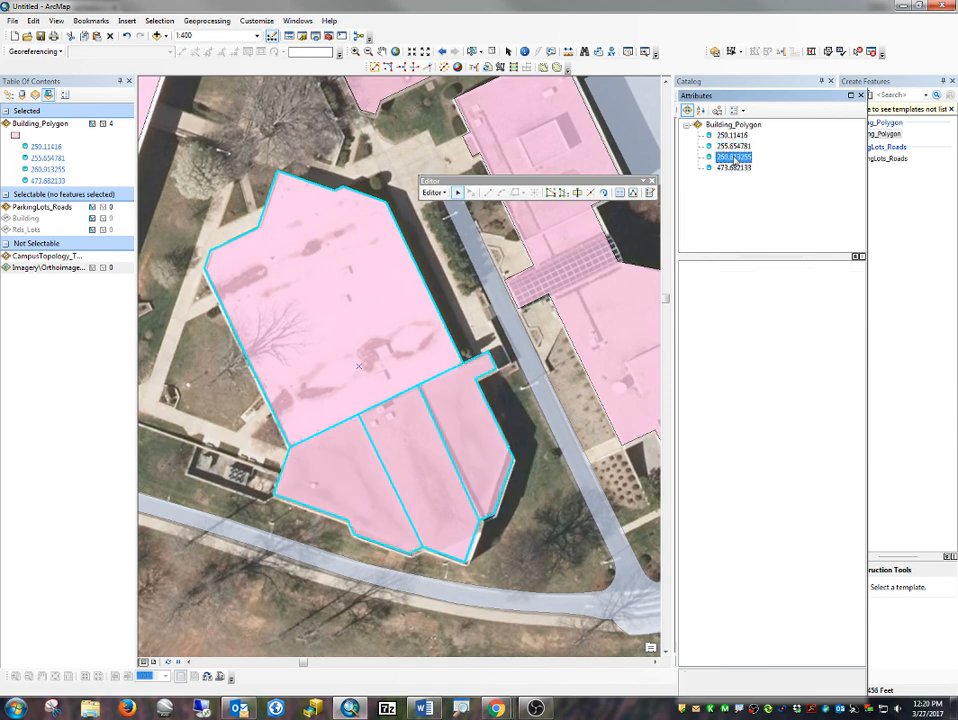
pyautogui.click(735, 167)
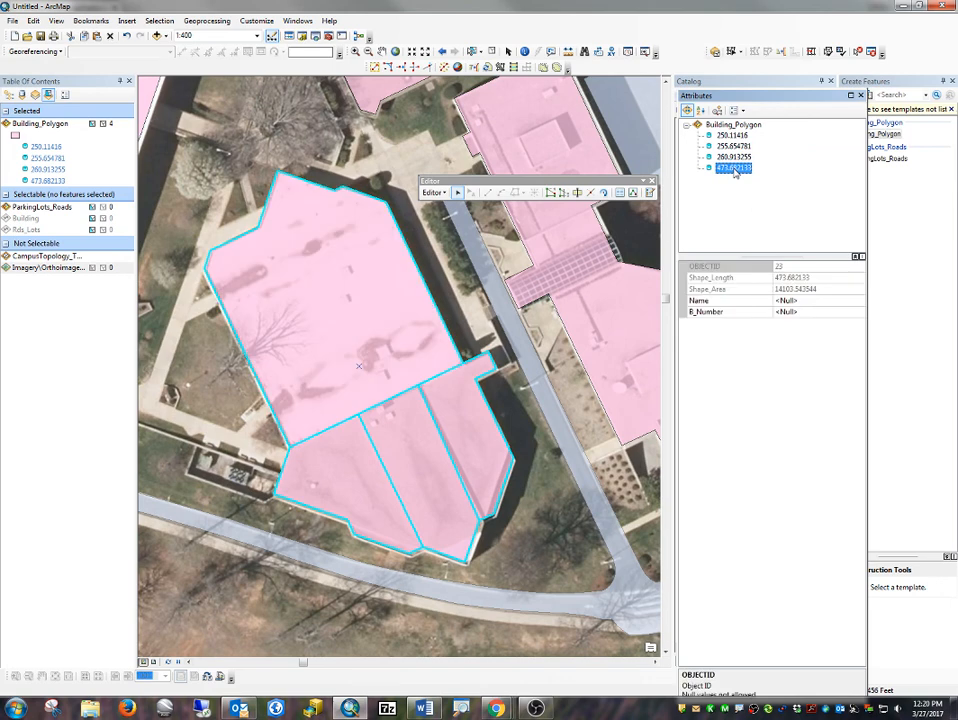
# Set Name to Ferguson Building and B_Number to 7 for all four selected Building_Polygon features at once.
pyautogui.click(733, 125)
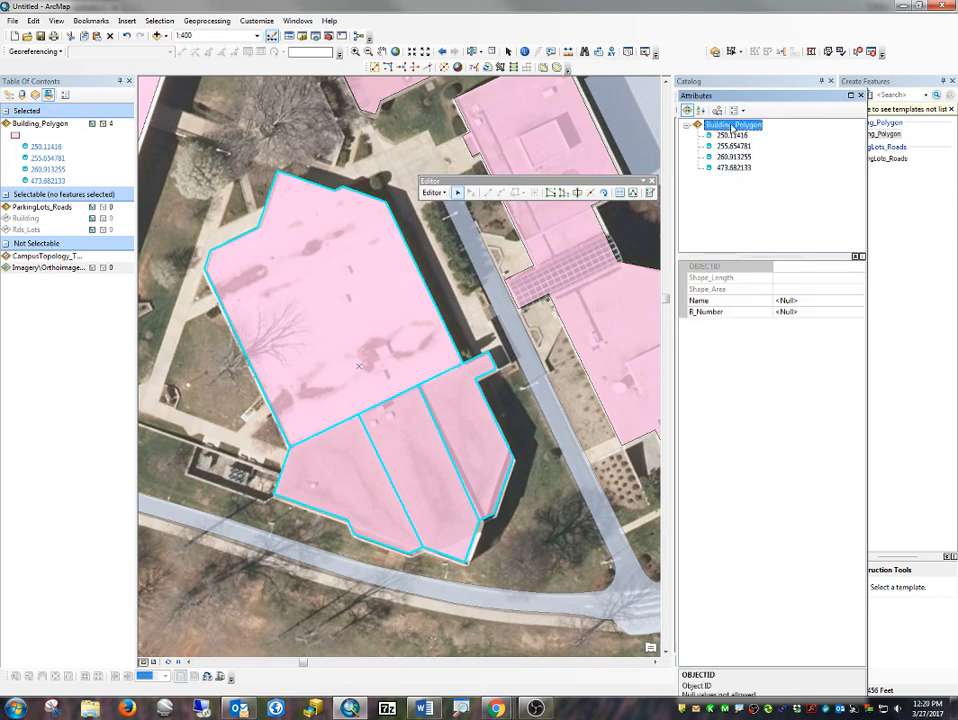
pyautogui.click(799, 300)
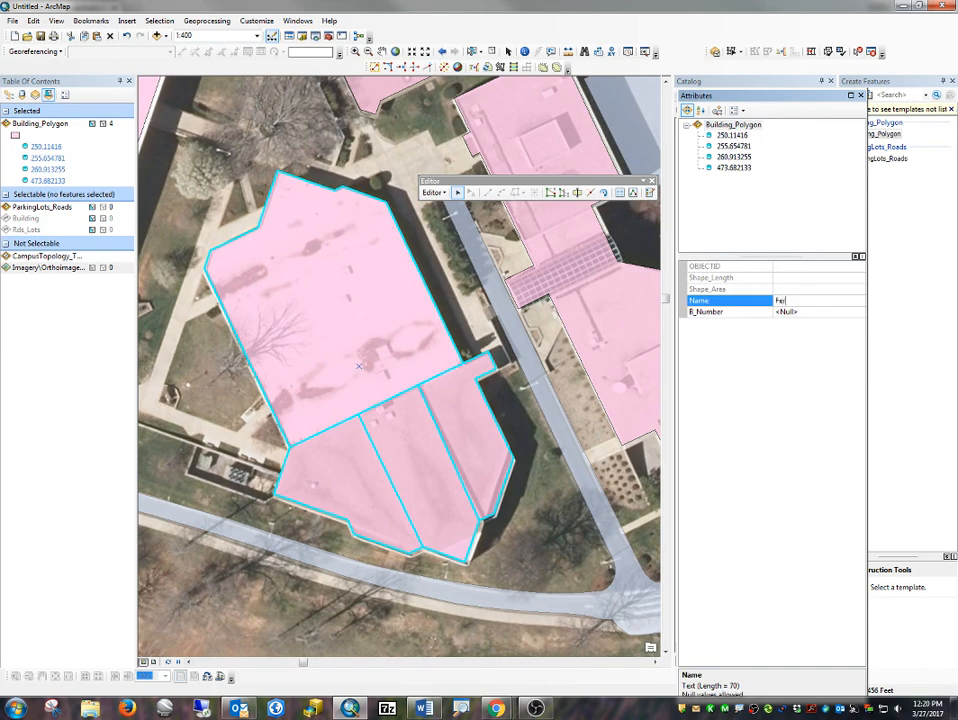
pyautogui.write('Ferguson Building')
pyautogui.press('Tab')
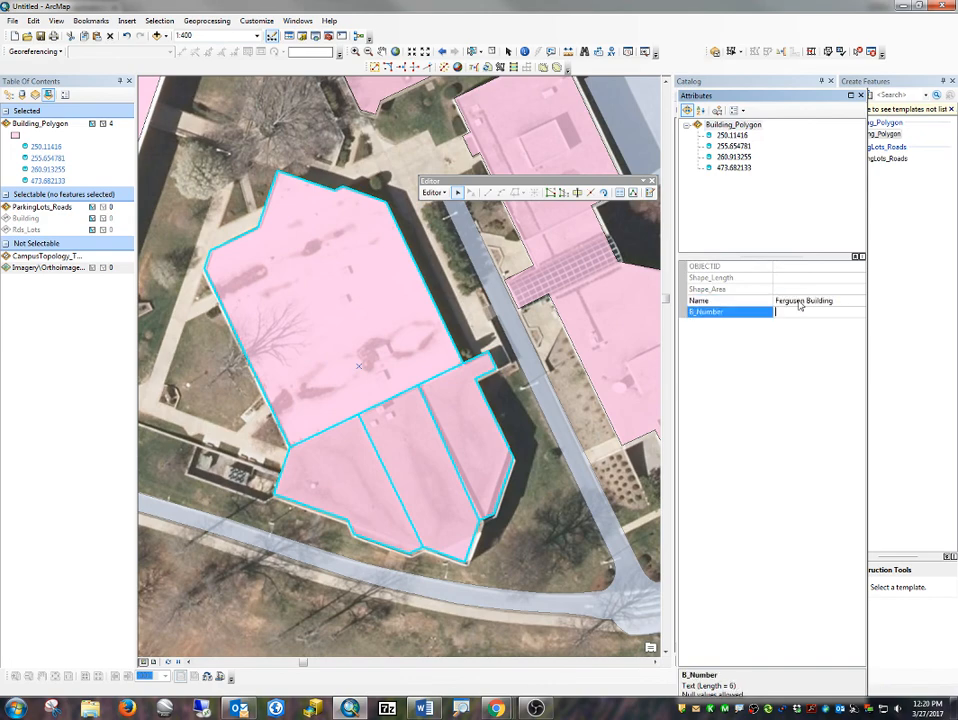
pyautogui.write('7')
# Select the pieces of the Ferguson Building individually to check the Name and B_Number of each.
pyautogui.click(299, 297)
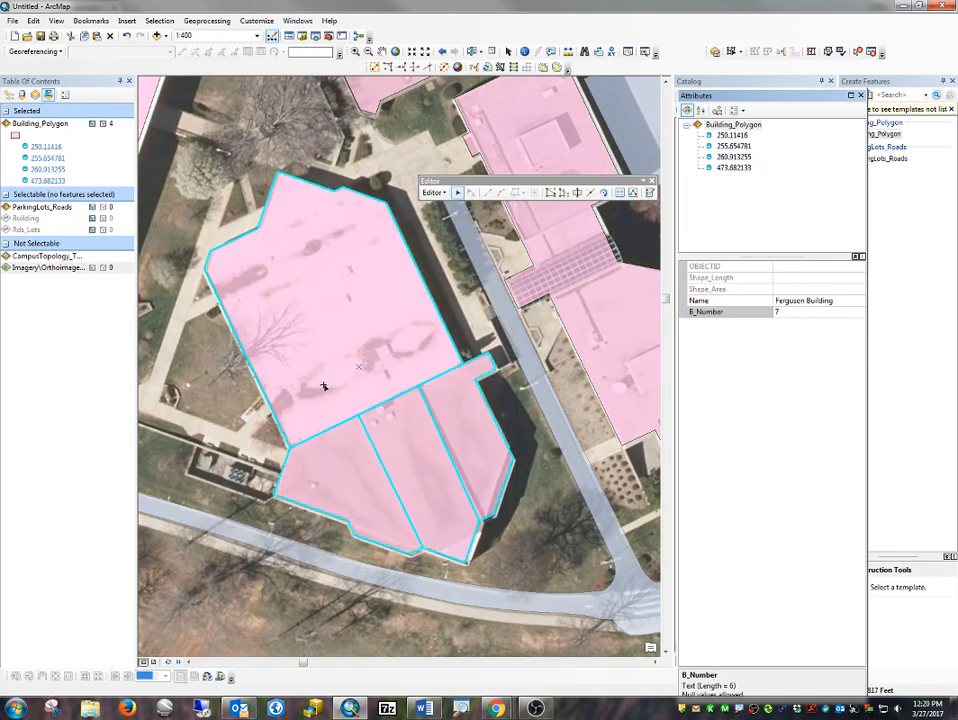
pyautogui.click(358, 470)
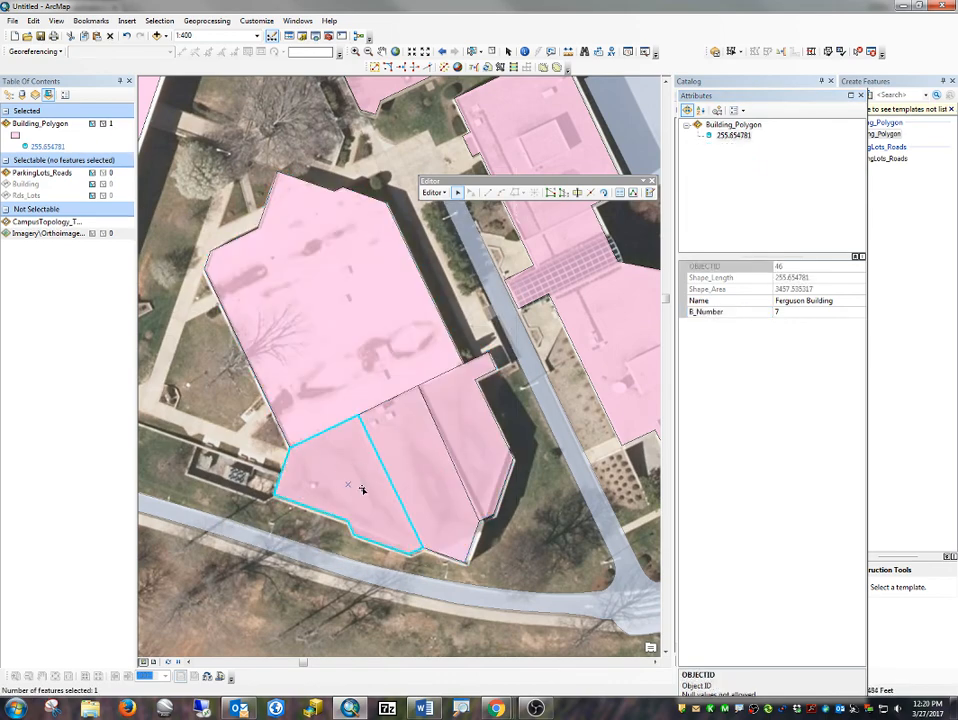
pyautogui.click(406, 455)
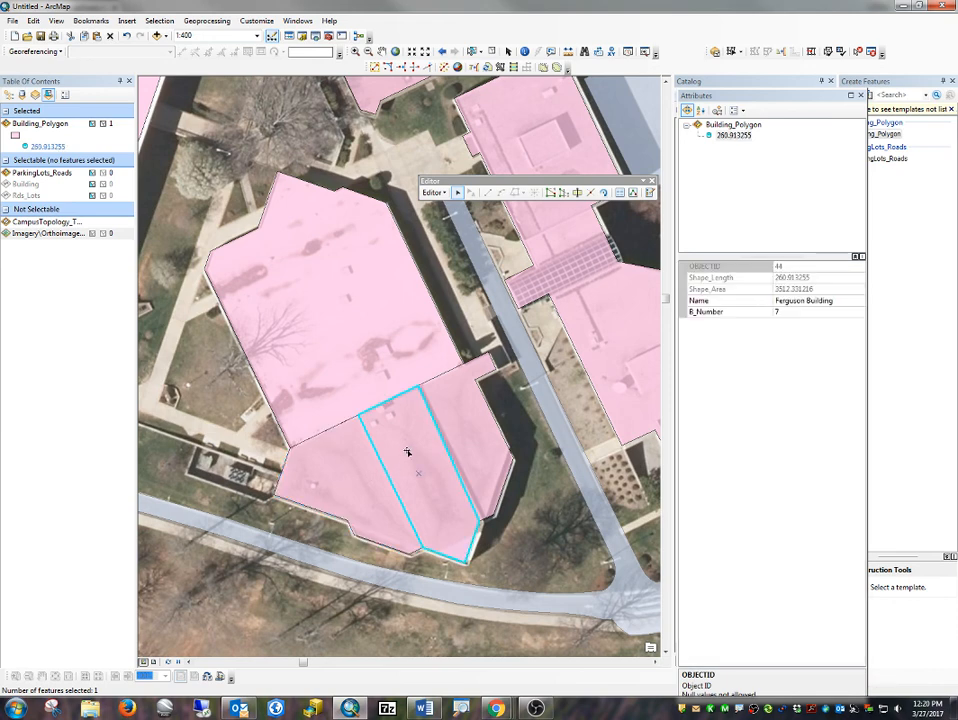
pyautogui.click(455, 405)
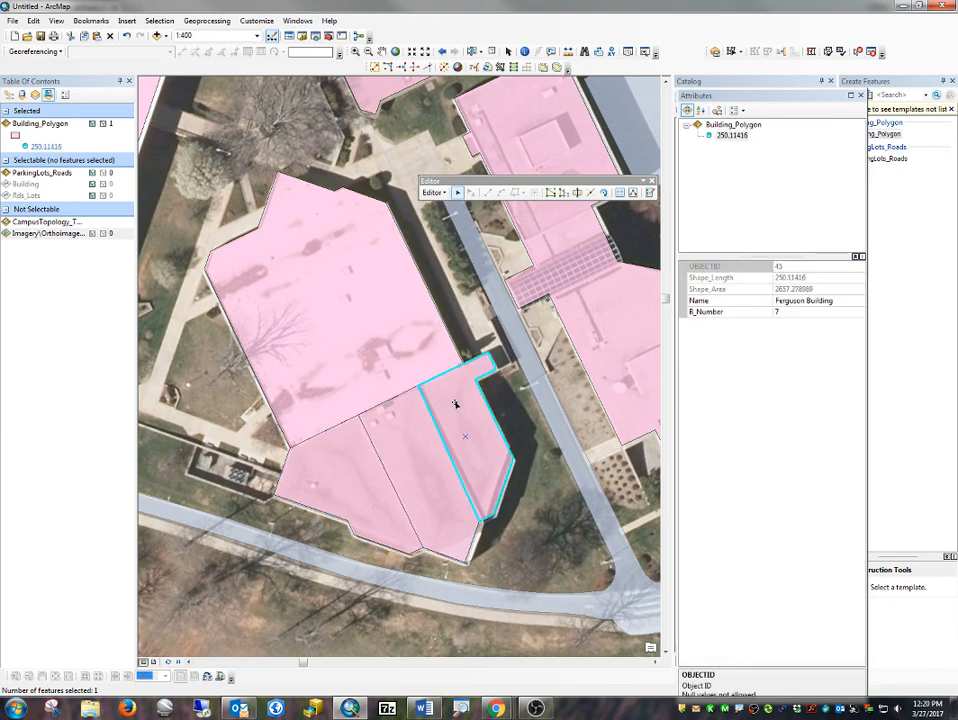
pyautogui.click(417, 360)
# Bring the two-winged building east of the Ferguson Building into view and switch to the campus map PDF in Chrome to identify it.
pyautogui.click(582, 313)
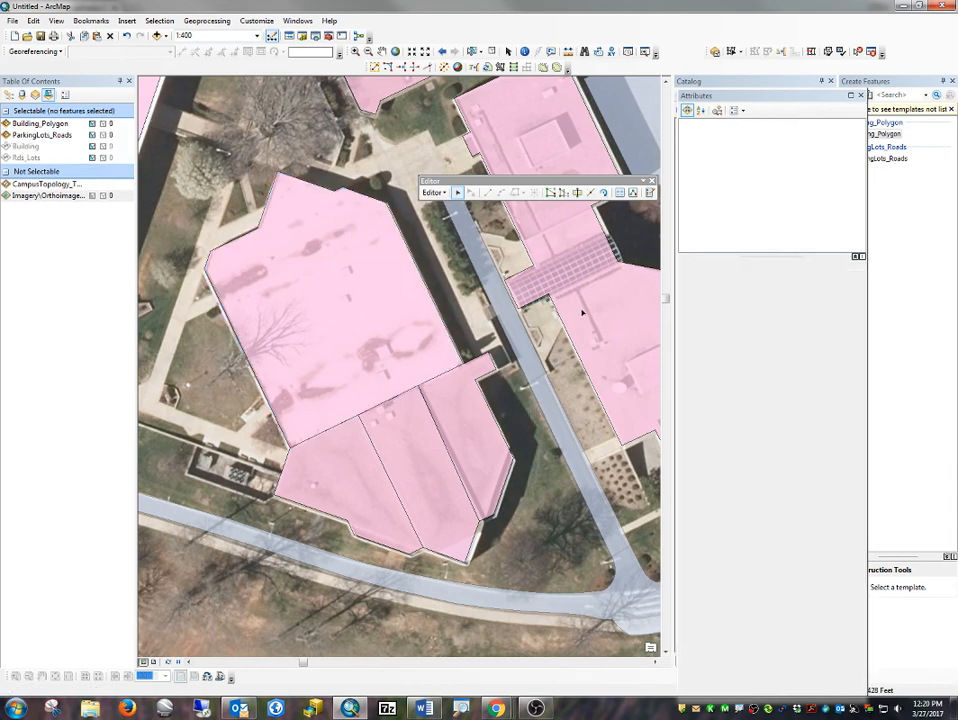
pyautogui.moveTo(582, 313); pyautogui.dragTo(341, 404)
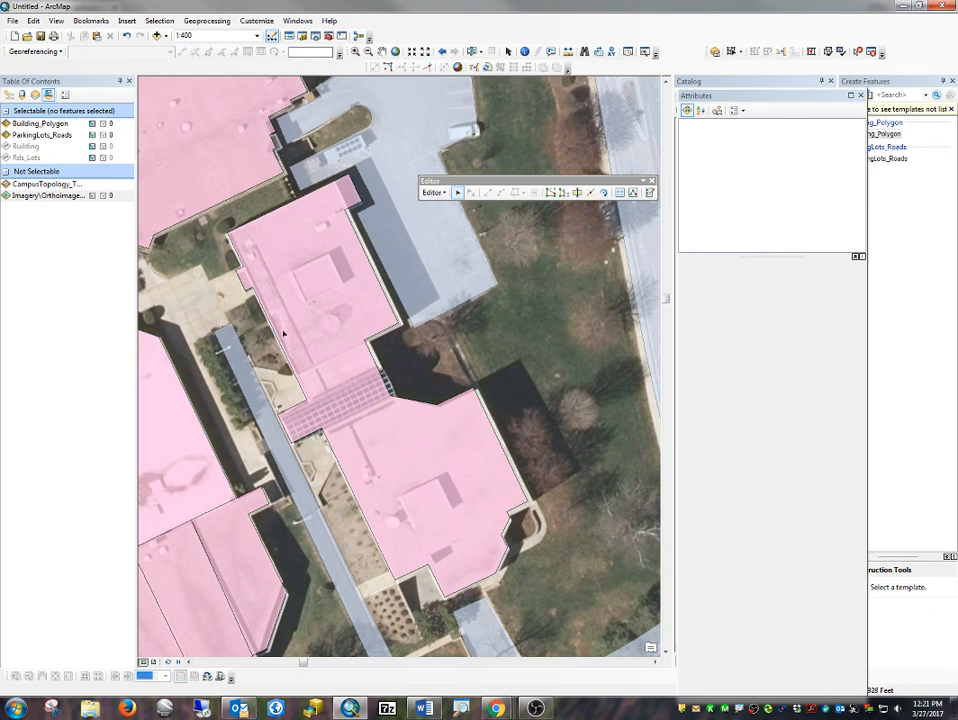
pyautogui.hotkey('alt', 'Tab')
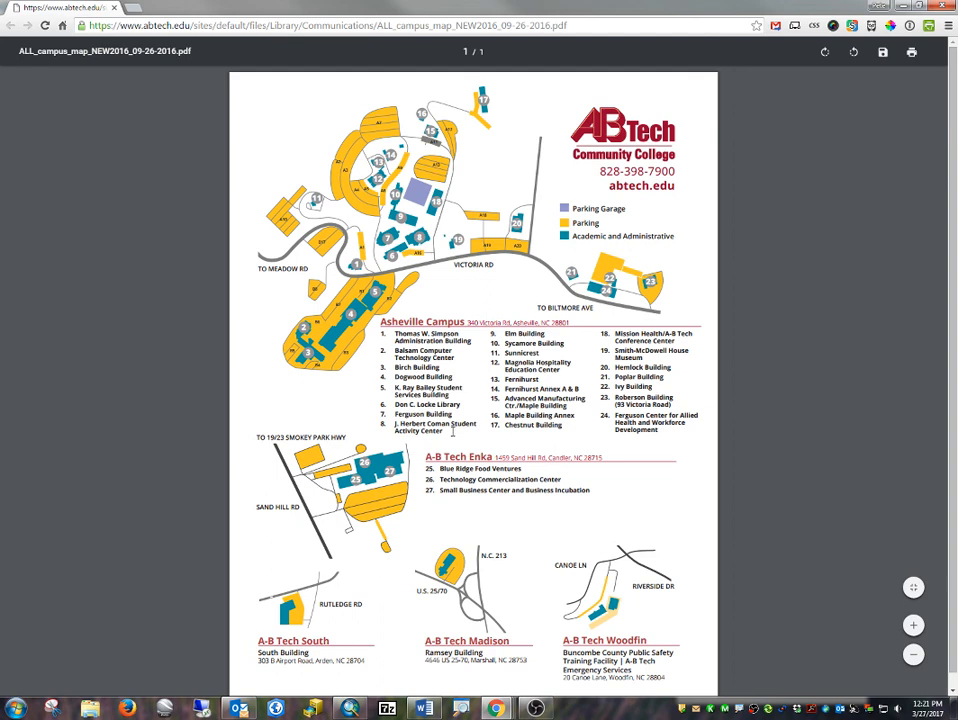
# Copy the name Don C. Locke Library from the campus map legend and switch back to ArcMap.
pyautogui.moveTo(461, 404); pyautogui.dragTo(396, 404)
pyautogui.rightClick(409, 404)
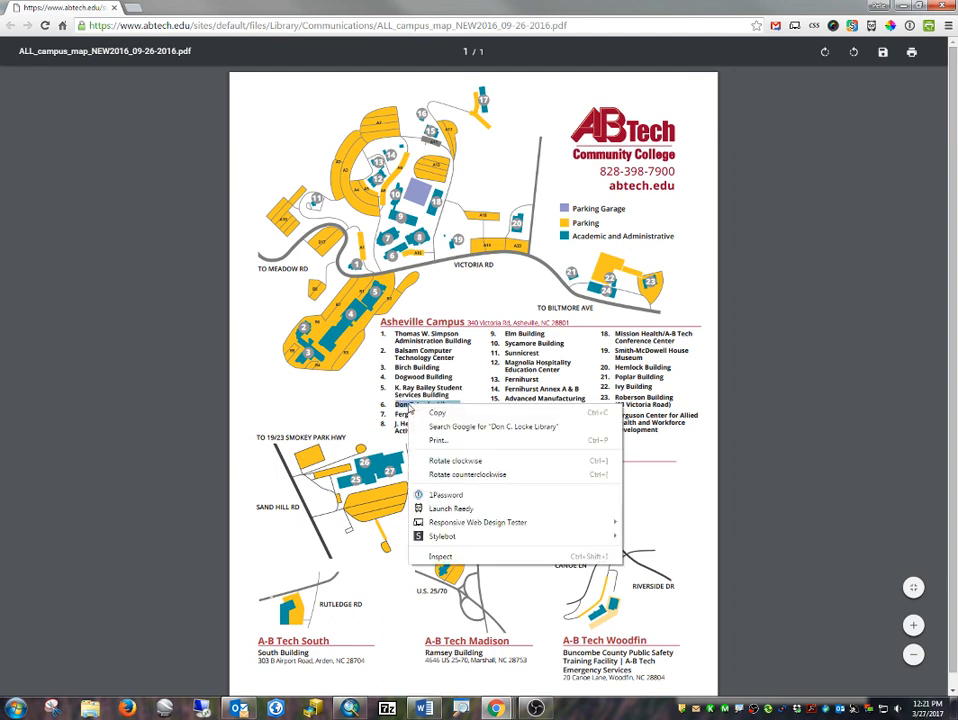
pyautogui.click(434, 413)
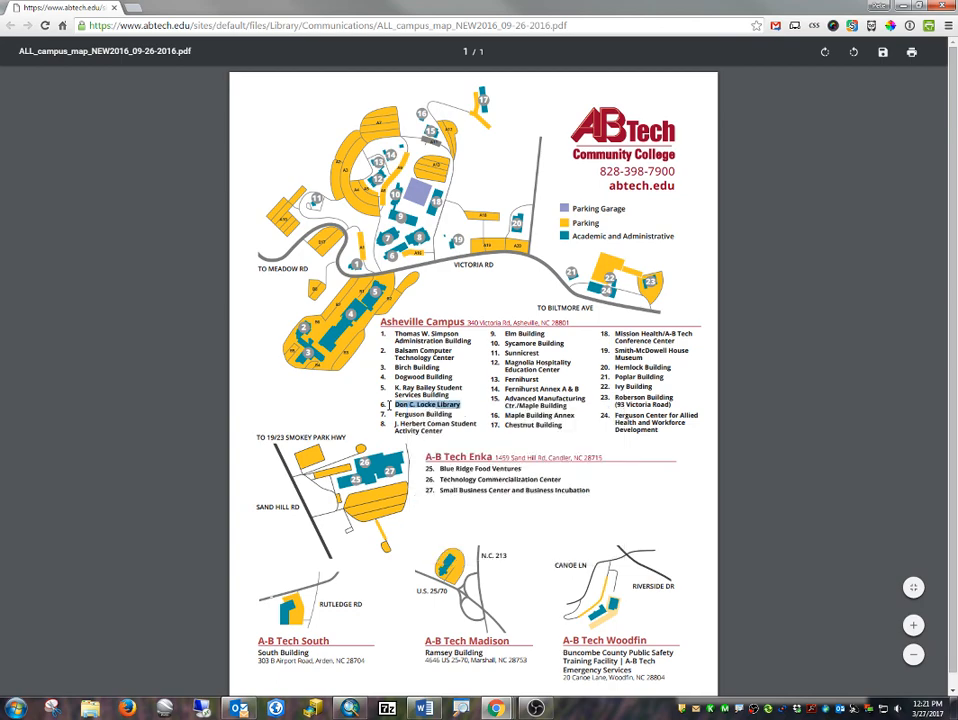
pyautogui.hotkey('alt', 'Tab')
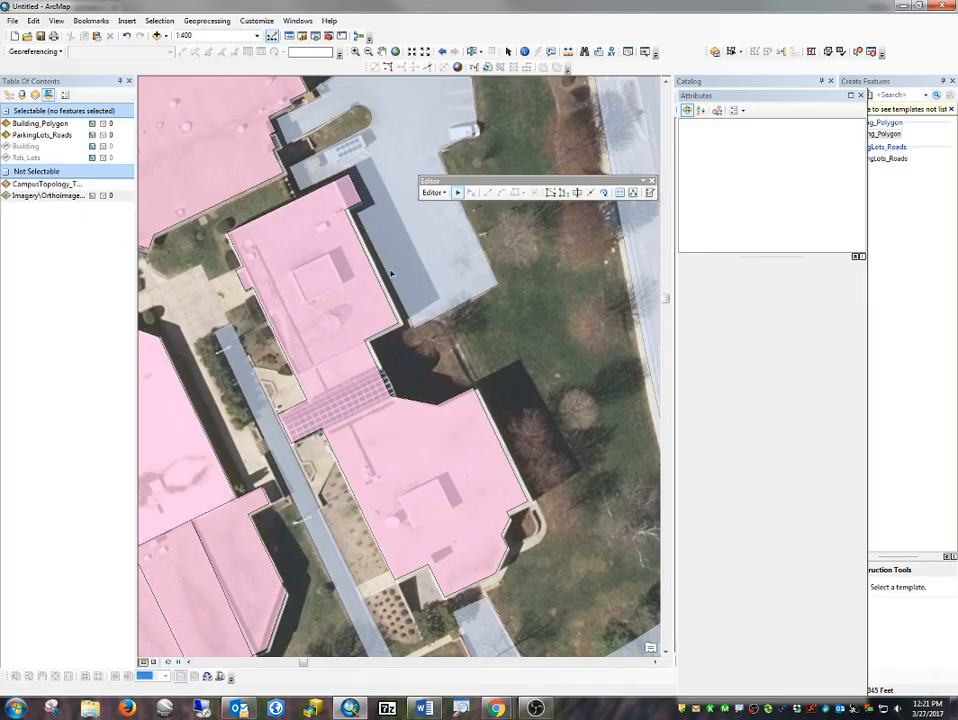
# Set Name to Don C. Locke Library and B_Number to 6 for the two-winged building polygon.
pyautogui.click(341, 321)
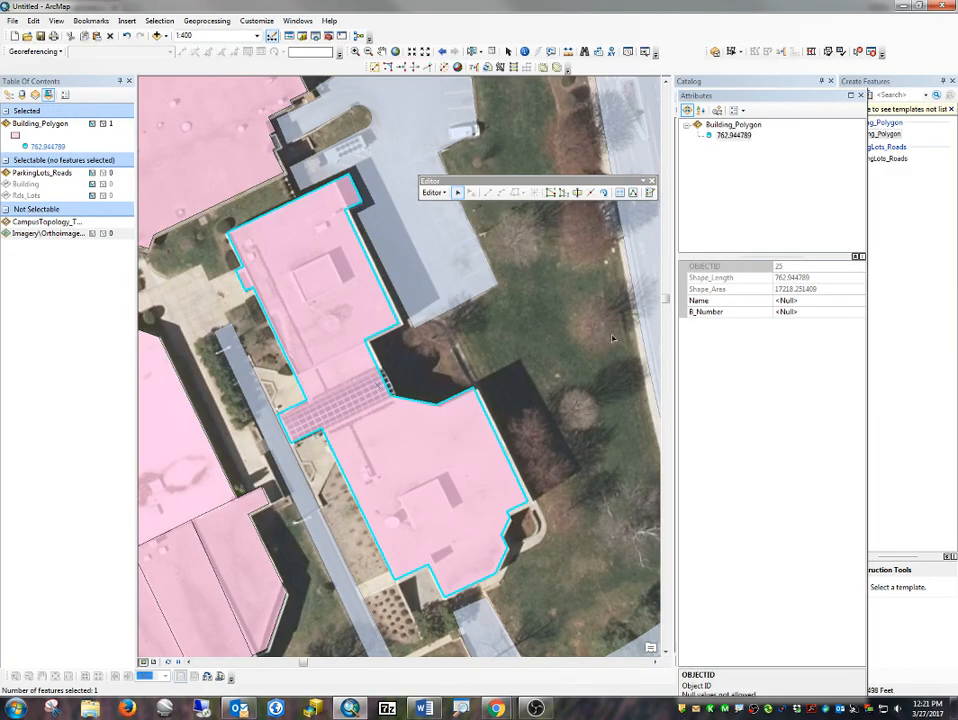
pyautogui.click(784, 300)
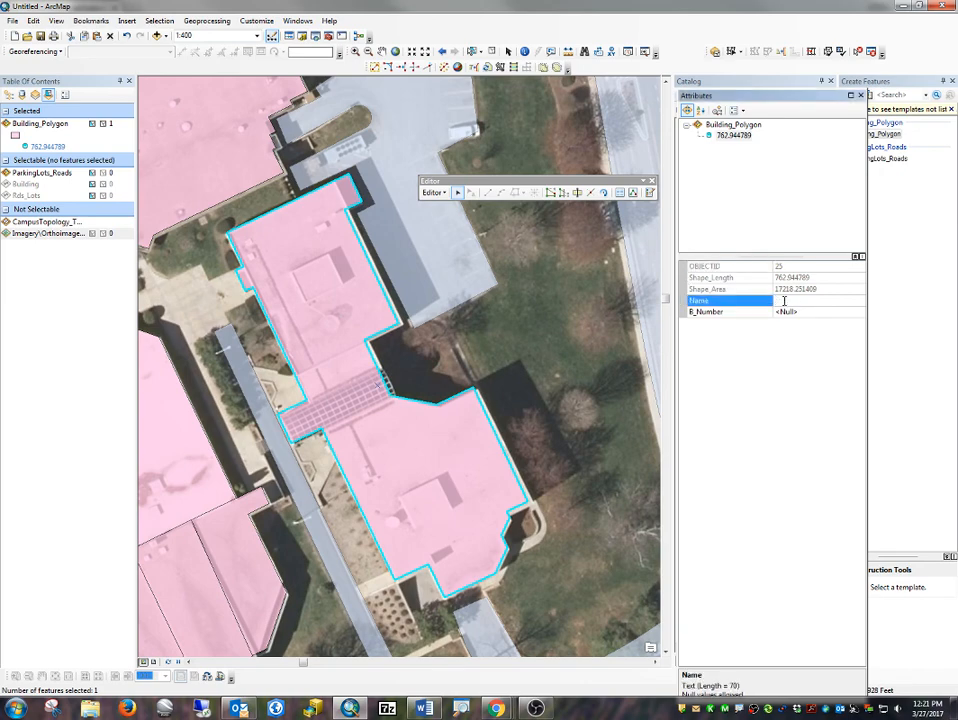
pyautogui.hotkey('ctrl', 'v')
pyautogui.click(814, 312)
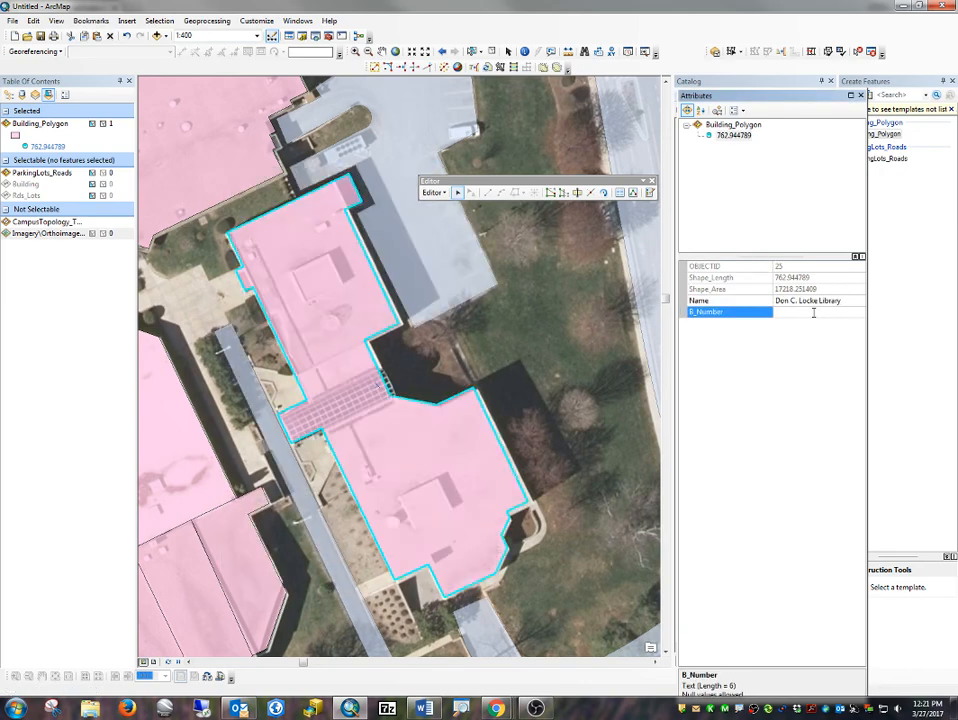
pyautogui.write('6')
pyautogui.press('Return')
pyautogui.click(585, 397)
# Cut the library polygon along the southern edge of its north wing, separating that wing from the rest.
pyautogui.click(370, 438)
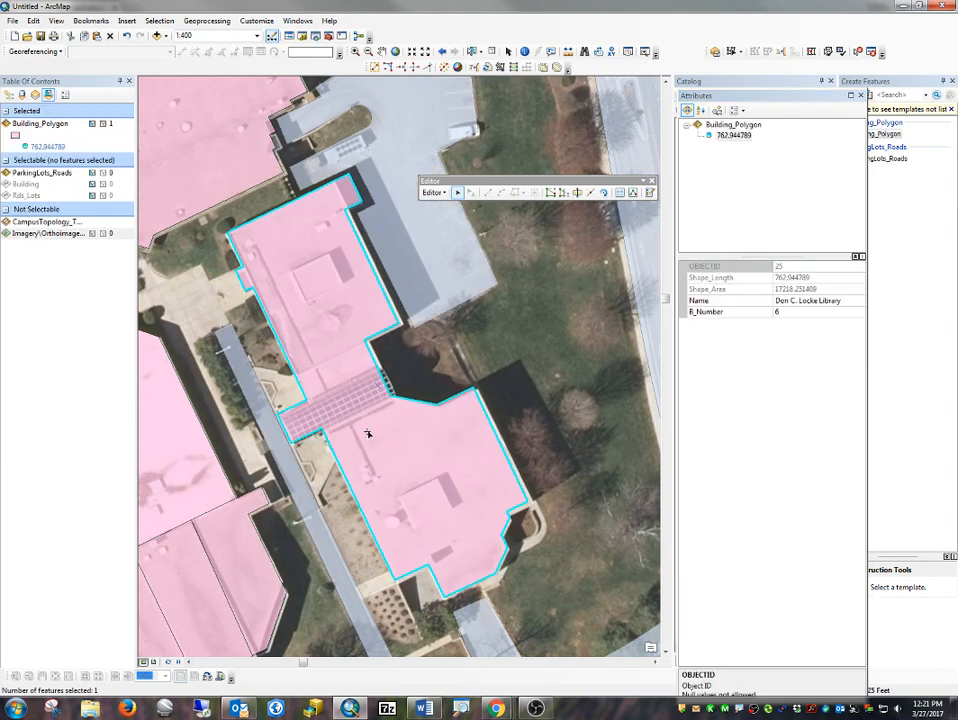
pyautogui.click(576, 193)
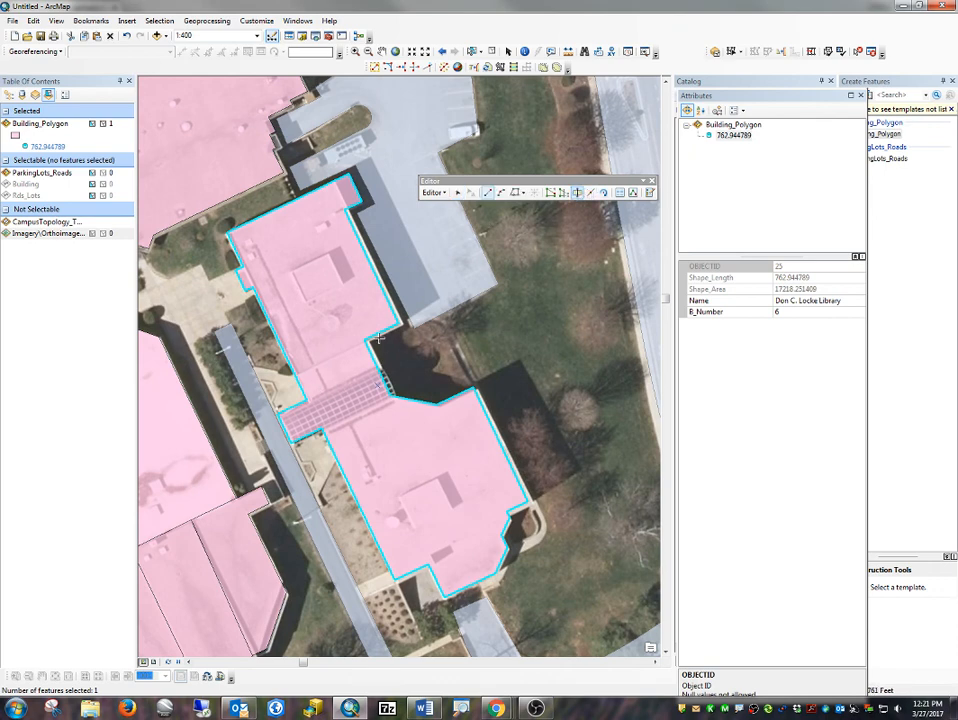
pyautogui.moveTo(366, 342); pyautogui.dragTo(296, 380)
pyautogui.doubleClick(296, 380)
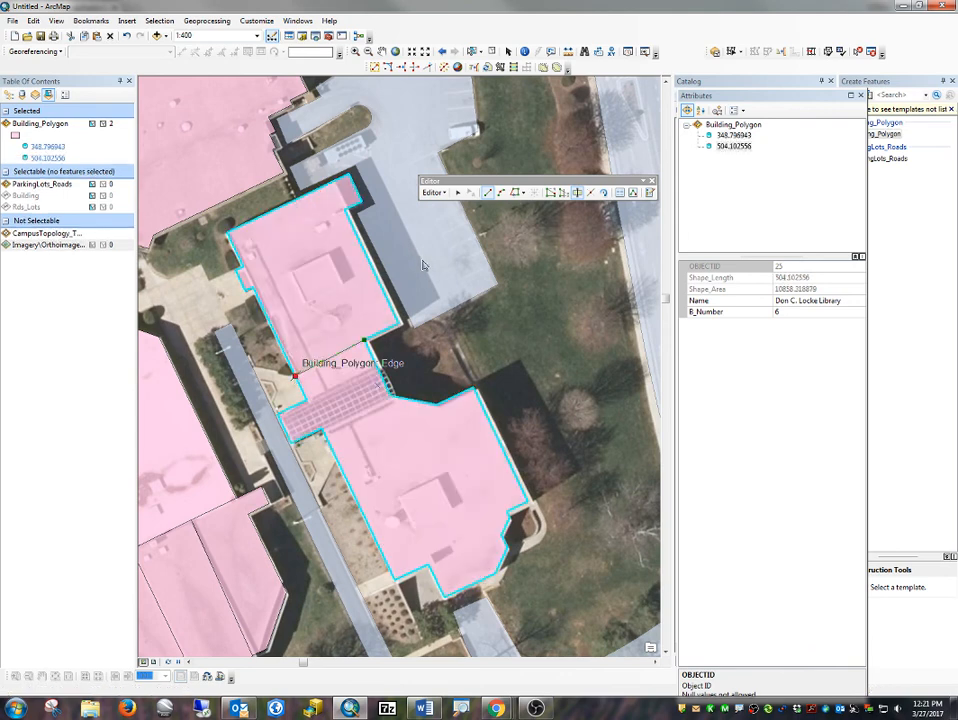
# Clear the selection and select only the library's north wing to check its Name and B_Number.
pyautogui.click(457, 193)
pyautogui.click(464, 257)
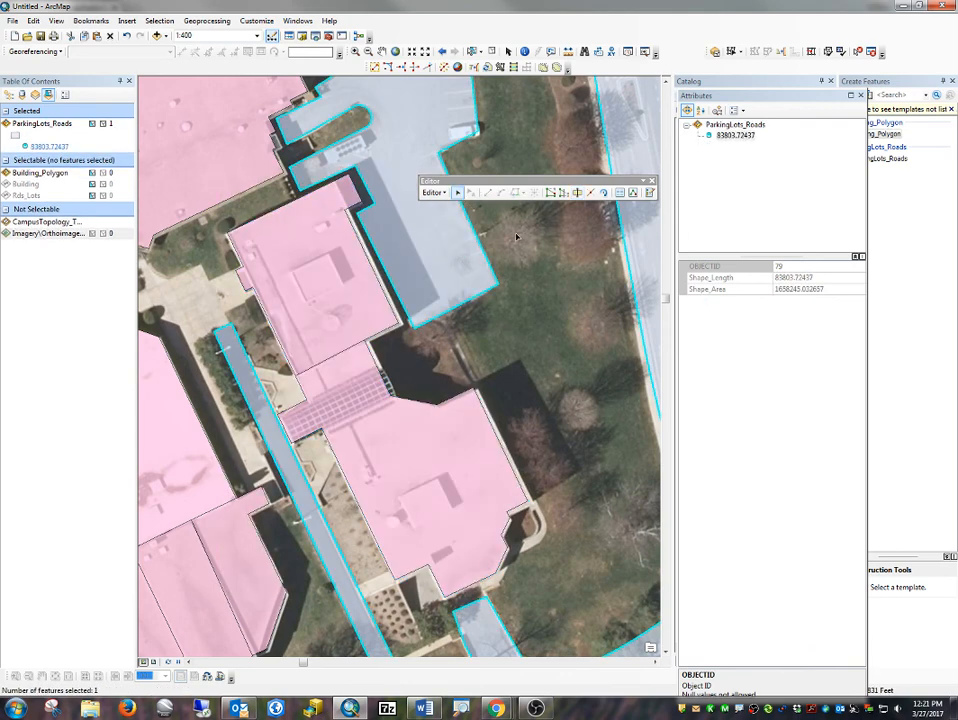
pyautogui.click(525, 254)
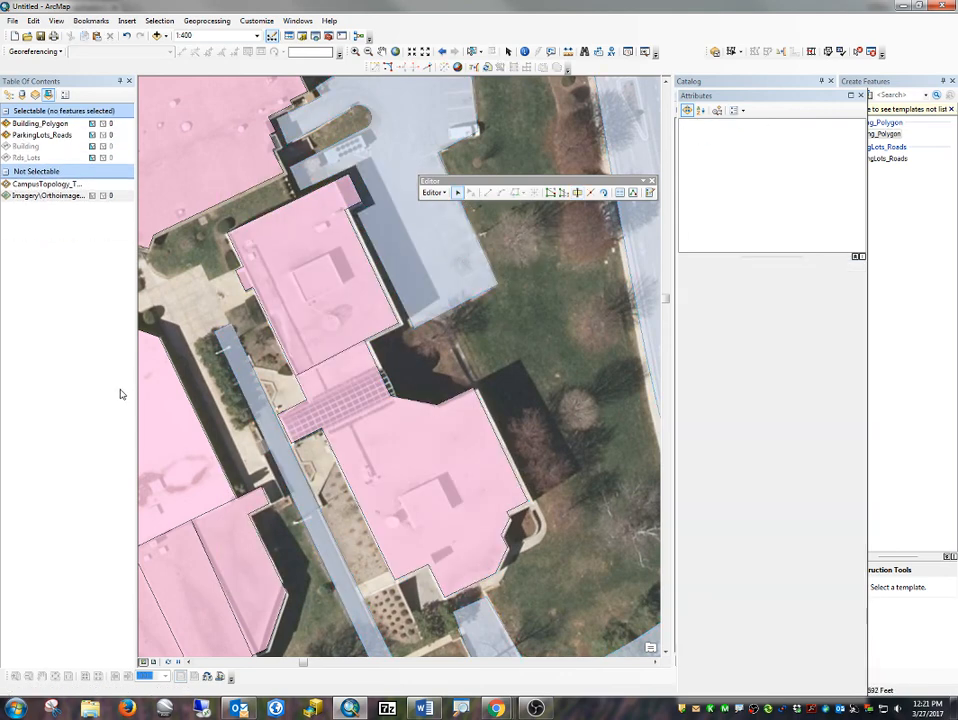
pyautogui.click(358, 319)
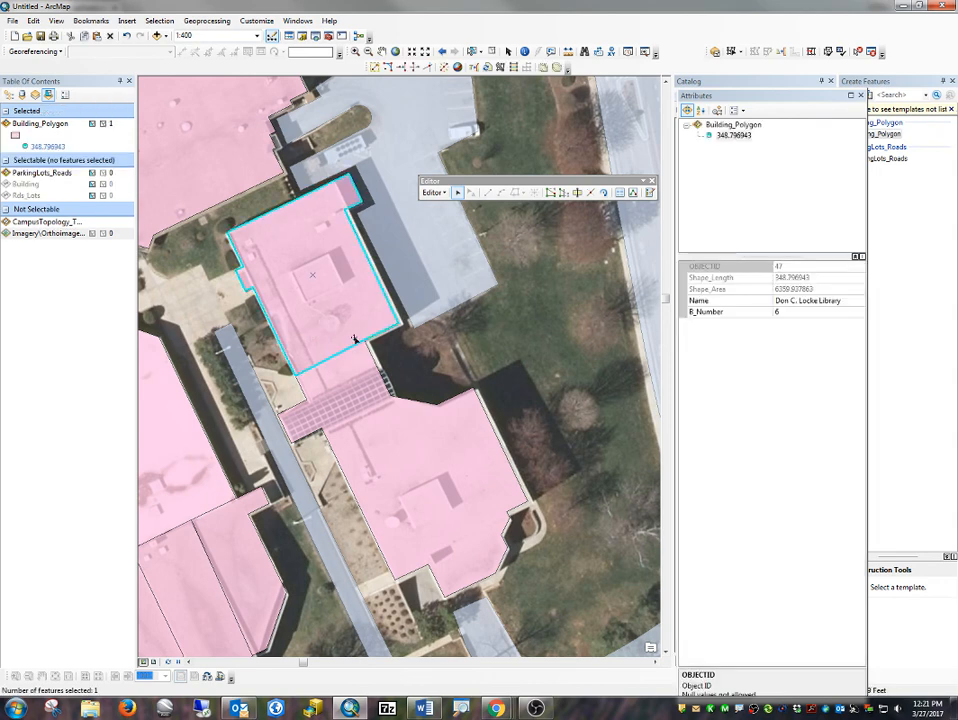
# Cut the library's remaining southern polygon along both long edges of the gridded walkway roof between the wings.
pyautogui.click(361, 383)
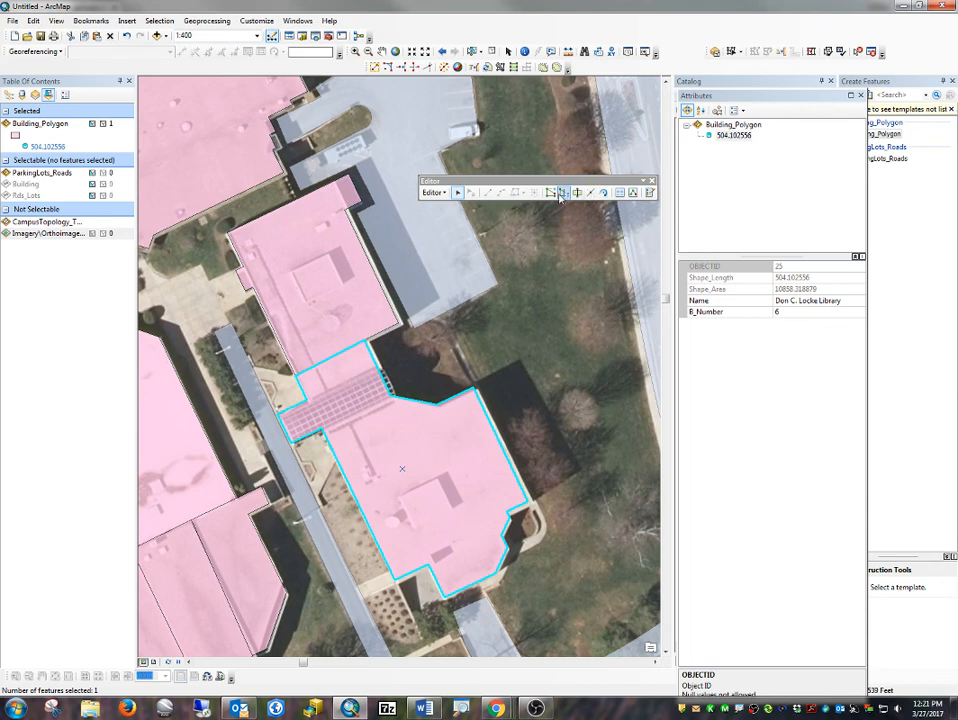
pyautogui.click(590, 194)
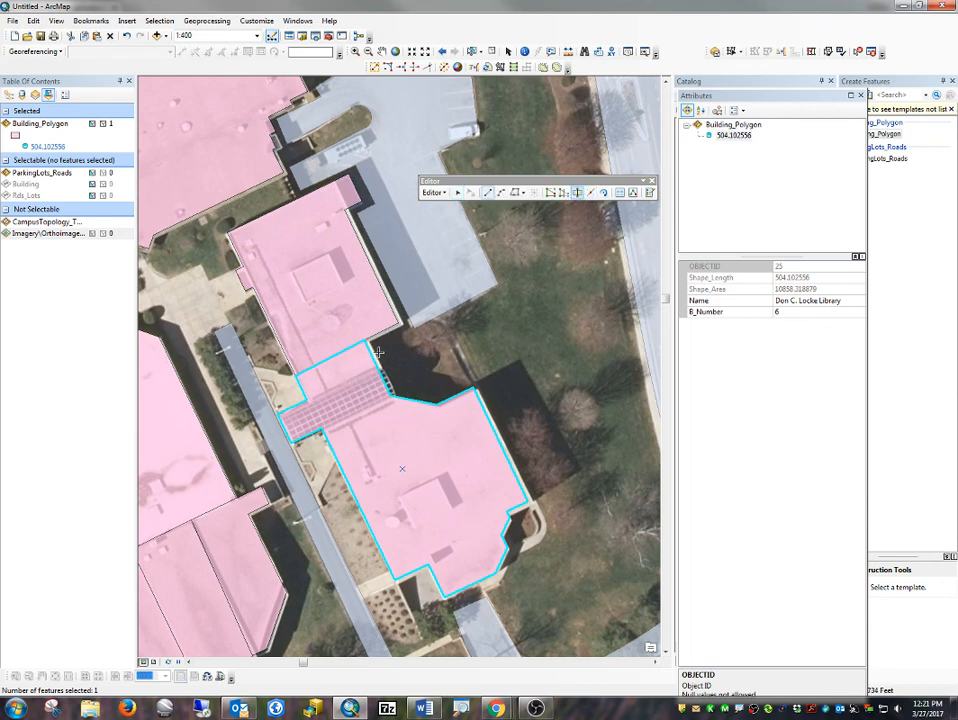
pyautogui.click(307, 399)
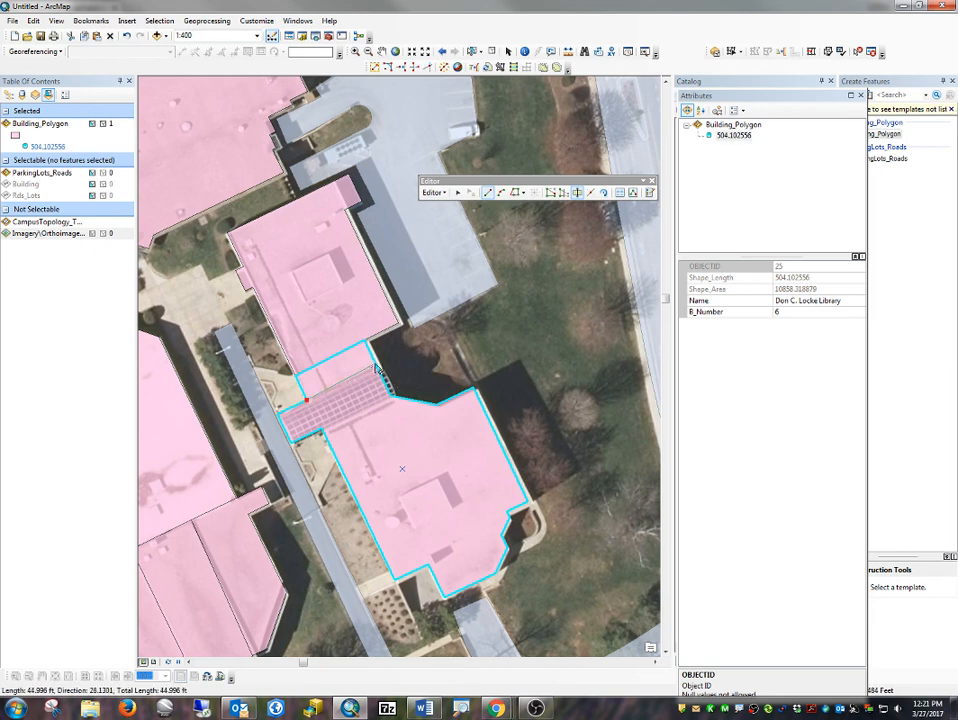
pyautogui.doubleClick(377, 373)
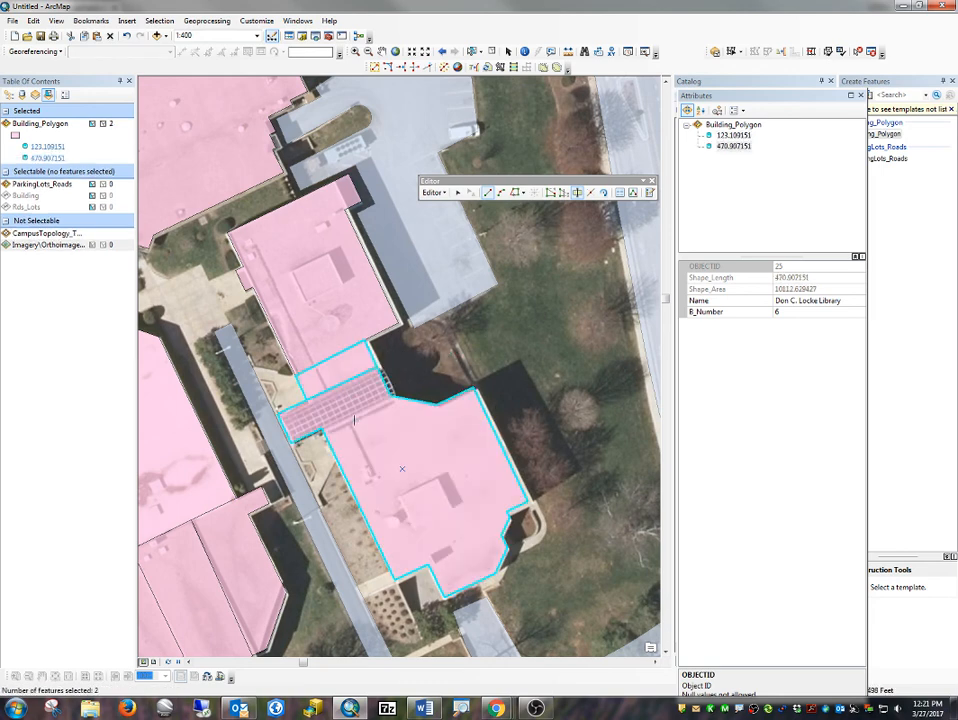
pyautogui.click(321, 428)
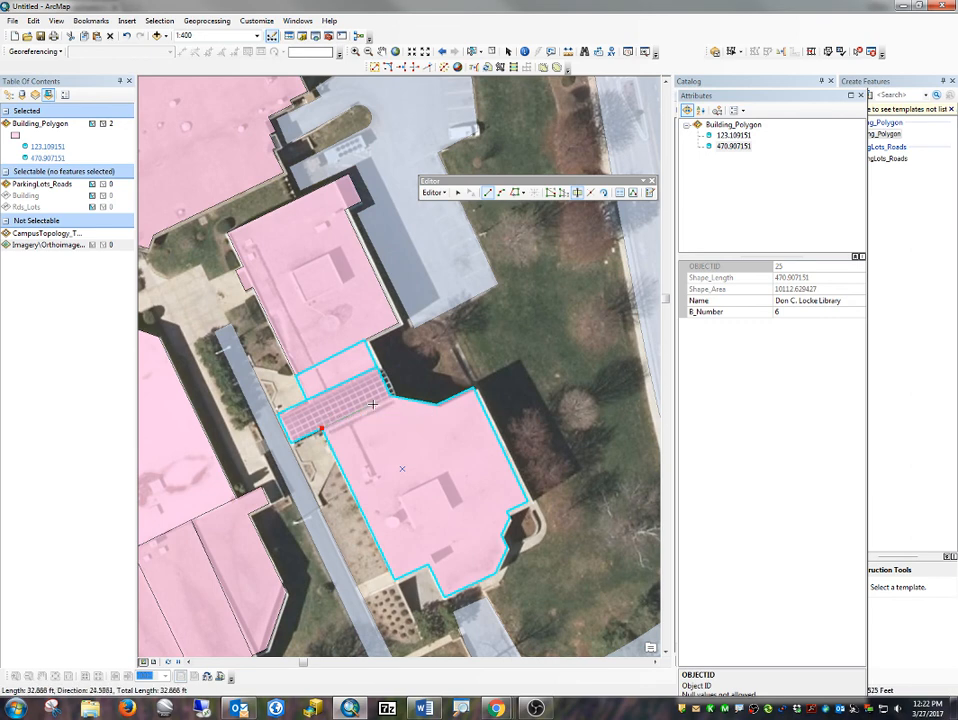
pyautogui.doubleClick(384, 376)
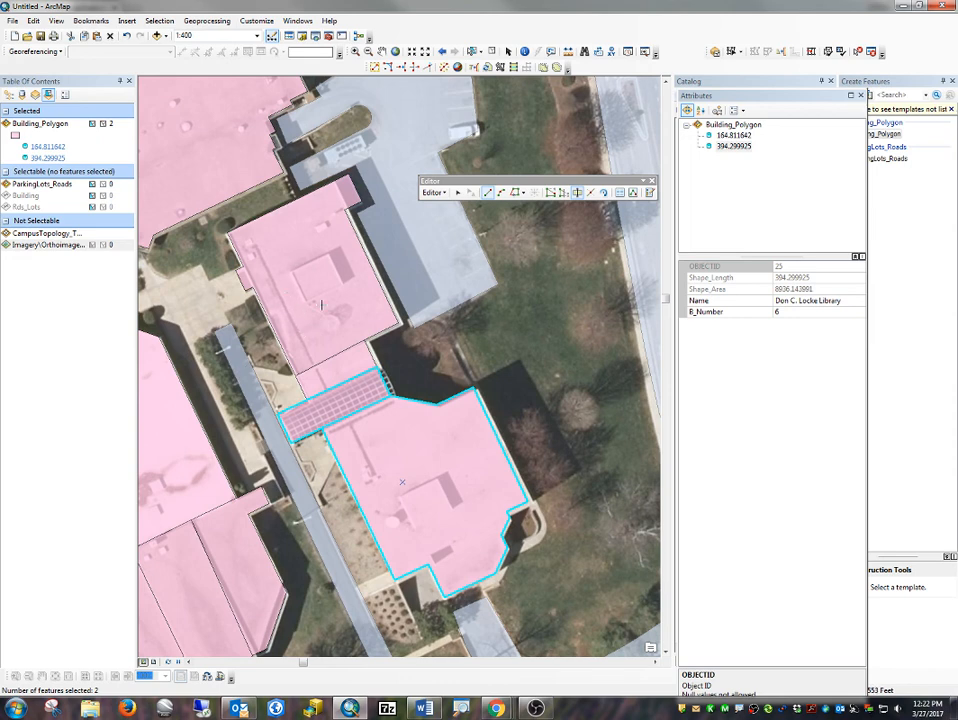
# Select only the library's south wing to check its extent and attributes, and clear the selection.
pyautogui.click(458, 193)
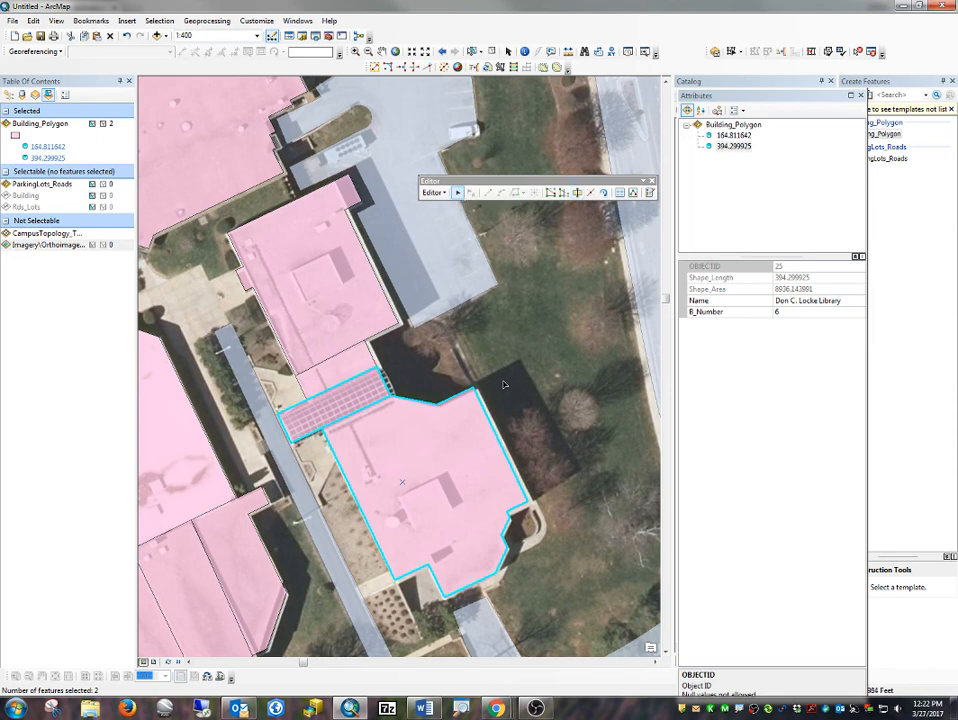
pyautogui.click(497, 394)
pyautogui.click(470, 457)
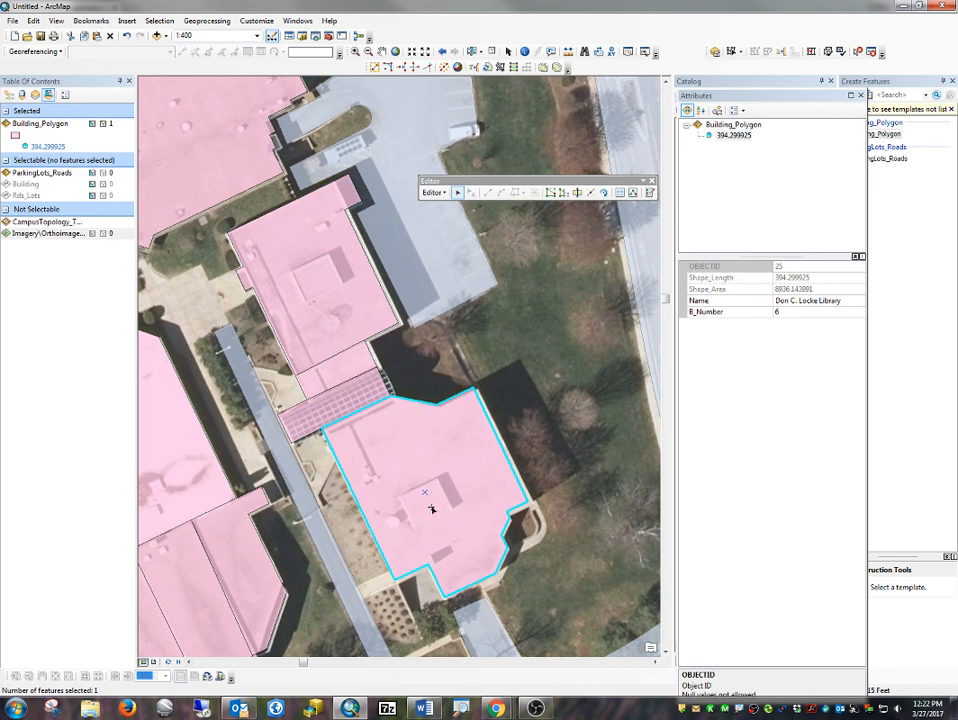
pyautogui.click(448, 270)
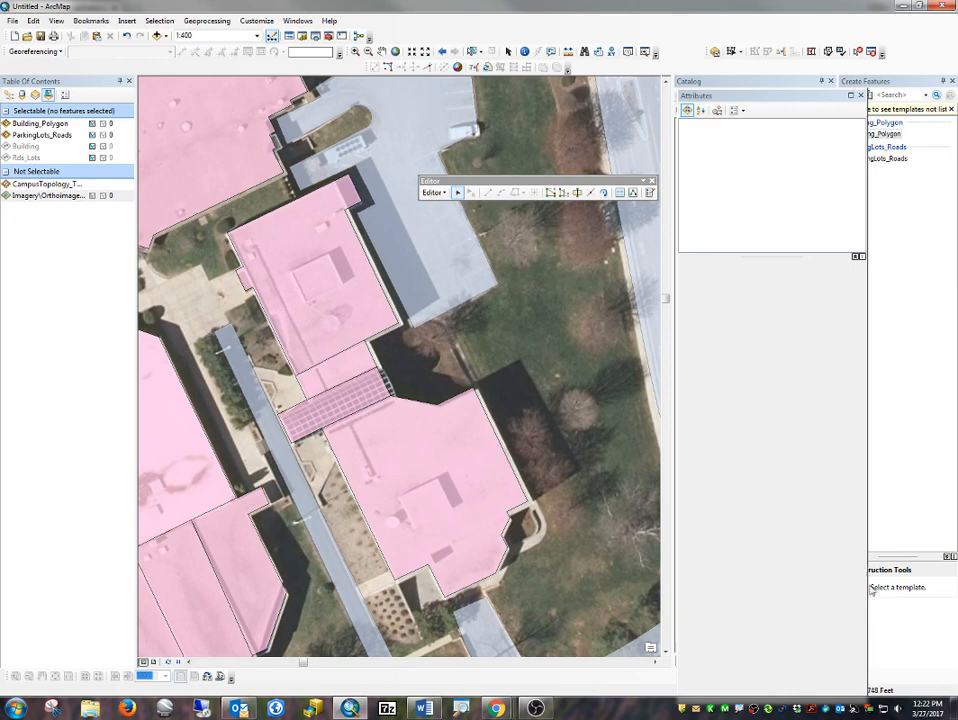
# Draw a rectangular Building_Polygon feature about 24 by 22 ft over the raised rooftop block on the south wing.
pyautogui.click(905, 612)
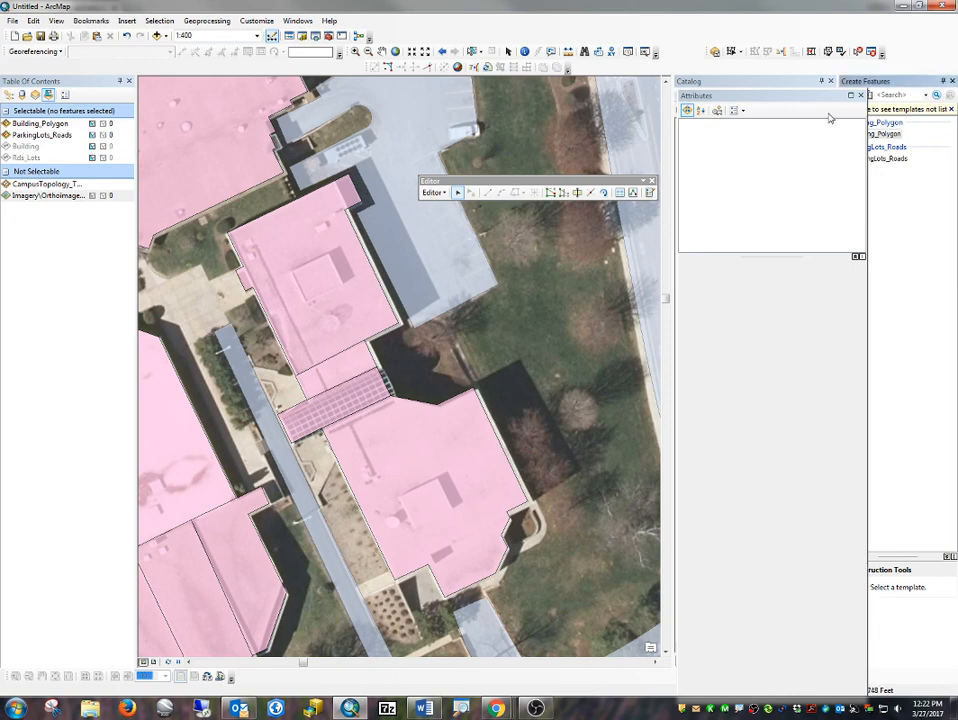
pyautogui.moveTo(824, 96)
pyautogui.mouseDown()
pyautogui.moveTo(767, 89)
pyautogui.moveTo(851, 108)
pyautogui.moveTo(823, 116)
pyautogui.mouseUp()
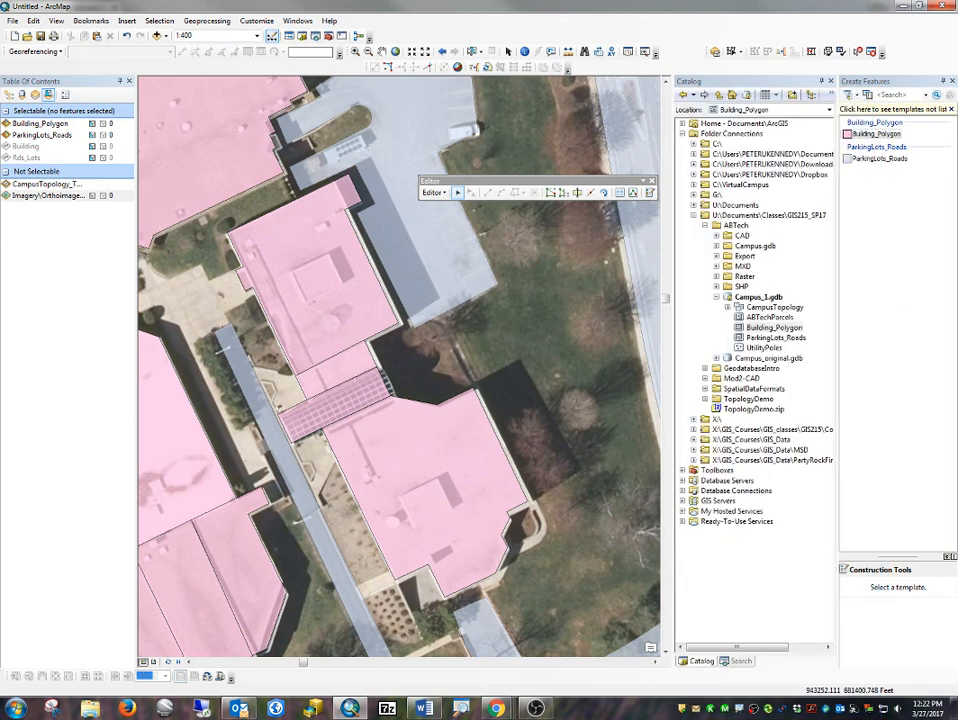
pyautogui.click(876, 134)
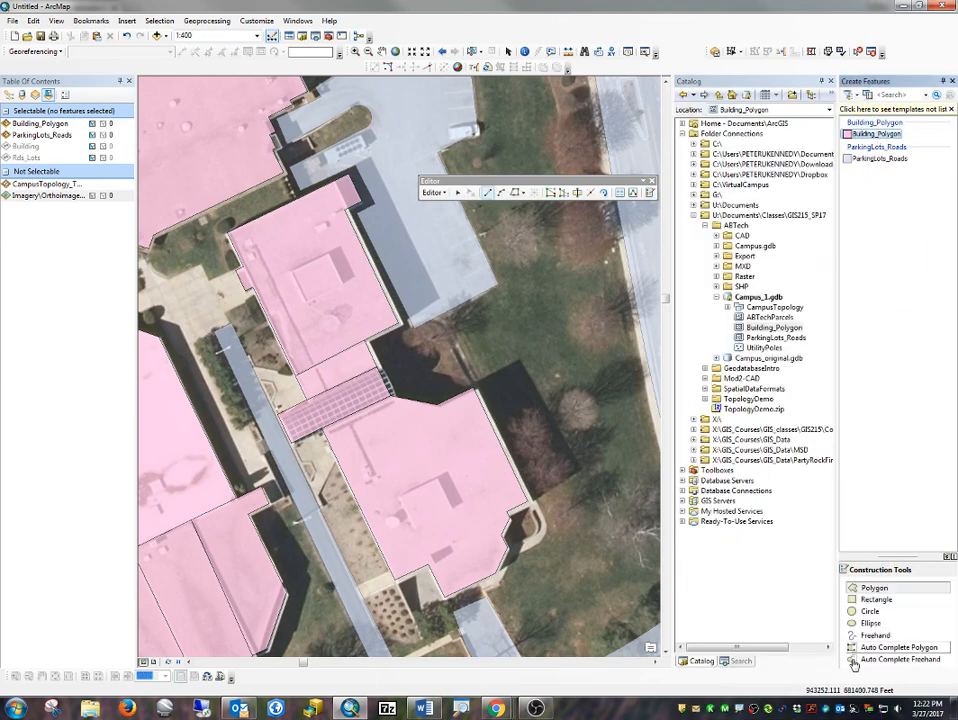
pyautogui.click(876, 599)
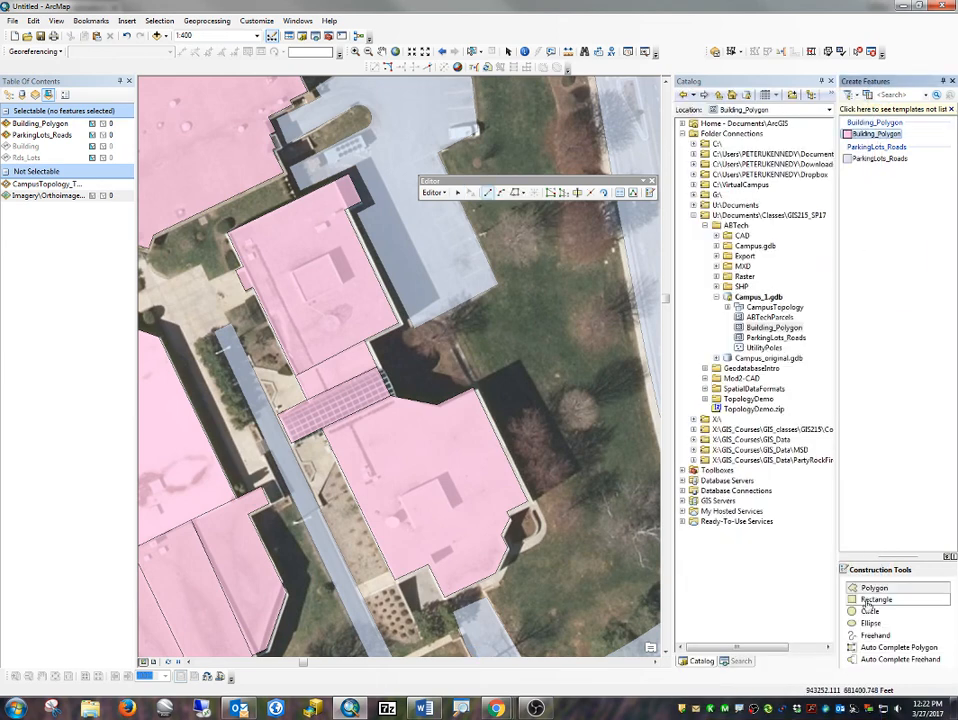
pyautogui.click(398, 495)
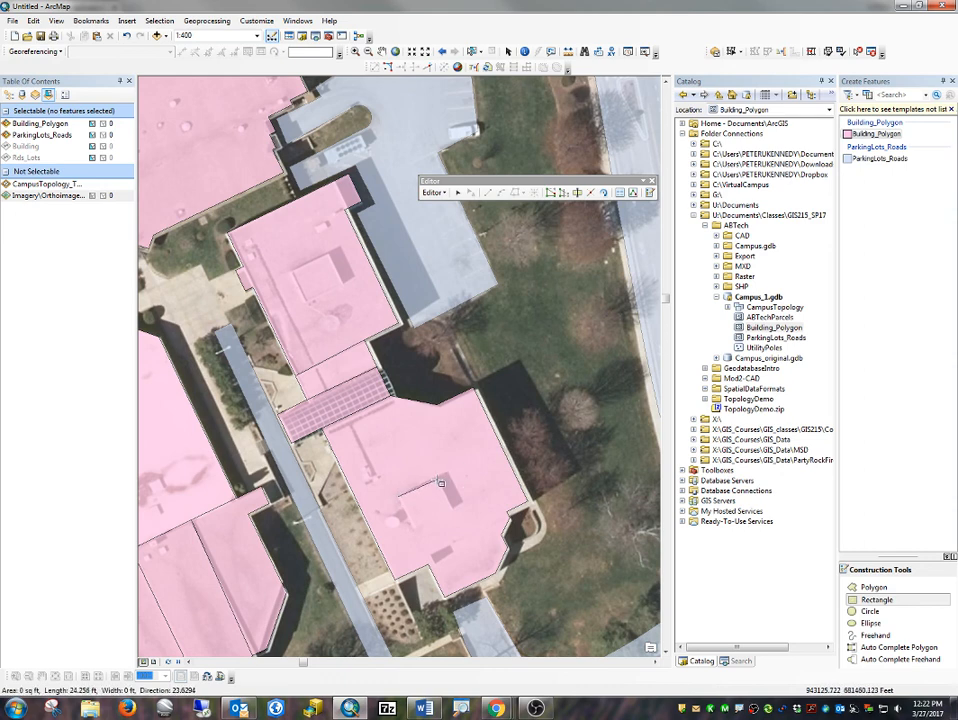
pyautogui.click(440, 483)
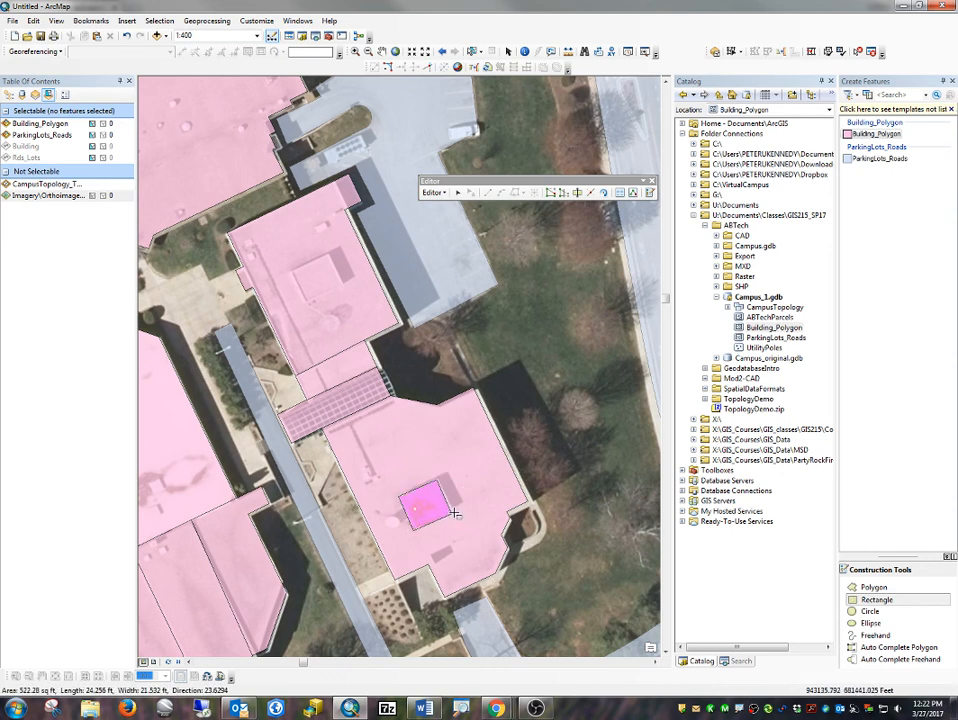
pyautogui.click(454, 513)
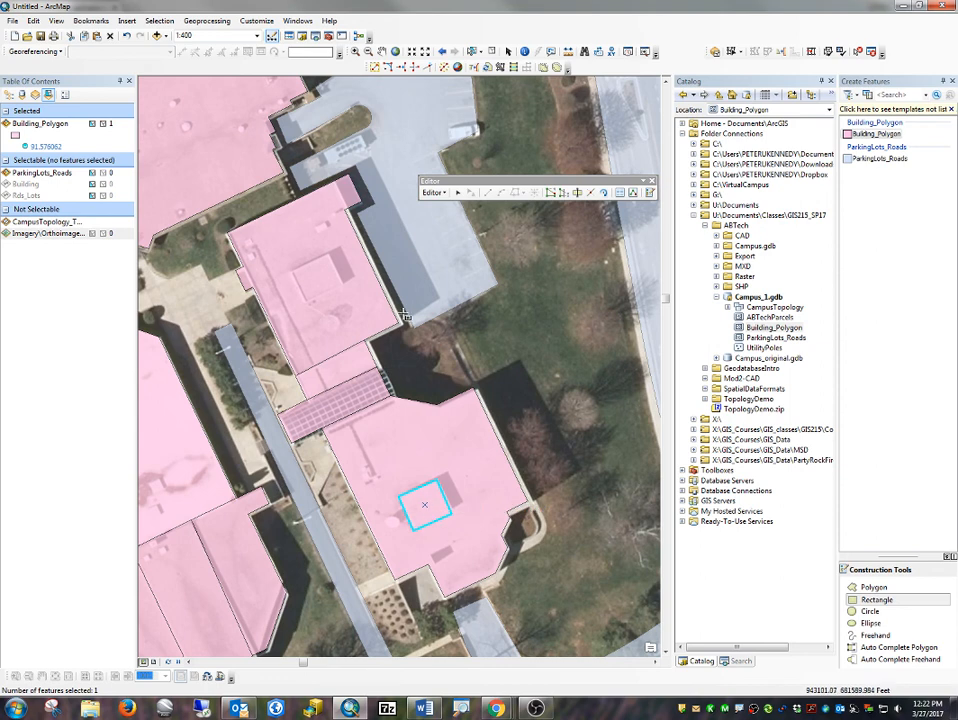
pyautogui.click(455, 193)
pyautogui.click(590, 509)
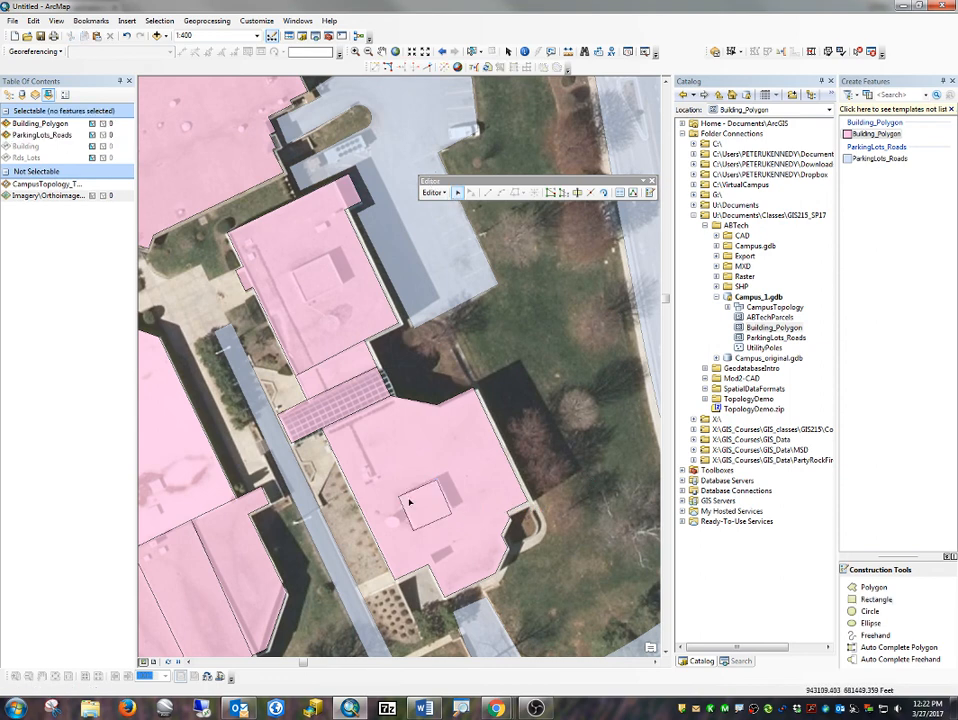
# Select only the rooftop block polygon on the library's south wing, switching from the overlapping wing polygon.
pyautogui.click(430, 518)
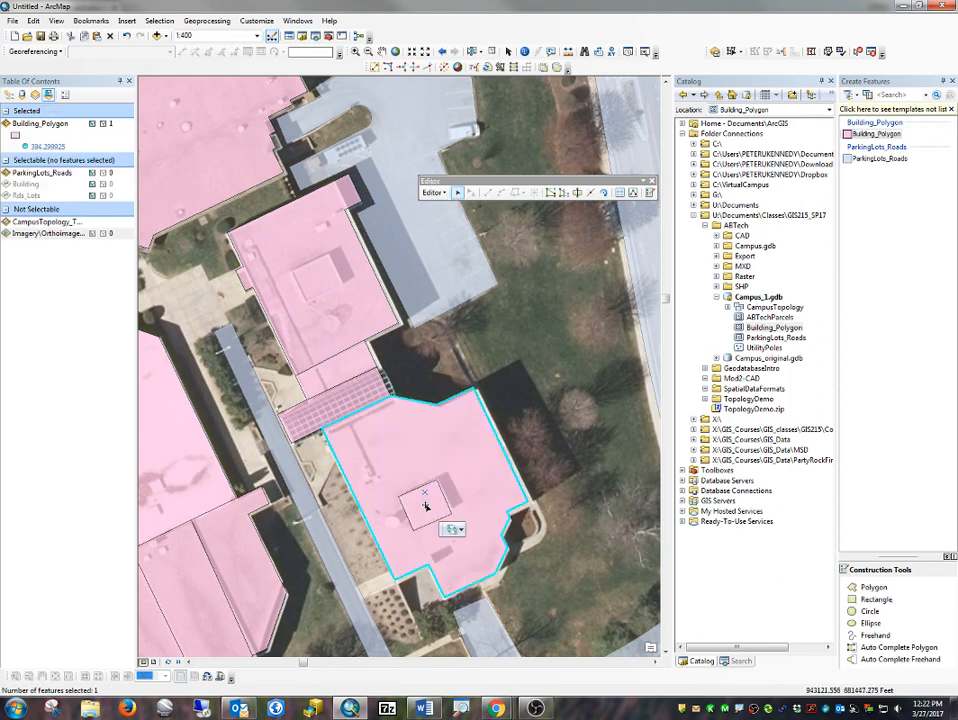
pyautogui.click(563, 454)
pyautogui.click(436, 509)
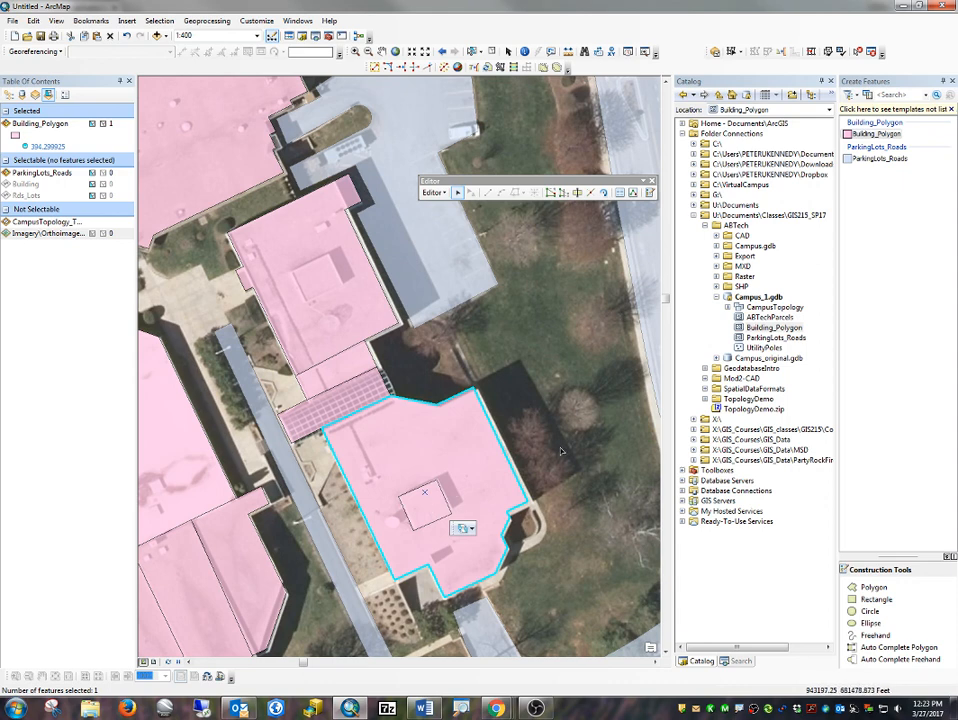
pyautogui.press('n')
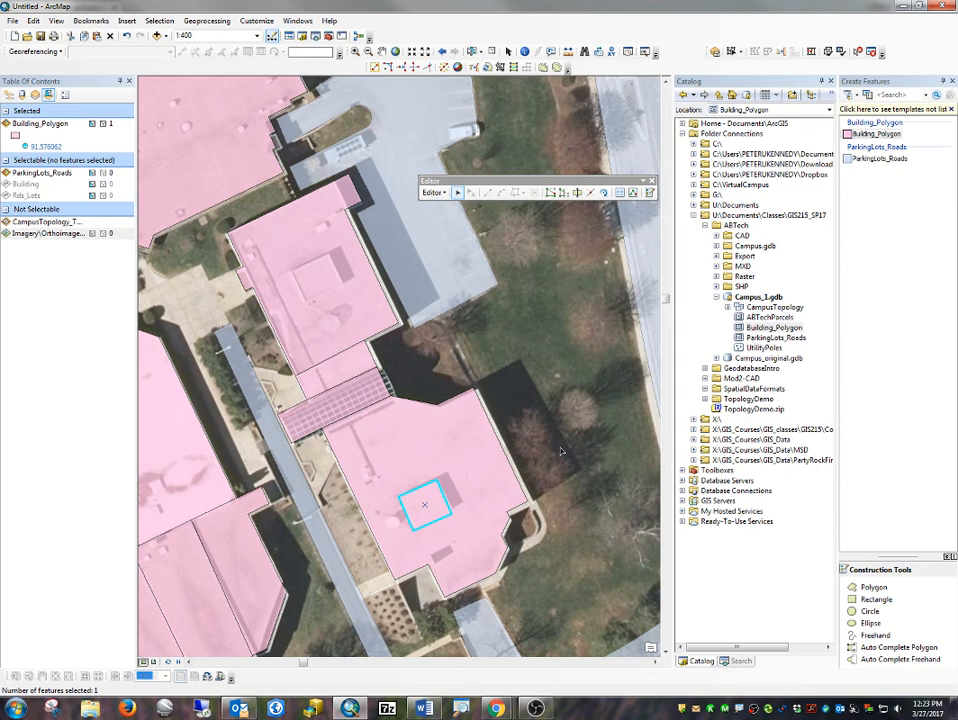
pyautogui.moveTo(425, 506)
pyautogui.mouseDown()
pyautogui.moveTo(453, 541)
pyautogui.moveTo(441, 518)
pyautogui.moveTo(443, 468)
pyautogui.moveTo(437, 505)
pyautogui.mouseUp()
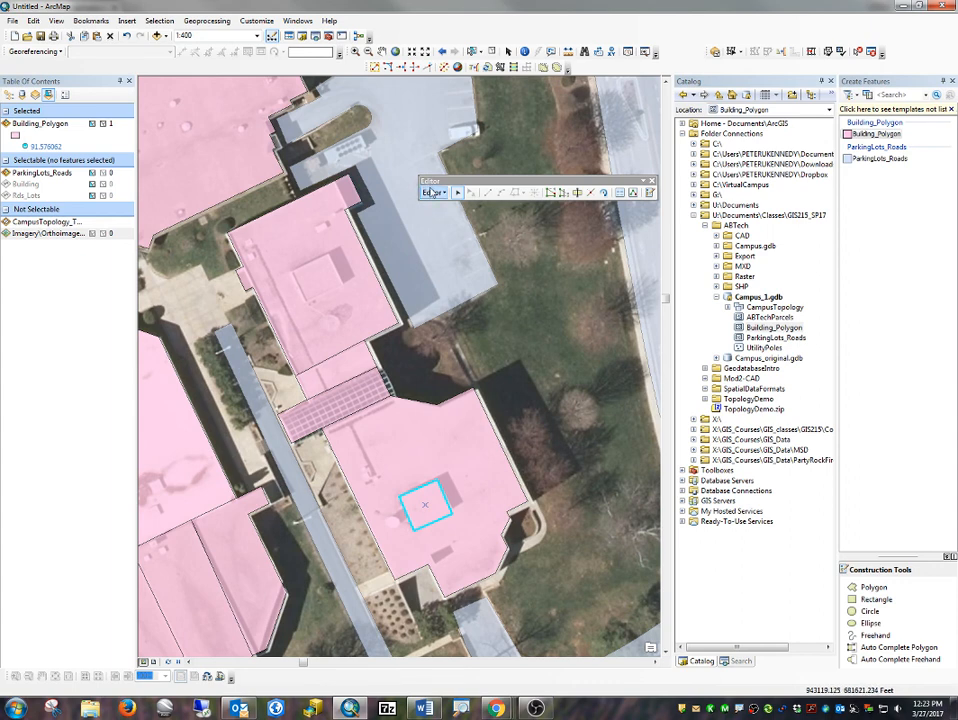
# Clip the south wing with the rooftop block at 0 buffer distance, discarding the intersecting area, and check the cutout with a test move that is undone.
pyautogui.click(432, 192)
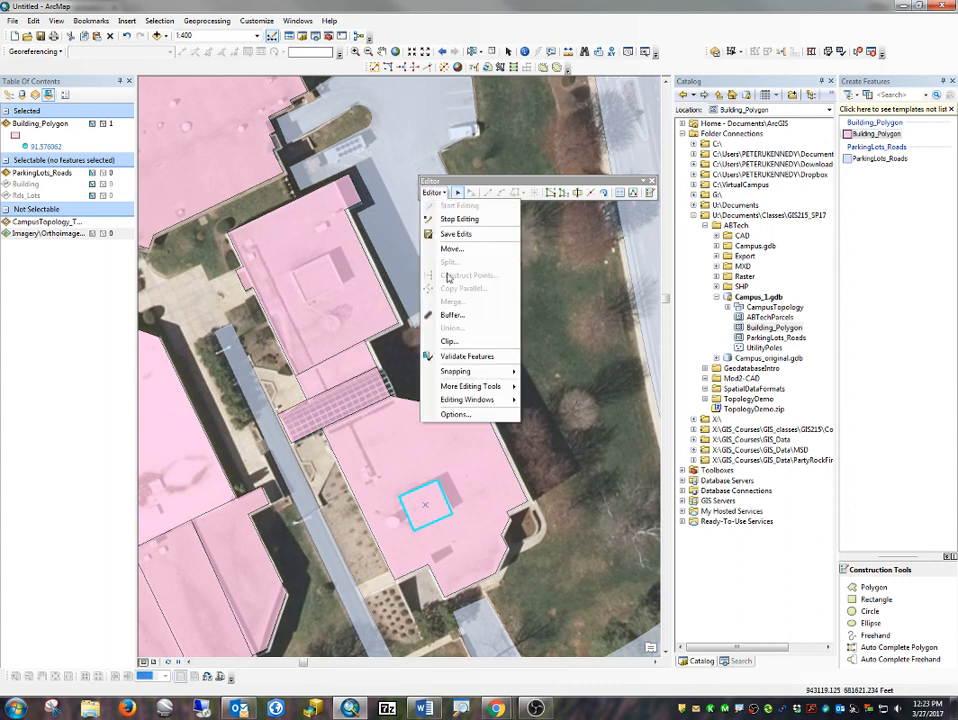
pyautogui.click(460, 343)
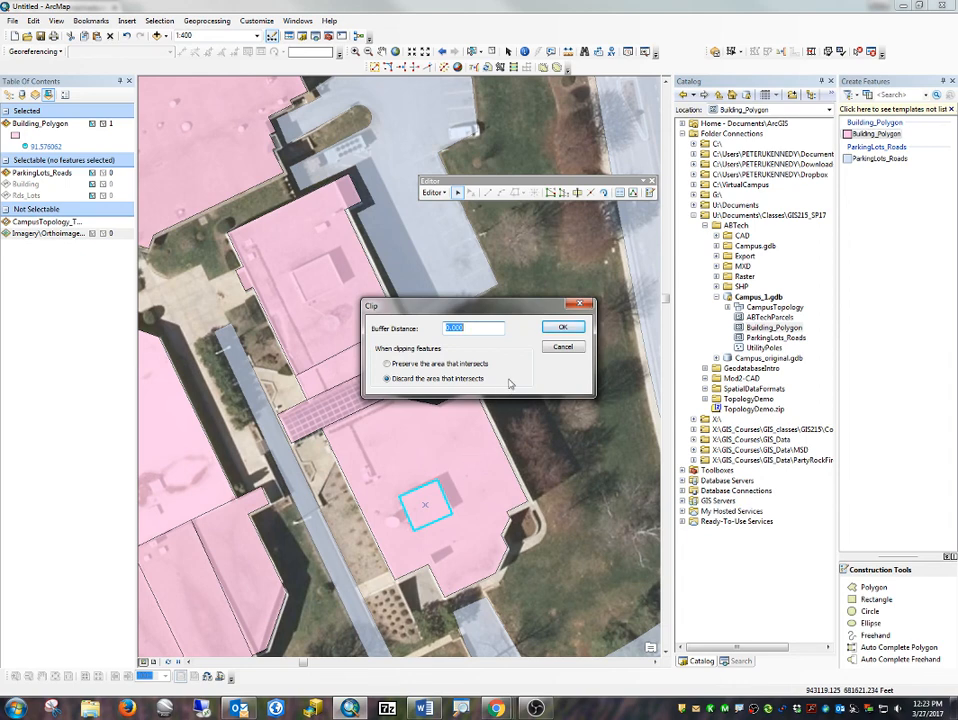
pyautogui.click(564, 328)
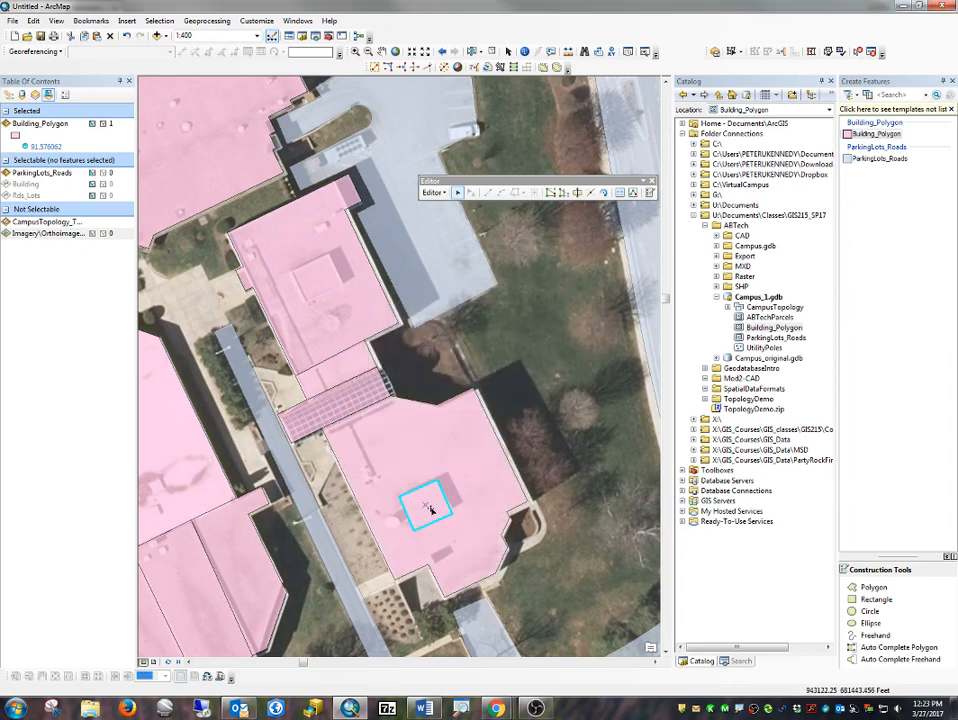
pyautogui.moveTo(437, 506); pyautogui.dragTo(458, 517)
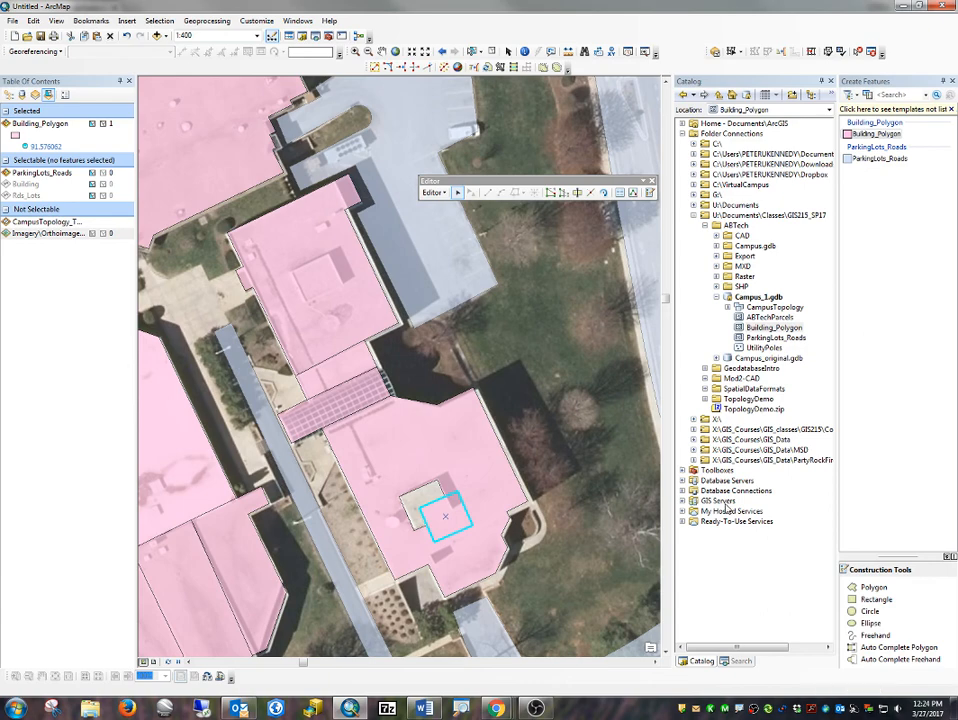
pyautogui.hotkey('ctrl', 'z')
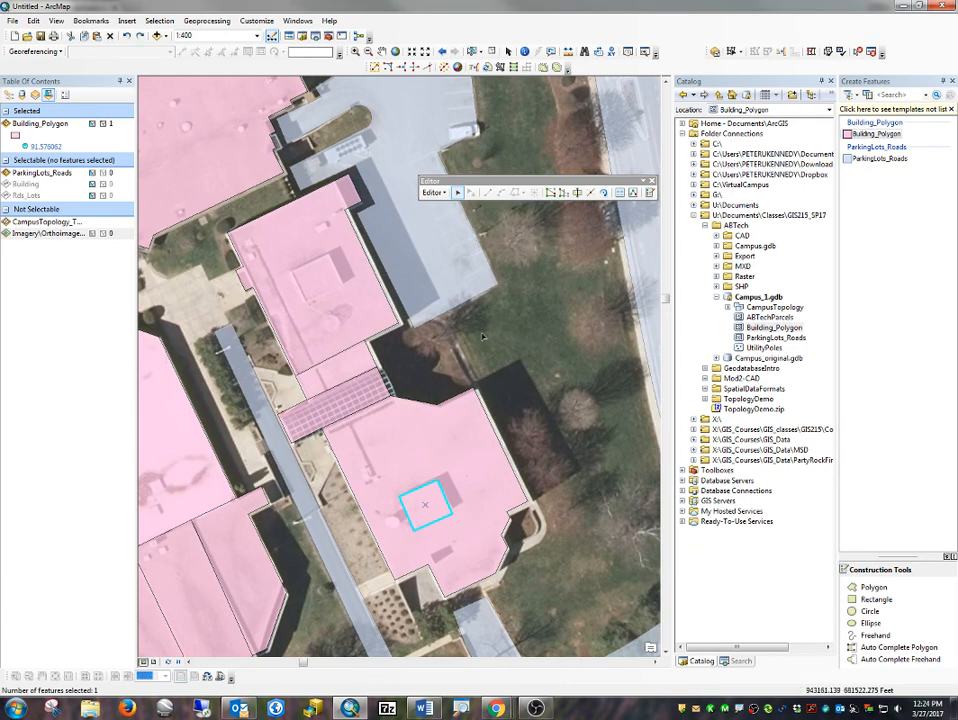
# Draw a rectangular Building_Polygon feature about 24 by 20 ft over the raised rooftop block on the north wing.
pyautogui.click(876, 600)
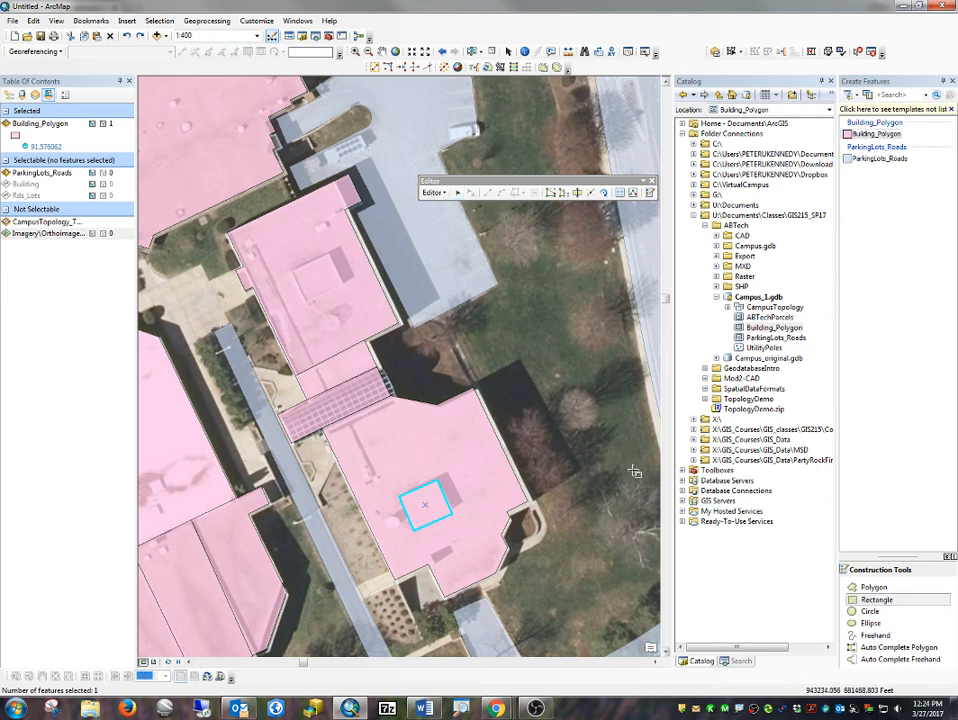
pyautogui.click(293, 270)
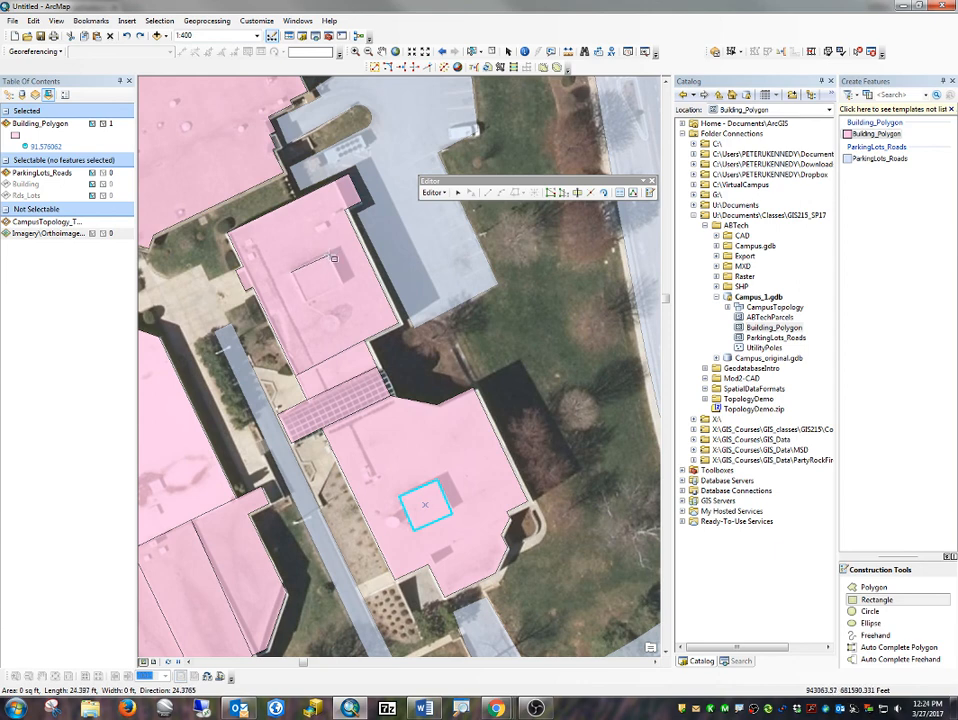
pyautogui.click(334, 258)
pyautogui.click(343, 288)
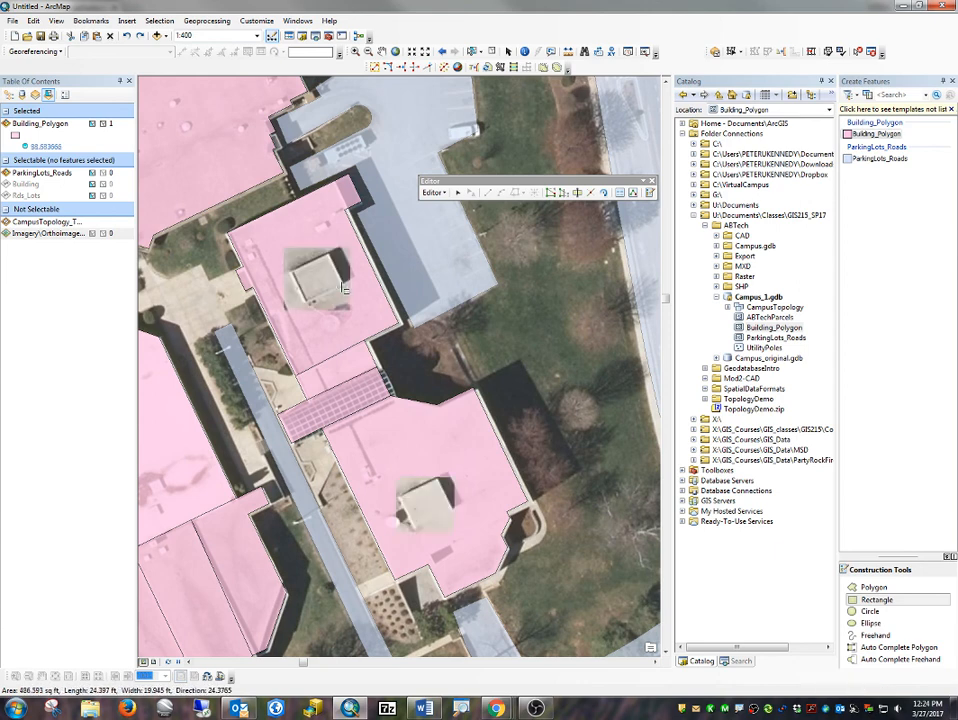
# Clip the north wing polygon with its rooftop block at 0 buffer distance, discarding the area that intersects.
pyautogui.click(432, 192)
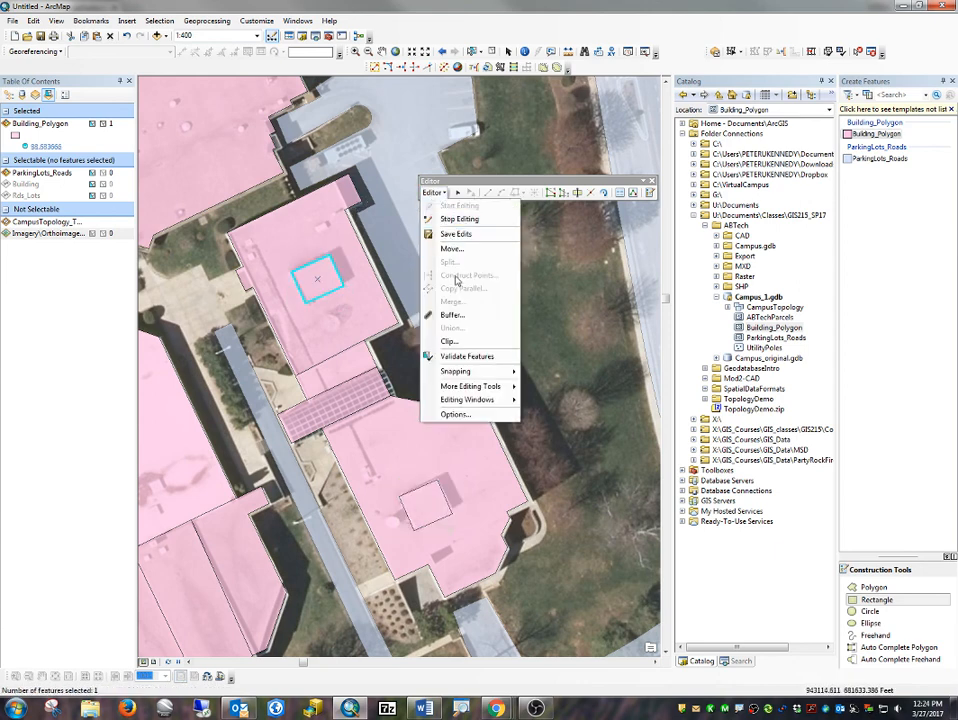
pyautogui.click(447, 341)
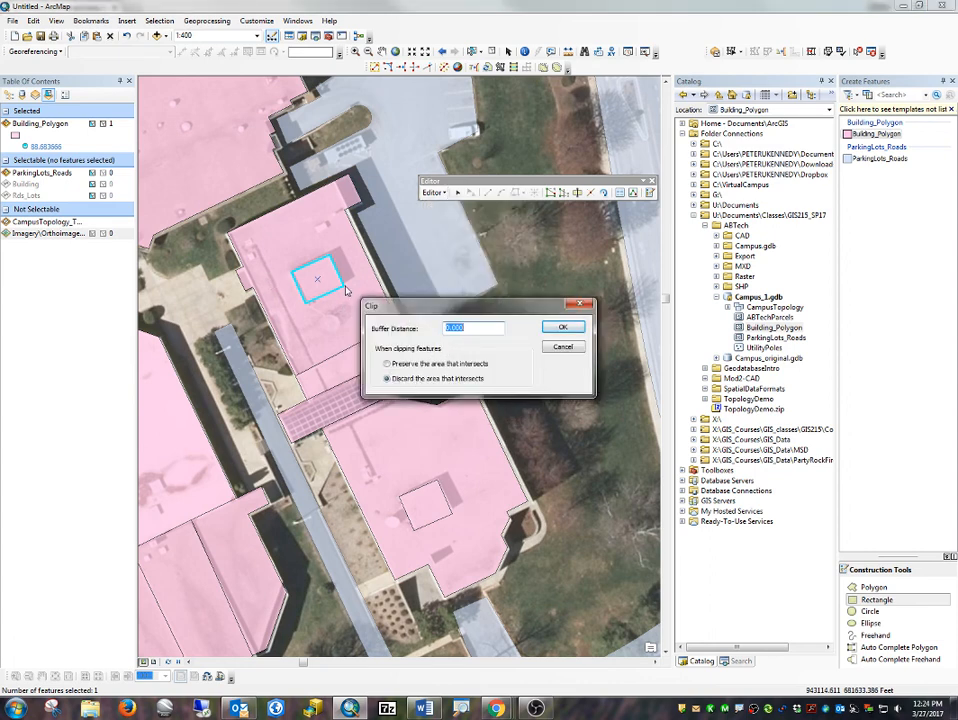
pyautogui.click(564, 329)
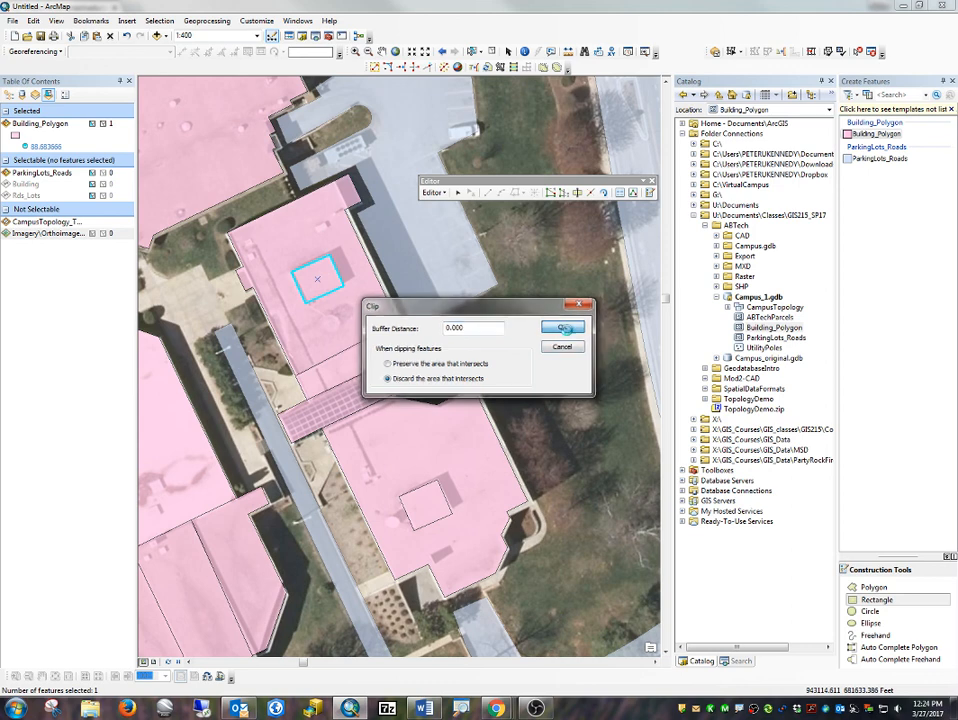
pyautogui.click(514, 320)
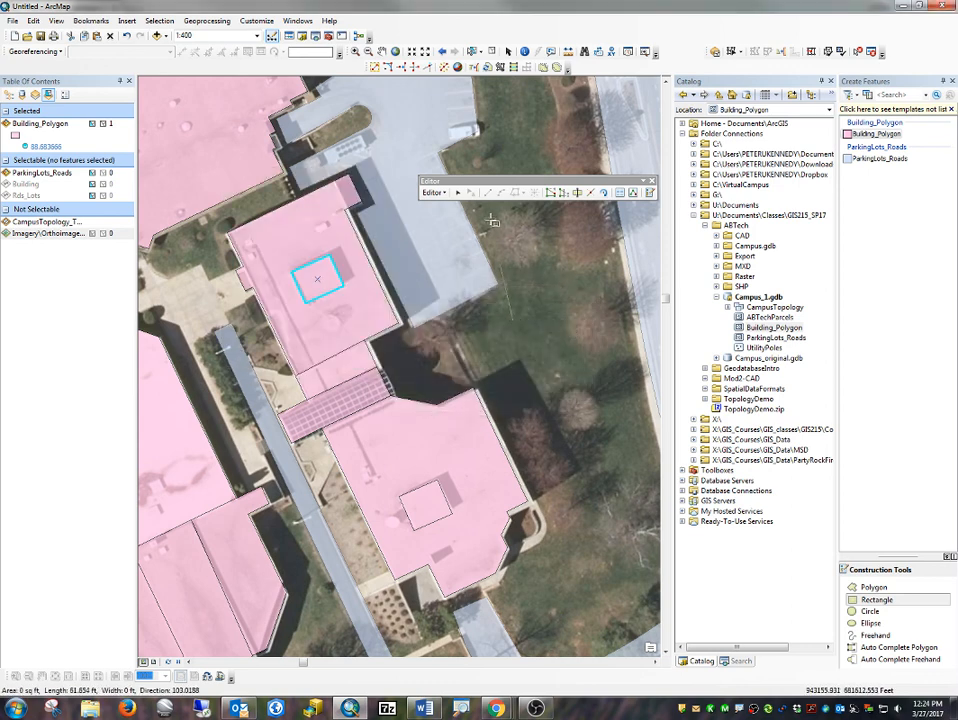
pyautogui.click(516, 265)
pyautogui.click(561, 268)
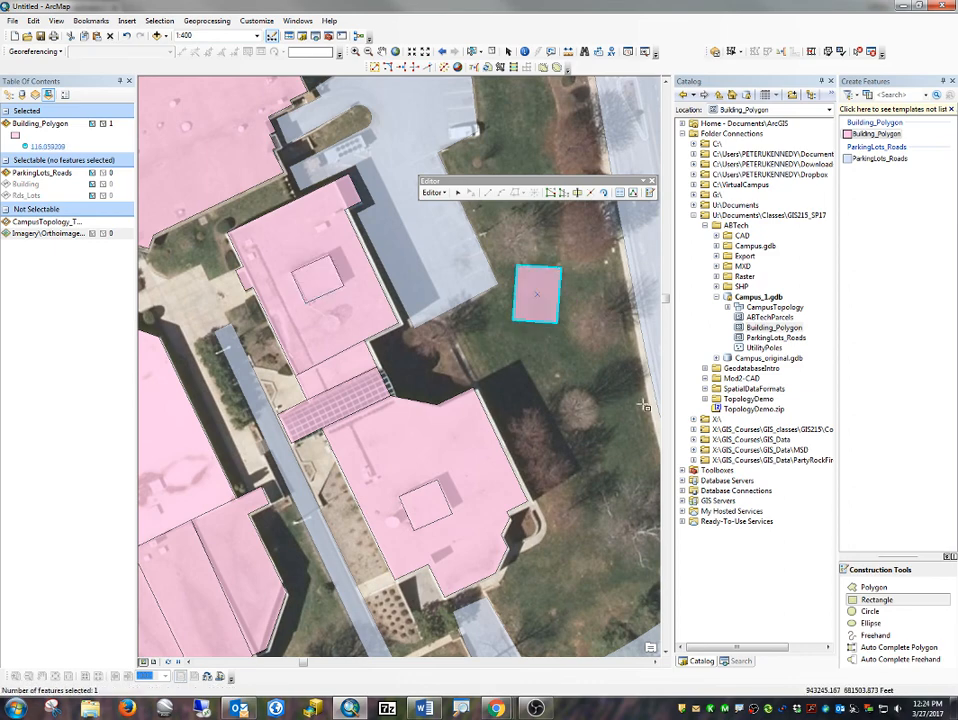
pyautogui.press('Delete')
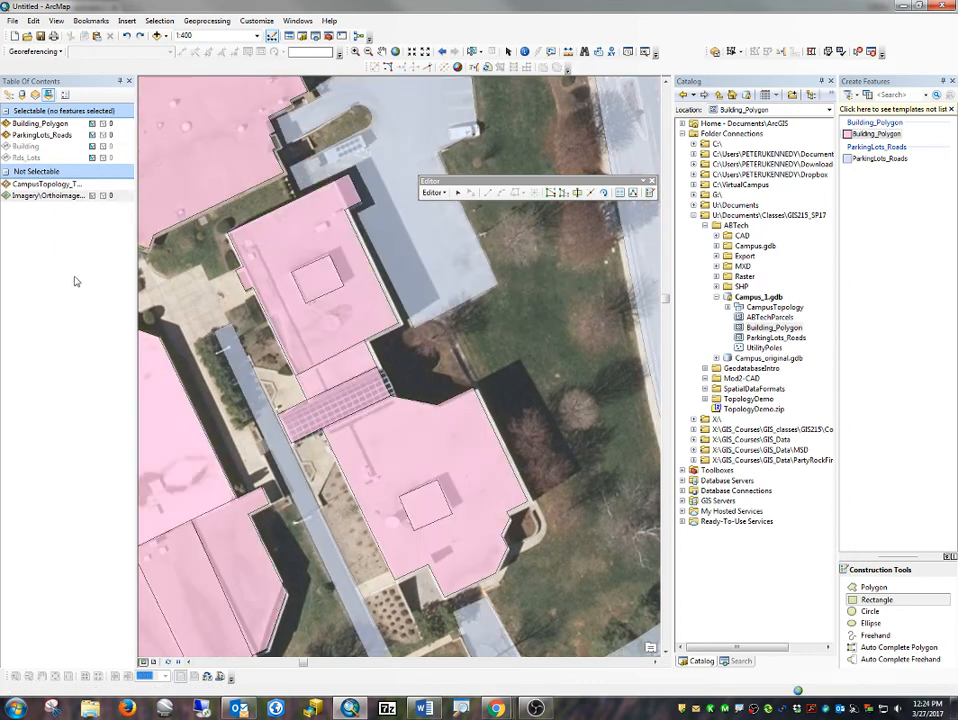
# Add the ABTechParcels feature class to the map and place it below ParkingLots_Roads in the drawing order.
pyautogui.click(8, 94)
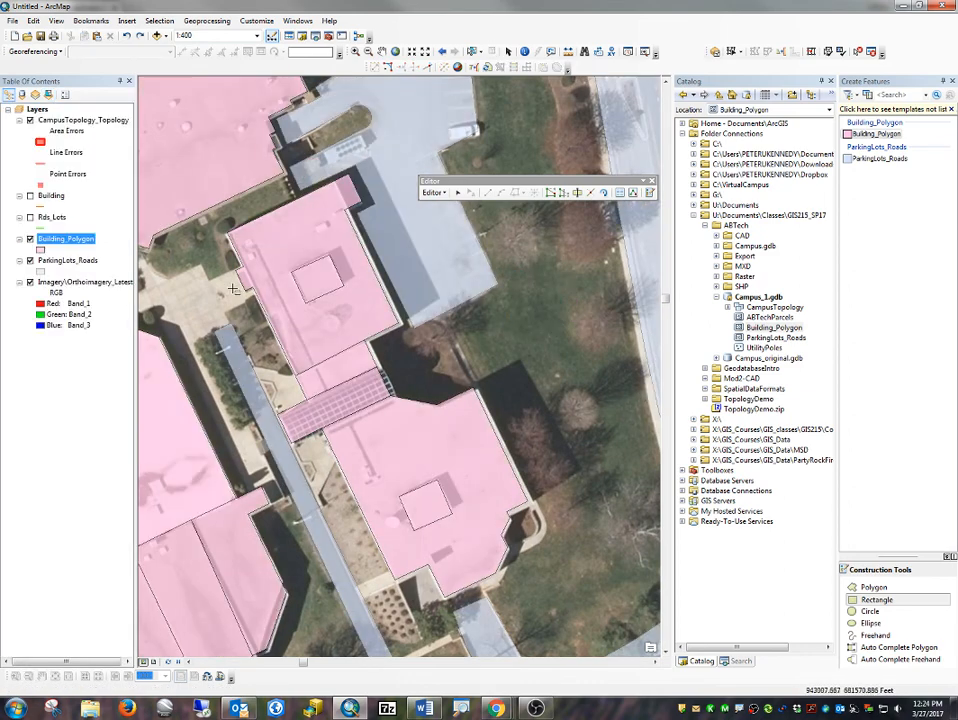
pyautogui.scroll(-2, 172, 280)
pyautogui.scroll(-2, 172, 280)
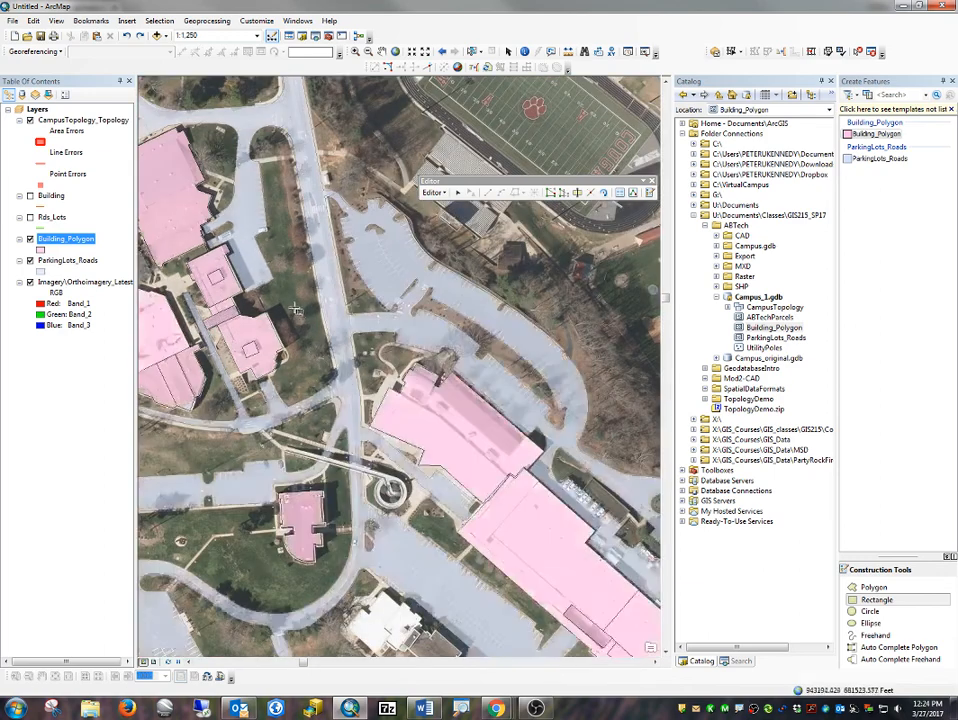
pyautogui.moveTo(296, 311); pyautogui.dragTo(512, 415)
pyautogui.scroll(-2, 512, 415)
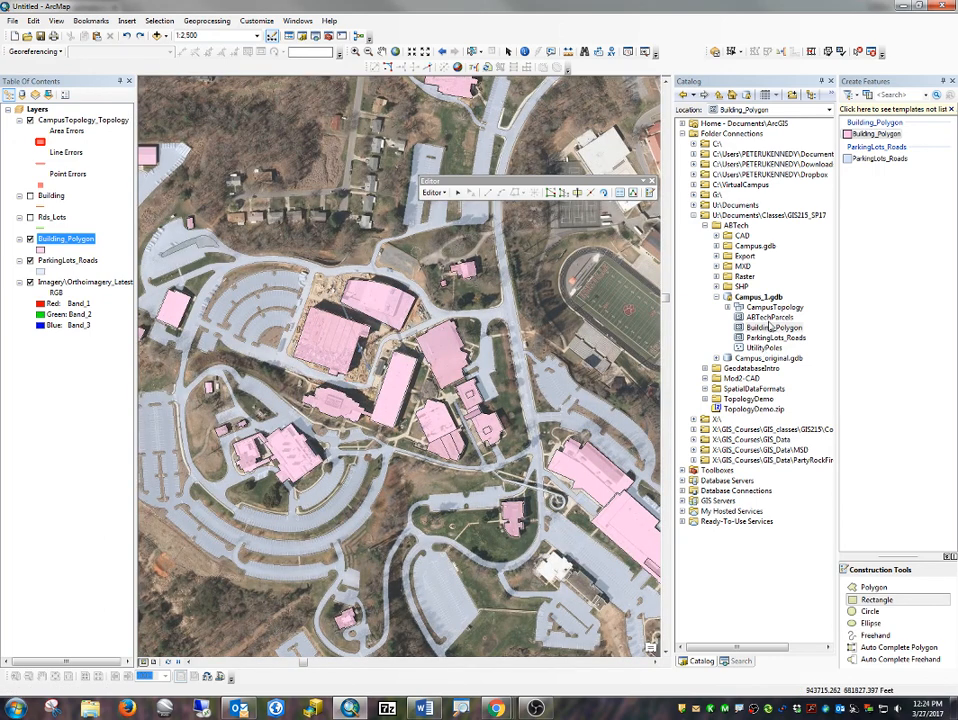
pyautogui.moveTo(770, 317)
pyautogui.mouseDown()
pyautogui.moveTo(580, 242)
pyautogui.moveTo(397, 206)
pyautogui.mouseUp()
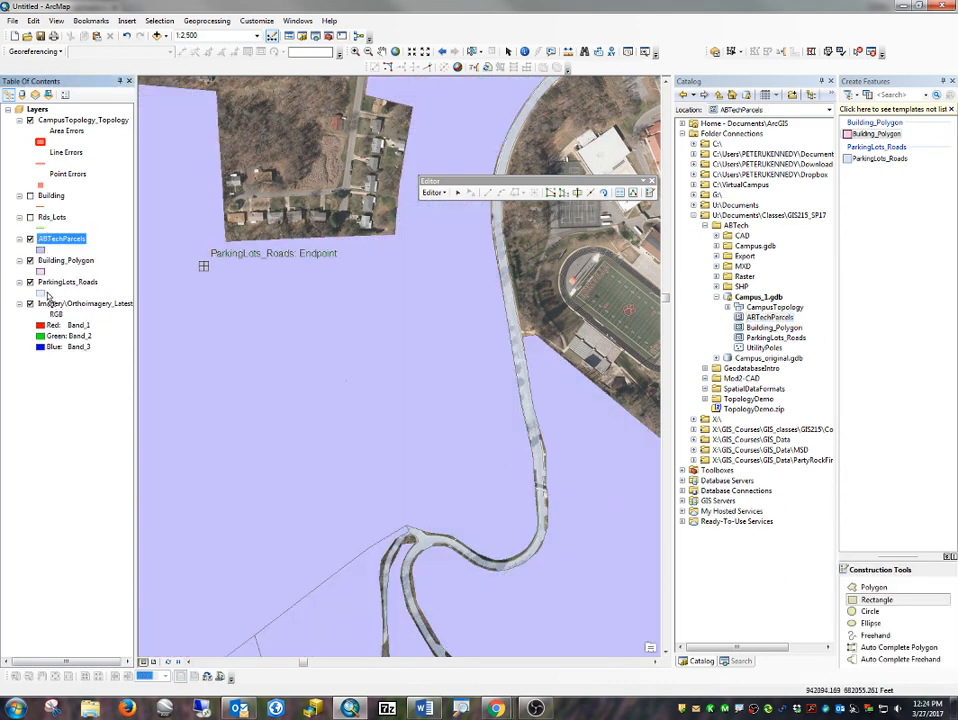
pyautogui.moveTo(60, 238); pyautogui.dragTo(47, 295)
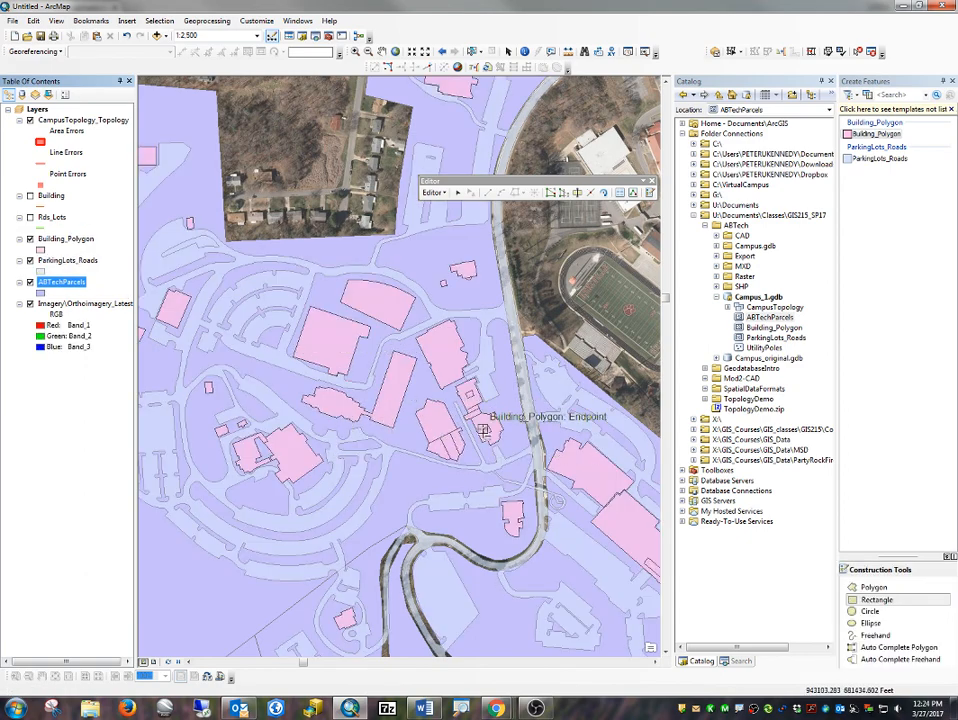
# Merge the north wing's rooftop block with its surrounding polygon, choosing the larger wing polygon as the feature to merge into.
pyautogui.scroll(-2, 483, 430)
pyautogui.scroll(8, 483, 430)
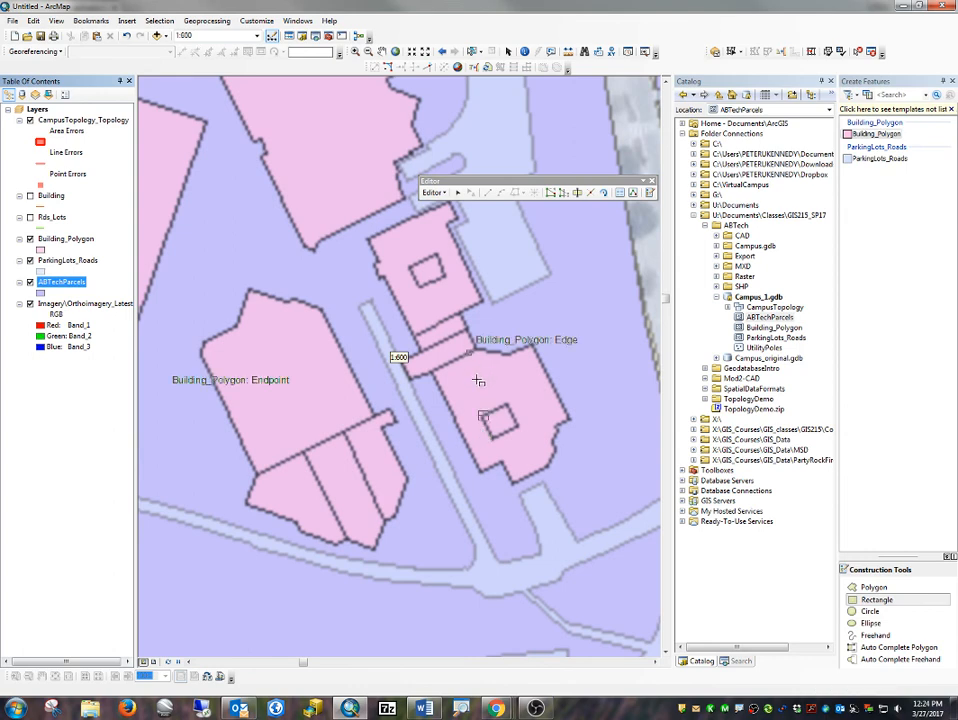
pyautogui.click(458, 196)
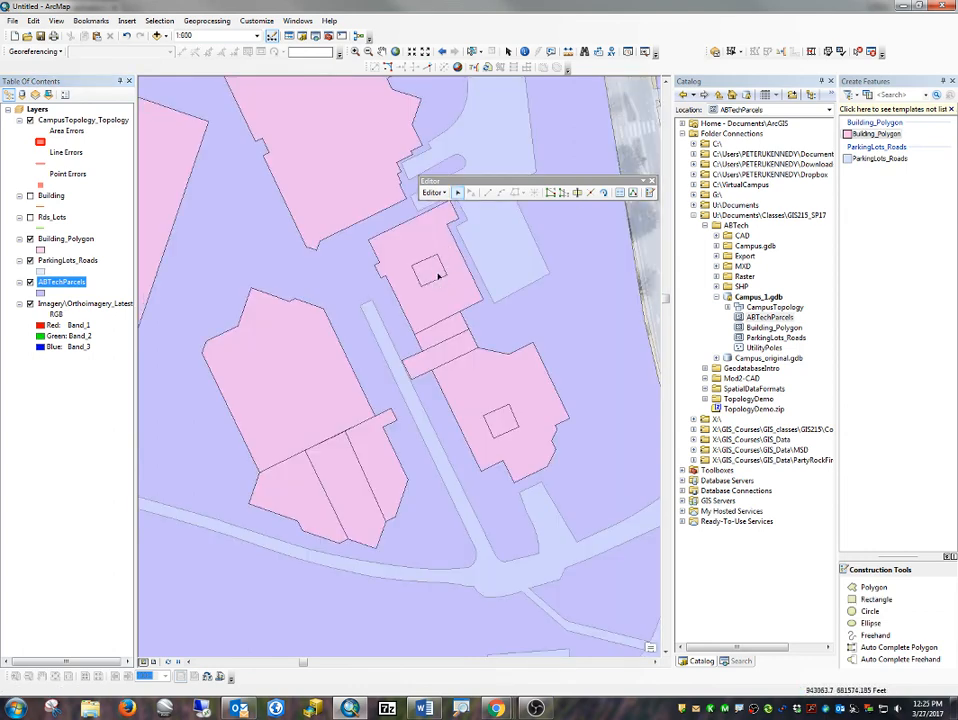
pyautogui.click(438, 276)
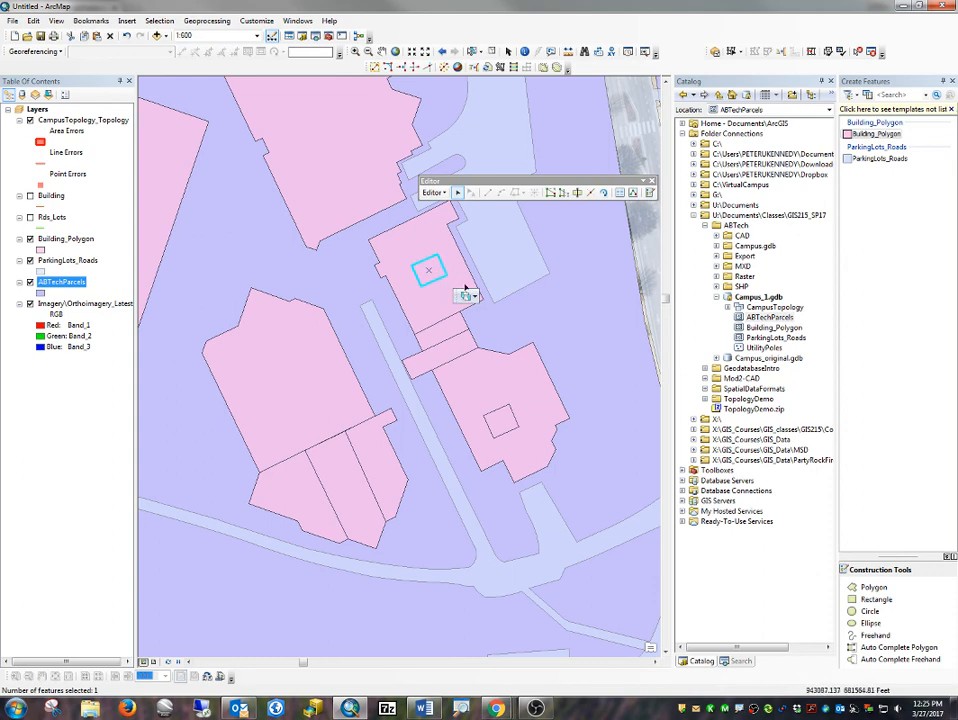
pyautogui.keyDown('shift'); pyautogui.click(464, 286); pyautogui.keyUp('shift')
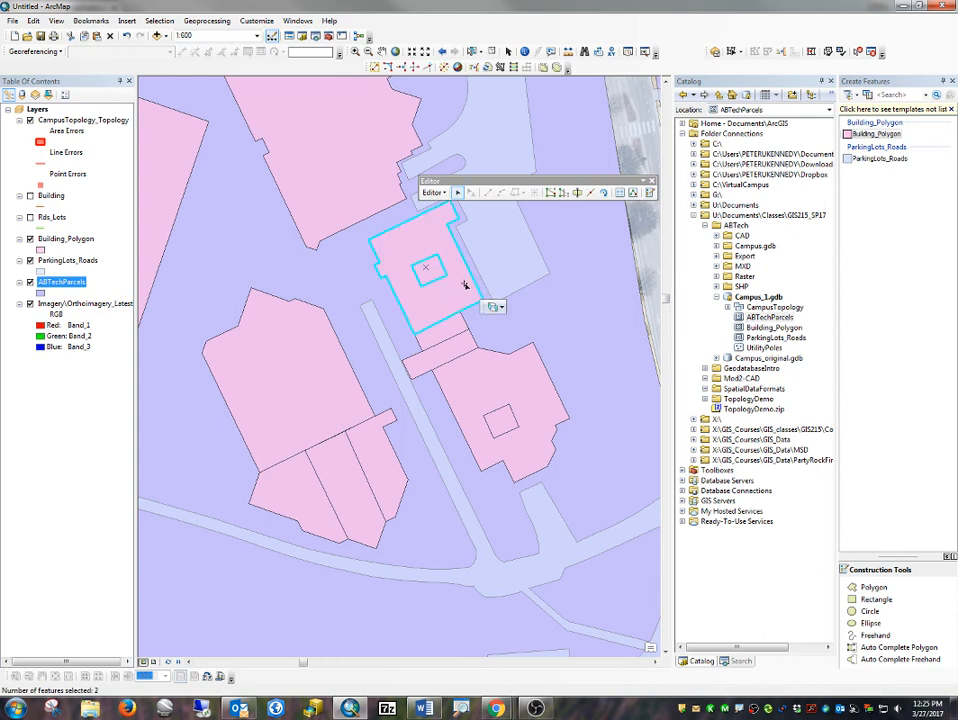
pyautogui.click(433, 192)
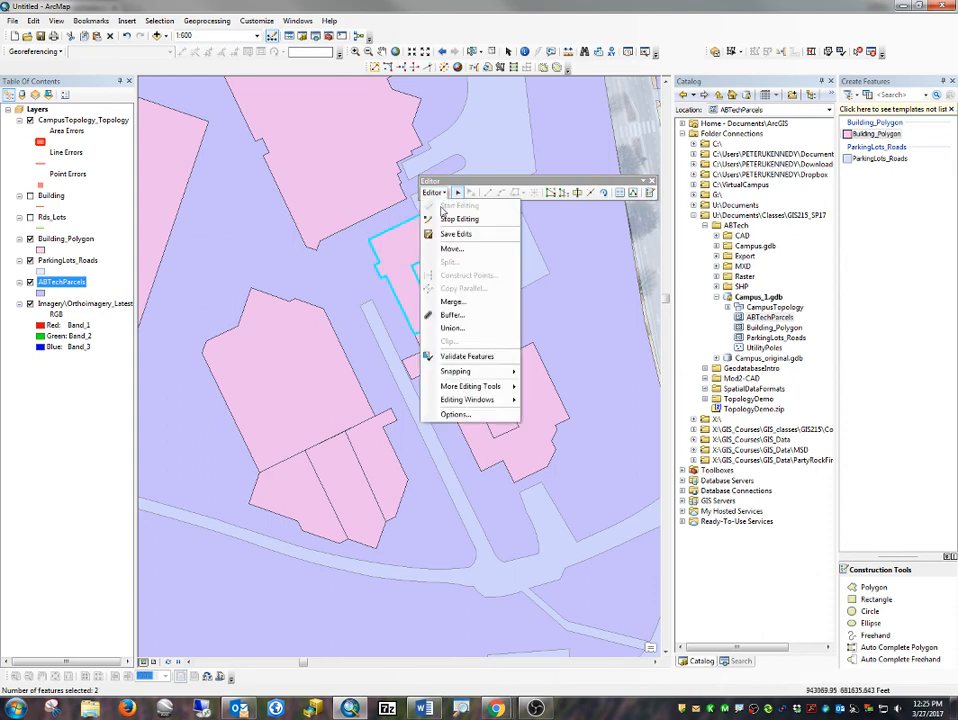
pyautogui.click(452, 301)
pyautogui.click(428, 341)
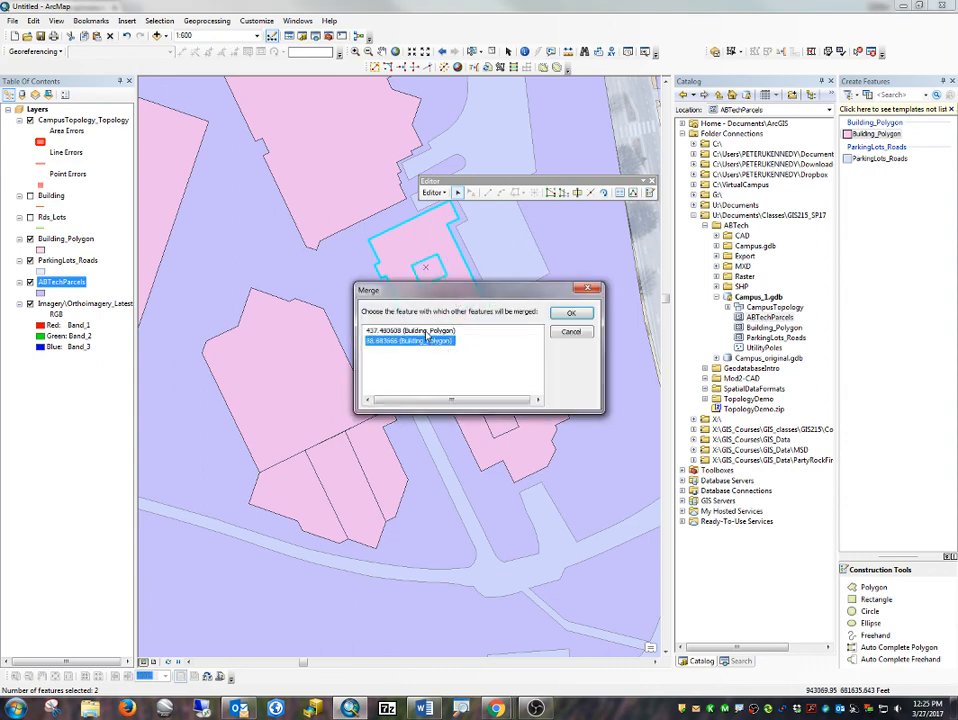
pyautogui.click(415, 330)
pyautogui.click(563, 313)
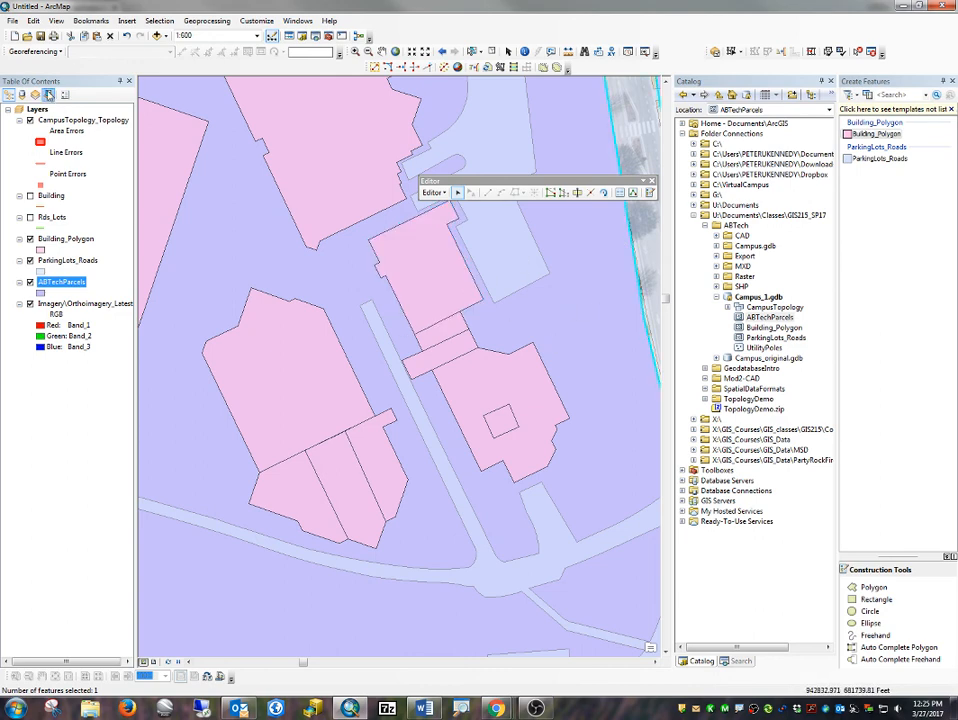
# Make the ABTechParcels layer non-selectable and clear its selected parcel.
pyautogui.click(64, 95)
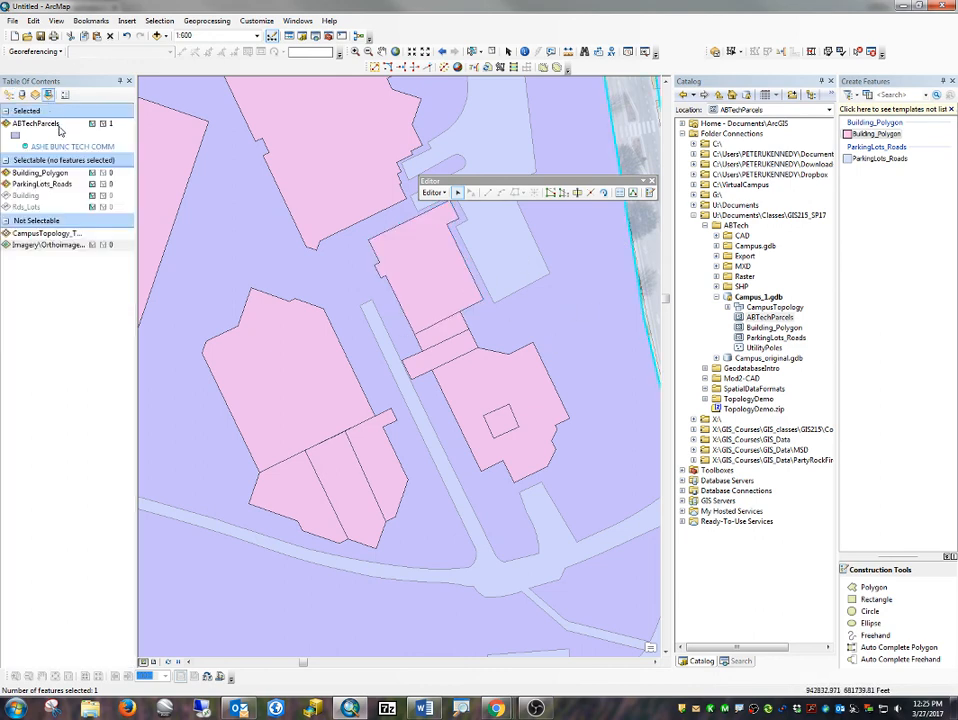
pyautogui.click(92, 123)
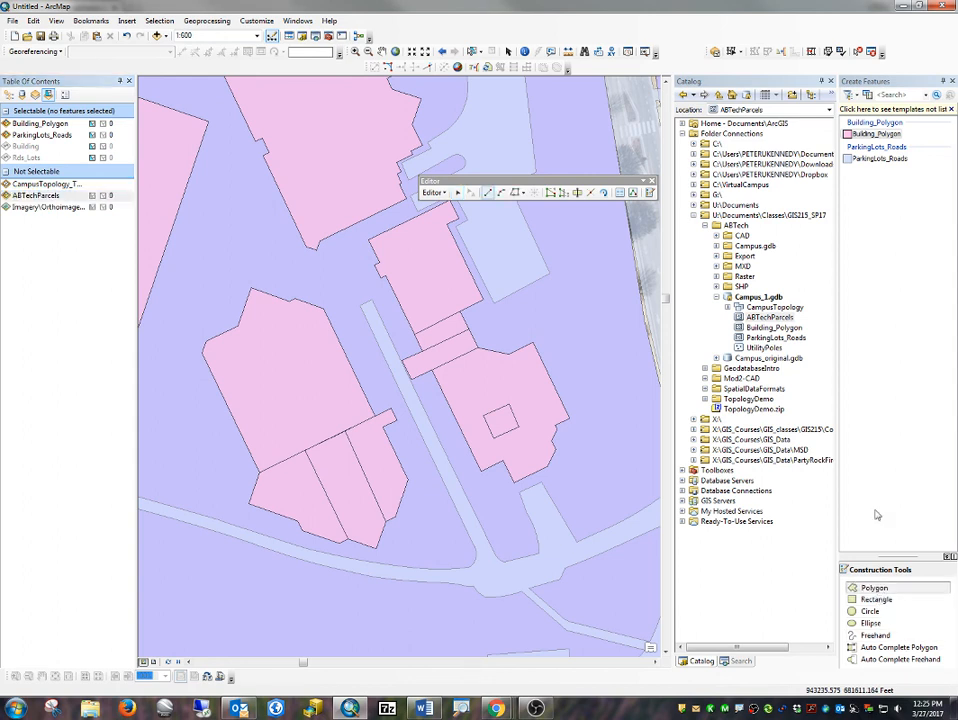
# Draw a small four-sided Building_Polygon feature, about 85 ft in perimeter, inside the north wing polygon.
pyautogui.click(876, 133)
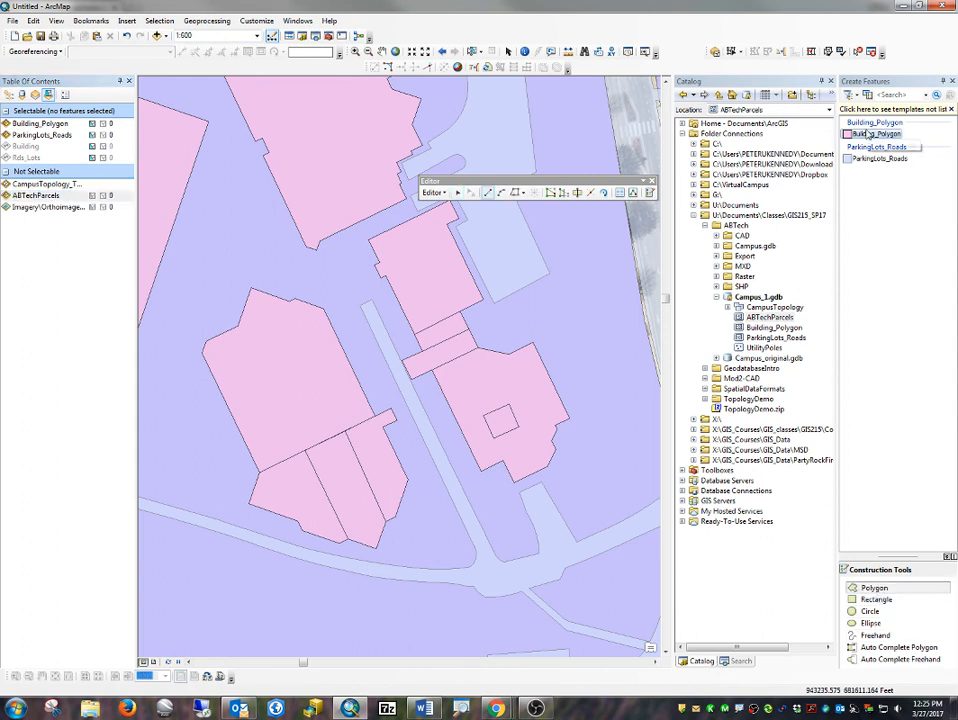
pyautogui.click(411, 265)
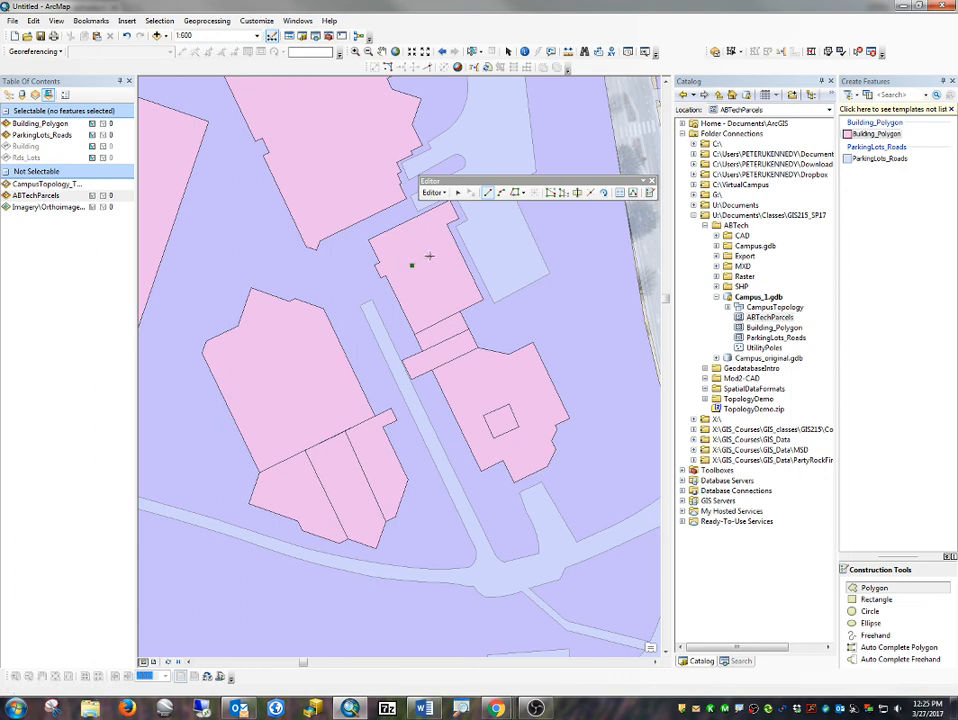
pyautogui.click(428, 258)
pyautogui.click(441, 283)
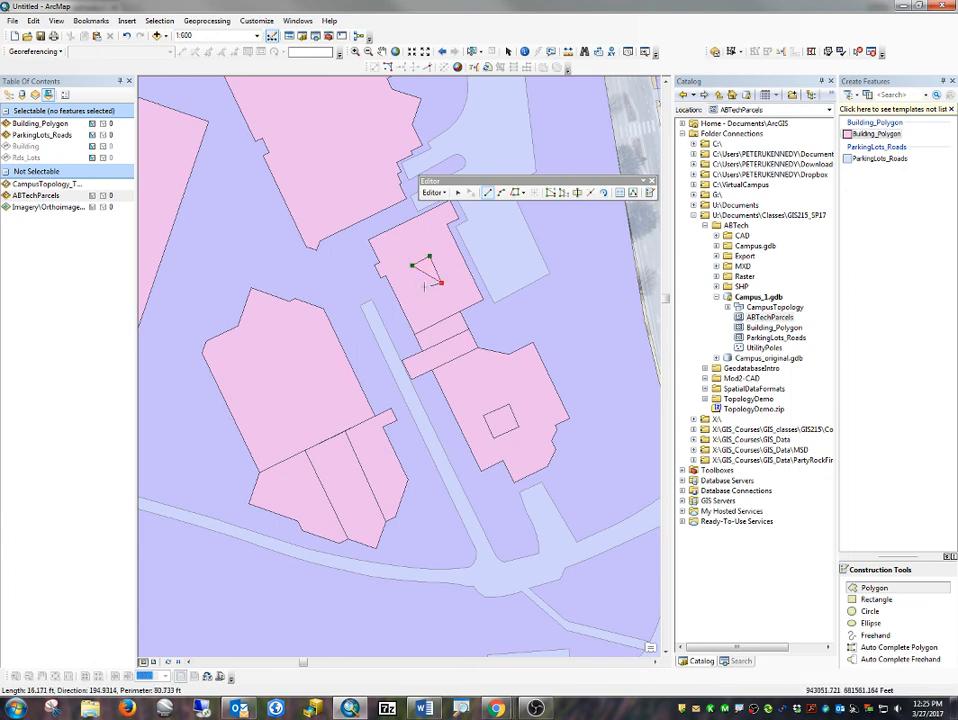
pyautogui.doubleClick(420, 289)
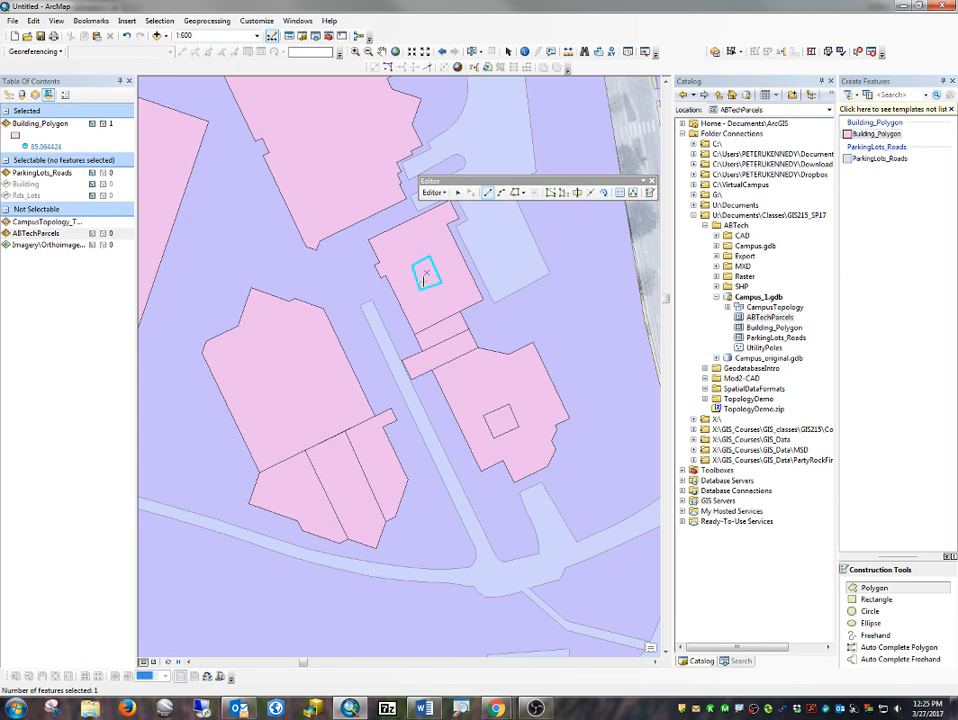
# Clip the wing with the new small polygon at 0 buffer distance, discarding the intersecting area, and hide Building_Polygon to check the layers beneath.
pyautogui.click(433, 192)
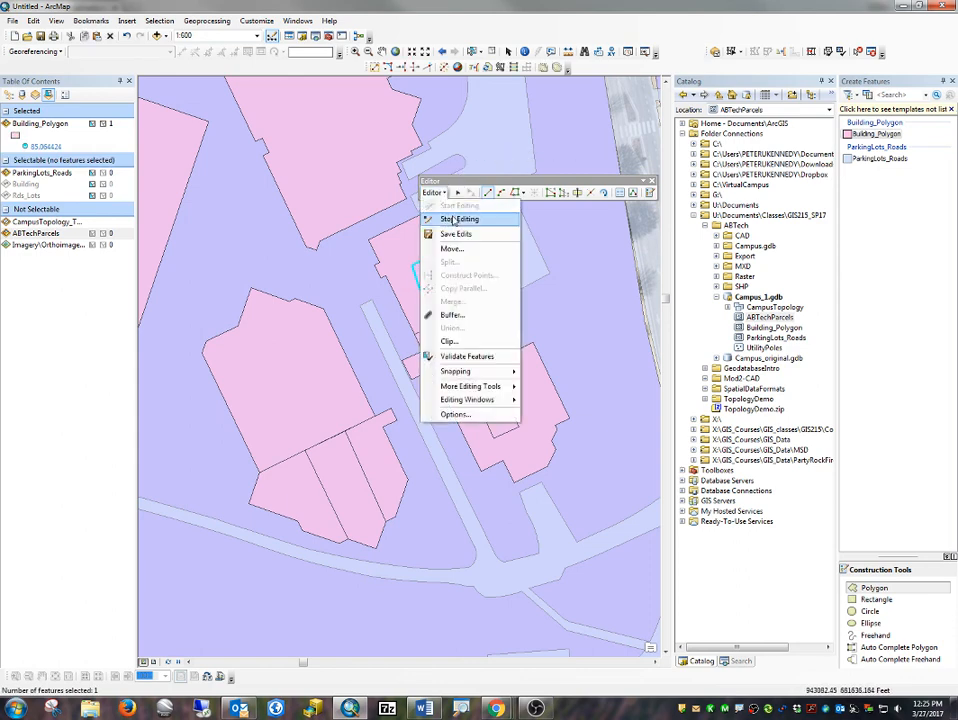
pyautogui.click(450, 341)
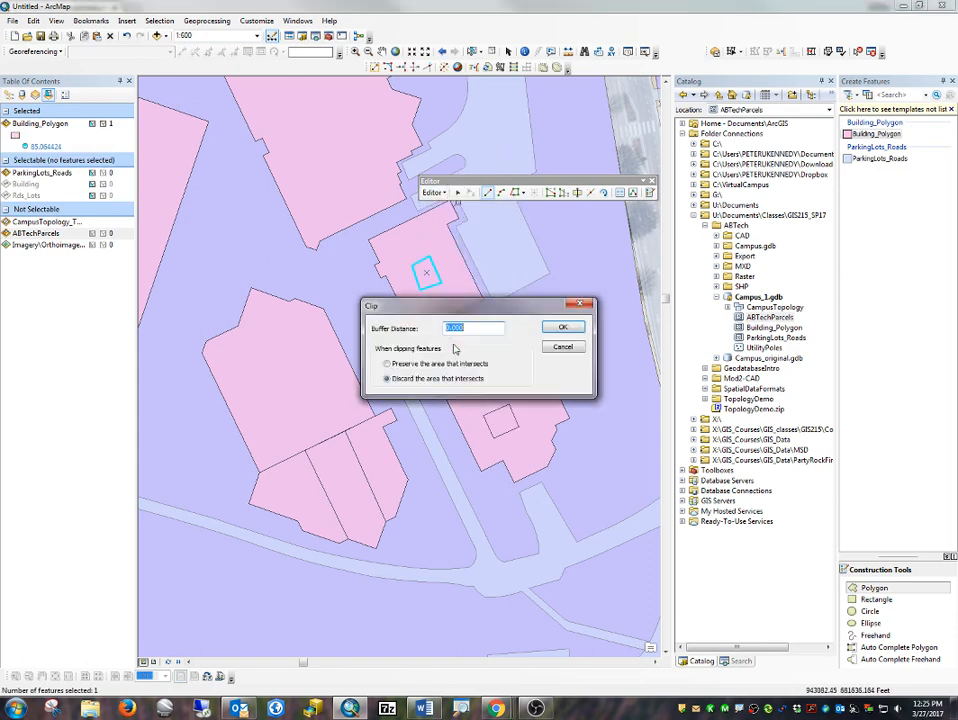
pyautogui.click(562, 328)
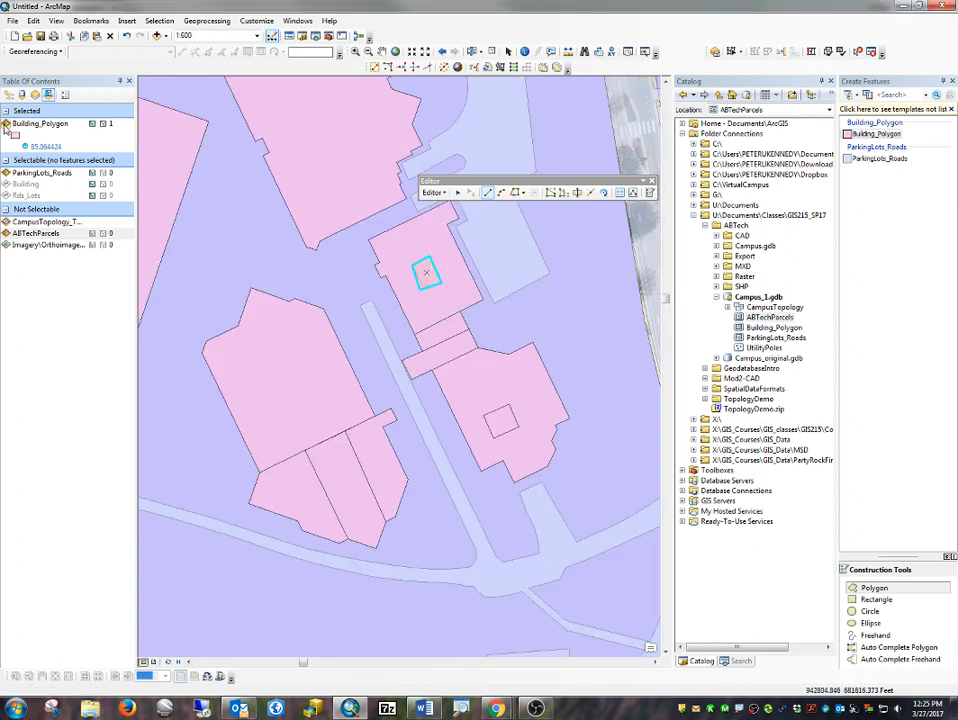
pyautogui.click(8, 95)
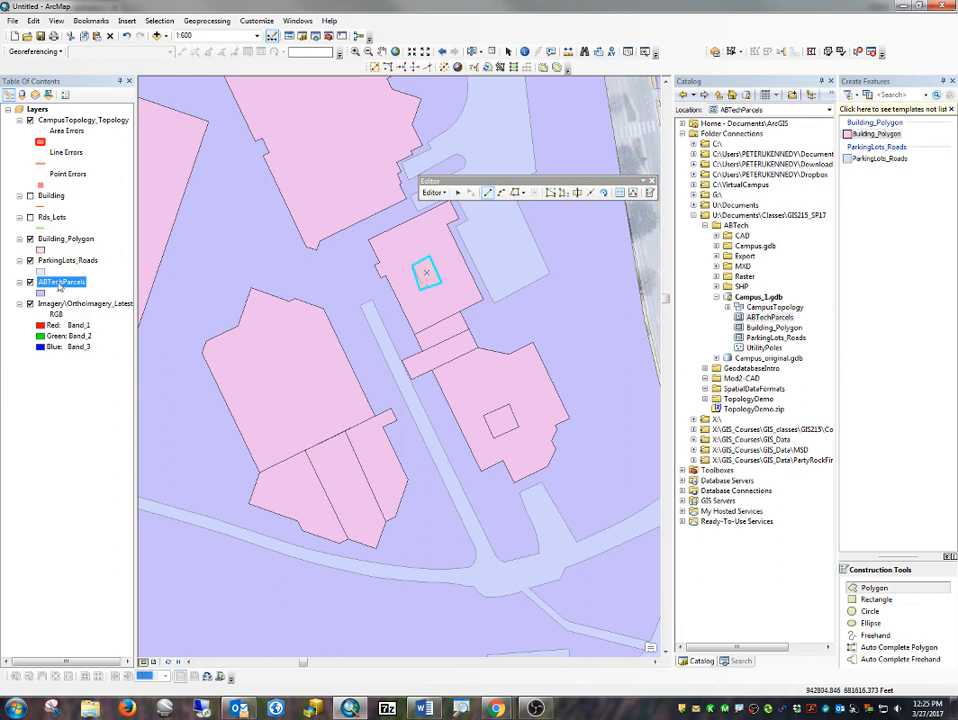
pyautogui.click(30, 239)
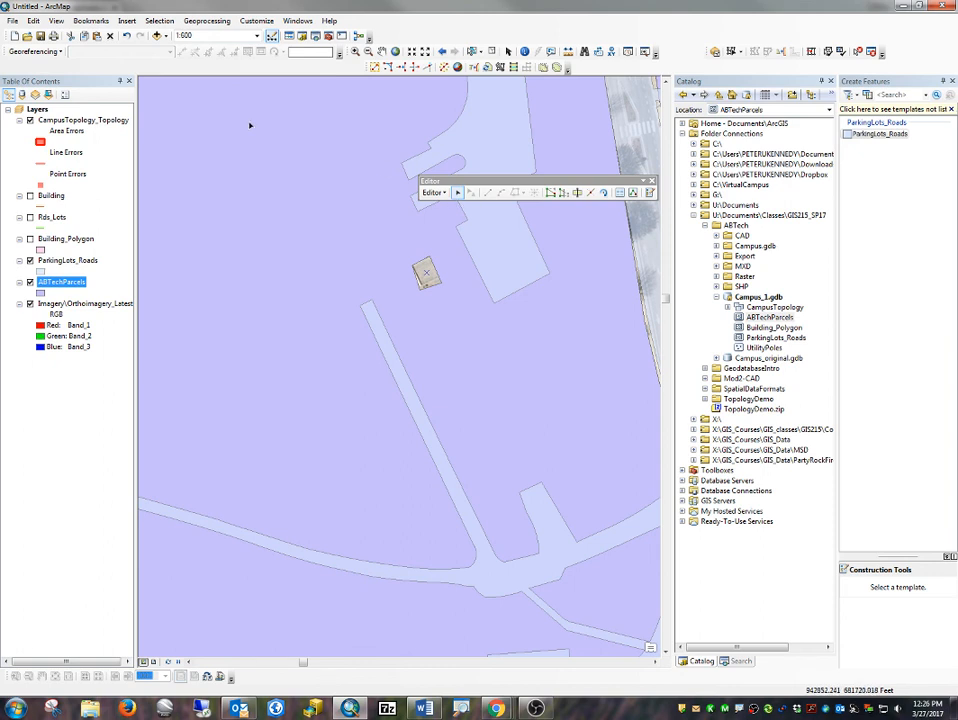
# Undo the last clip, the small polygon's creation and the earlier merge of the rooftop block.
pyautogui.click(33, 20)
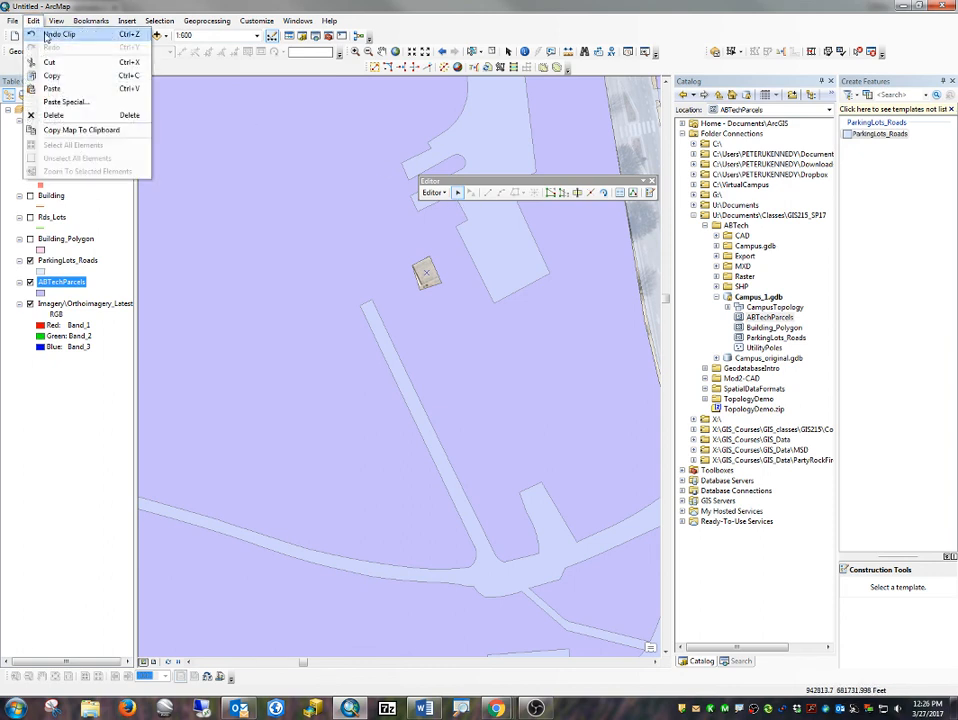
pyautogui.click(36, 30)
pyautogui.click(33, 21)
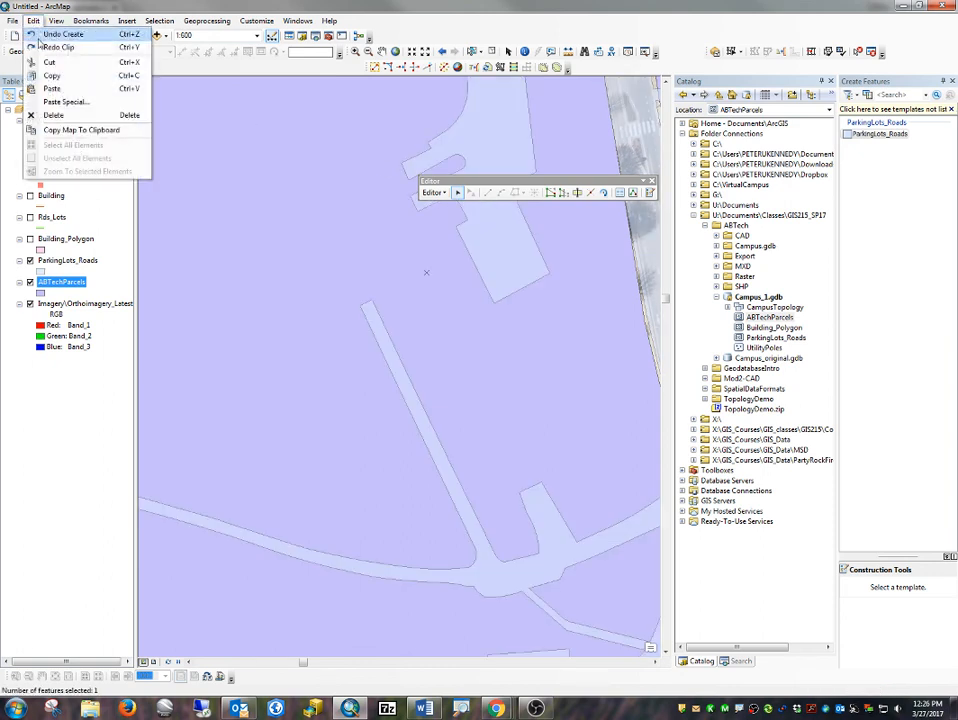
pyautogui.click(38, 36)
pyautogui.click(33, 21)
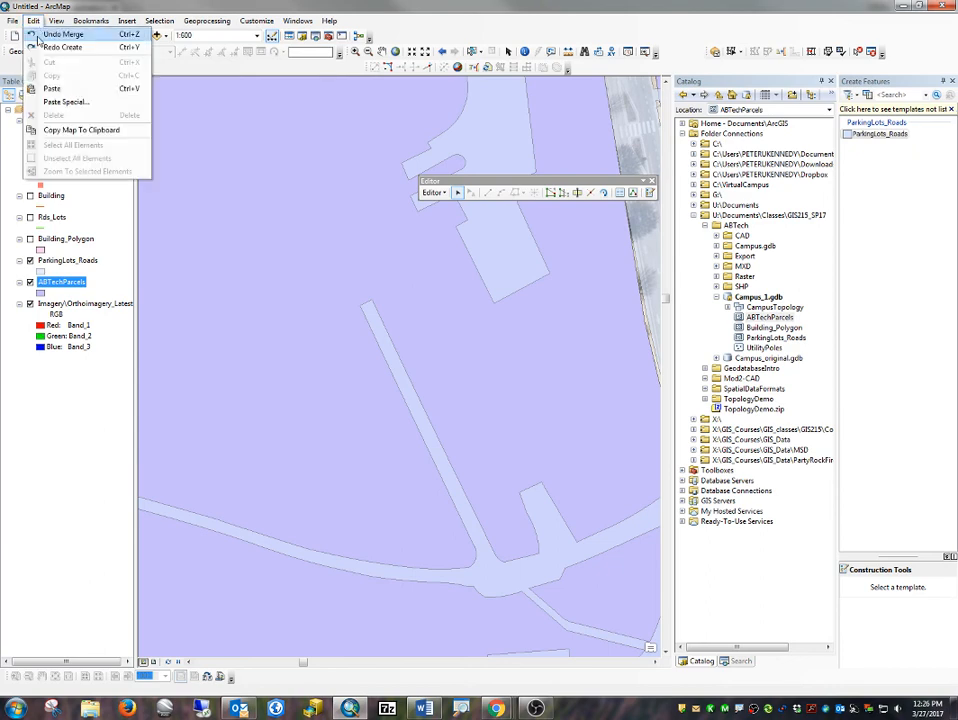
pyautogui.click(38, 36)
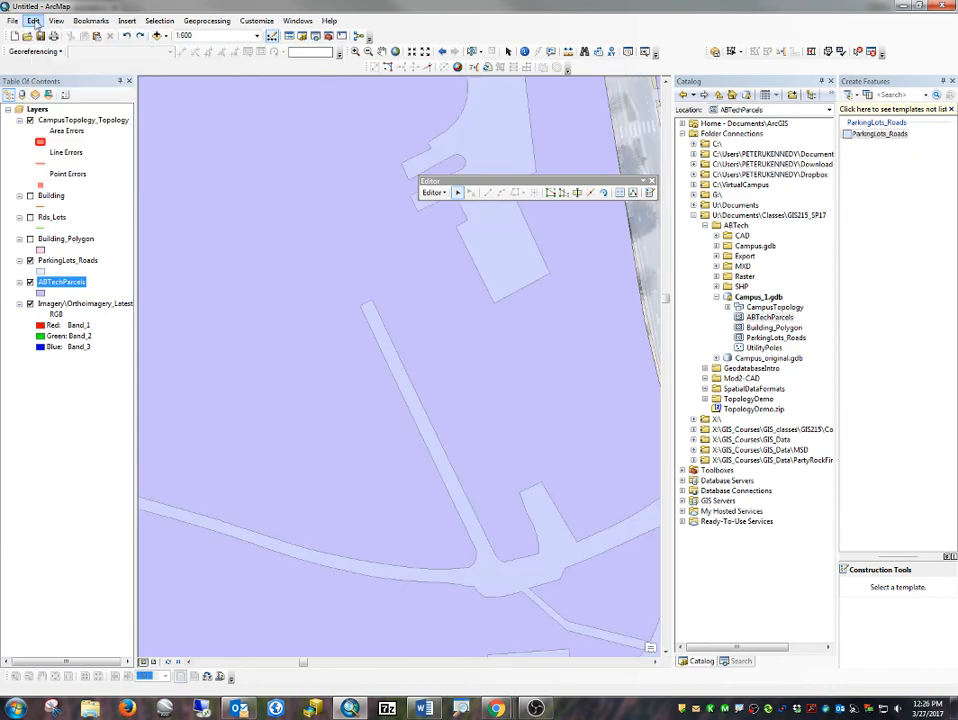
# Show the Building_Polygon layer again and hide ABTechParcels so the orthoimagery is visible beneath the buildings.
pyautogui.click(30, 239)
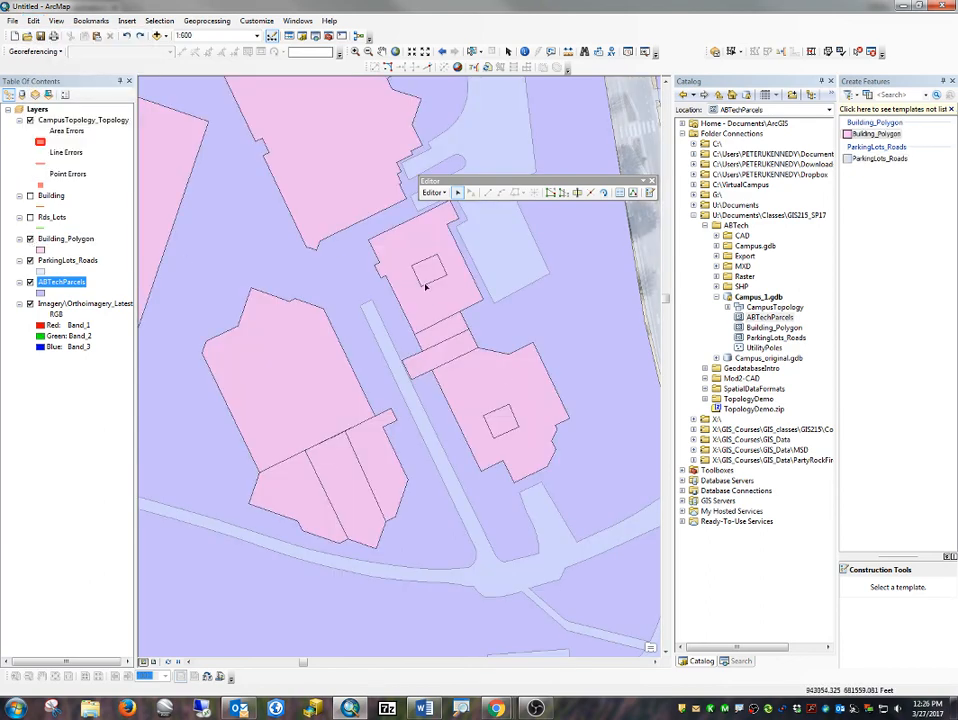
pyautogui.click(30, 282)
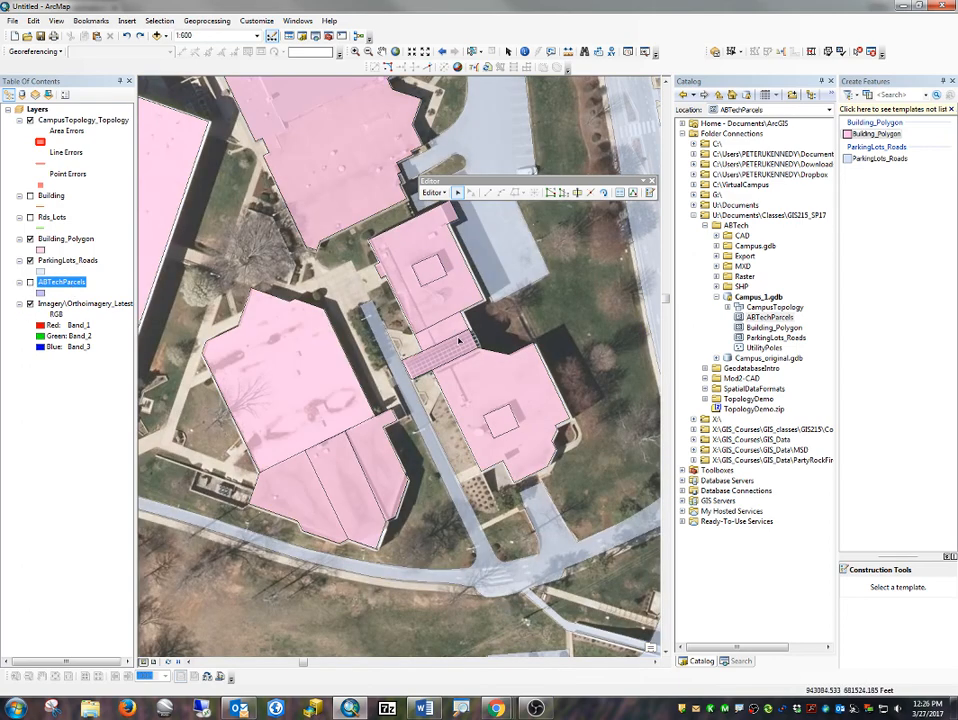
# Examine the attributes of the north wing, the two connecting sections and the north rooftop block.
pyautogui.click(455, 292)
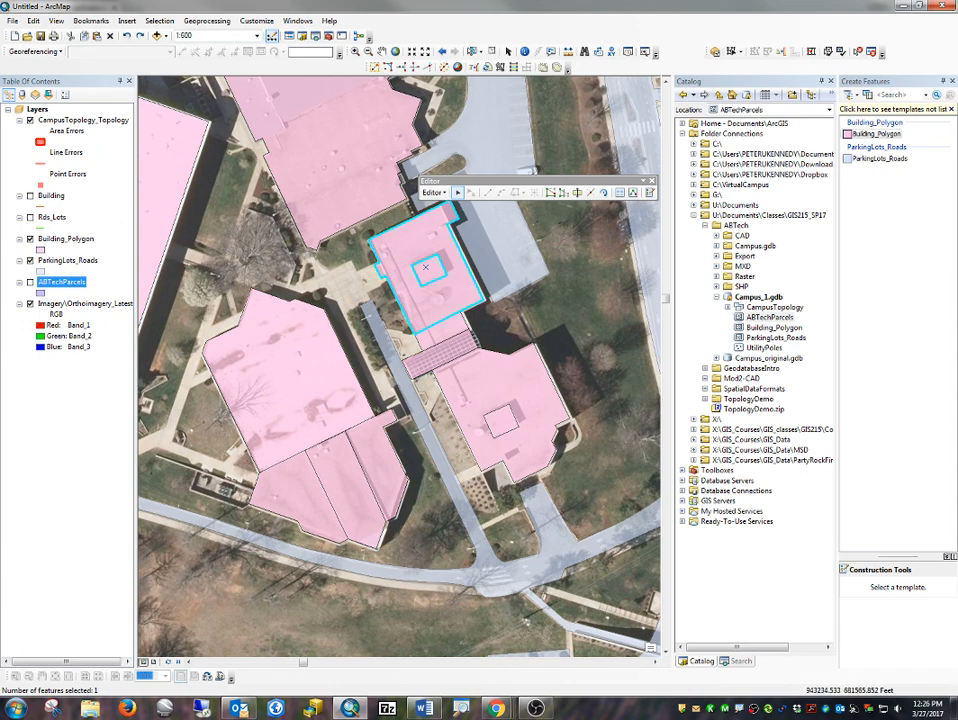
pyautogui.moveTo(957, 118); pyautogui.dragTo(762, 85)
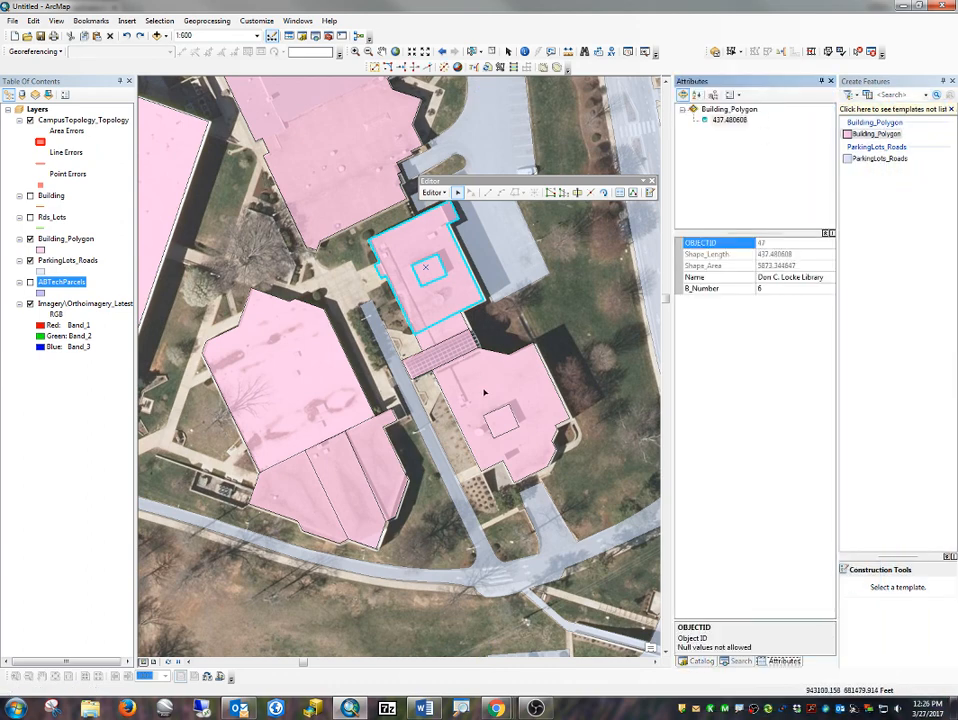
pyautogui.click(458, 345)
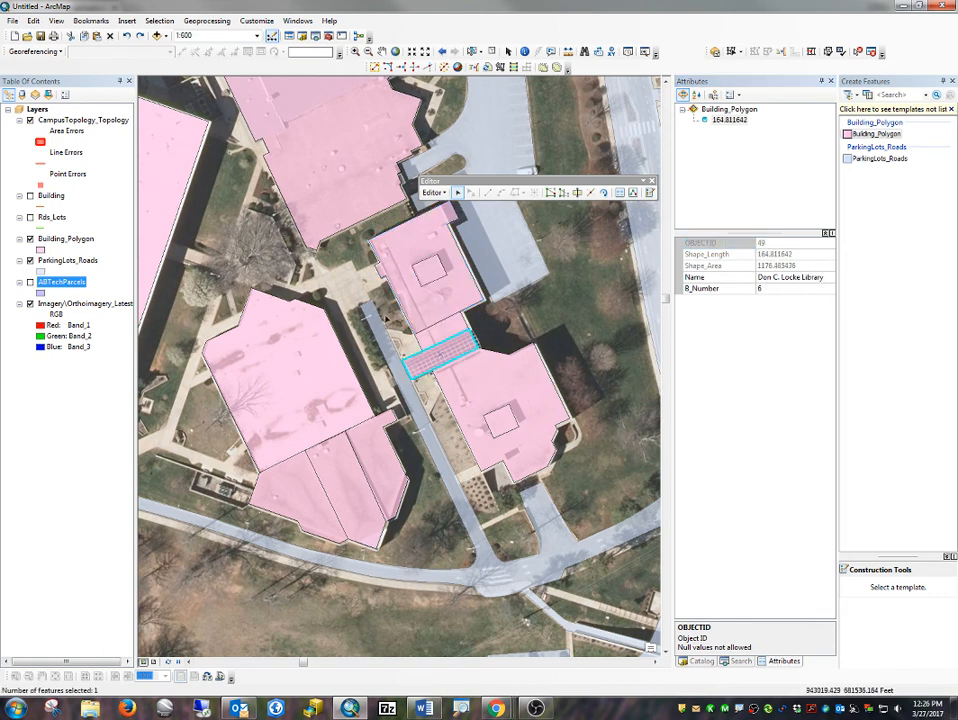
pyautogui.click(440, 333)
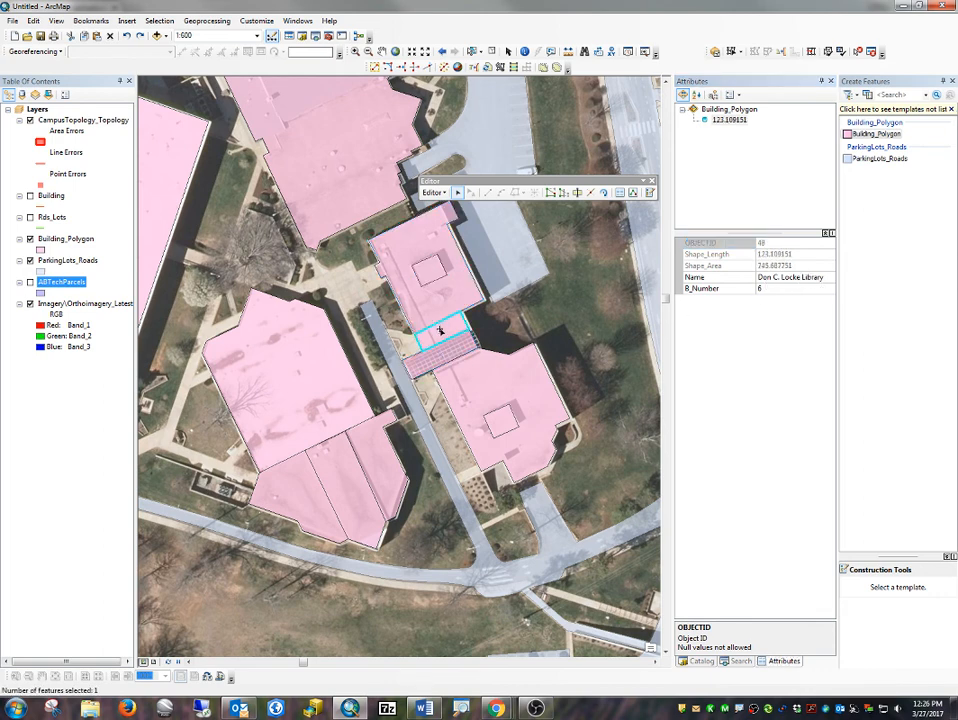
pyautogui.click(448, 312)
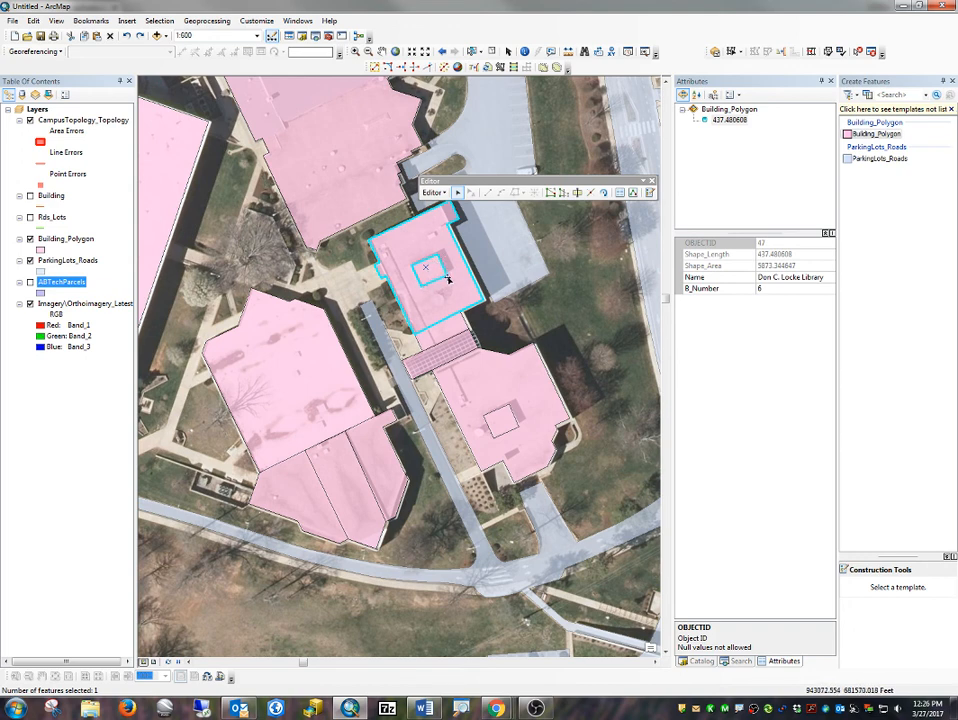
pyautogui.click(430, 271)
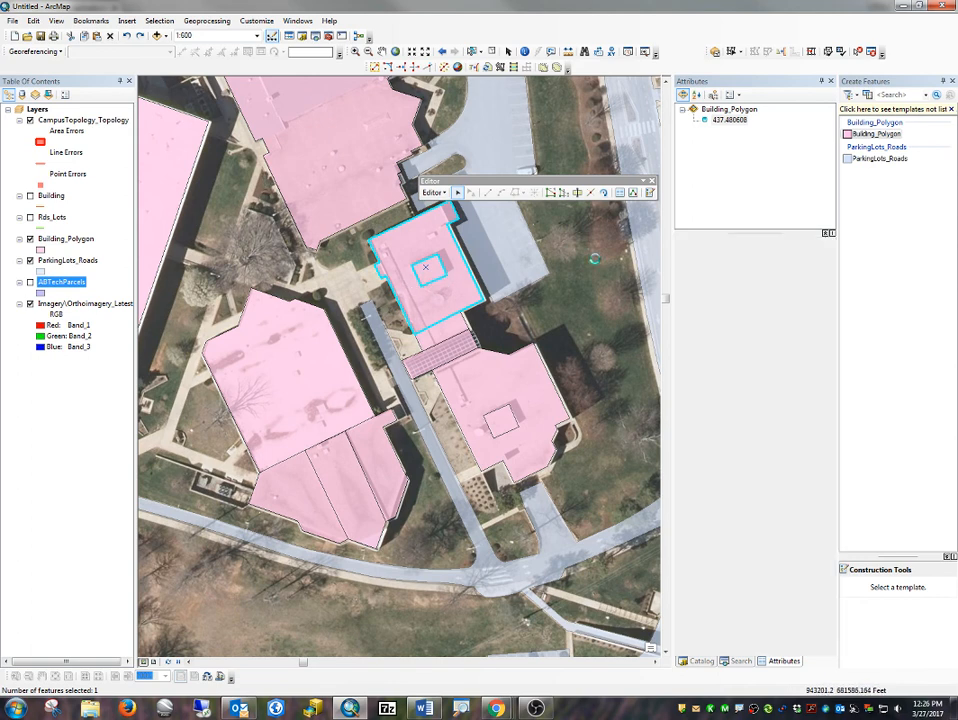
pyautogui.click(425, 273)
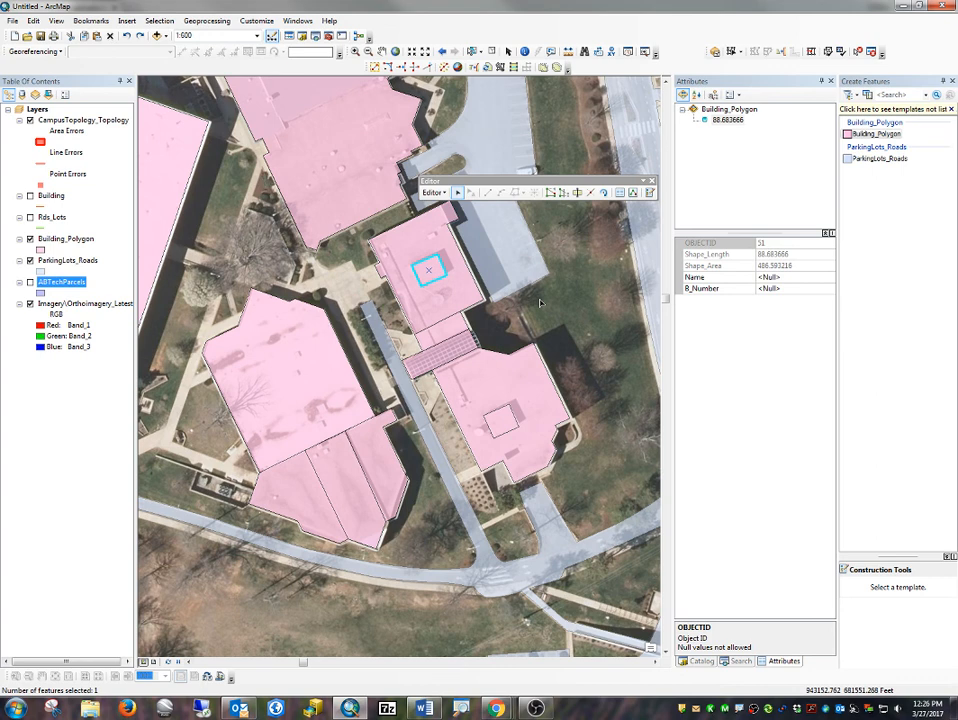
# Copy the north wing's attributes and paste them onto its rooftop block polygon.
pyautogui.click(465, 291)
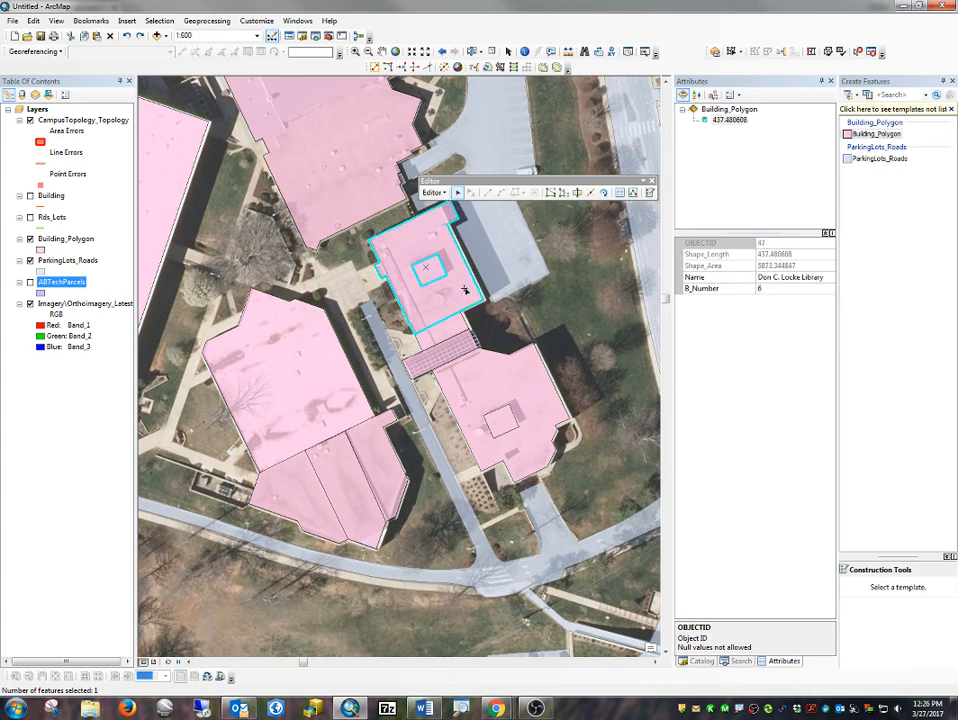
pyautogui.rightClick(742, 121)
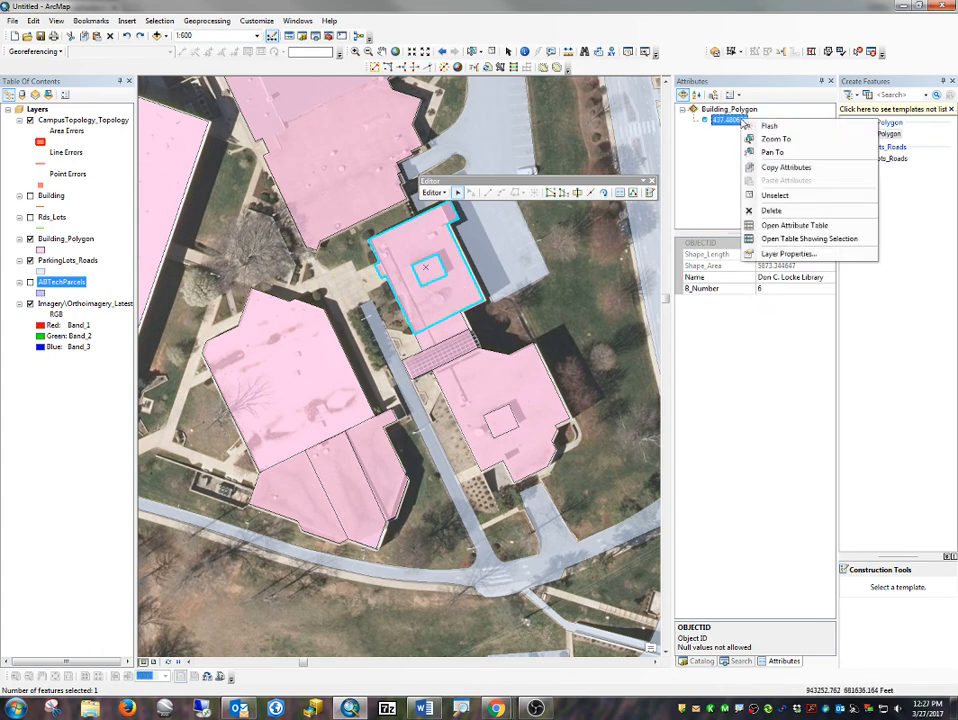
pyautogui.click(795, 167)
pyautogui.click(430, 268)
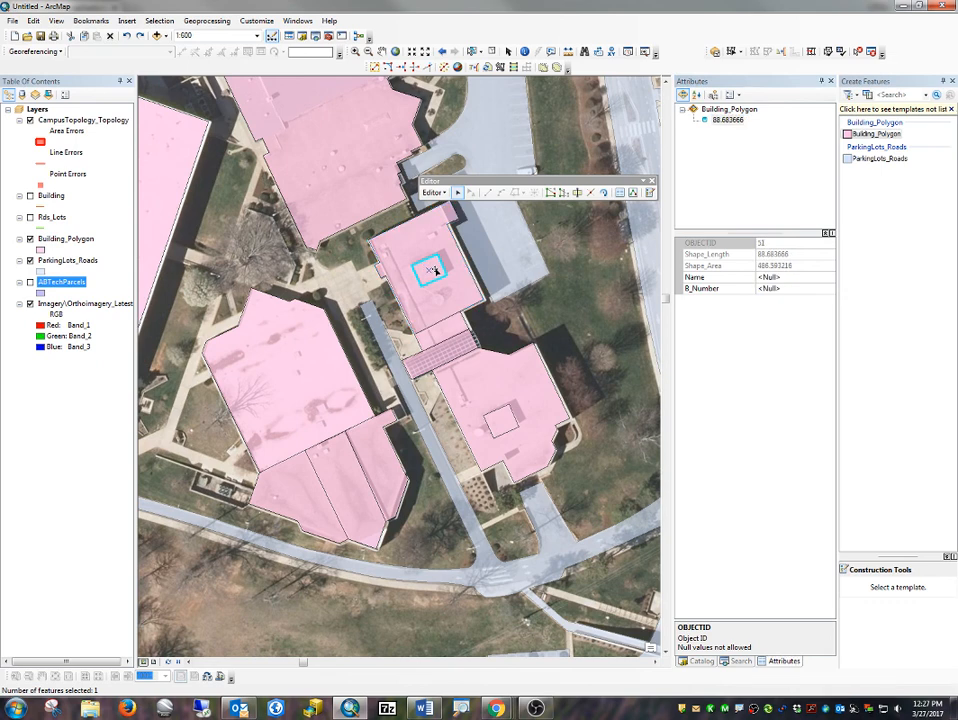
pyautogui.rightClick(732, 121)
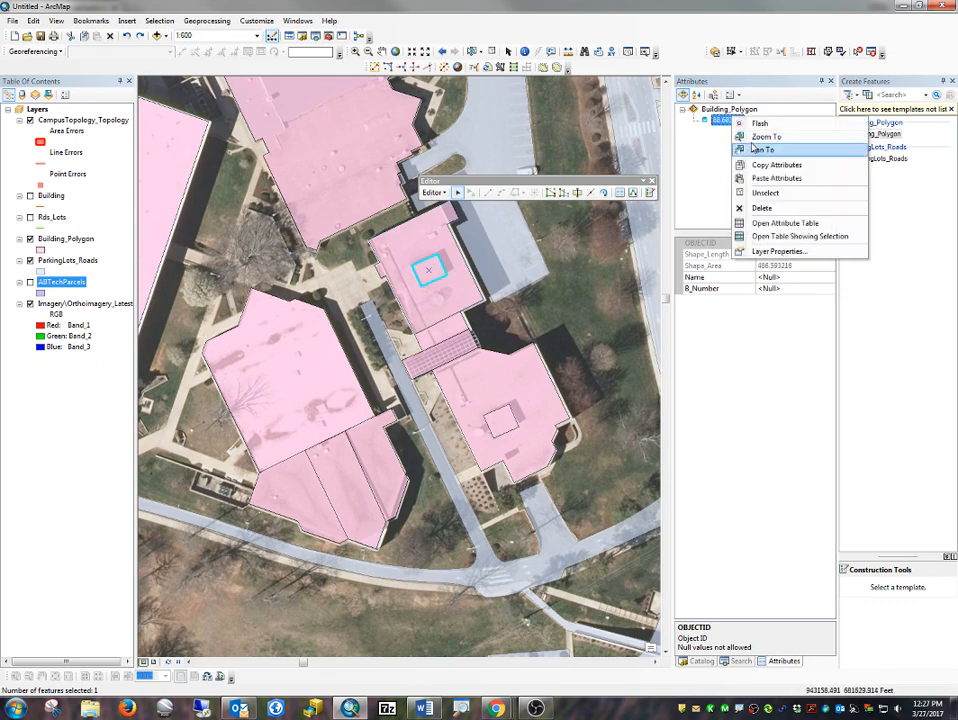
pyautogui.click(763, 179)
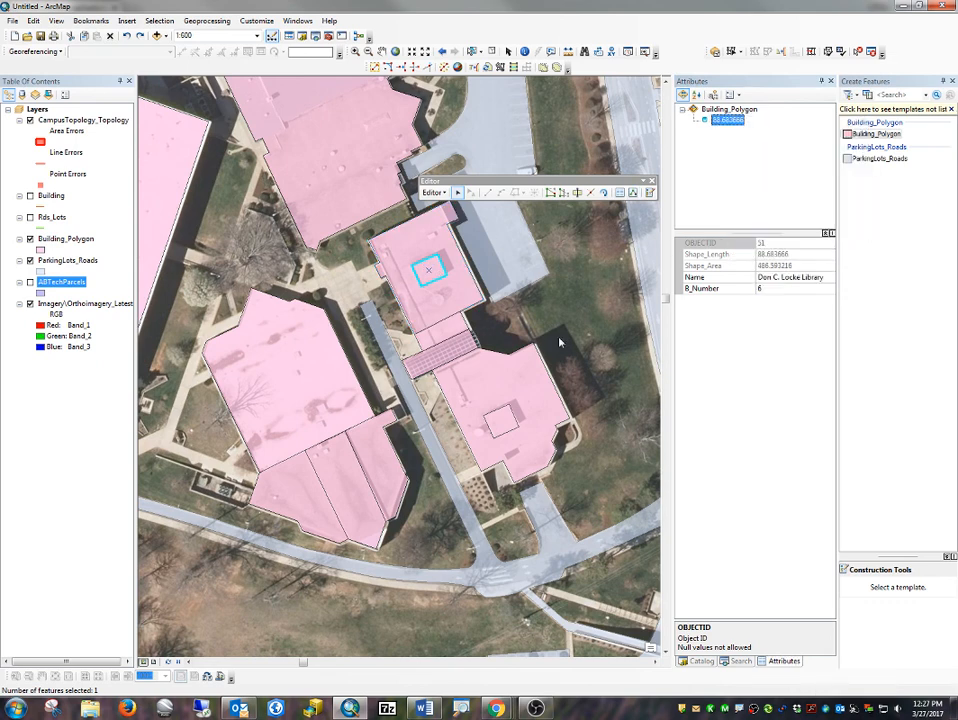
# Paste the copied library attributes onto the south wing's rooftop block and clear the selection.
pyautogui.click(497, 424)
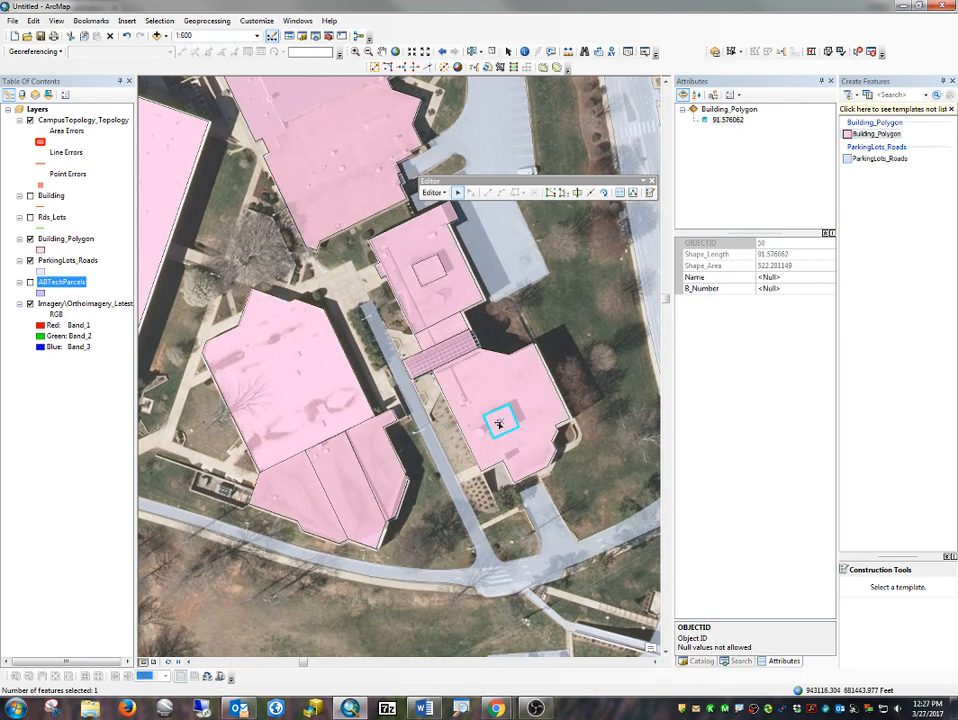
pyautogui.rightClick(722, 120)
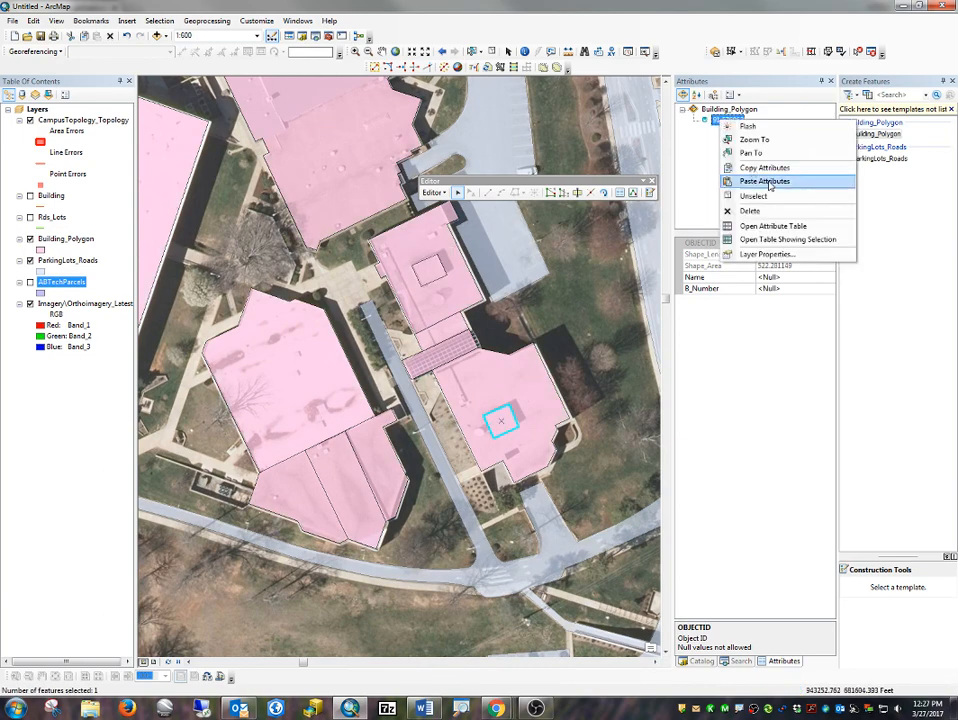
pyautogui.click(768, 184)
pyautogui.click(524, 346)
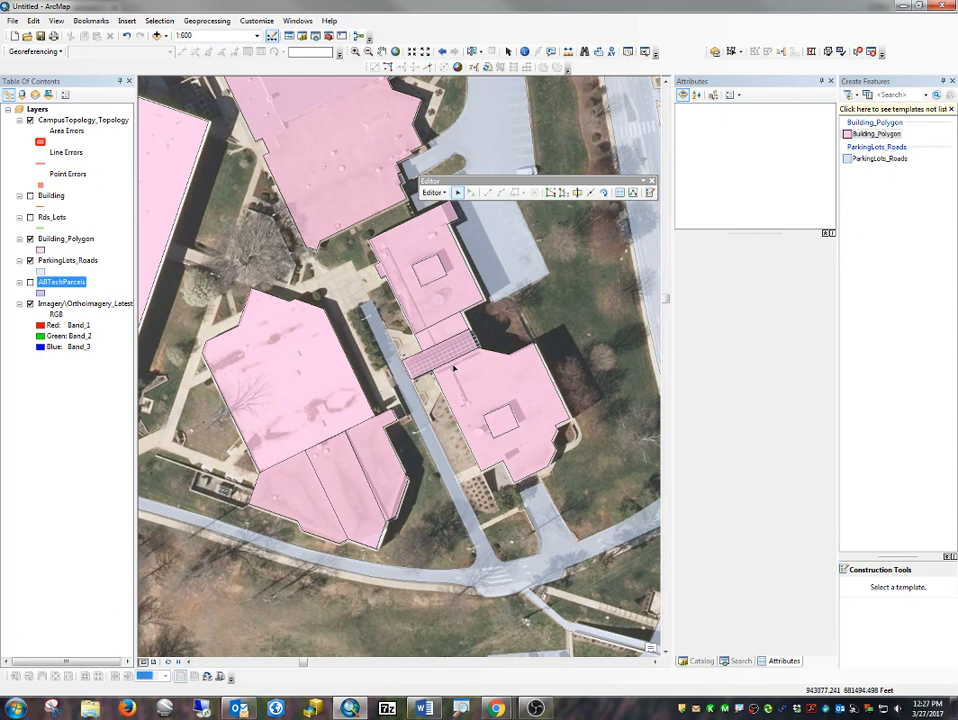
# Cut the curved-edge building north of the construction site along the three inner sides of its raised central roof section.
pyautogui.scroll(-2, 405, 526)
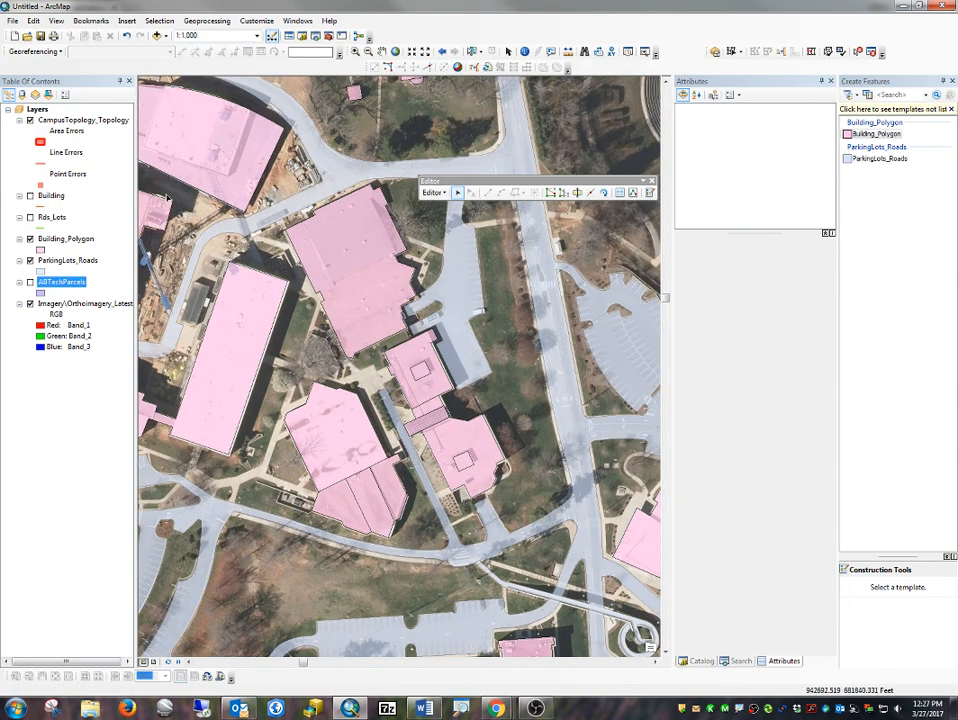
pyautogui.moveTo(203, 166); pyautogui.dragTo(369, 386)
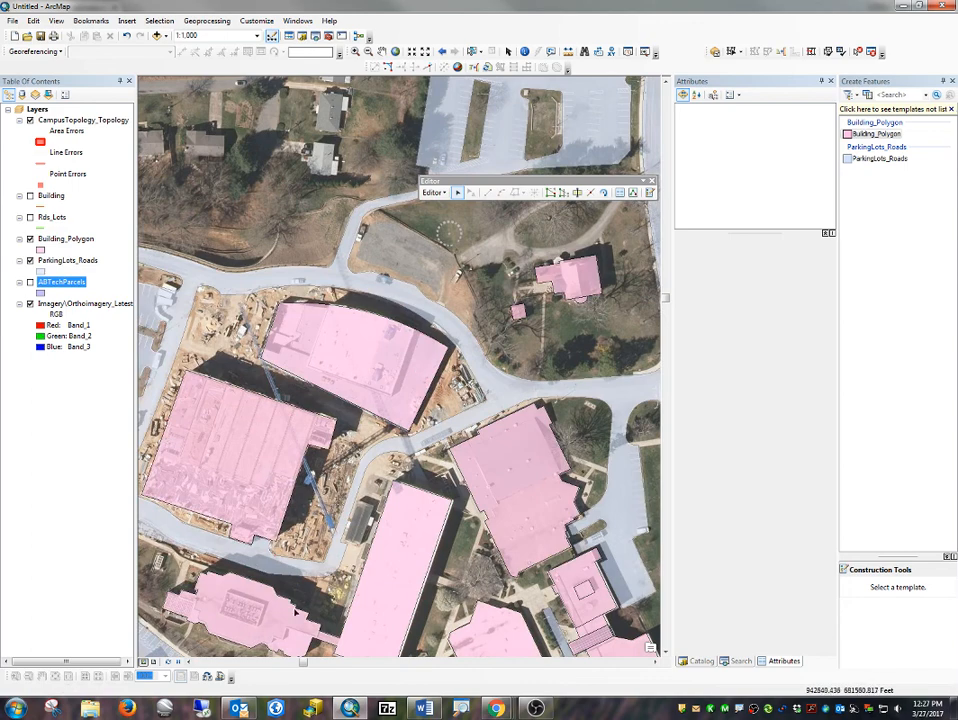
pyautogui.moveTo(286, 604); pyautogui.dragTo(369, 491)
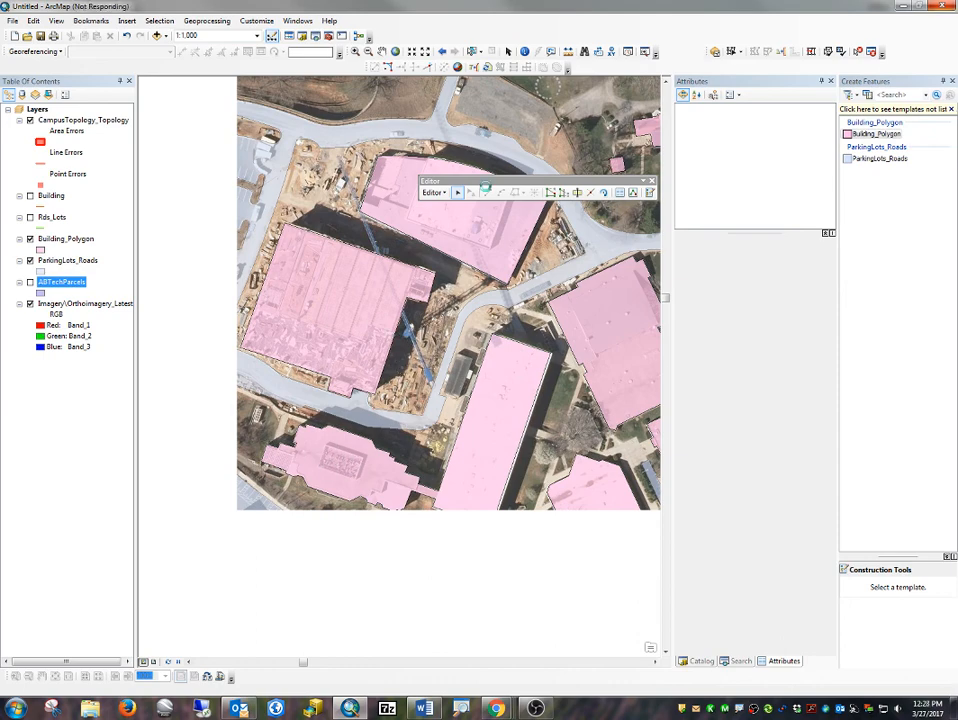
pyautogui.moveTo(486, 265); pyautogui.dragTo(435, 378)
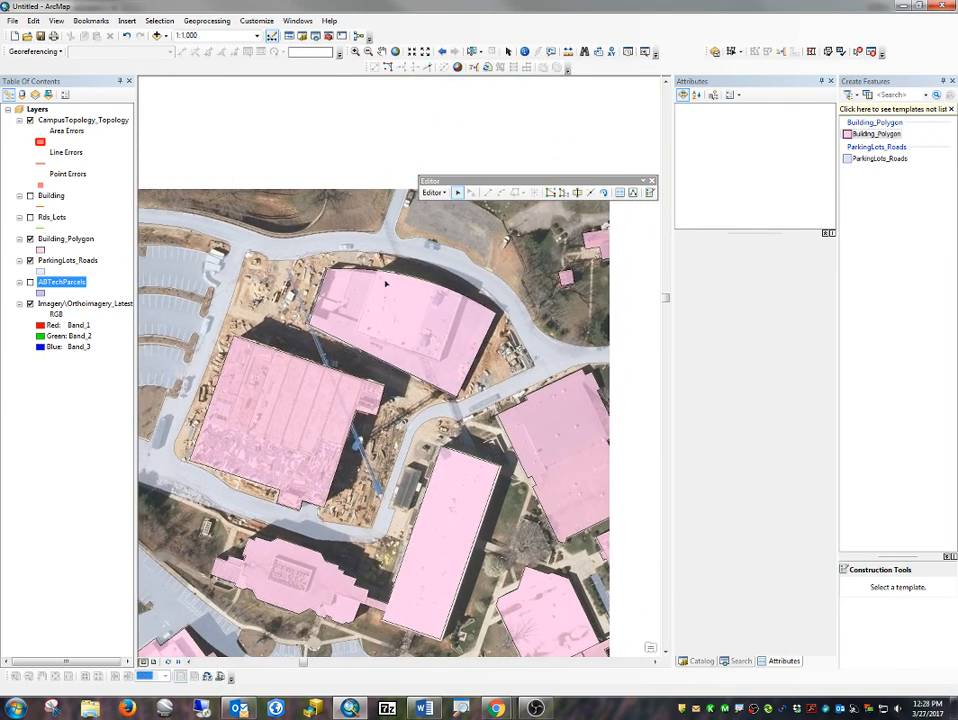
pyautogui.click(425, 297)
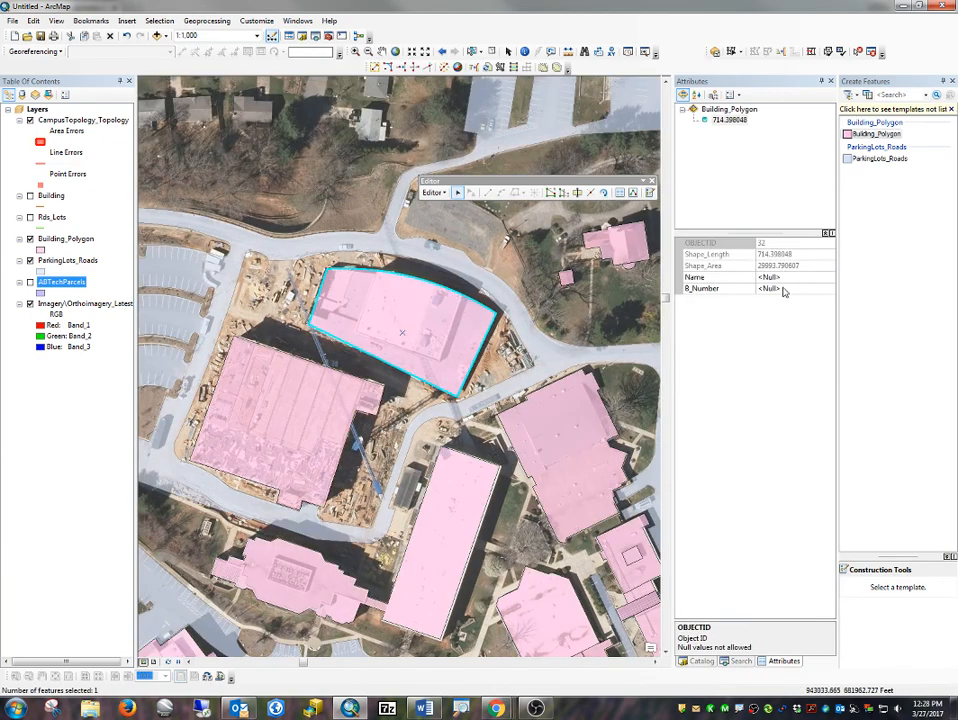
pyautogui.click(576, 194)
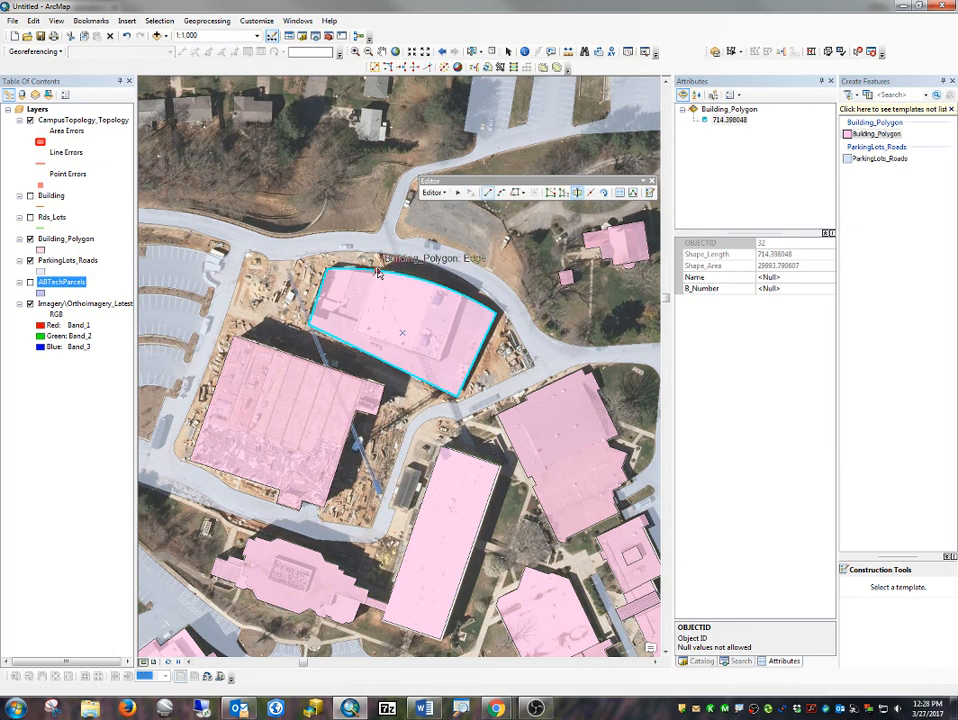
pyautogui.click(378, 270)
pyautogui.click(357, 330)
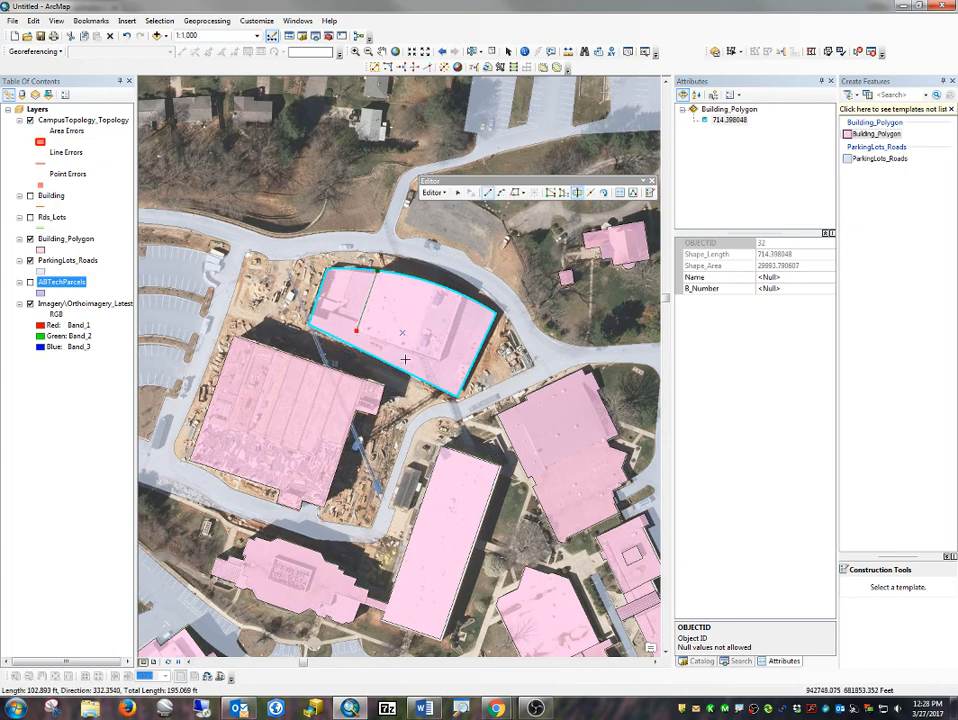
pyautogui.click(439, 362)
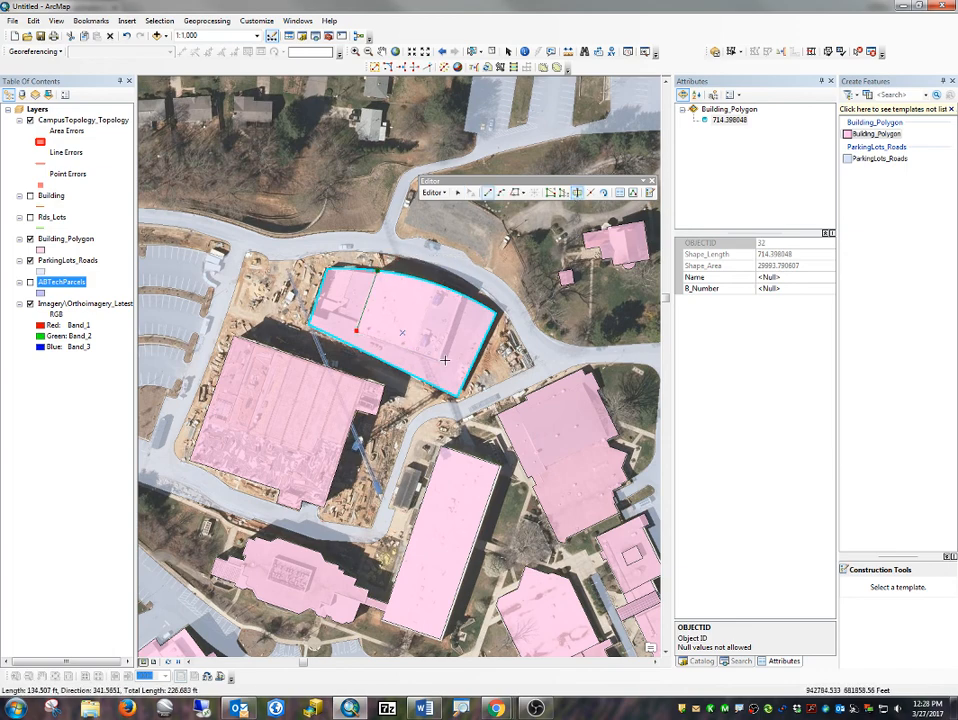
pyautogui.doubleClick(462, 302)
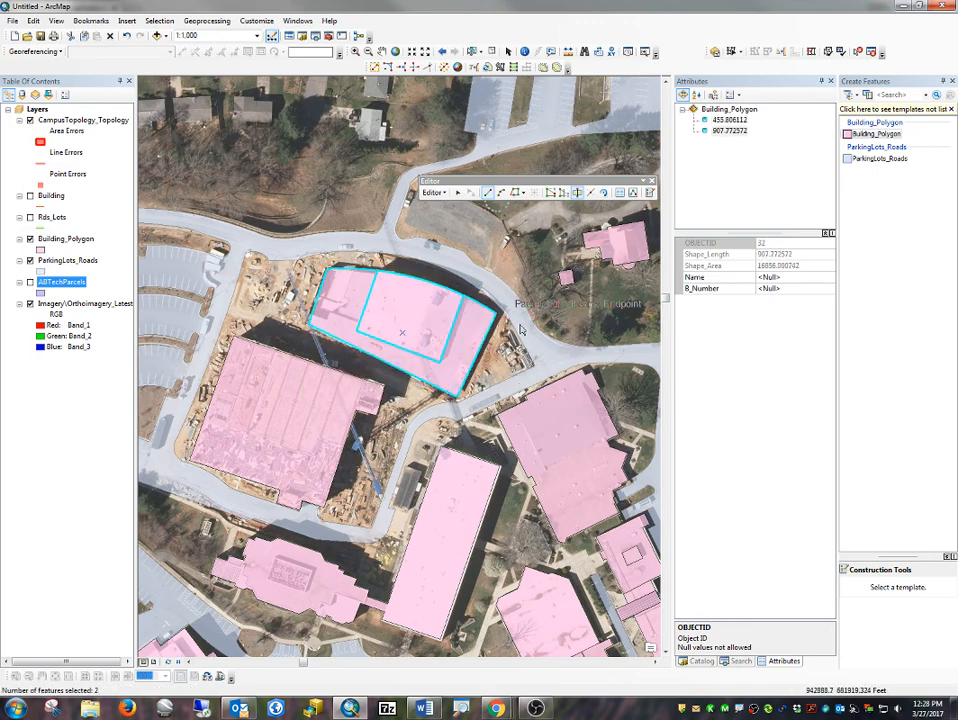
# Examine the building polygons in the northern part of campus and compare them with the campus map PDF in Chrome.
pyautogui.scroll(2, 386, 352)
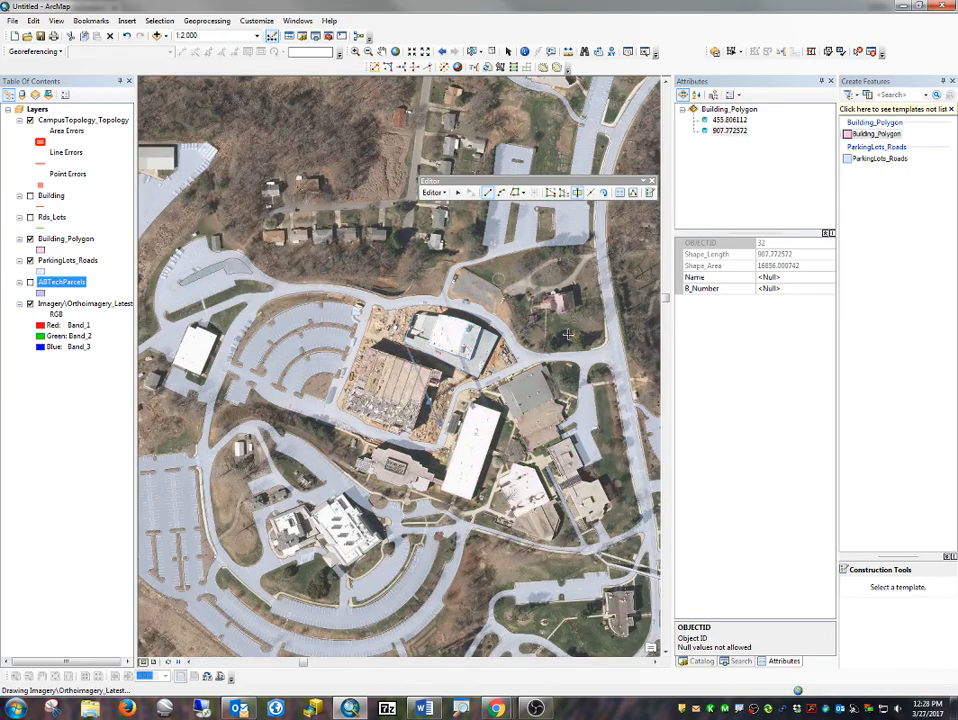
pyautogui.moveTo(568, 334); pyautogui.dragTo(376, 549)
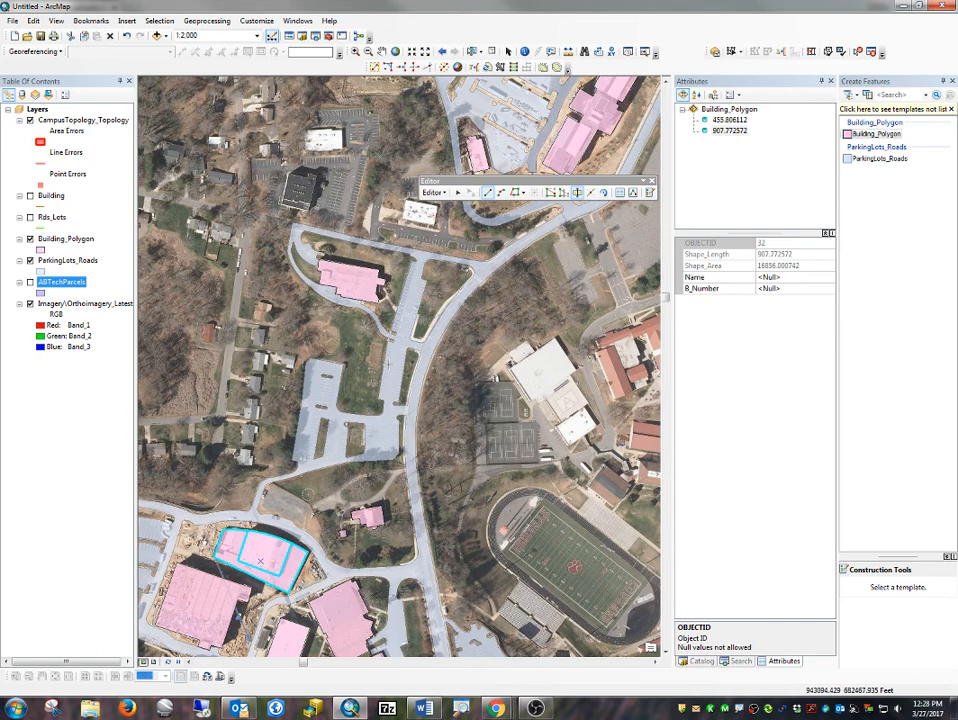
pyautogui.moveTo(601, 235); pyautogui.dragTo(499, 501)
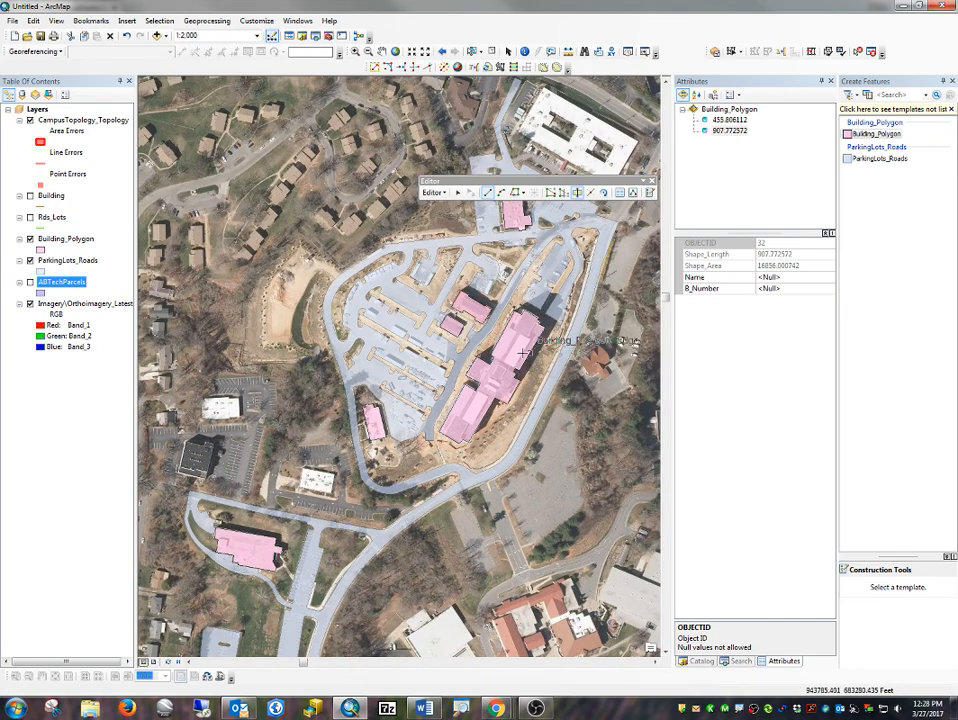
pyautogui.moveTo(496, 311); pyautogui.dragTo(339, 488)
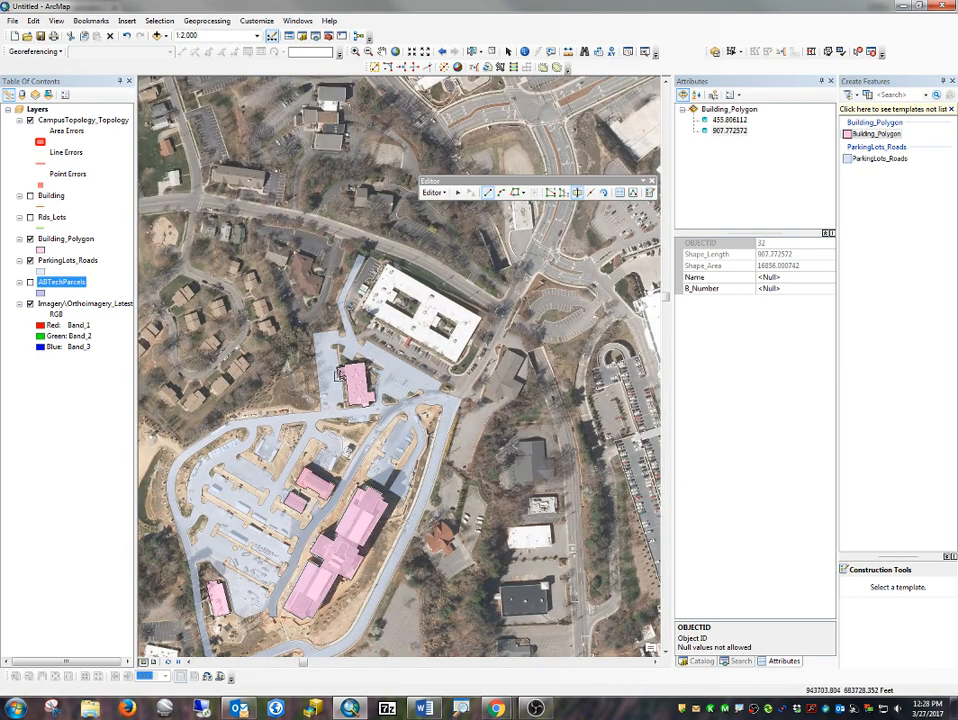
pyautogui.moveTo(349, 577); pyautogui.dragTo(411, 465)
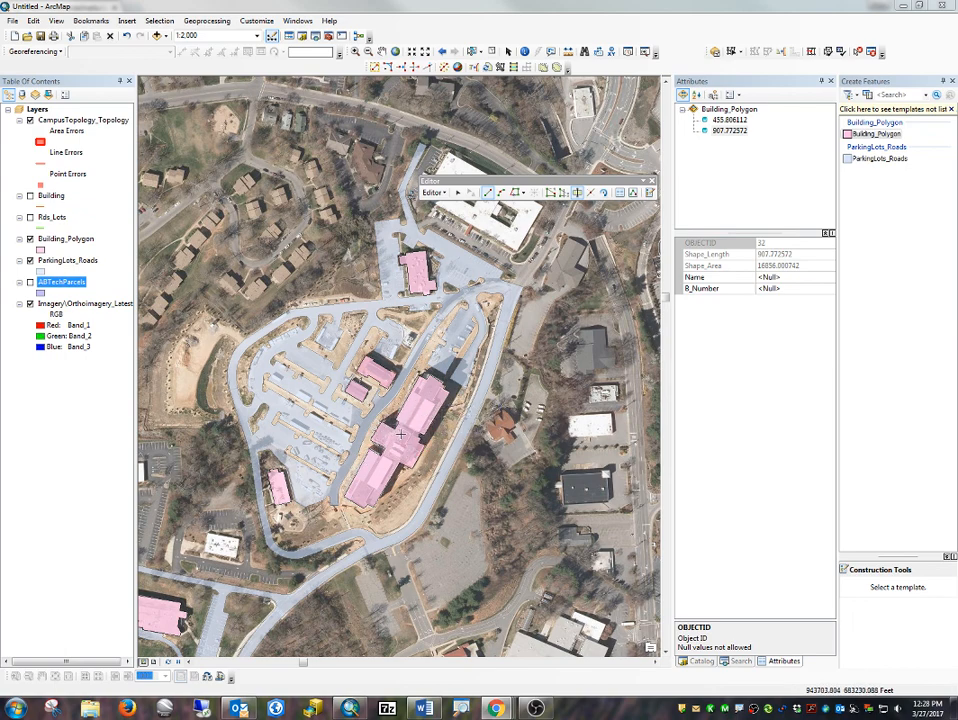
pyautogui.moveTo(399, 432); pyautogui.dragTo(506, 322)
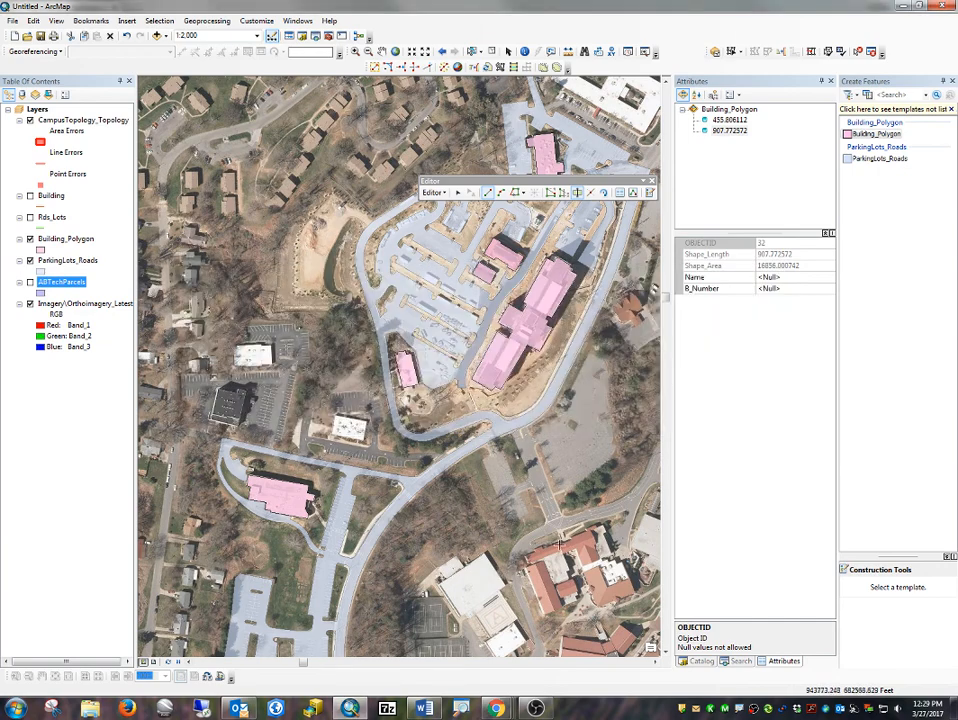
pyautogui.hotkey('alt', 'Tab')
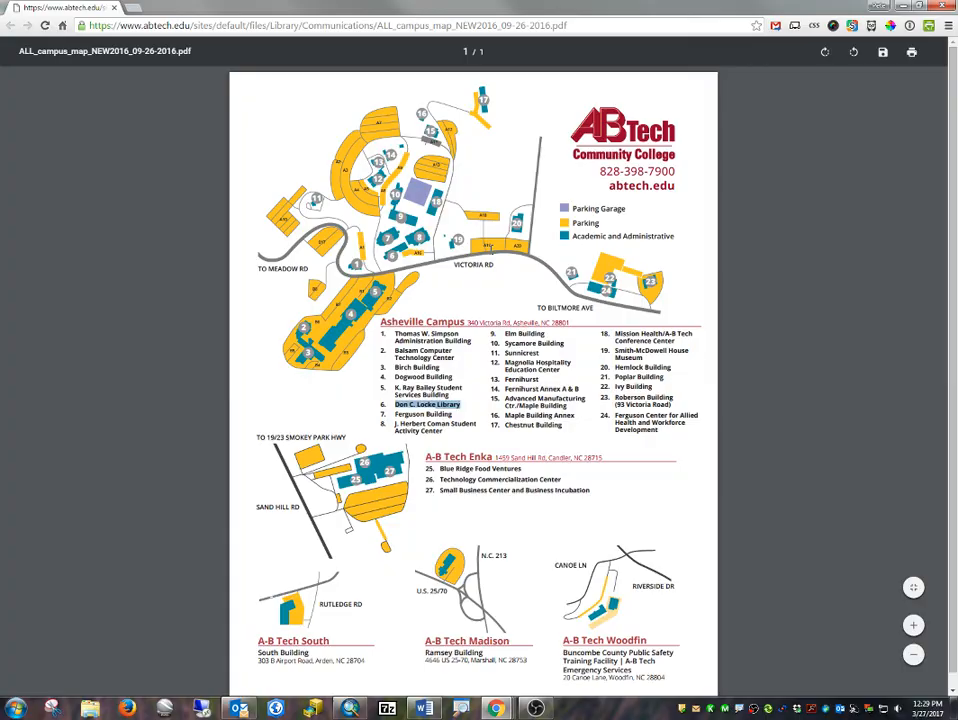
pyautogui.hotkey('alt', 'Tab')
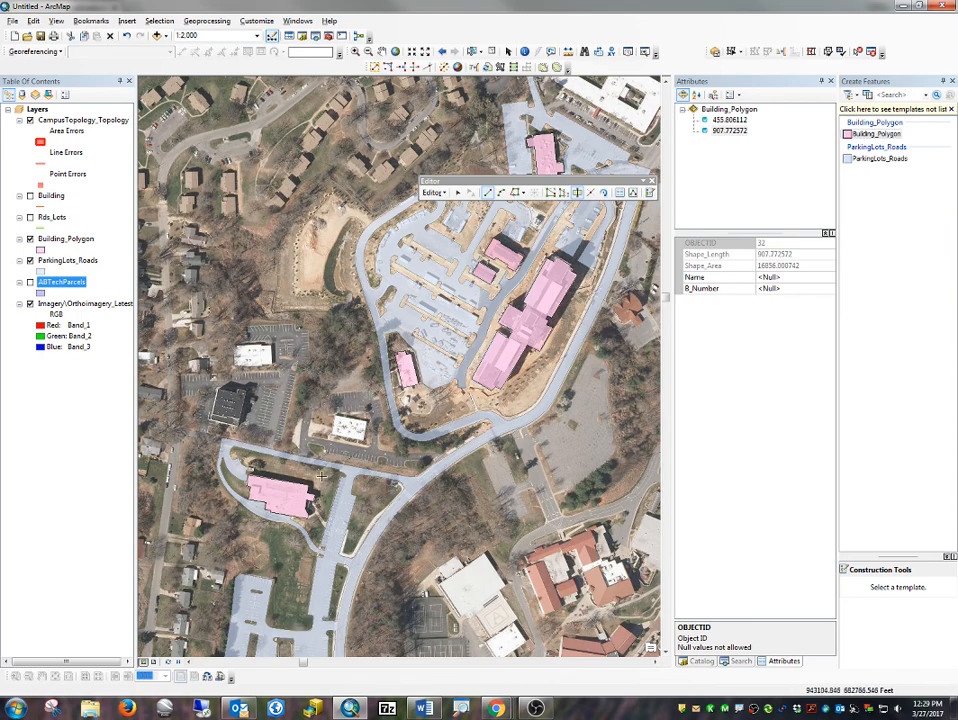
pyautogui.scroll(-3, 321, 476)
pyautogui.scroll(4, 321, 476)
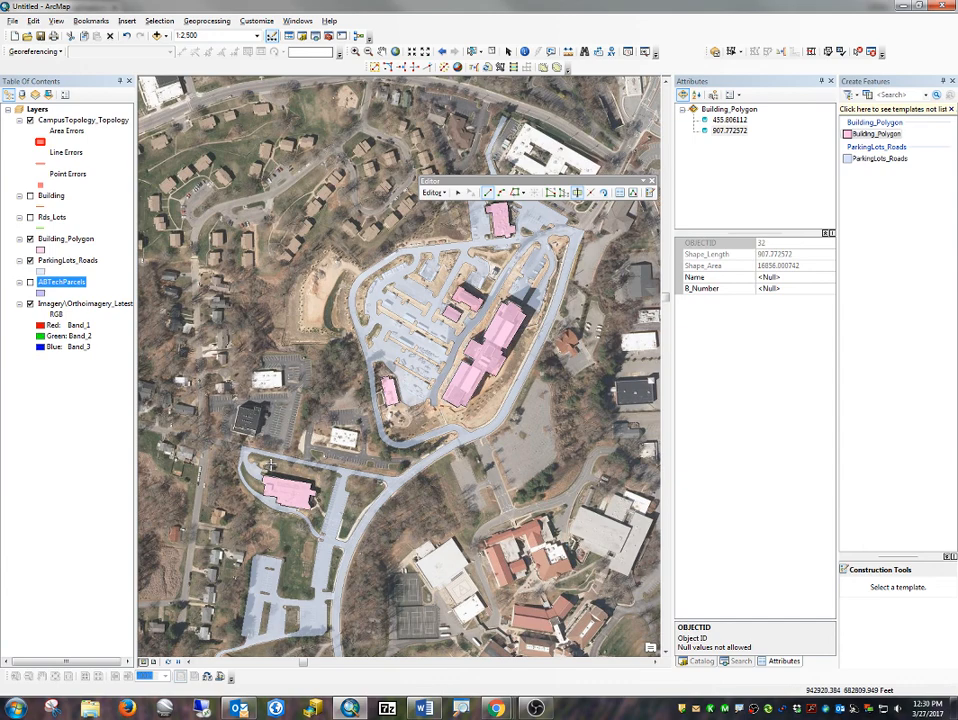
pyautogui.scroll(-2, 409, 576)
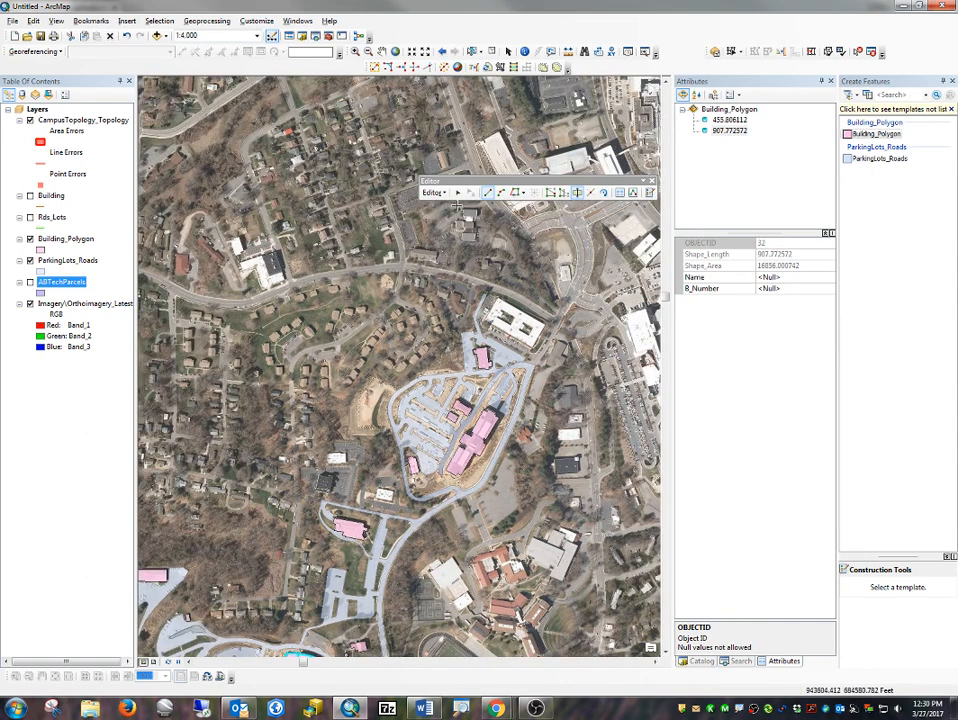
# Save the edits and stop the editing session.
pyautogui.click(433, 192)
pyautogui.click(452, 233)
pyautogui.click(433, 192)
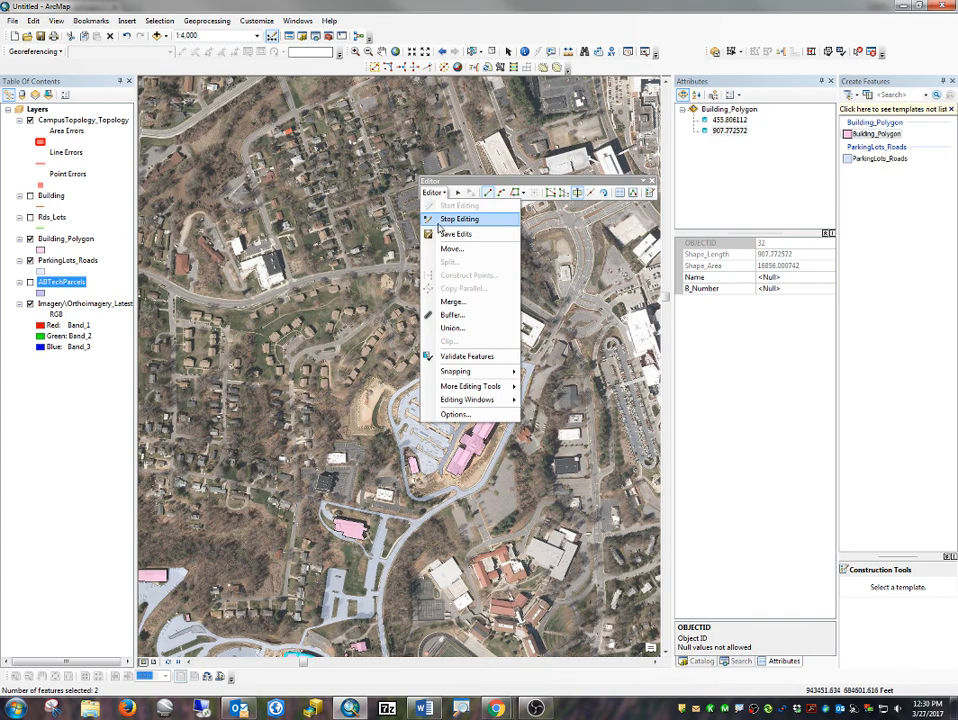
pyautogui.click(440, 223)
pyautogui.moveTo(467, 491); pyautogui.dragTo(371, 245)
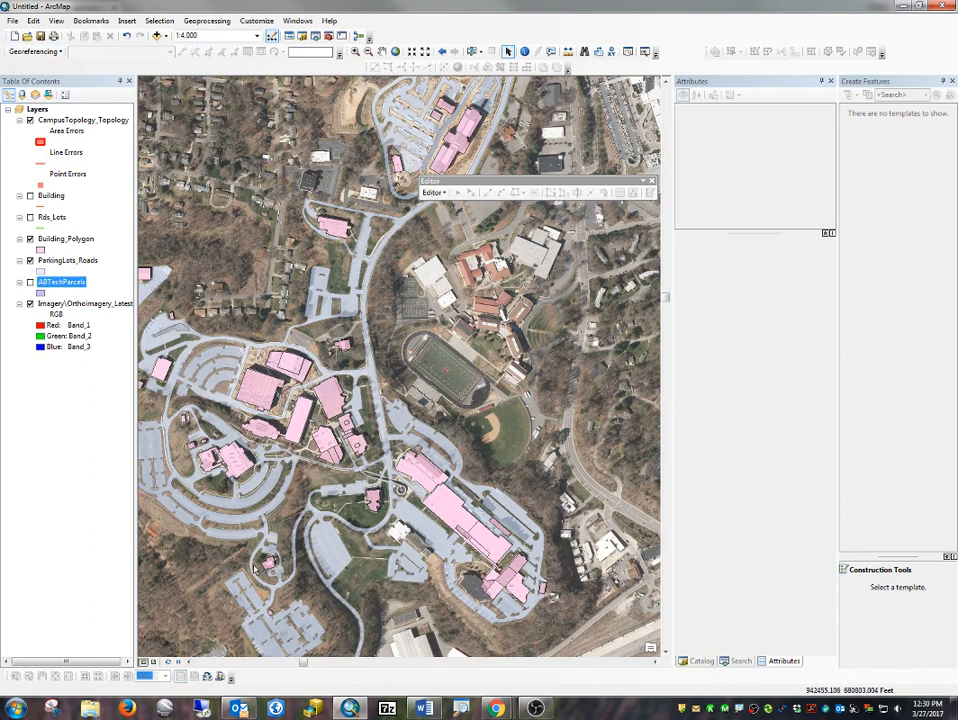
pyautogui.click(40, 36)
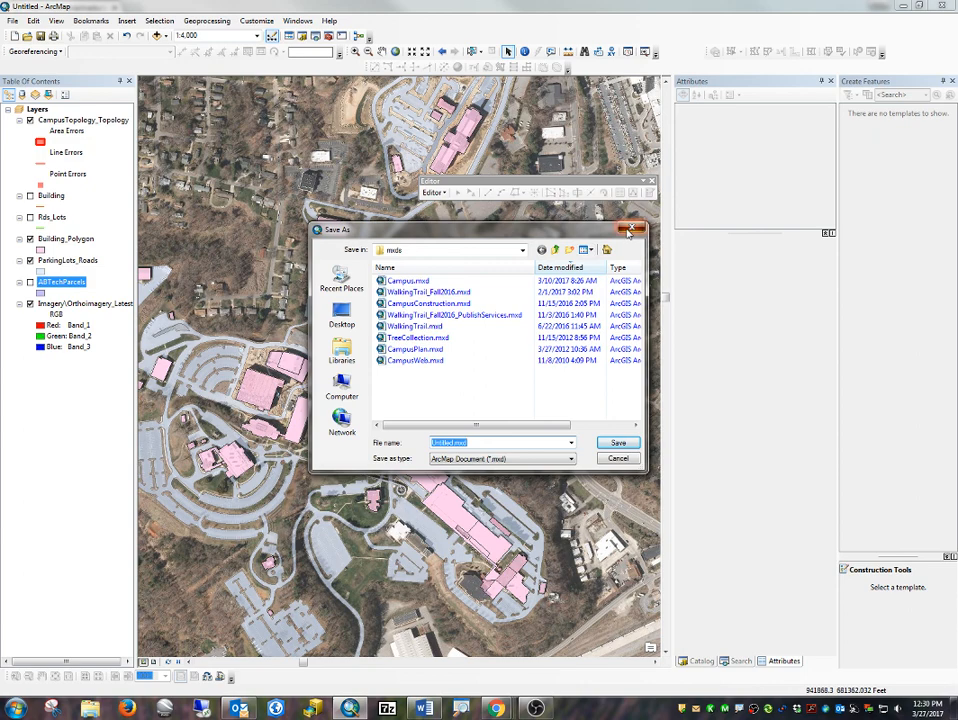
pyautogui.click(522, 250)
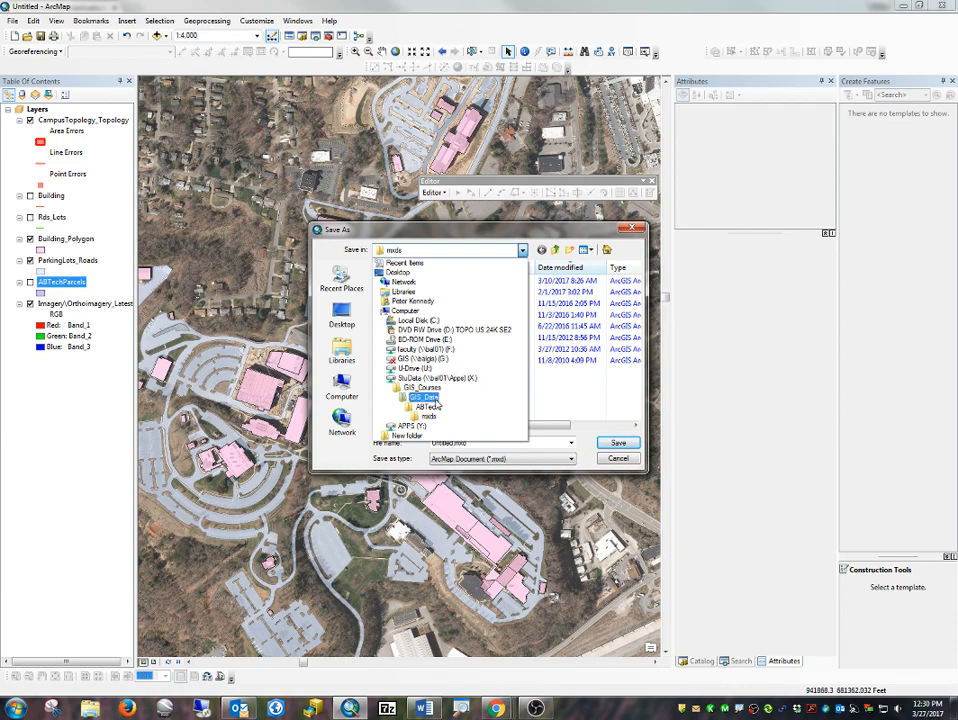
pyautogui.click(428, 398)
pyautogui.click(617, 458)
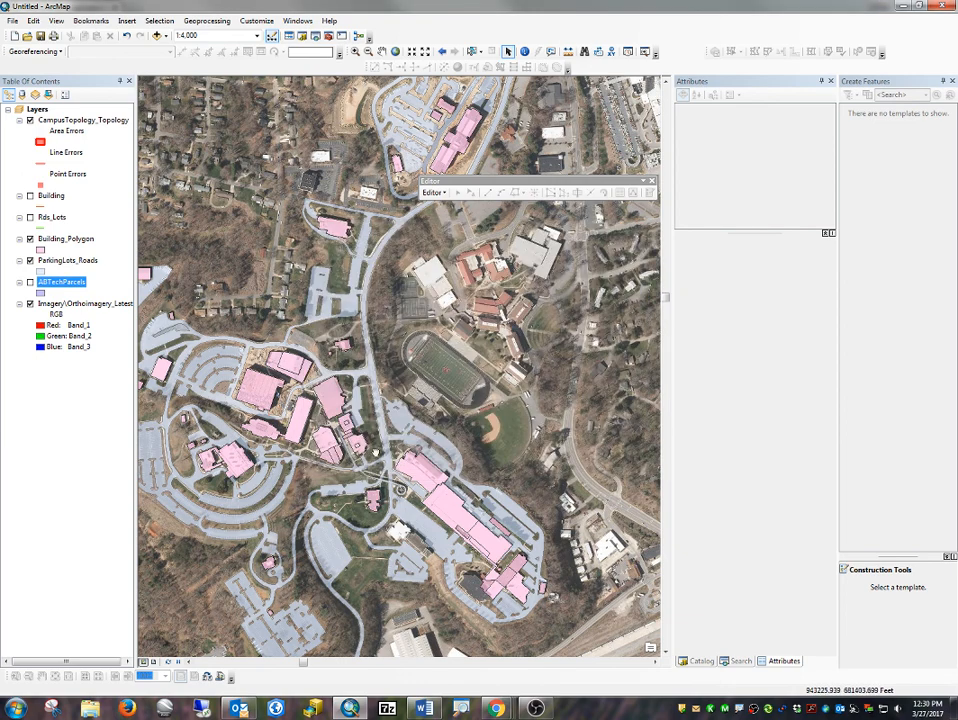
pyautogui.moveTo(376, 558); pyautogui.dragTo(505, 448)
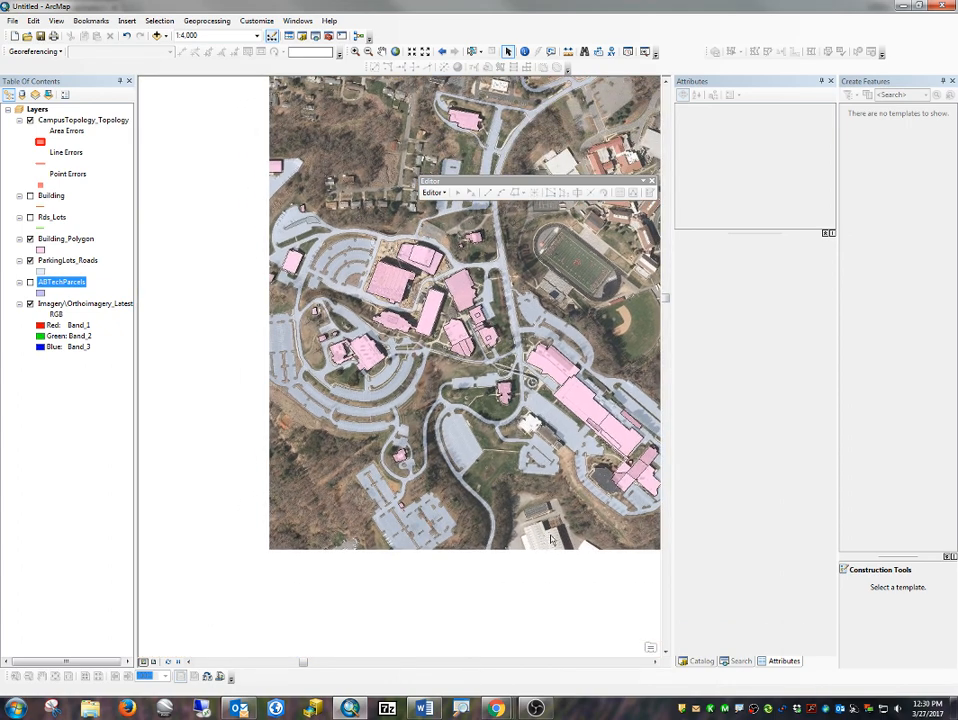